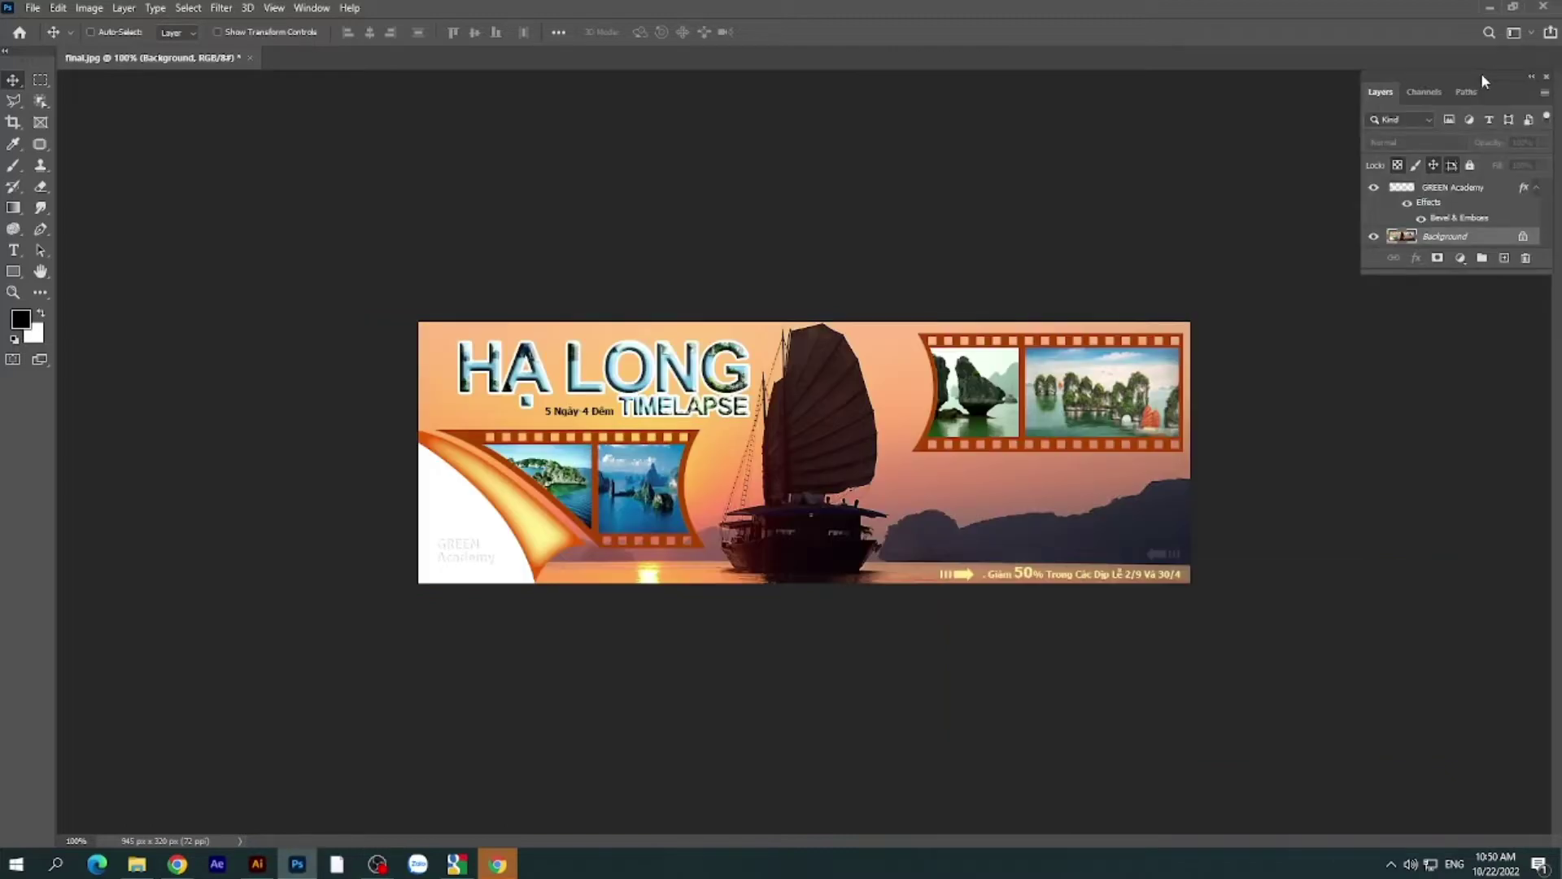
- Duplicate final.jpg with Image > Duplicate as a new document named n
left_click(89, 9)
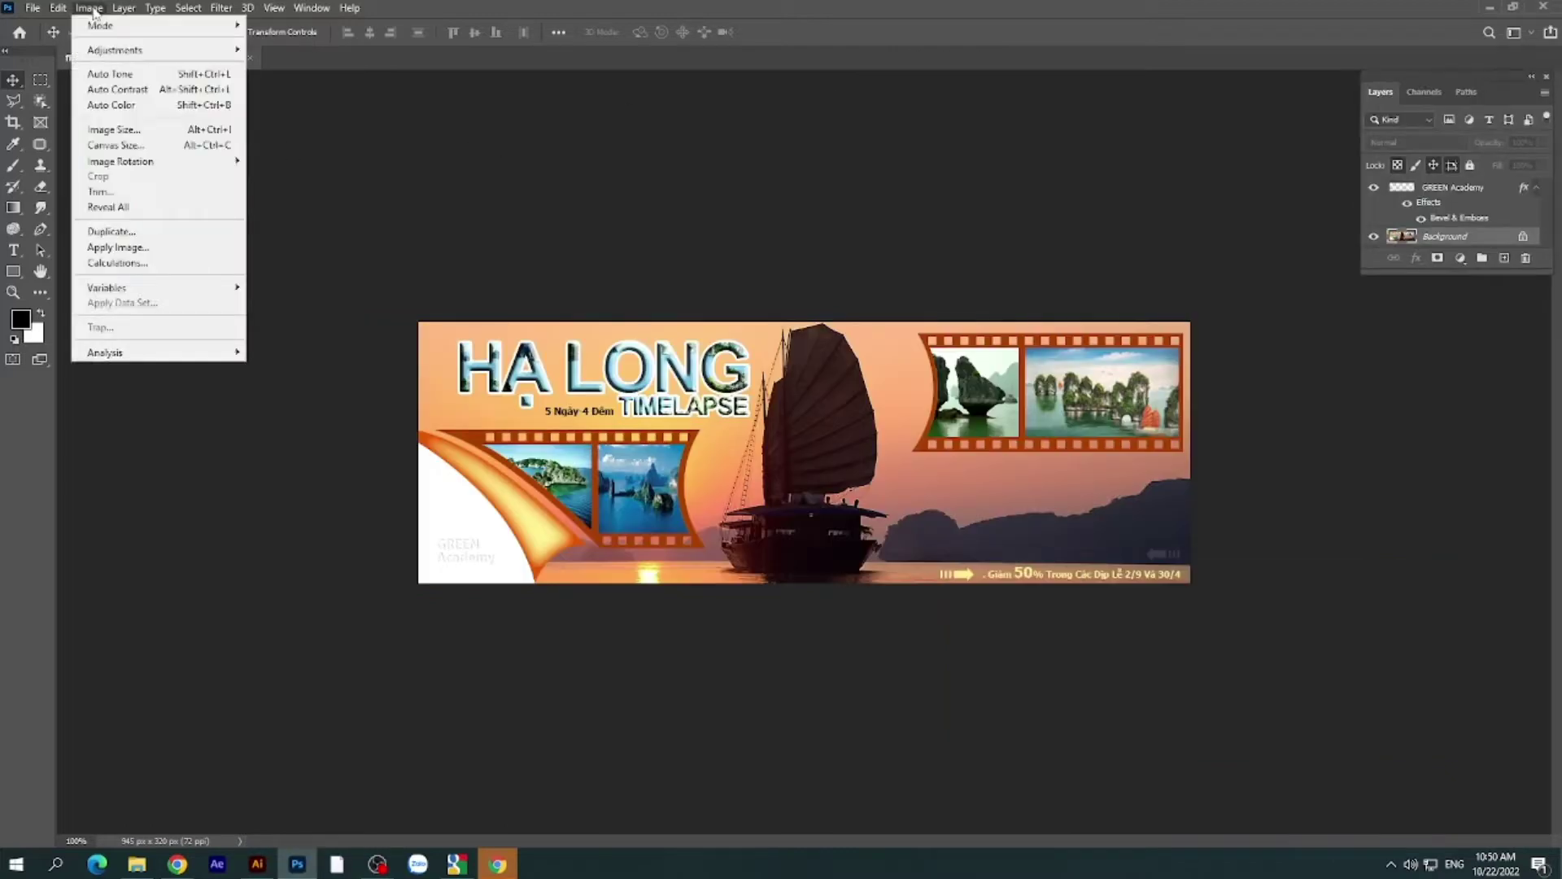
left_click(120, 236)
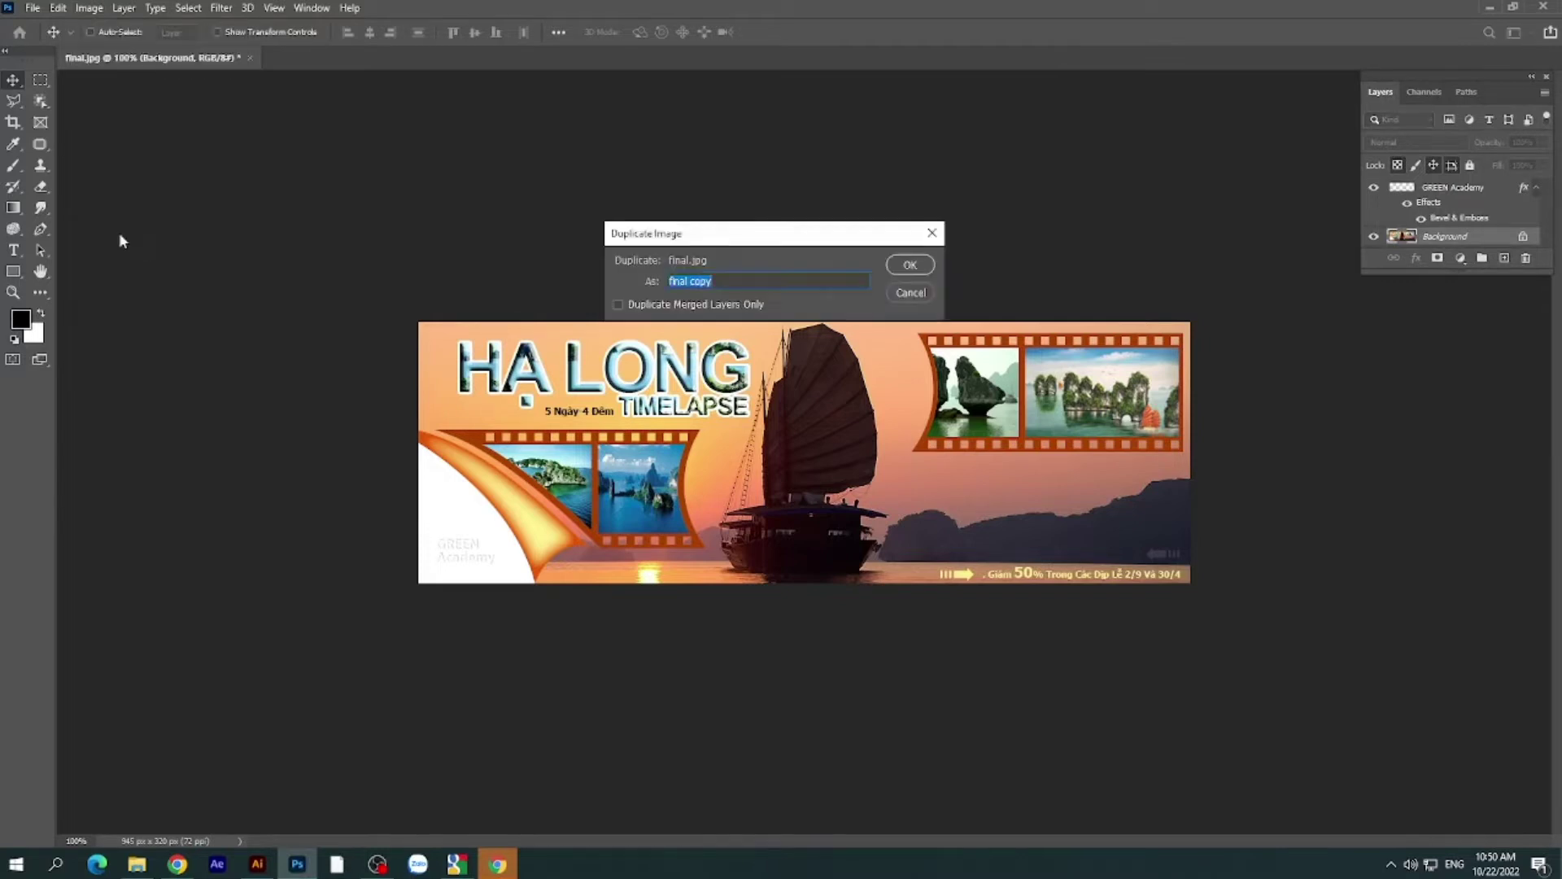
type("n")
left_click(908, 270)
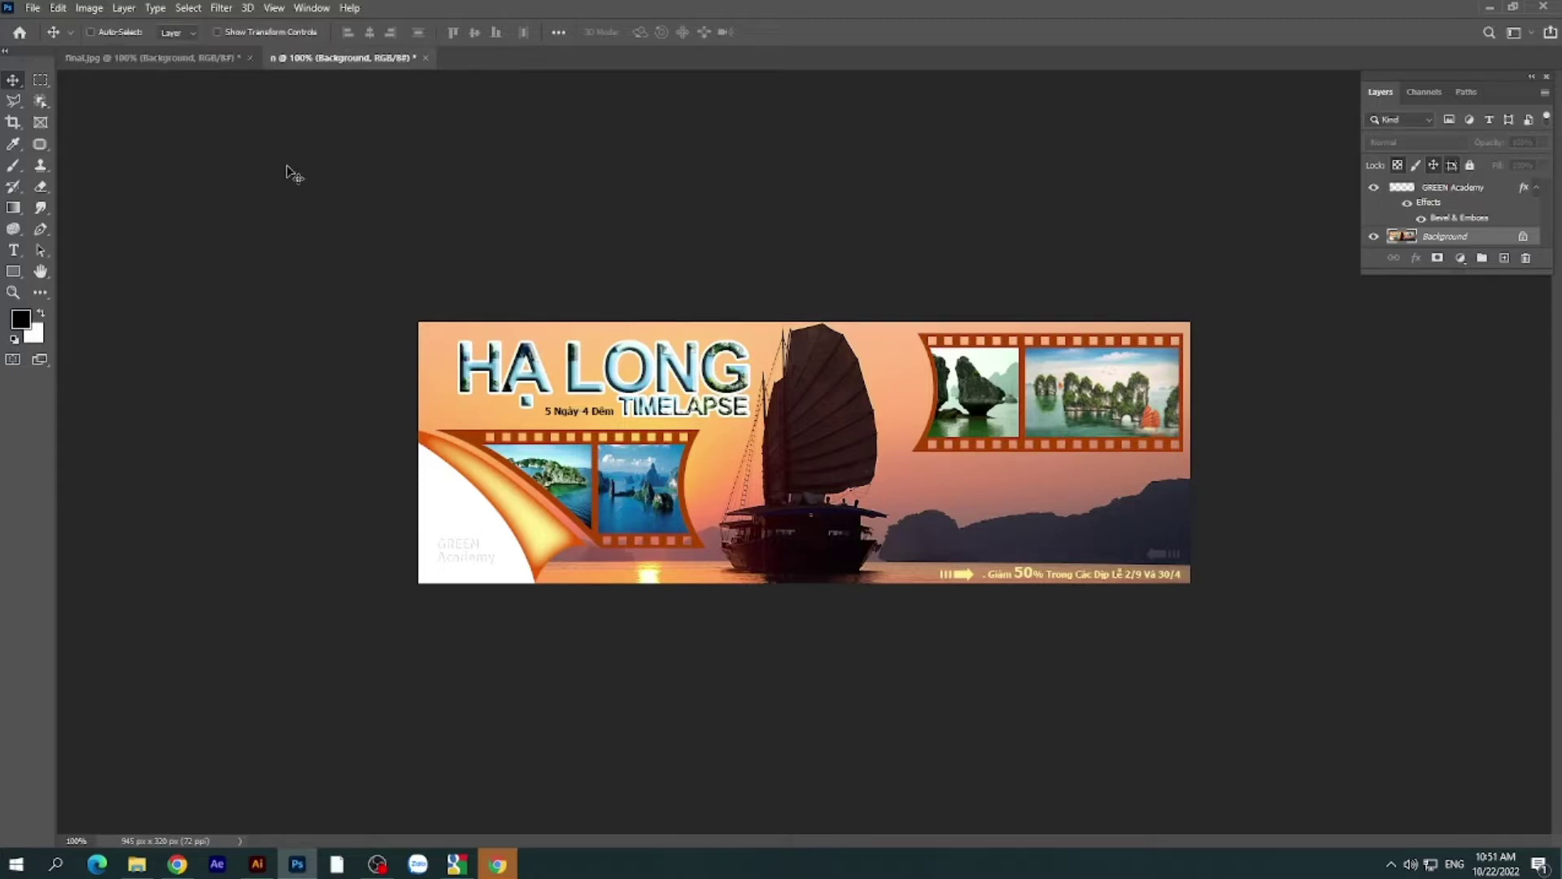
left_click(311, 8)
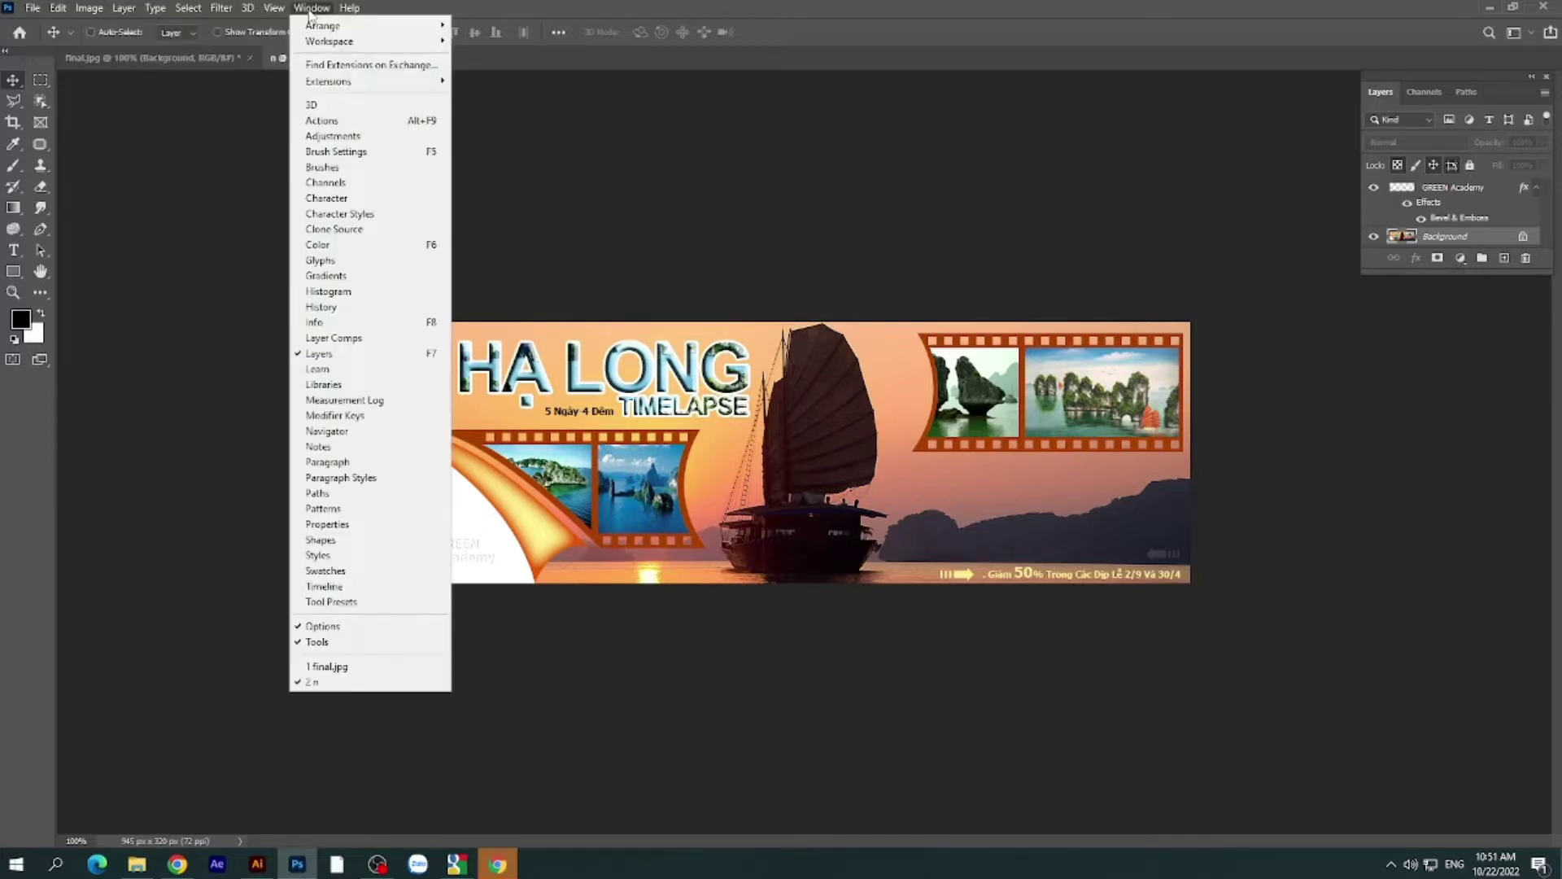
mouse_move(327, 27)
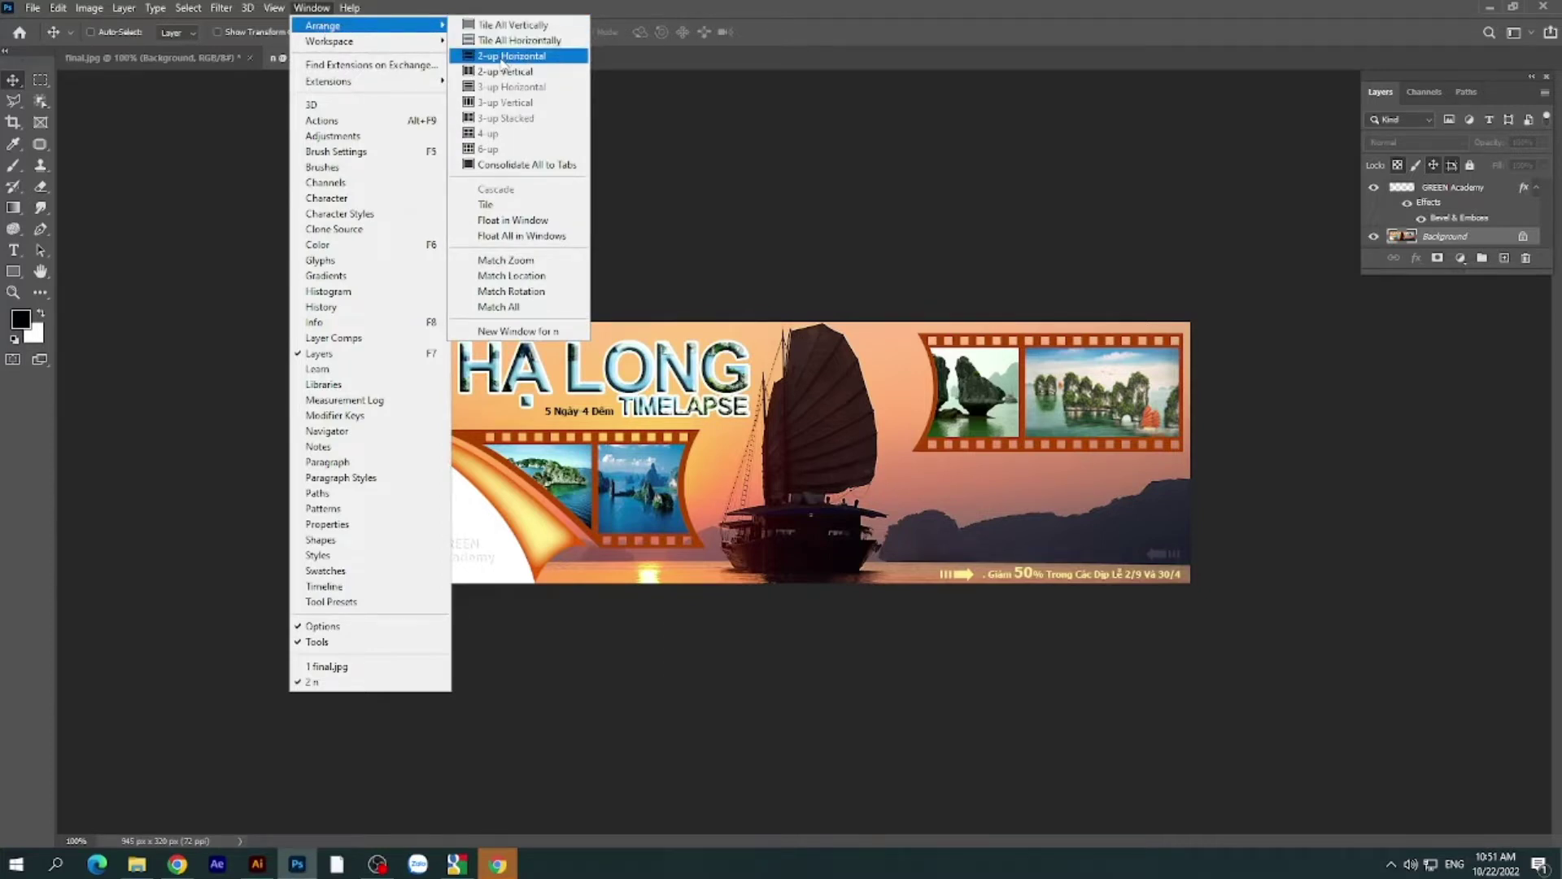
- Arrange the documents 2-up Horizontal, fill n's Background white, and hide GREEN Academy
left_click(502, 58)
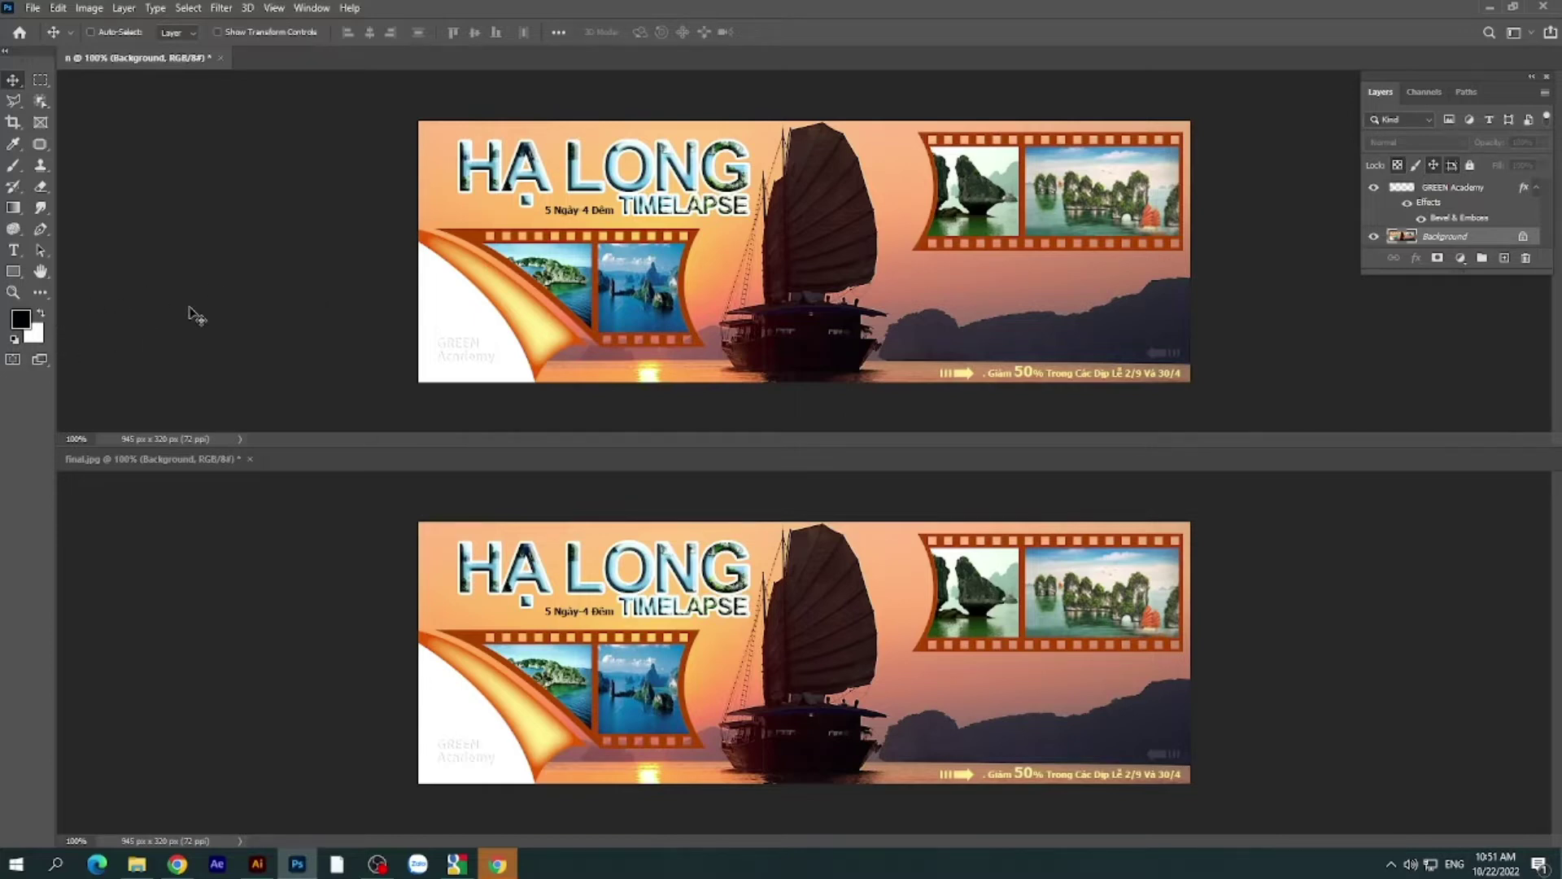
key("ctrl+BackSpace")
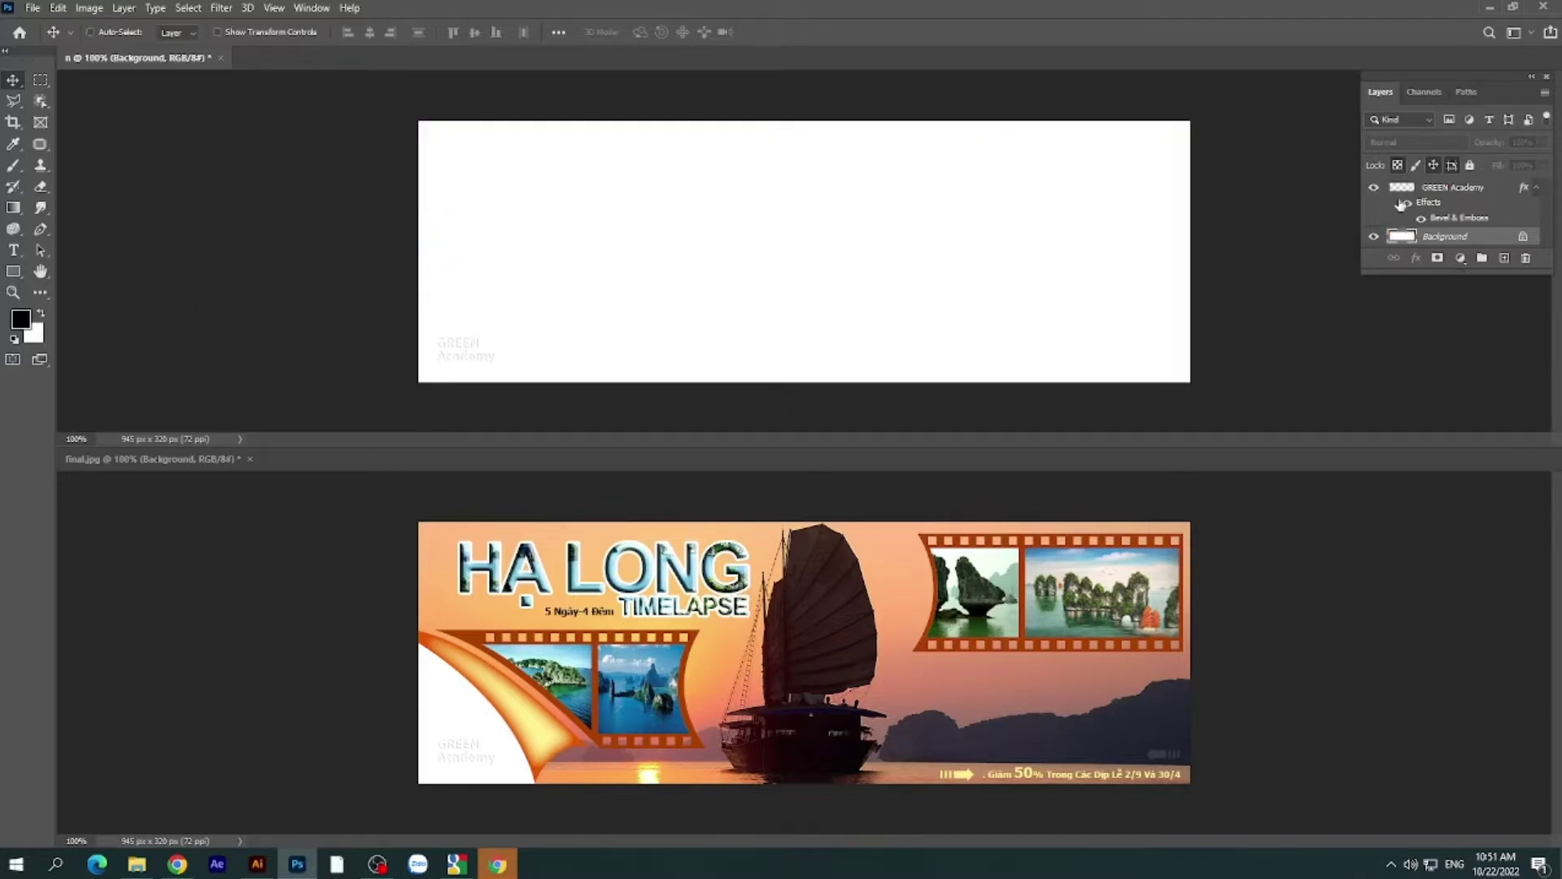
left_click(1375, 188)
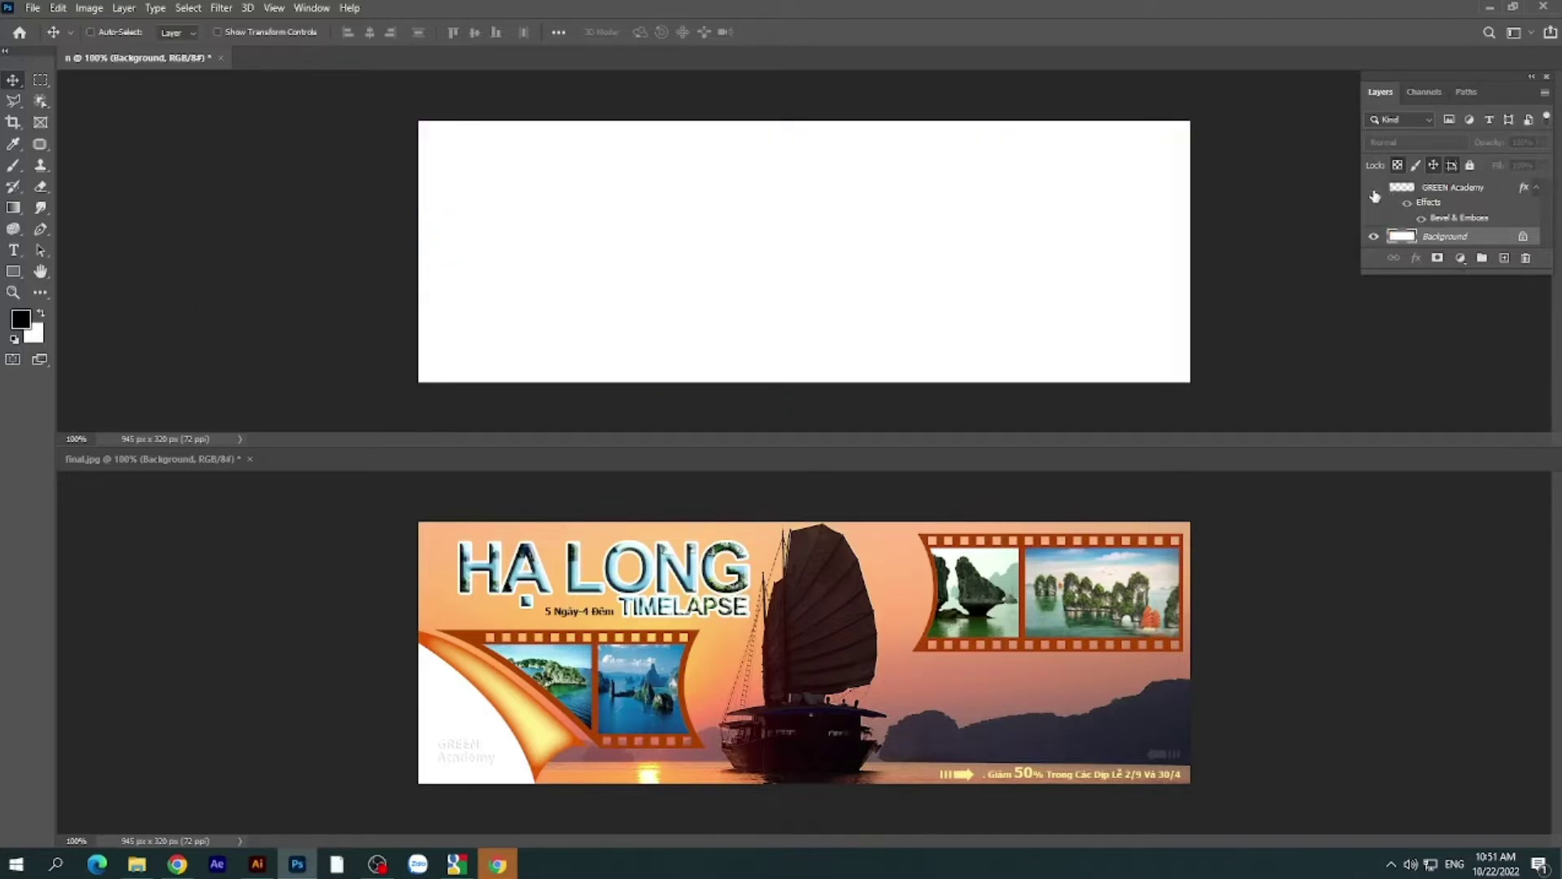
- Open image-1.jpg, copy its sunset photo into final.jpg, then close image-1.jpg
left_click(34, 10)
left_click(49, 40)
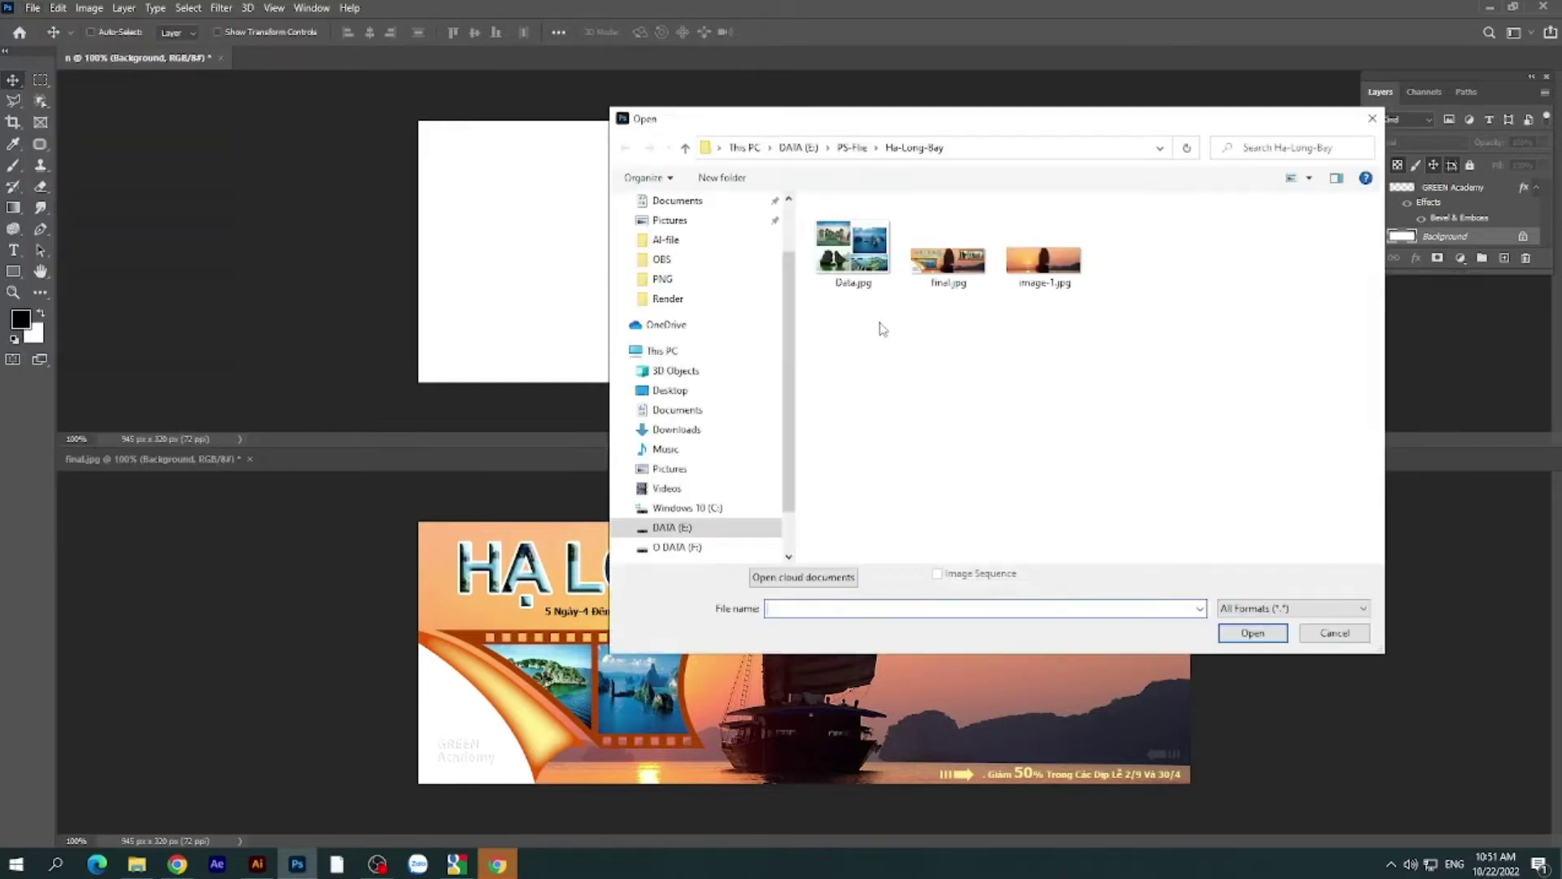
left_click(1043, 262)
left_click(1255, 633)
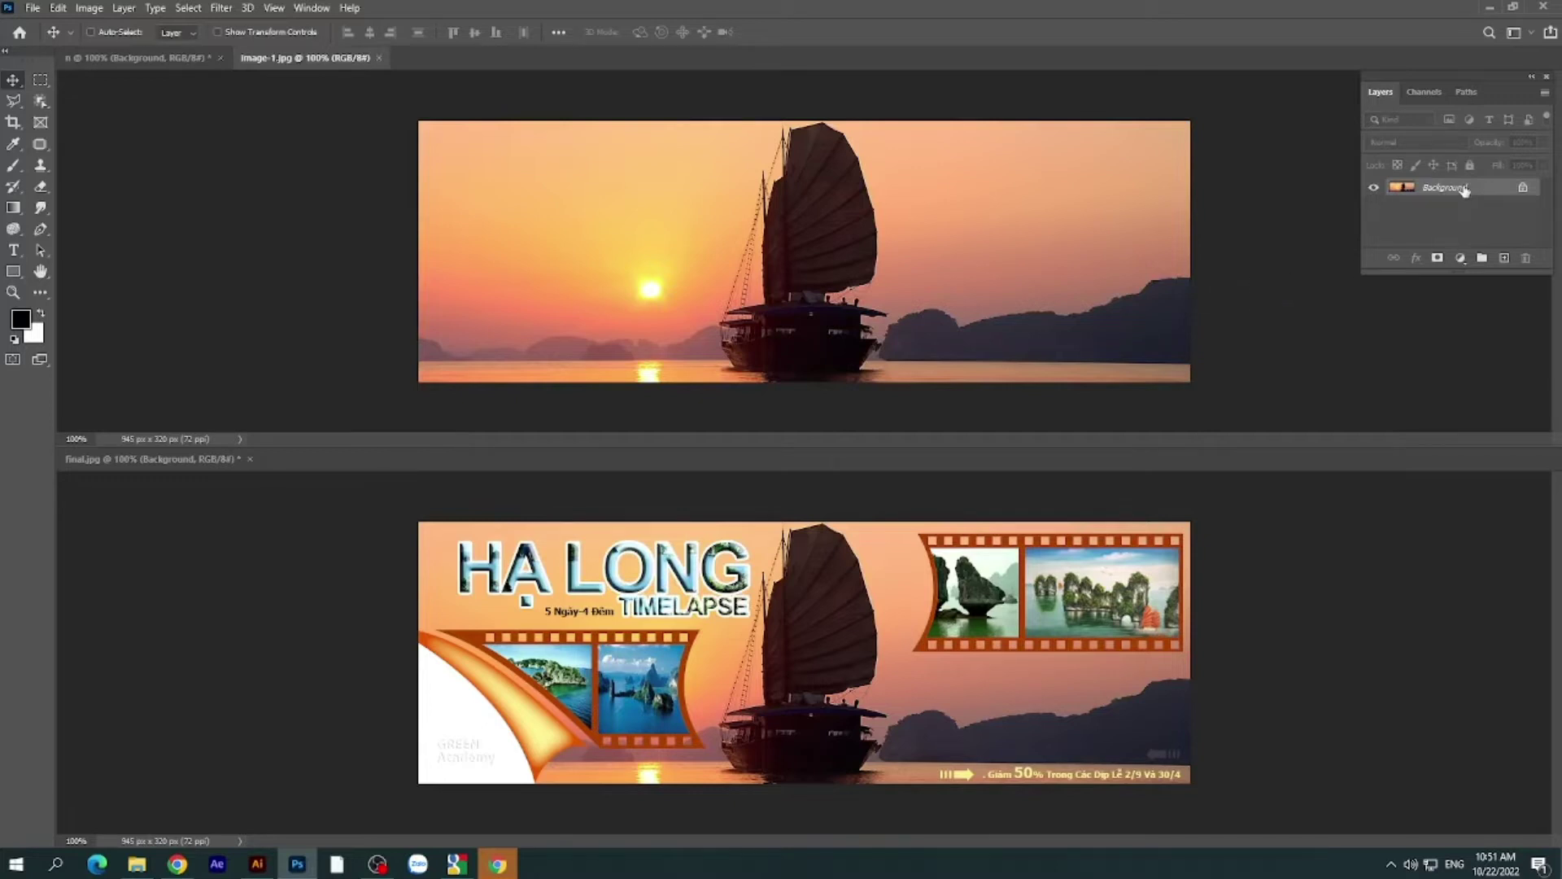
left_click_drag(1464, 190, 1064, 596)
left_click(1205, 407)
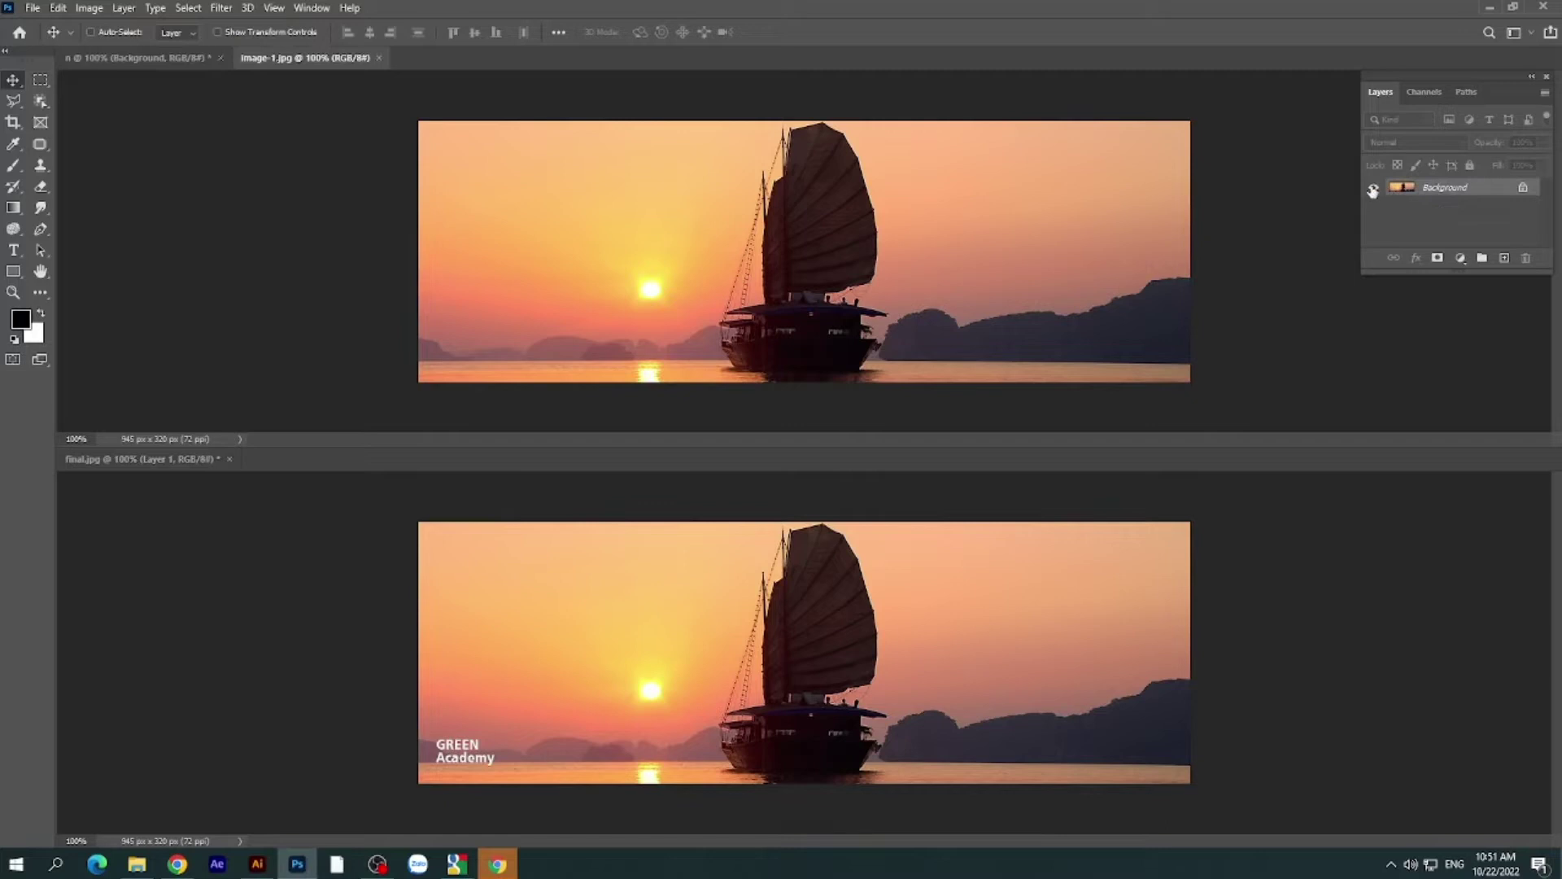
left_click(380, 60)
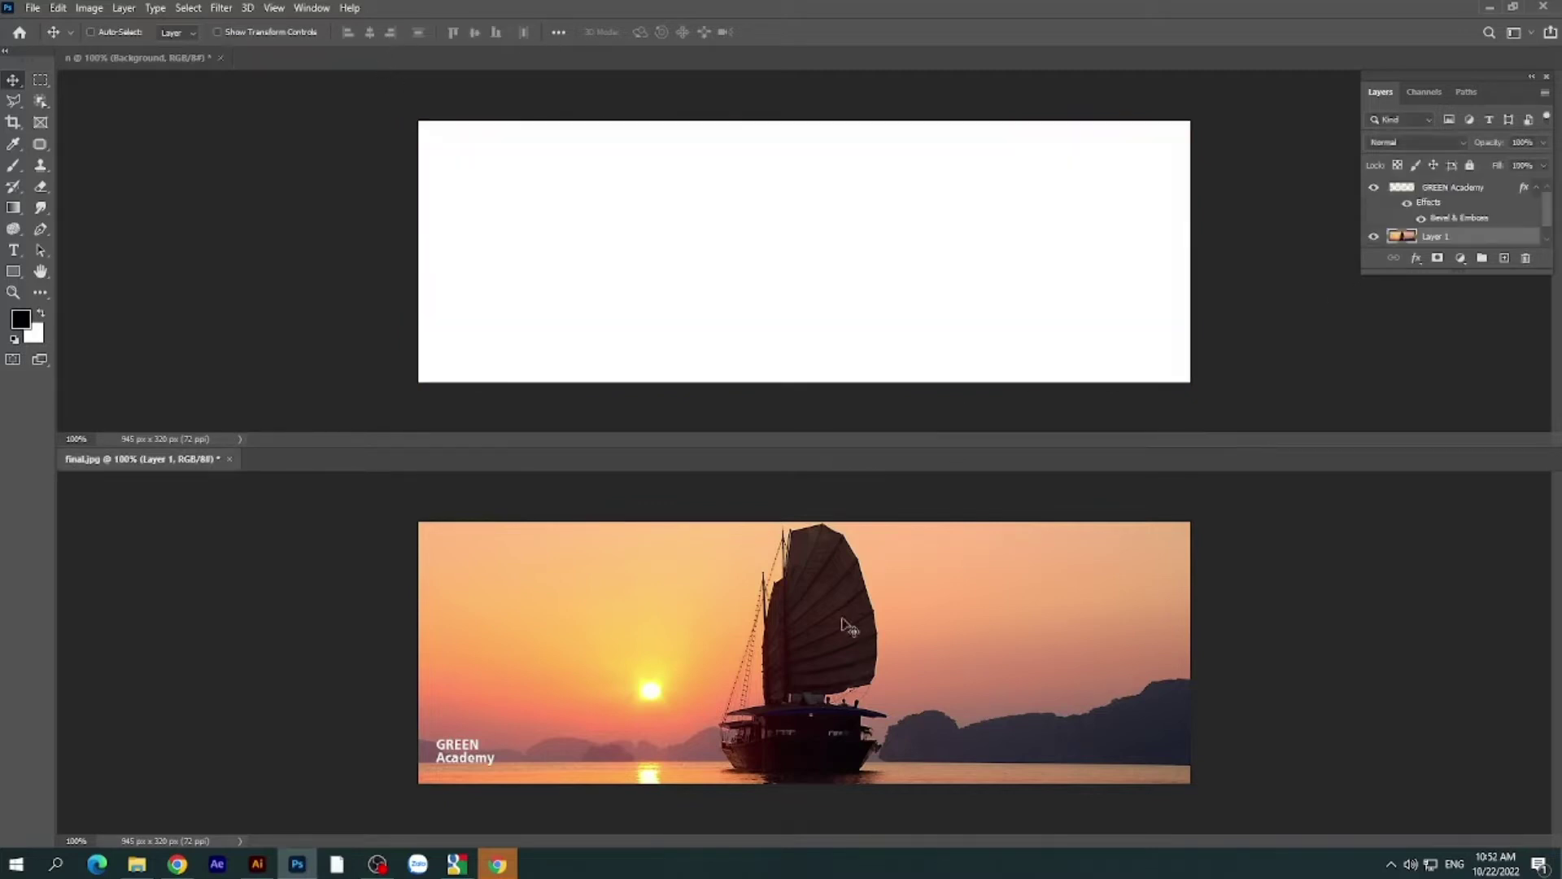
- Copy the sunset photo layer into n, then hide it in final.jpg
left_click(1373, 236)
left_click_drag(1493, 274, 1493, 300)
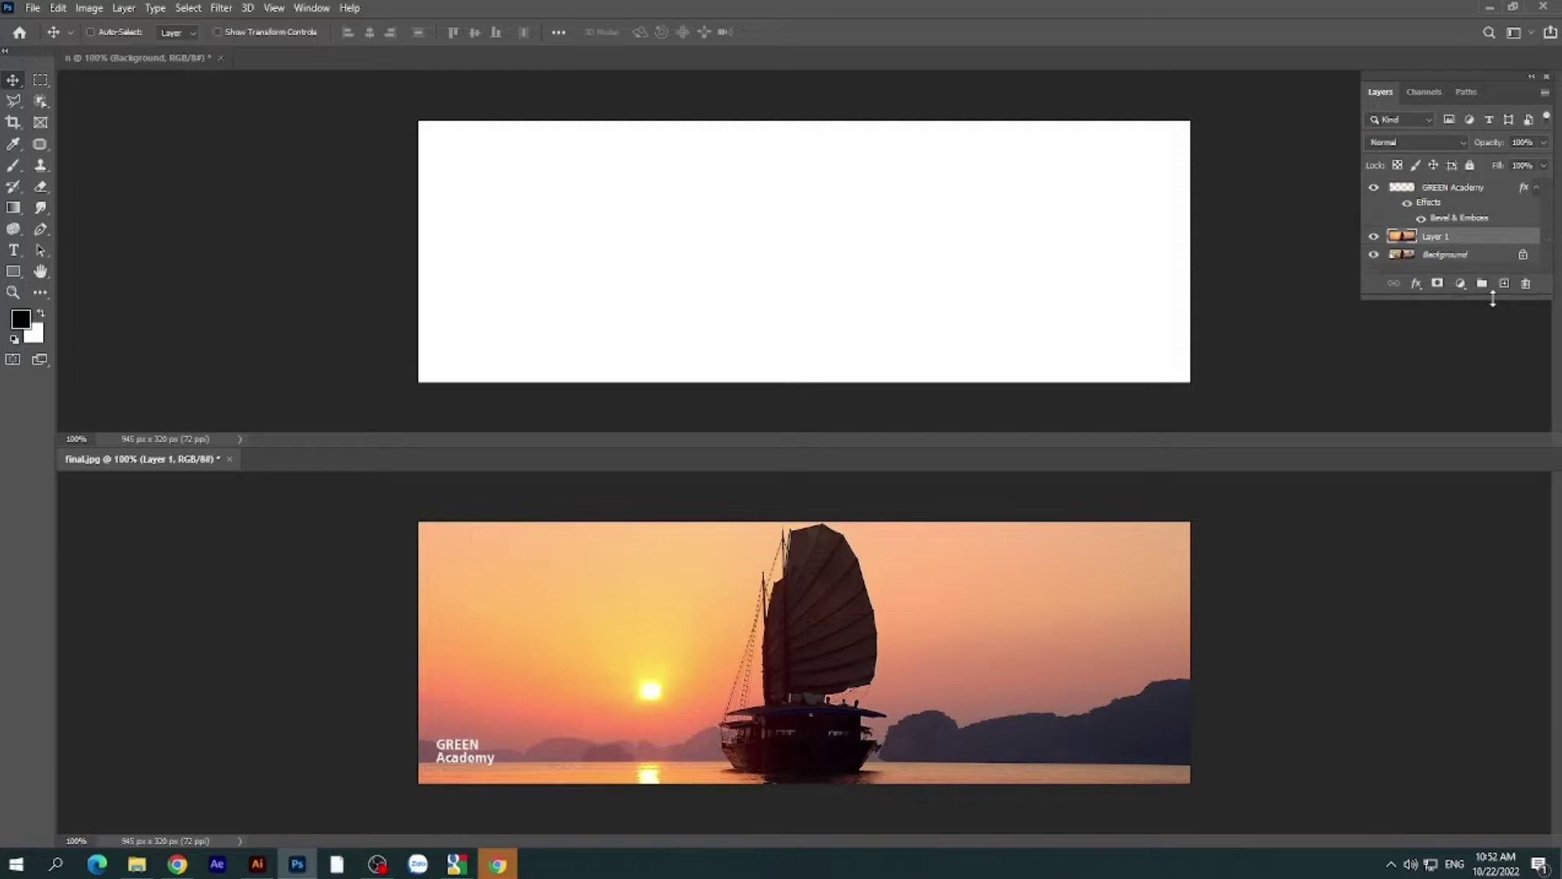
left_click(1374, 187)
left_click_drag(1465, 243, 977, 215)
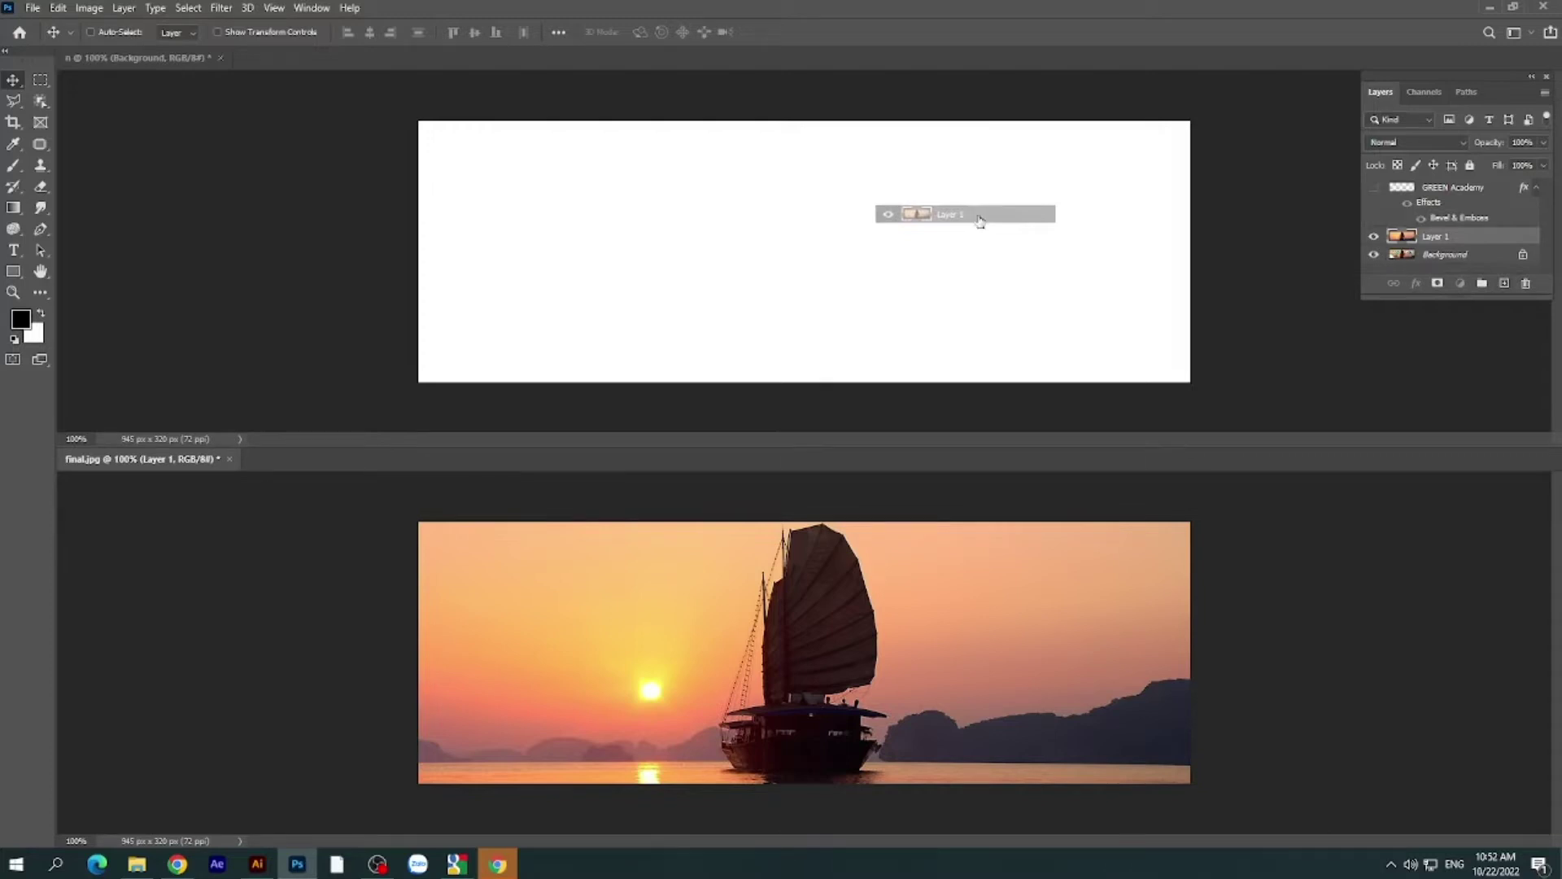
left_click_drag(977, 214, 984, 225)
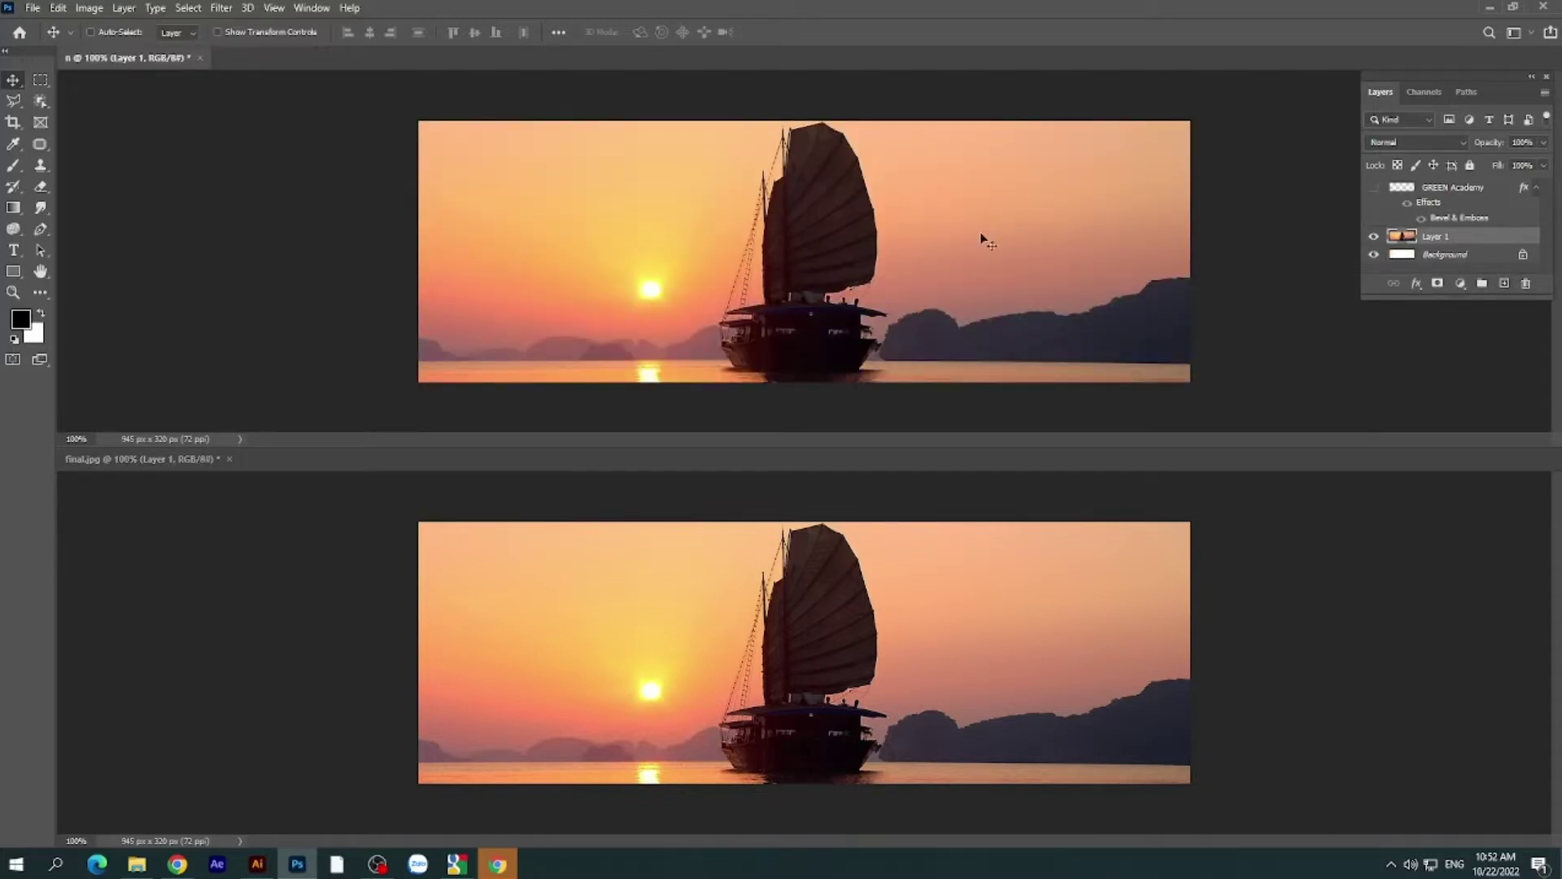
left_click(950, 579)
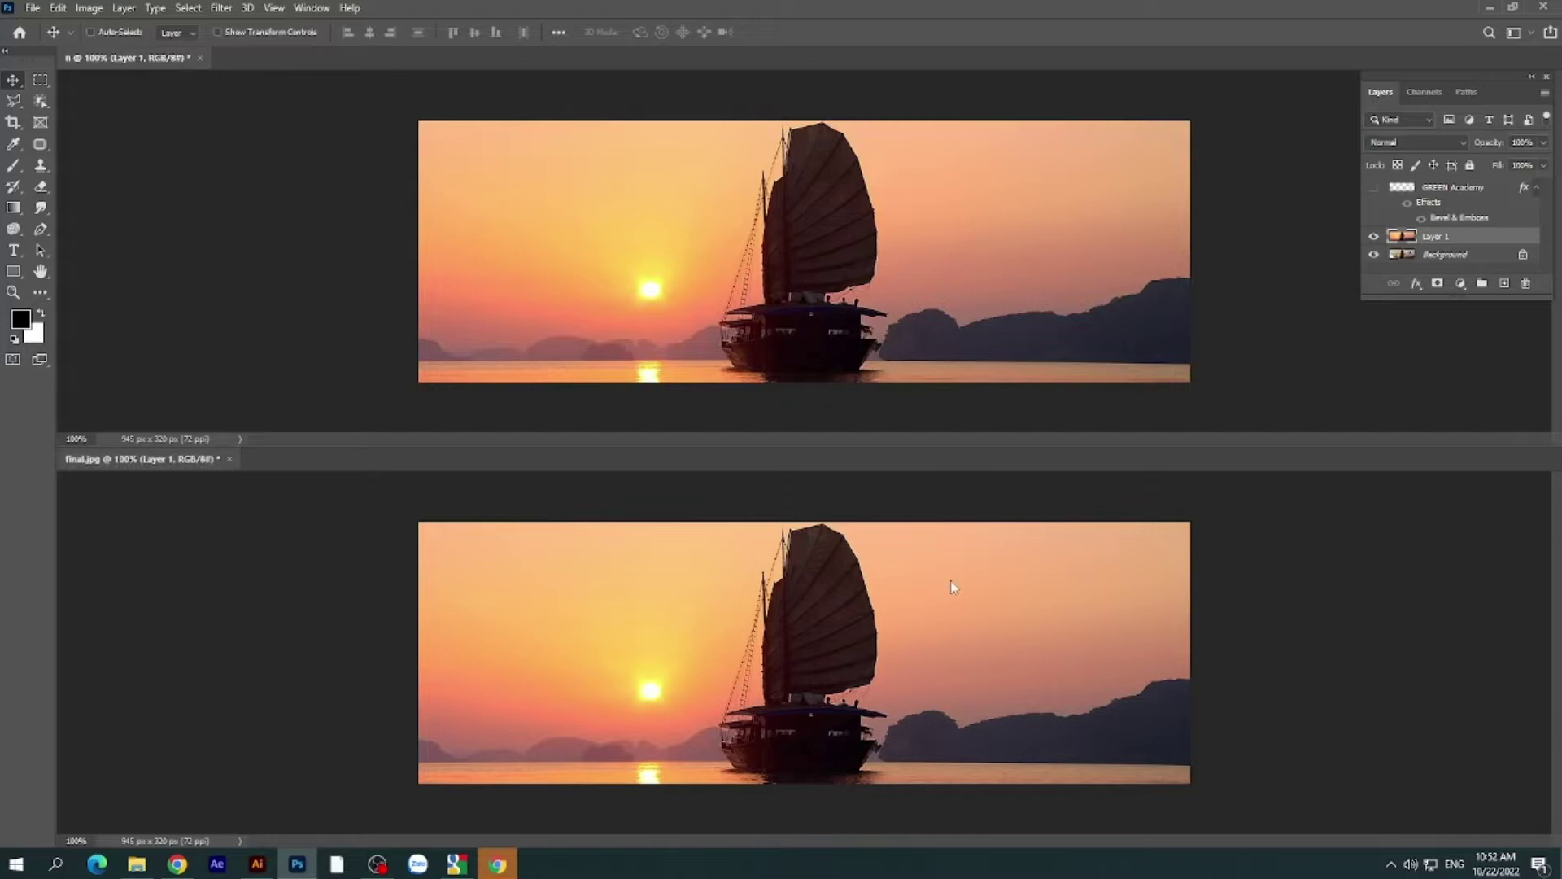
left_click(1373, 236)
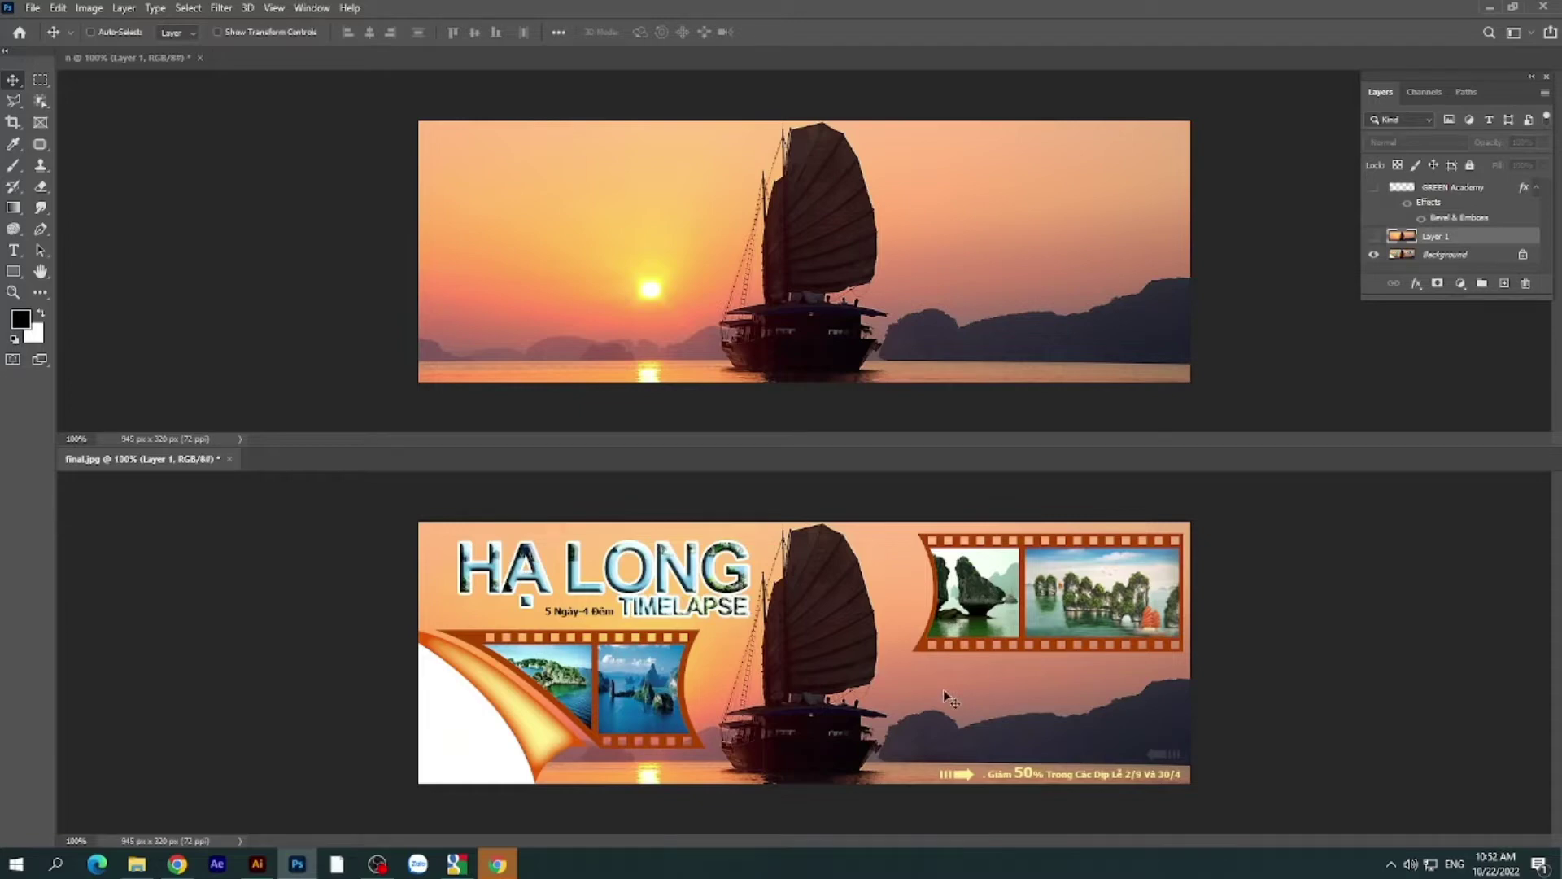
key("ctrl+plus")
- Add a text layer reading 'ha long' just below the big HẠ LONG title
left_click_drag(779, 669, 959, 744)
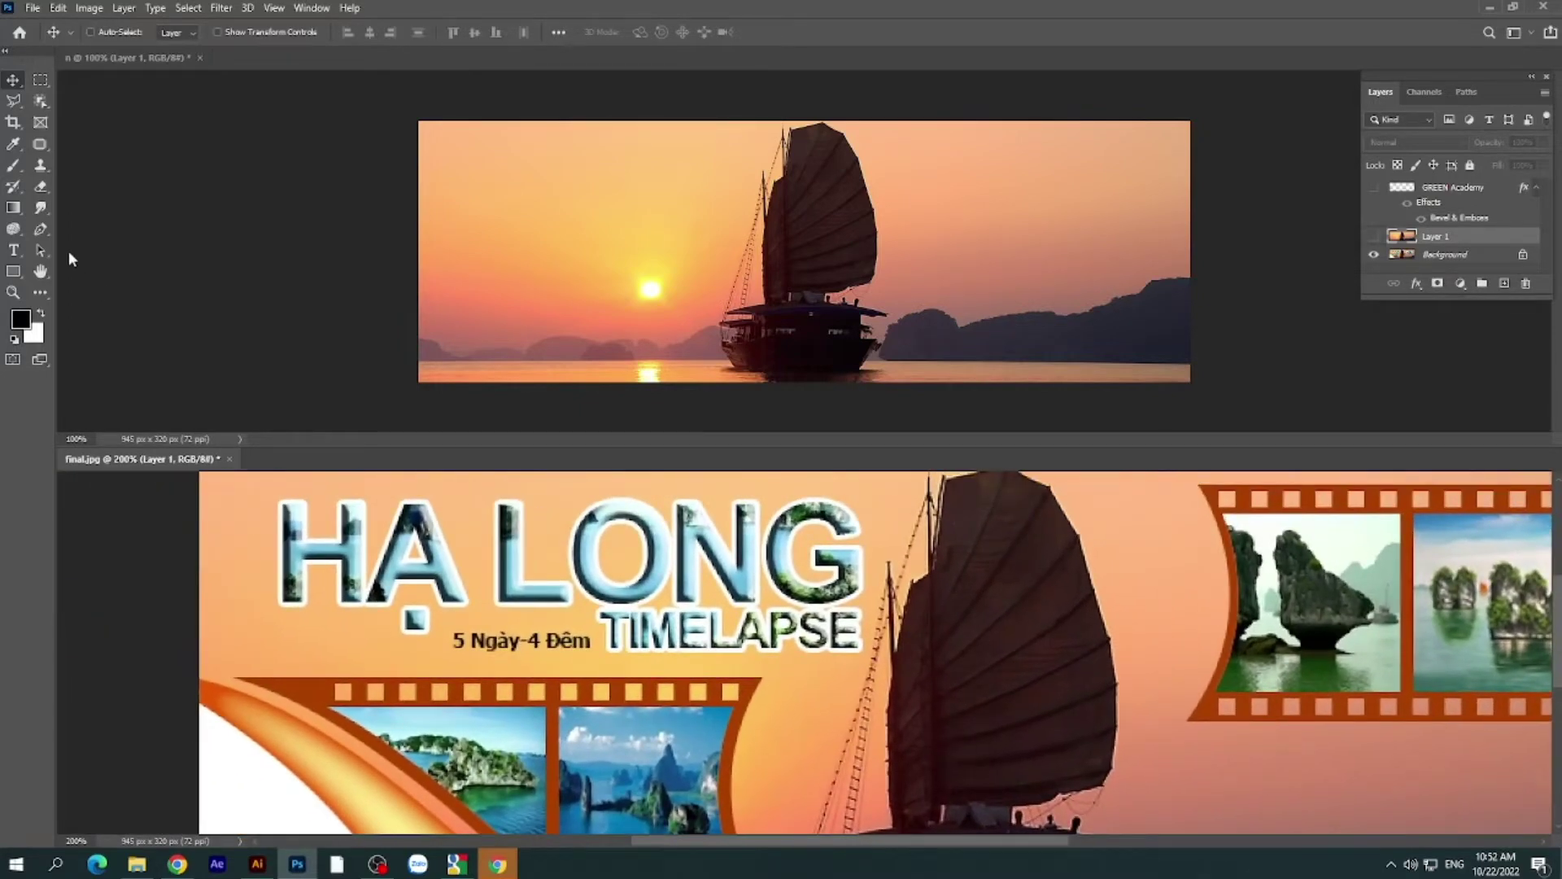
left_click(13, 250)
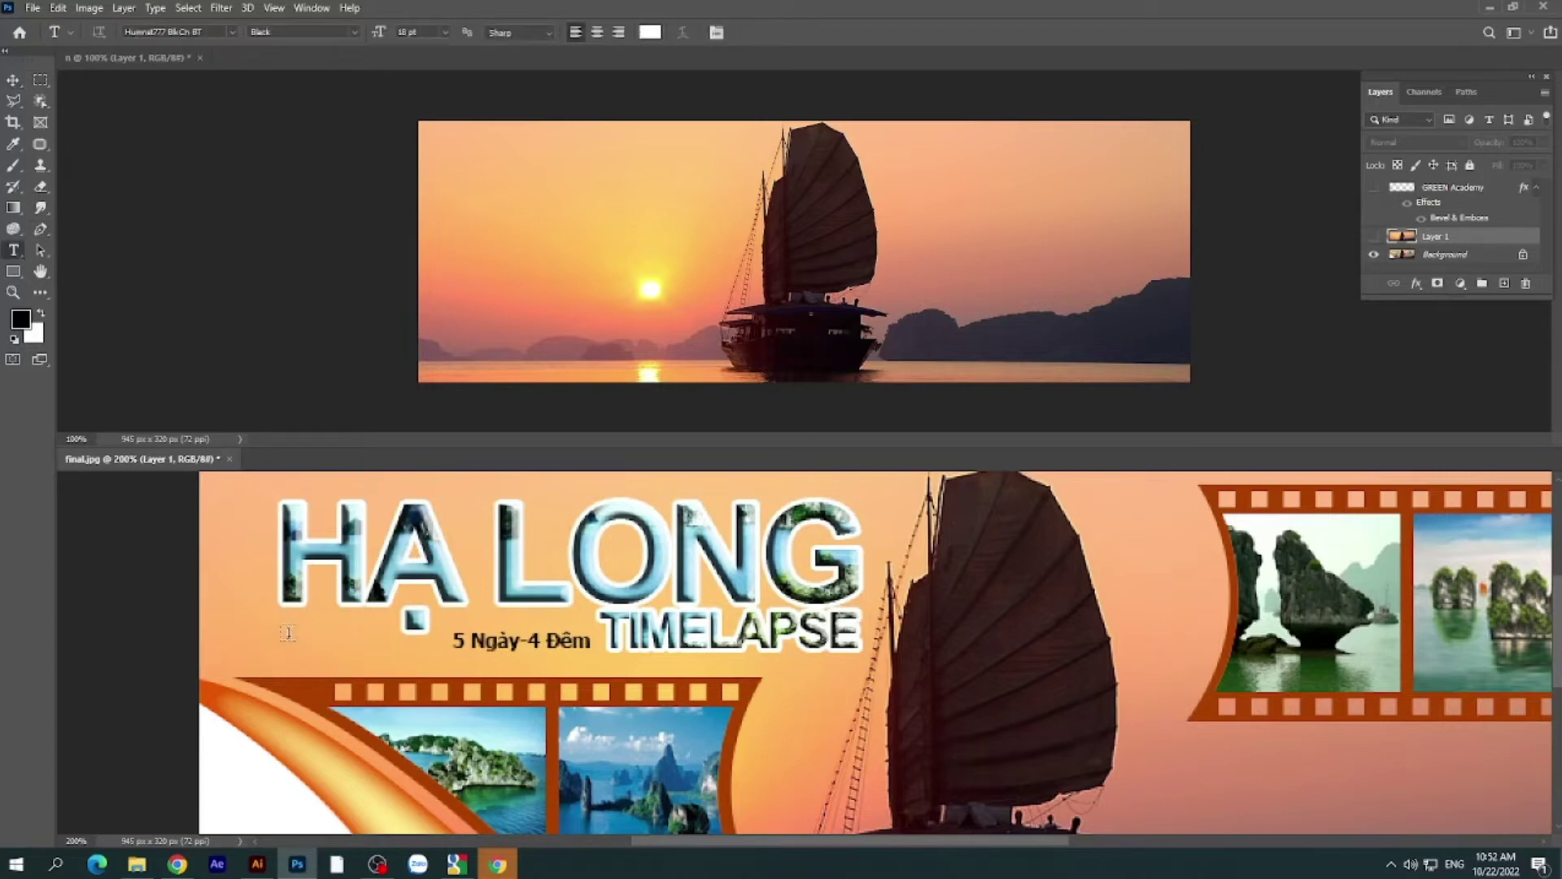
left_click(288, 632)
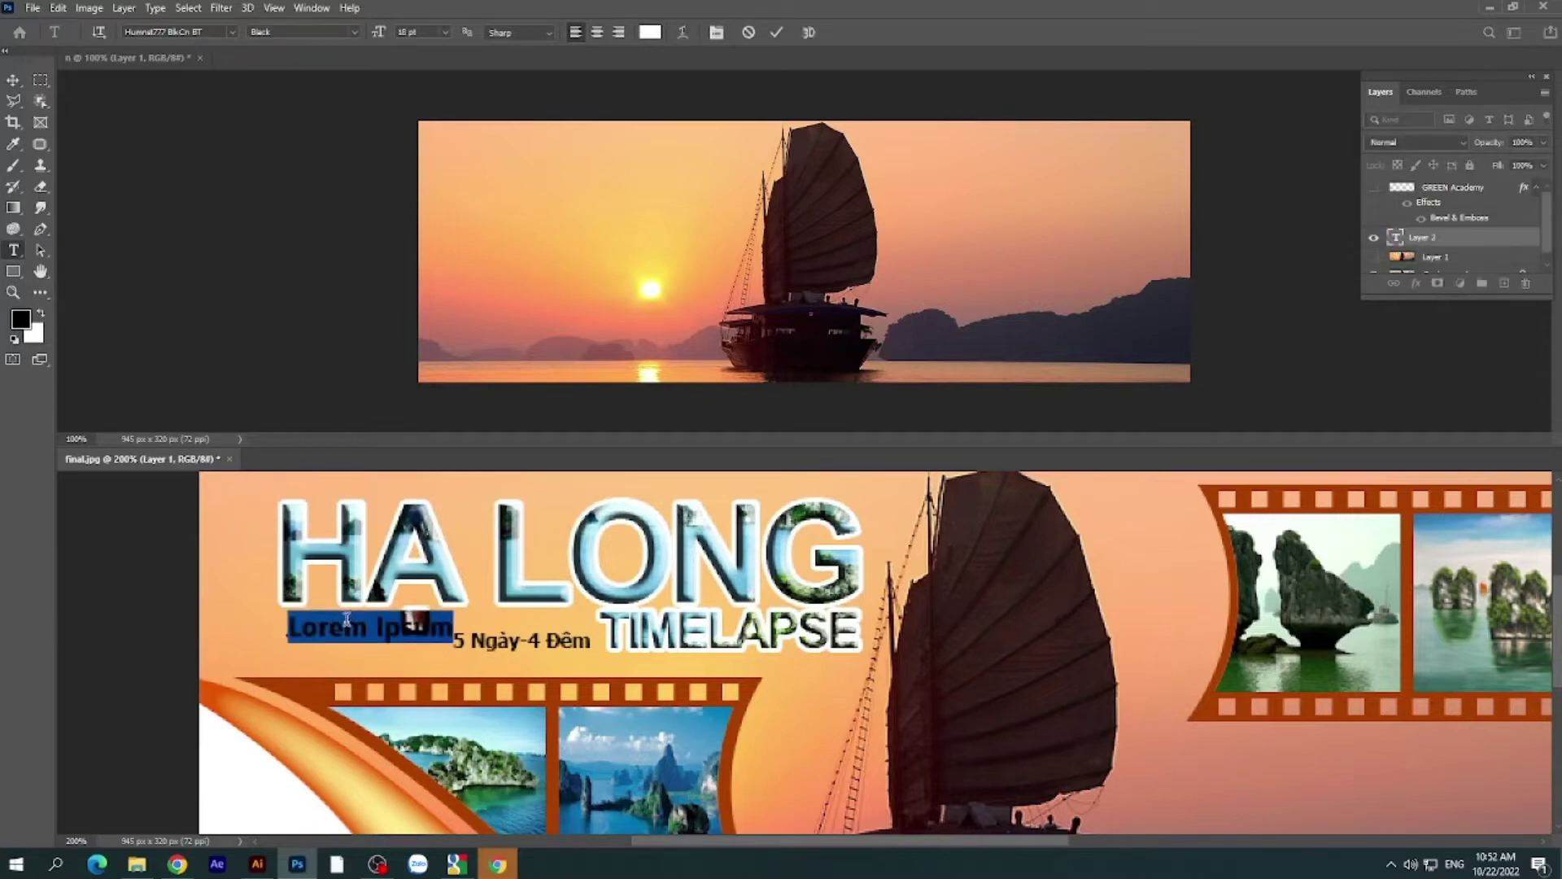
type("ha lớng")
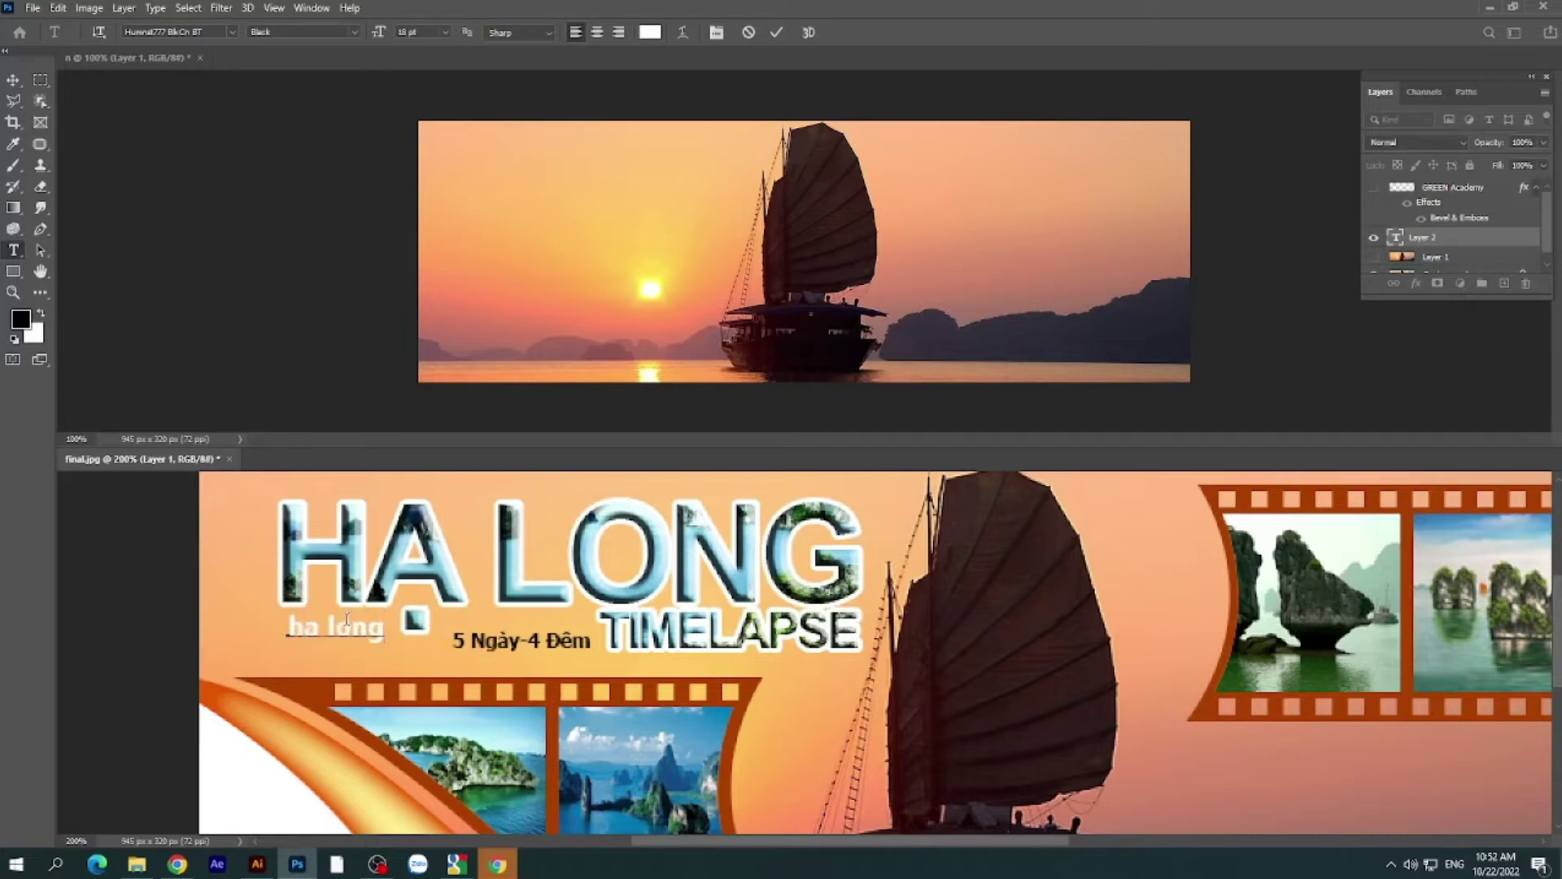
type("z")
left_click(13, 78)
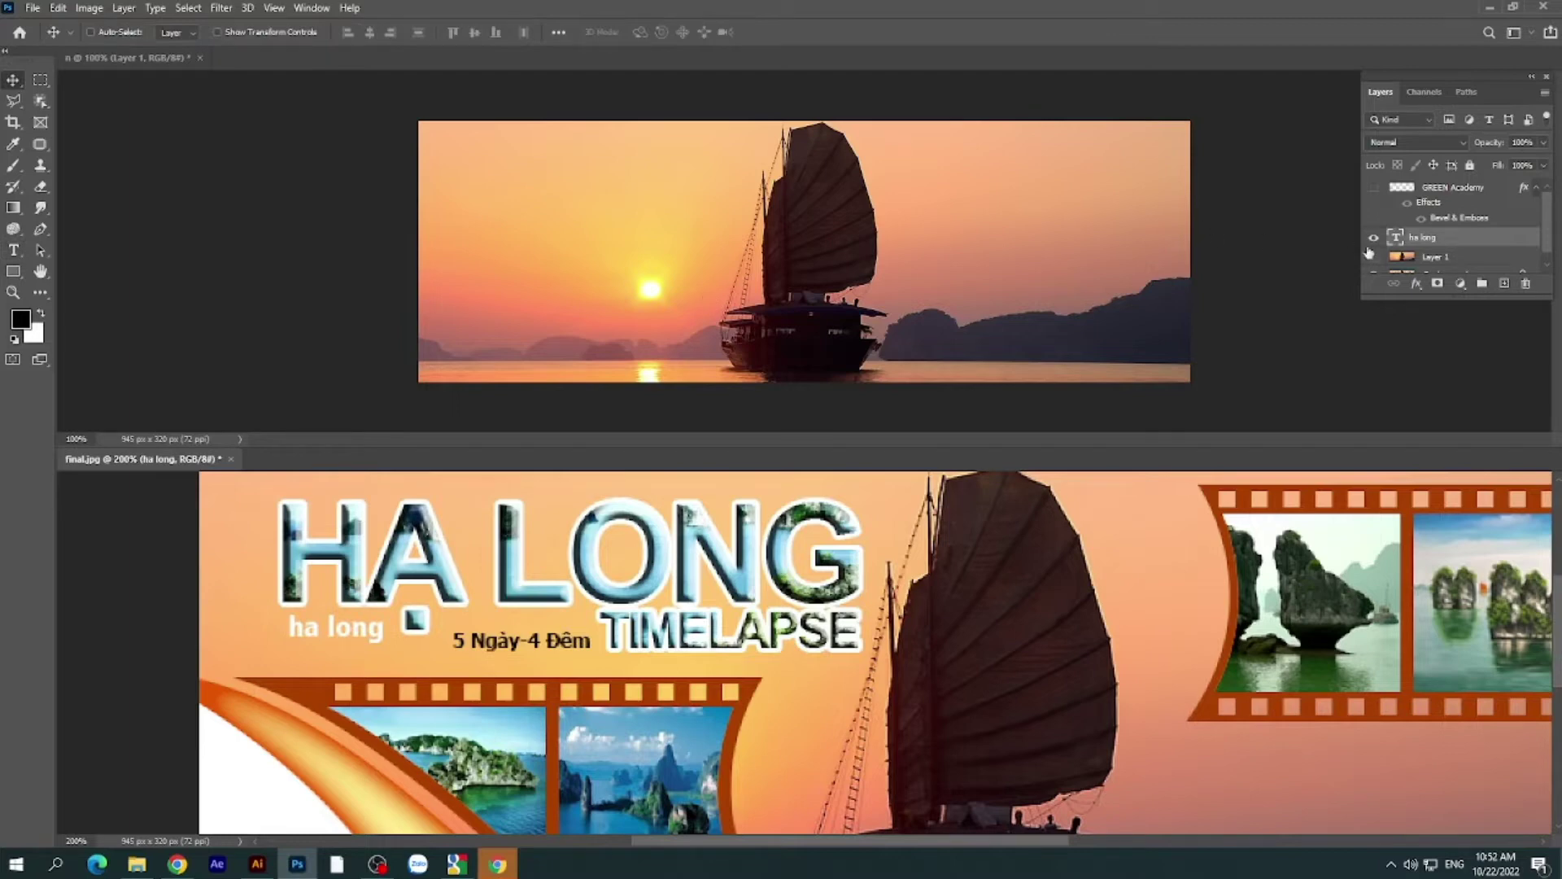
double_click(1394, 237)
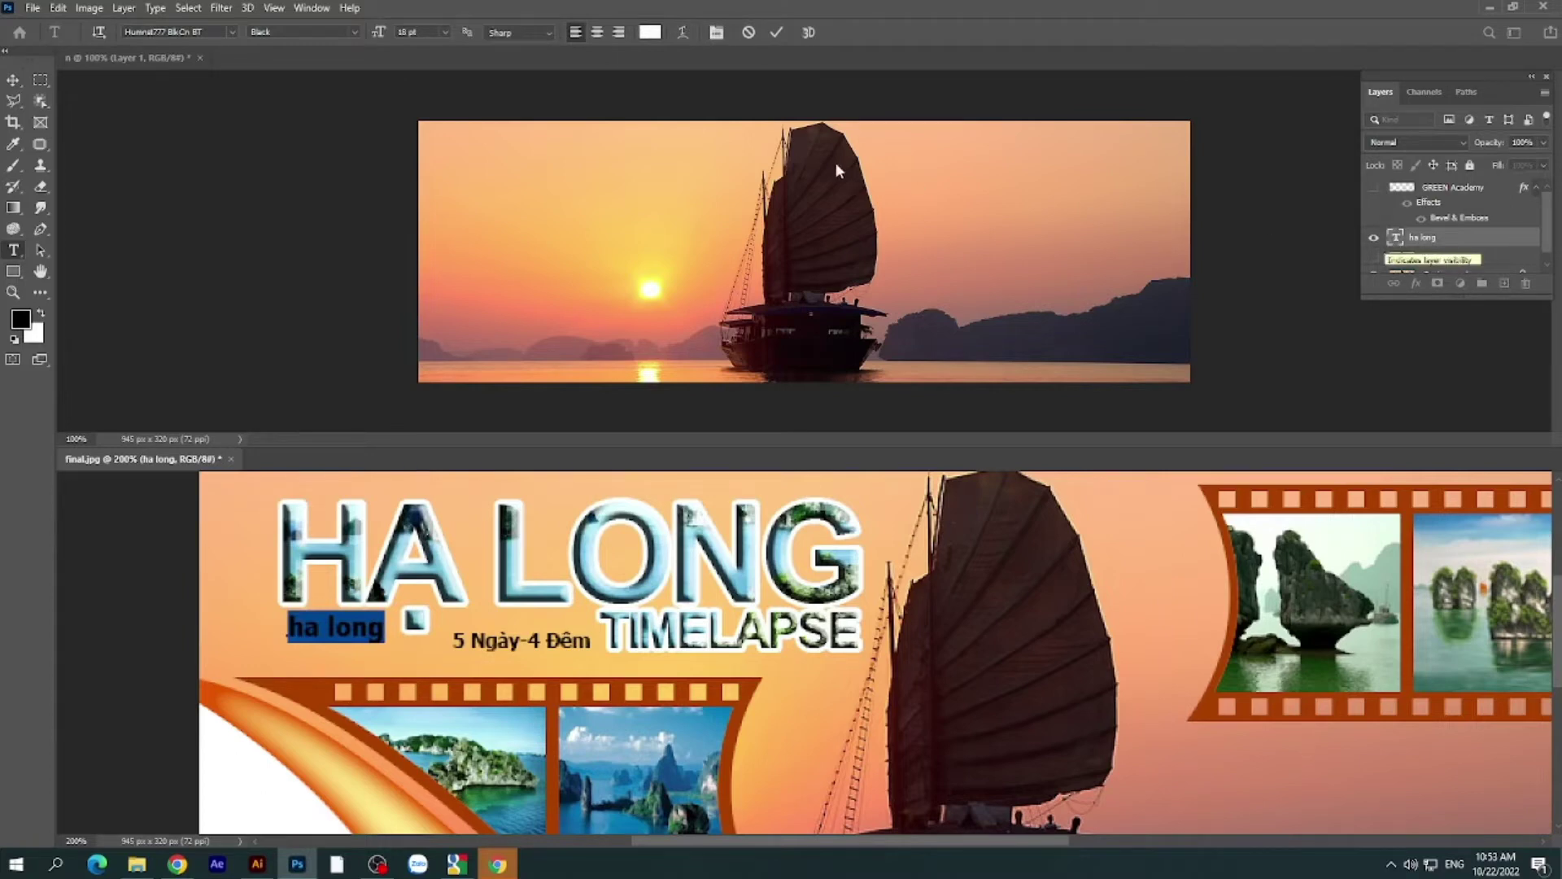
- Set the ha long text to All Caps in the Character panel
left_click(717, 33)
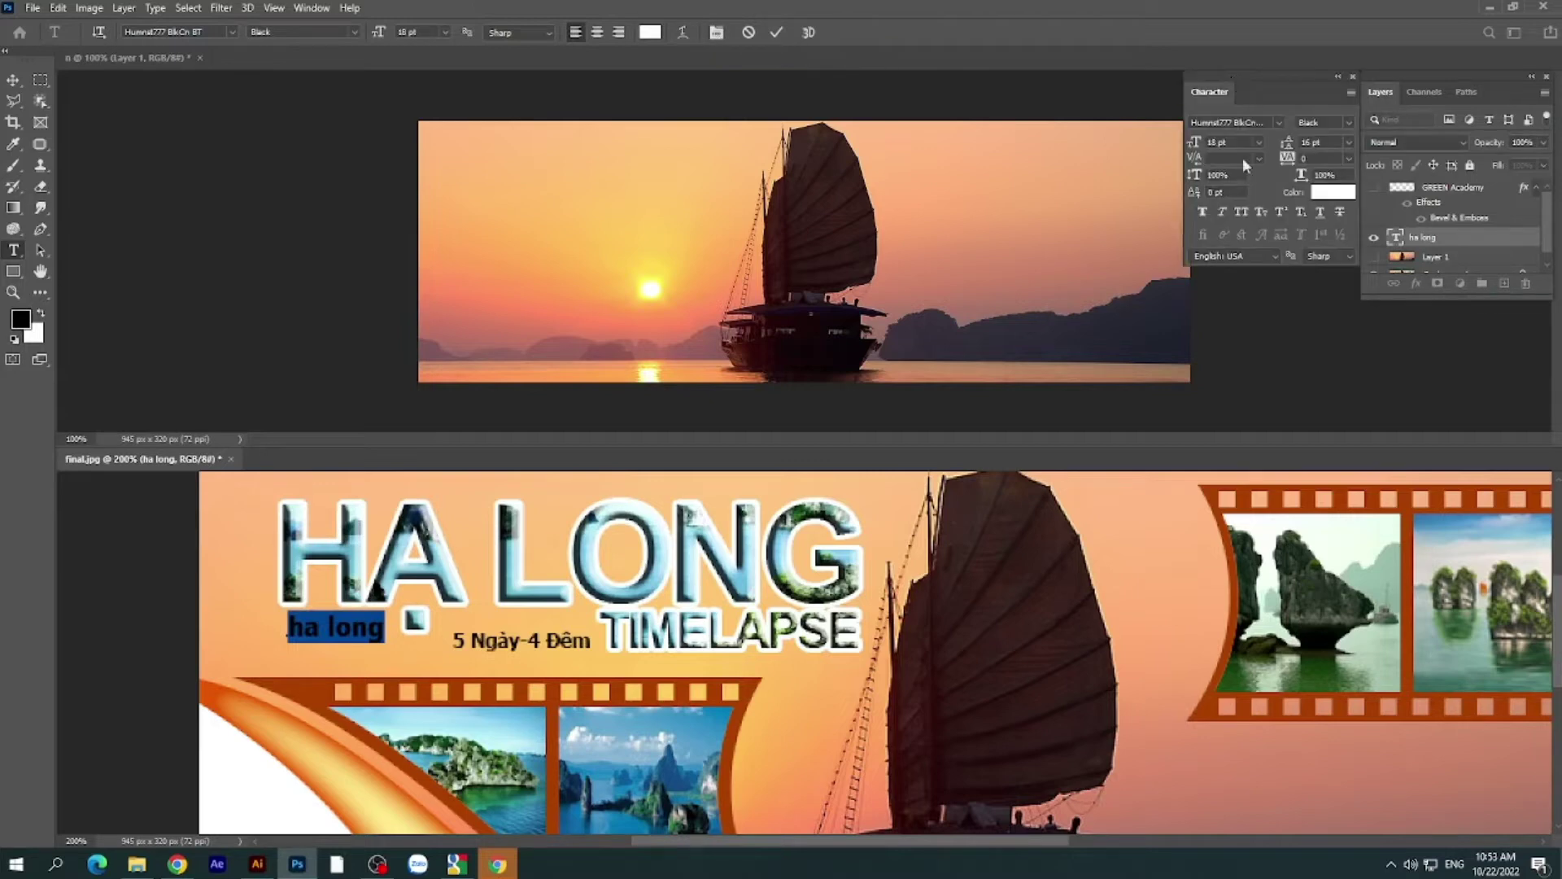
left_click(1243, 214)
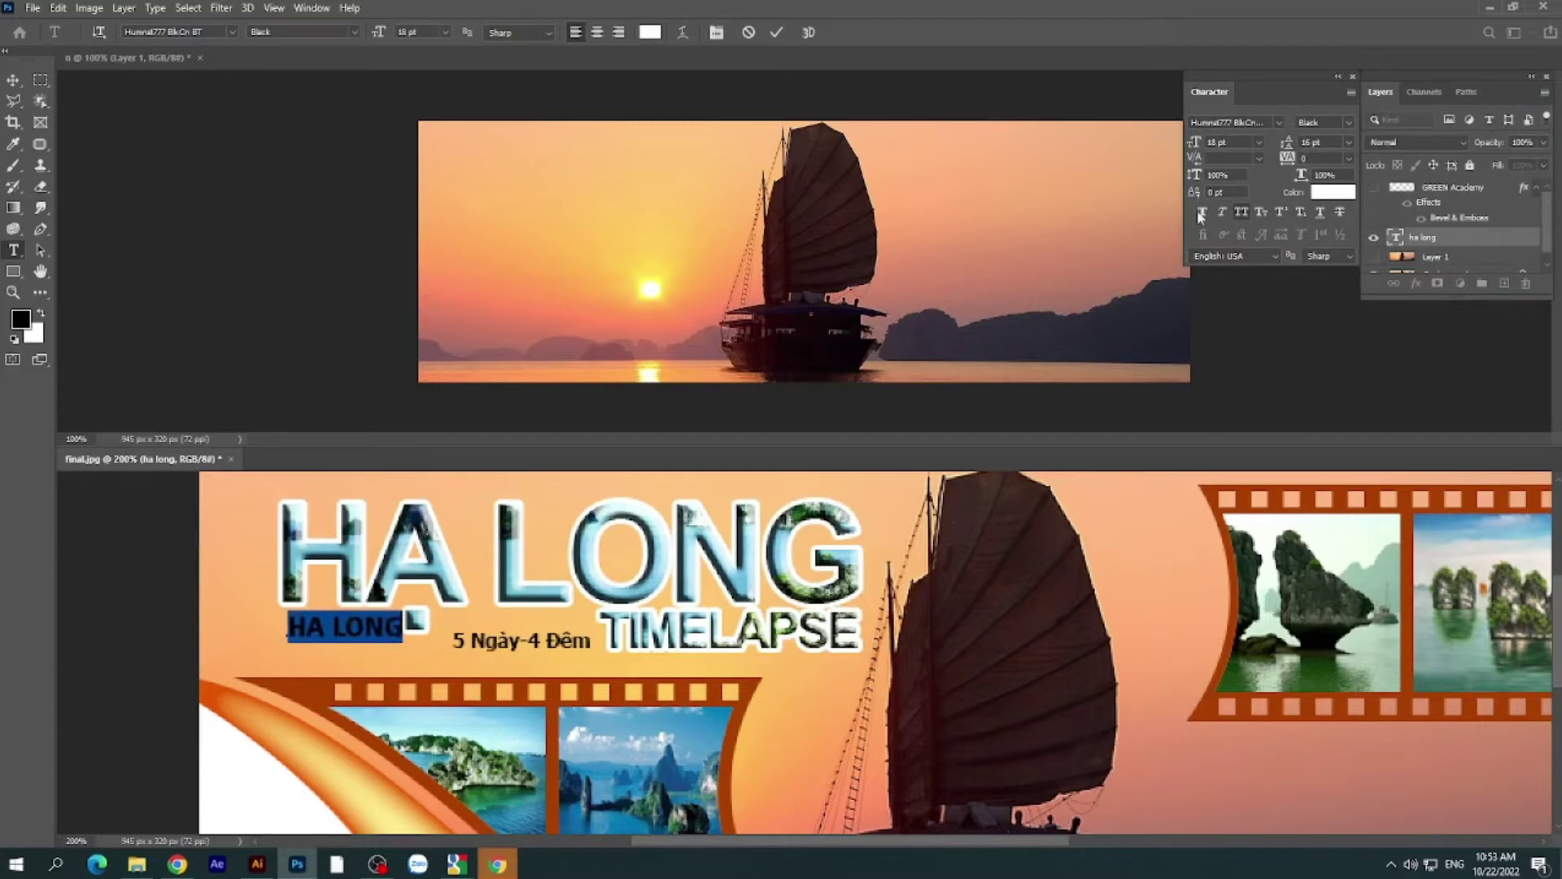
left_click(14, 82)
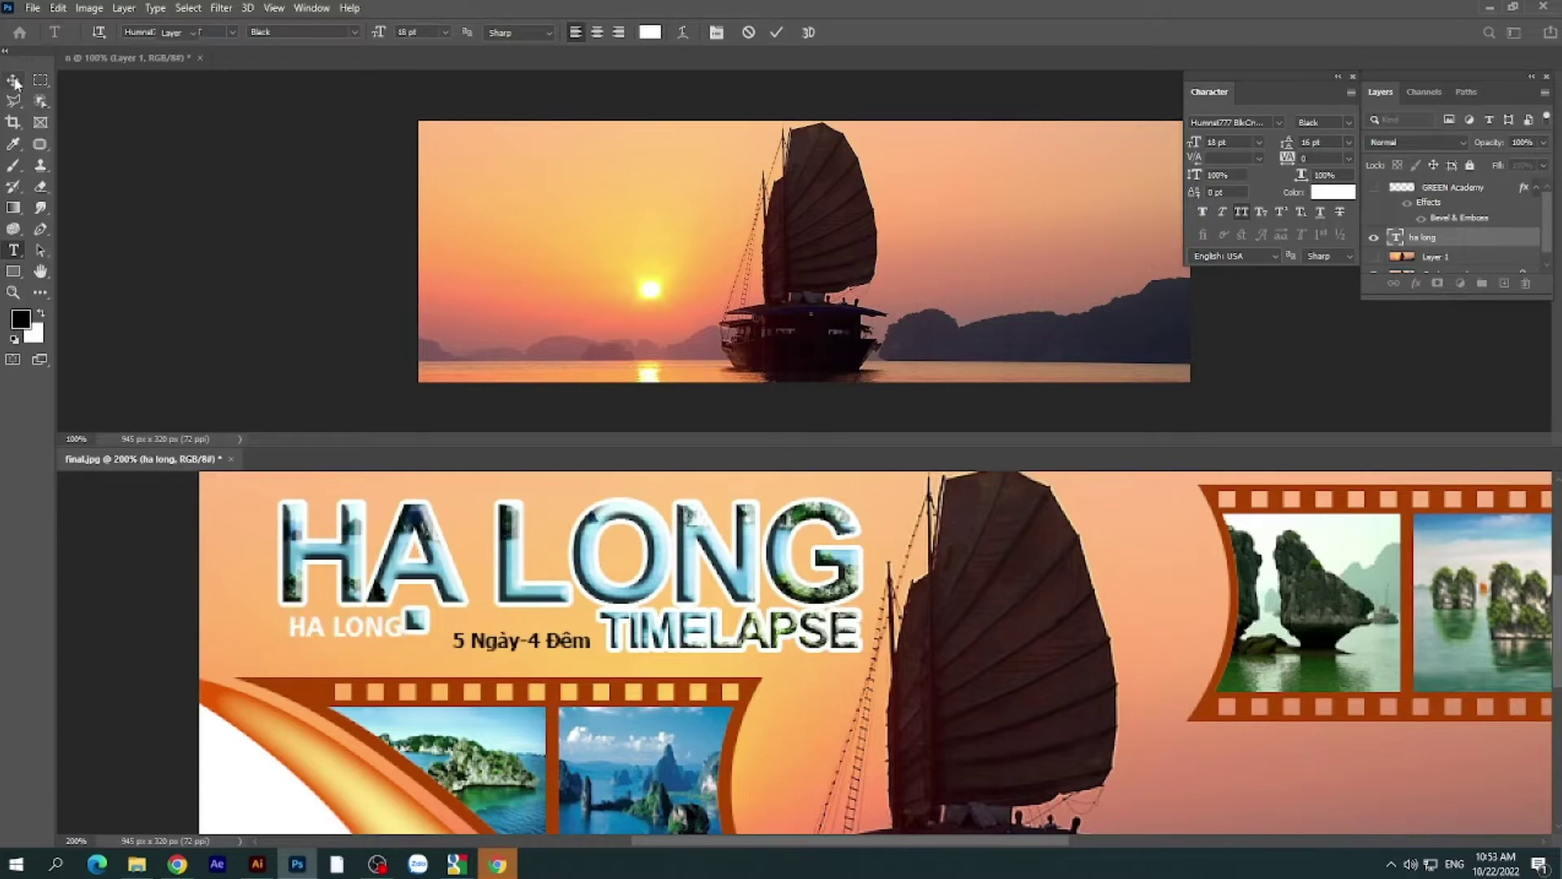
- Move HA LONG onto the big title and scale it up to match its size
left_click_drag(360, 633, 349, 525)
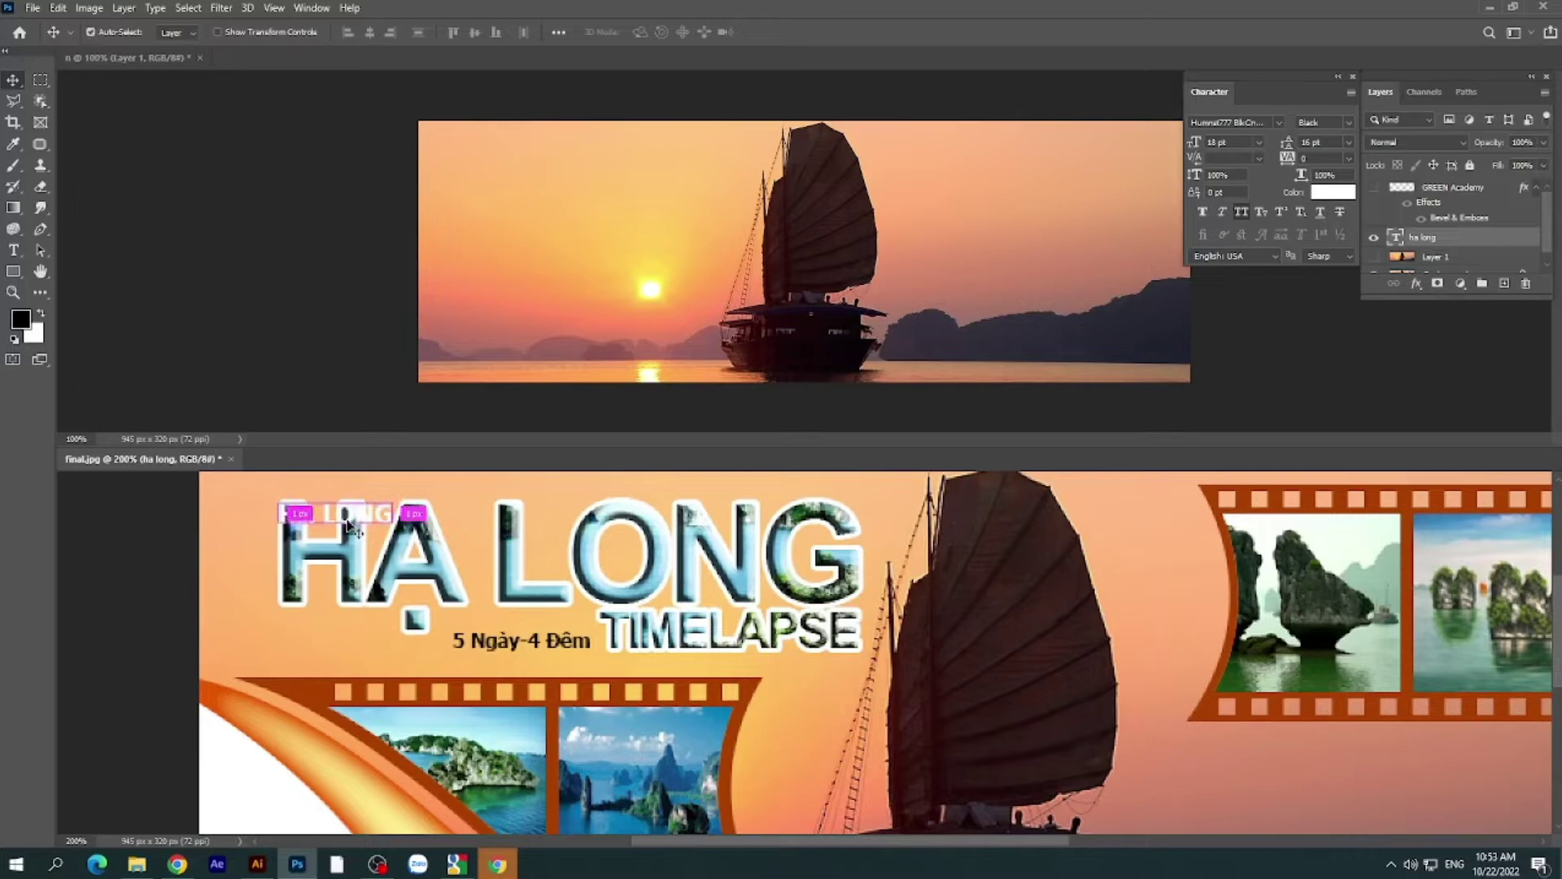
key("ctrl+t")
mouse_move(387, 527)
left_mouse_down()
mouse_move(793, 674)
mouse_move(856, 682)
left_mouse_up()
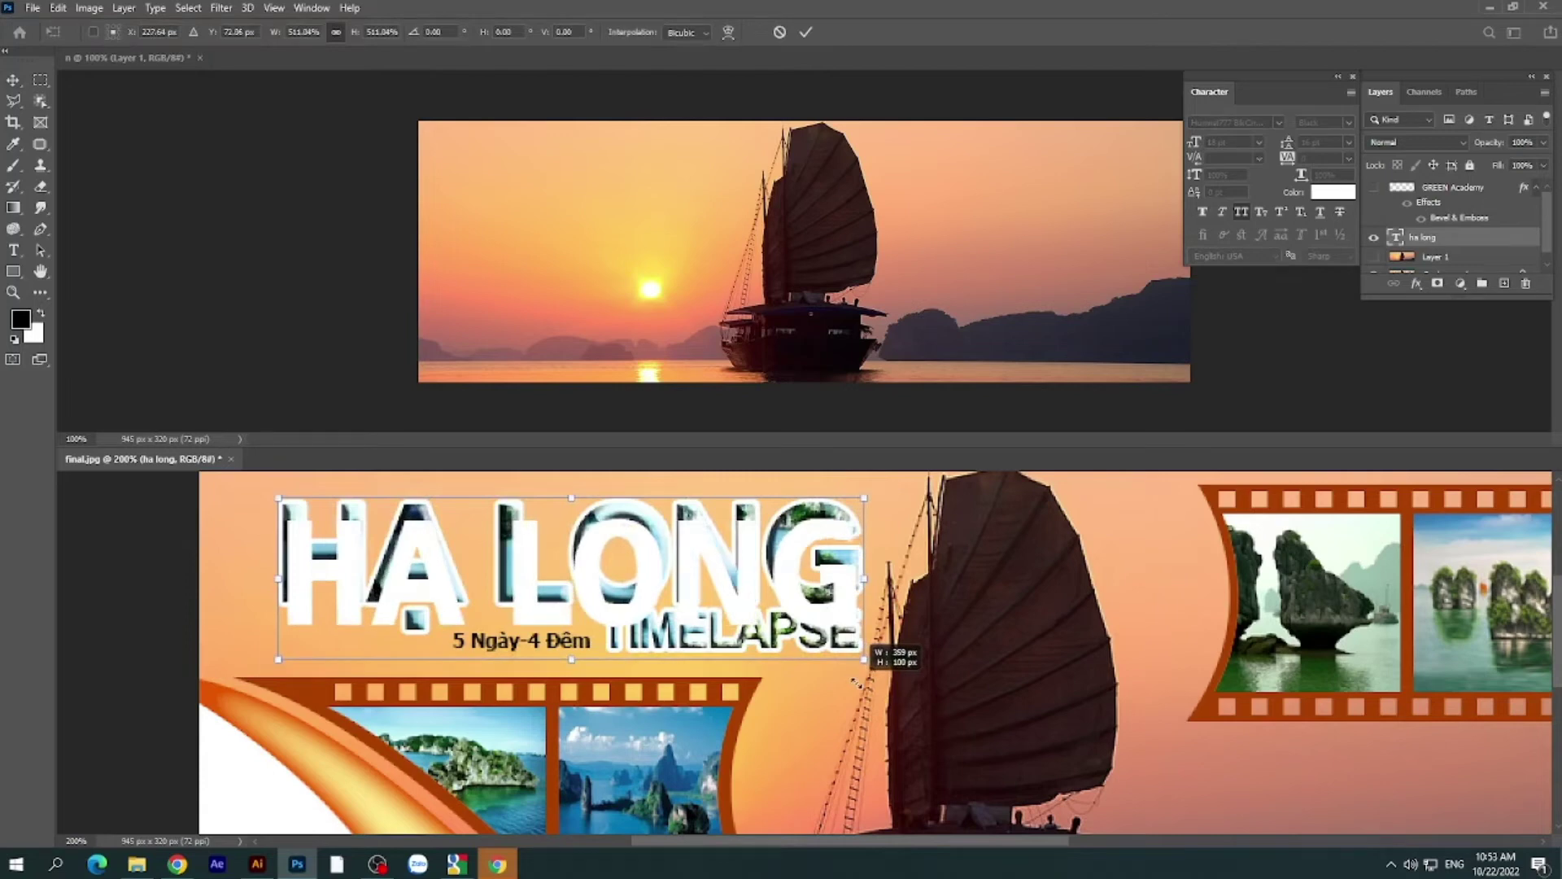
left_click_drag(804, 621, 796, 602)
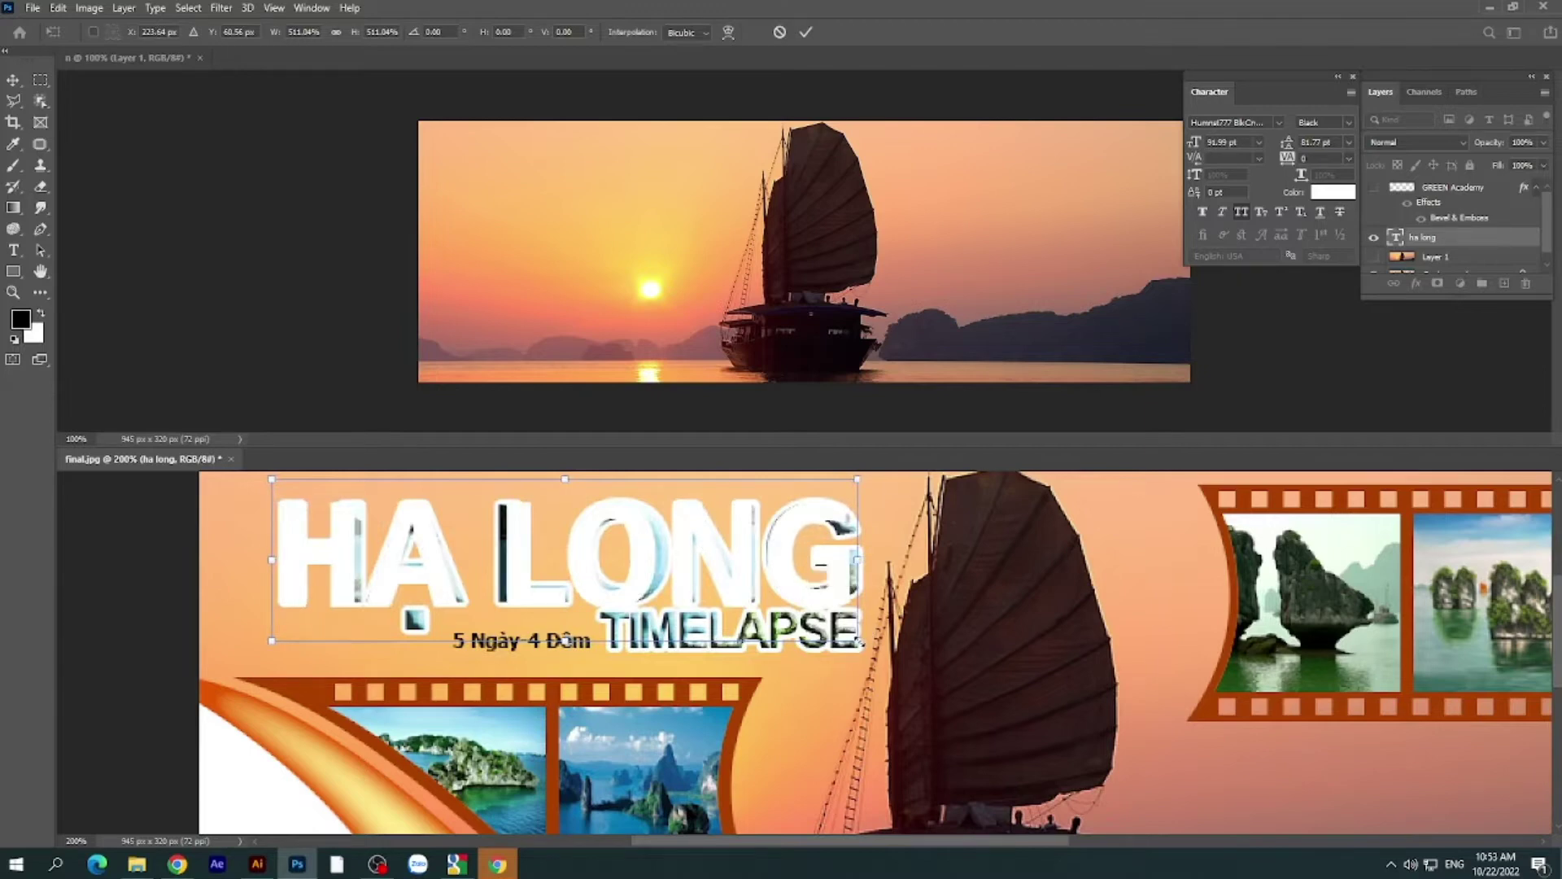
key("Return")
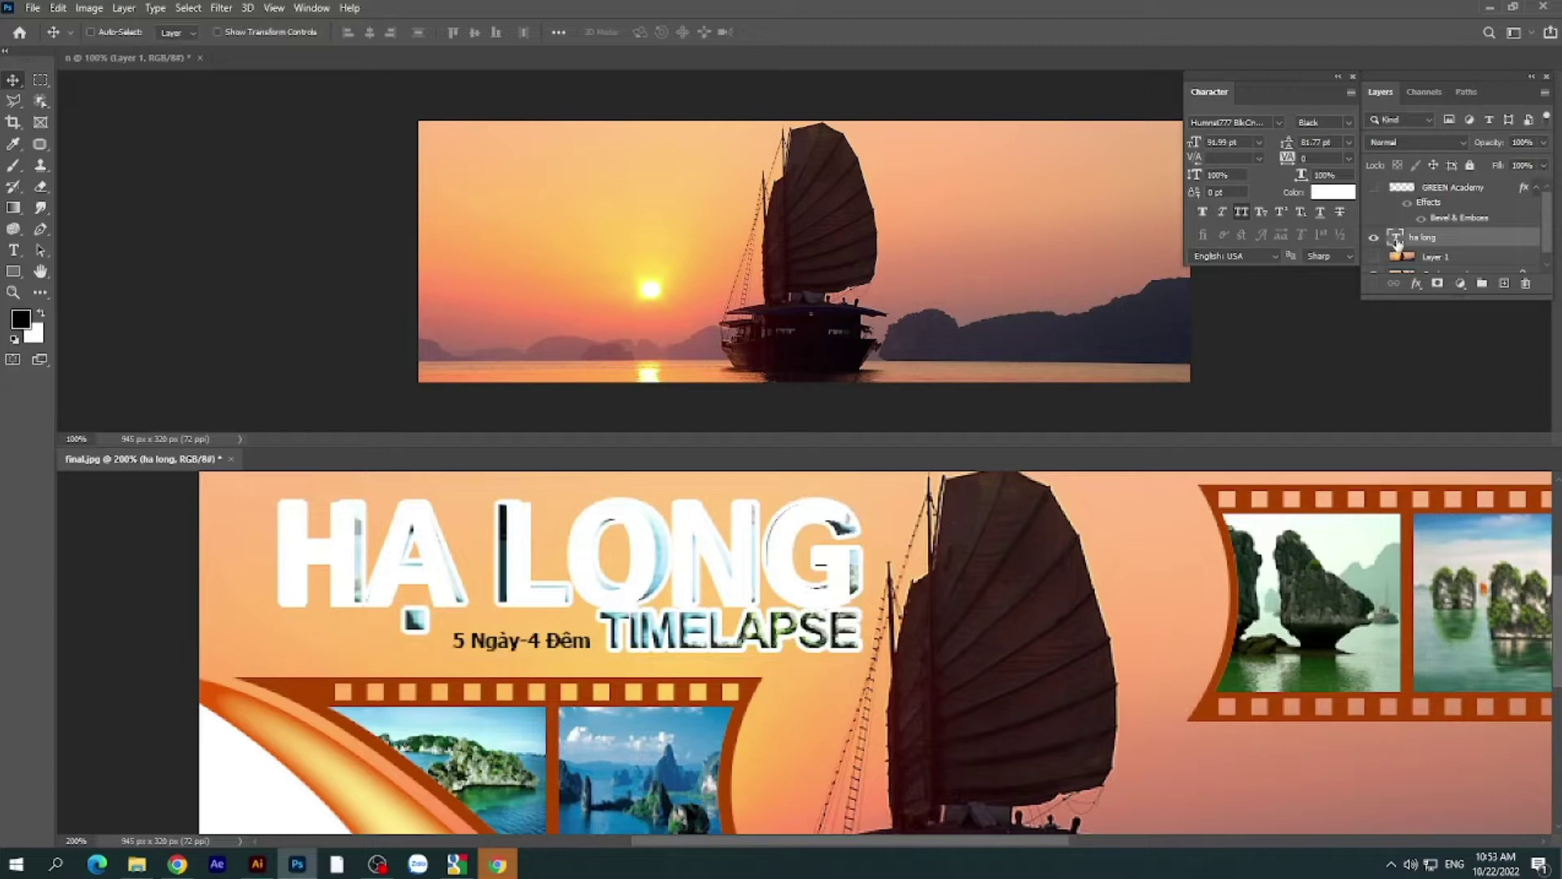
double_click(1396, 237)
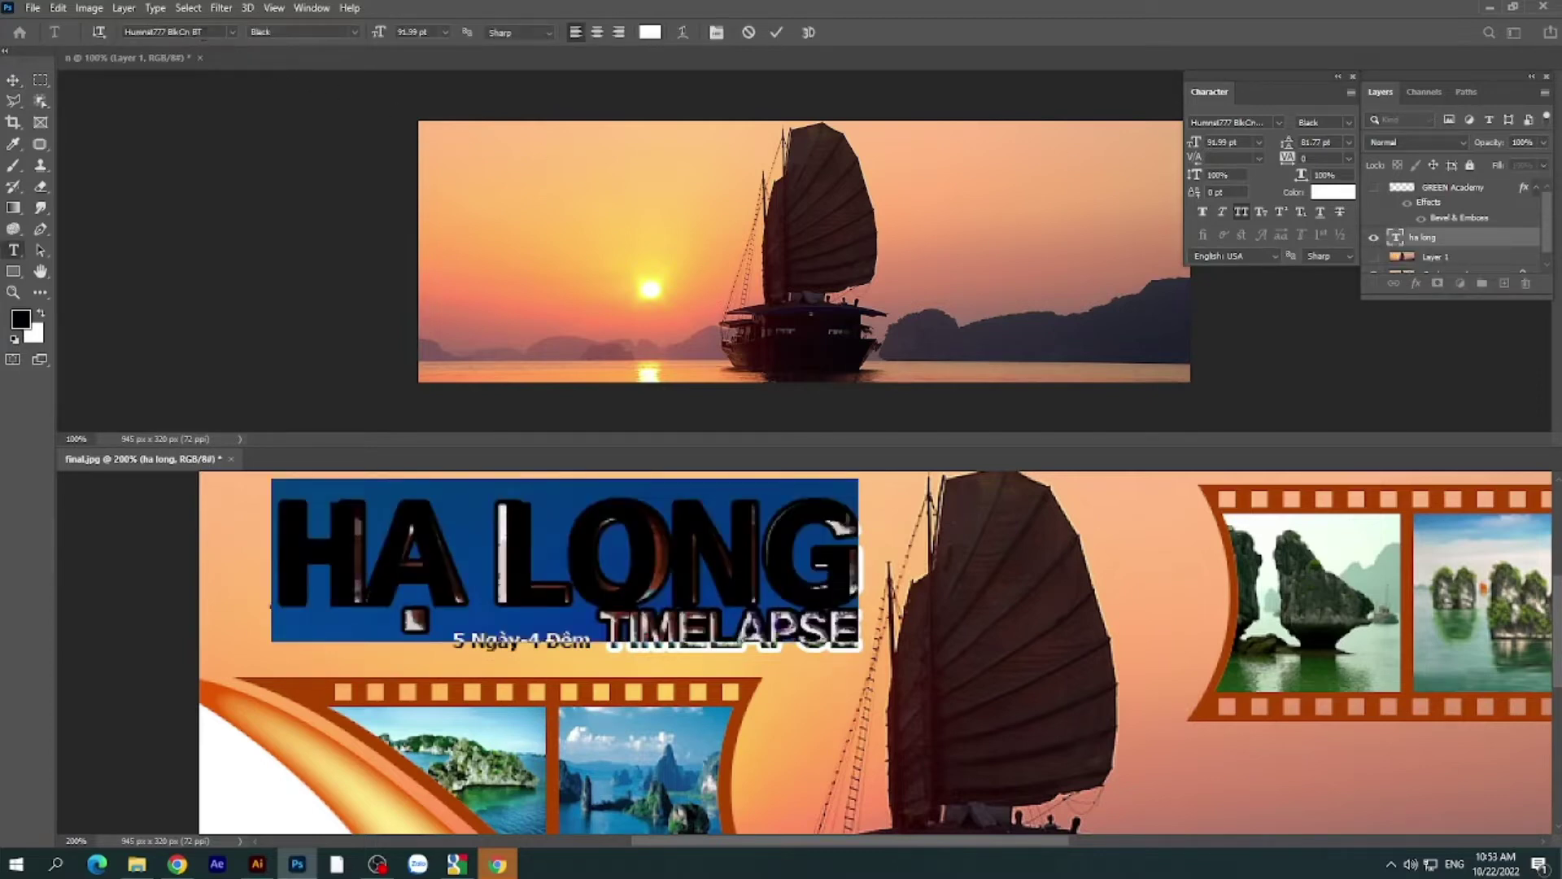
- Change the HA LONG title font to Arial
left_click(231, 31)
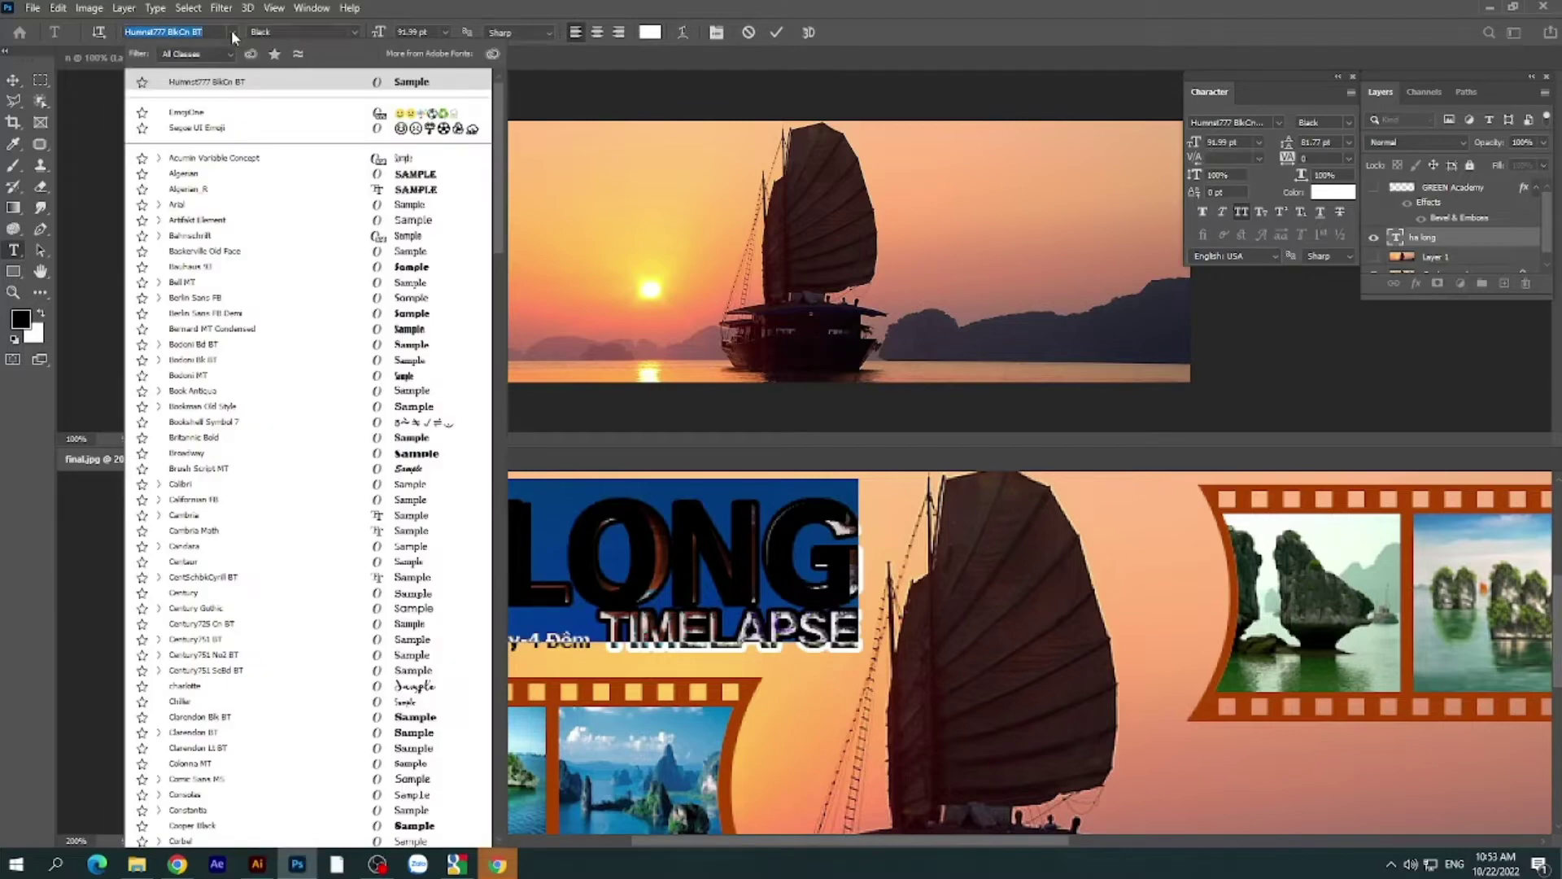
left_click(178, 204)
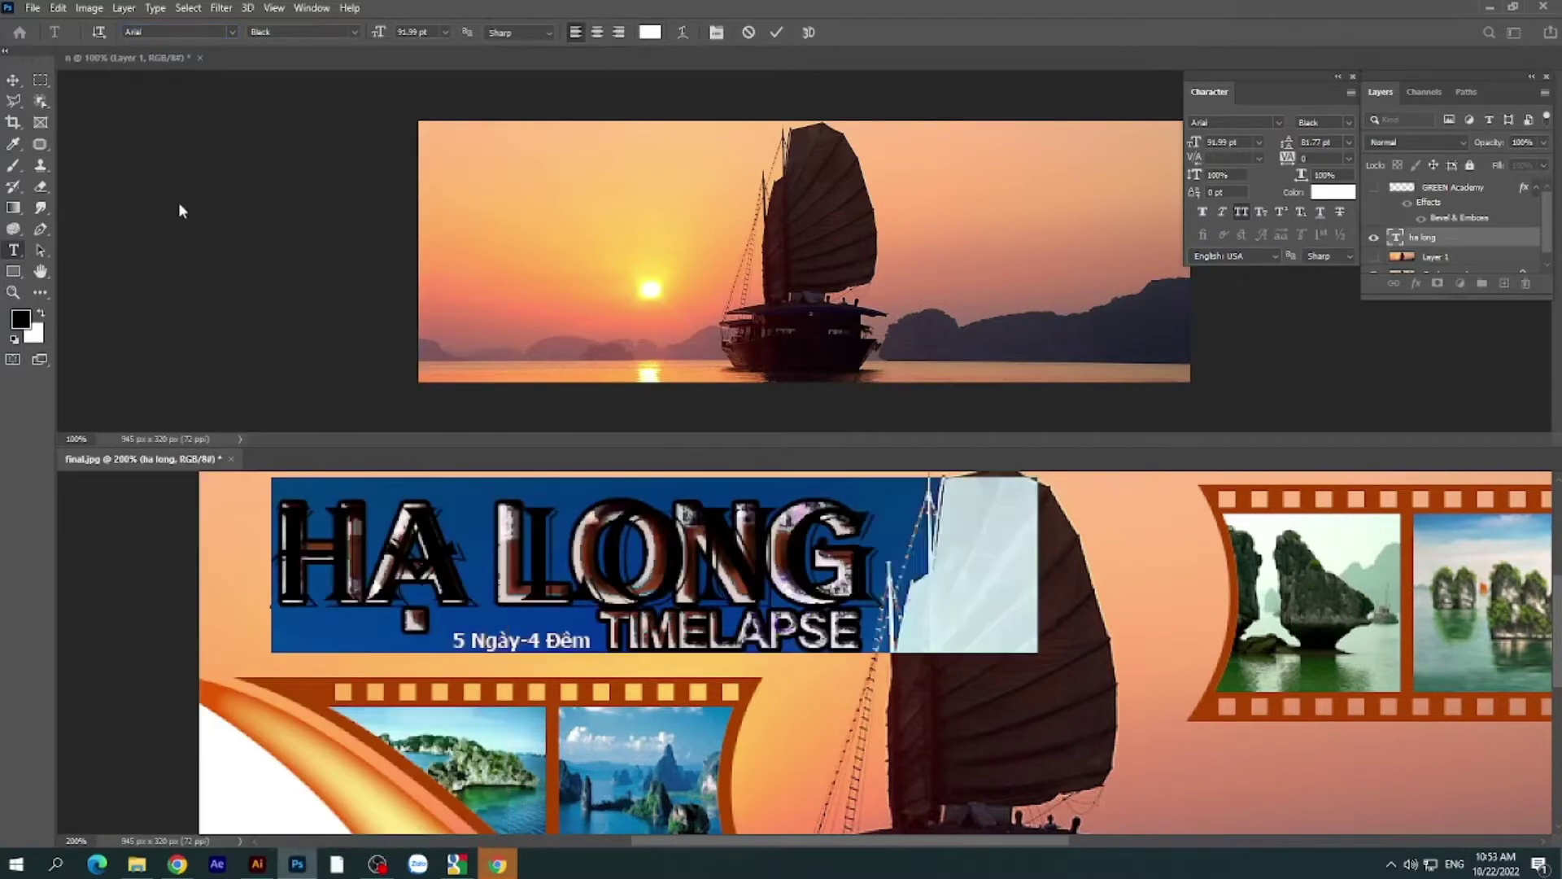
left_click(13, 79)
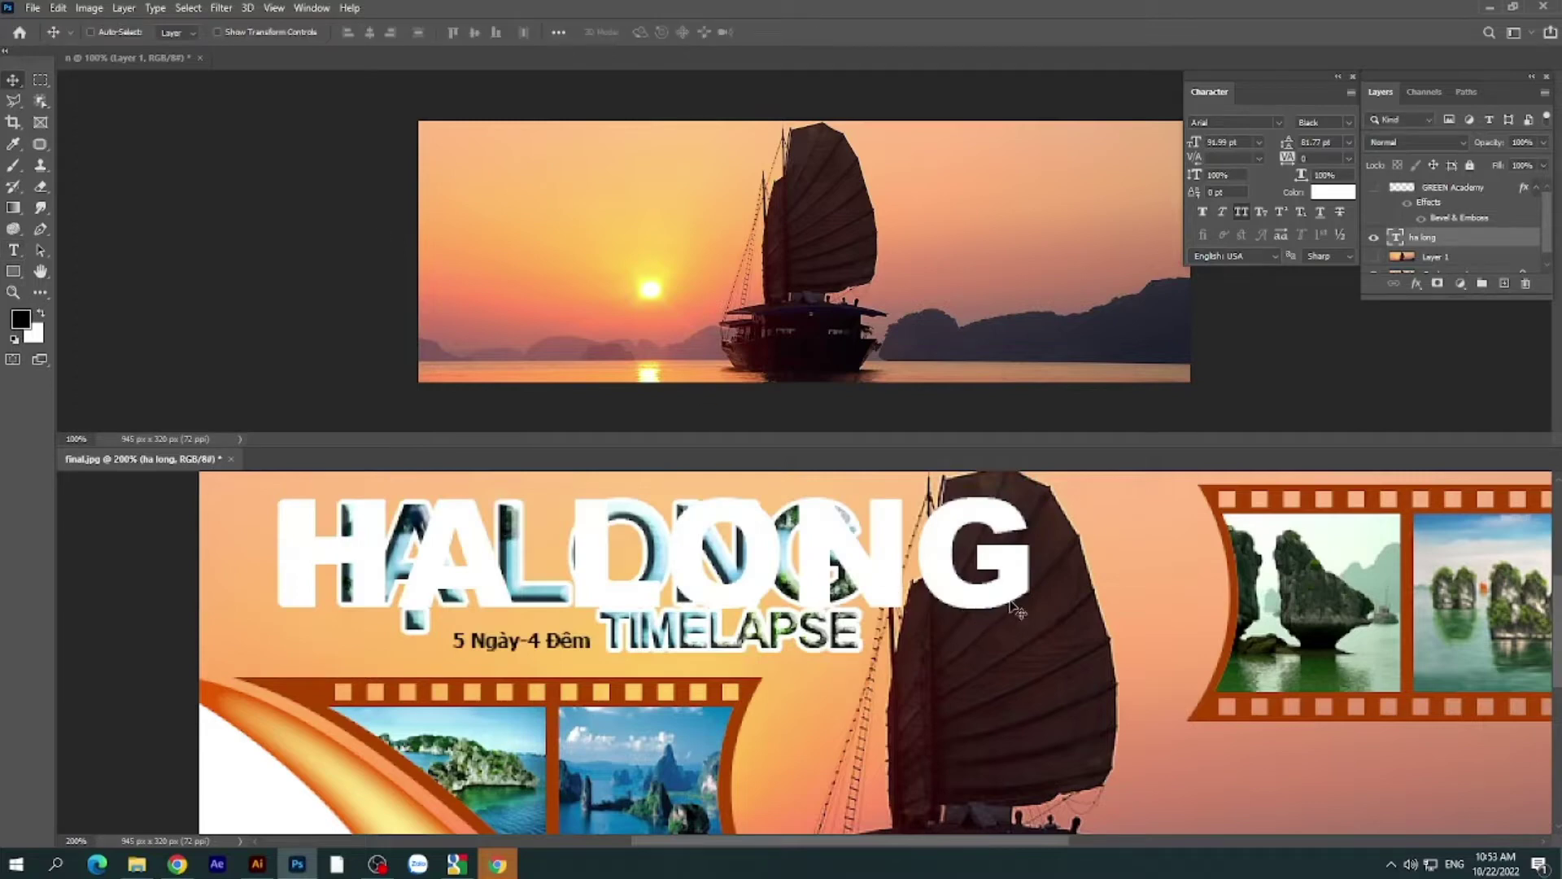
- Narrow the stretched title horizontally and copy the ha long layer into document n
key("ctrl+t")
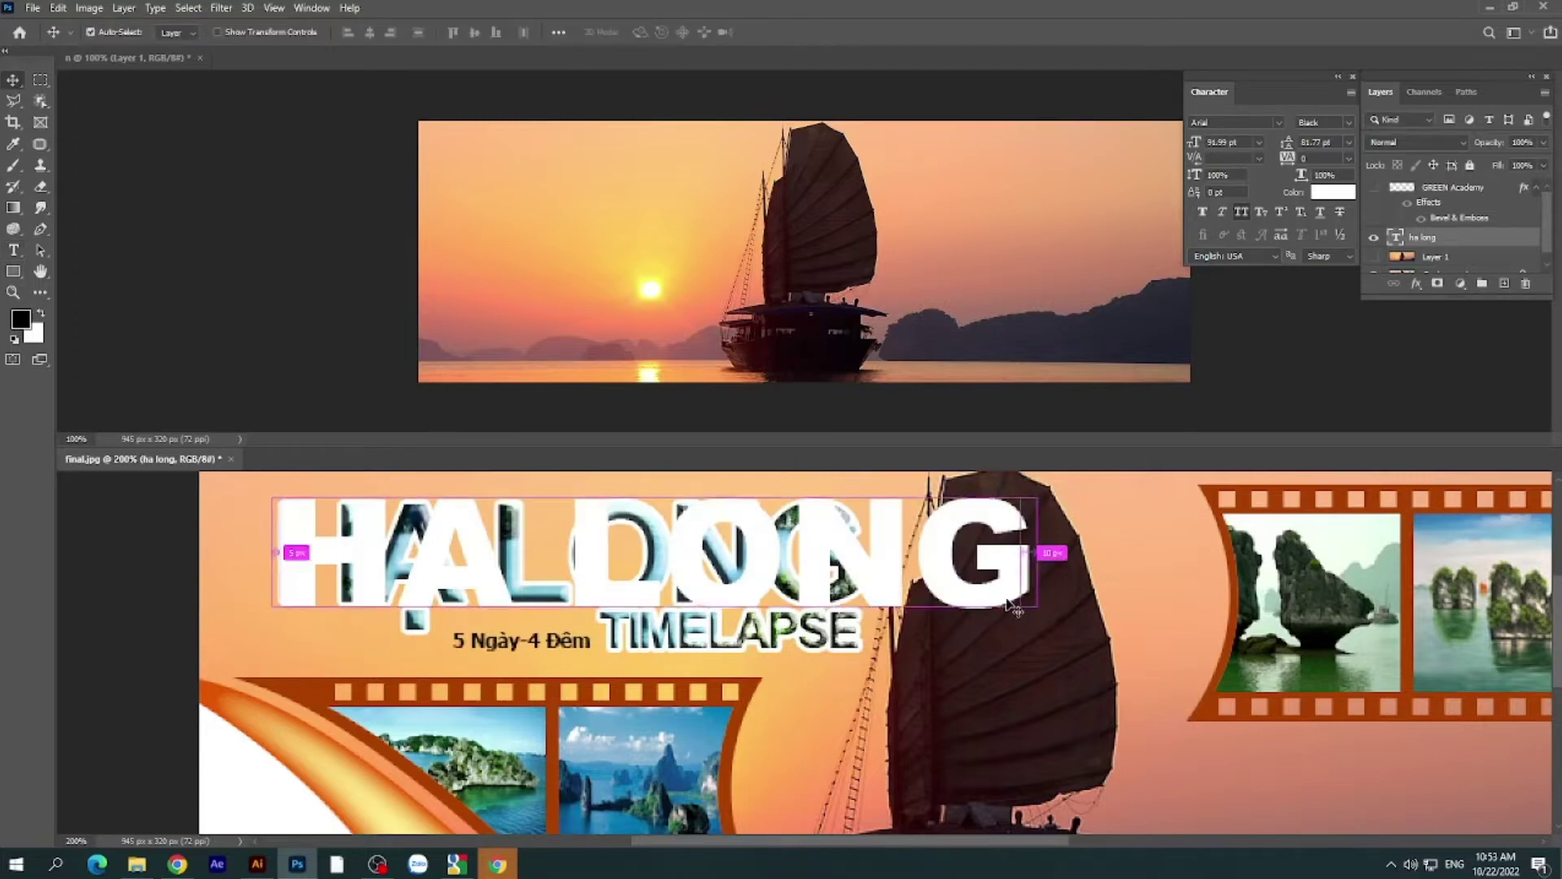
left_click_drag(1032, 552, 861, 555)
key("Return")
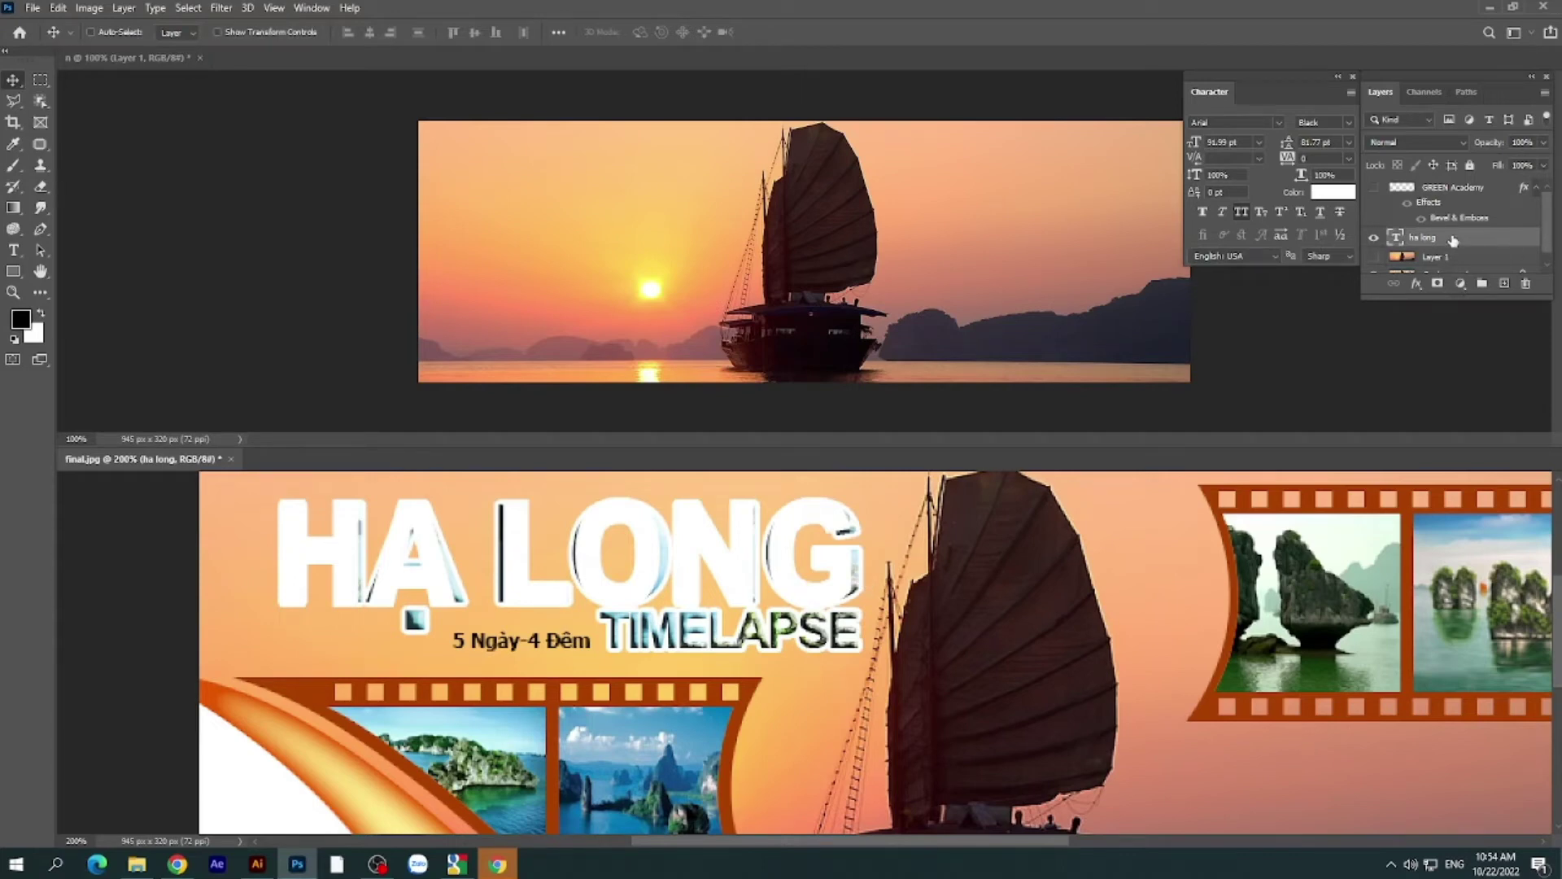
left_click_drag(1289, 230, 1145, 222)
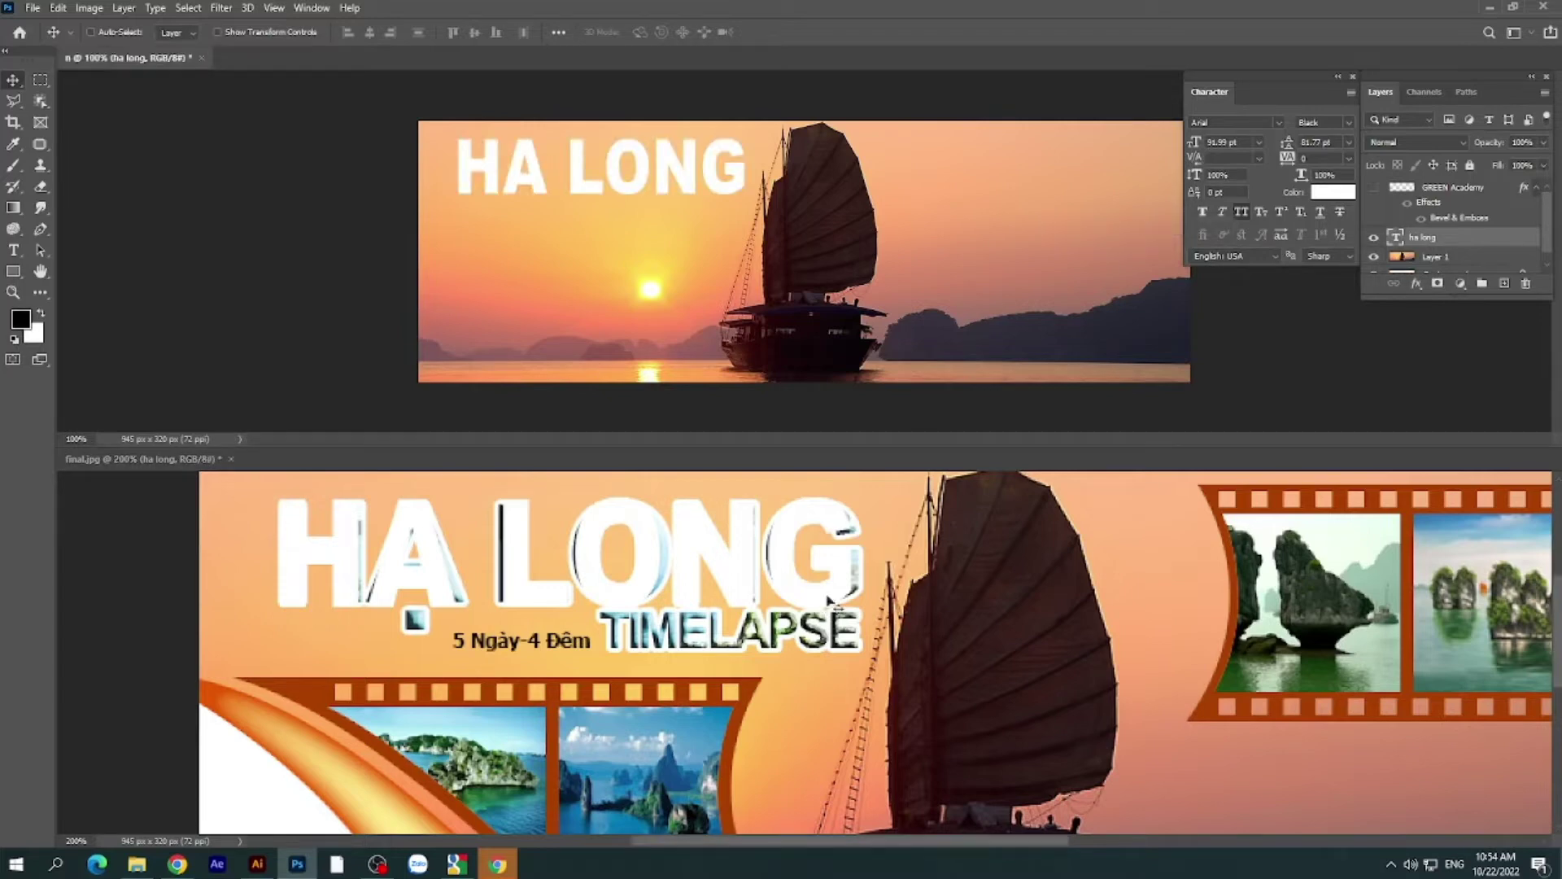
- Clip the HẠ LONG title to the landscape photo and type a new TIMELAPSE text line
left_click(1375, 245, "alt")
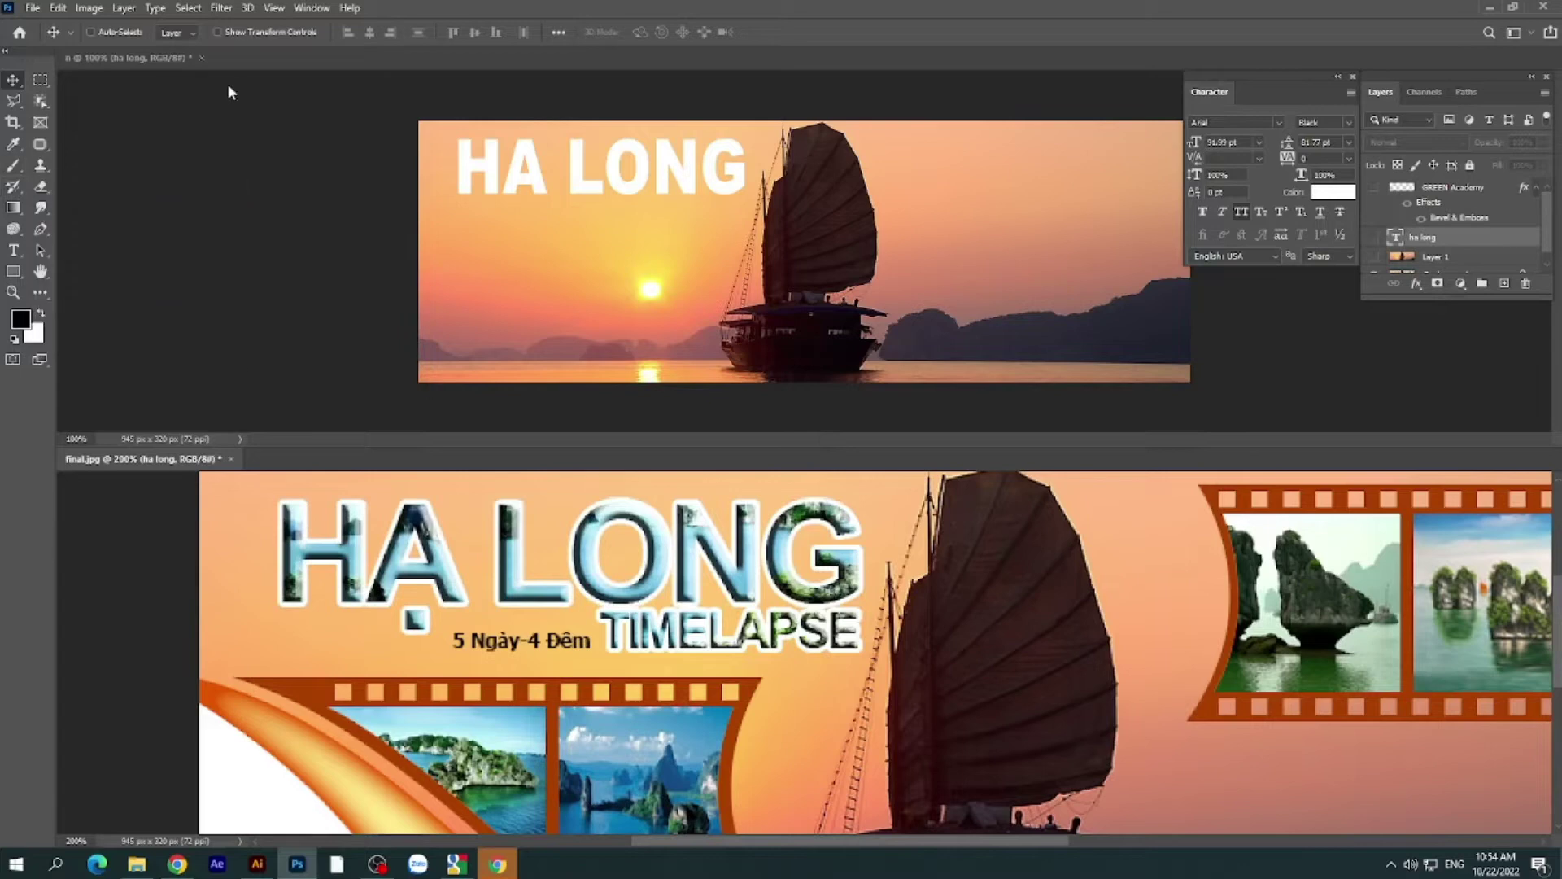
left_click(14, 250)
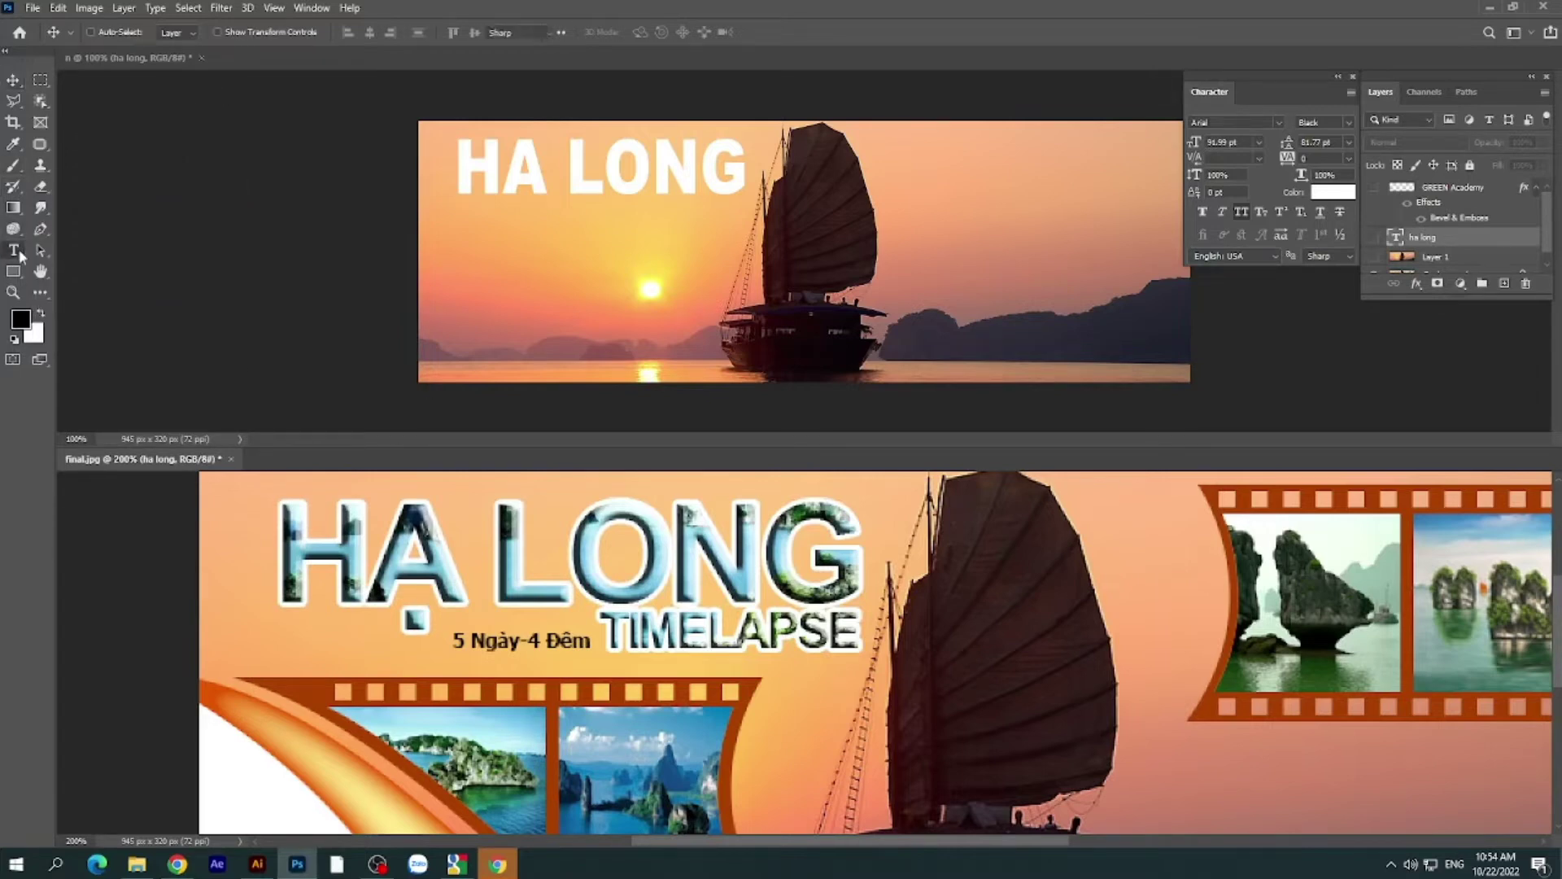
left_click(616, 682)
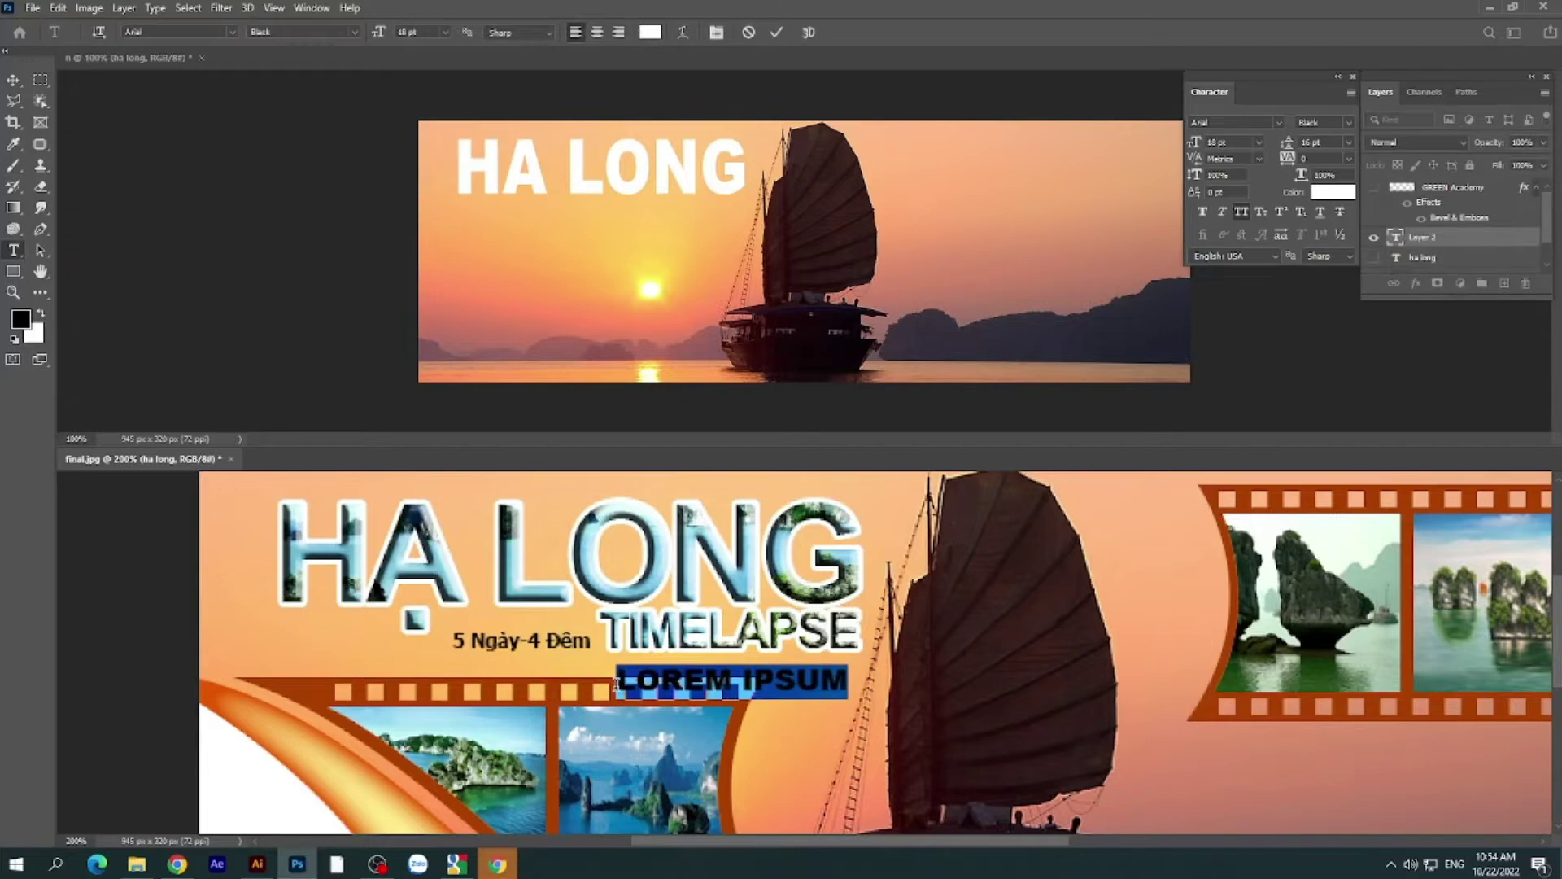
type("TIME")
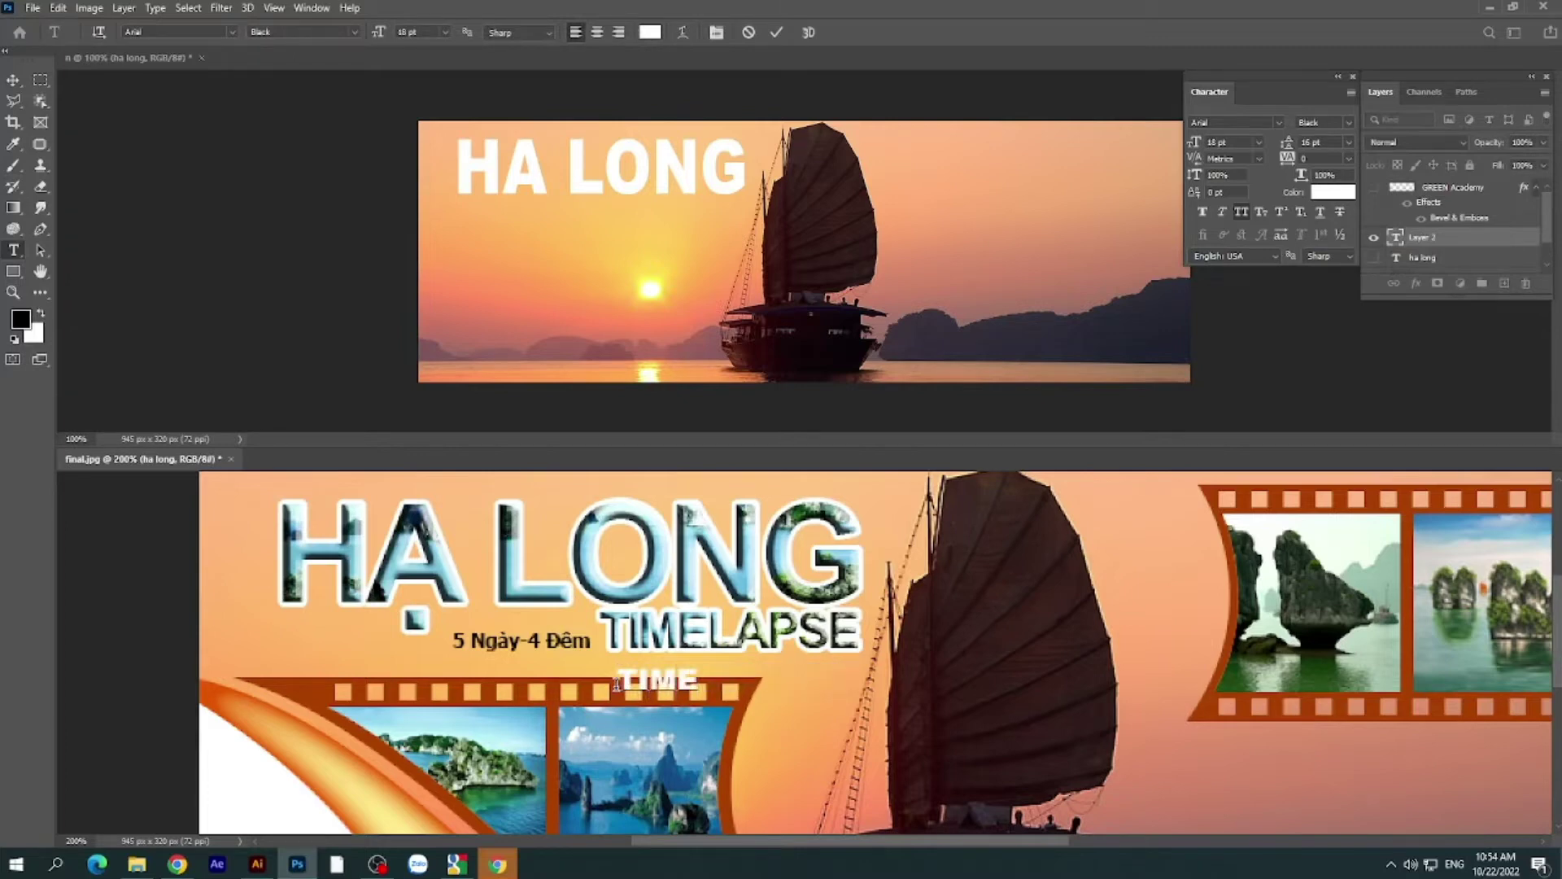
type("LA")
type("PSE")
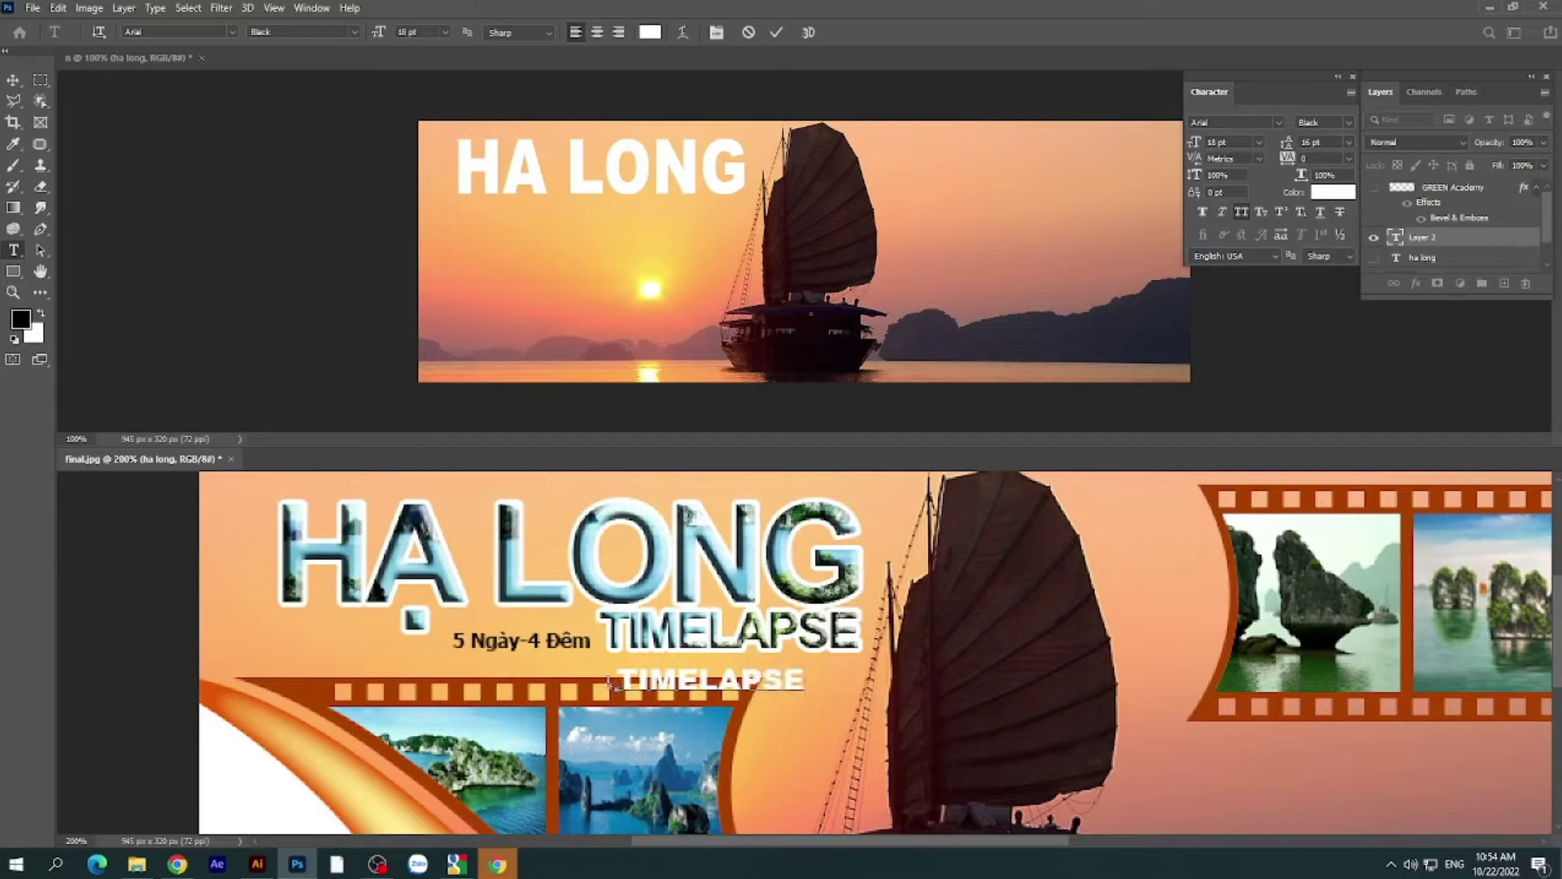
left_click(13, 80)
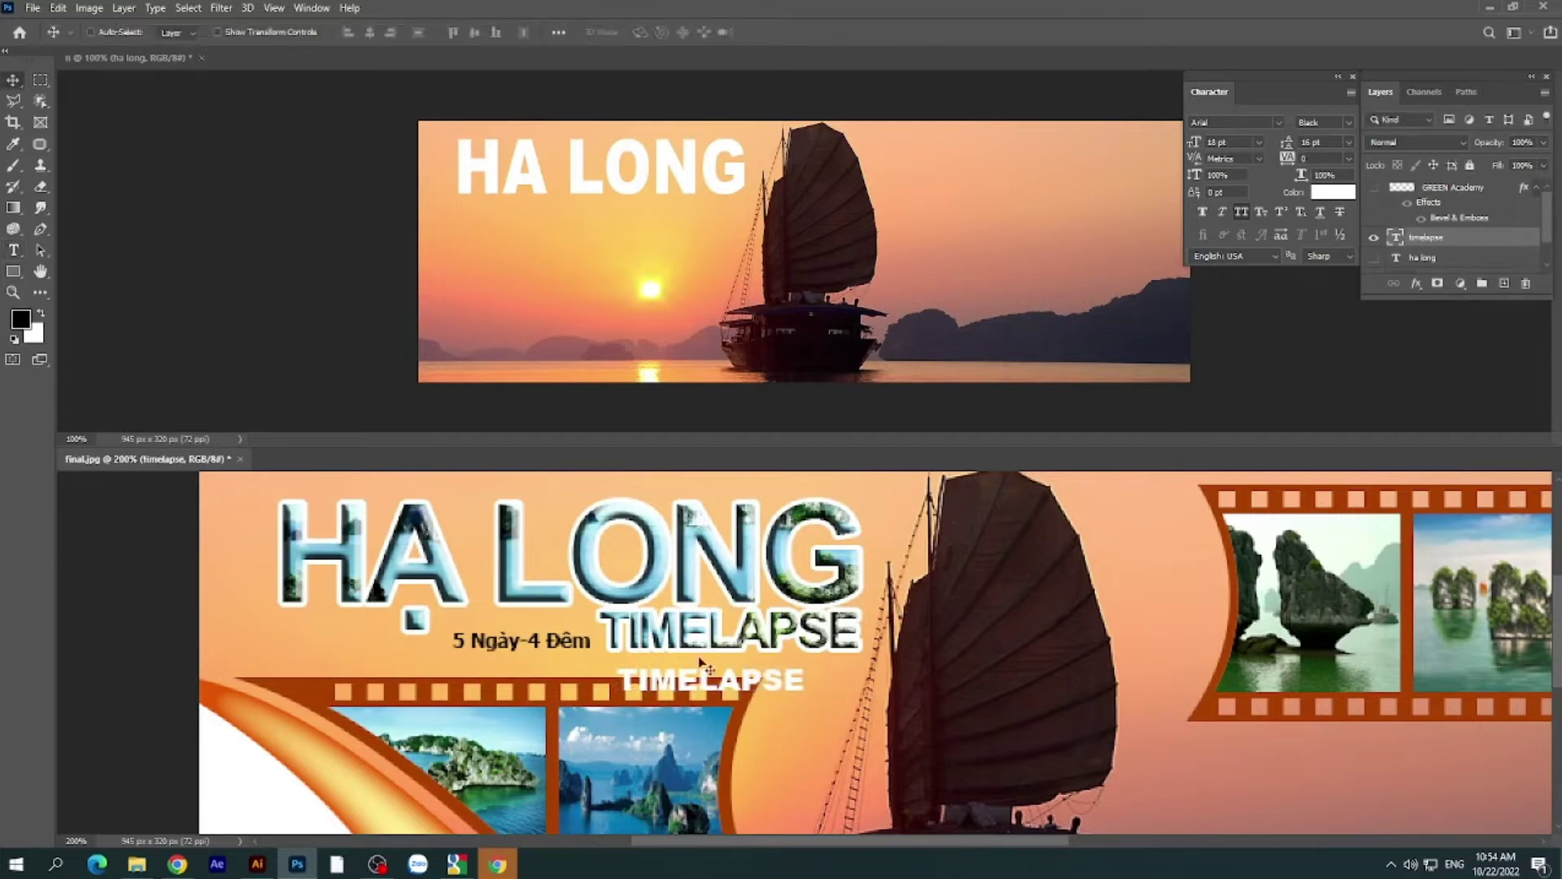
- Move the new TIMELAPSE onto the existing subtitle and enlarge it to about 140%
left_click_drag(682, 690, 656, 629)
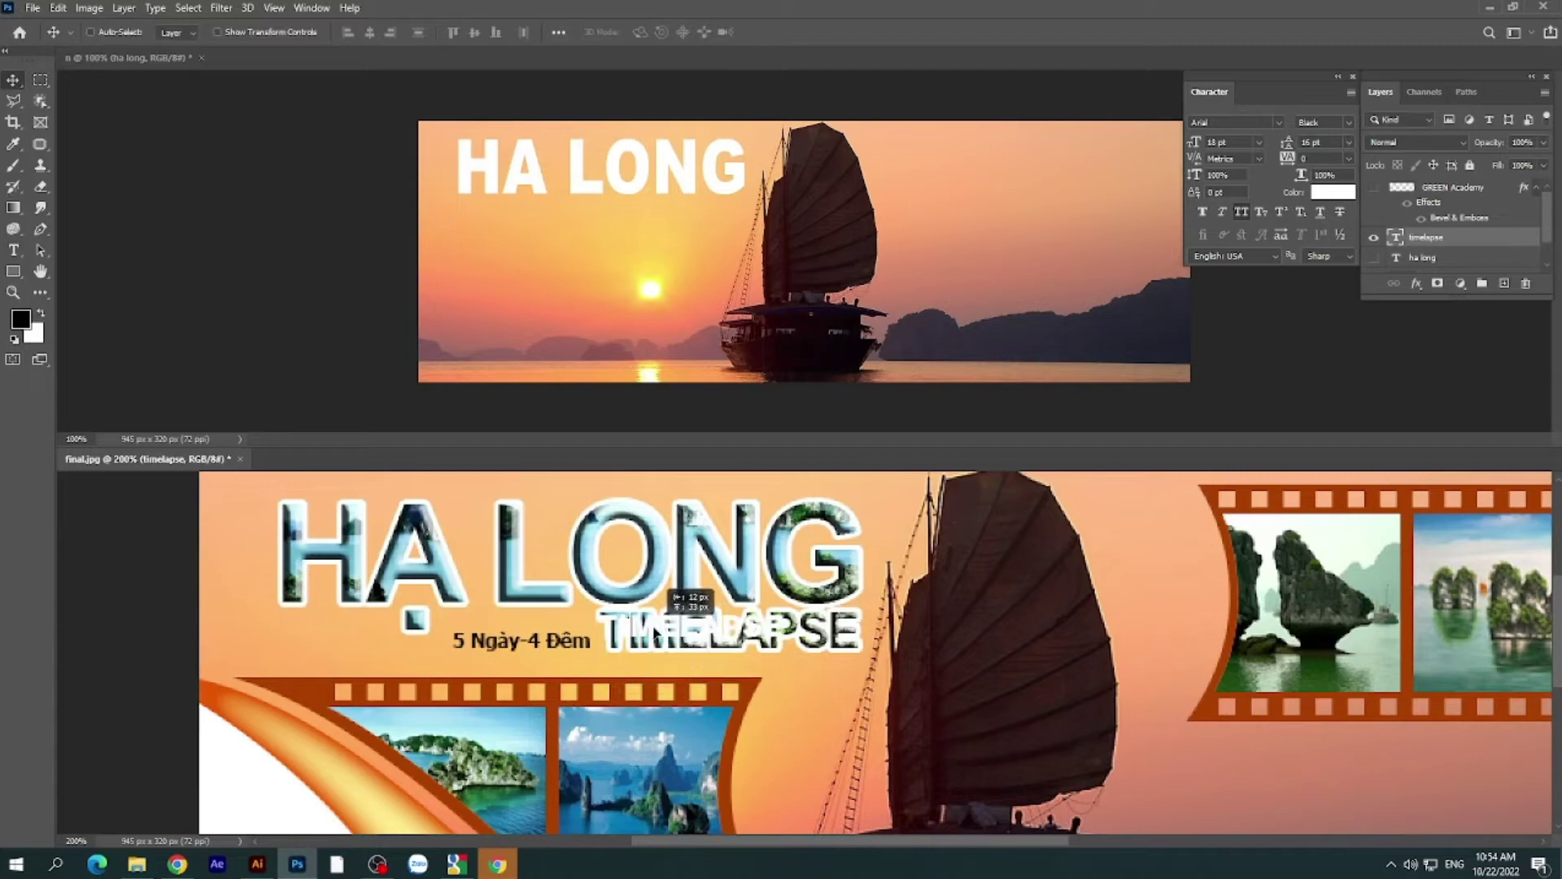
key("ctrl+t")
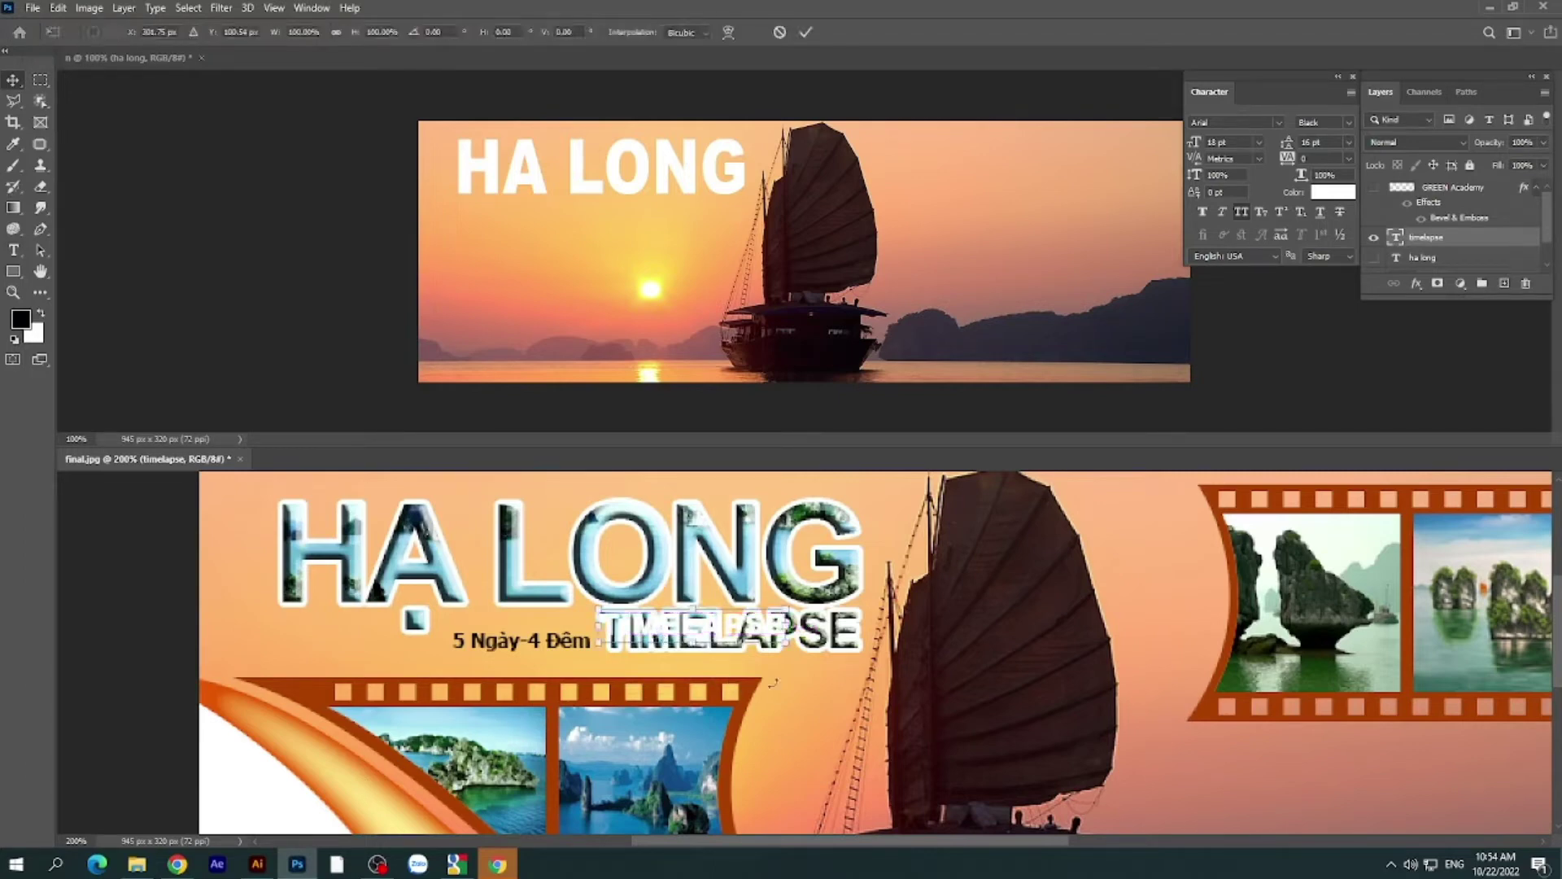
left_click_drag(787, 649, 859, 675)
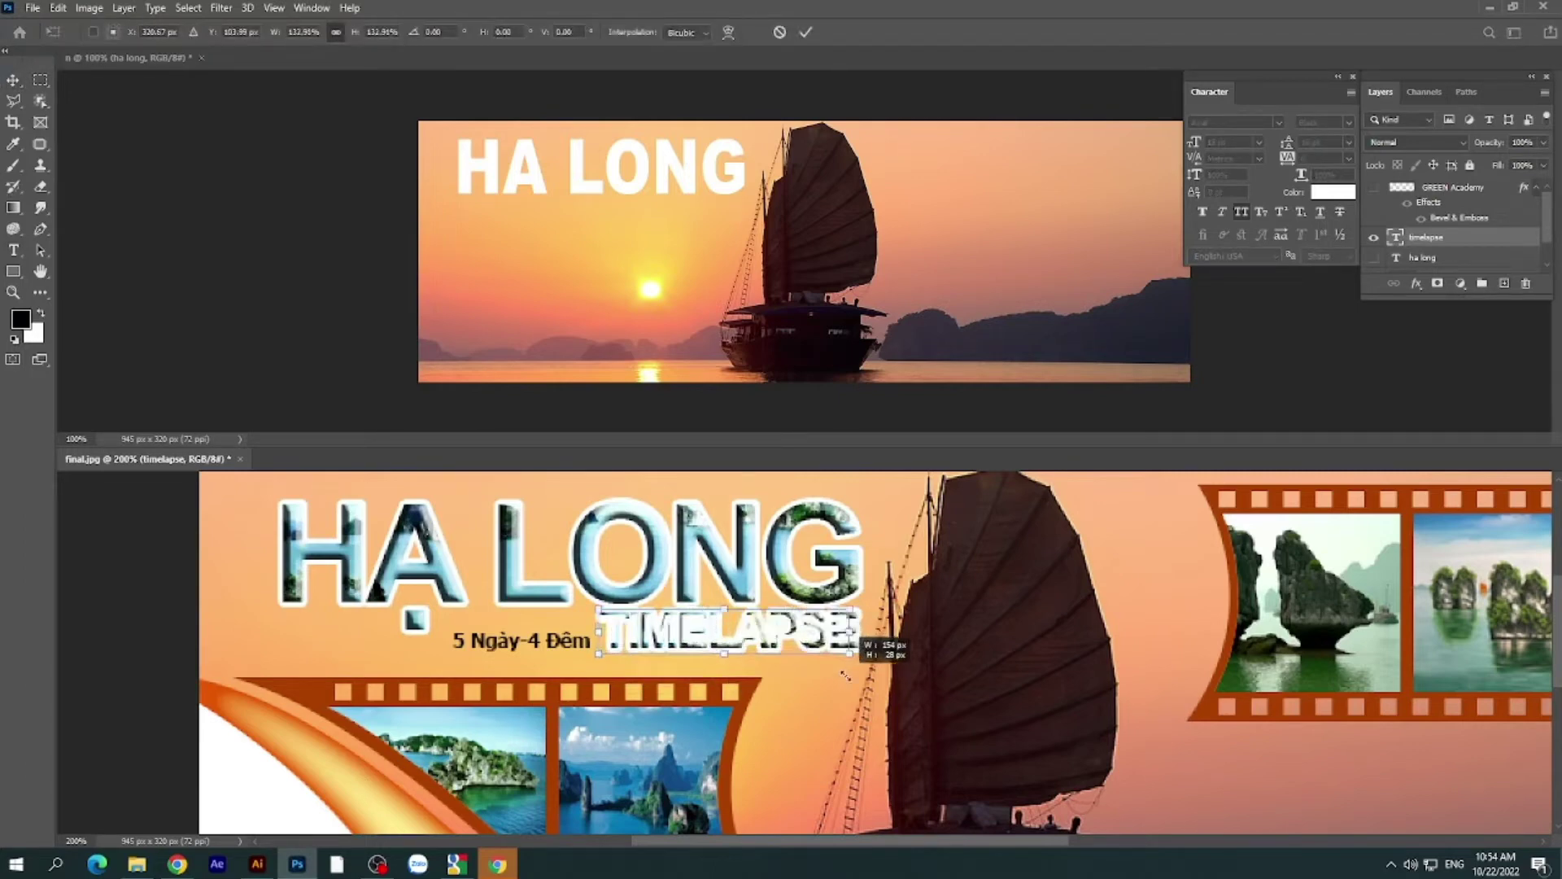
left_click_drag(763, 642, 733, 665)
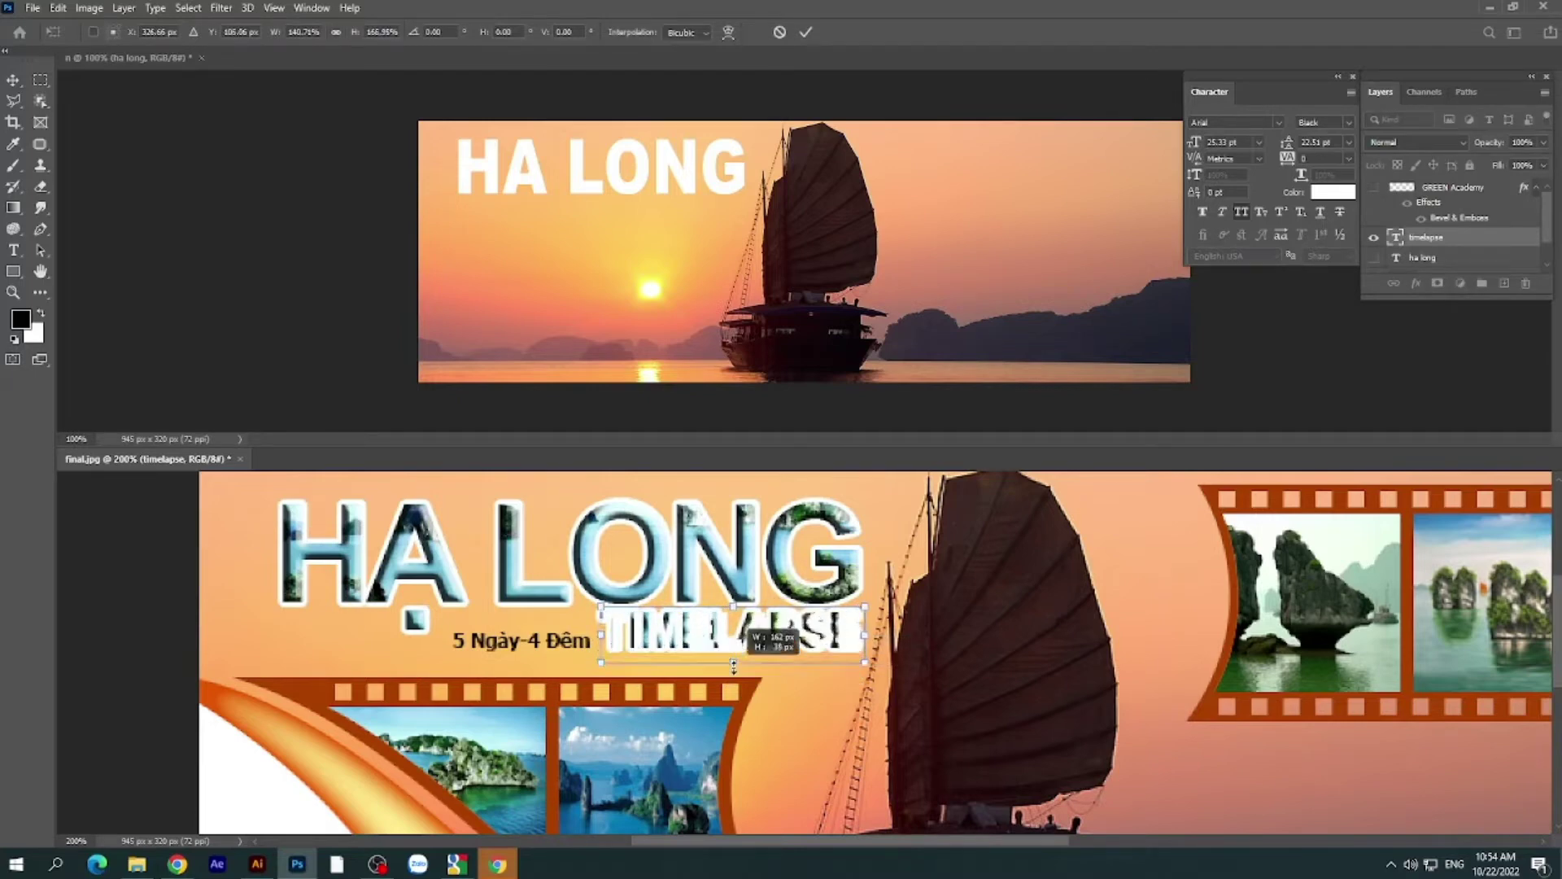
key("Return")
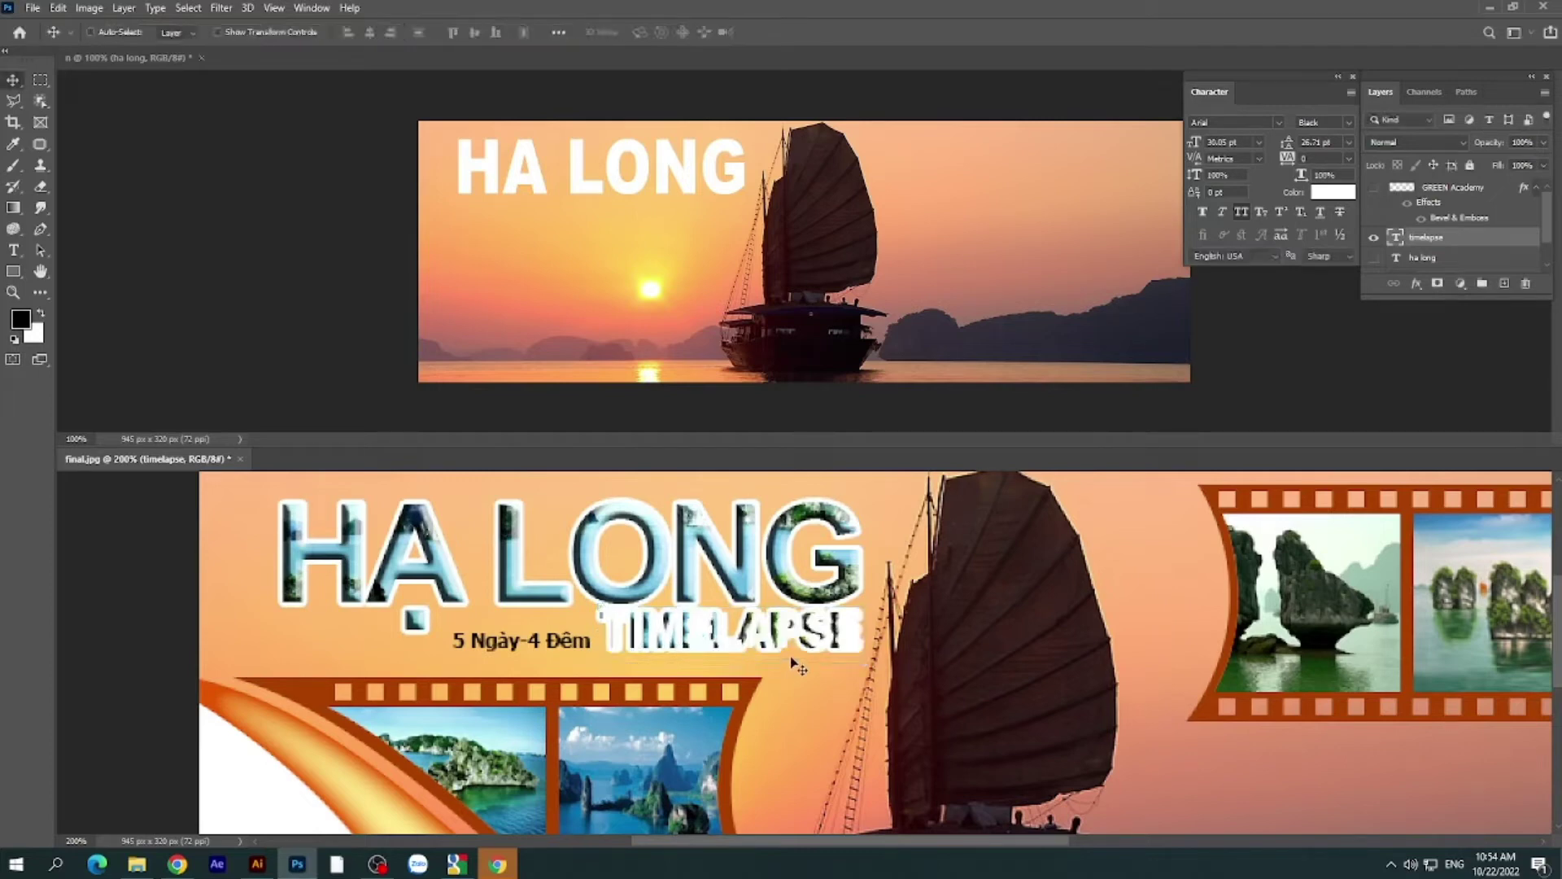
- Copy the TIMELAPSE layer under HA LONG in n and hide it on the banner
left_click_drag(1398, 242, 1005, 259)
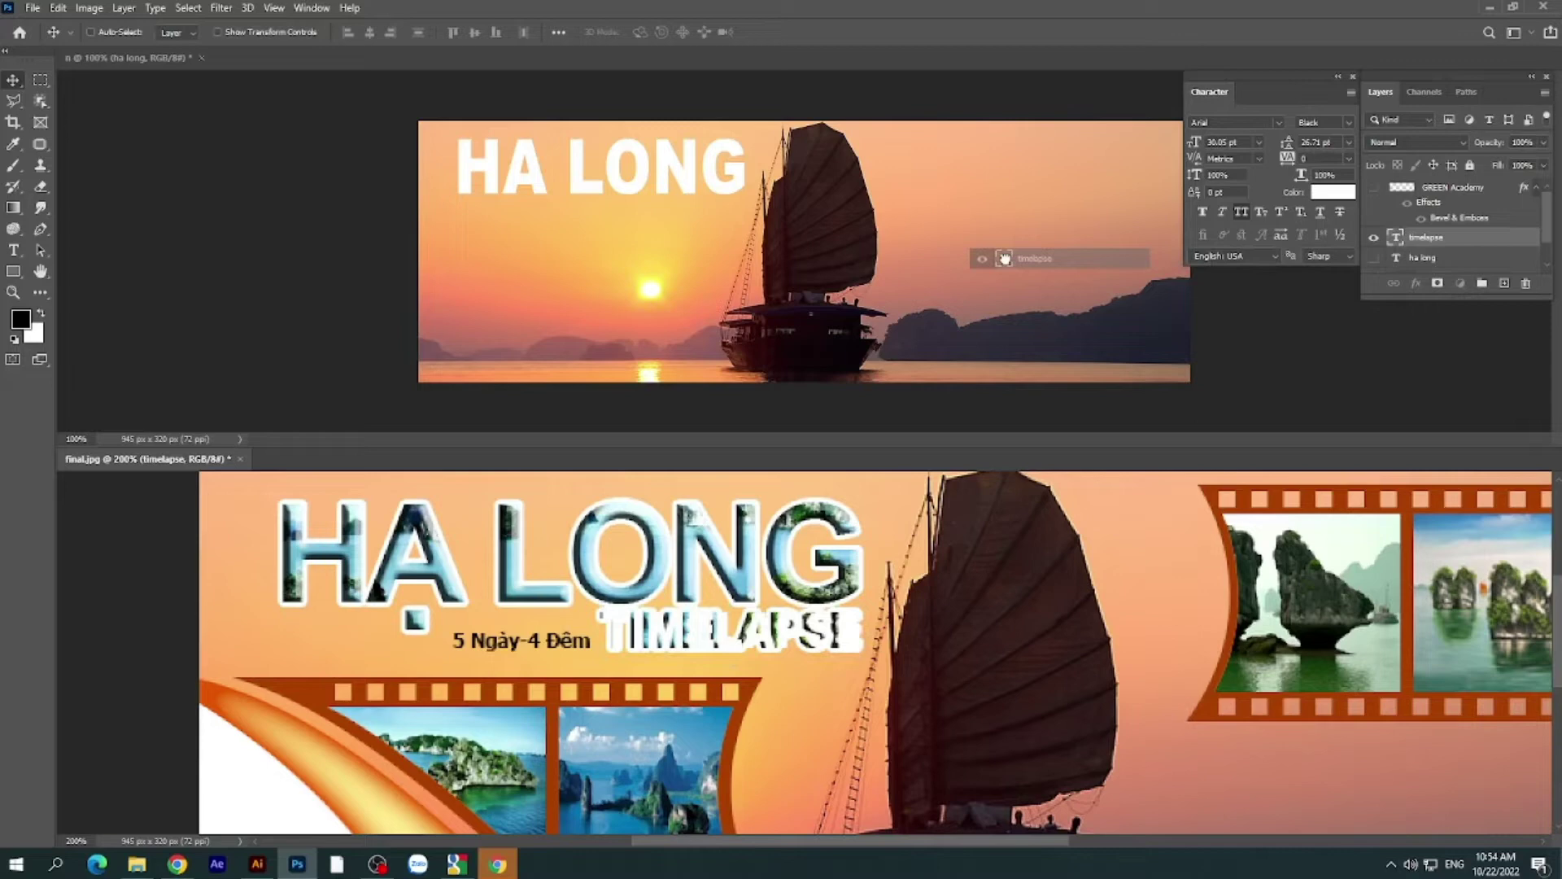
left_click_drag(1005, 258, 1006, 259)
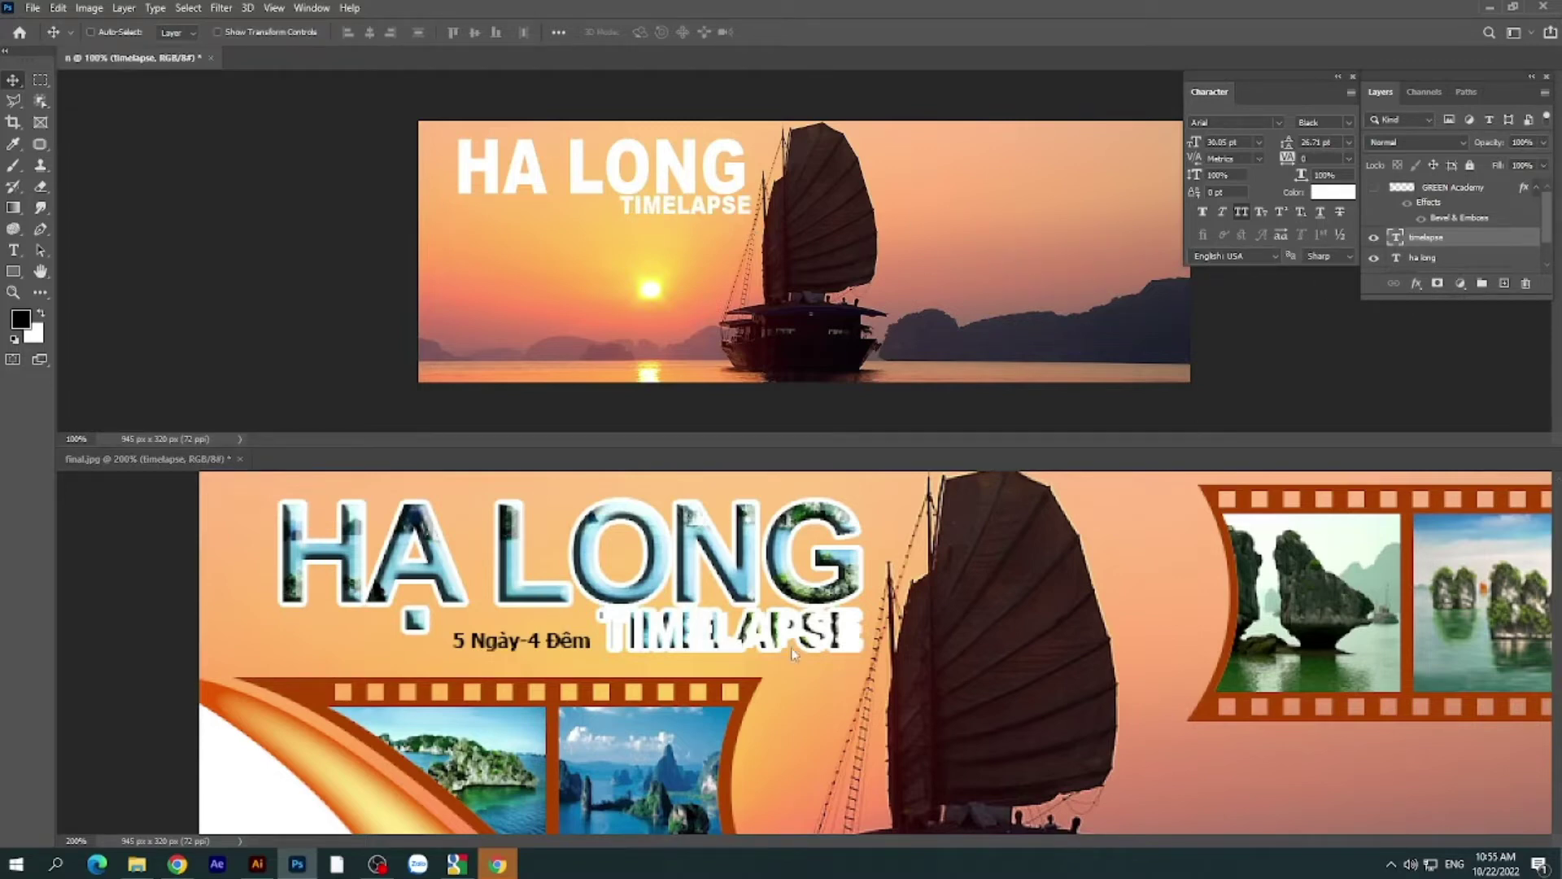
left_click(858, 640)
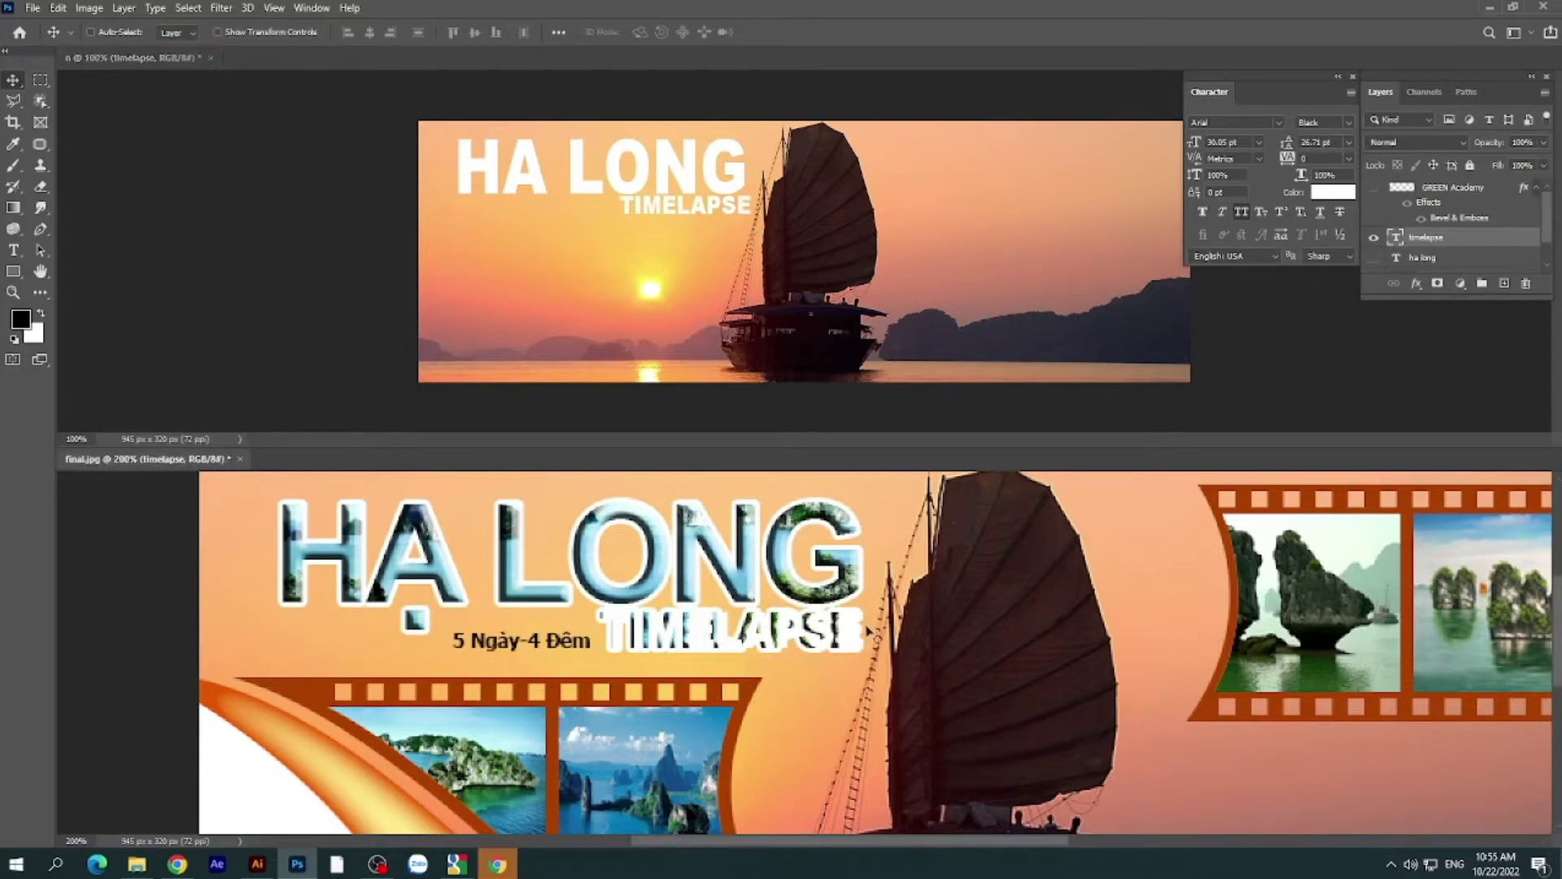
left_click(1373, 237)
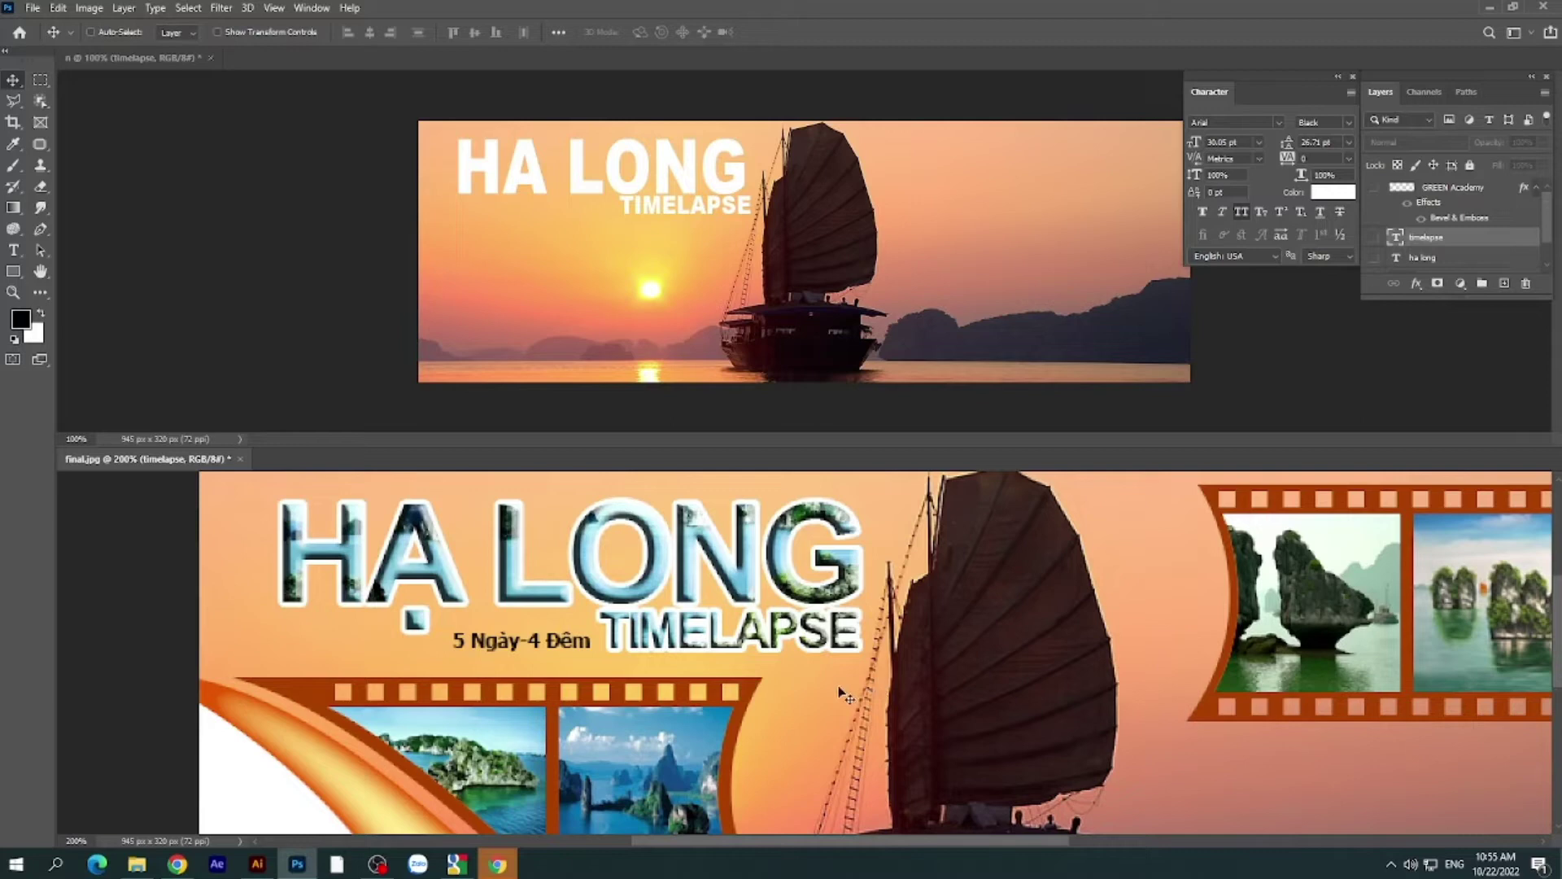
- Pan the banner view to show the film strip, boat hull and curled page
left_click_drag(837, 699, 837, 694)
scroll(837, 694, "down", 2)
scroll(838, 694, "down", 2)
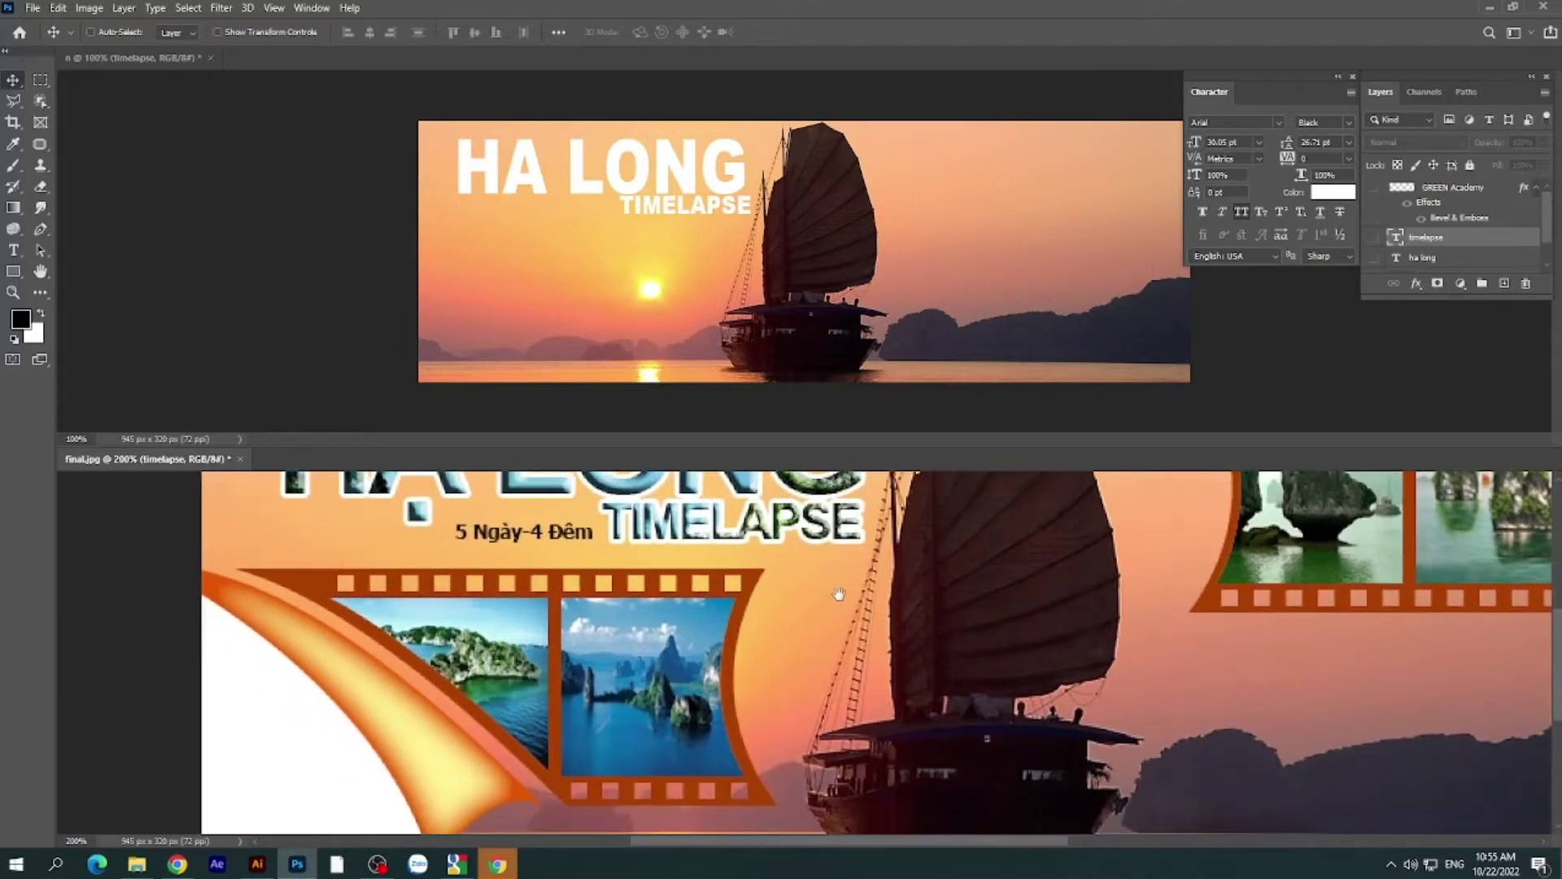
left_click_drag(898, 671, 924, 640)
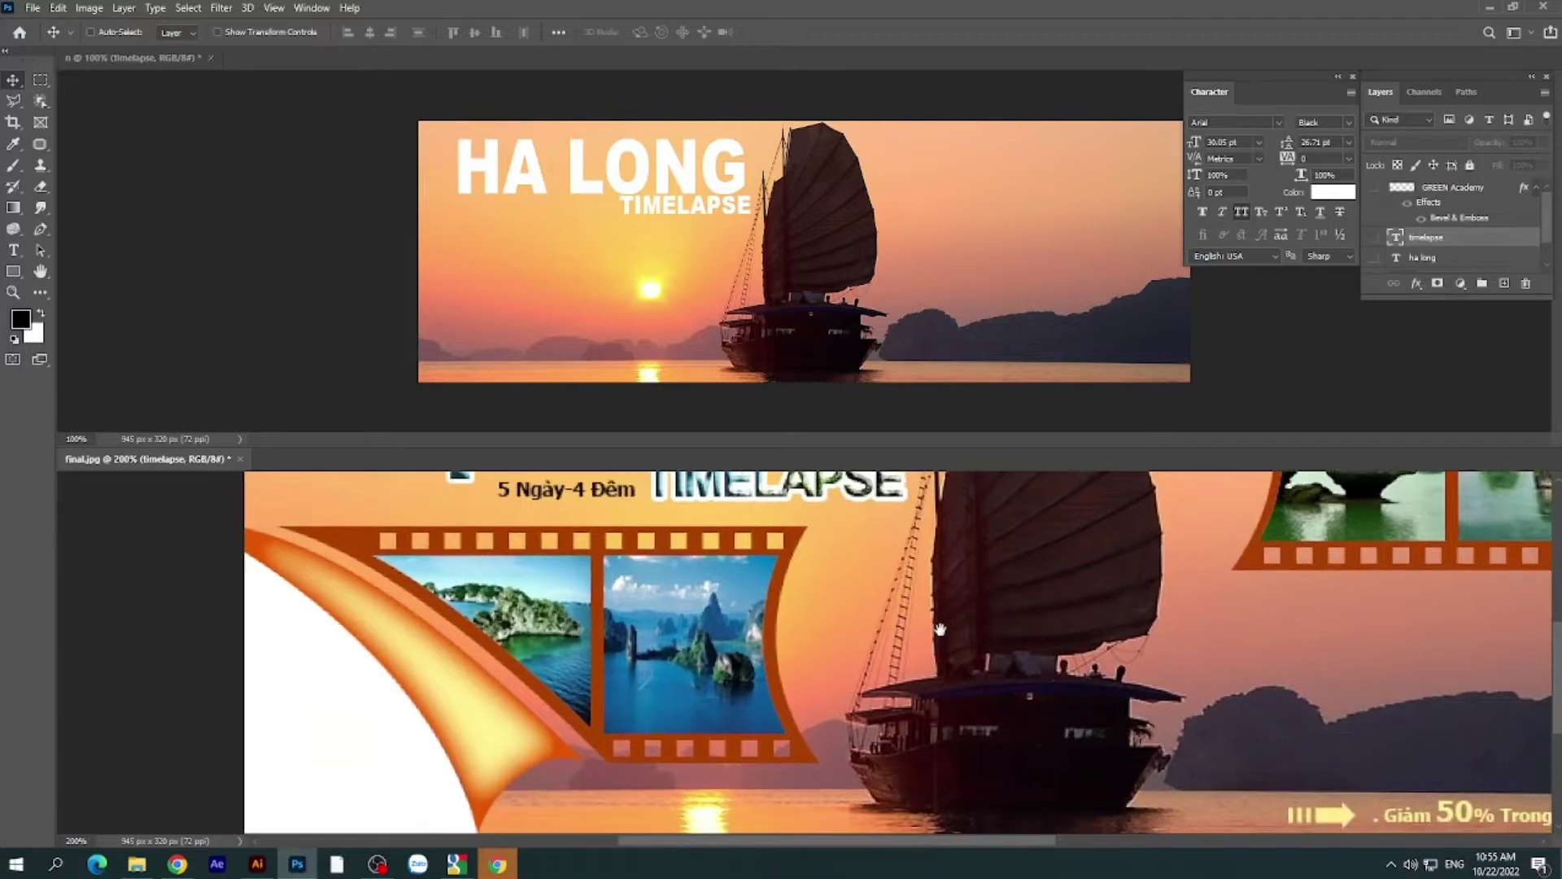
left_click_drag(865, 661, 891, 671)
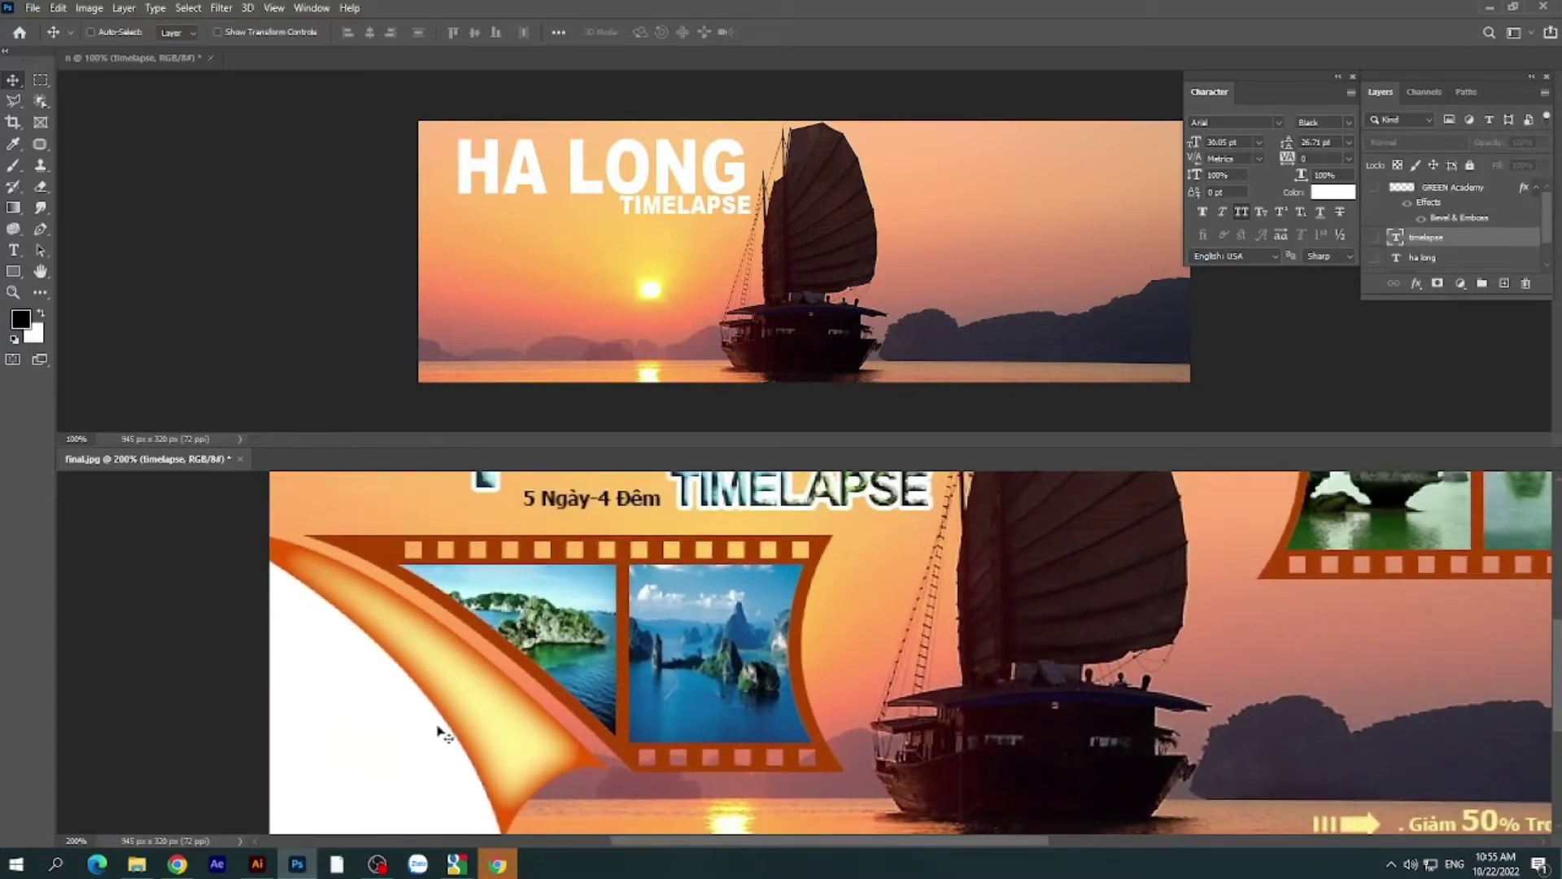
mouse_move(707, 683)
left_mouse_down()
mouse_move(626, 666)
mouse_move(648, 670)
left_mouse_up()
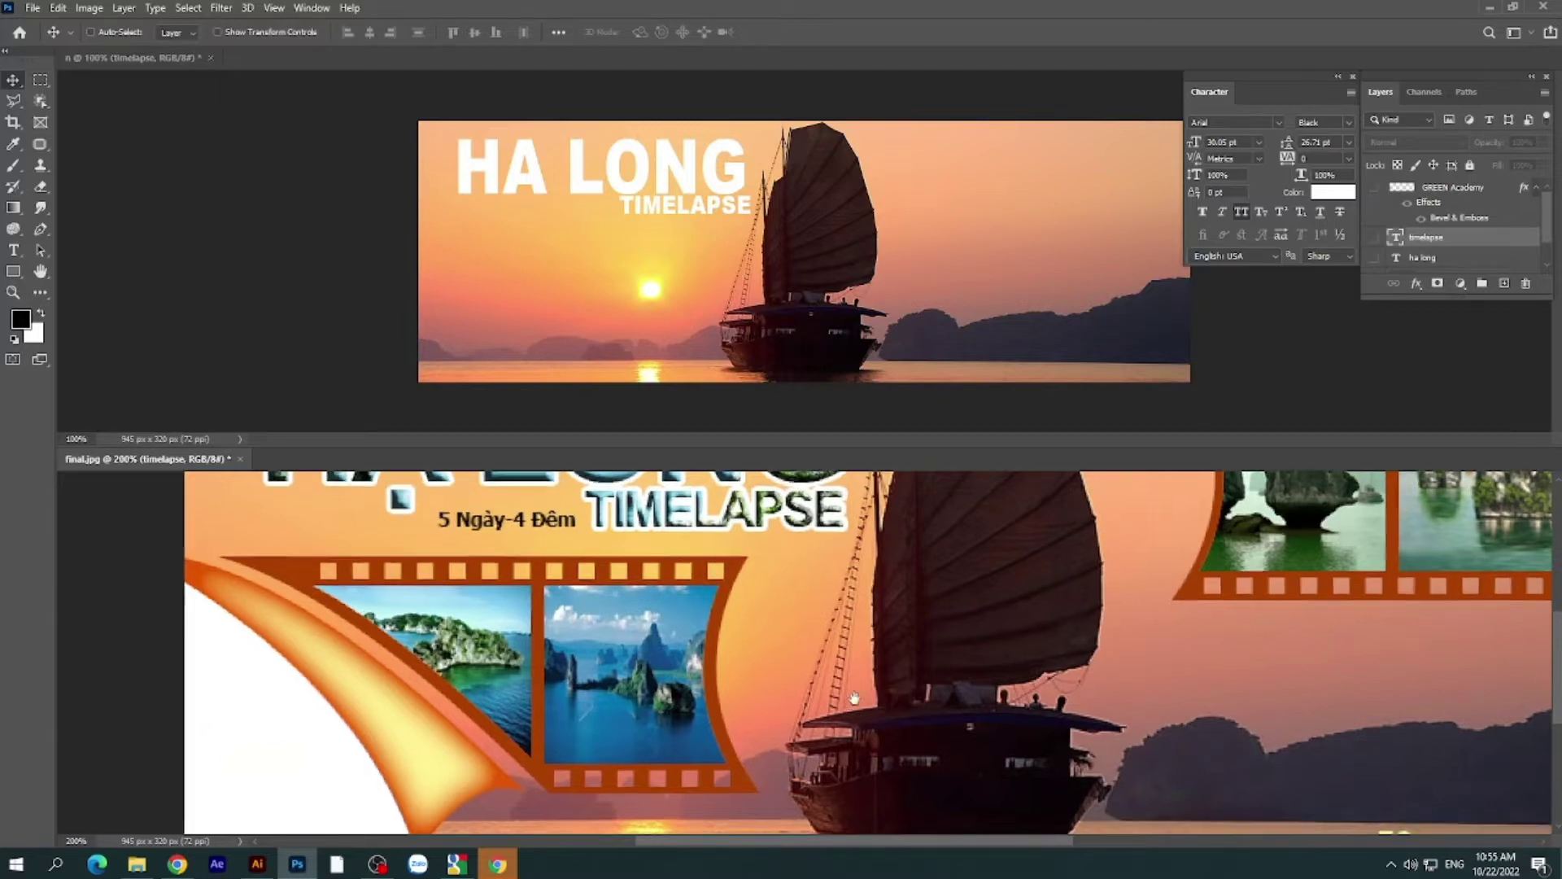
left_click_drag(850, 701, 924, 645)
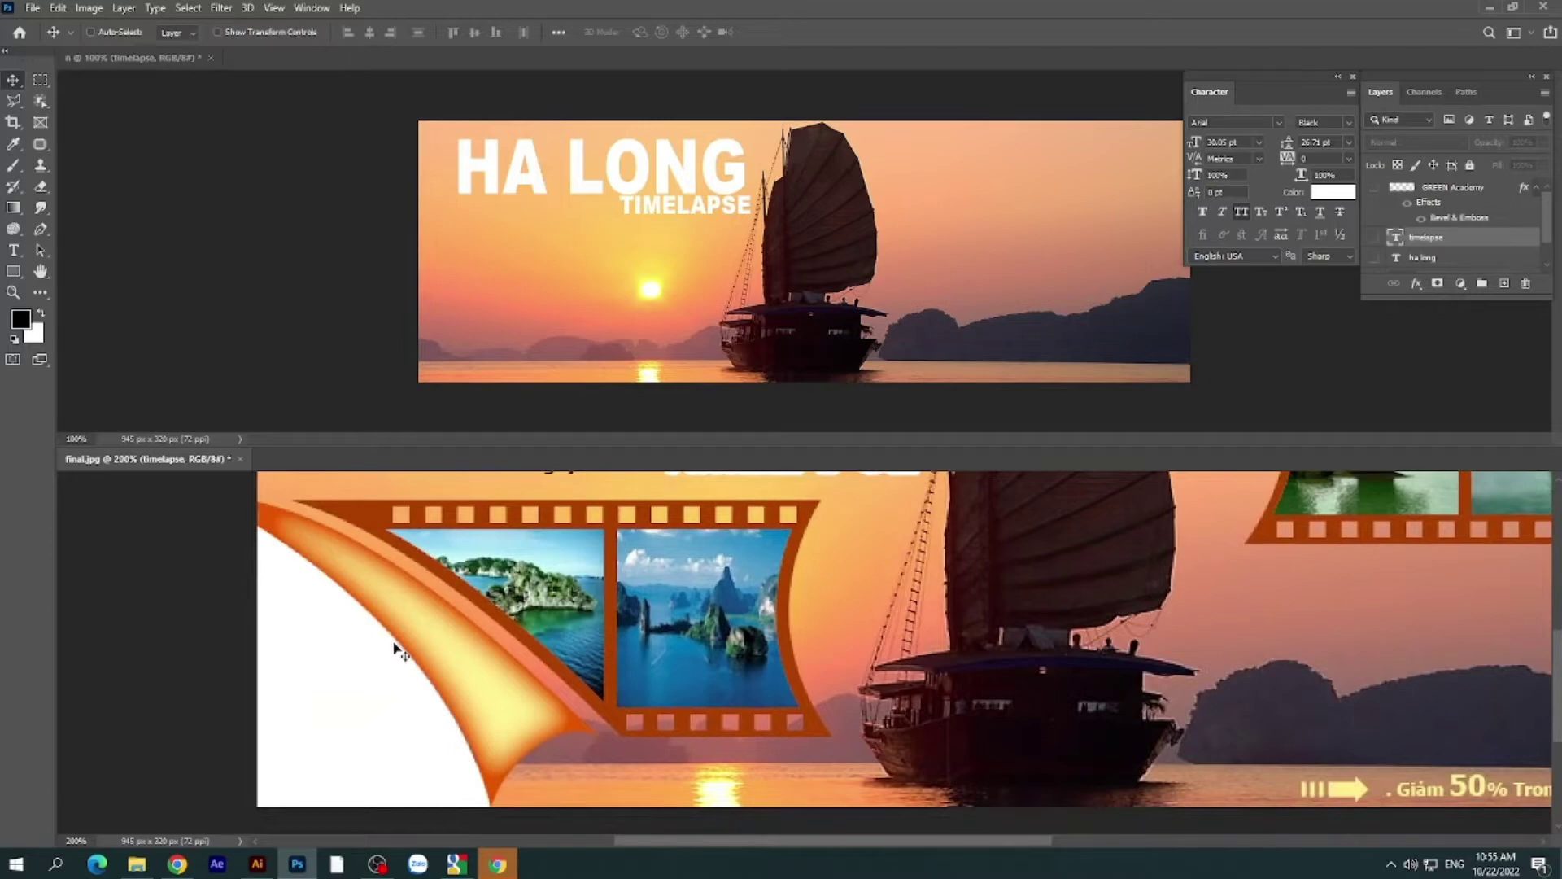
left_click(39, 231)
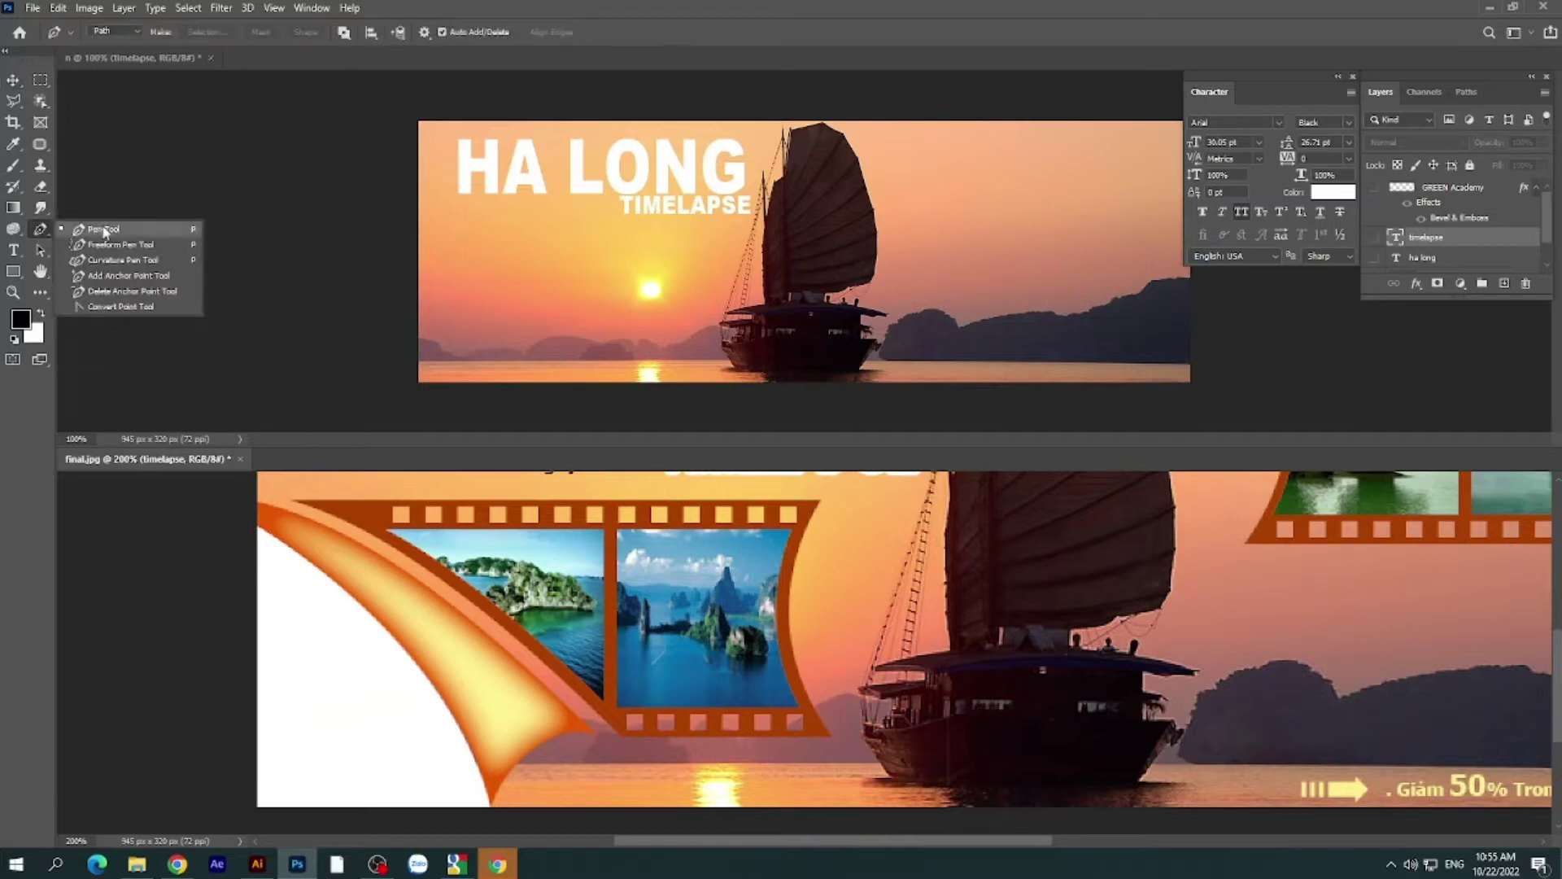
- Select the Pen Tool, close the Character panel, and add an empty Path 1
left_click(104, 232)
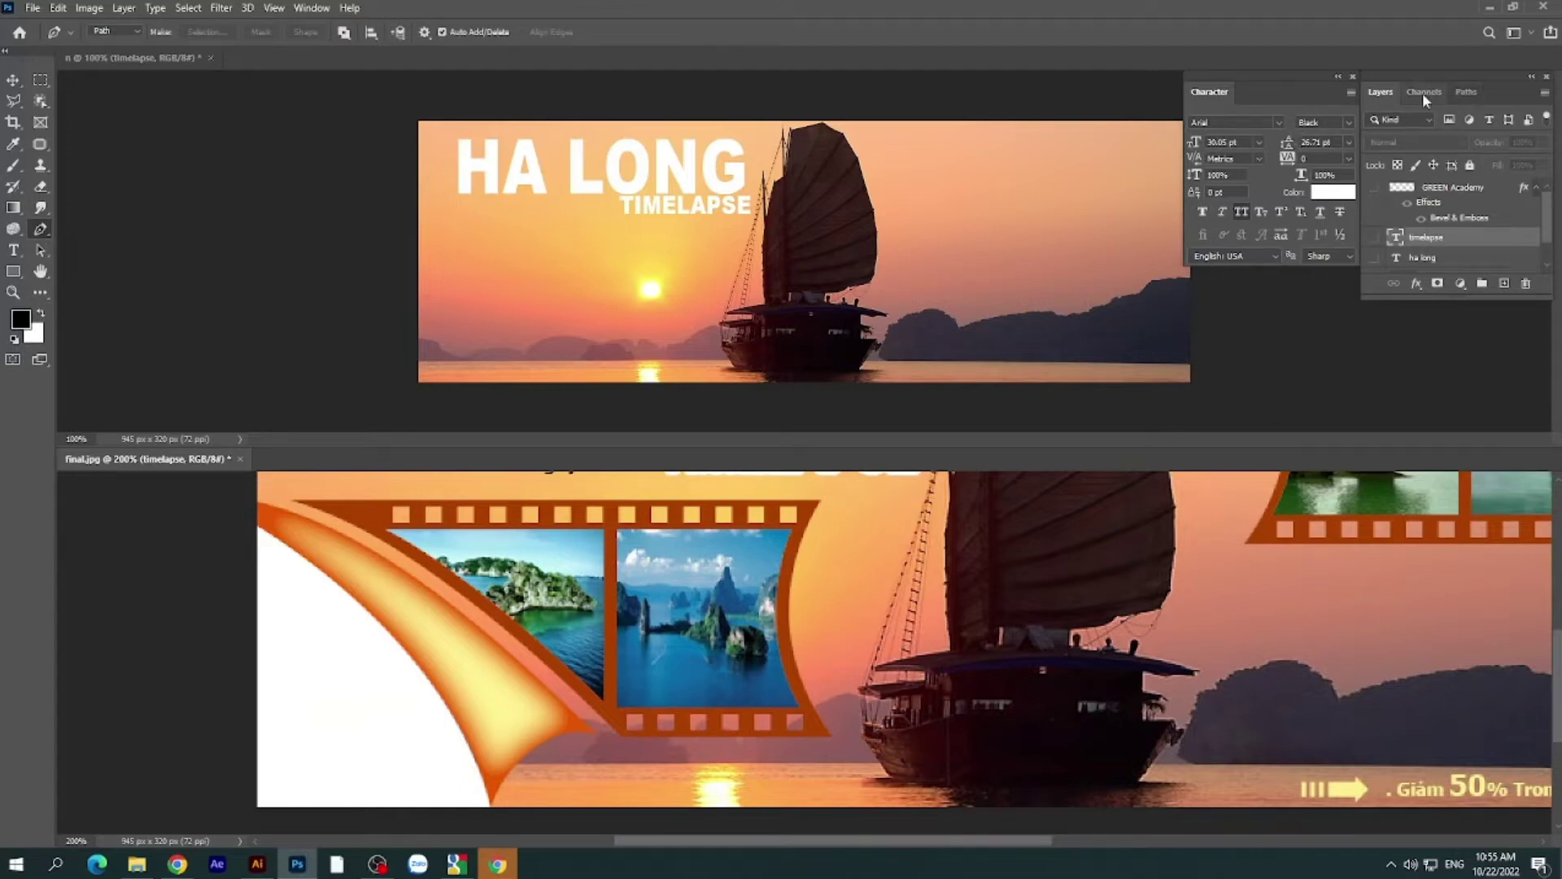
left_click(1353, 76)
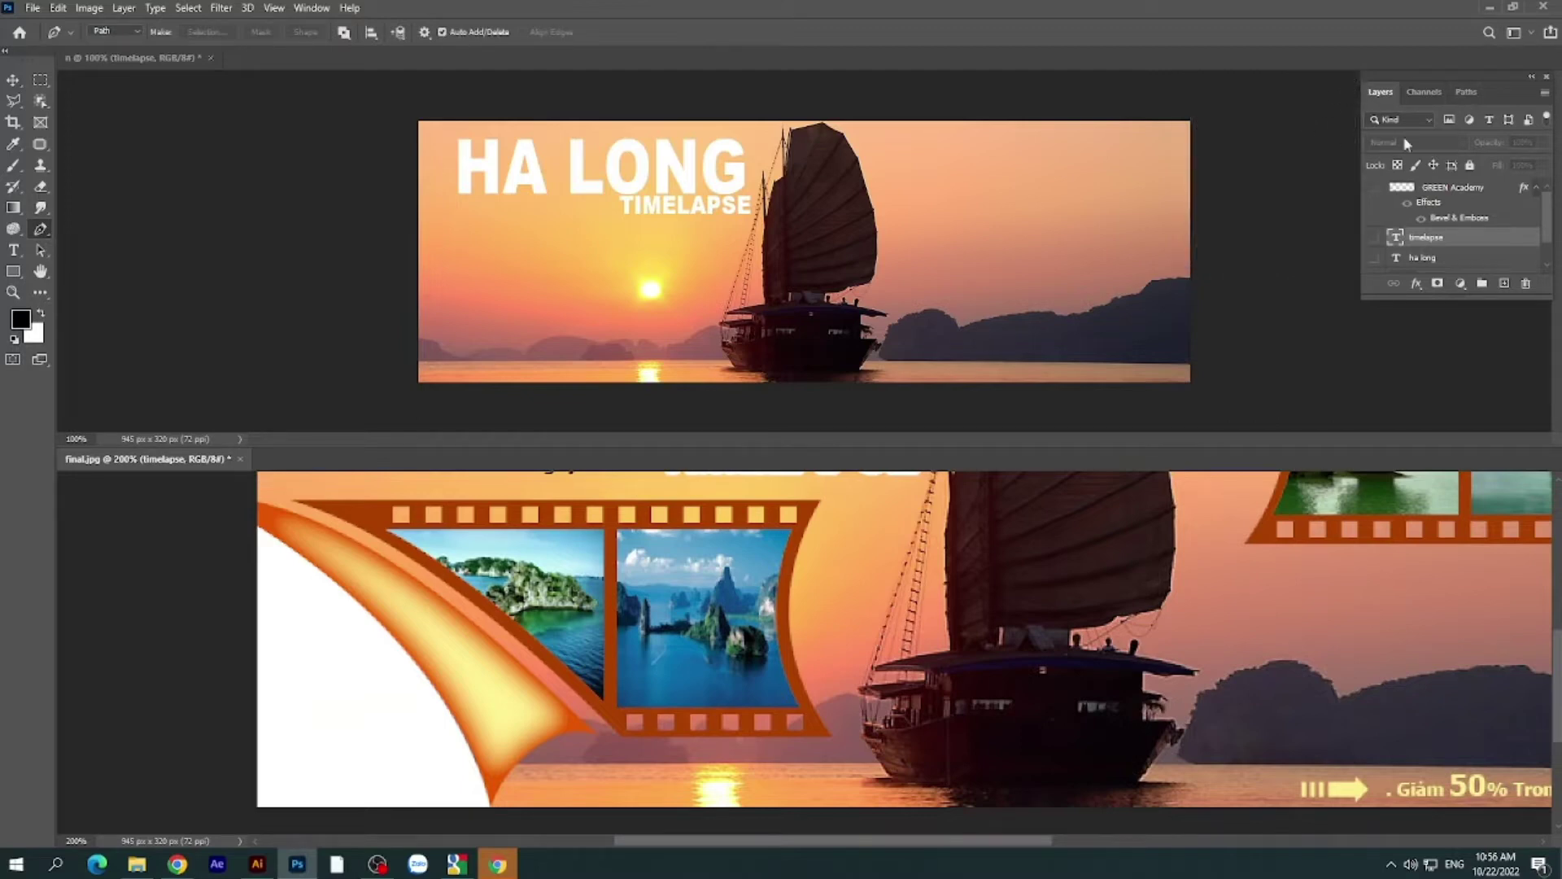
left_click(1467, 92)
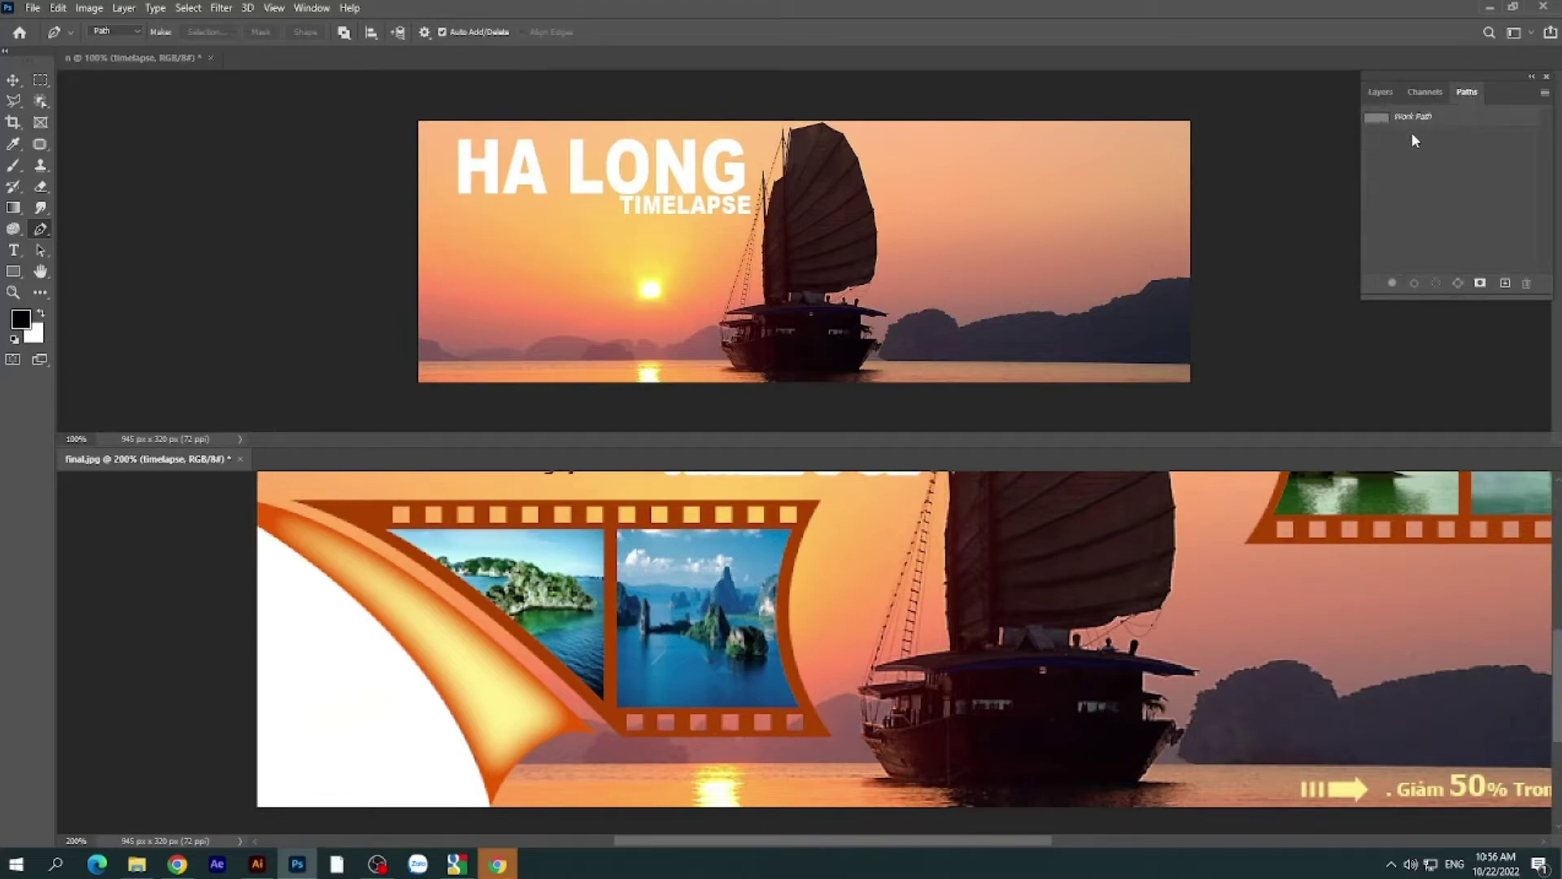
left_click(1505, 285)
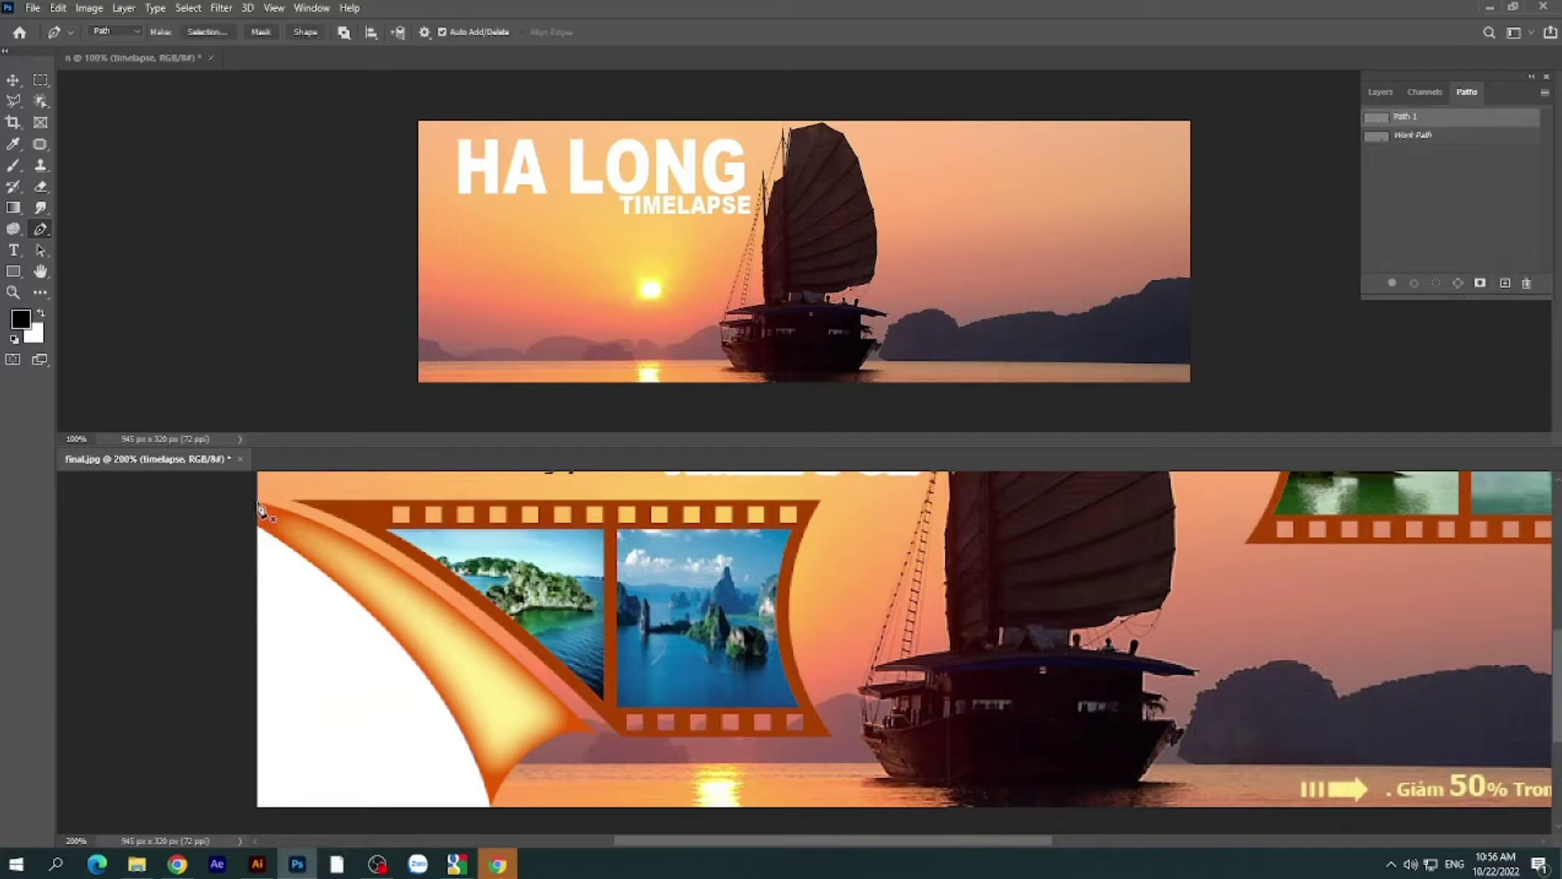
- Start Path 1 with curved anchors at the curled page's top corner and lower tip
left_click_drag(257, 503, 362, 519)
left_click_drag(363, 518, 362, 514)
scroll(631, 708, "down", 2)
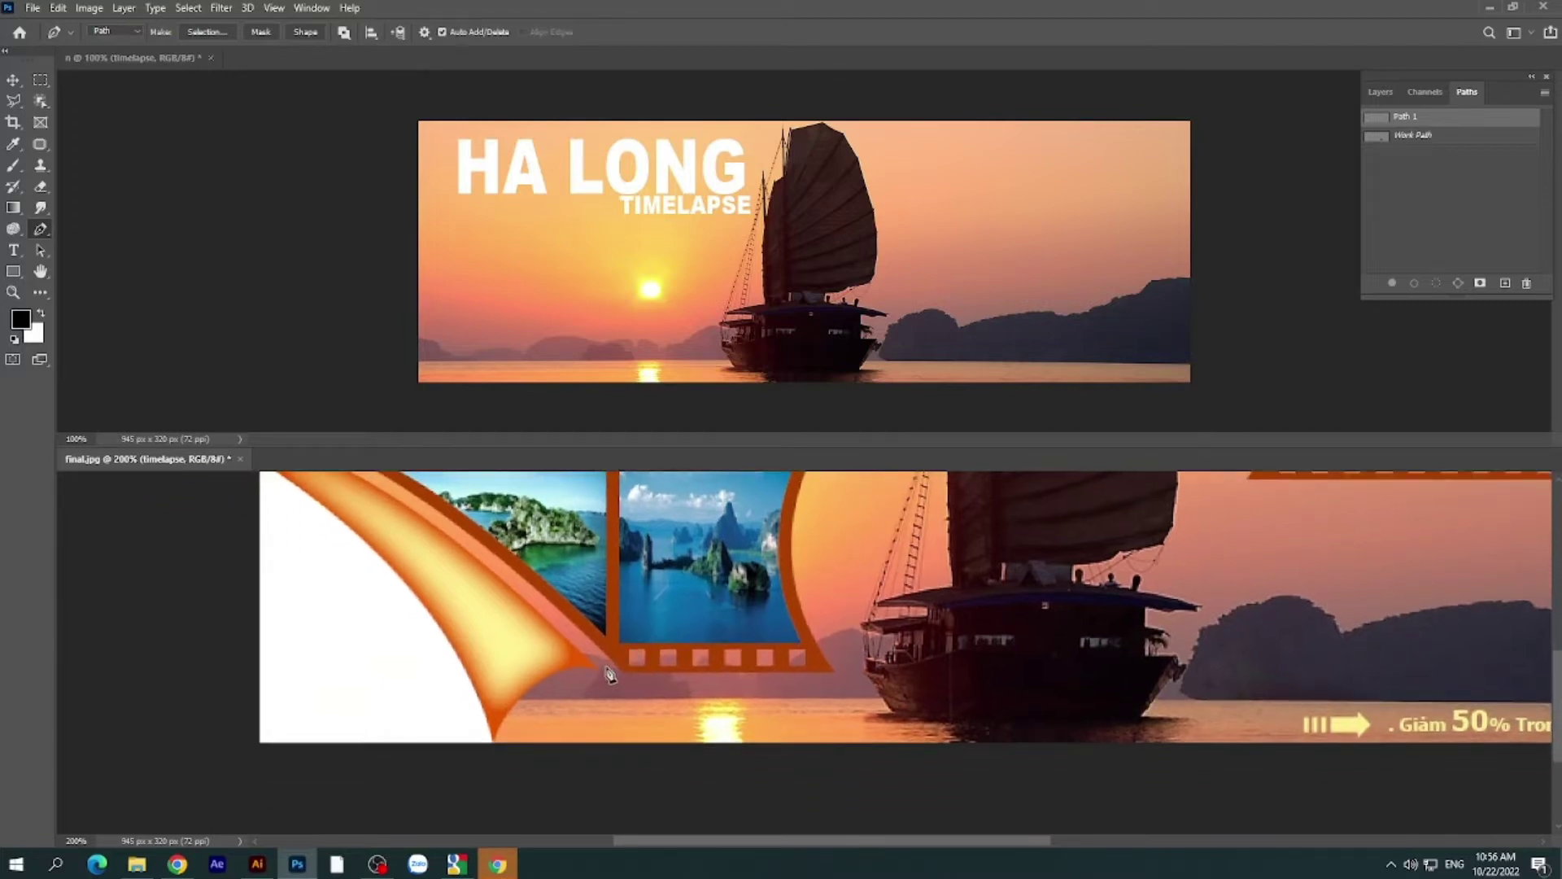
left_click_drag(599, 669, 690, 755)
scroll(691, 749, "up", 2)
left_click_drag(694, 720, 695, 714)
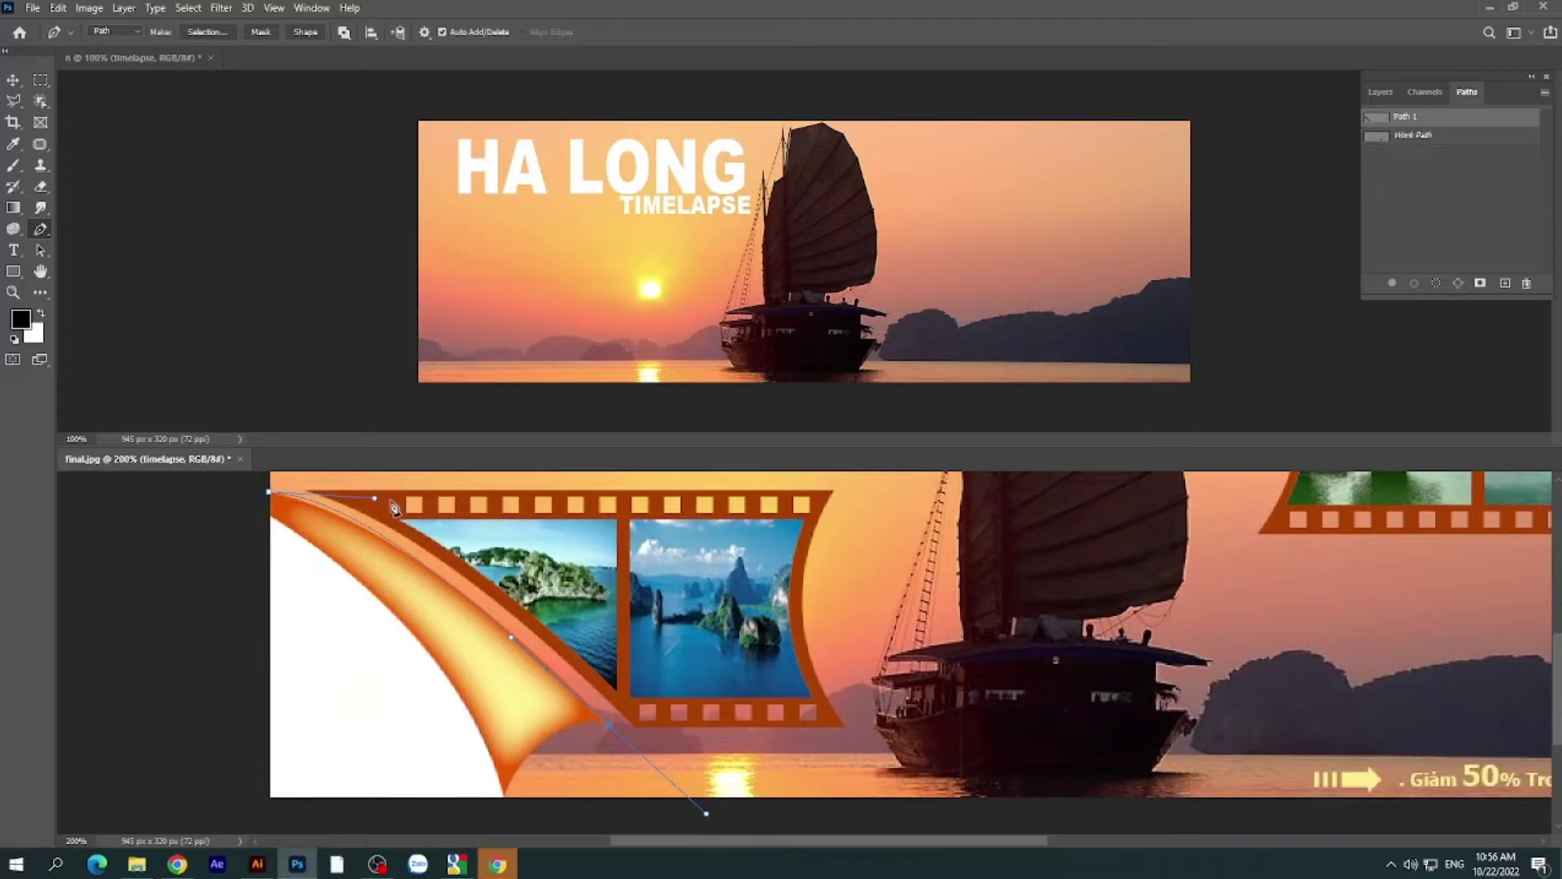
left_click_drag(375, 501, 378, 503)
left_click_drag(388, 511, 392, 517)
- Add an anchor along the curl, delete the stray end point, and curve the bottom tip
left_click(514, 629)
scroll(744, 724, "down", 2)
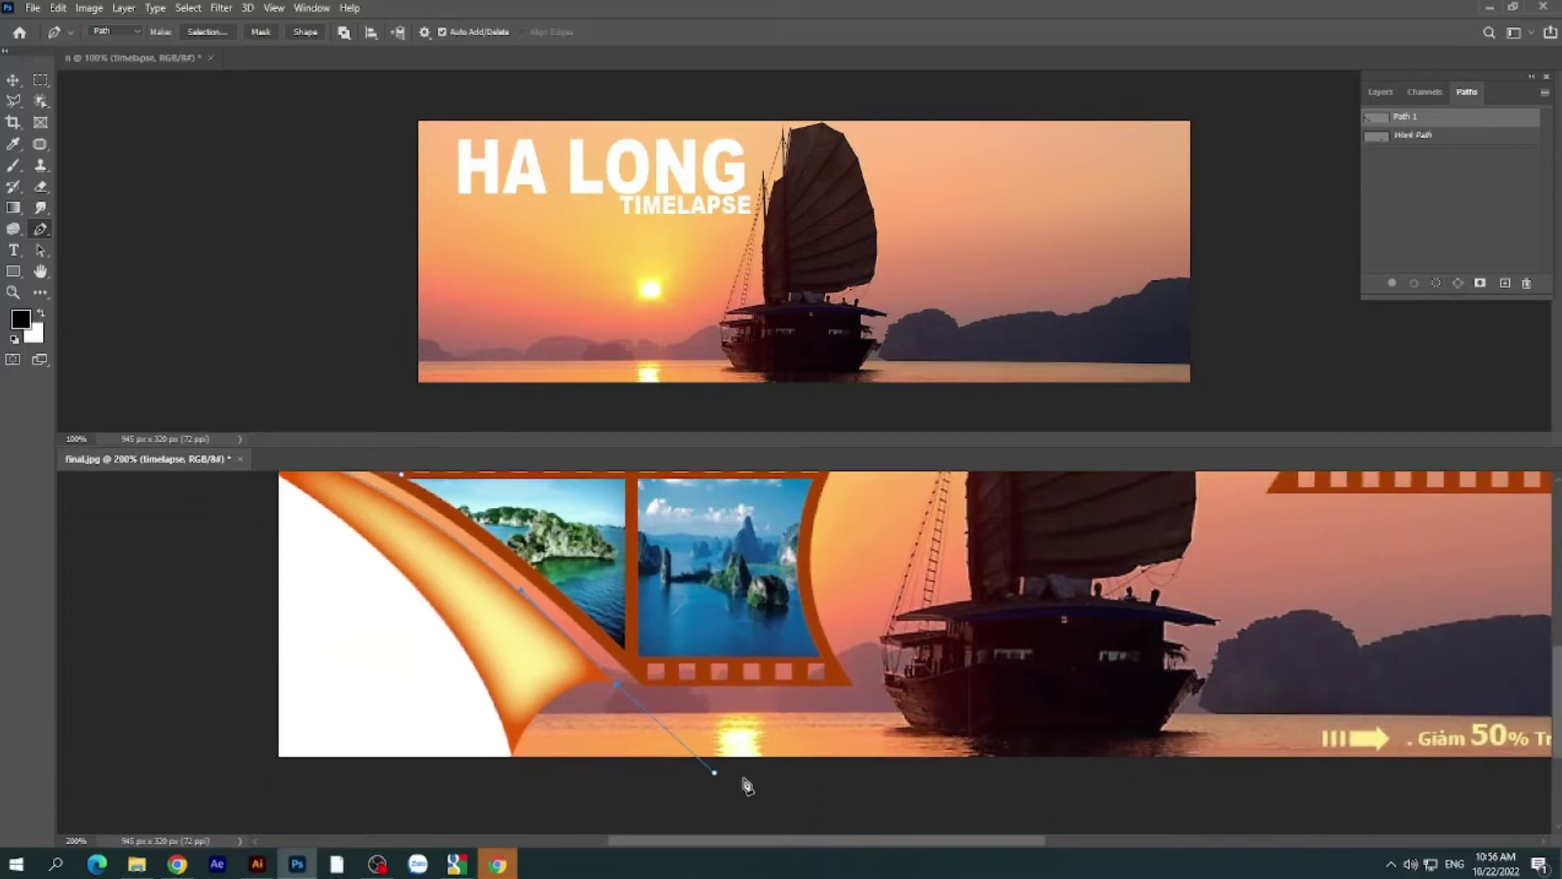
left_click(715, 777)
left_click_drag(565, 759, 575, 730)
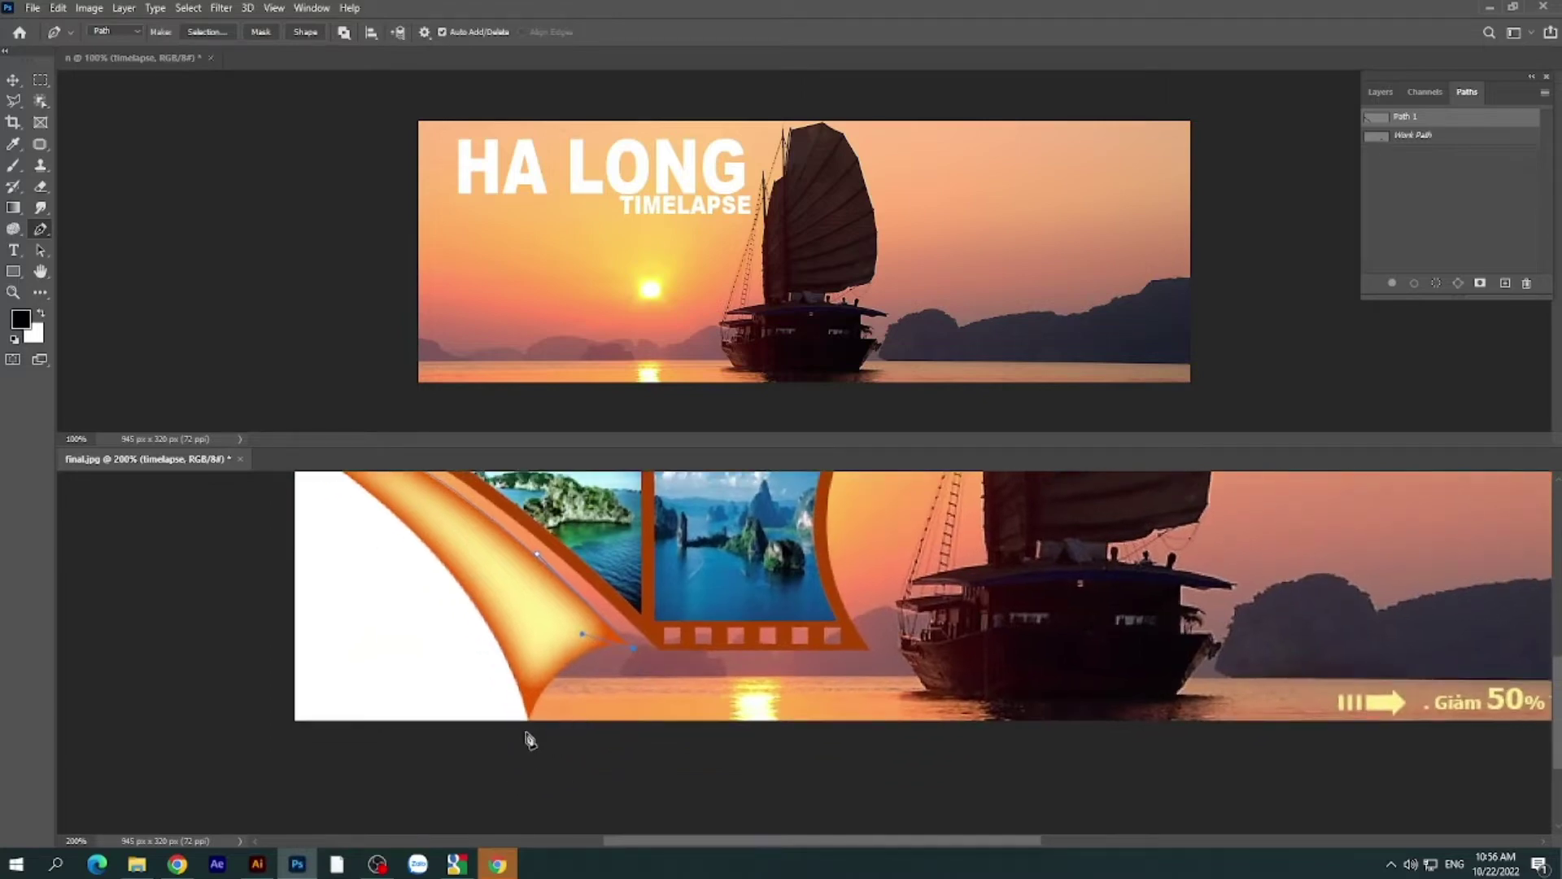
mouse_move(529, 721)
left_mouse_down()
mouse_move(525, 753)
mouse_move(468, 627)
left_mouse_up()
mouse_move(428, 652)
left_mouse_down()
mouse_move(681, 723)
mouse_move(673, 744)
left_mouse_up()
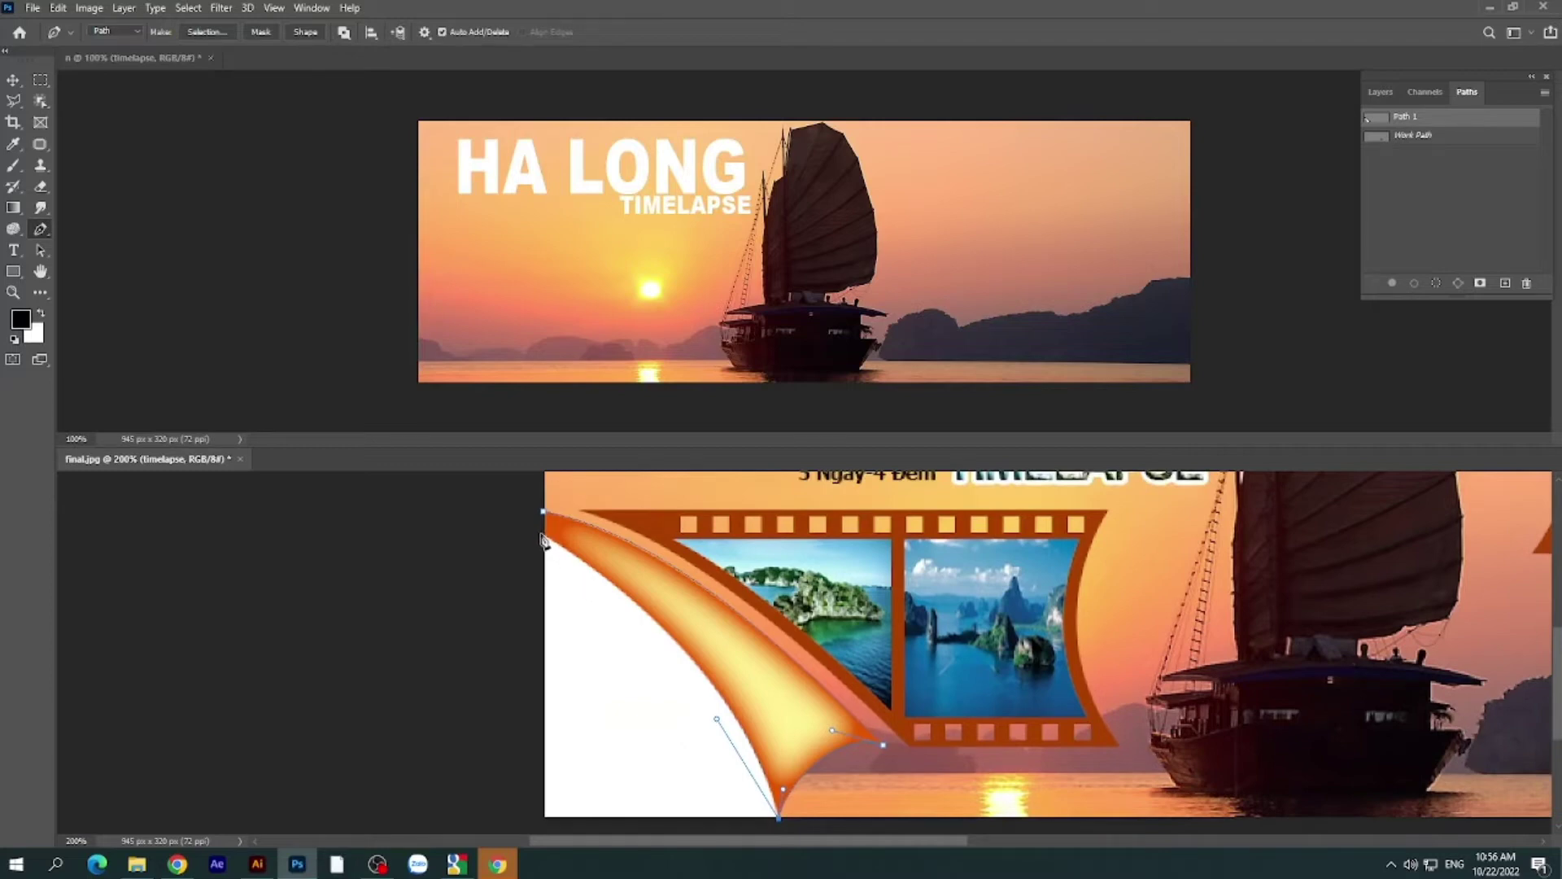
- Drag Pen anchors along the curl's orange edge to the top corner and remove that corner's handle, closing Path 1
left_click_drag(542, 537, 434, 492)
left_click_drag(717, 722, 751, 715)
left_click_drag(752, 714, 754, 716)
left_click_drag(645, 582, 651, 599)
left_click_drag(548, 617, 558, 685)
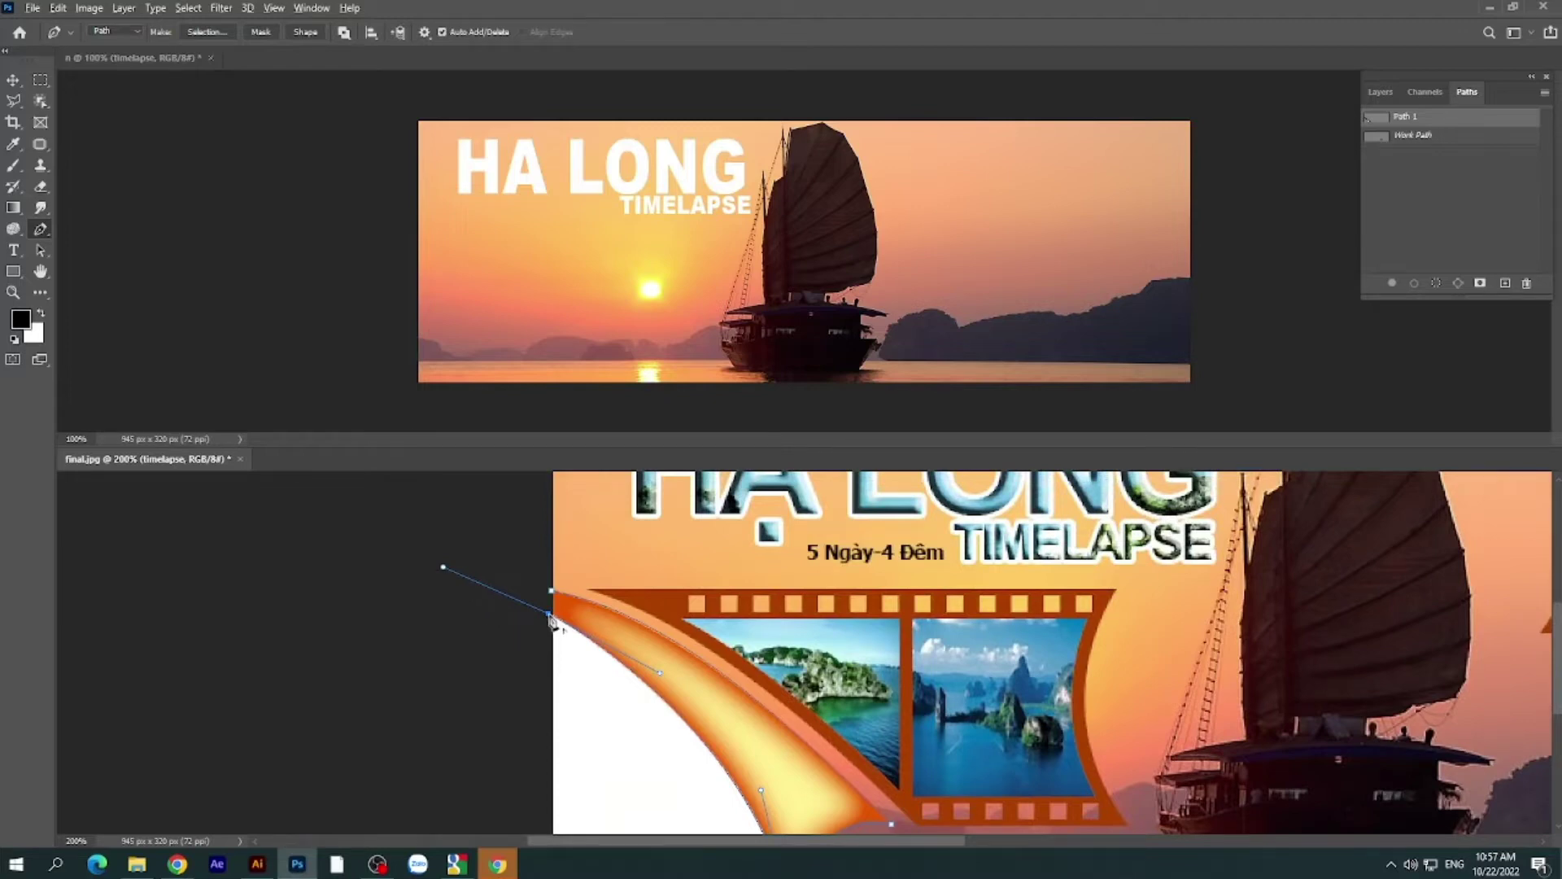
left_click(550, 615, "alt")
left_click_drag(565, 680, 419, 602)
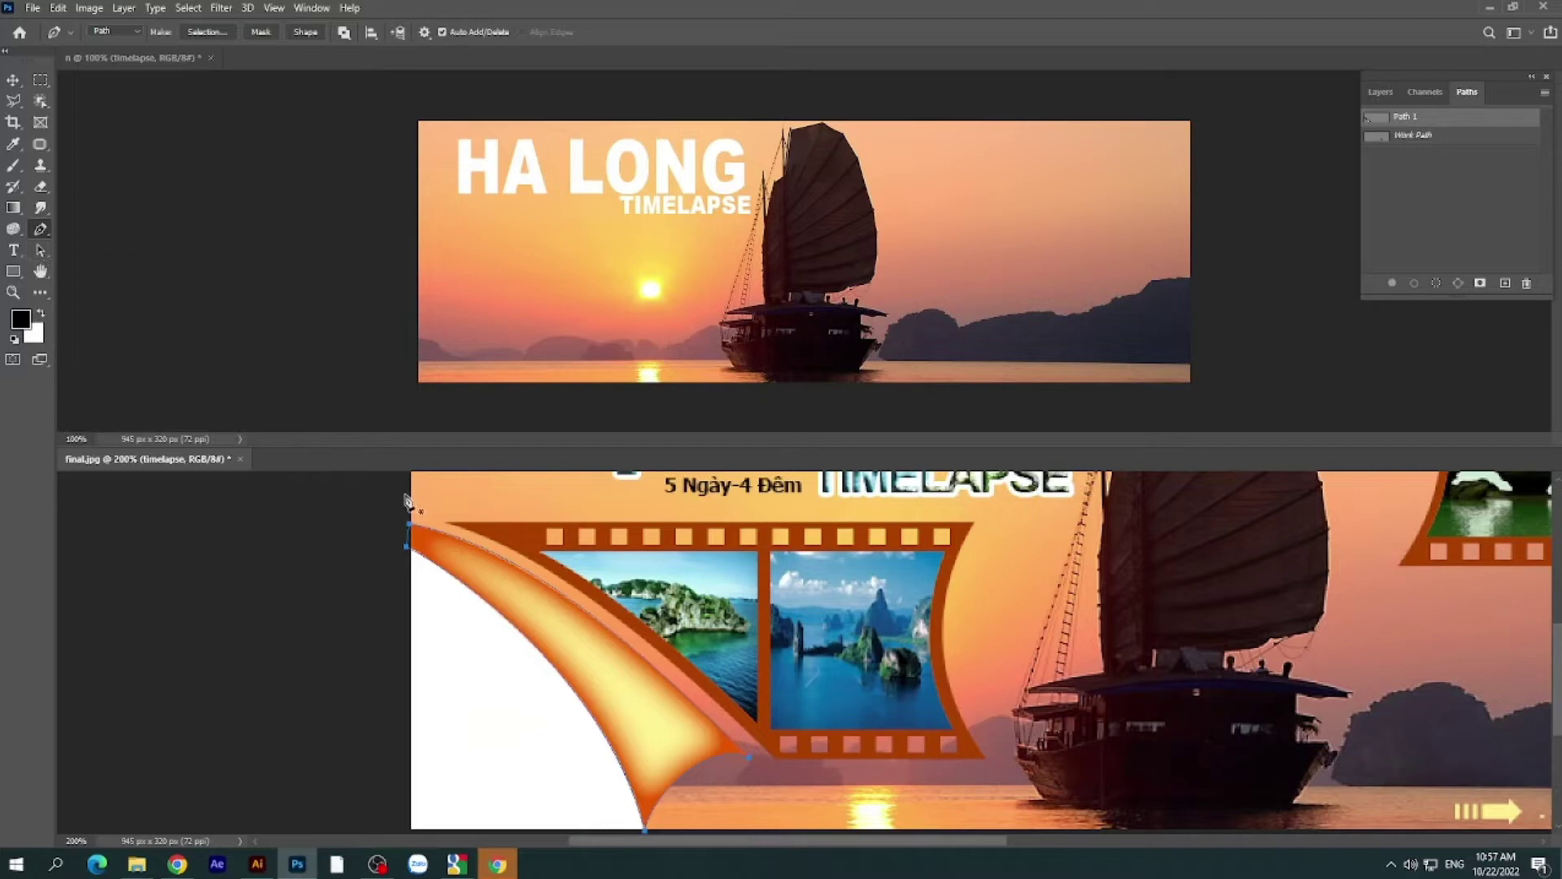
left_click_drag(40, 249, 90, 248)
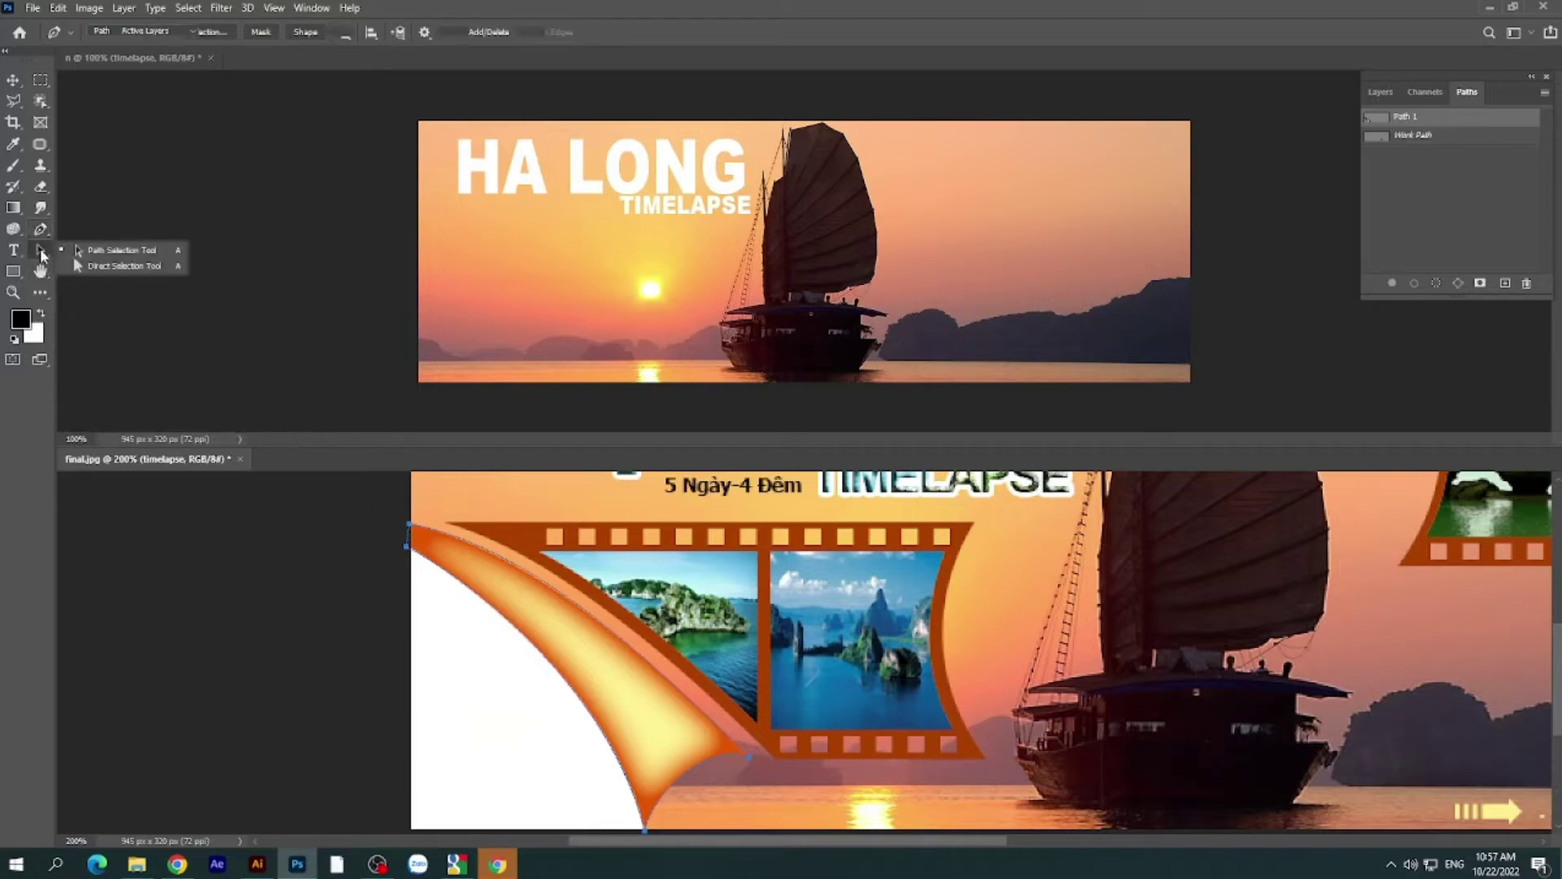
- Copy Path 1 into the HA LONG banner document and bring back its Layers list
left_click(96, 249)
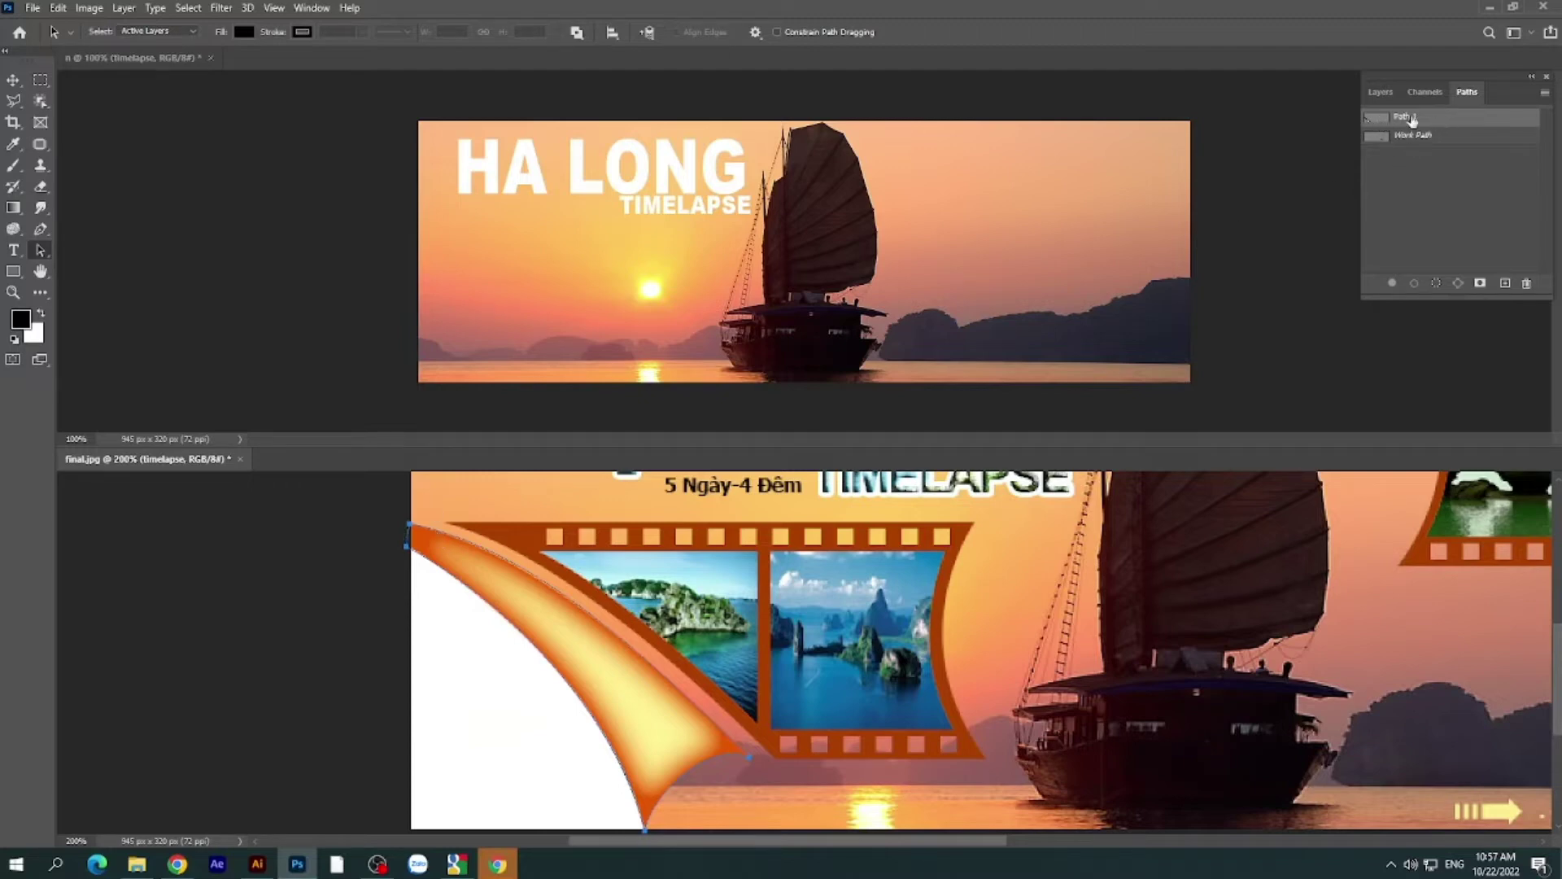
left_click_drag(1435, 122, 1066, 230)
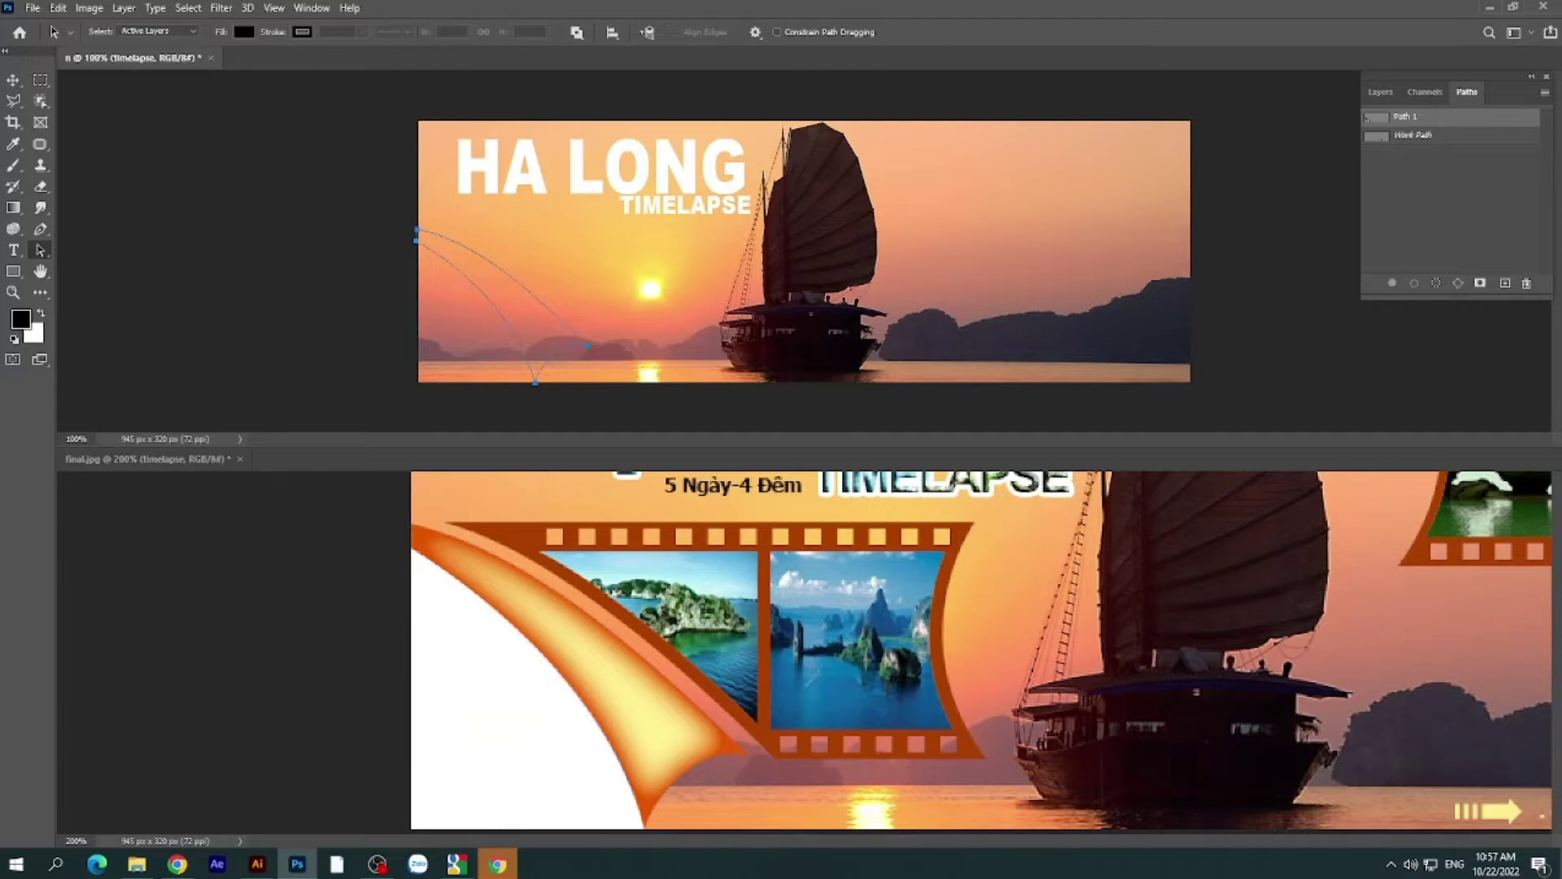
left_click(1381, 92)
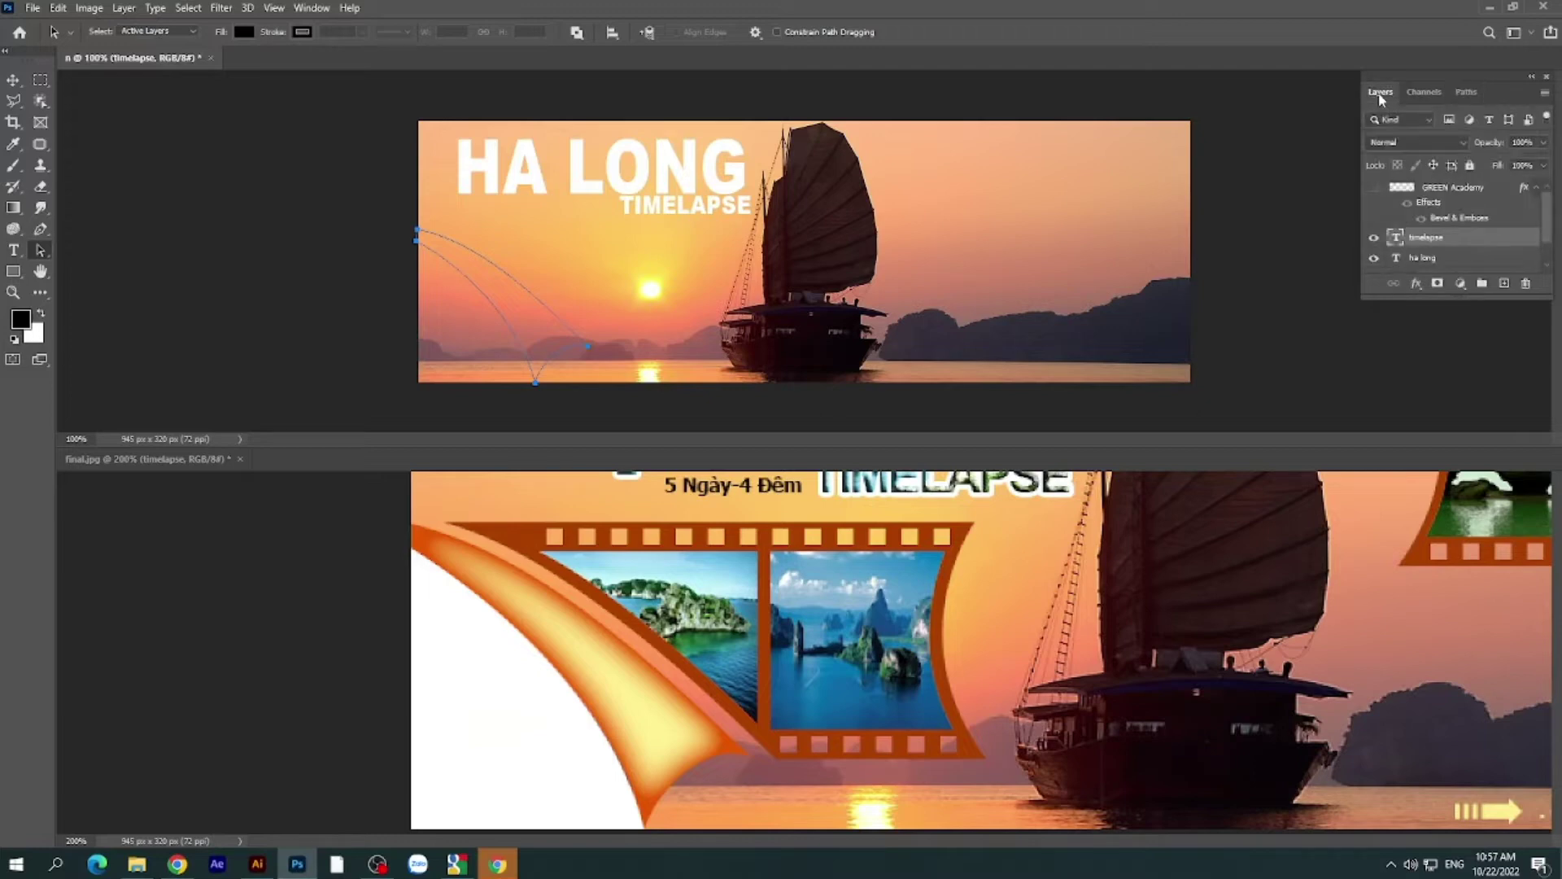
- Create an empty Layer 2 above the text layers and give it a red label
left_click(1536, 189)
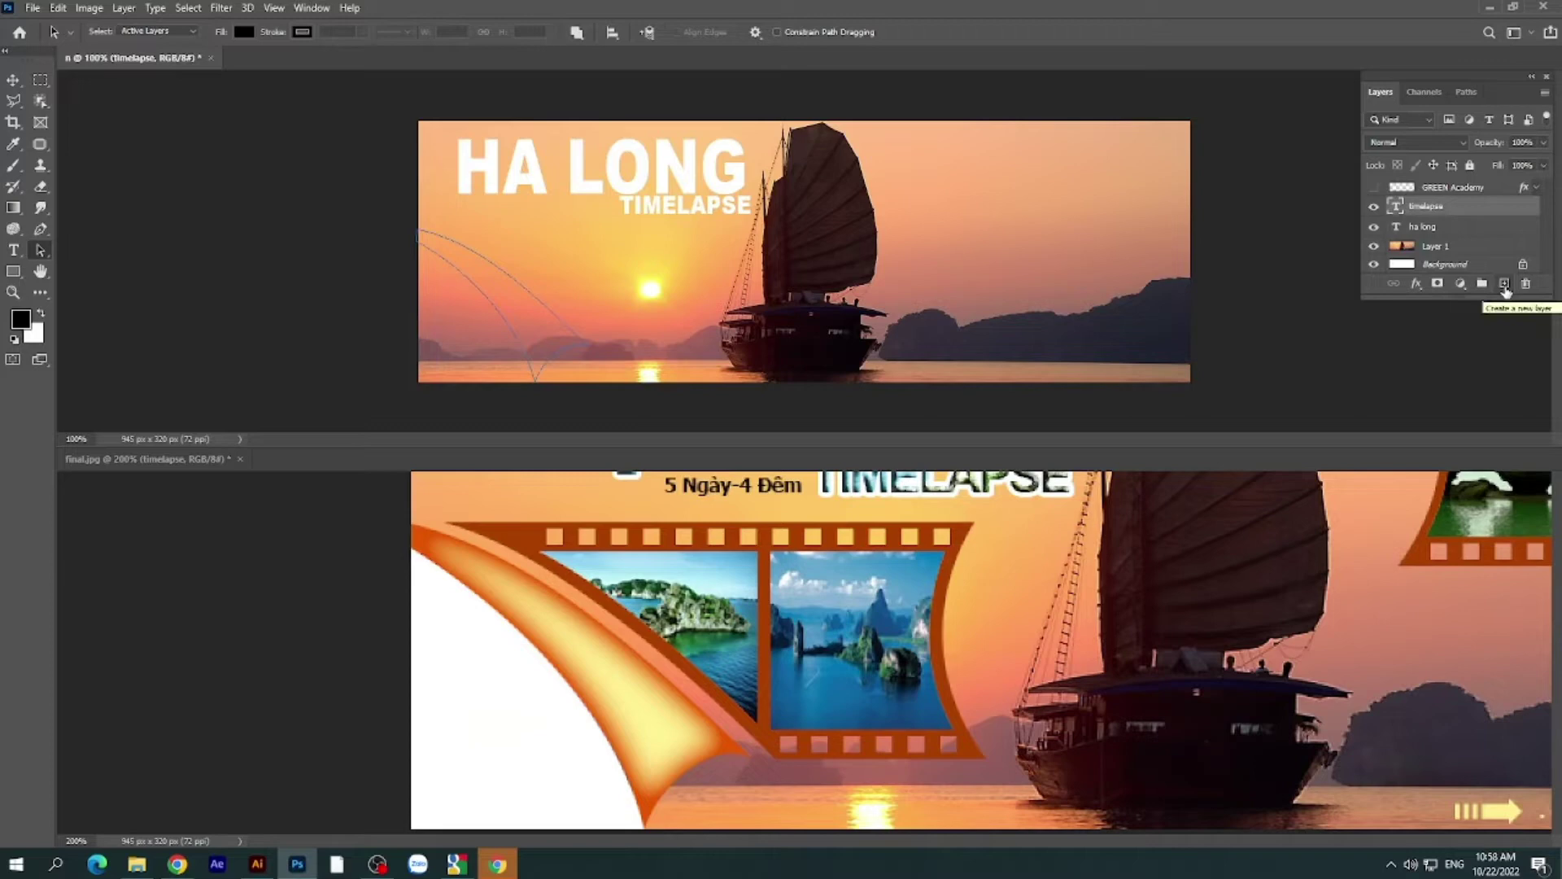
left_click(1504, 286)
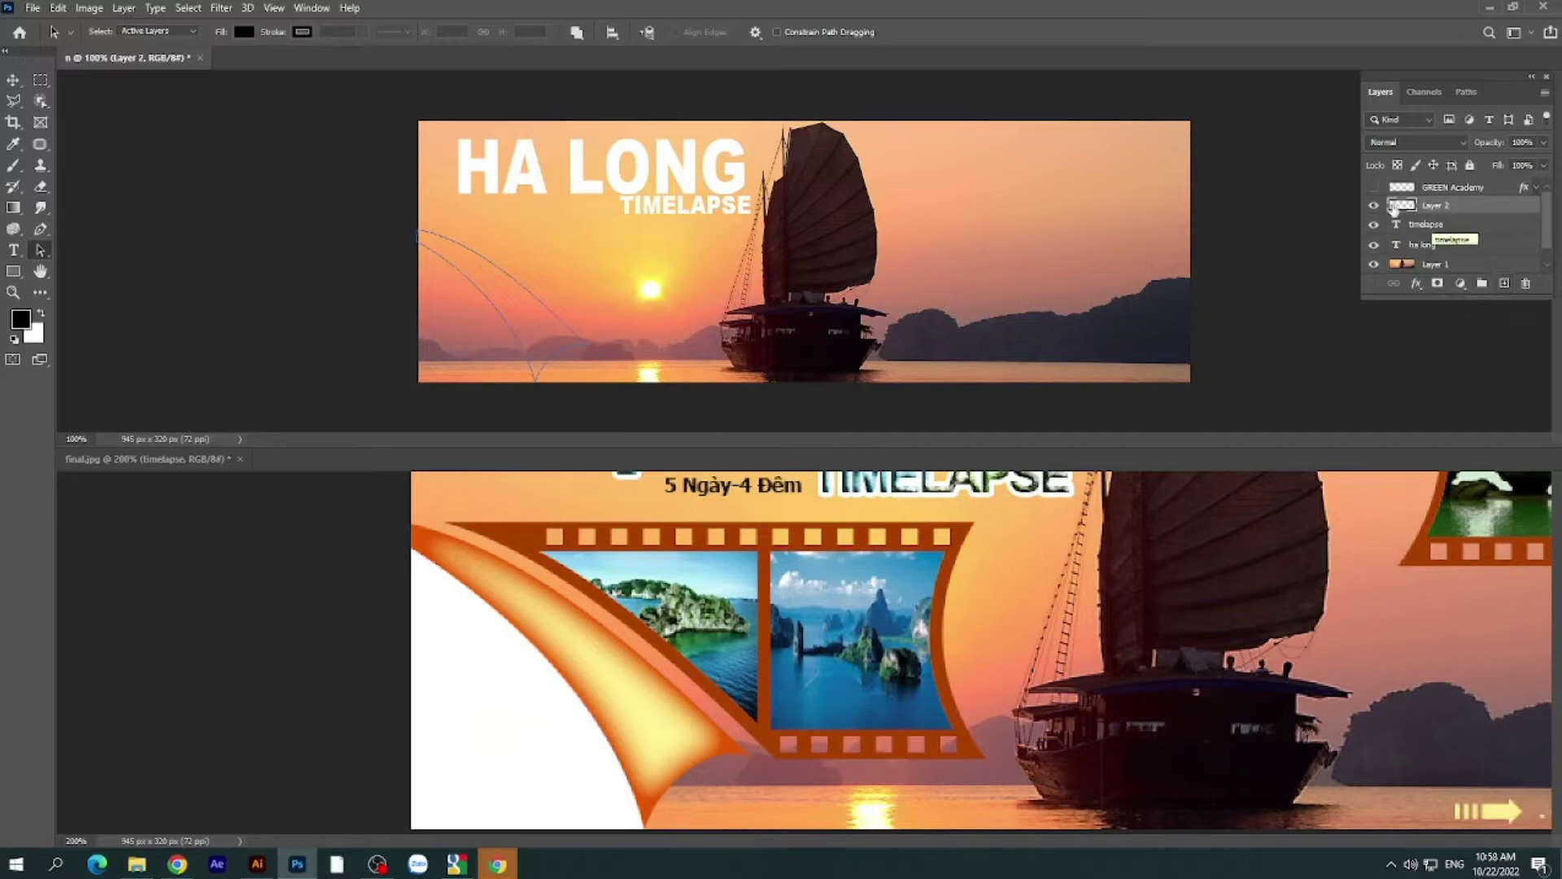
right_click(1375, 211)
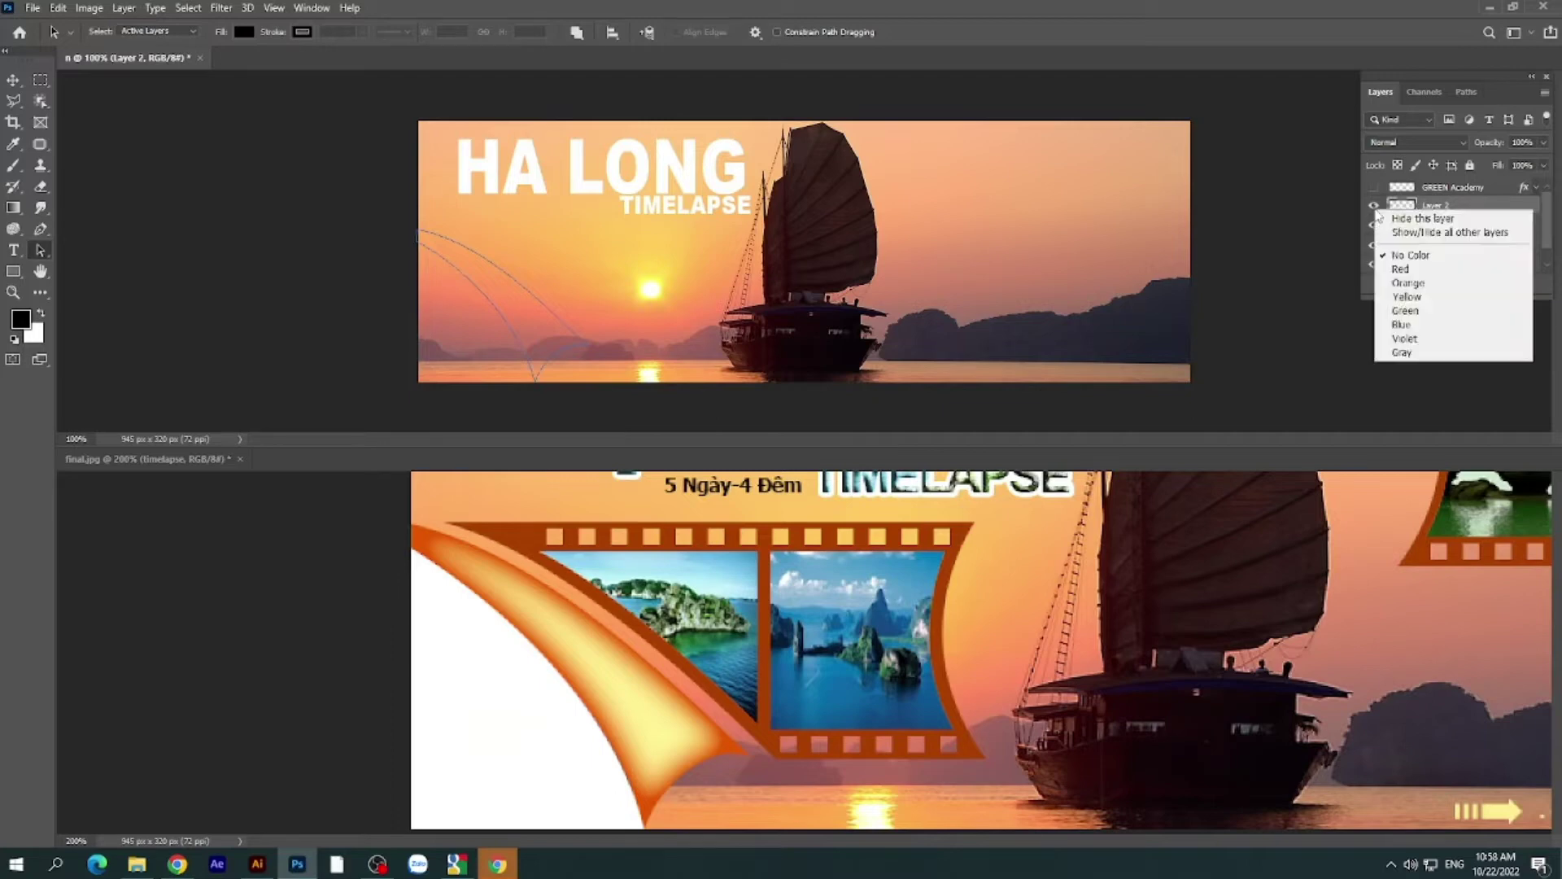
left_click(1400, 270)
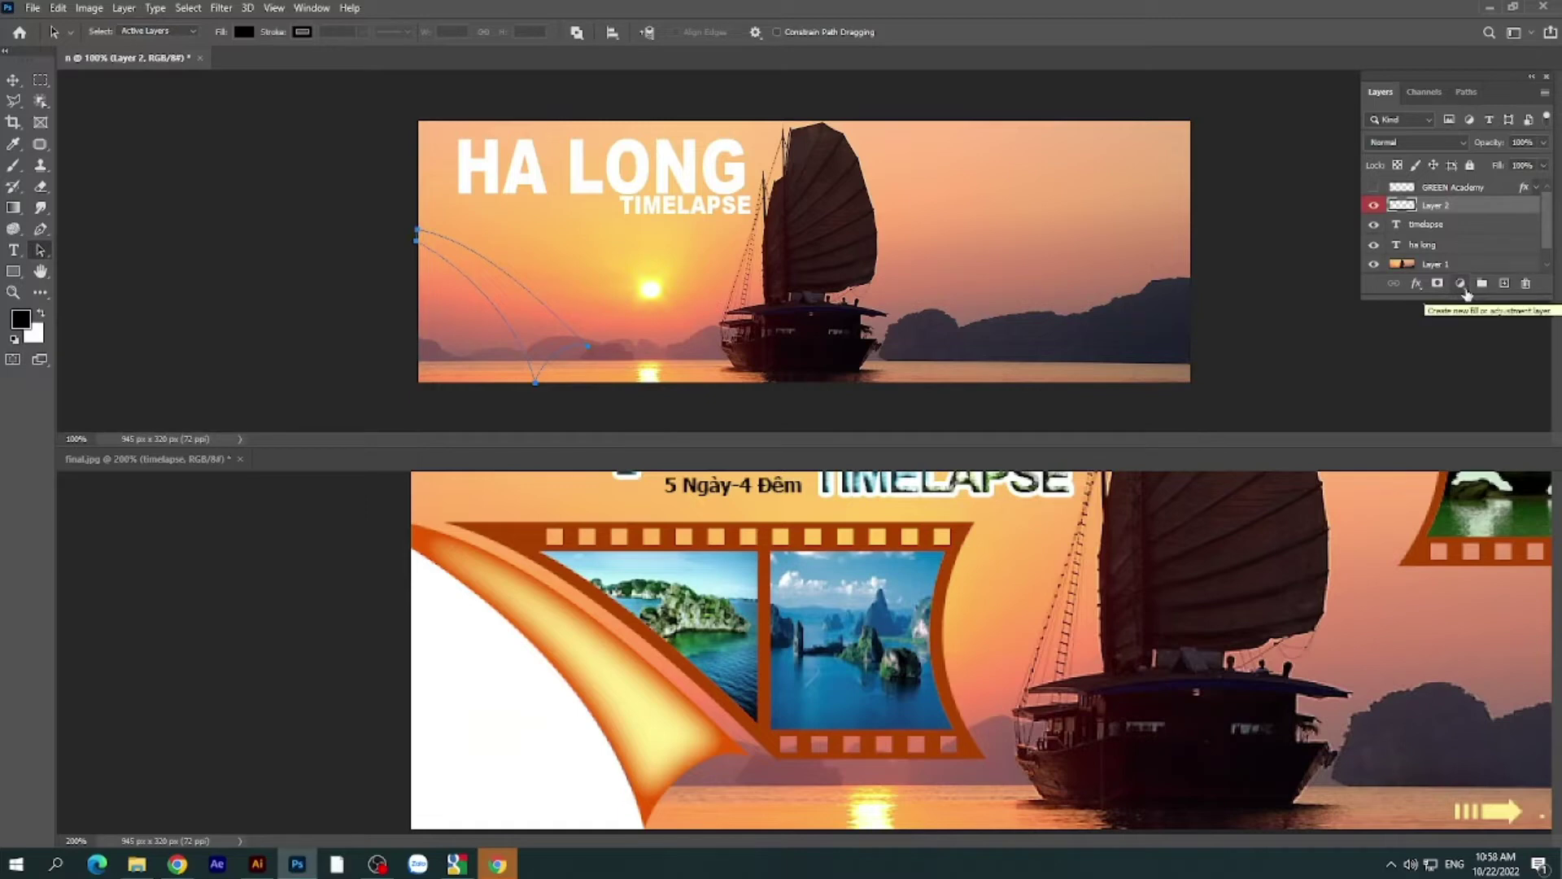
left_click(1460, 284)
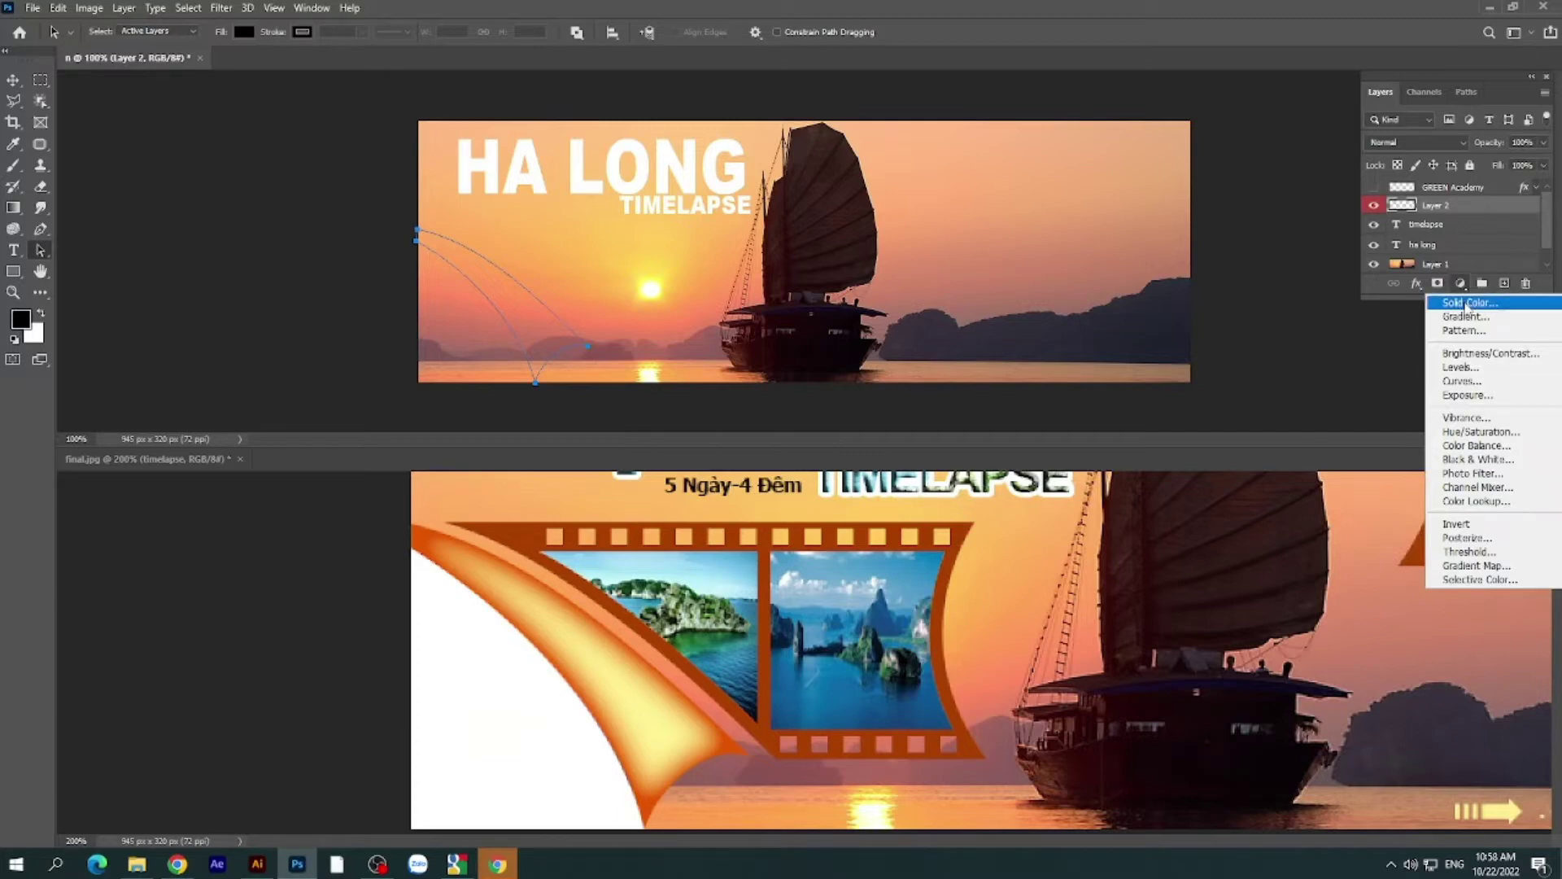
- Fill the curl path with a Solid Color layer sampled pale yellow (fff395) from the reference
left_click(1465, 304)
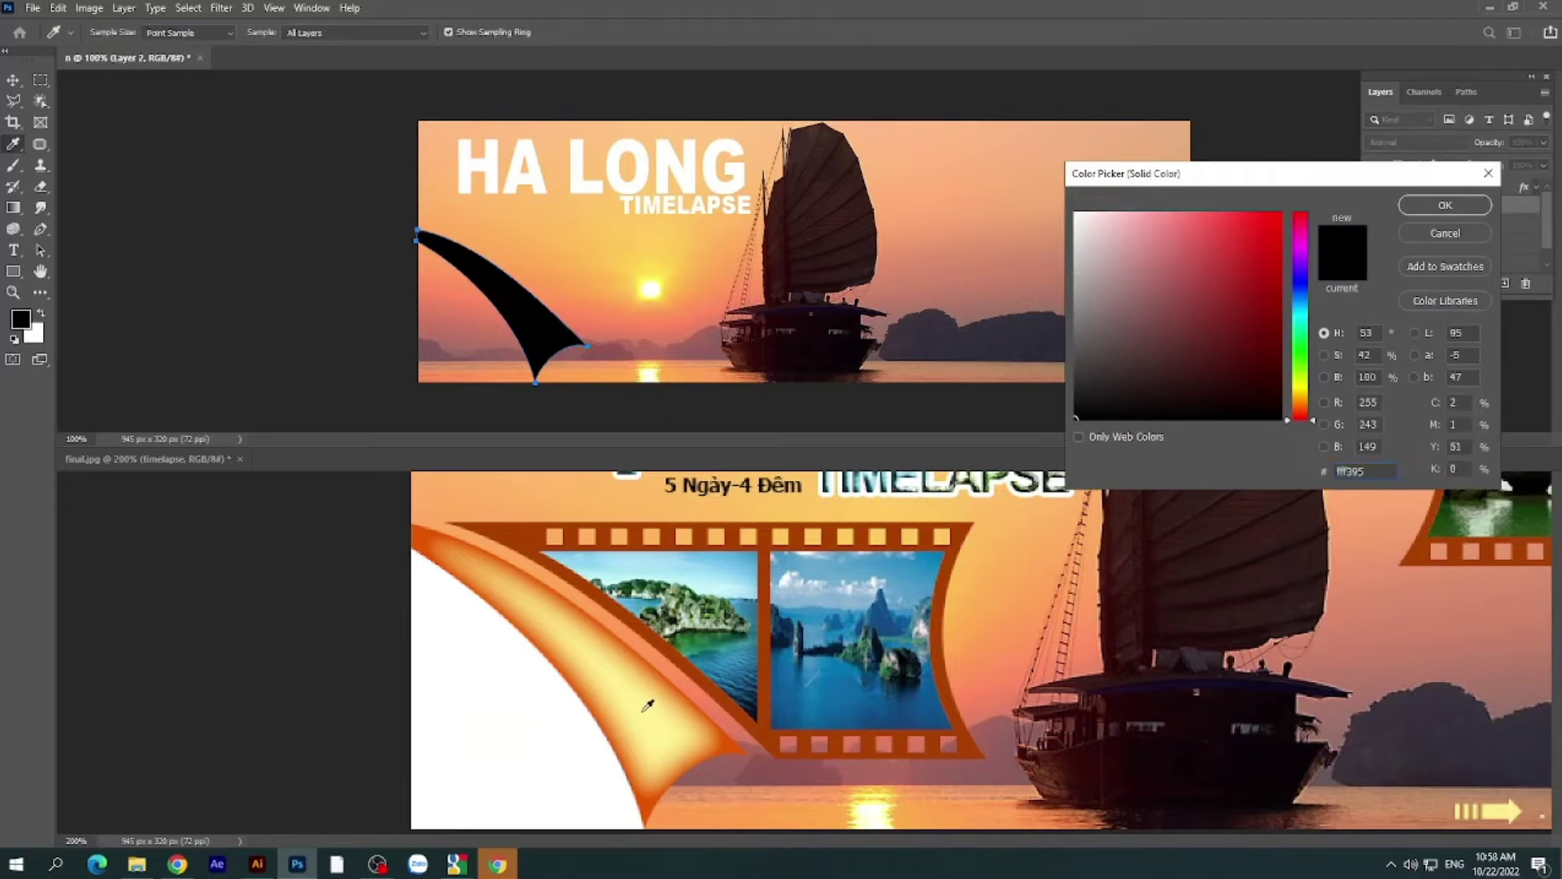
left_click(648, 705)
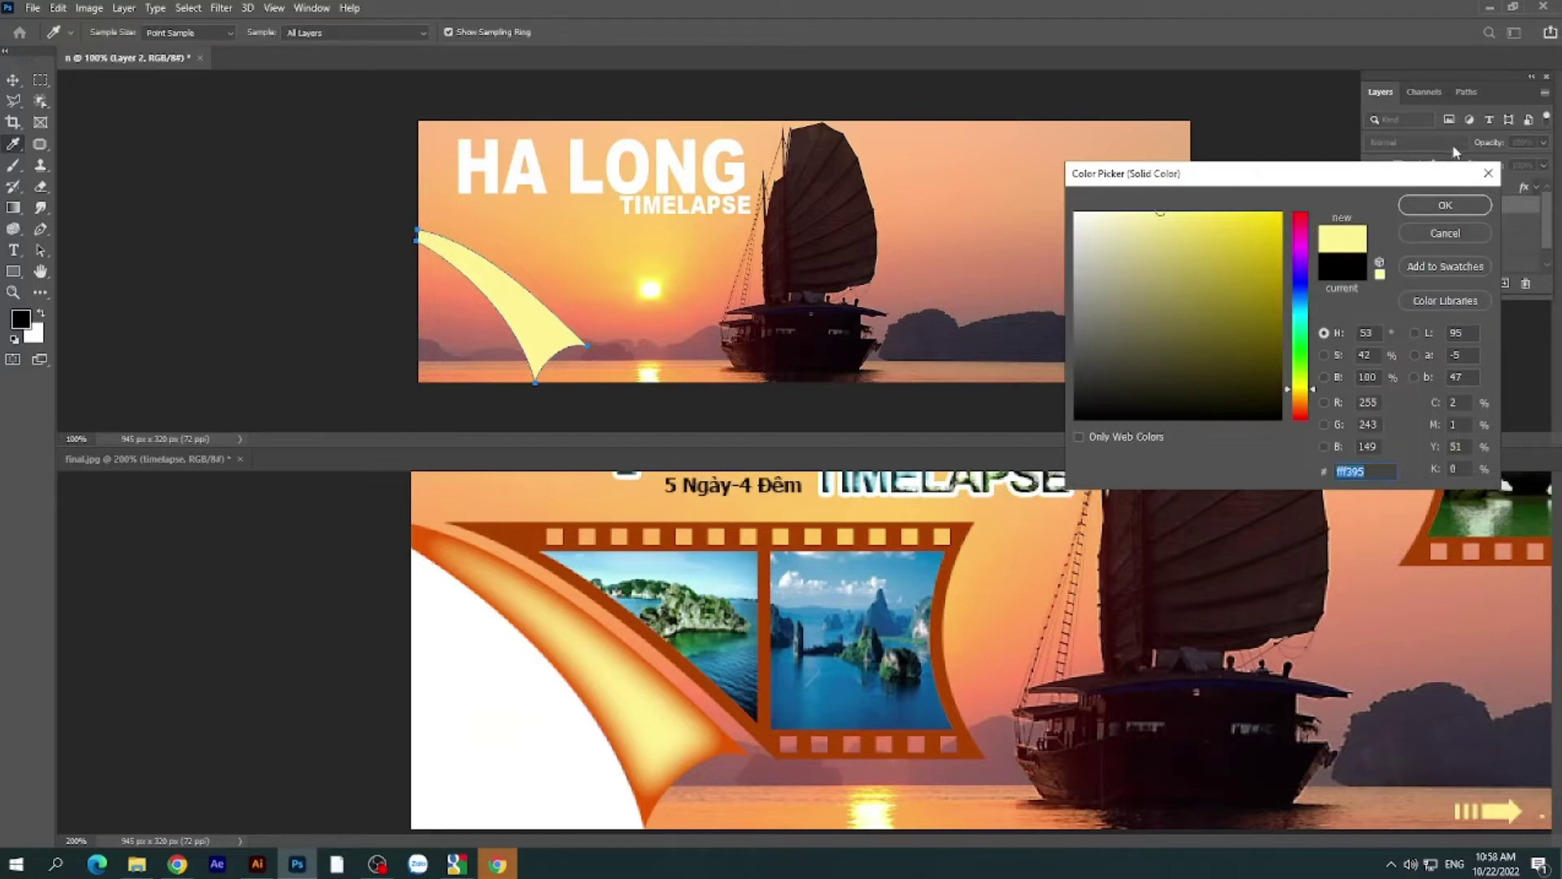
left_click(1443, 207)
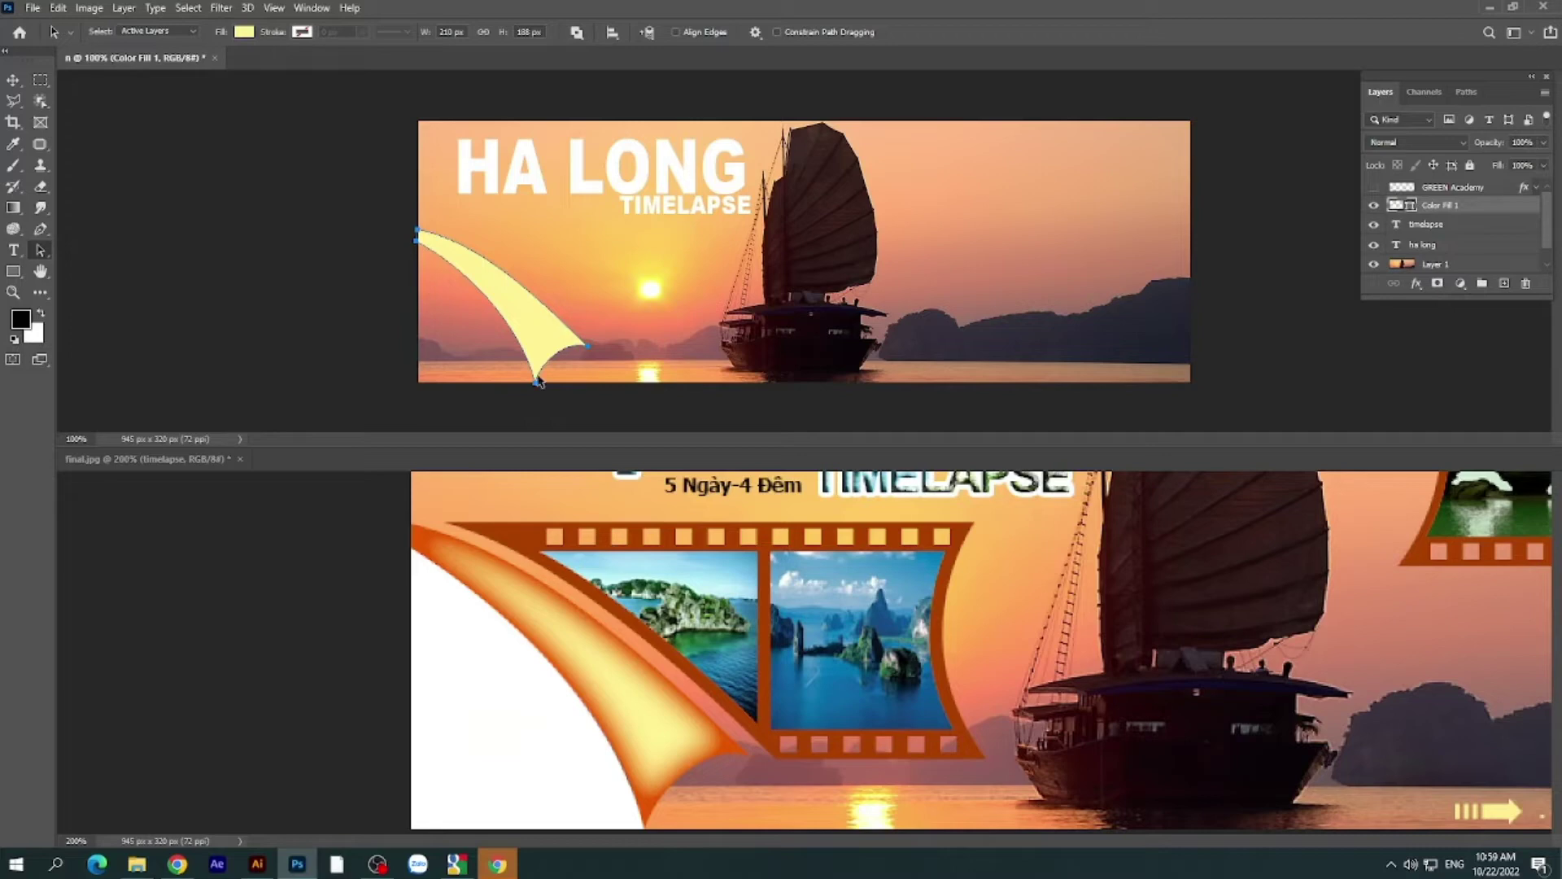
- Add an Inner Glow effect to Color Fill 1 and move its settings dialog aside
left_click(1416, 284)
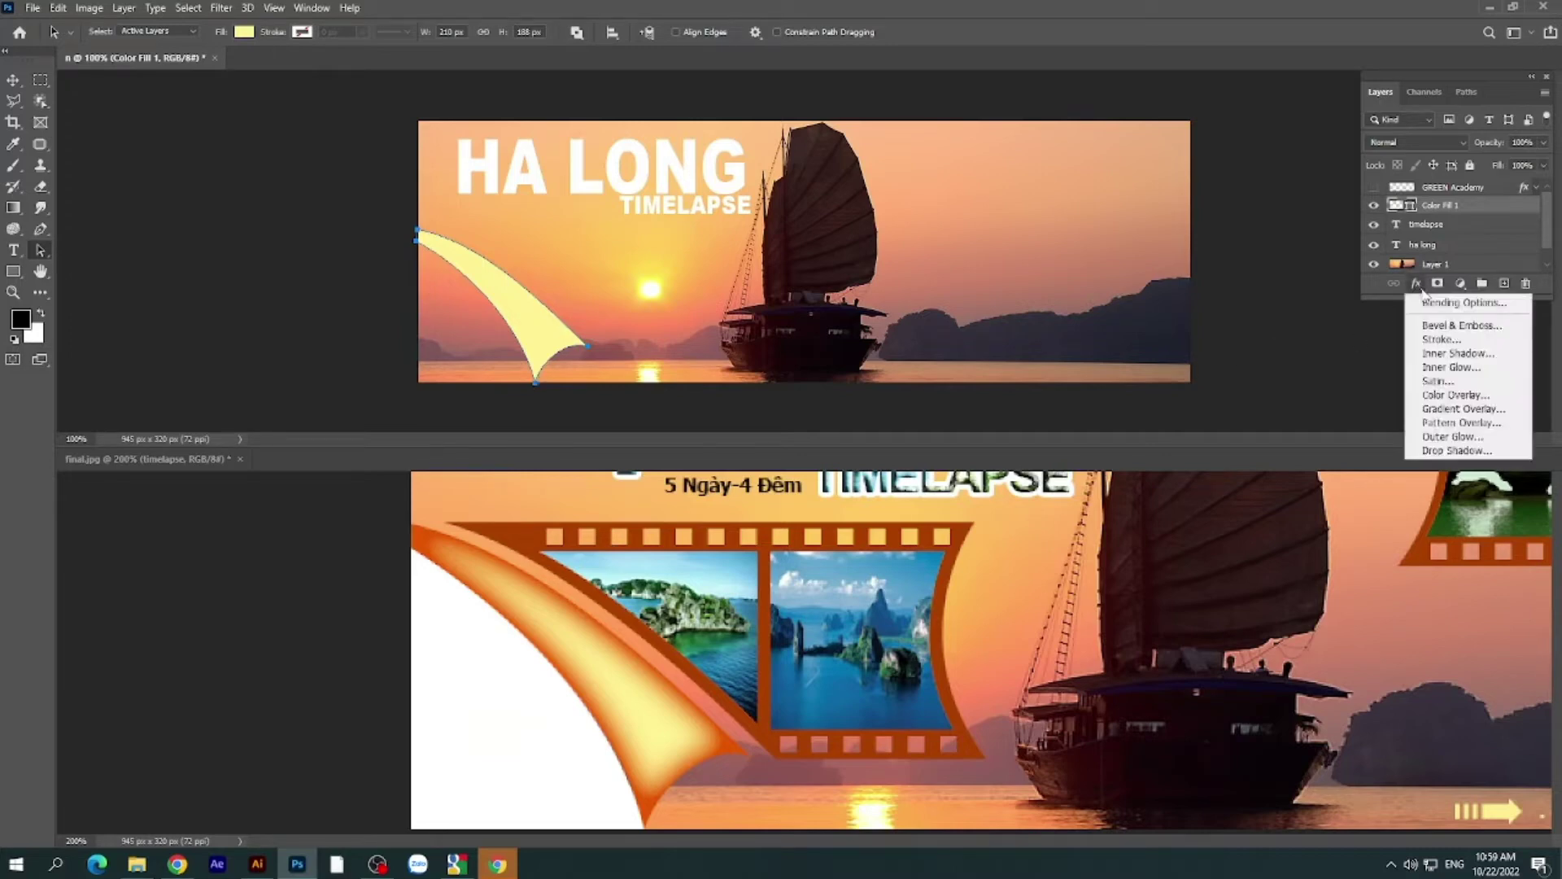
left_click(1441, 371)
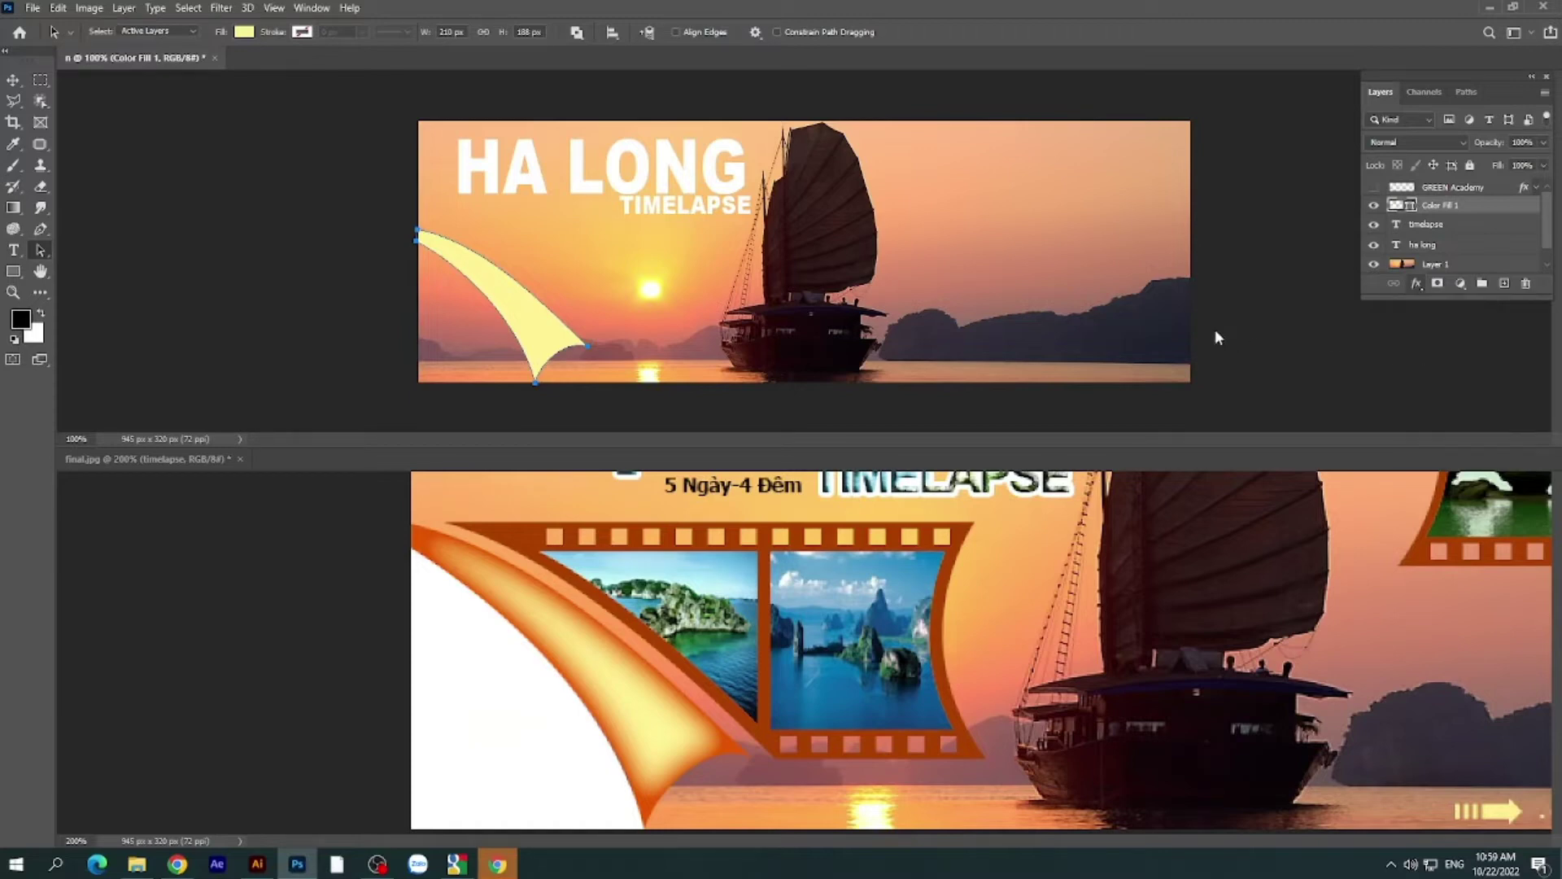
mouse_move(593, 115)
left_mouse_down()
mouse_move(1049, 131)
mouse_move(1134, 114)
left_mouse_up()
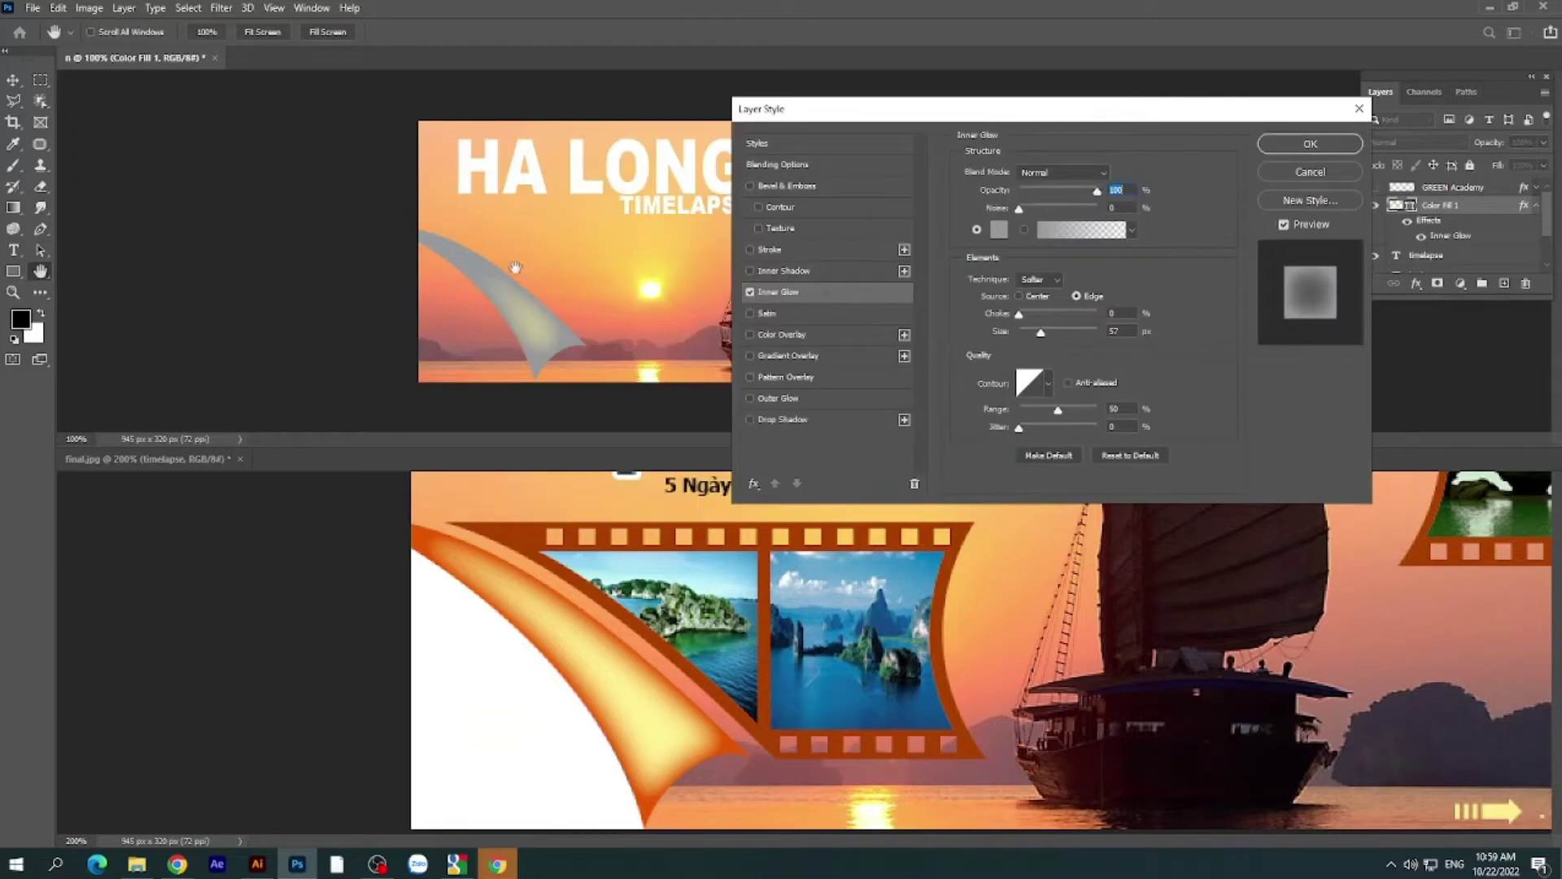
- Set the inner glow colour to sampled orange #e25600 and its size to 24 px, then apply it
left_click(999, 230)
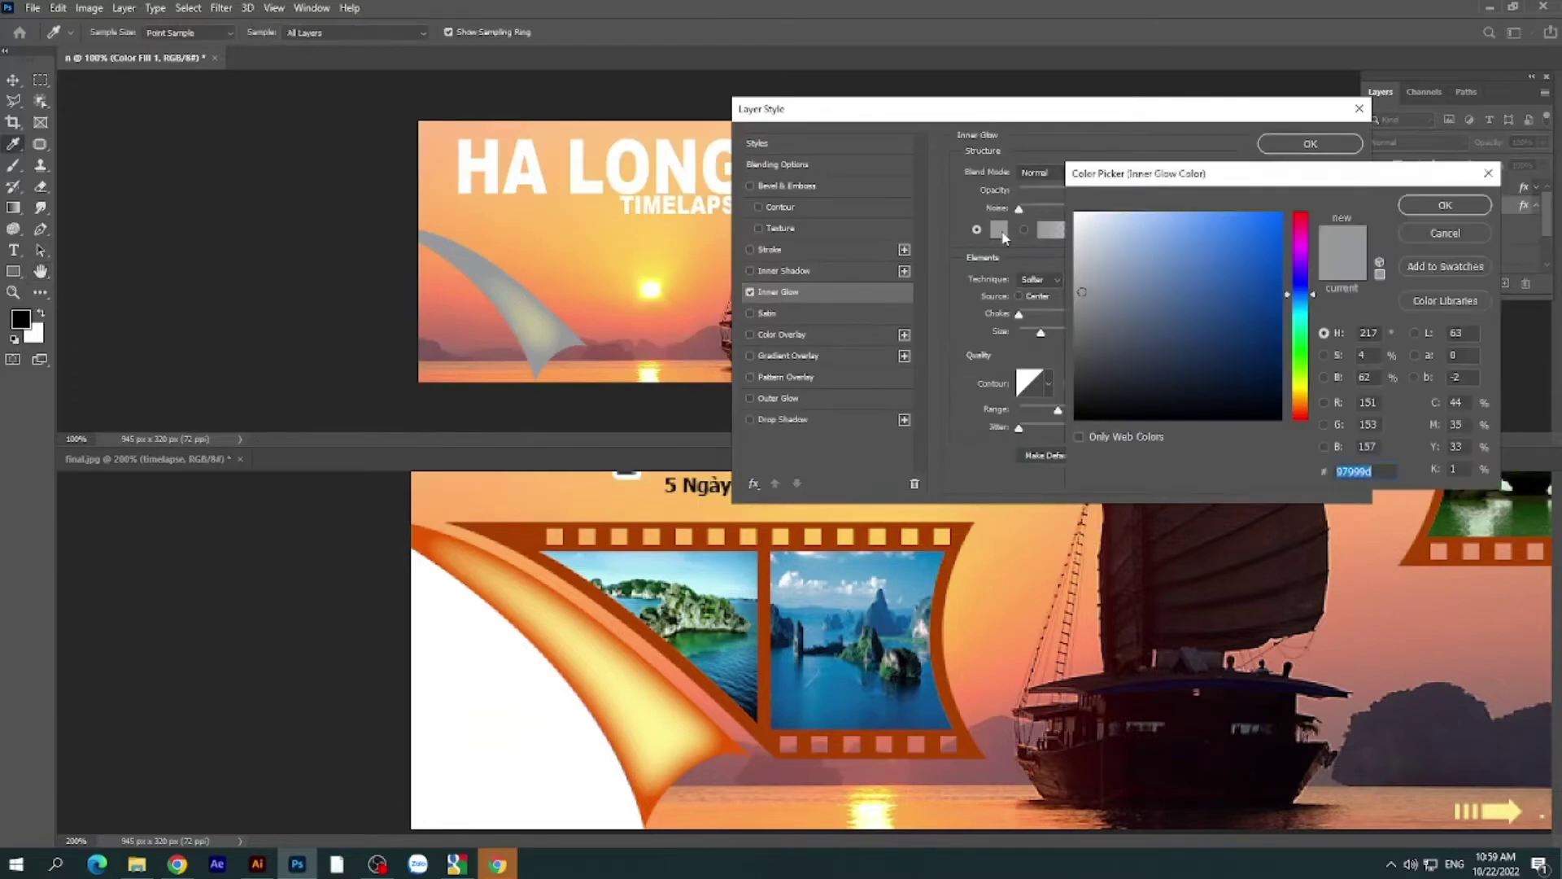
left_click(420, 531)
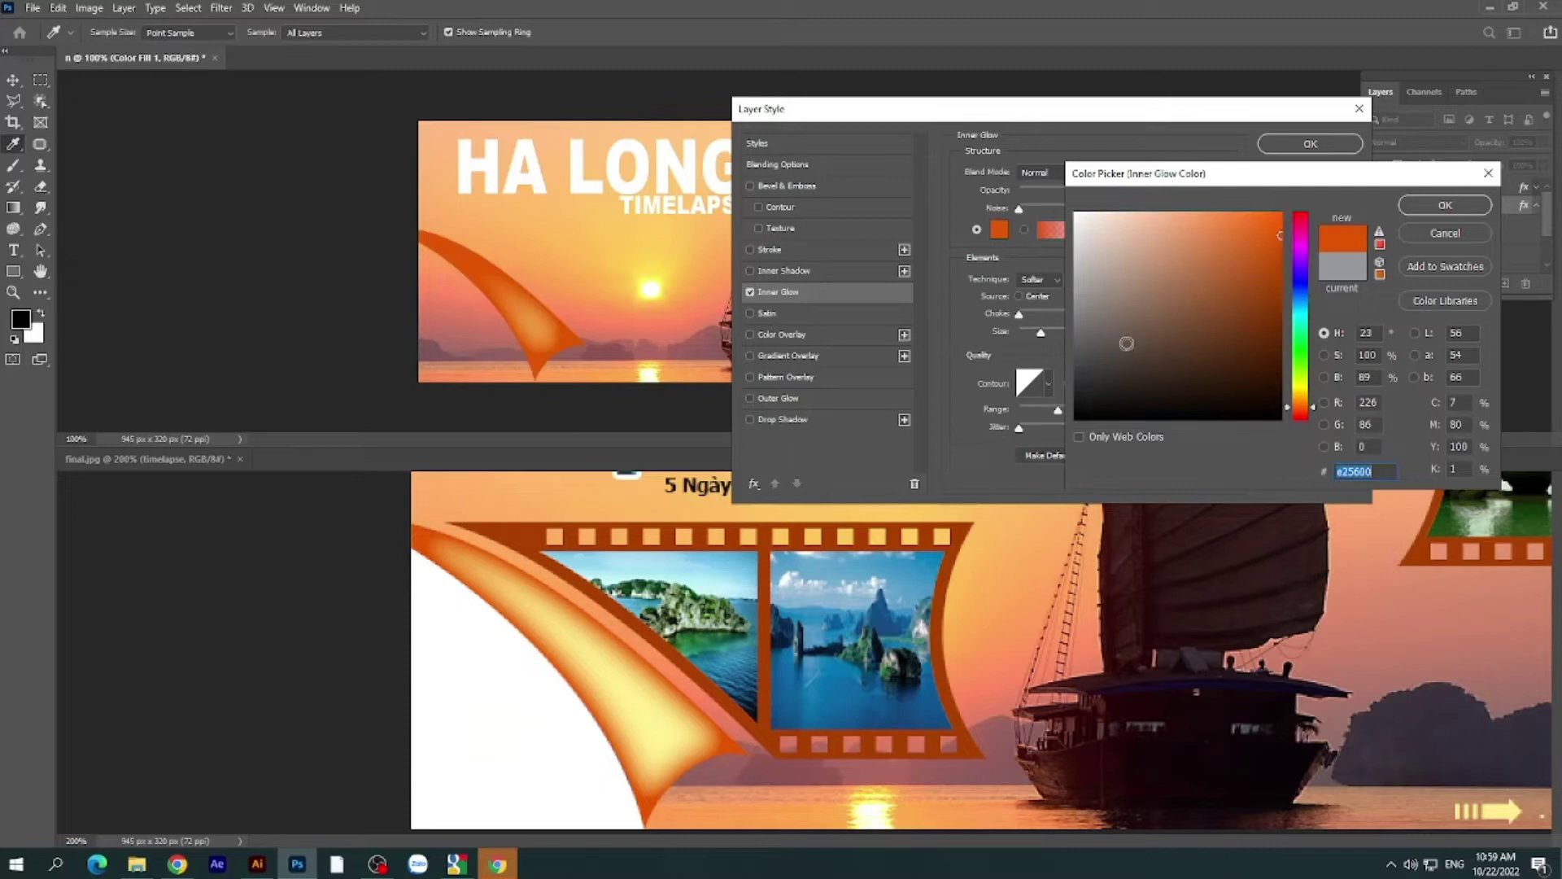
left_click(1426, 206)
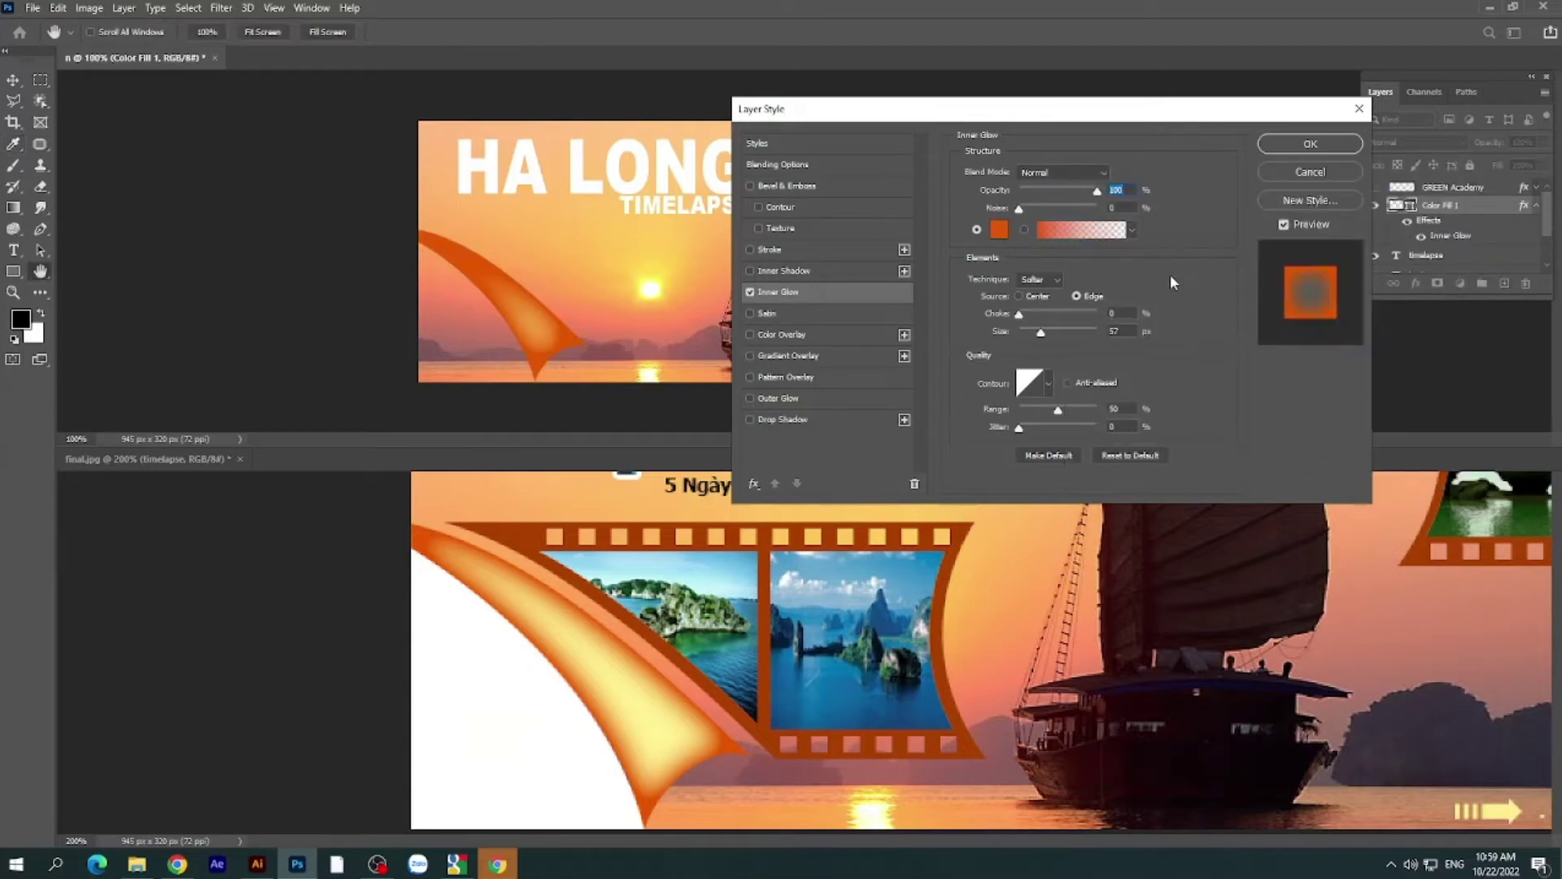
left_click_drag(1040, 333, 1032, 332)
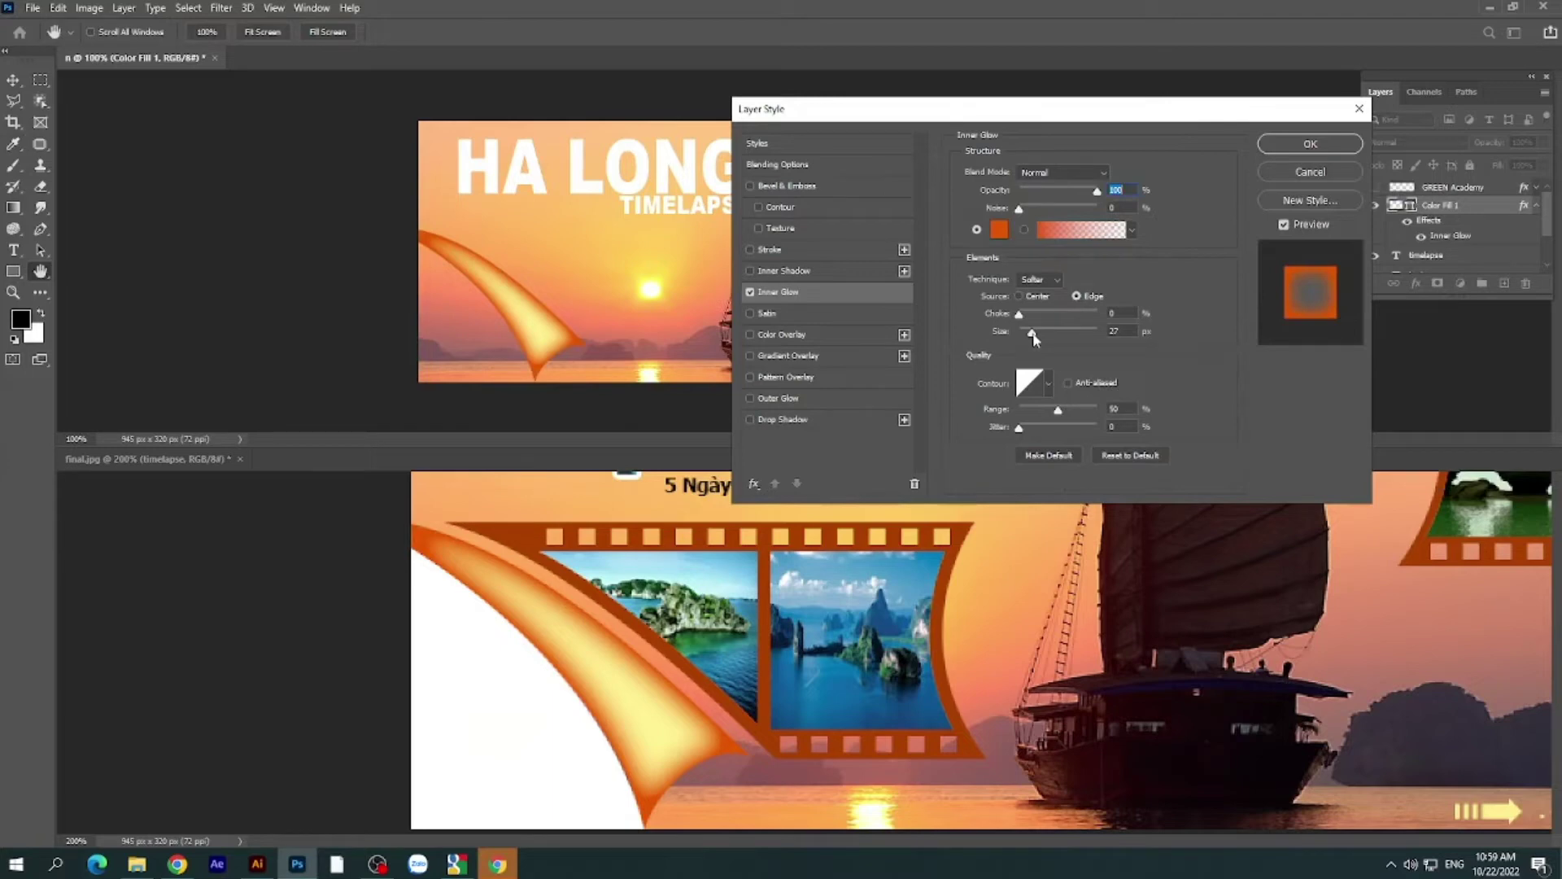
left_click_drag(1031, 333, 1030, 333)
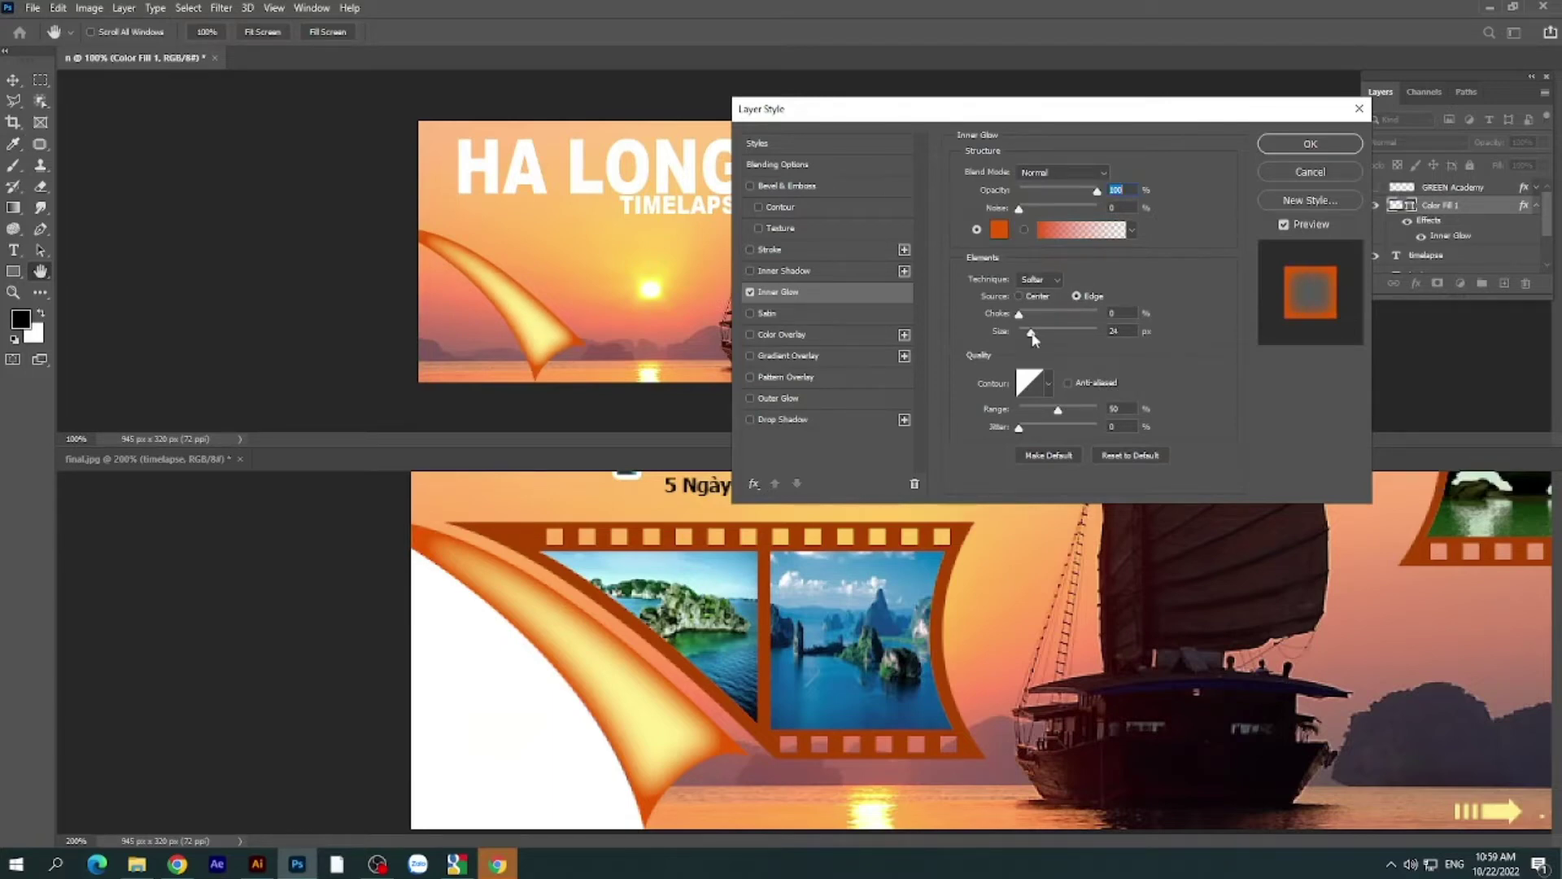
left_click(1032, 333)
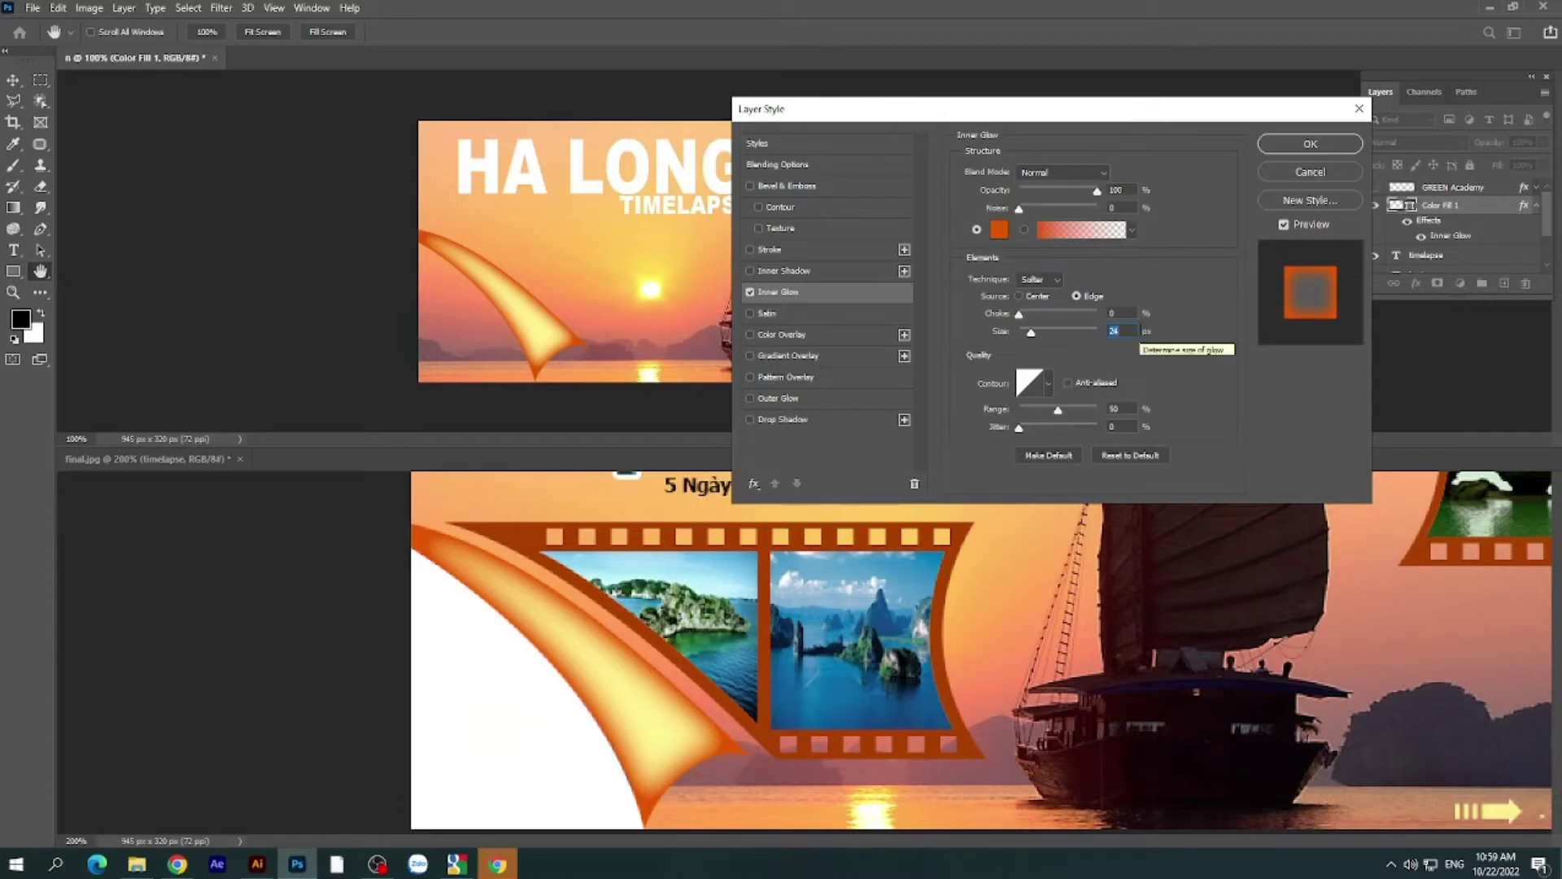
left_click(1299, 144)
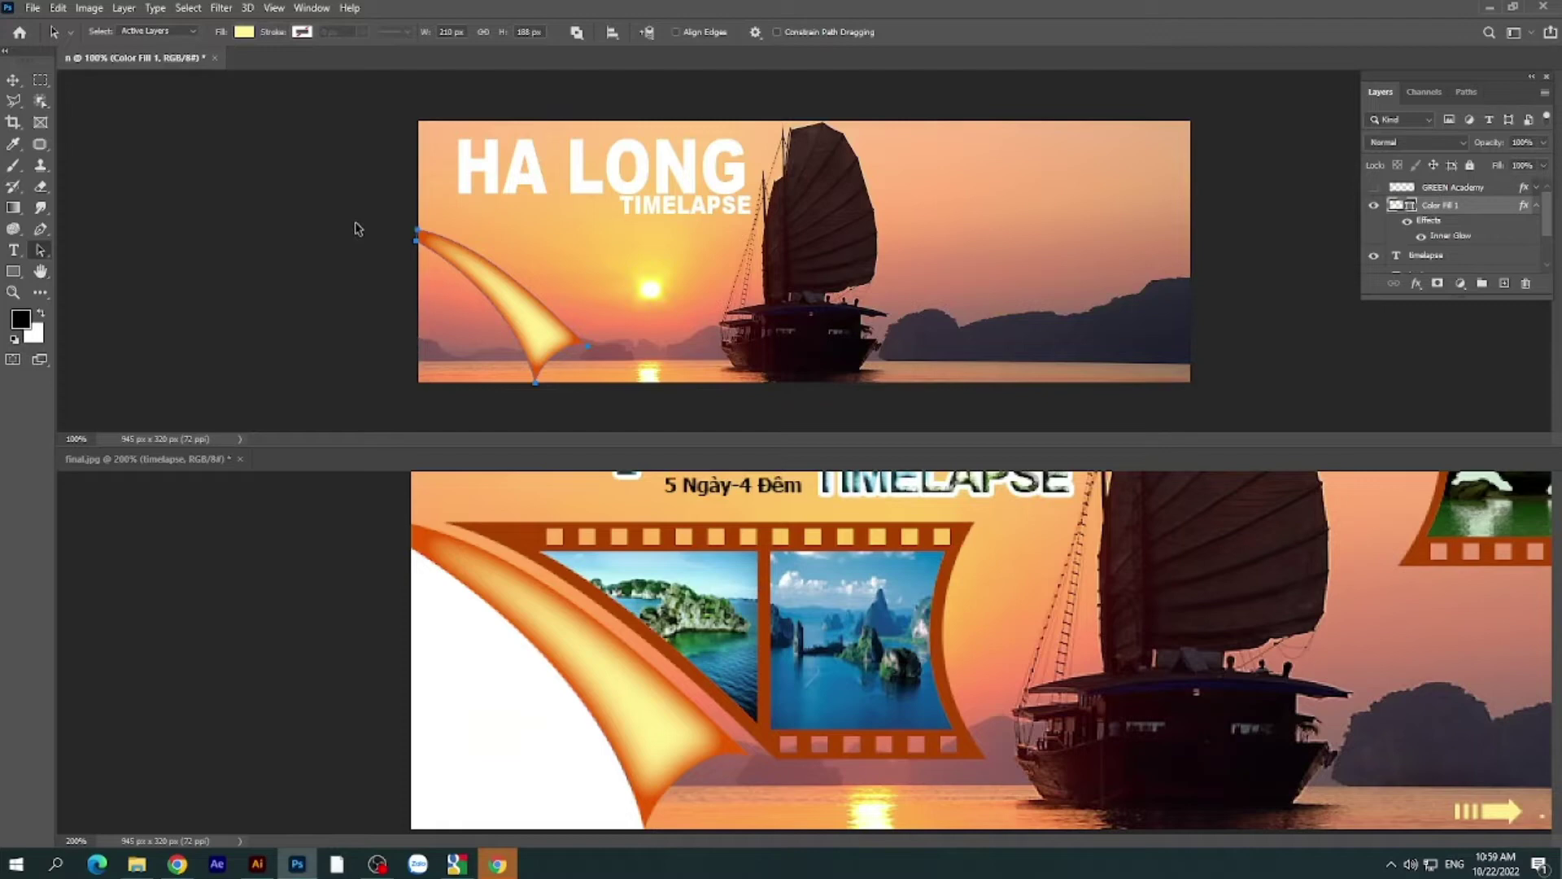
- Zoom to 200% on the curl and sun, then create a new empty Path 2 in the Paths panel
left_click(41, 232)
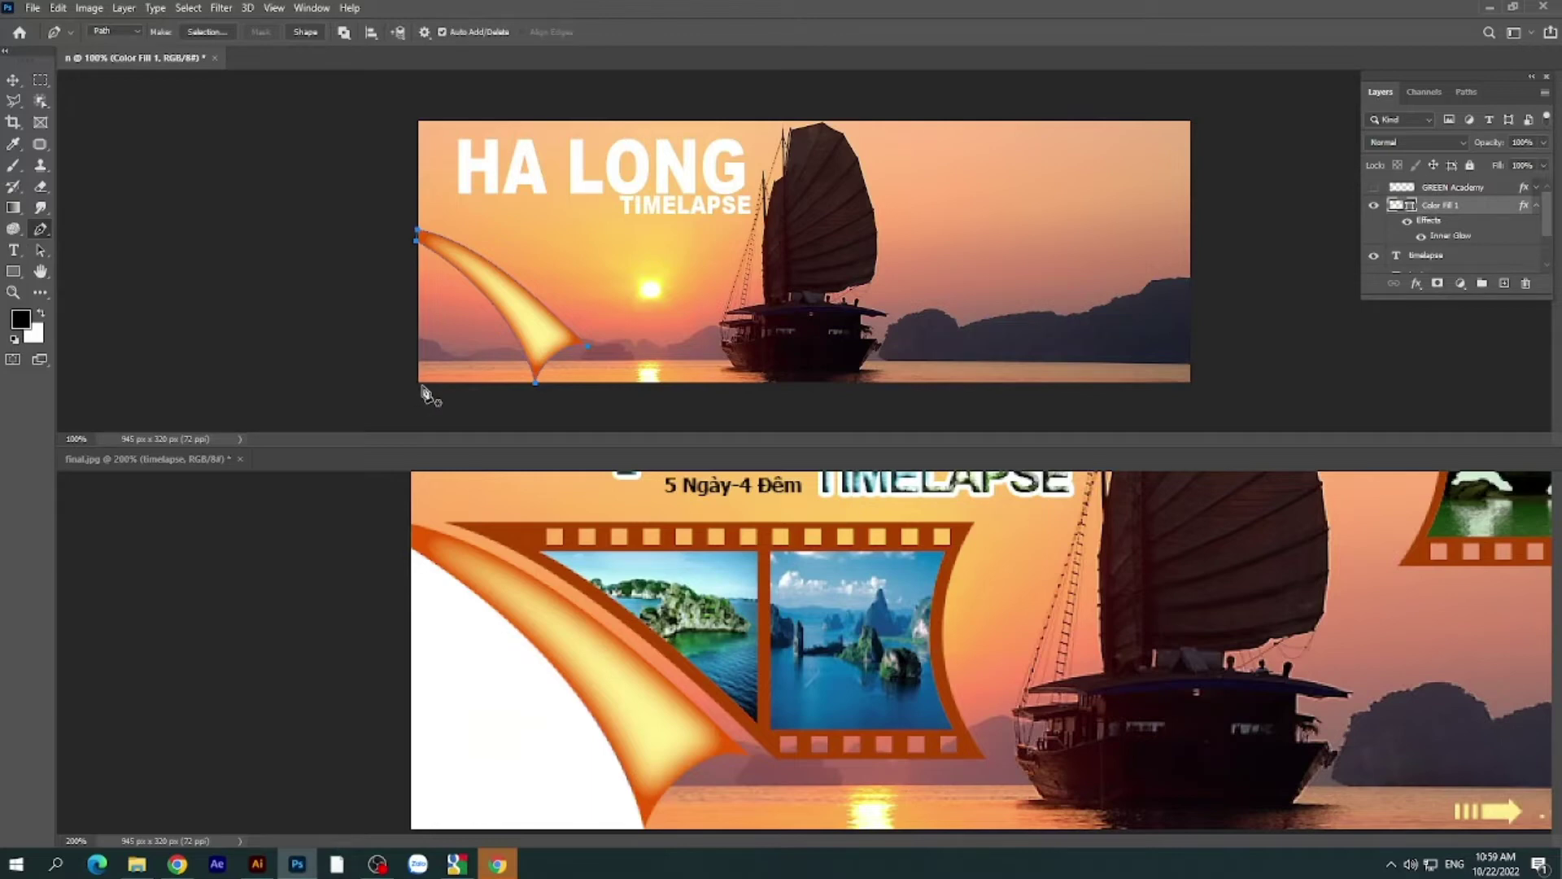
key("ctrl+plus")
mouse_move(462, 382)
left_mouse_down()
mouse_move(595, 274)
mouse_move(827, 250)
mouse_move(749, 225)
mouse_move(752, 310)
mouse_move(698, 368)
left_mouse_up()
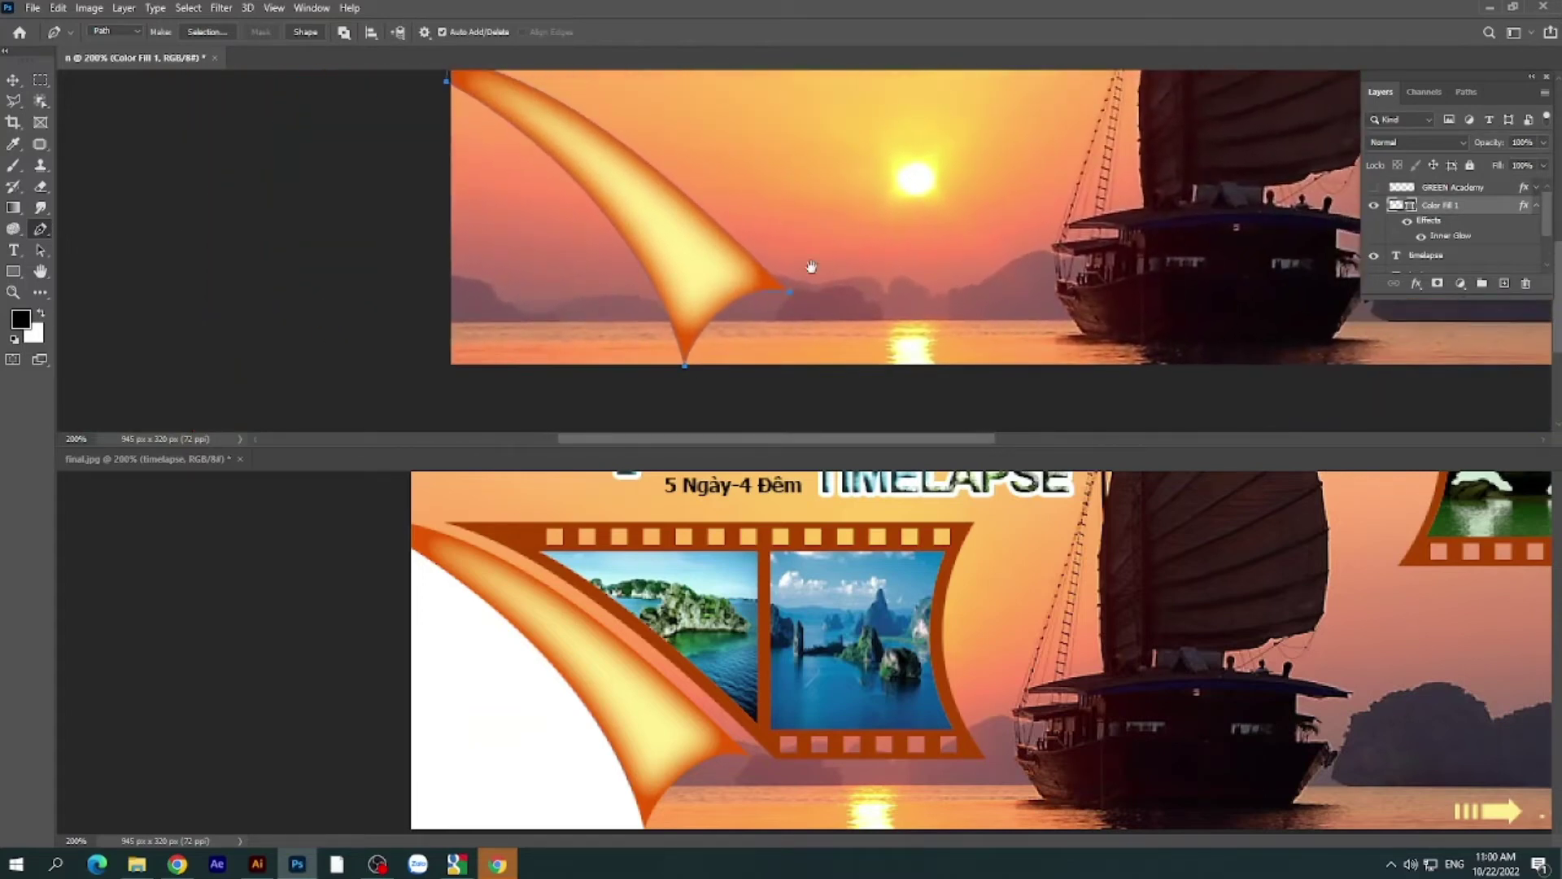
left_click_drag(811, 266, 808, 276)
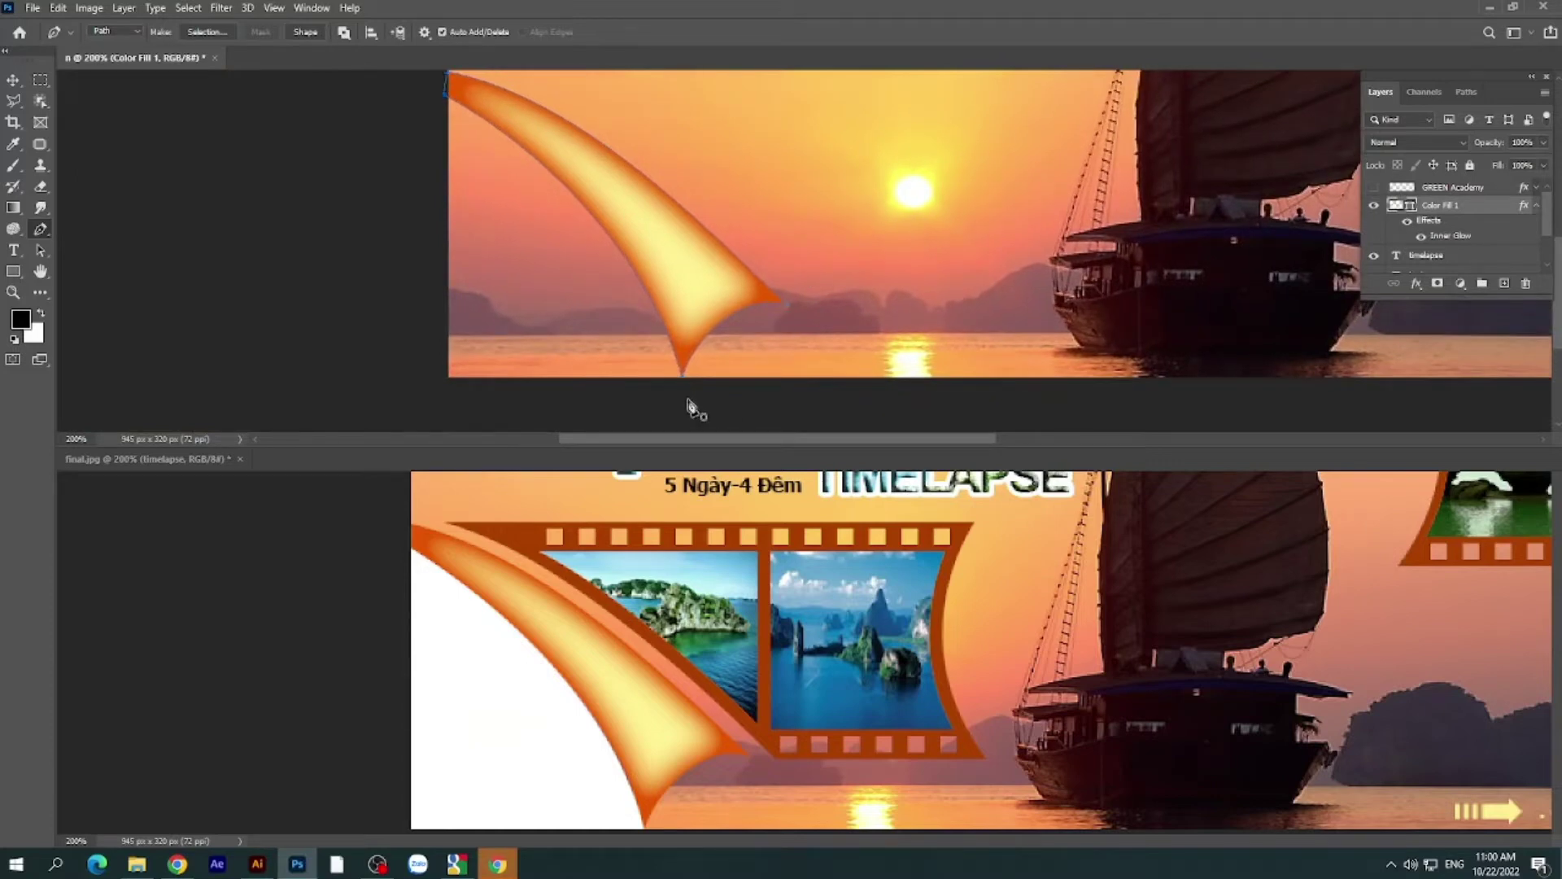
left_click(1465, 93)
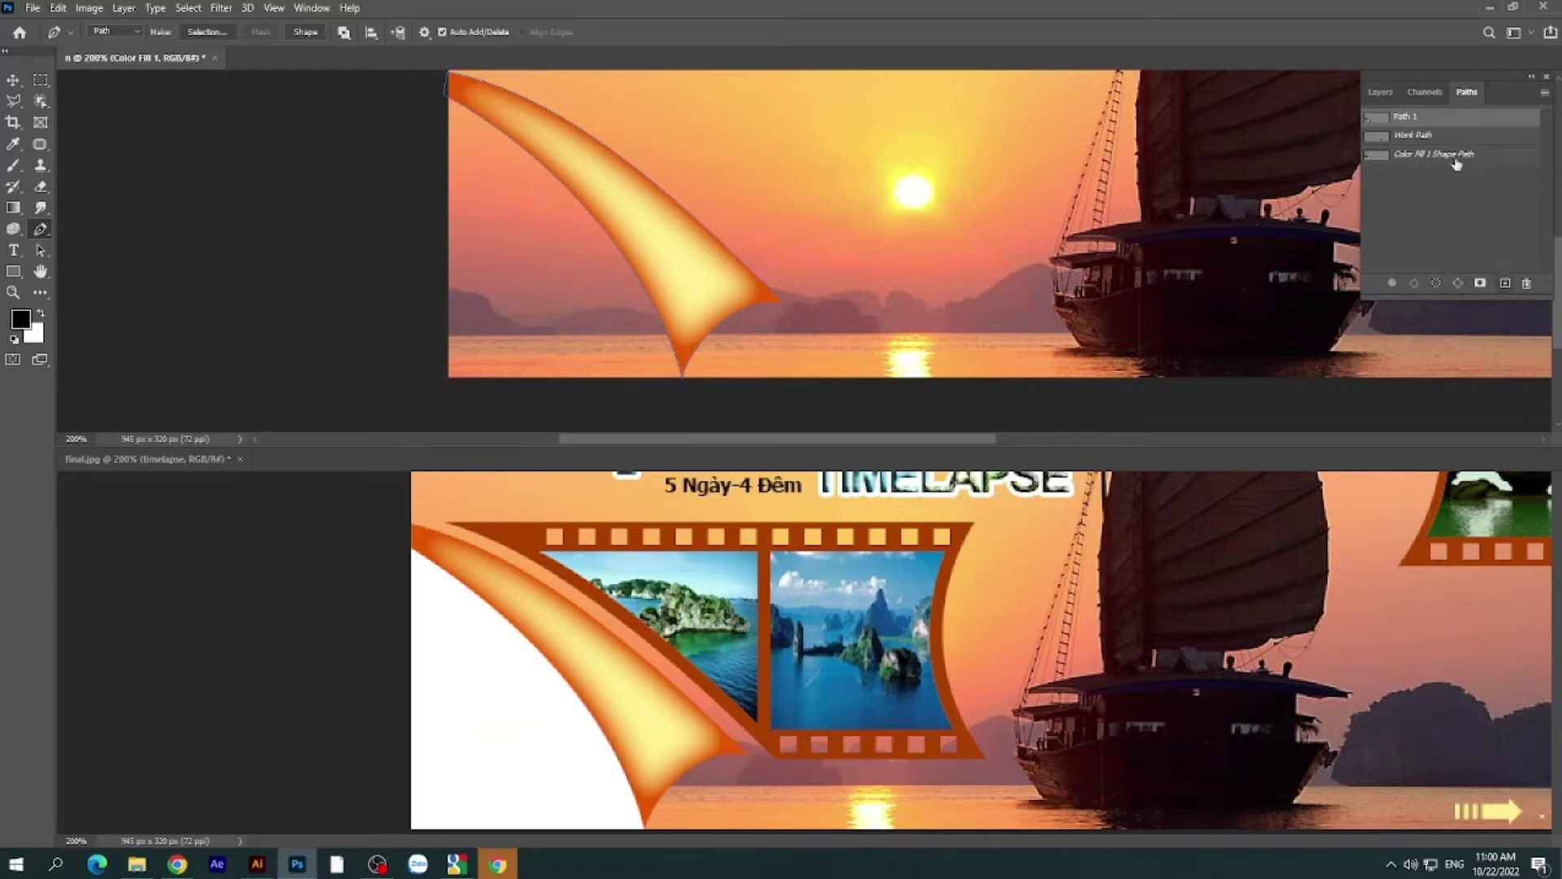
left_click(1506, 284)
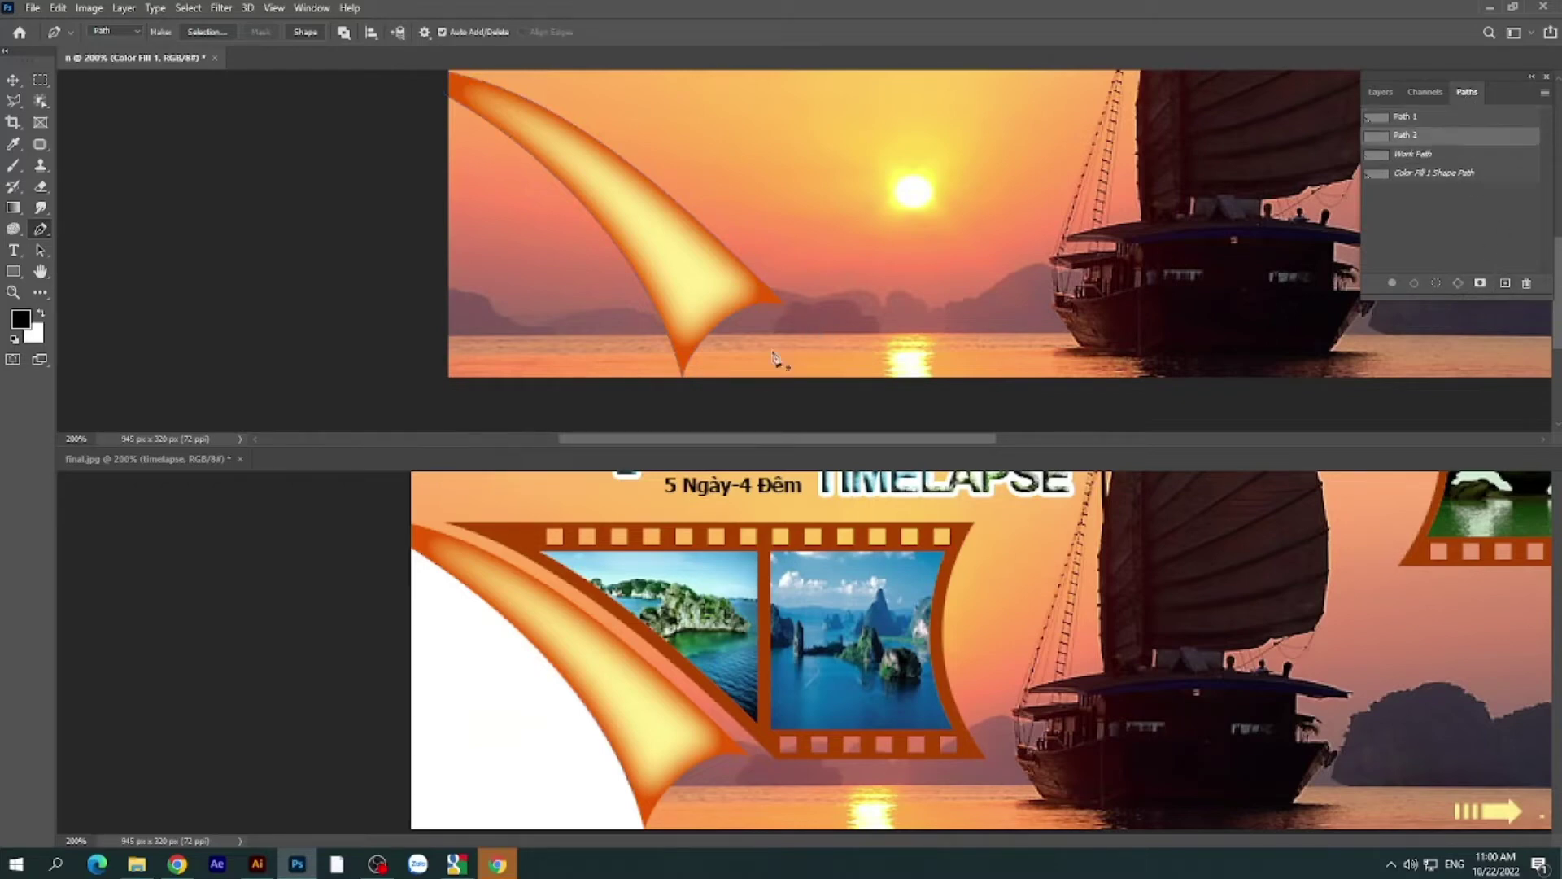
- Trace a closed Path 2 from the curl's tip along its inner edge to the top-left and bottom-left corners
left_click(680, 384)
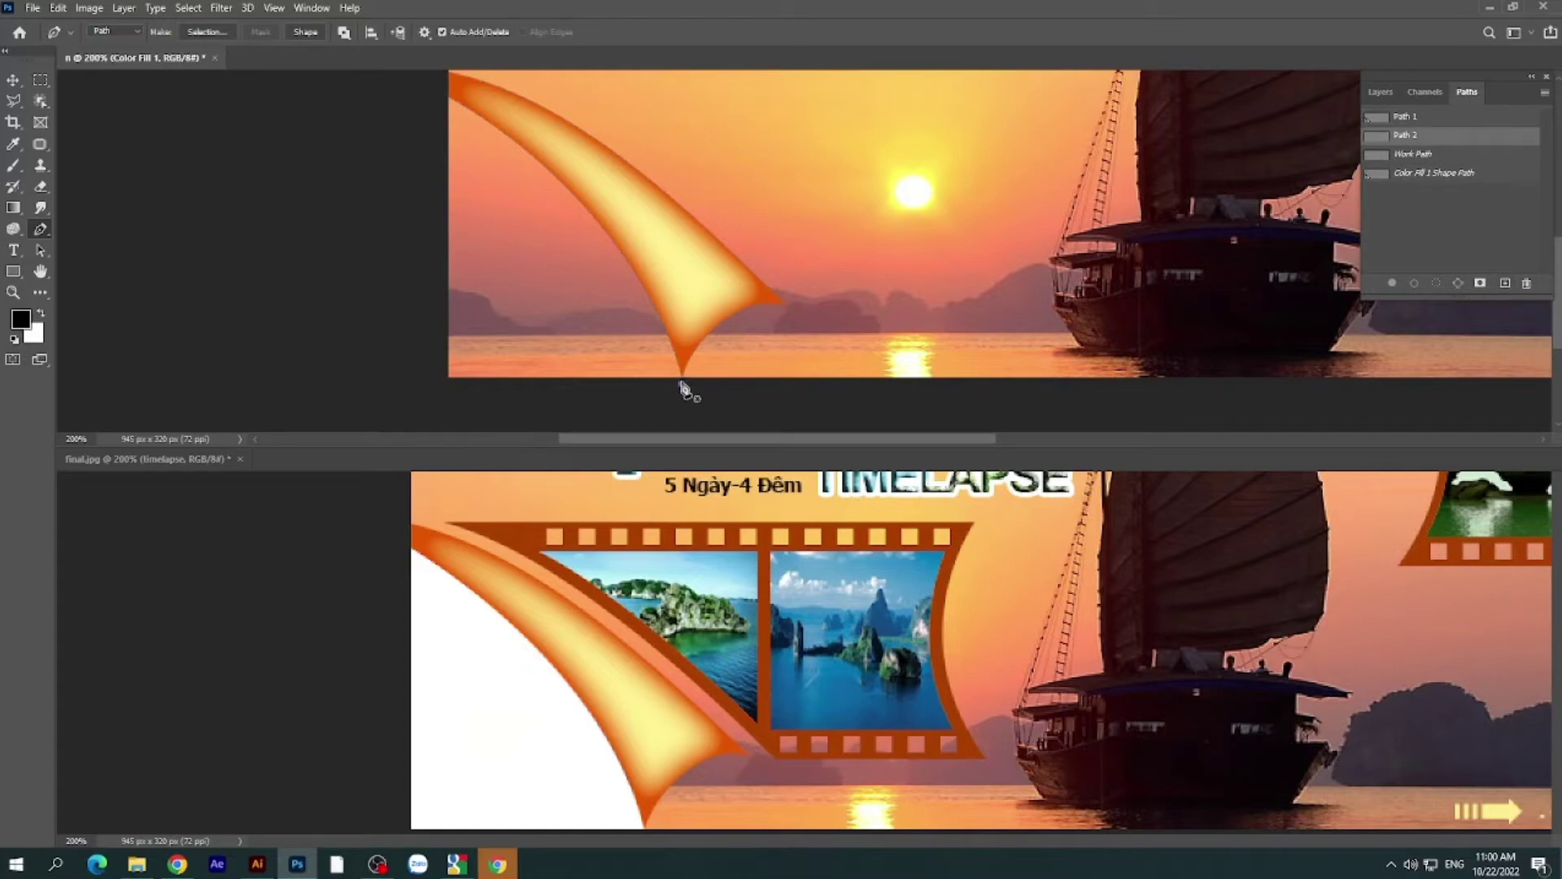
left_click(687, 333)
left_click(604, 185)
left_click(498, 104)
left_click(440, 84)
left_click(440, 382)
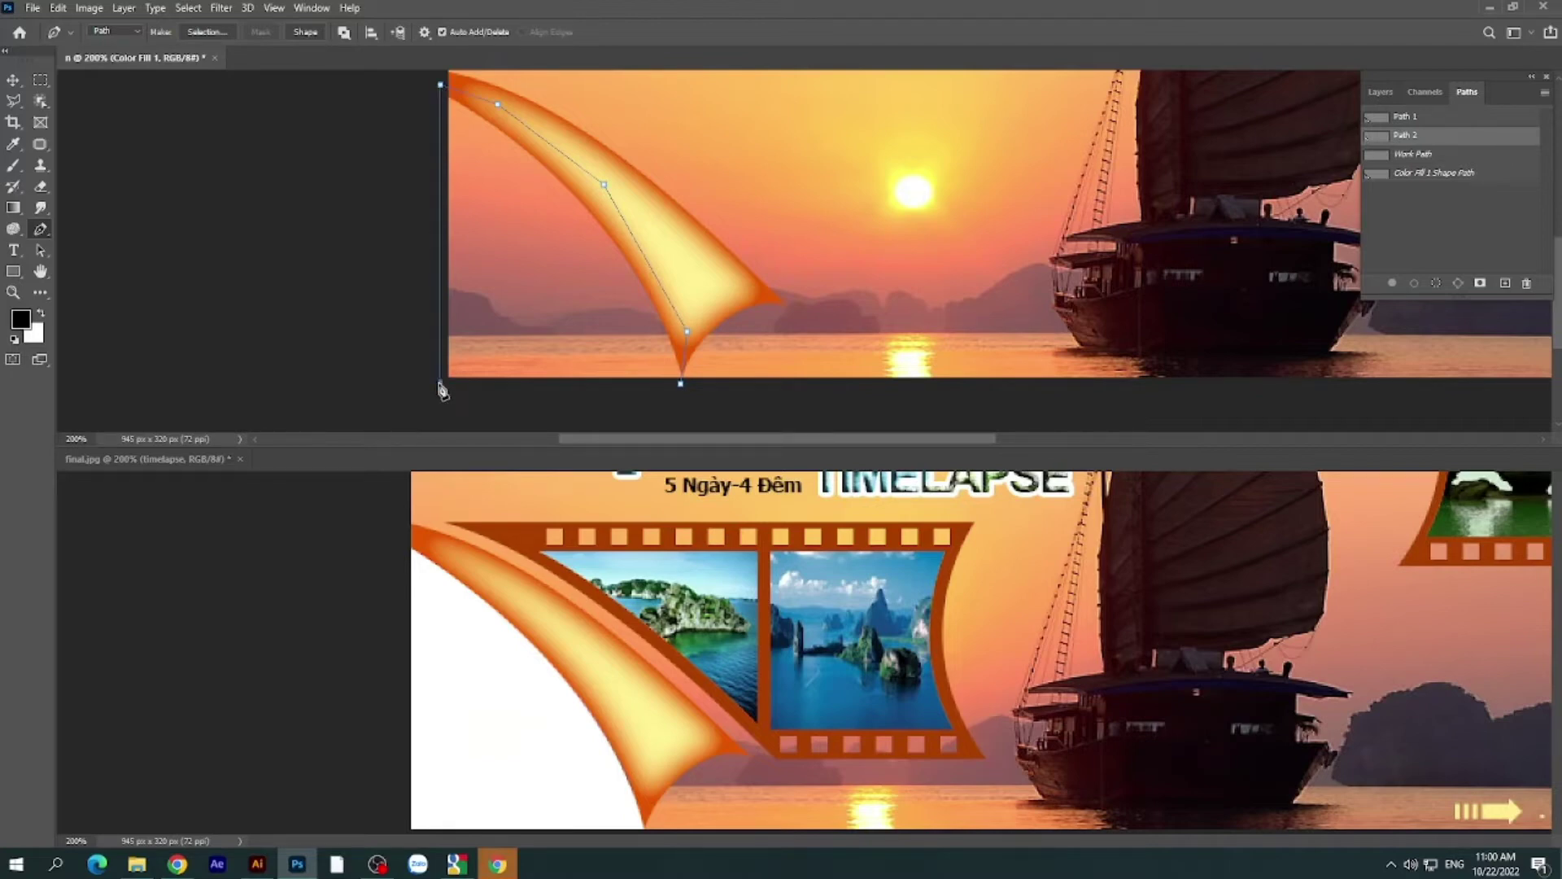
left_click(681, 383)
- Switch to whole-path selection and add a new empty layer in the Layers list
left_click(43, 251)
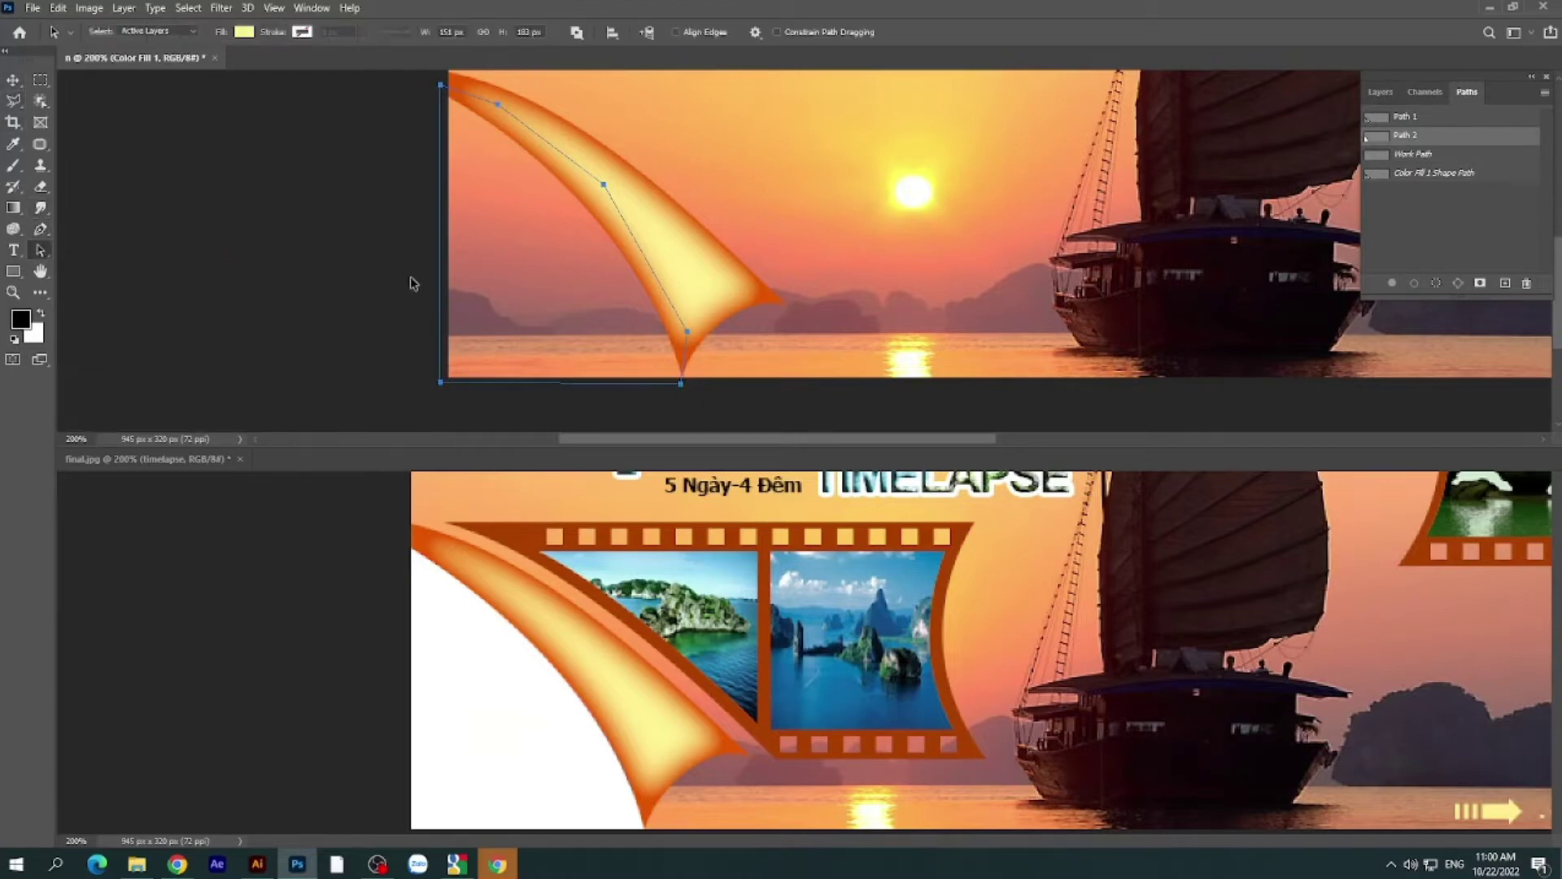
left_click(1381, 91)
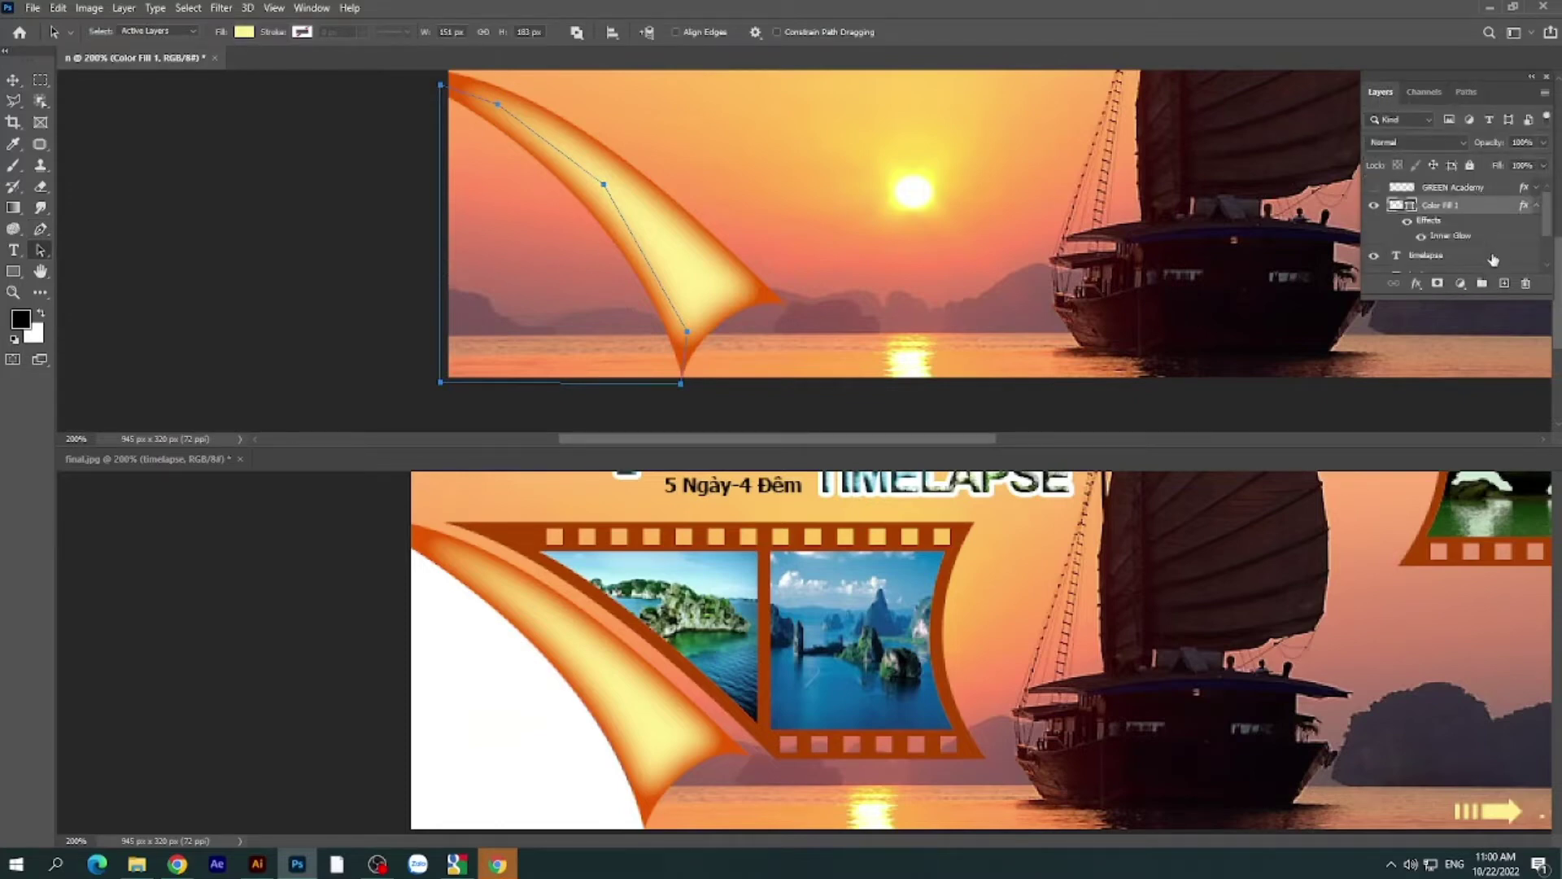
left_click(1504, 284)
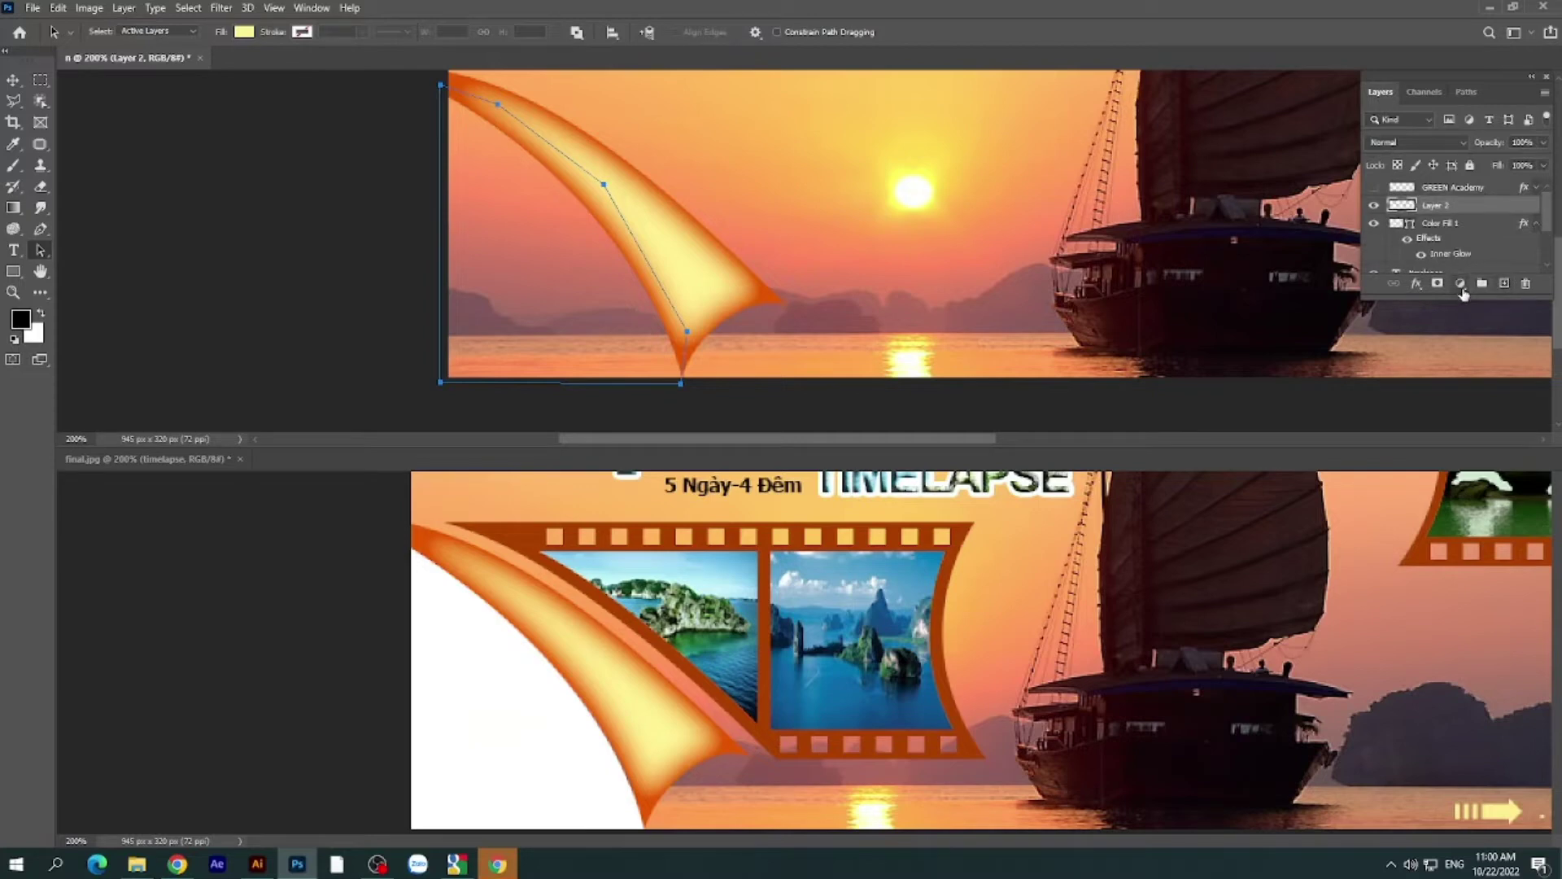
- Add a white Solid Color fill layer, Color Fill 2, to the left of the curl
left_click(1461, 284)
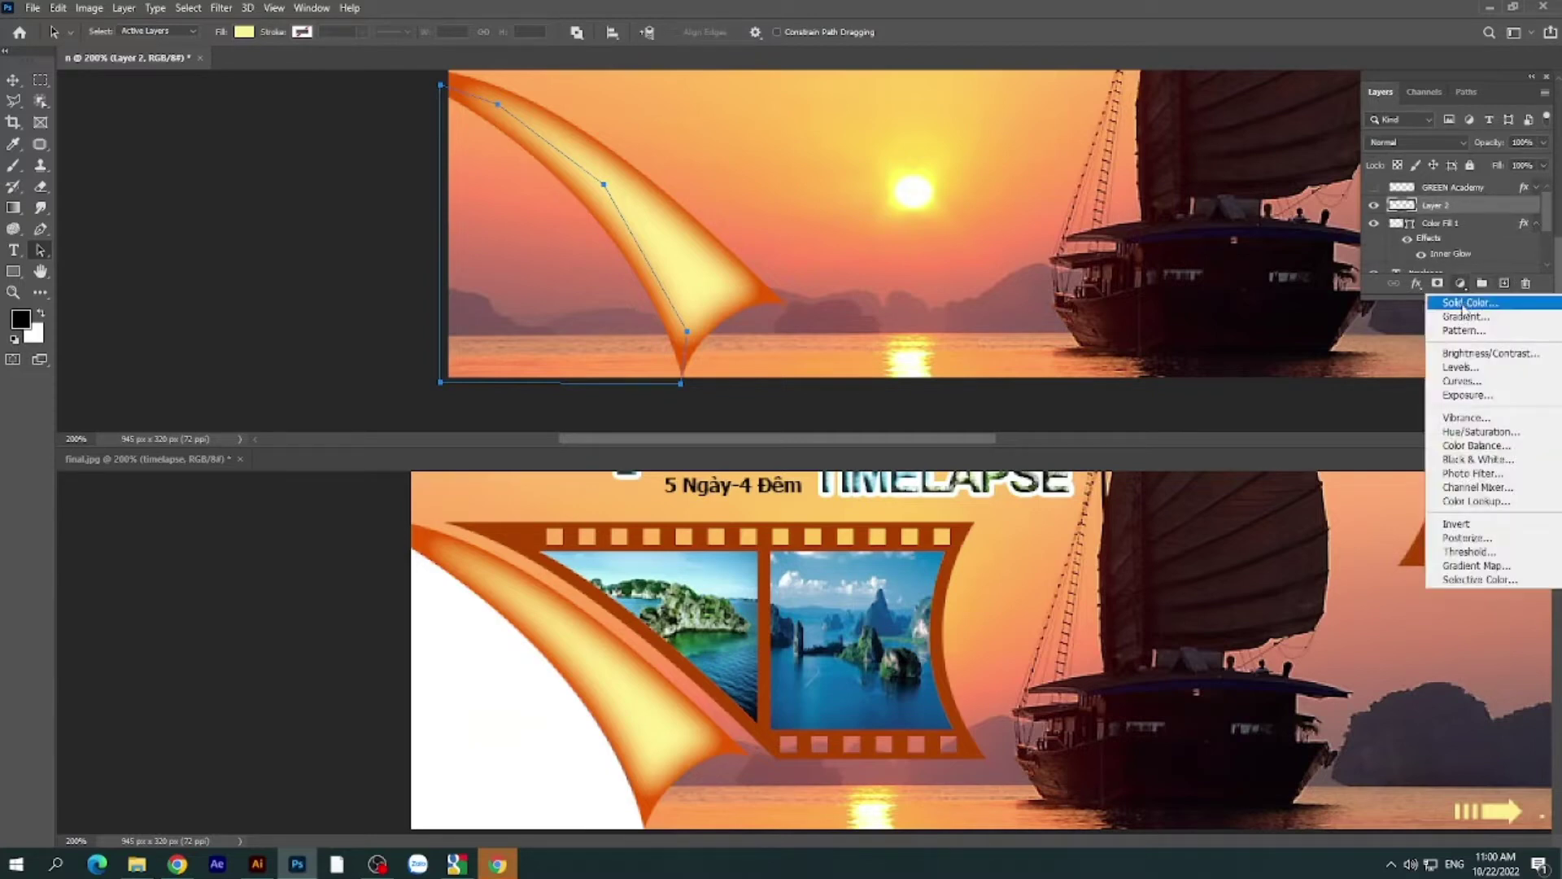
left_click(1464, 305)
left_click(488, 700)
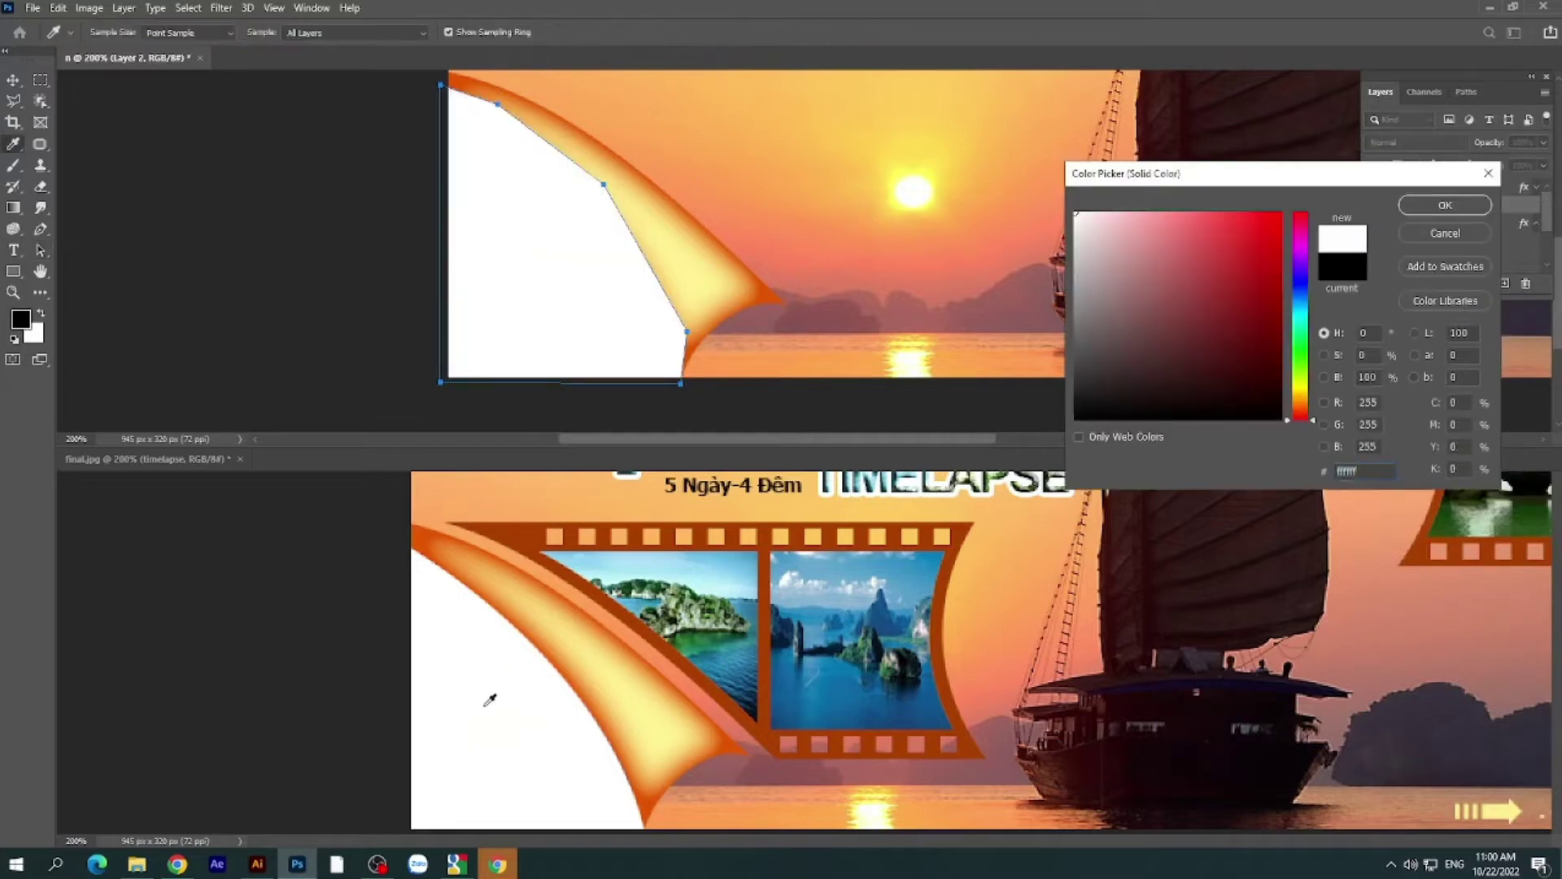
left_click(1445, 205)
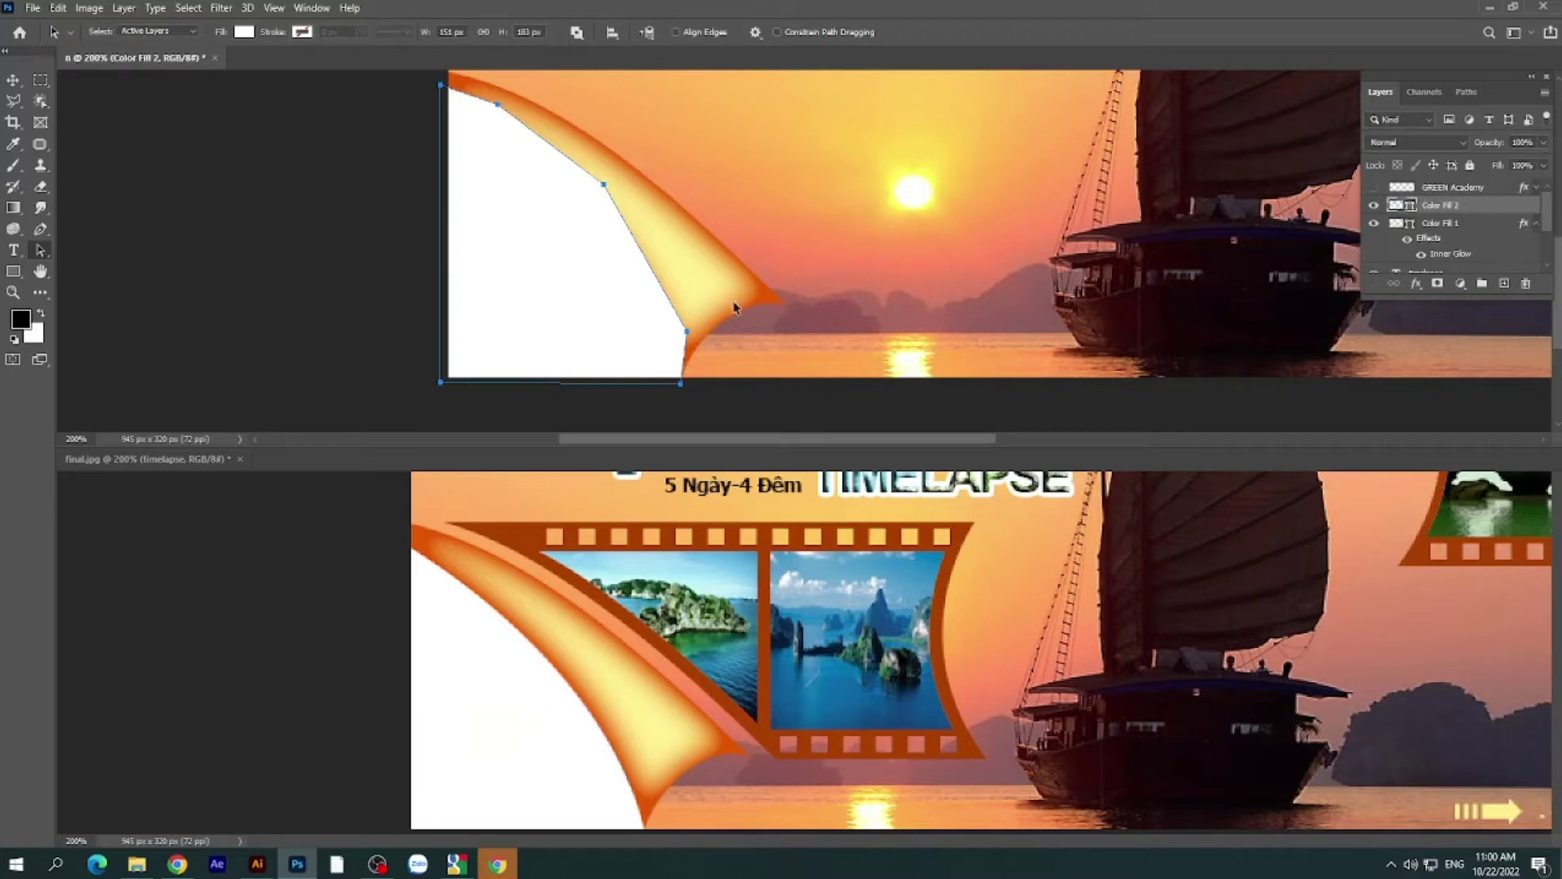
- Label Color Fill 1 yellow and move Color Fill 2 beneath it
left_click(1536, 225)
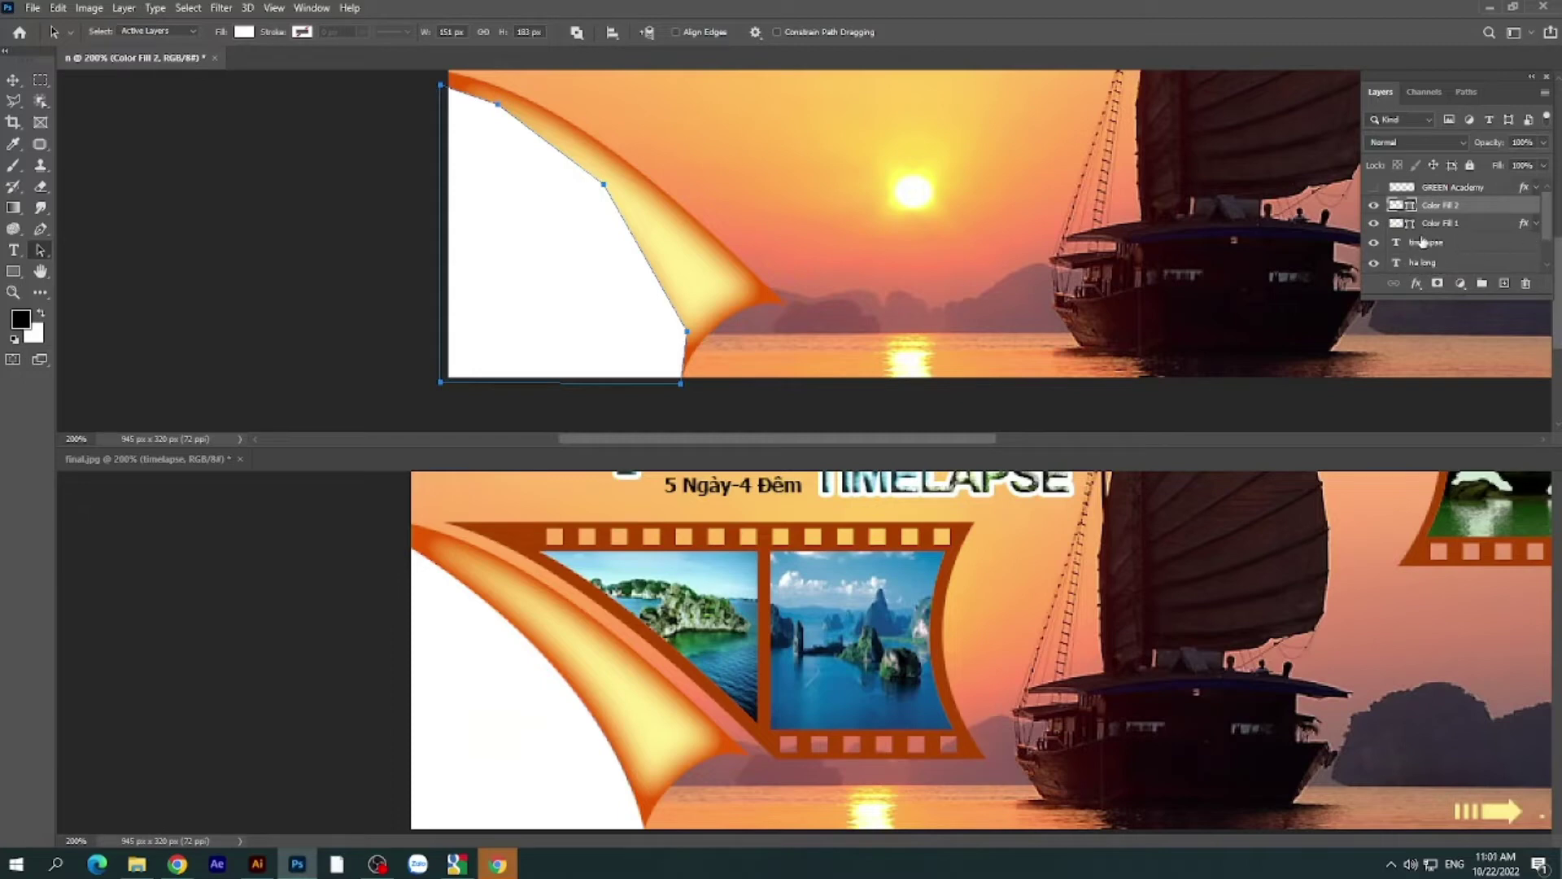
left_click_drag(1461, 299, 1459, 323)
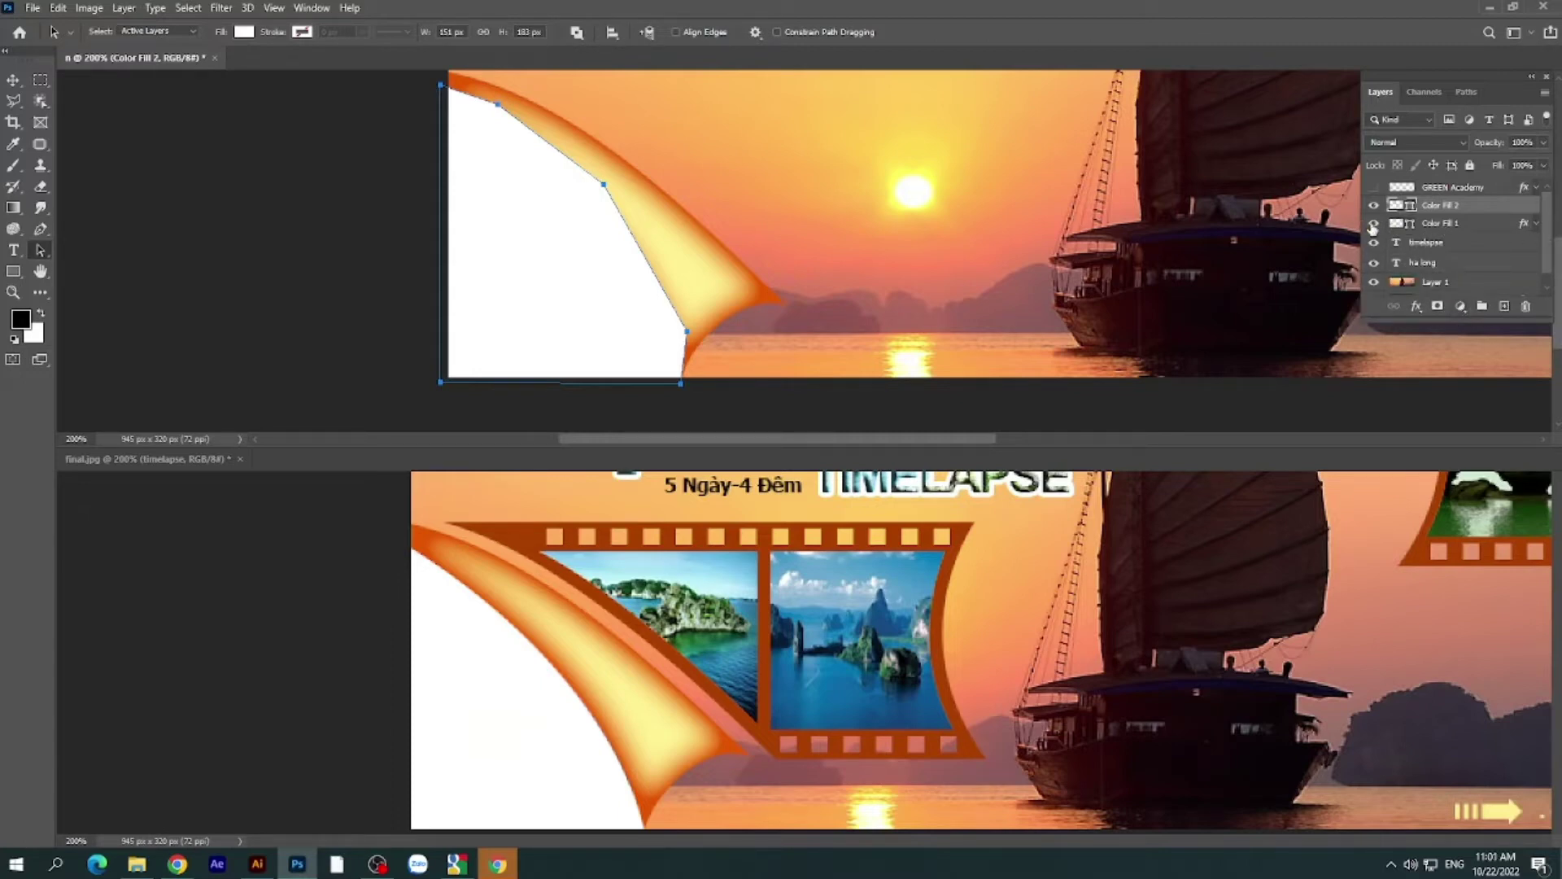
left_click(1463, 224)
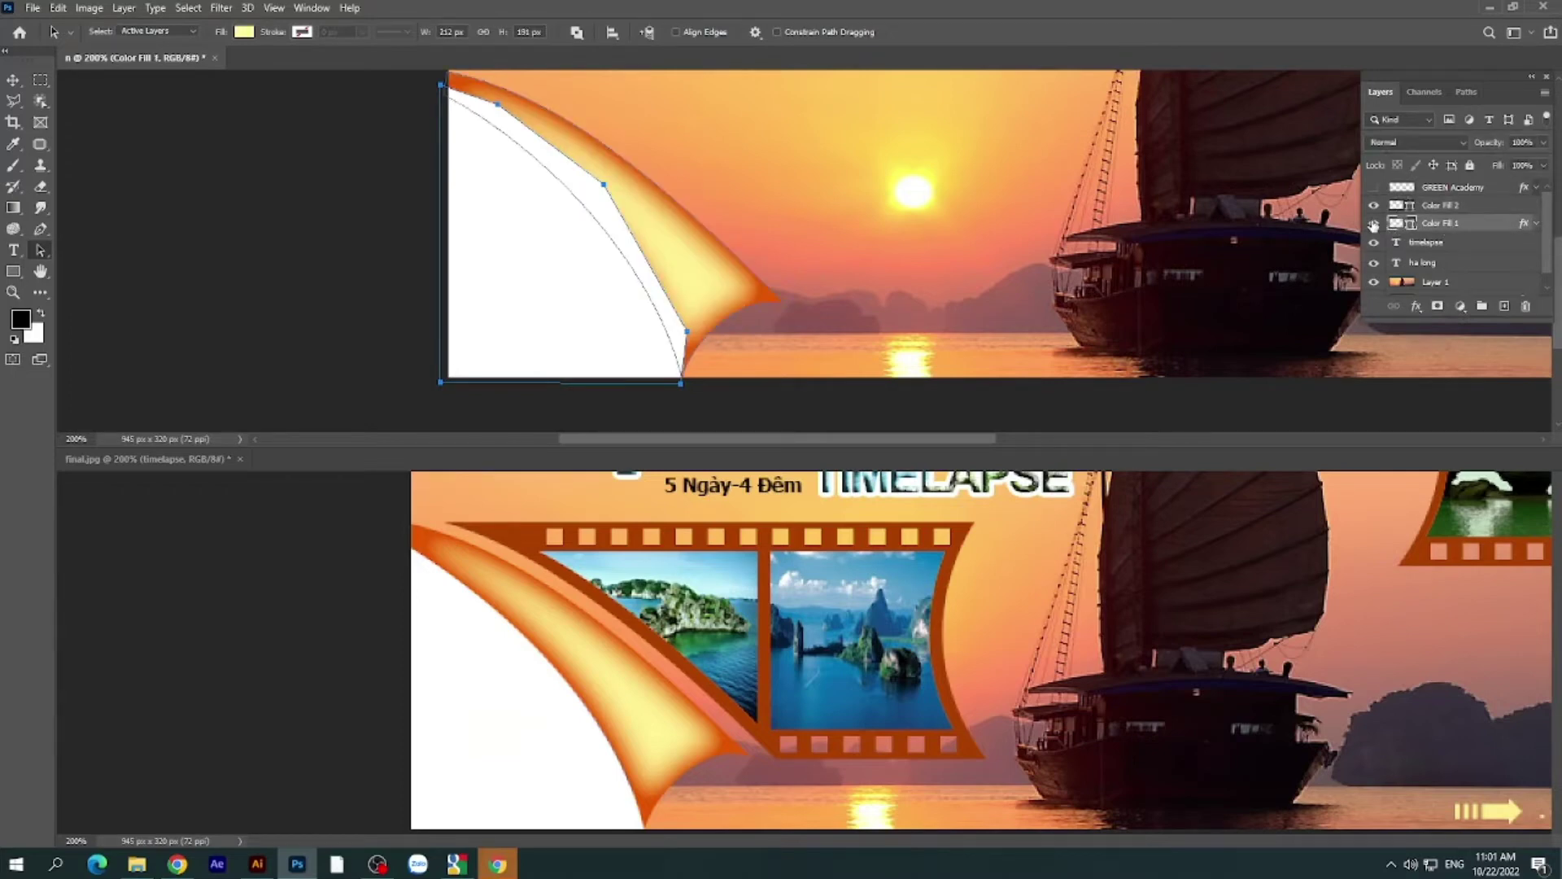
right_click(1374, 226)
left_click(1403, 309)
left_click(1384, 208)
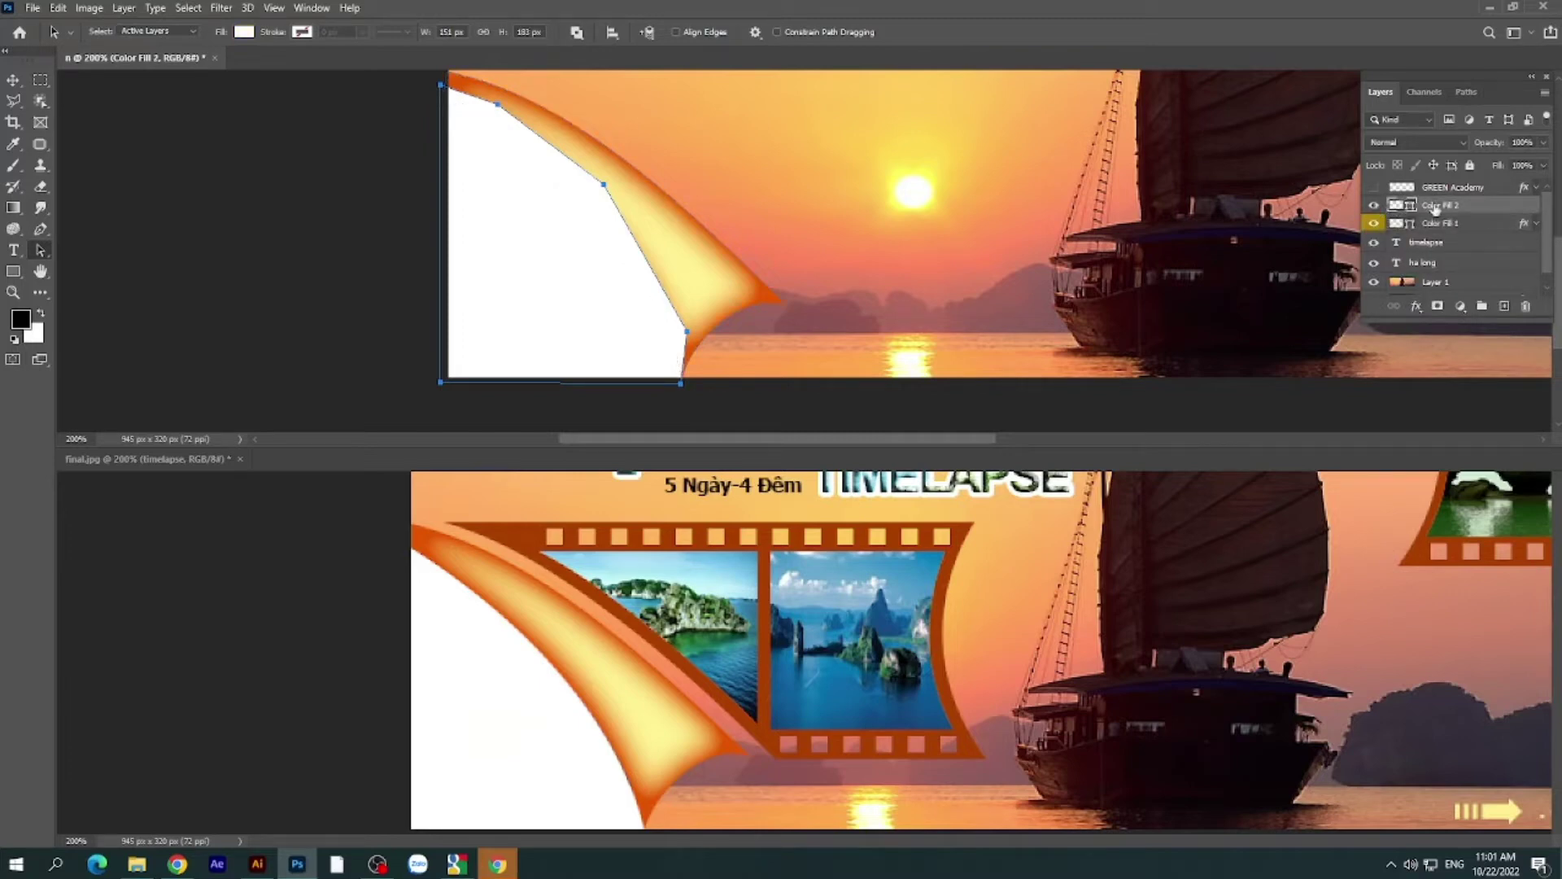
left_click_drag(1477, 211, 1470, 240)
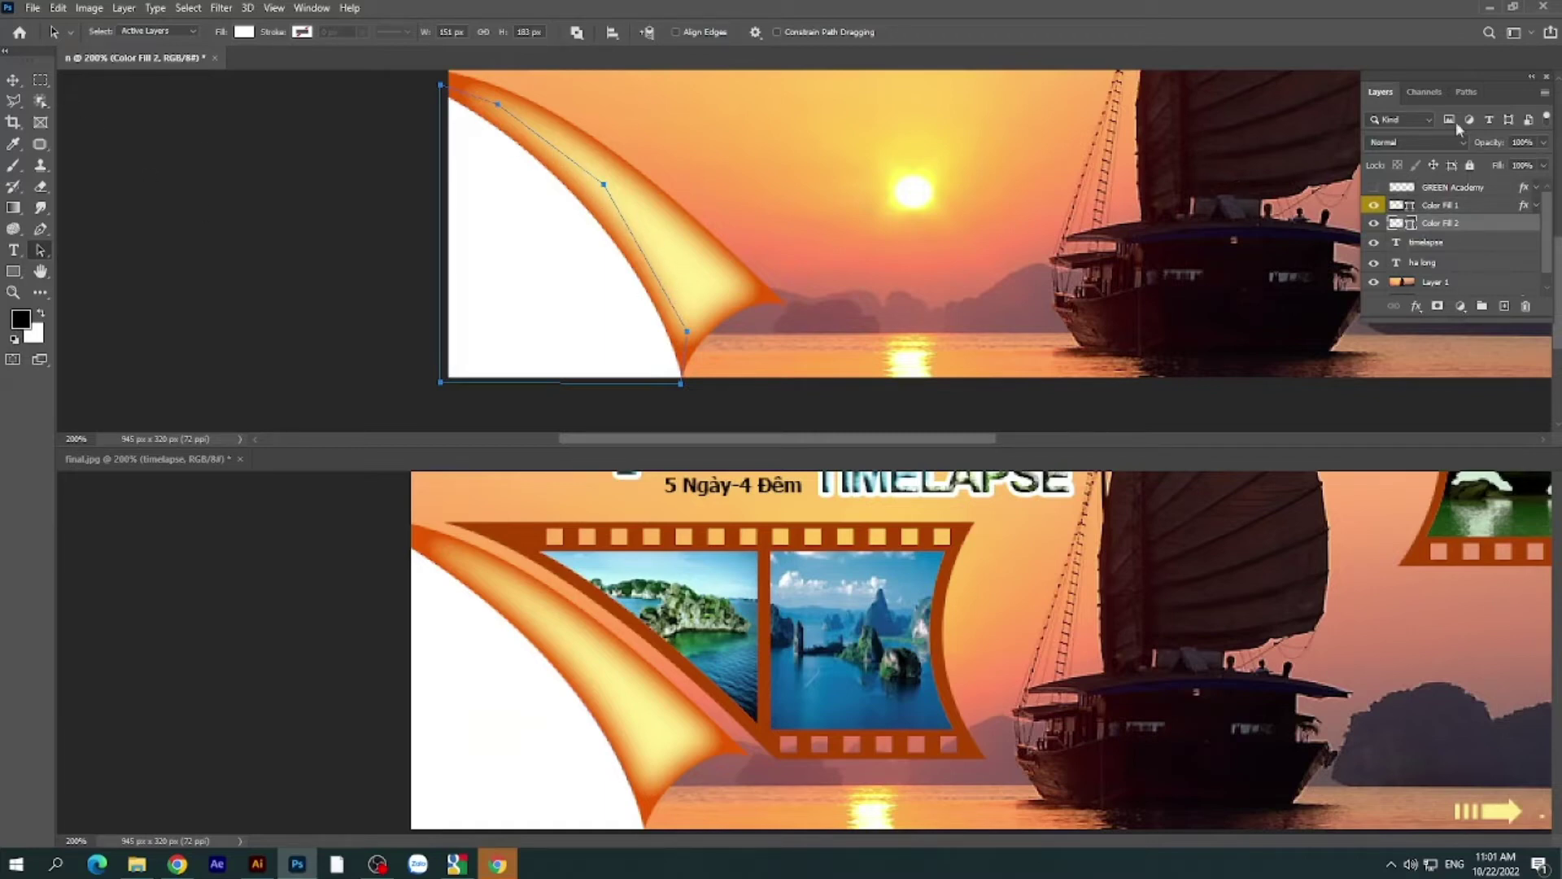
- Deselect the paths in the Paths panel to hide the outline, then return to Layers
left_click(1468, 92)
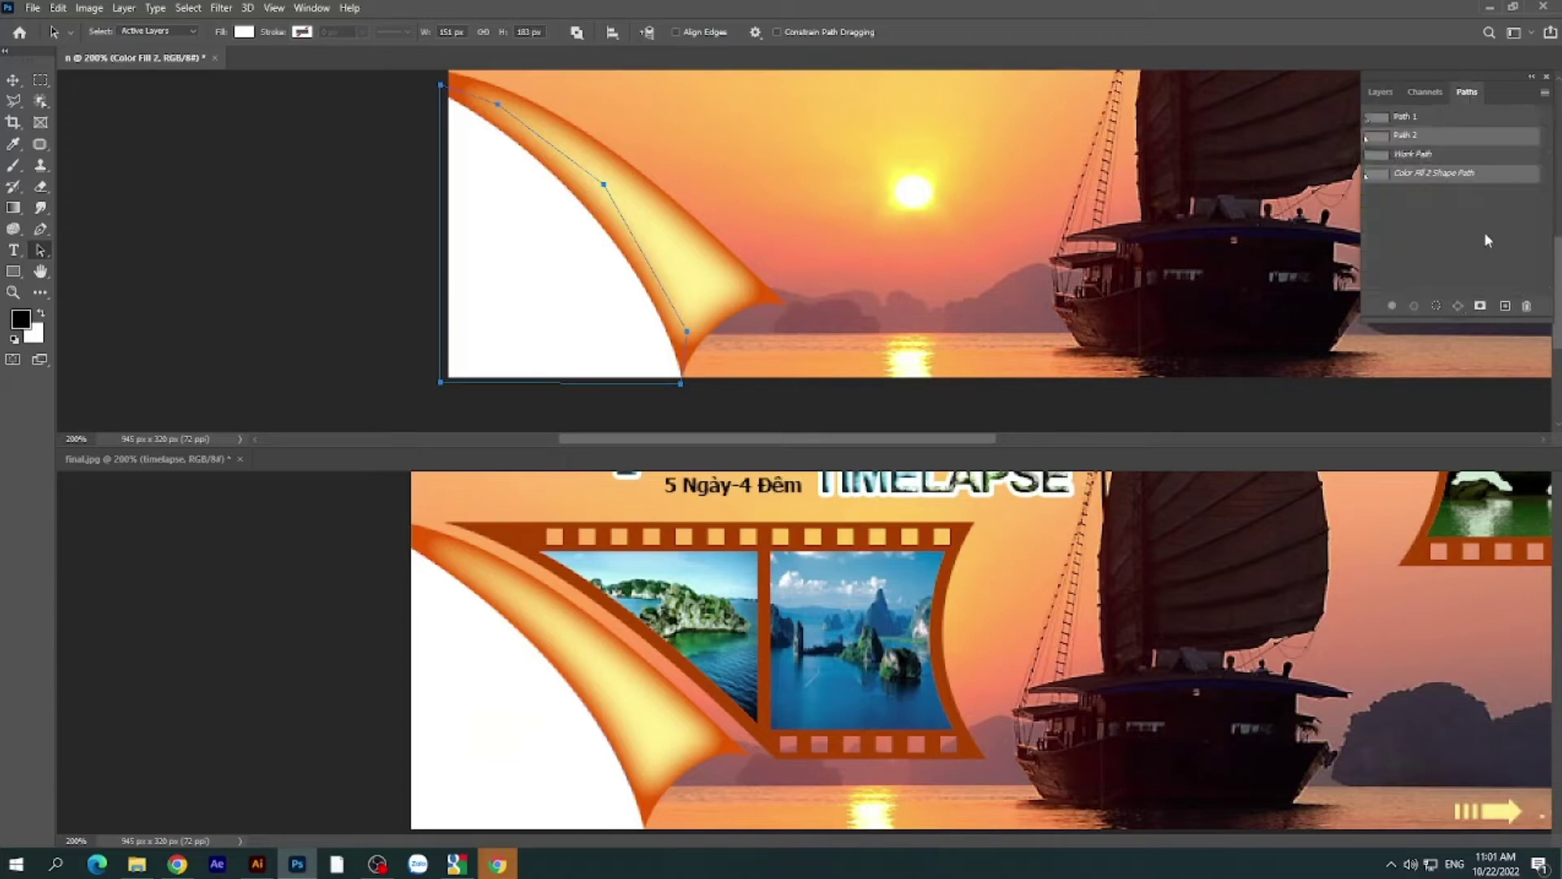
left_click(1459, 236)
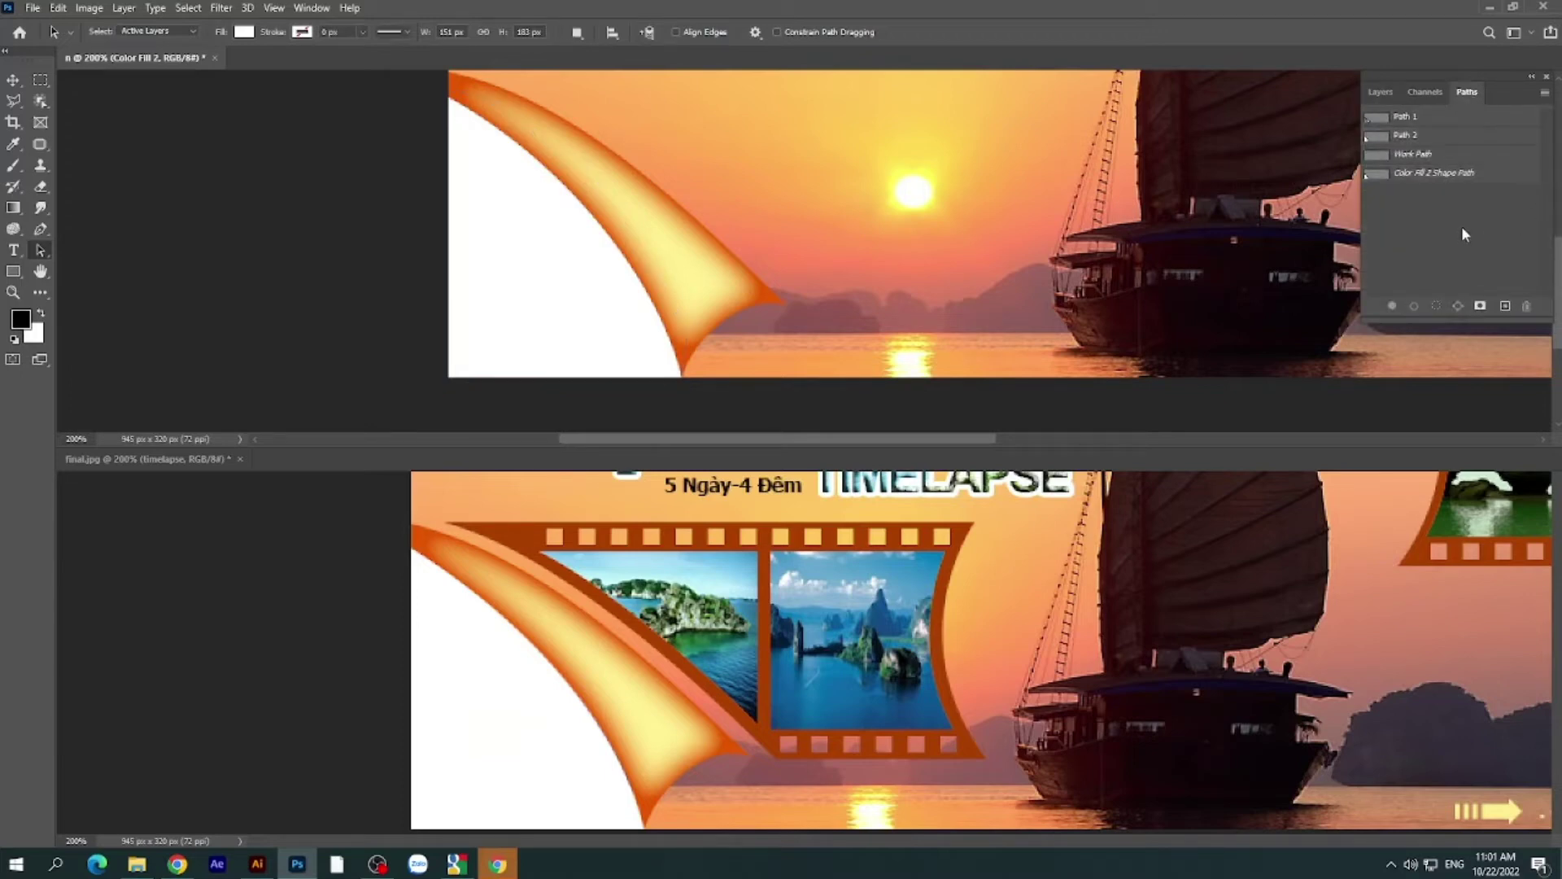
left_click(1387, 92)
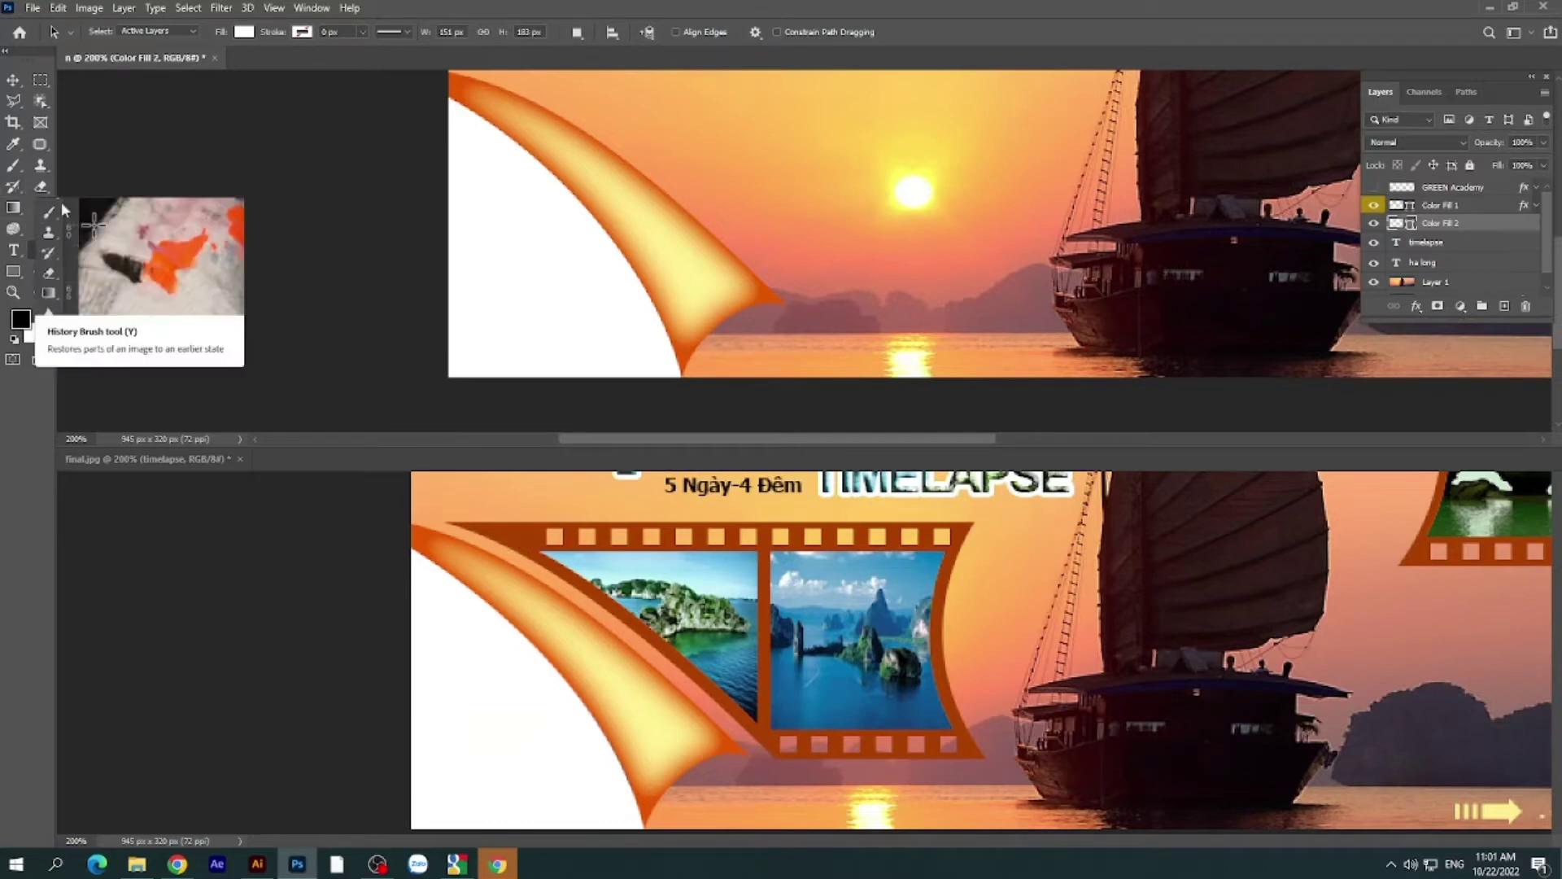
- Create a new Path 2 in final.jpg and trace the film strip's outline with curved corners
left_click(40, 229)
left_click(1466, 92)
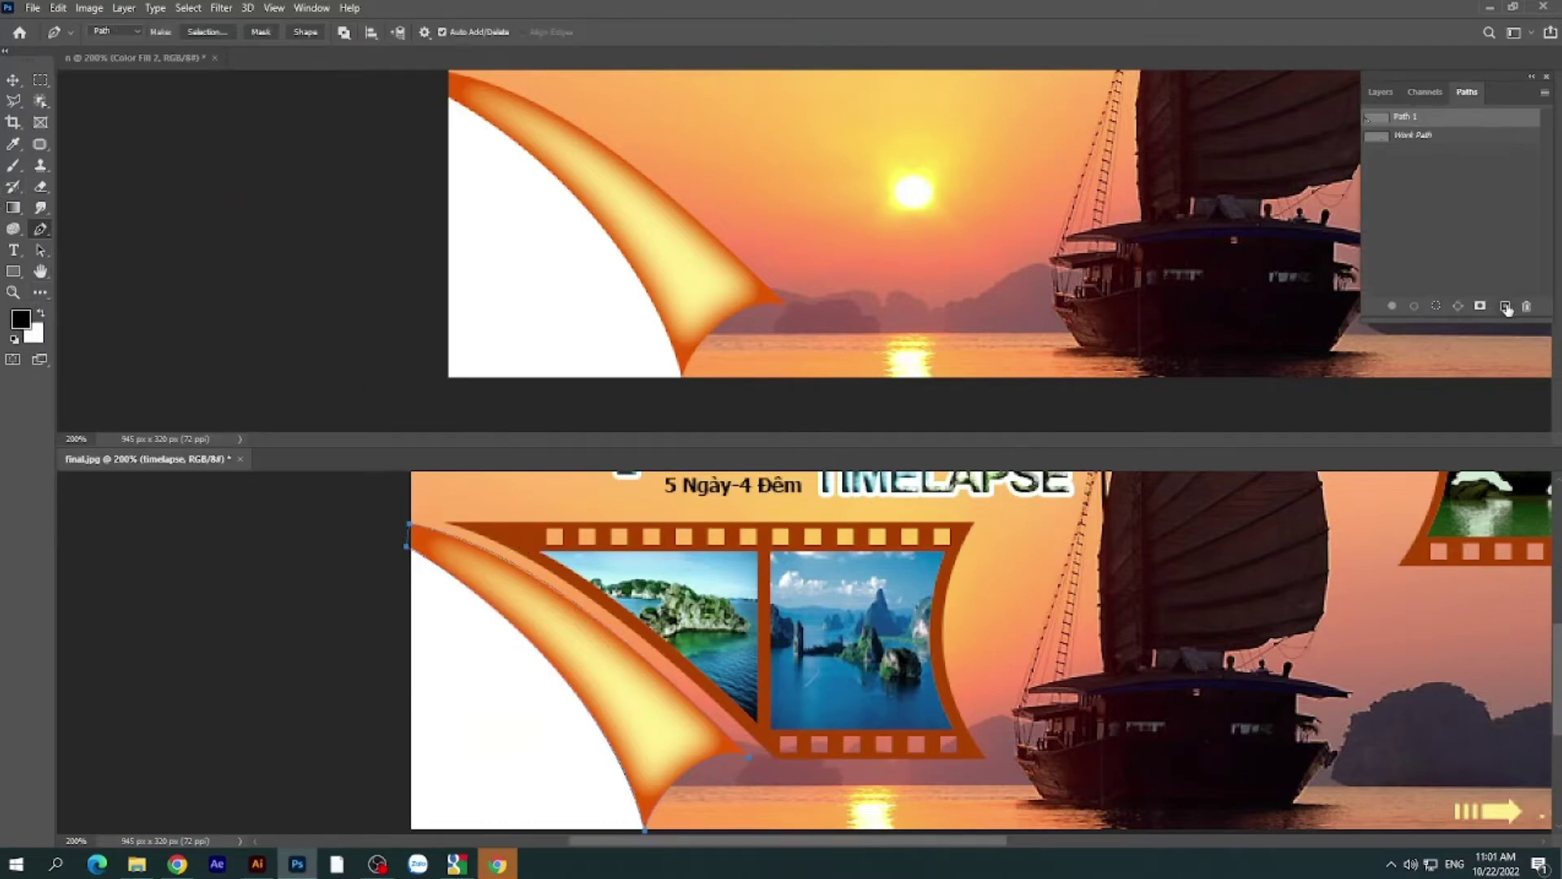
left_click_drag(1449, 133, 1505, 306)
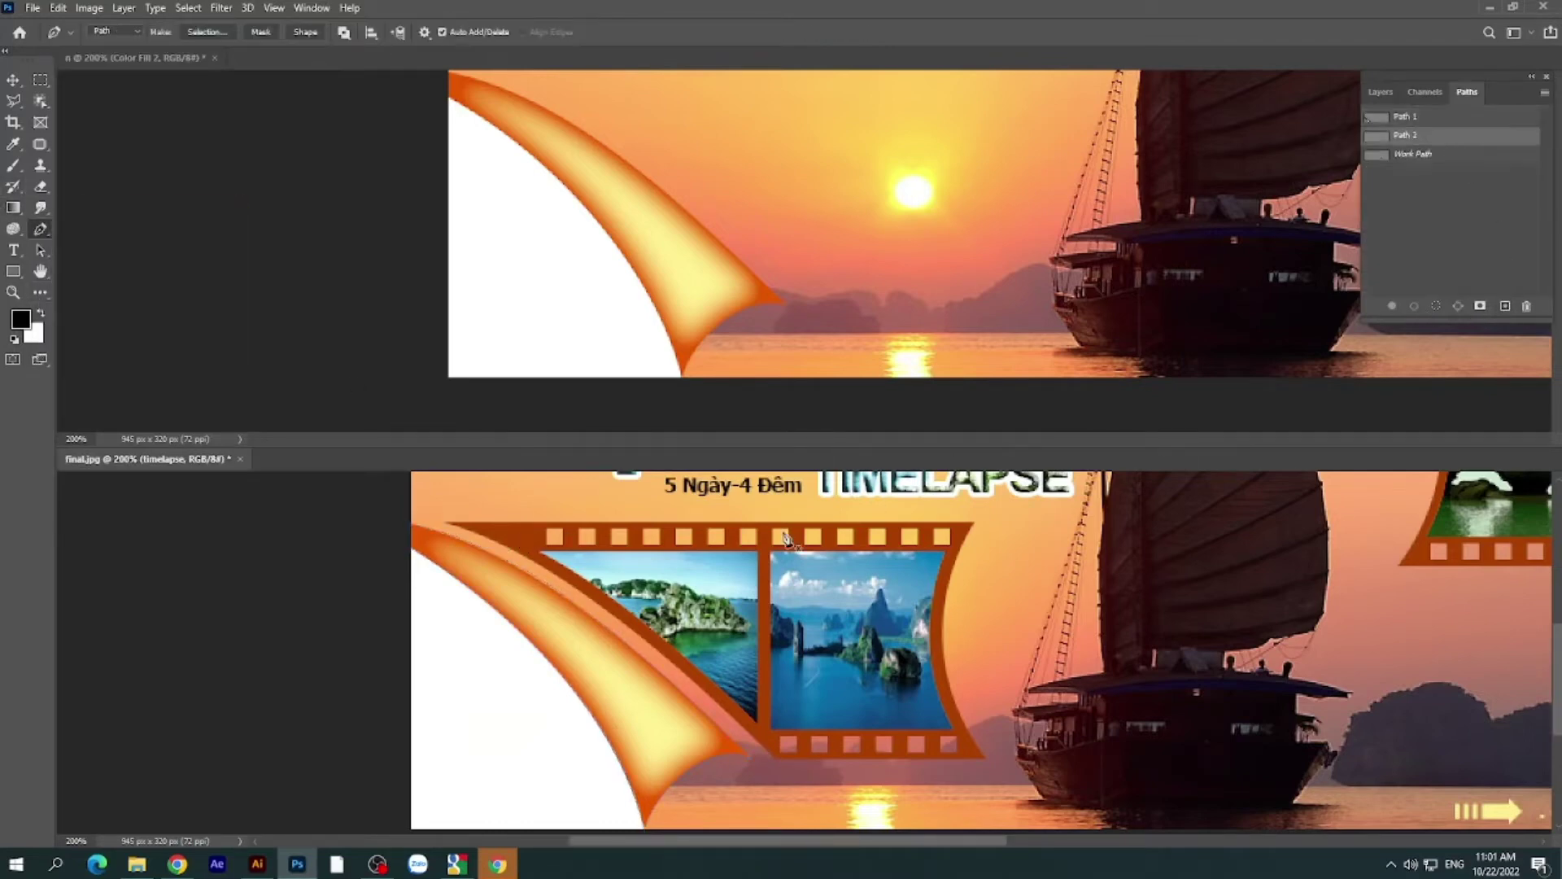
left_click(445, 522)
left_click(974, 522)
left_click_drag(1060, 578, 1055, 556)
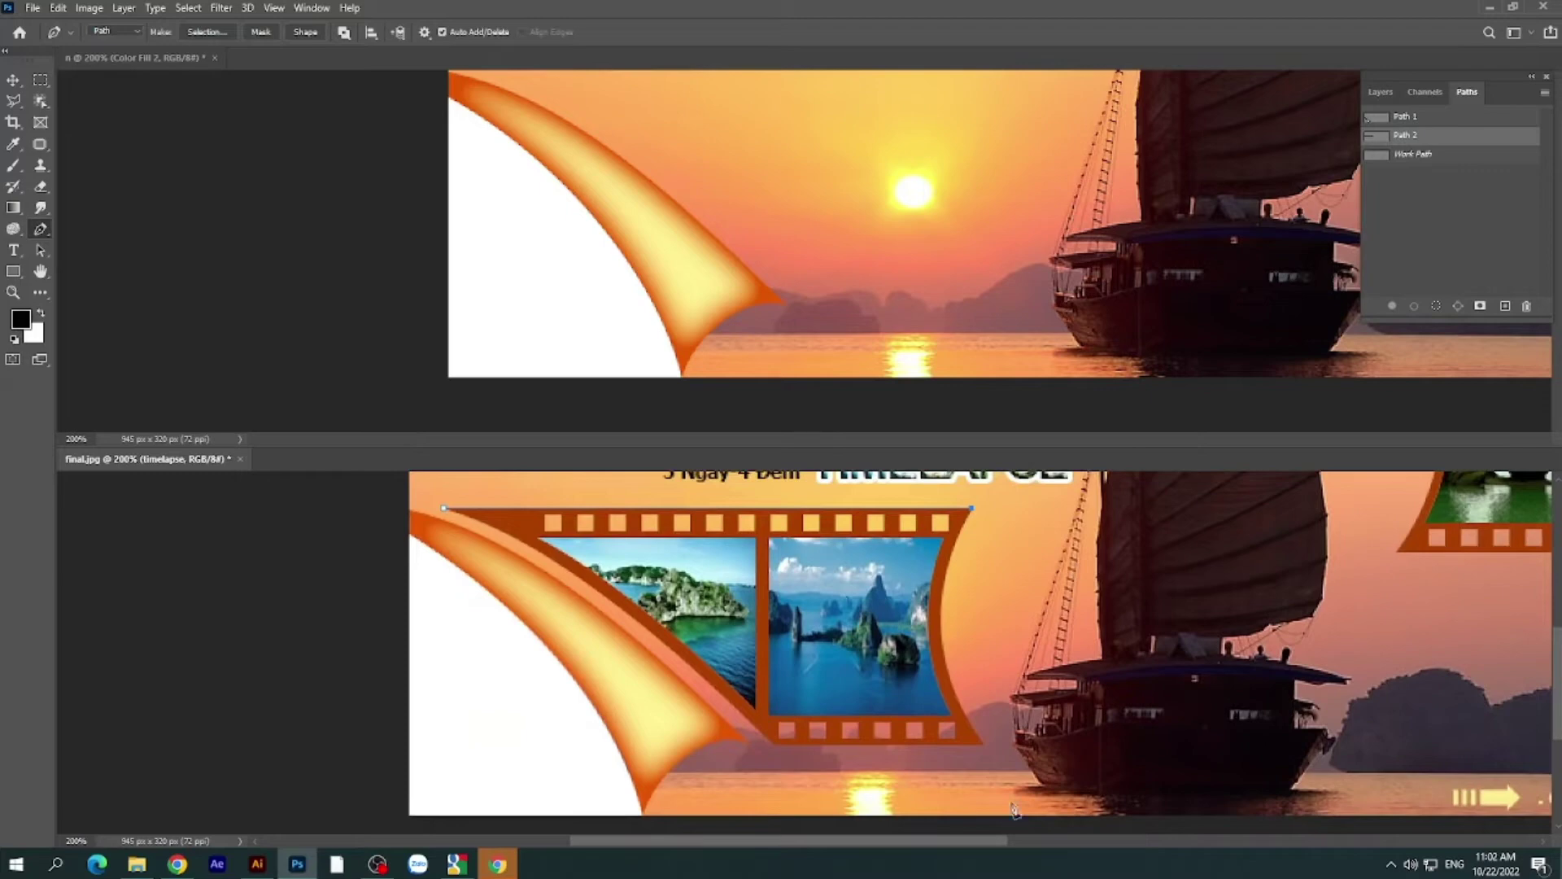
mouse_move(987, 747)
left_mouse_down()
mouse_move(1060, 820)
mouse_move(1075, 805)
left_mouse_up()
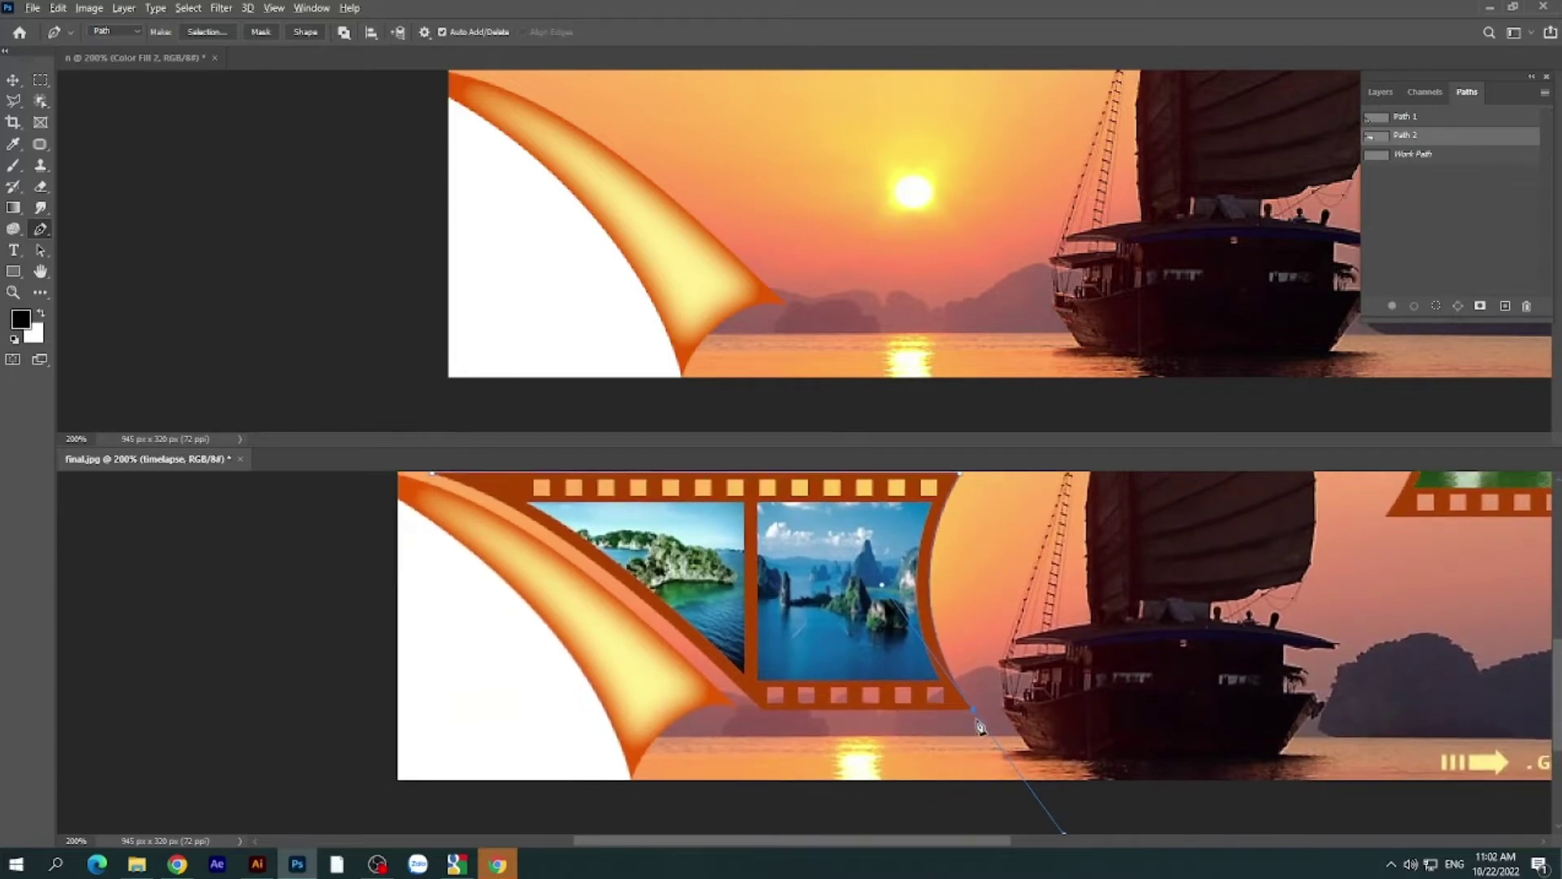
left_click(977, 716)
left_click_drag(760, 728, 979, 747)
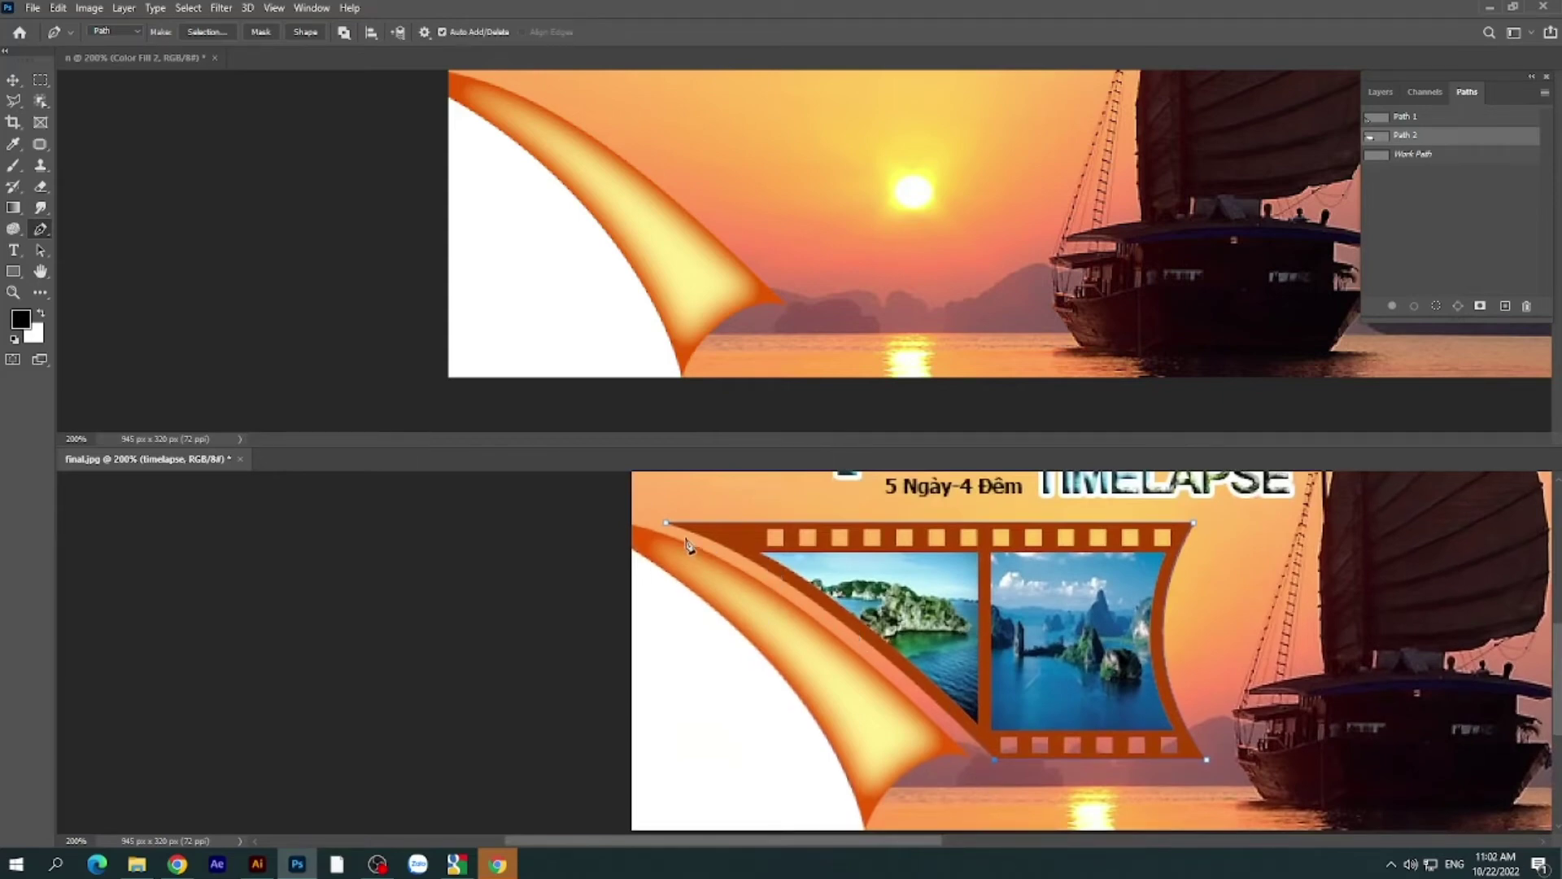
mouse_move(667, 524)
left_mouse_down()
mouse_move(583, 525)
mouse_move(529, 495)
left_mouse_up()
mouse_move(962, 617)
left_mouse_down()
mouse_move(806, 604)
mouse_move(803, 617)
left_mouse_up()
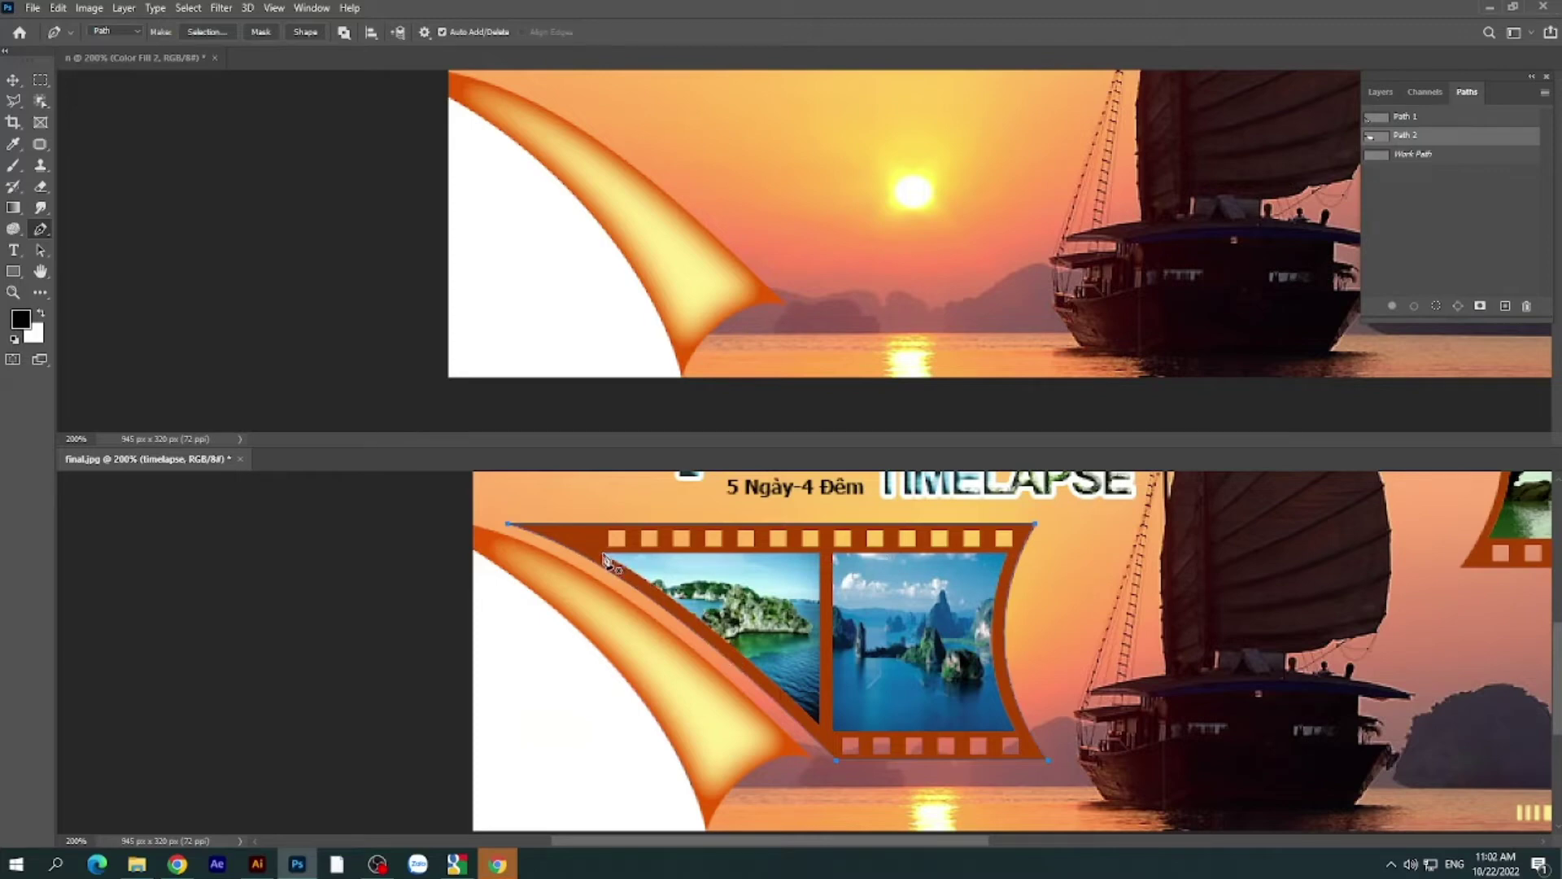
- Outline the left photo frame's edges with Pen points, closing the shape at its start
left_click(821, 556)
left_click(819, 727)
left_click(606, 561)
left_click_drag(779, 632, 736, 620)
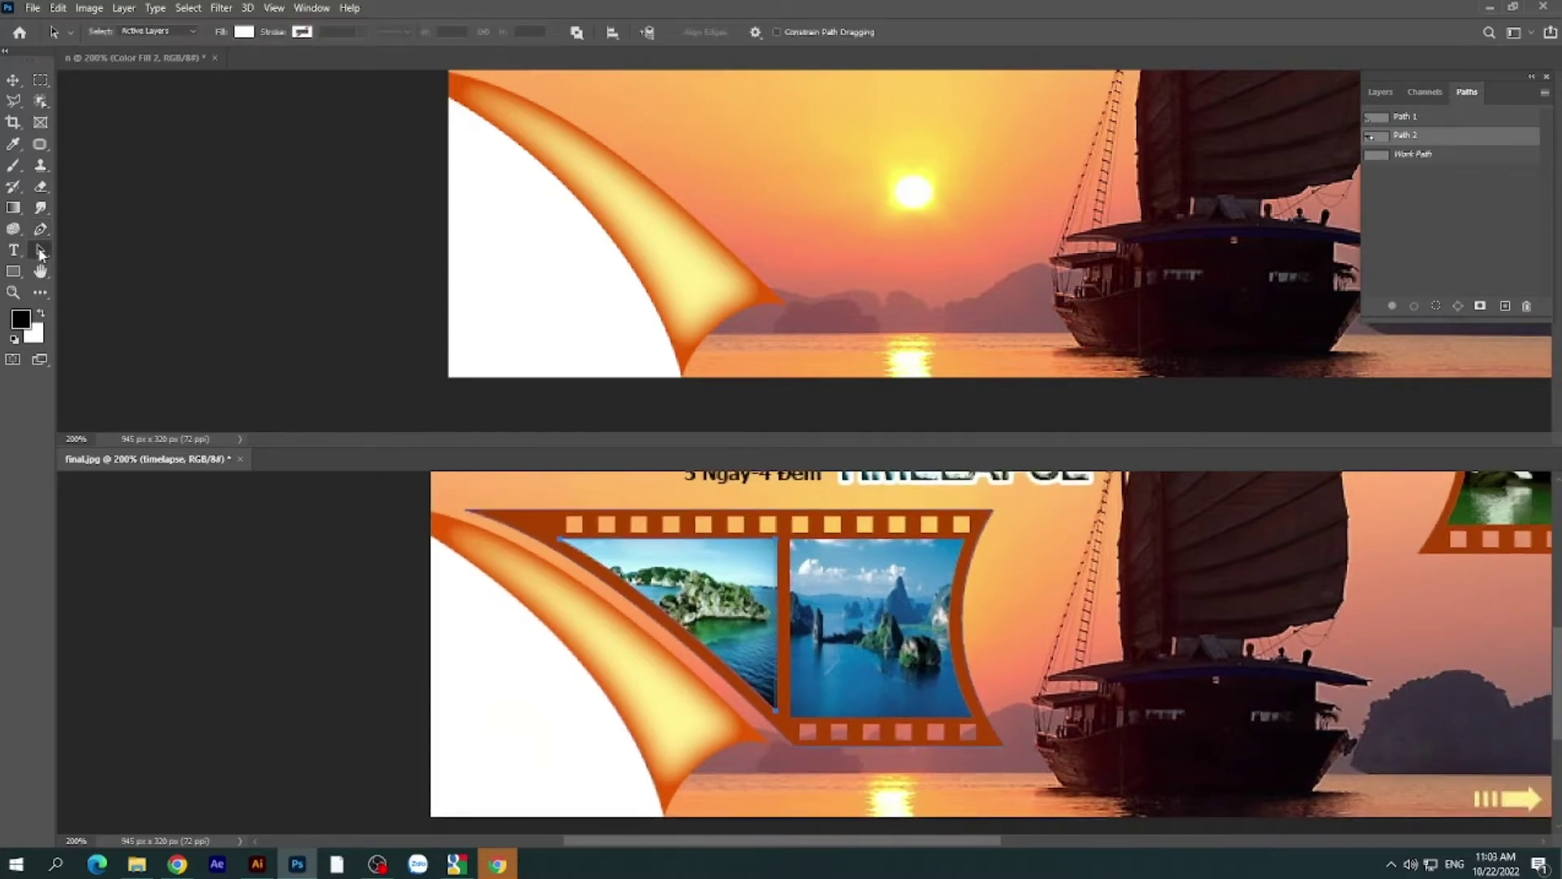
- Switch to the Direct Selection Tool and select the left photo frame's path outline
left_click_drag(41, 252, 73, 256)
right_click(46, 254)
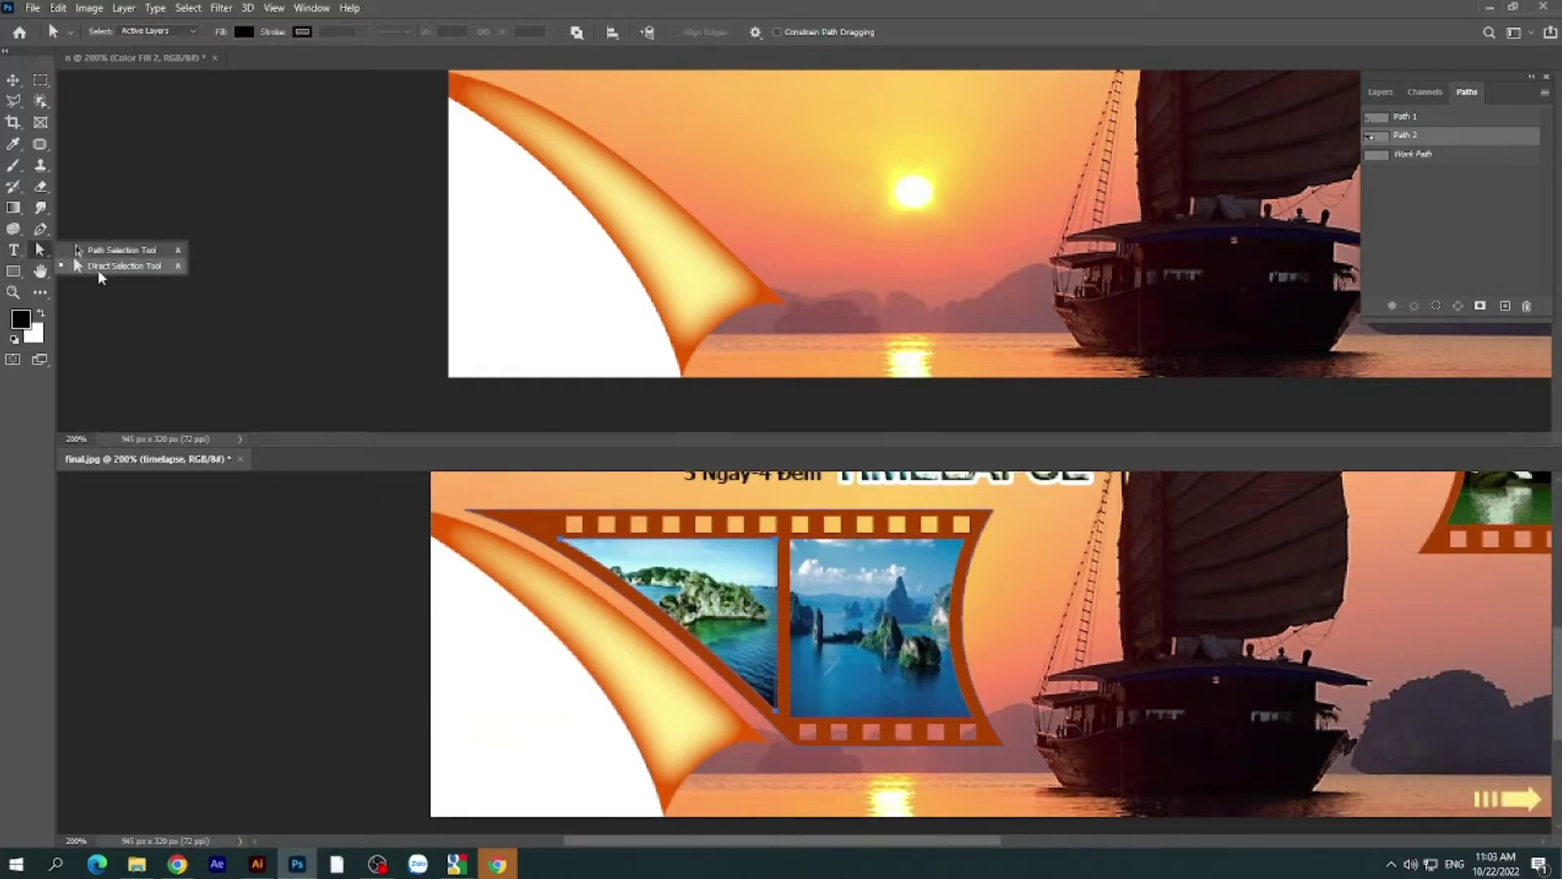
left_click(98, 270)
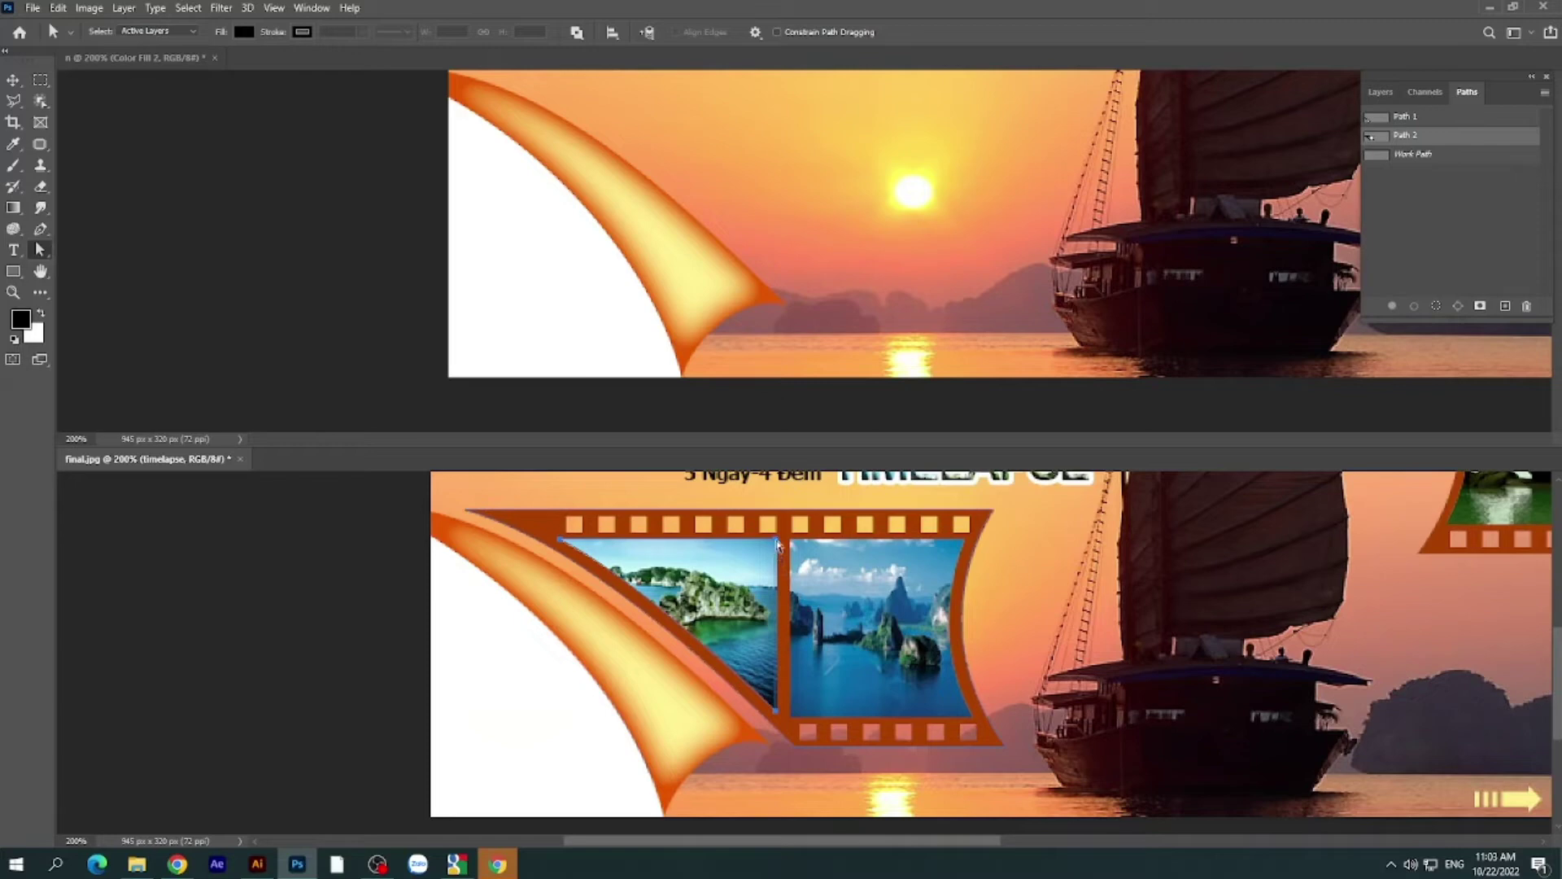
left_click(776, 713)
- Return to the standard Pen and add points at the right photo's bottom-right corner and right edge
left_click(40, 231)
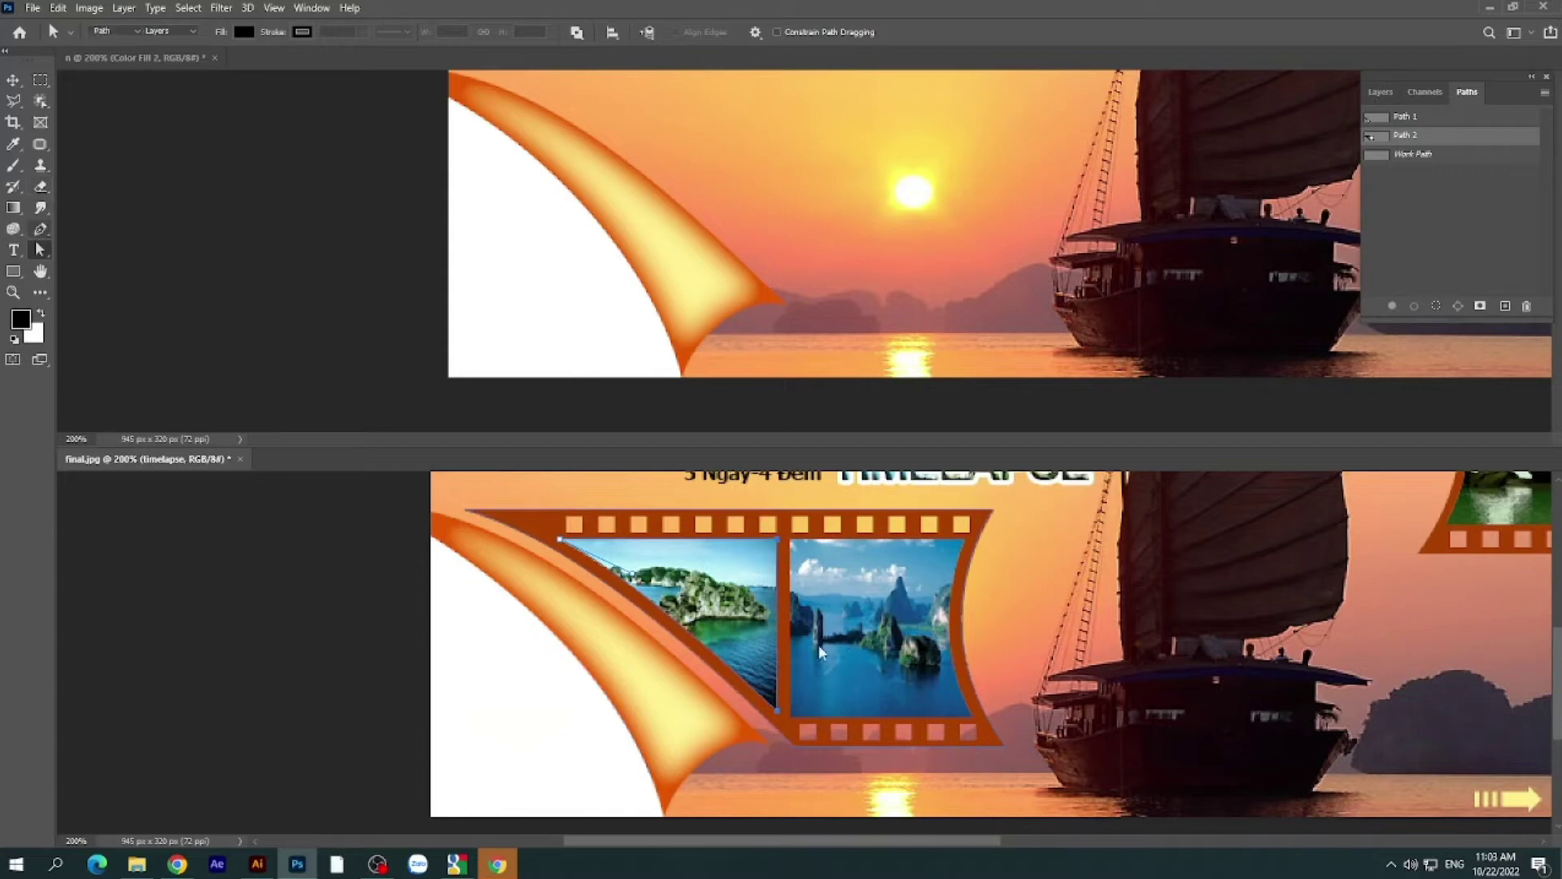
left_click(40, 228)
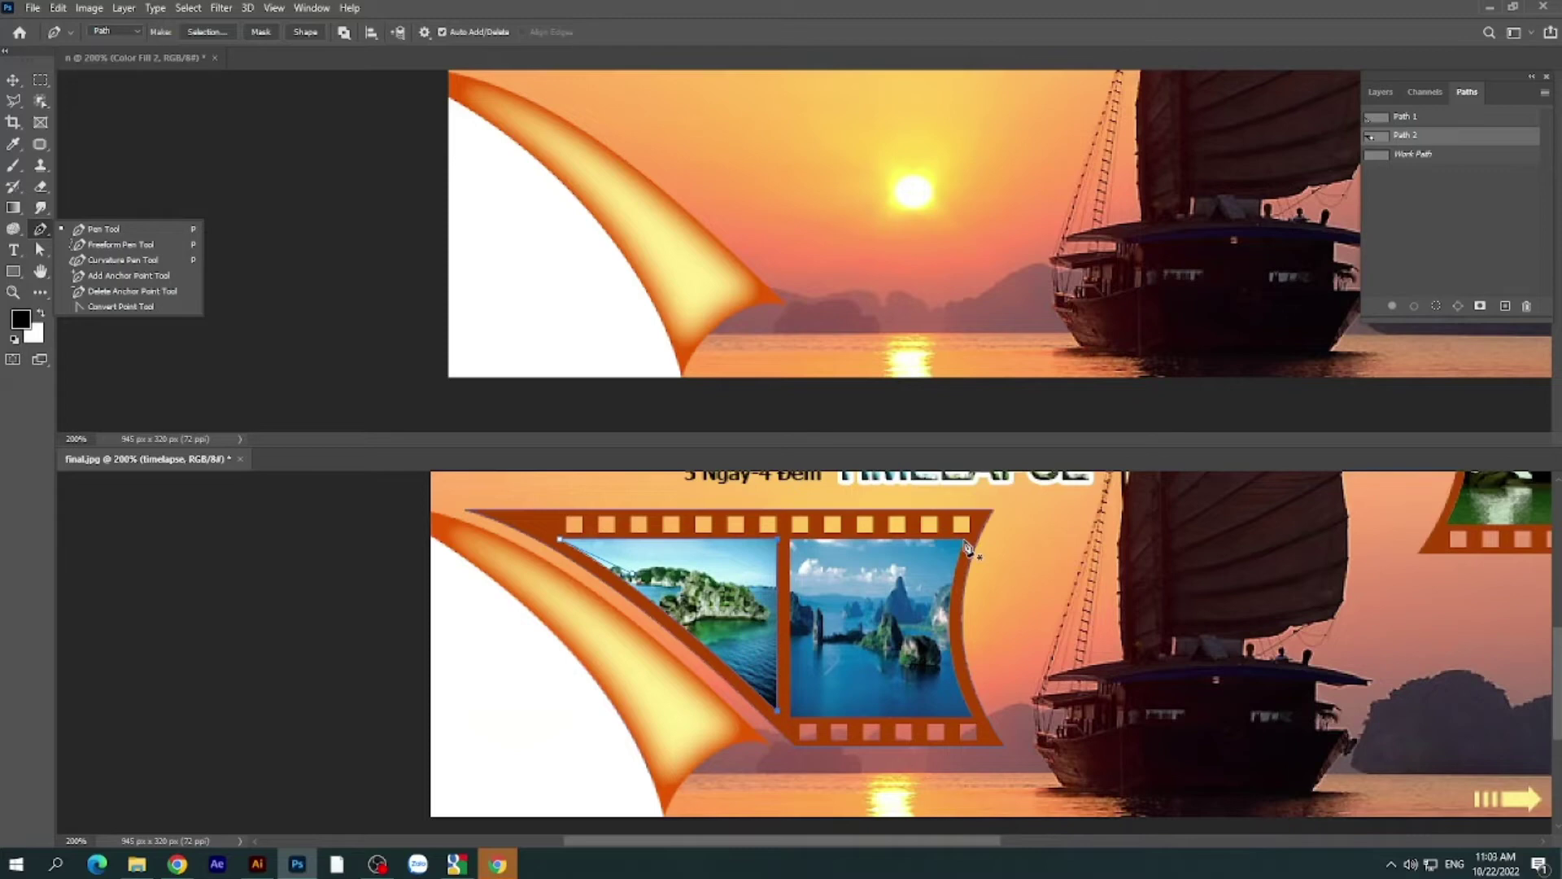
left_click(968, 546)
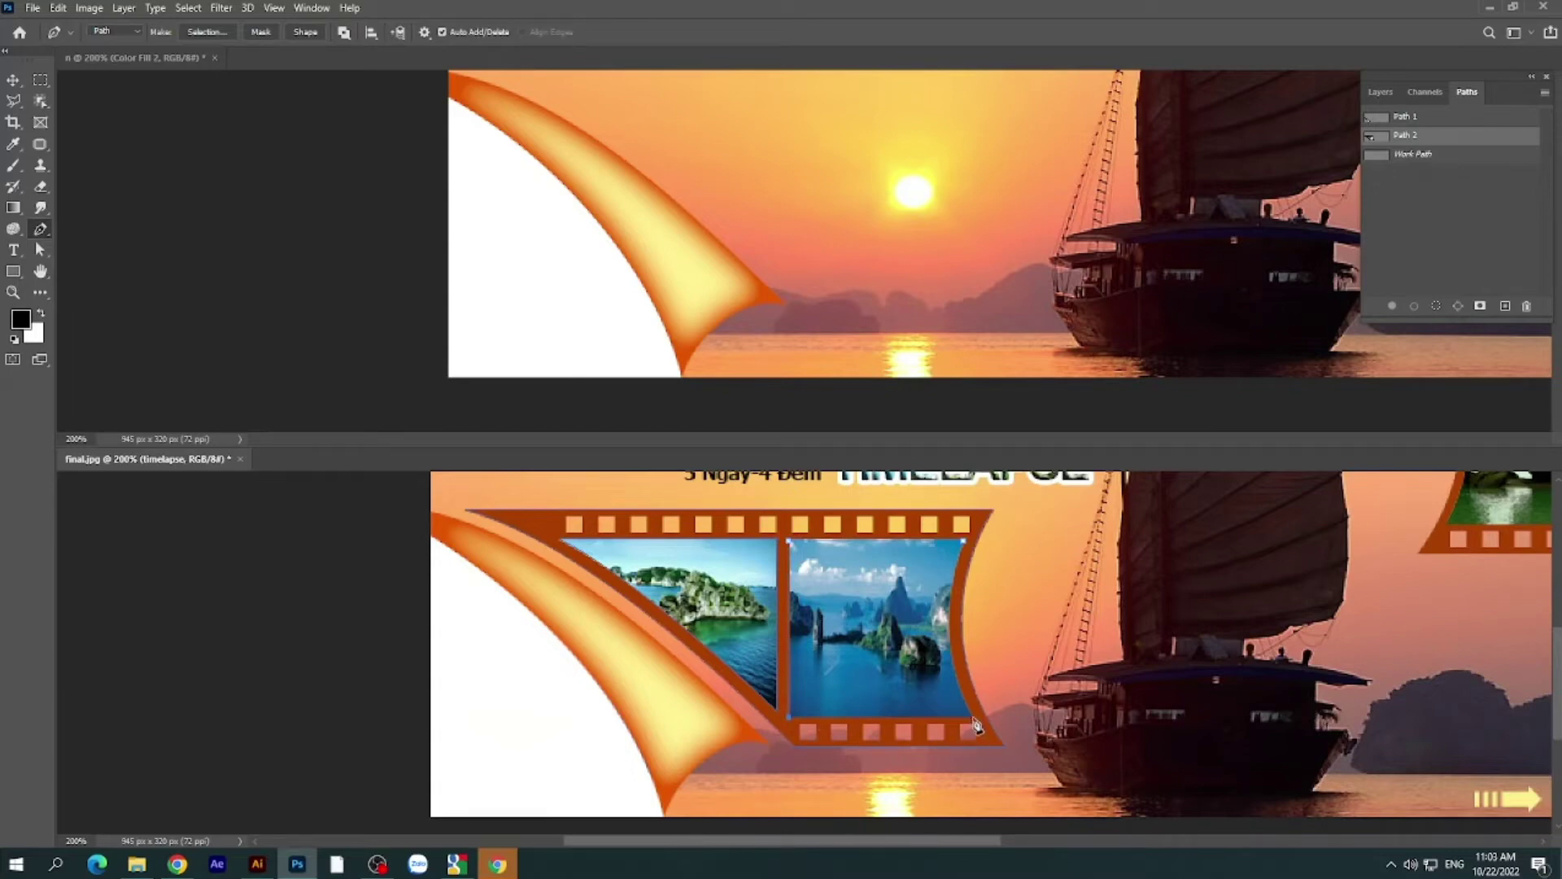
left_click(973, 717)
left_click(968, 544)
- Re-centre on the film strip and move from Direct Selection to the Rectangle Tool
scroll(1005, 485, "up", 3)
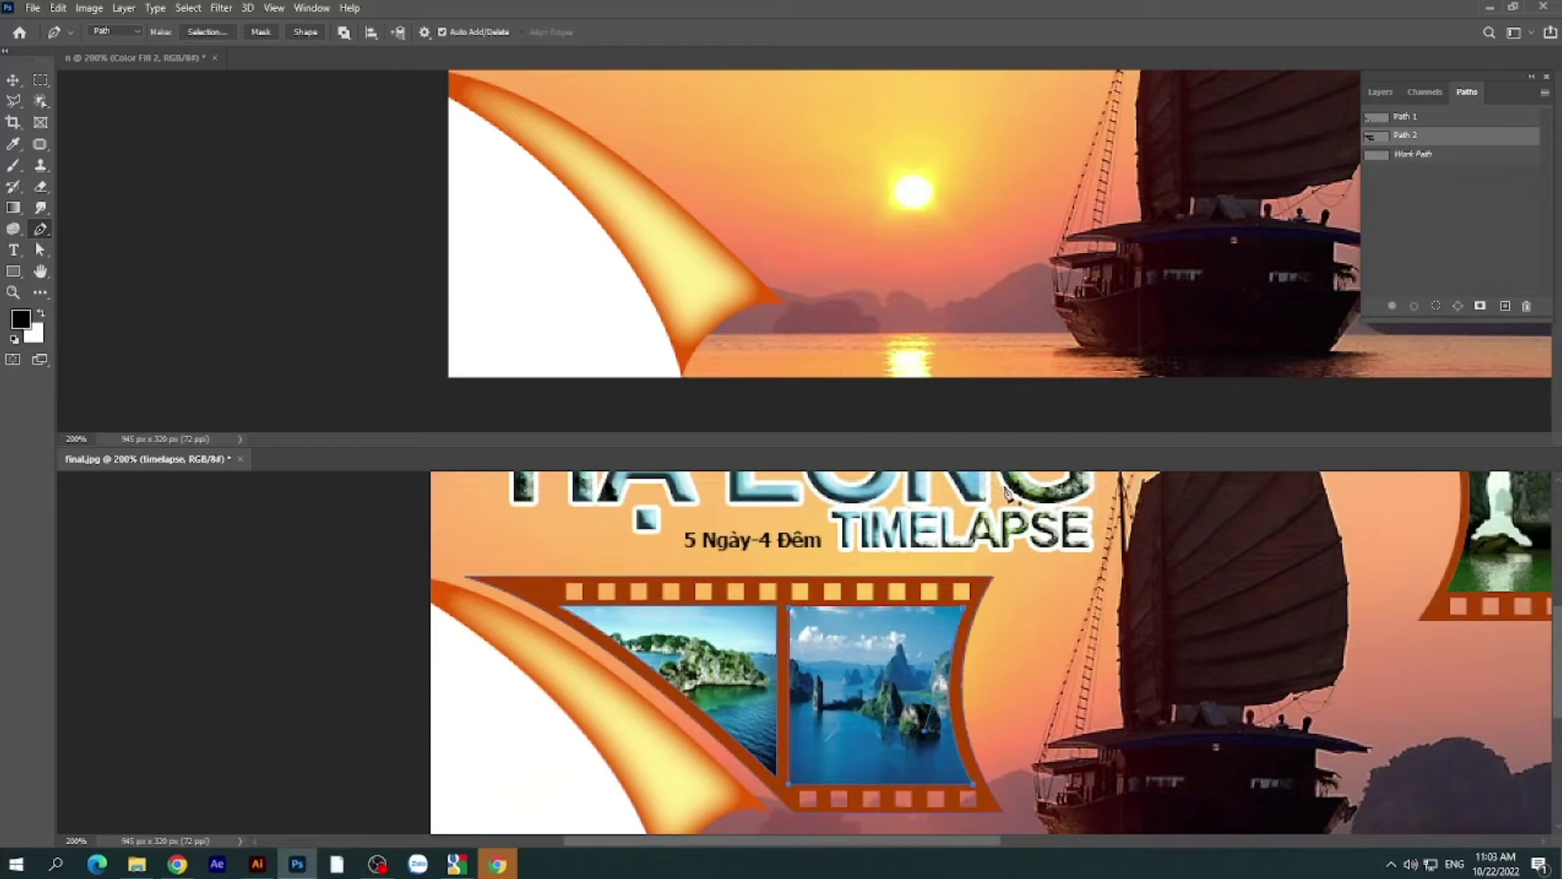
left_click_drag(1062, 642, 1049, 611)
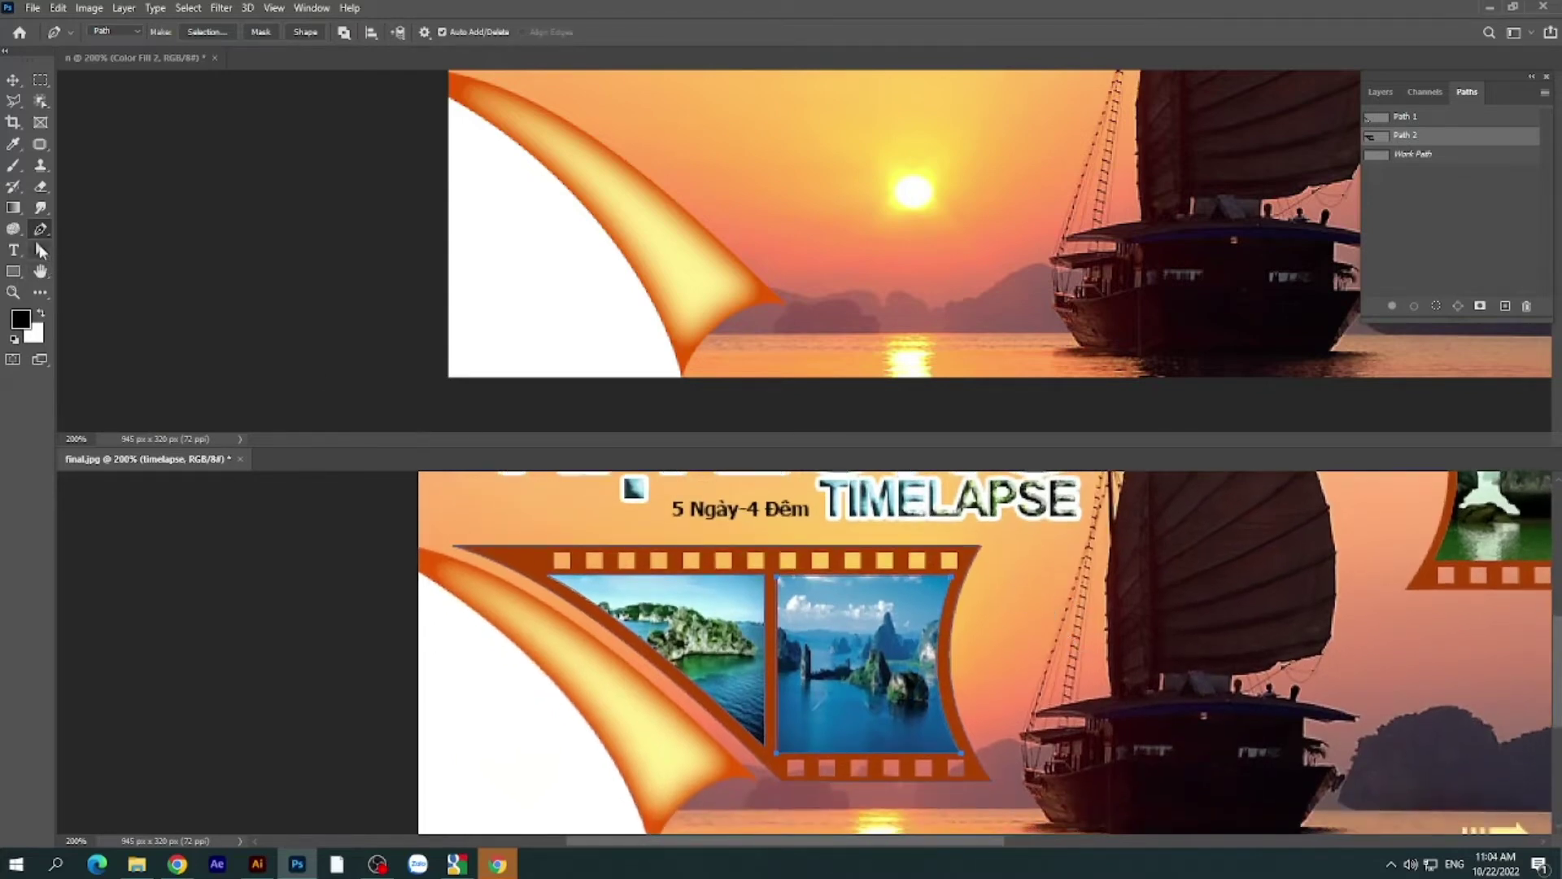
left_click_drag(39, 250, 82, 251)
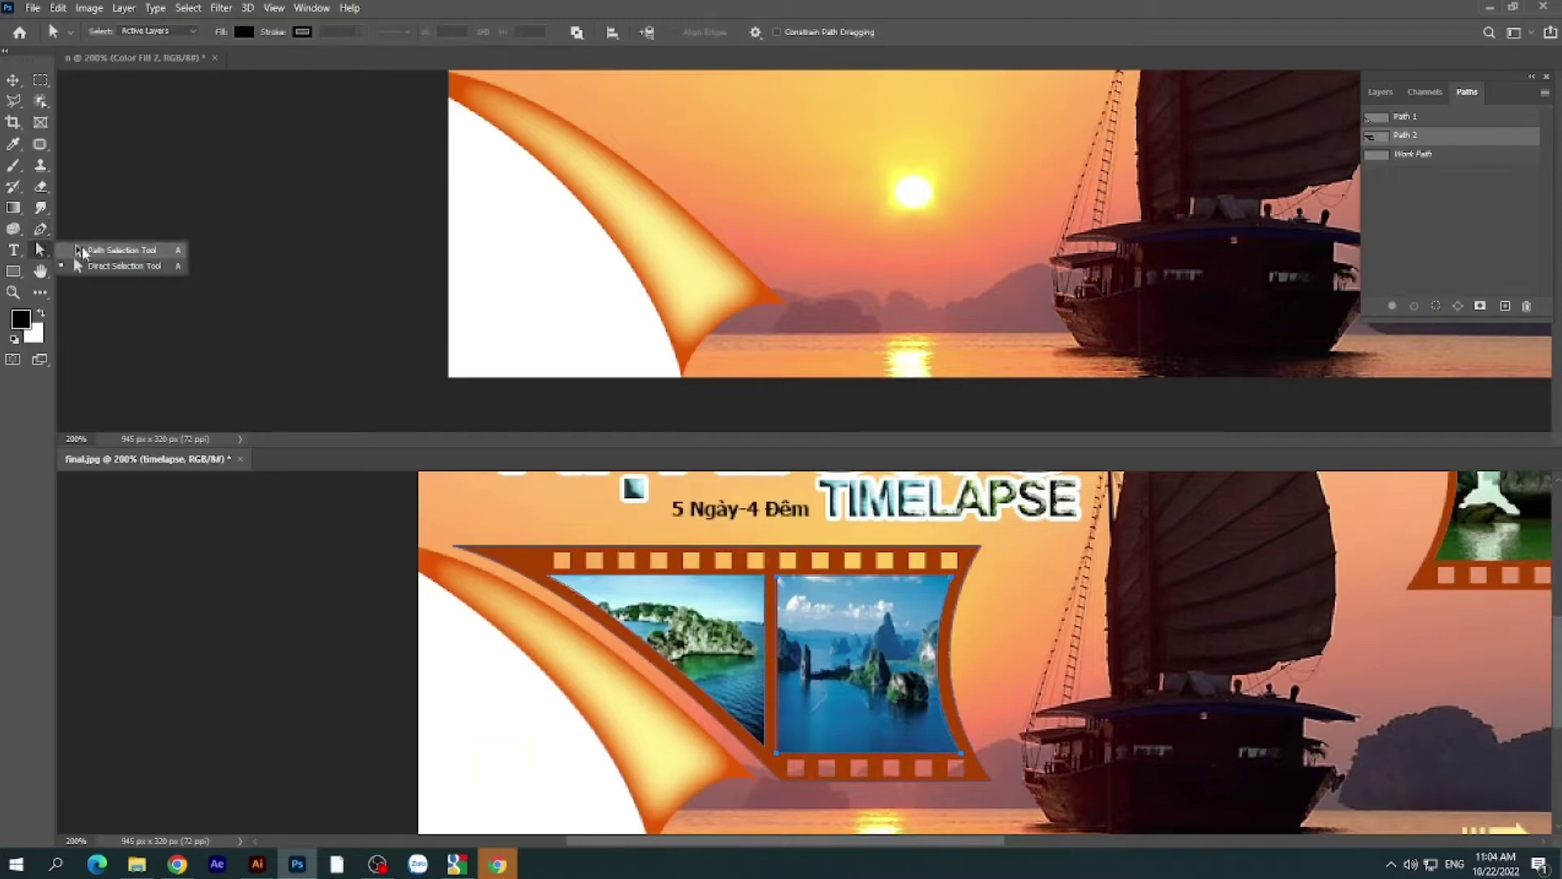
left_click(81, 266)
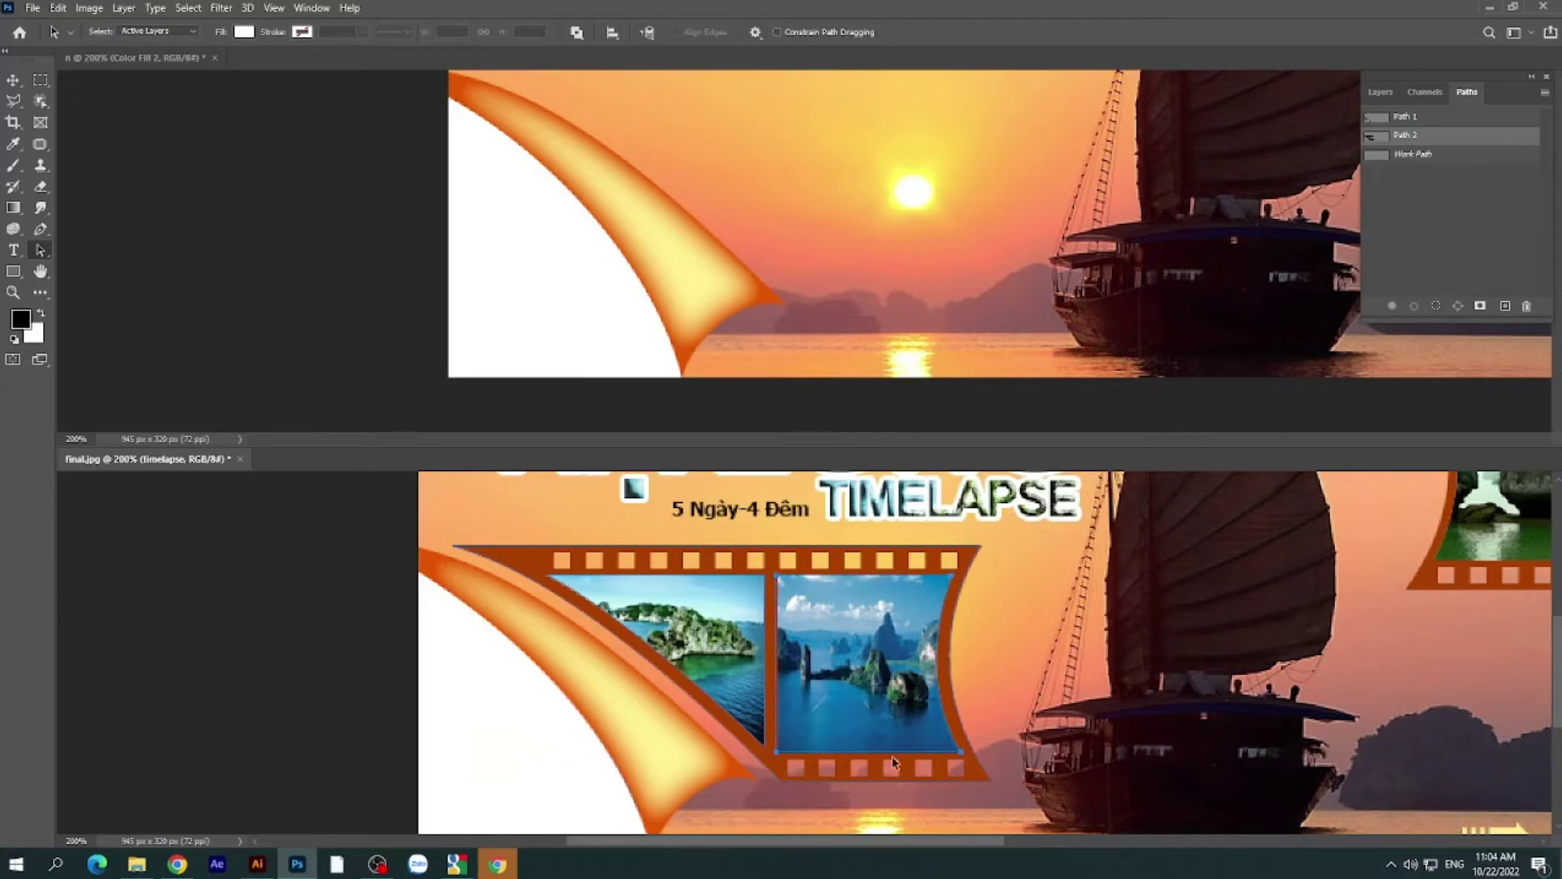
right_click(42, 257)
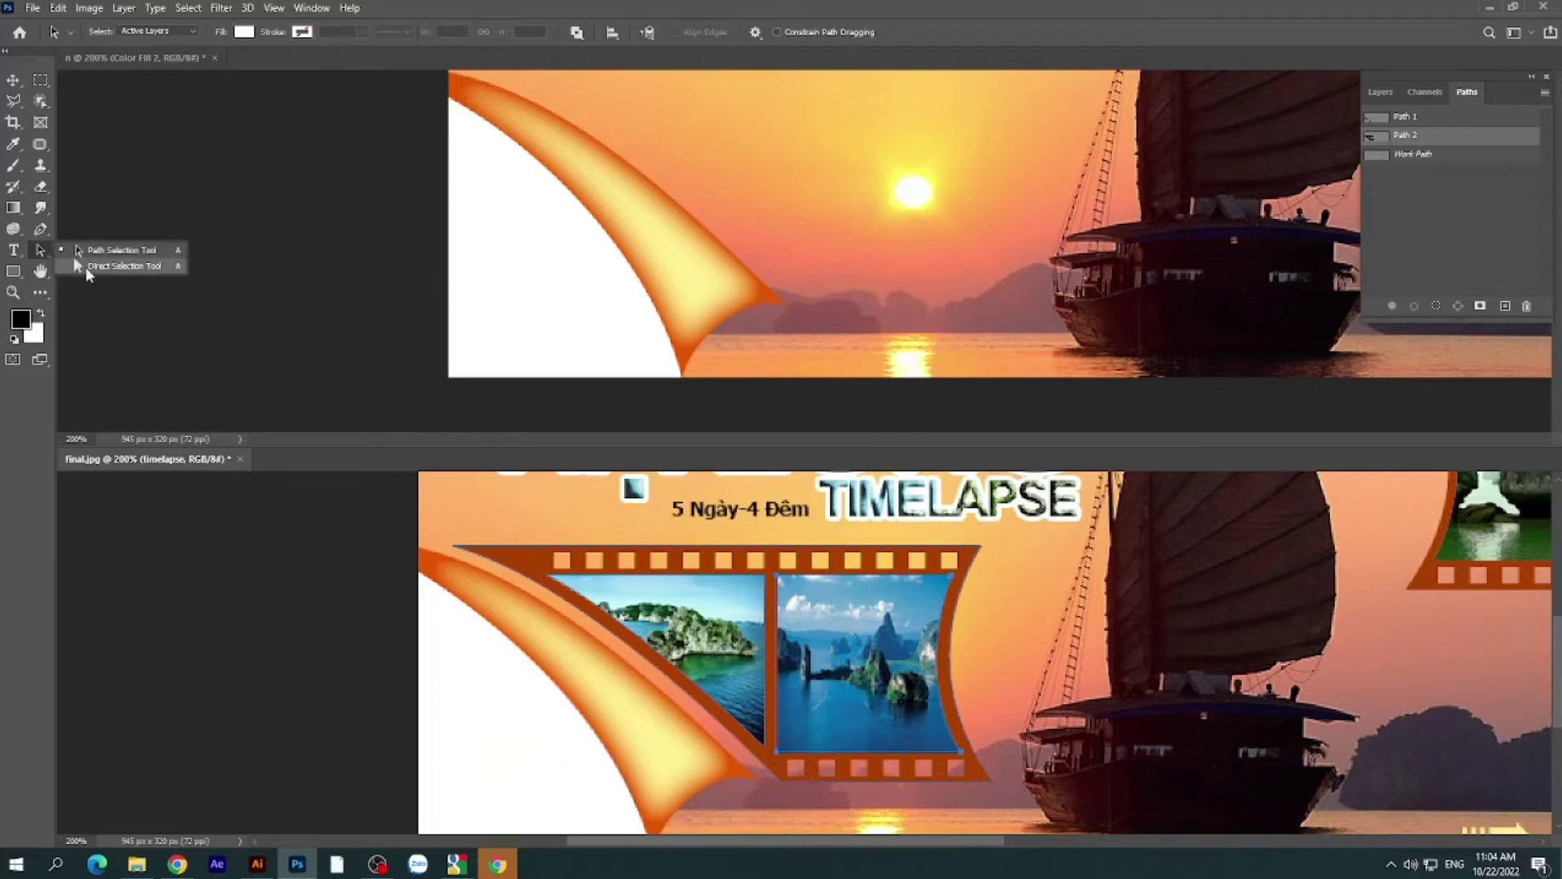
left_click(73, 252)
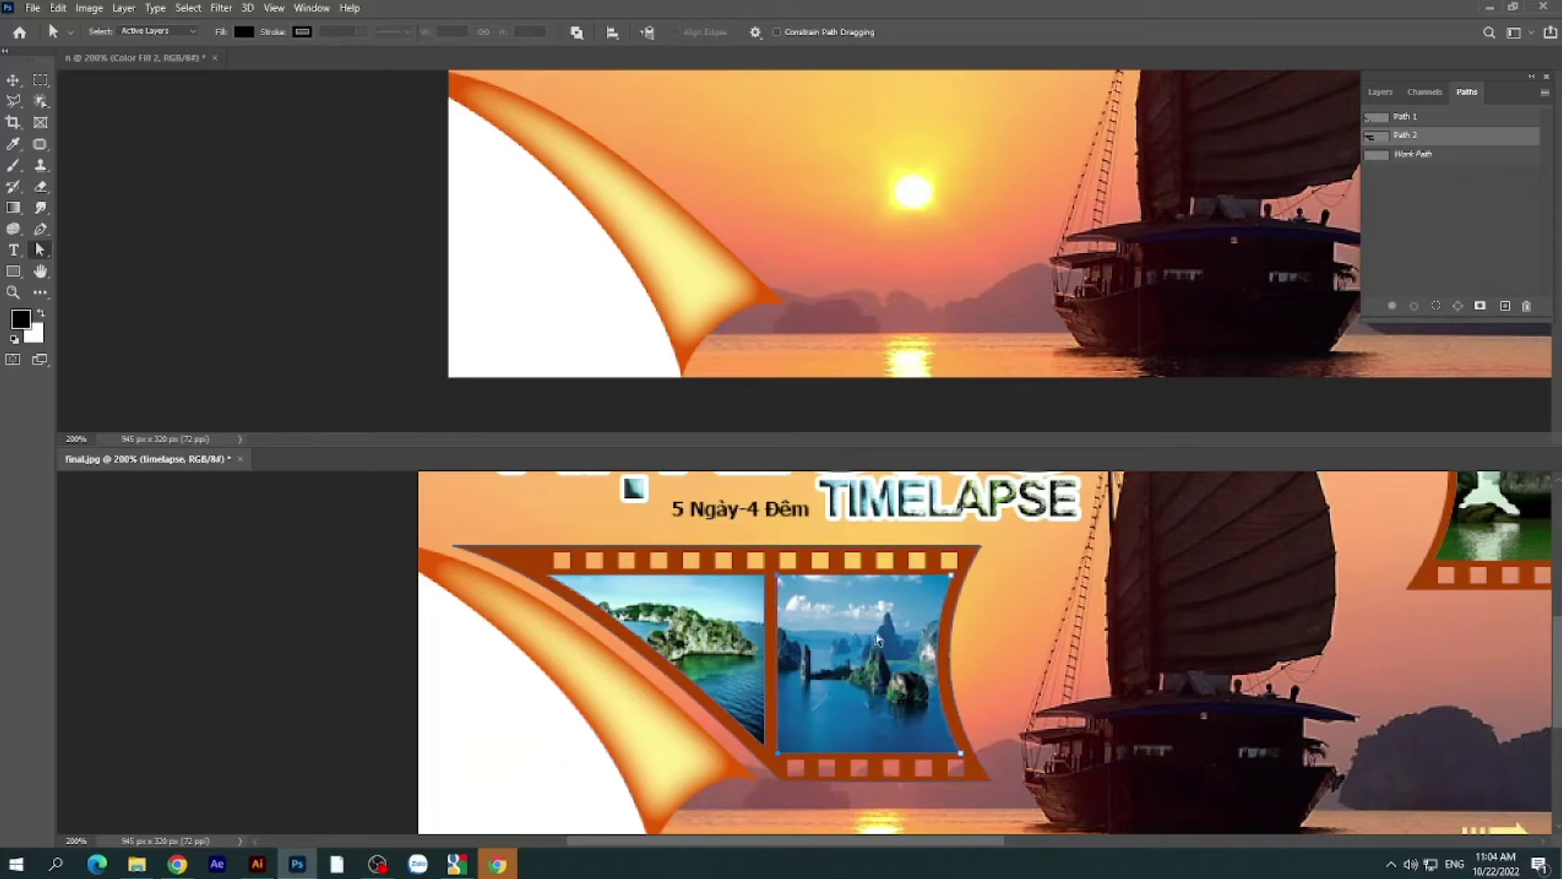
scroll(877, 643, "up", 1)
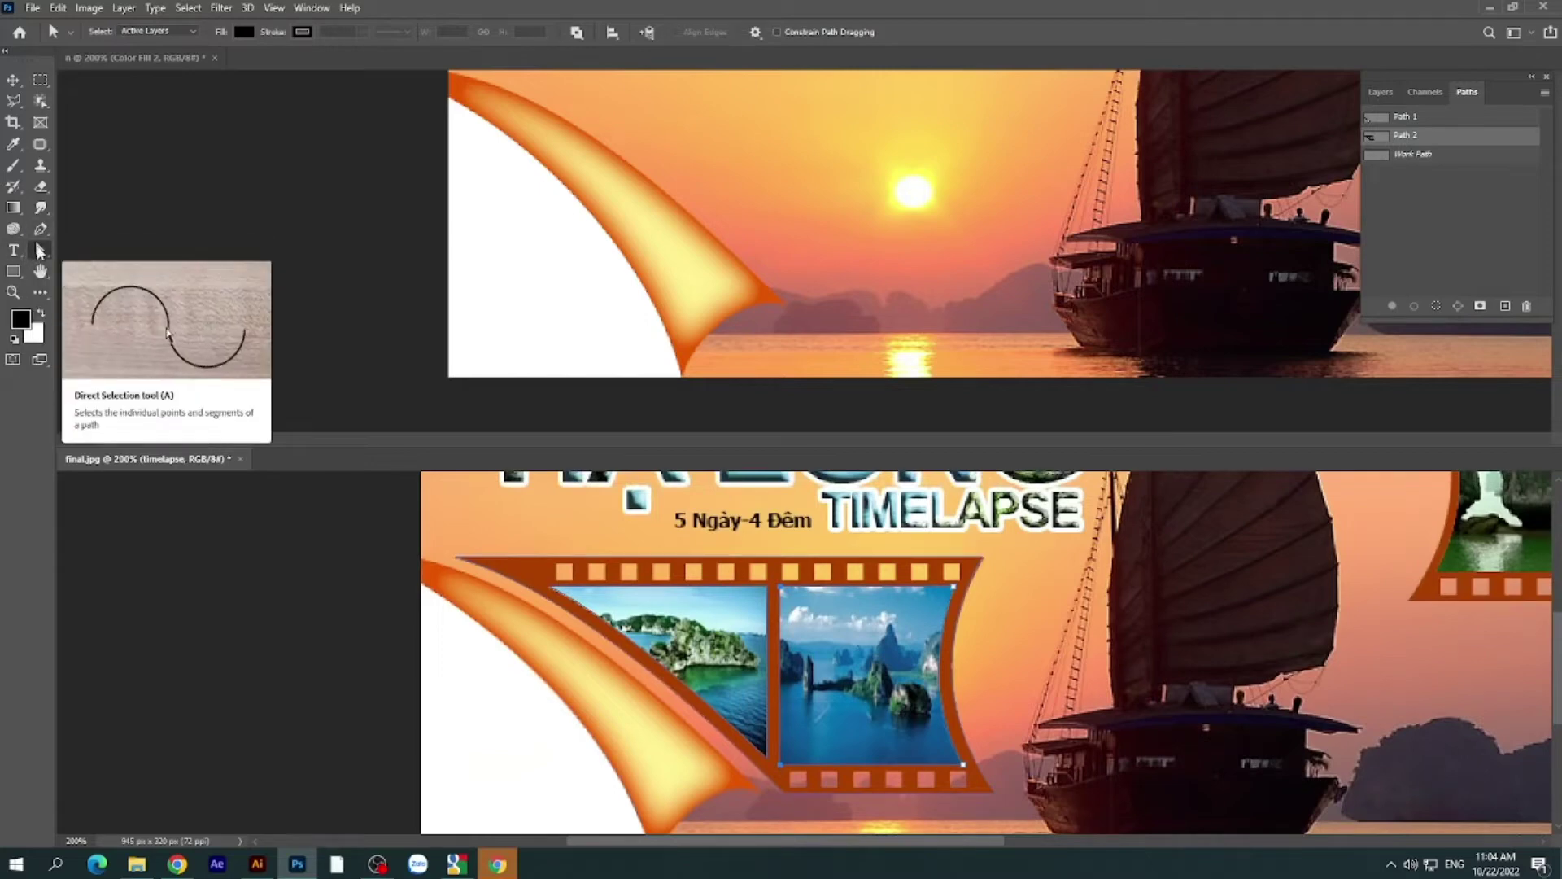
left_click(19, 278)
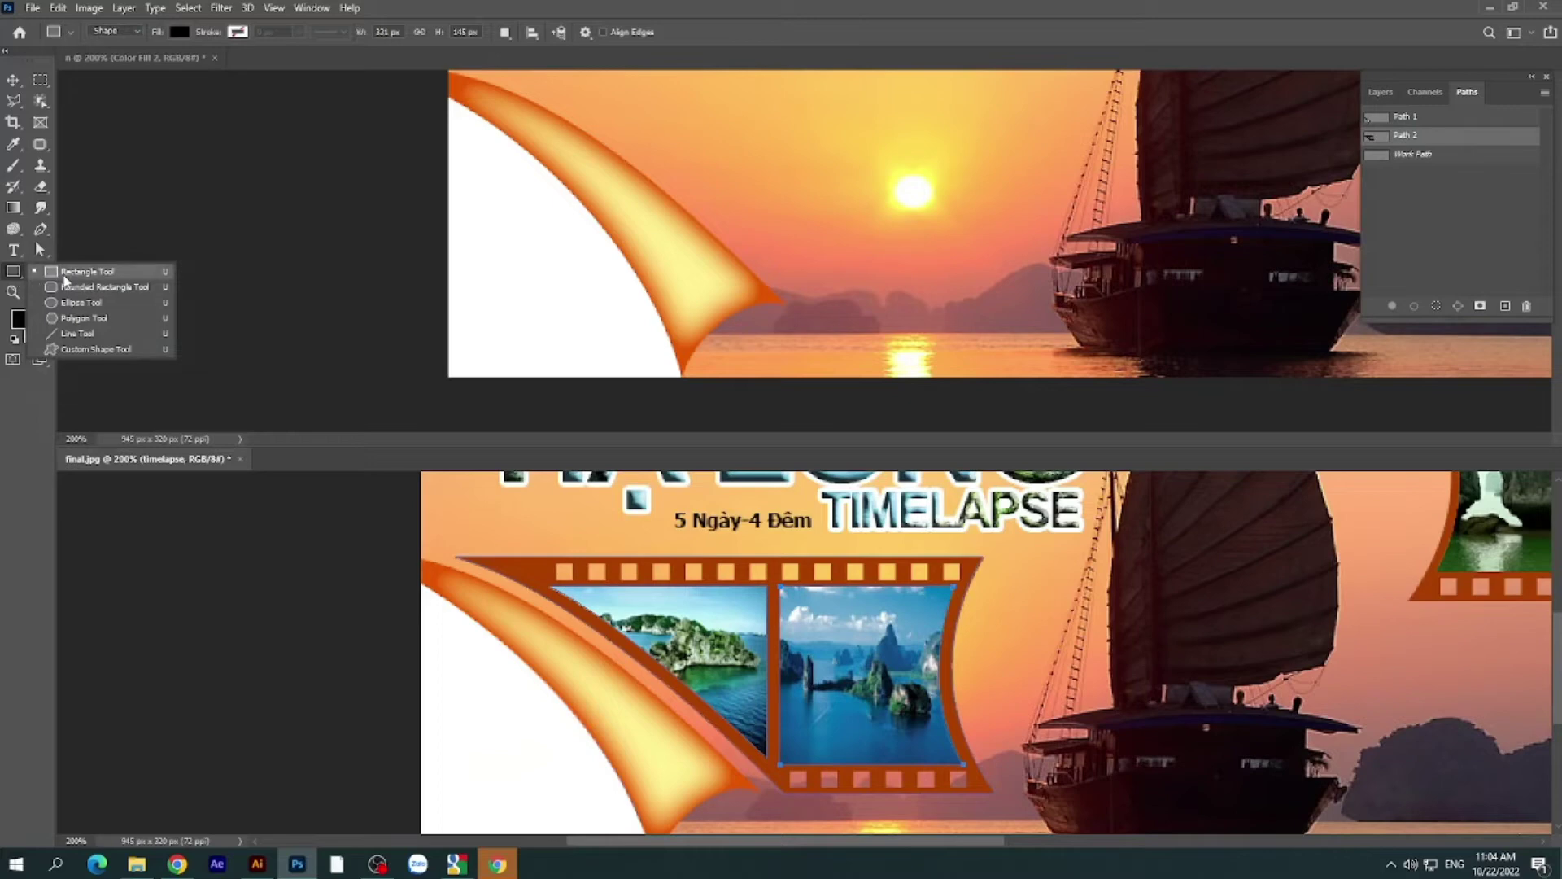
- Create the new empty Path 3, zoom in, and draw a trial square over the first sprocket hole
left_click(65, 273)
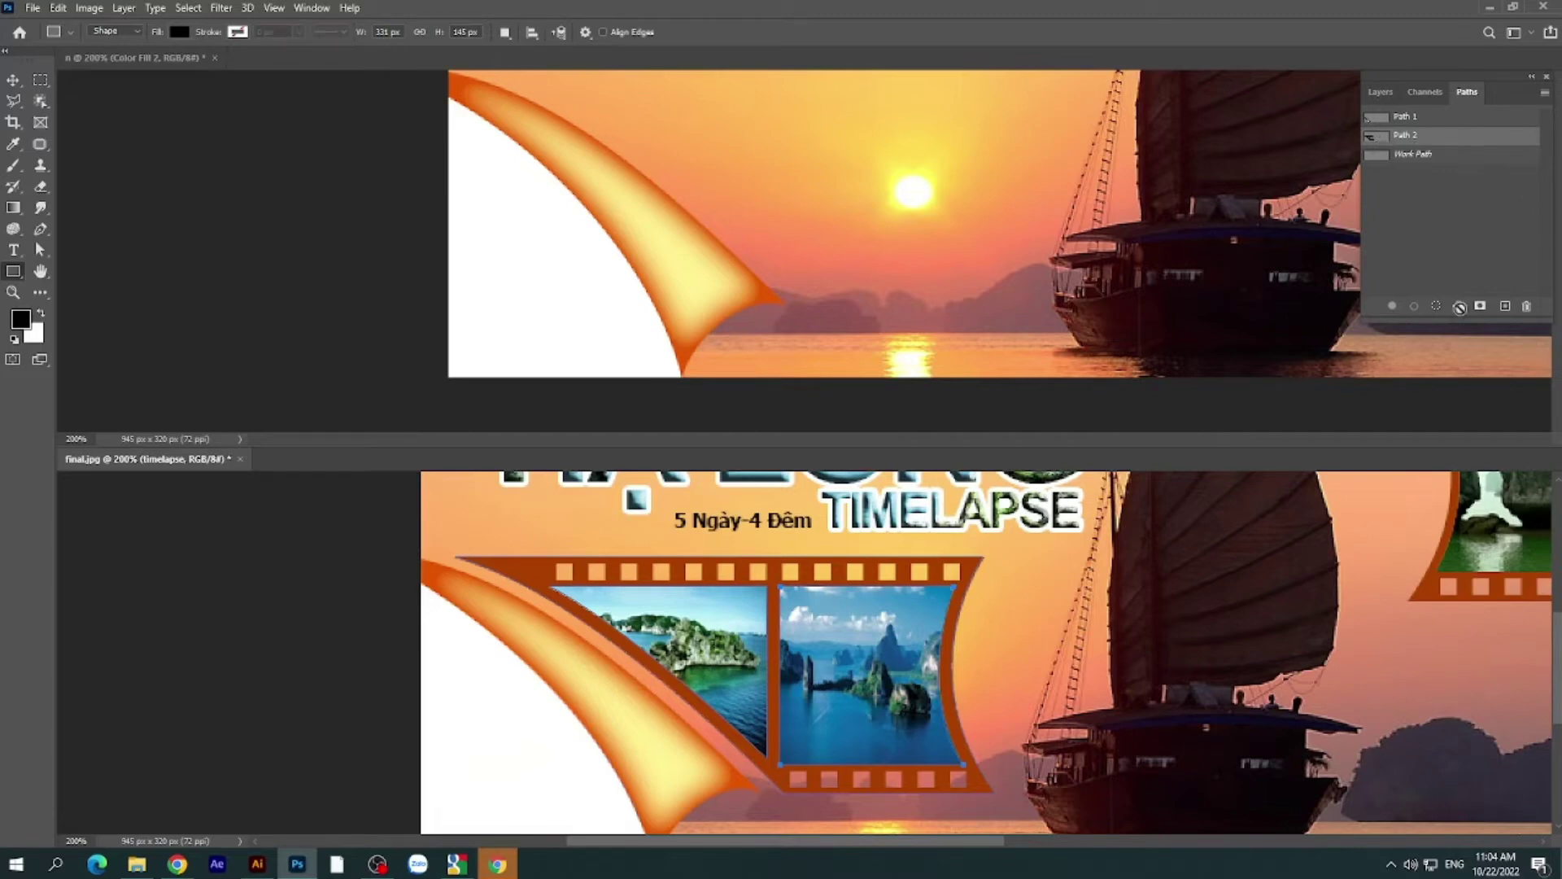
left_click(1506, 306)
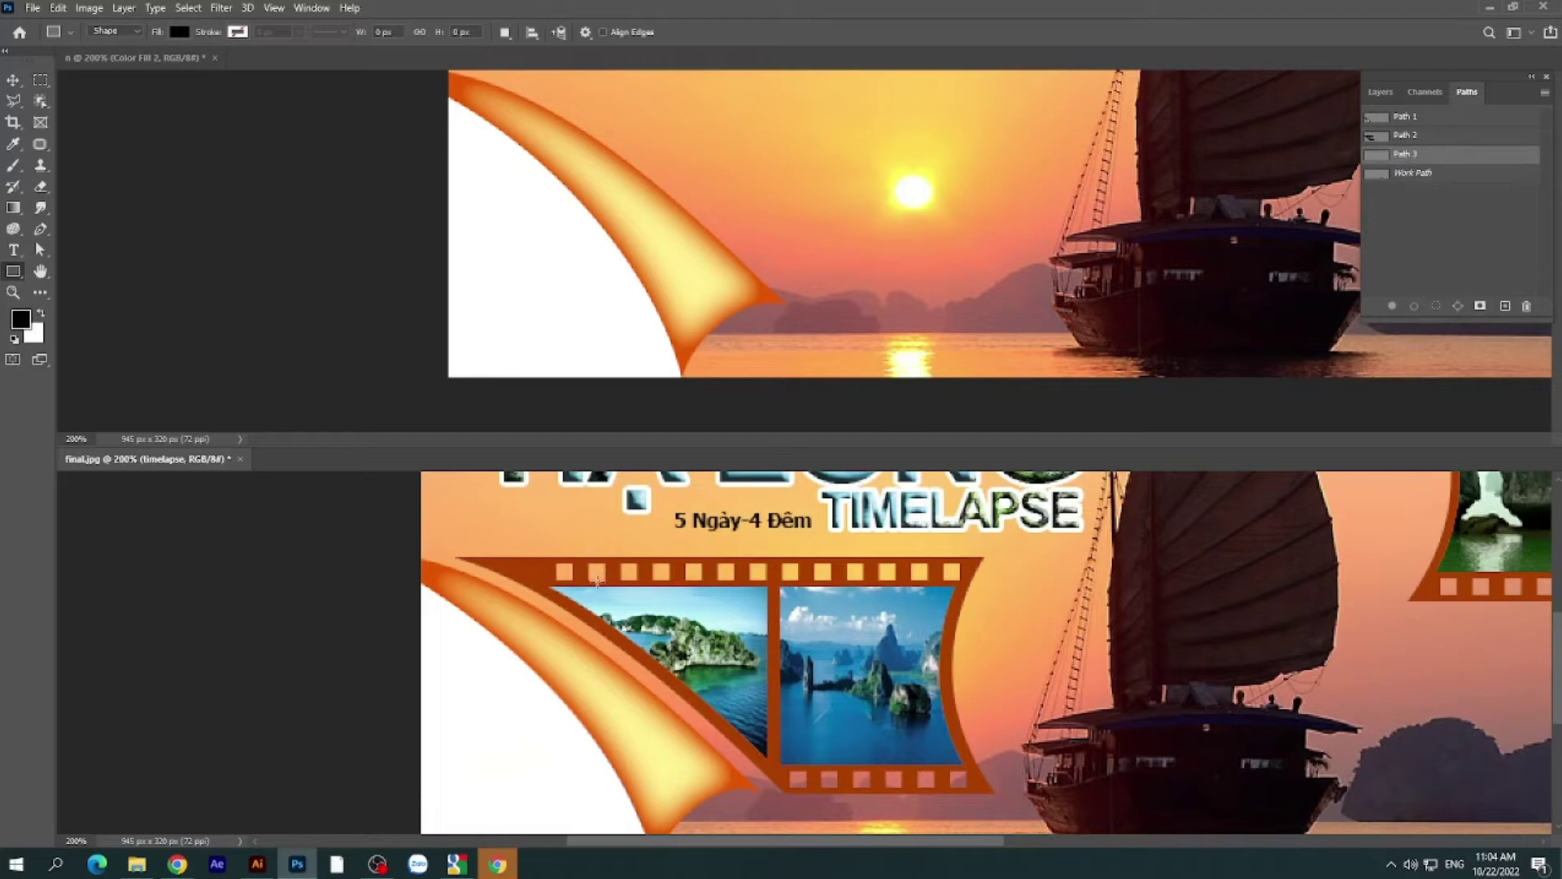
key("ctrl+plus")
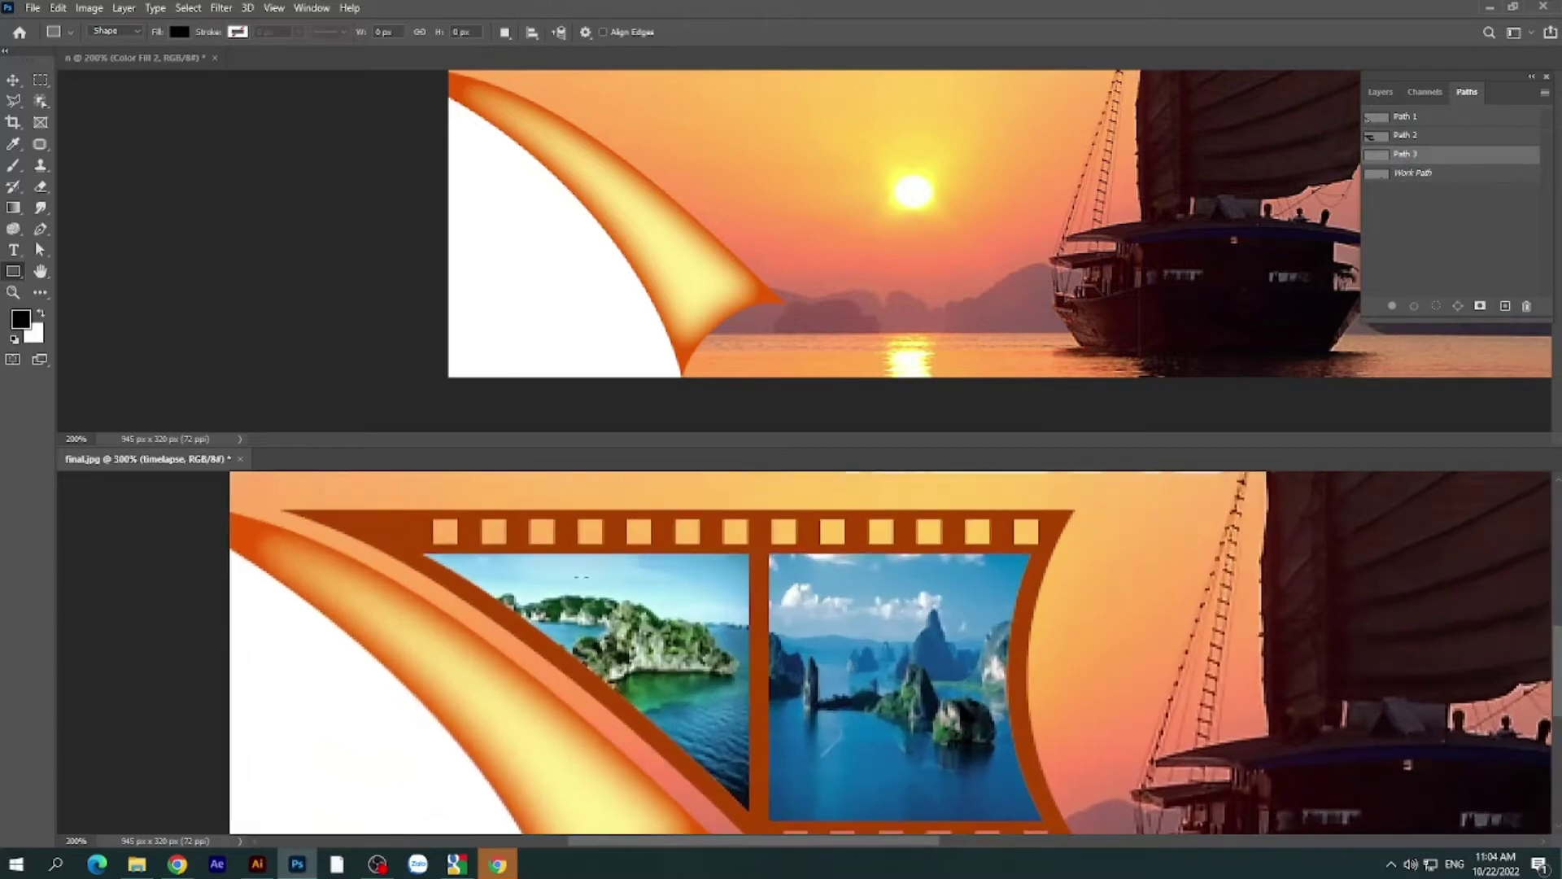
left_click_drag(580, 567, 630, 557)
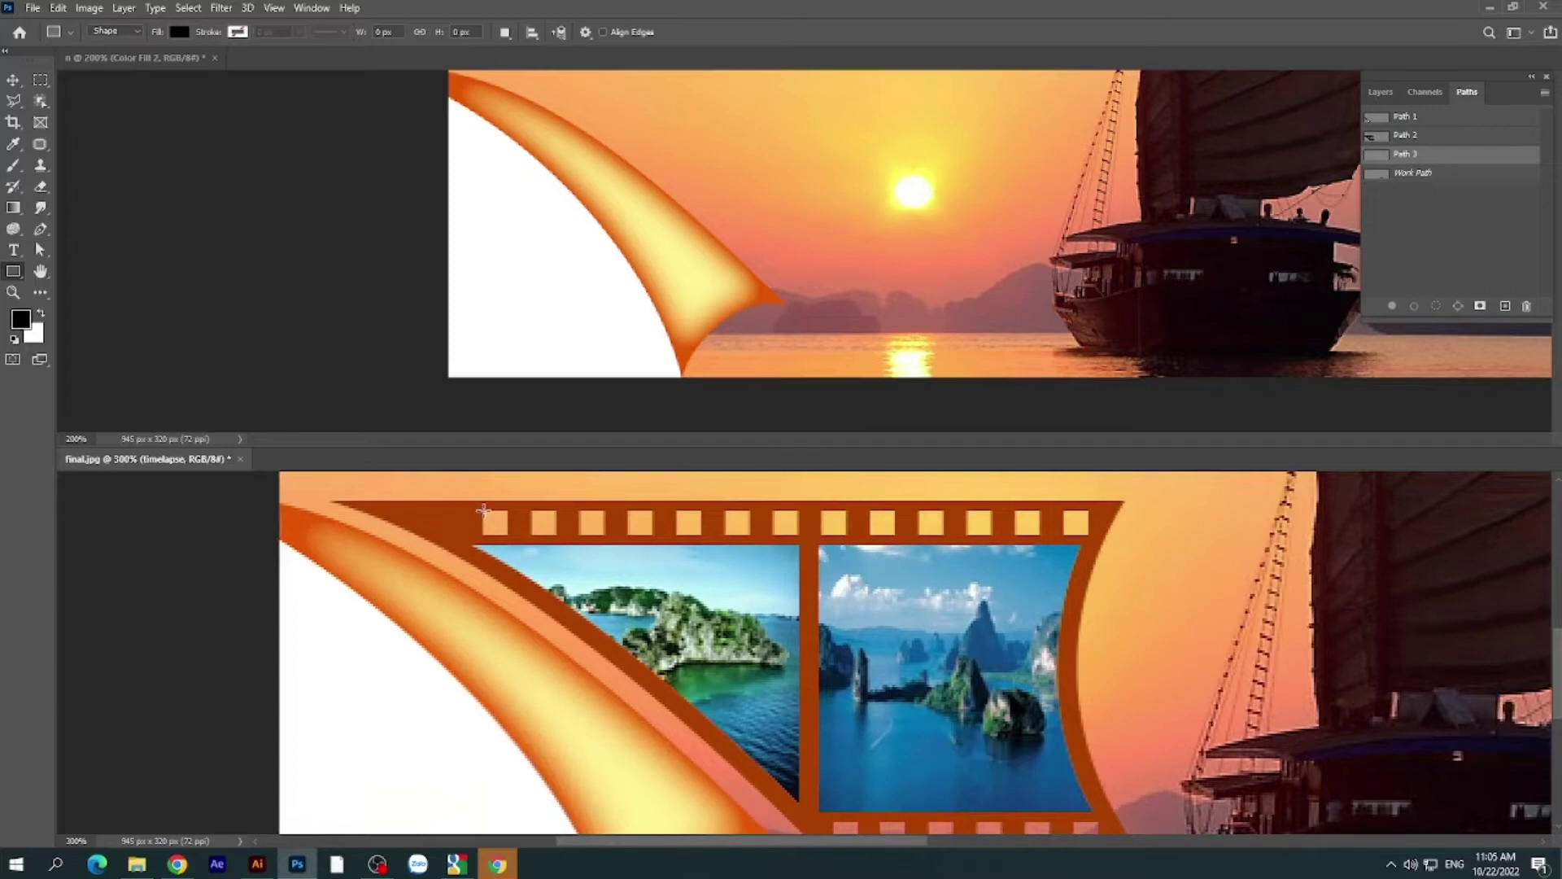
left_click_drag(483, 510, 506, 533)
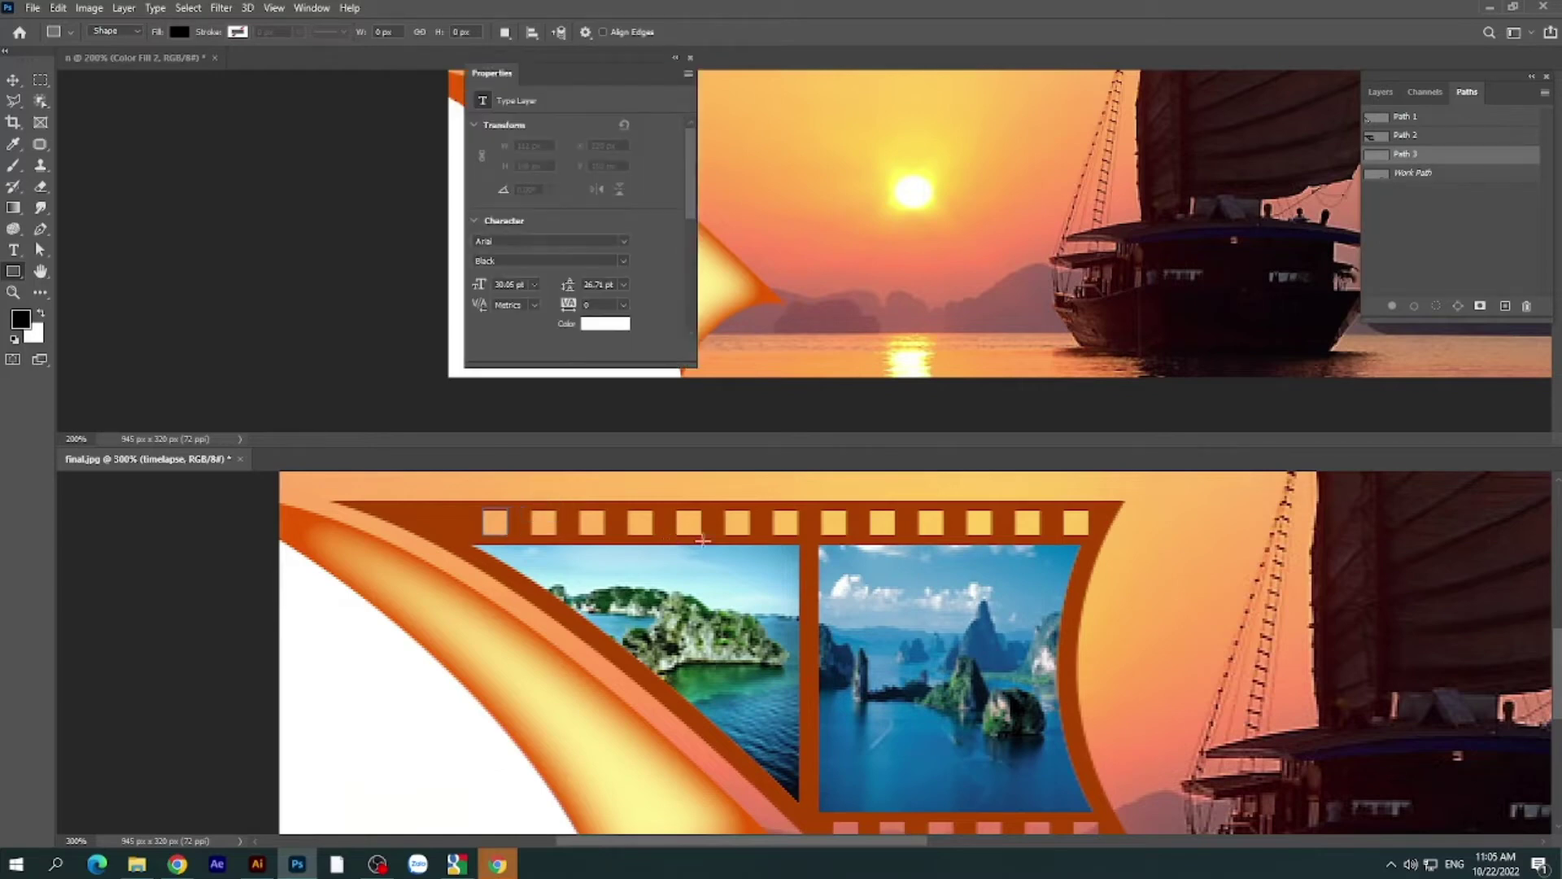
left_click(691, 59)
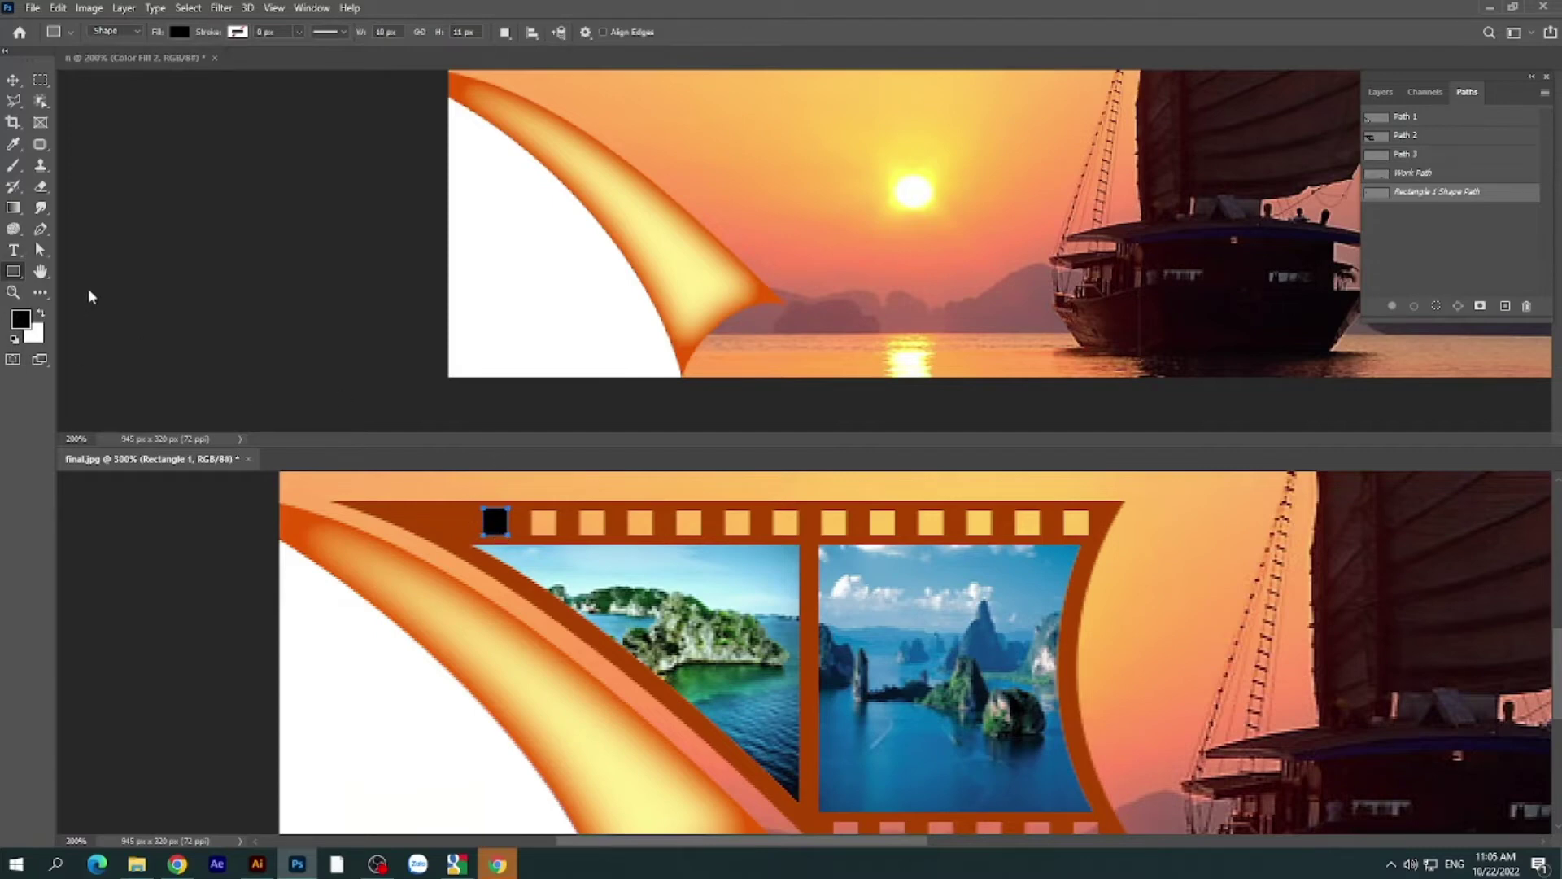
- Select the trial black square with the Path Selection tool and delete it
left_click(39, 229)
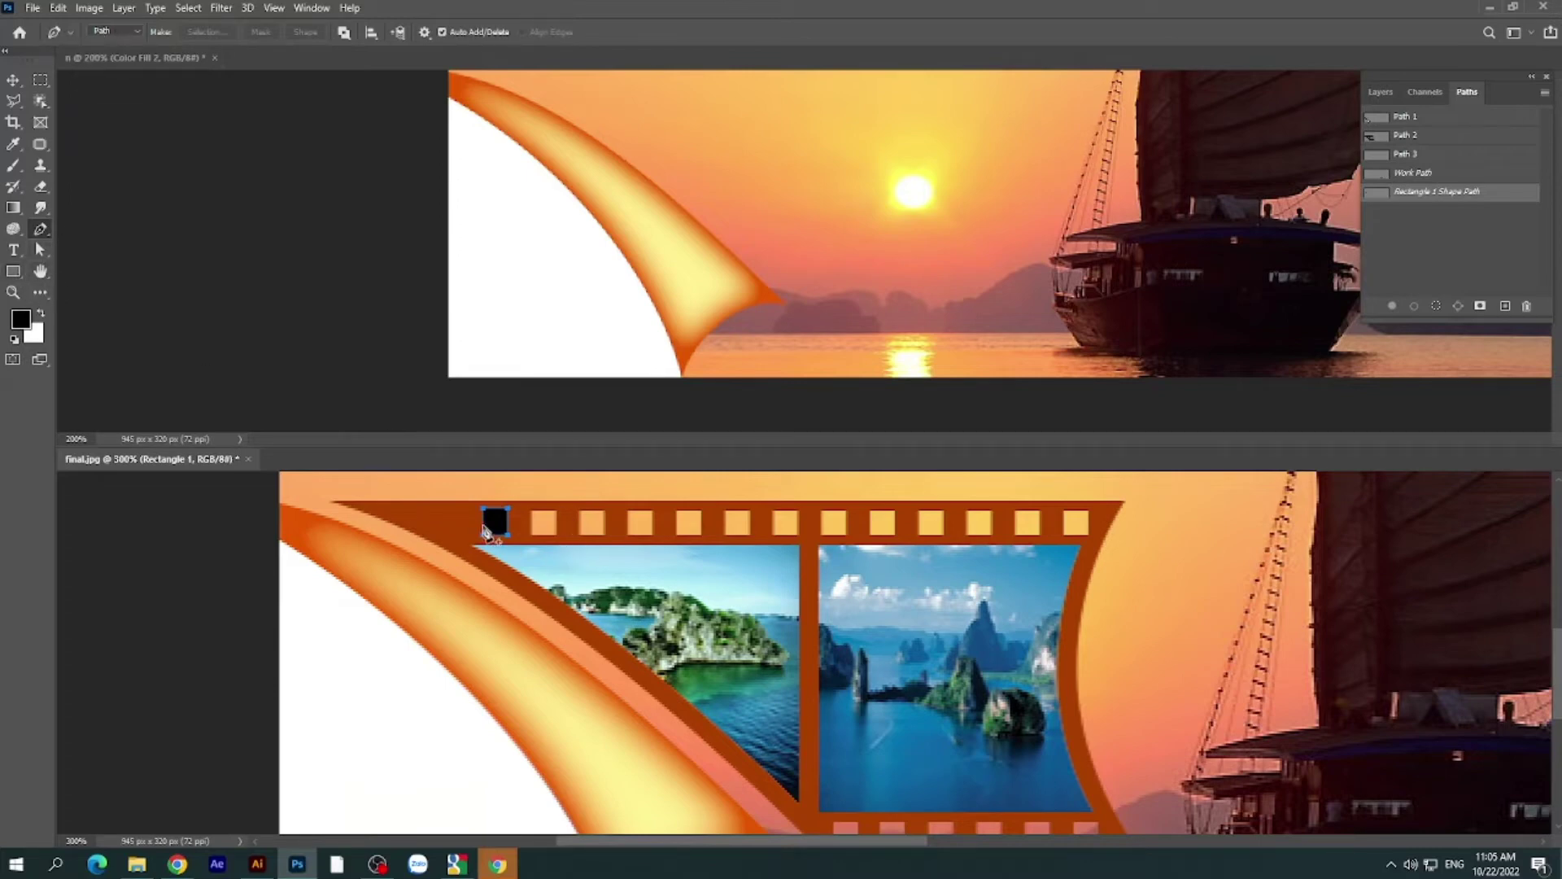
right_click(36, 246)
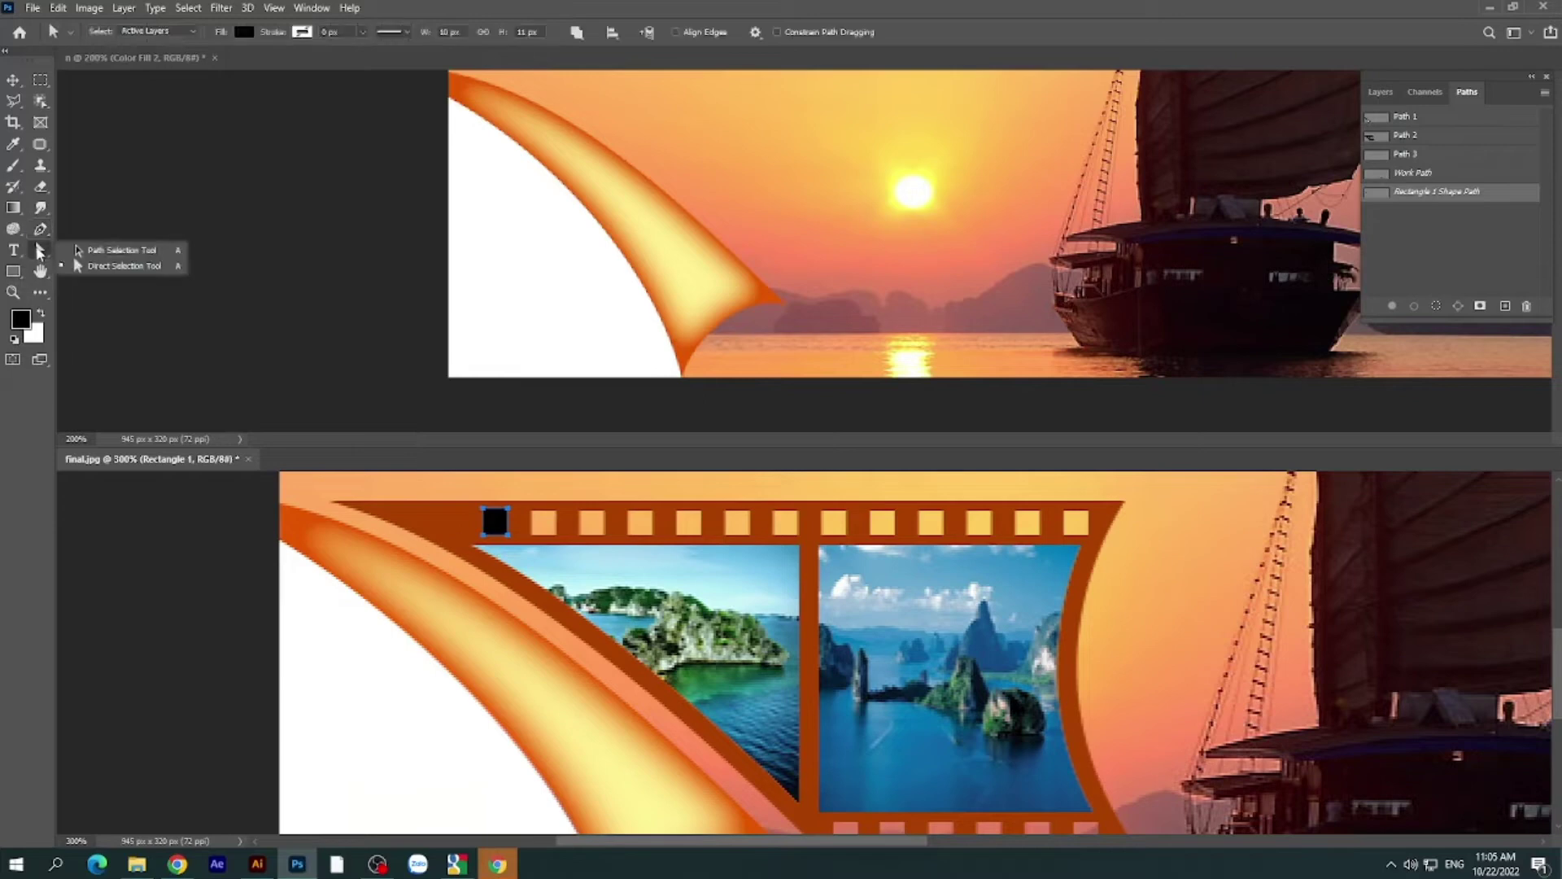
left_click(81, 250)
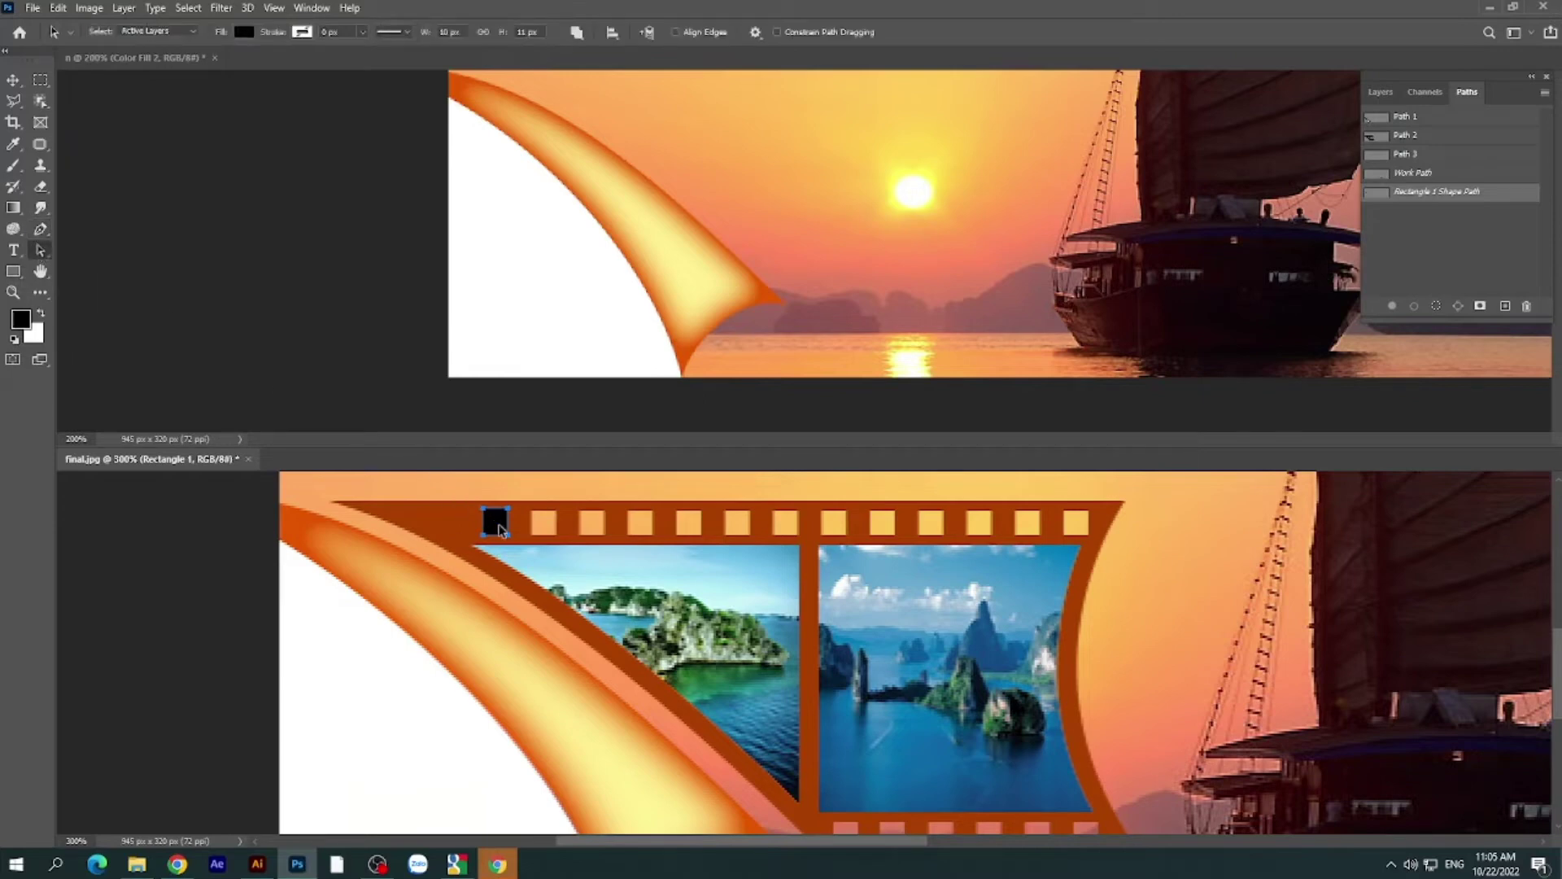
key("Delete")
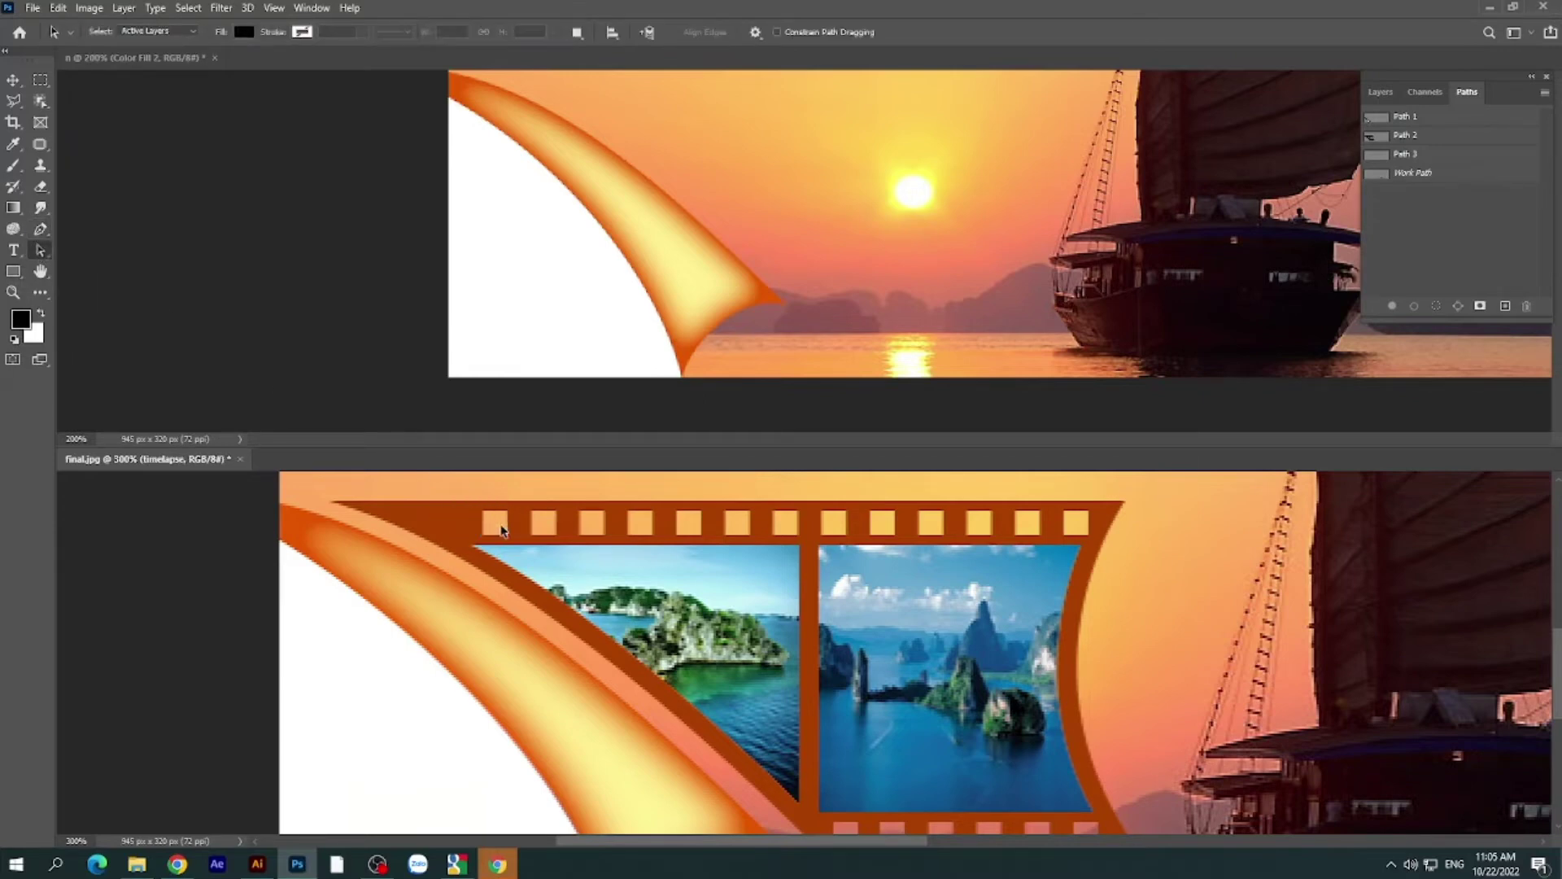
right_click(13, 271)
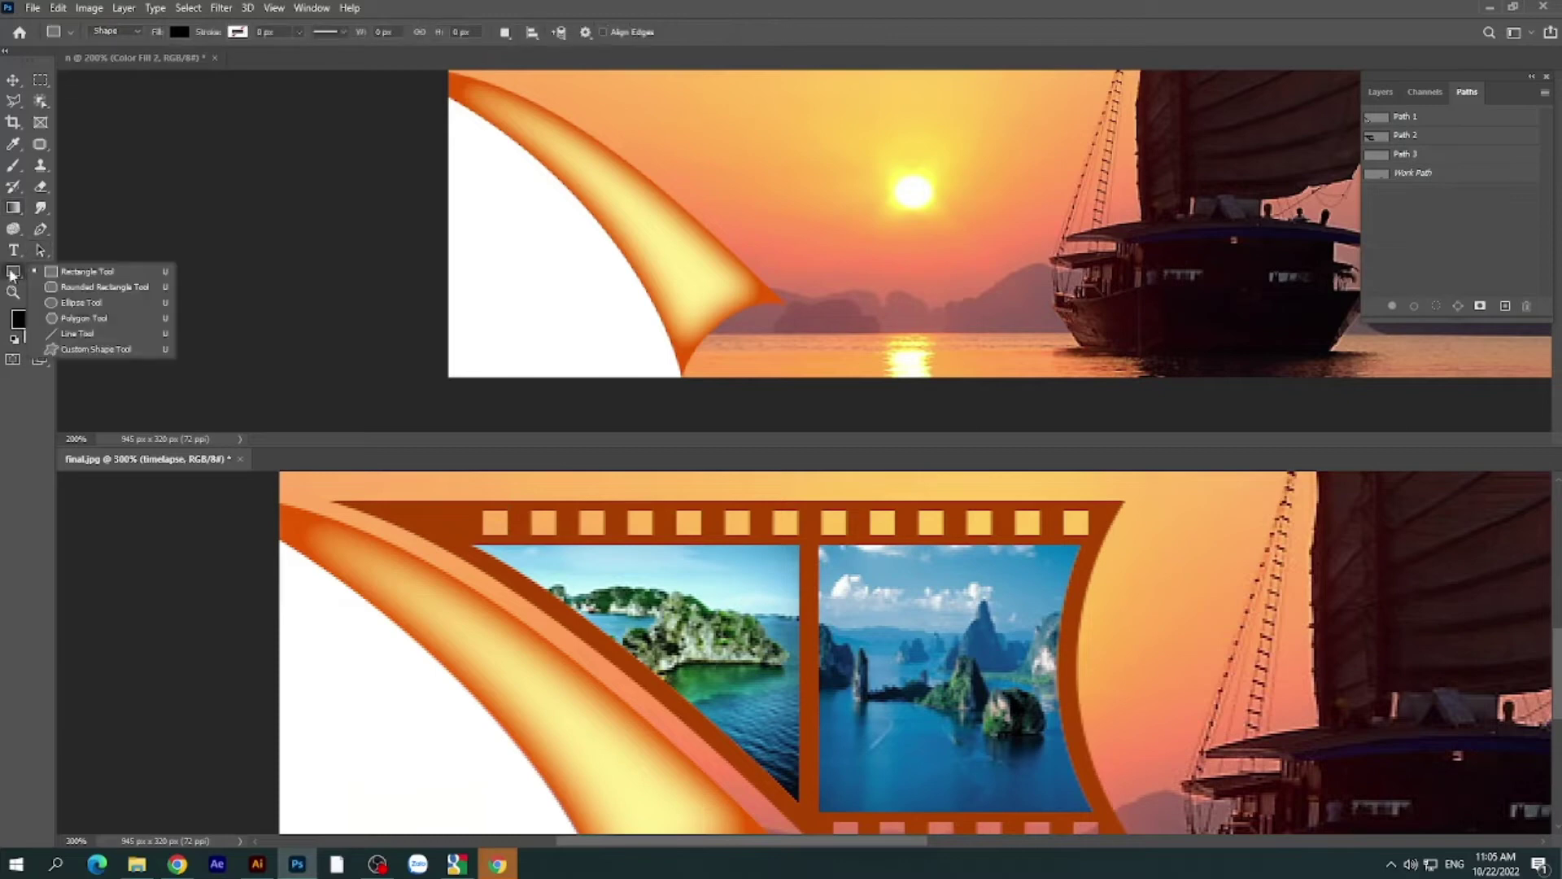
- Set the Rectangle tool to Path mode and draw a 10 × 10 px square around the first sprocket hole
left_click(65, 272)
left_click(132, 31)
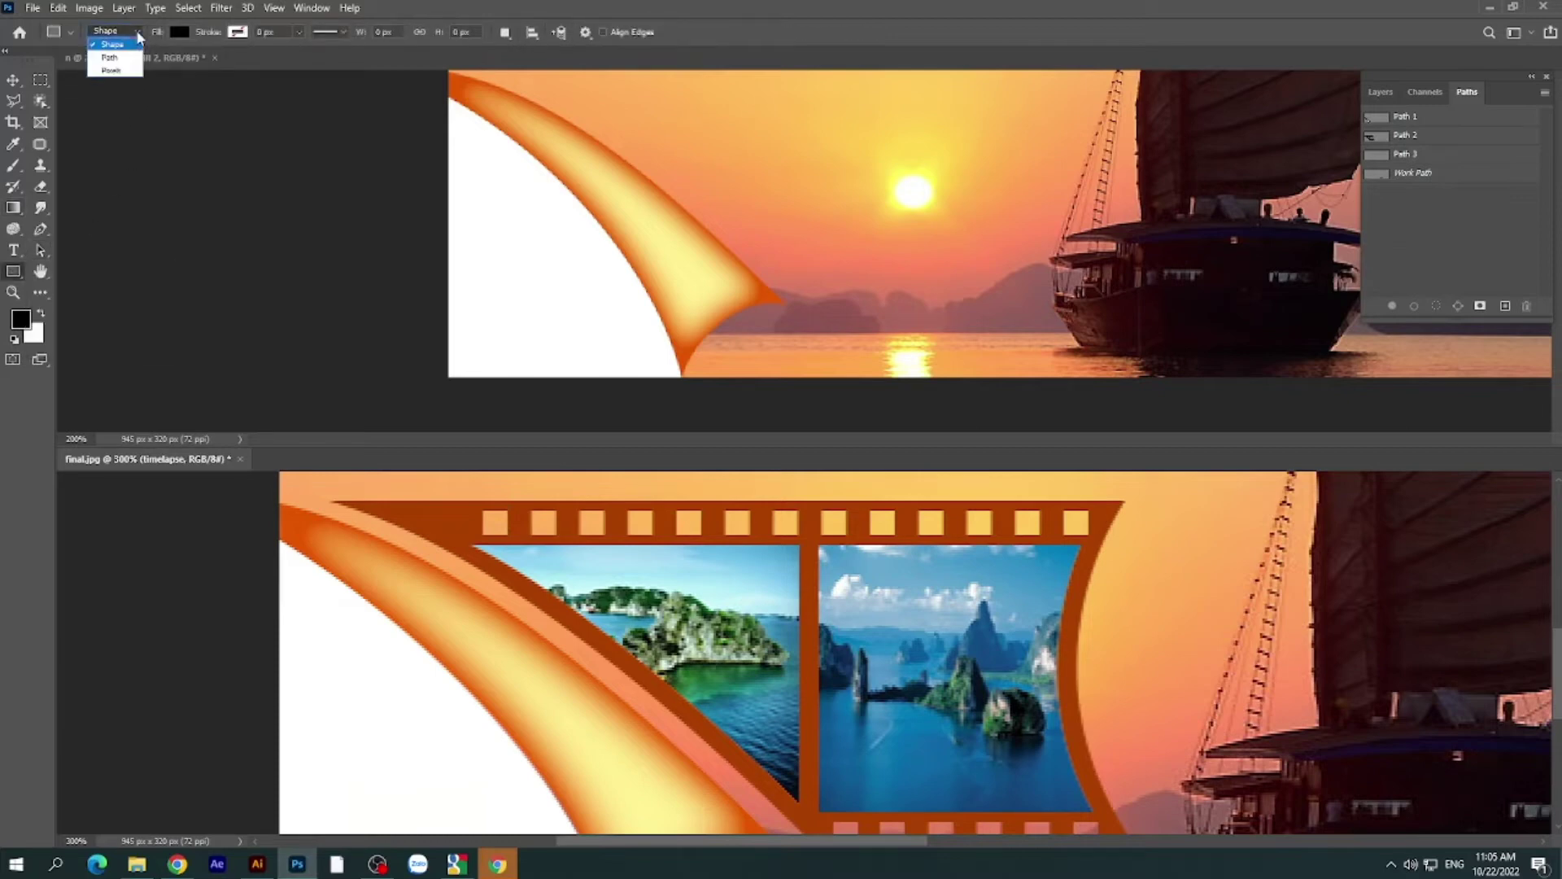
left_click(109, 58)
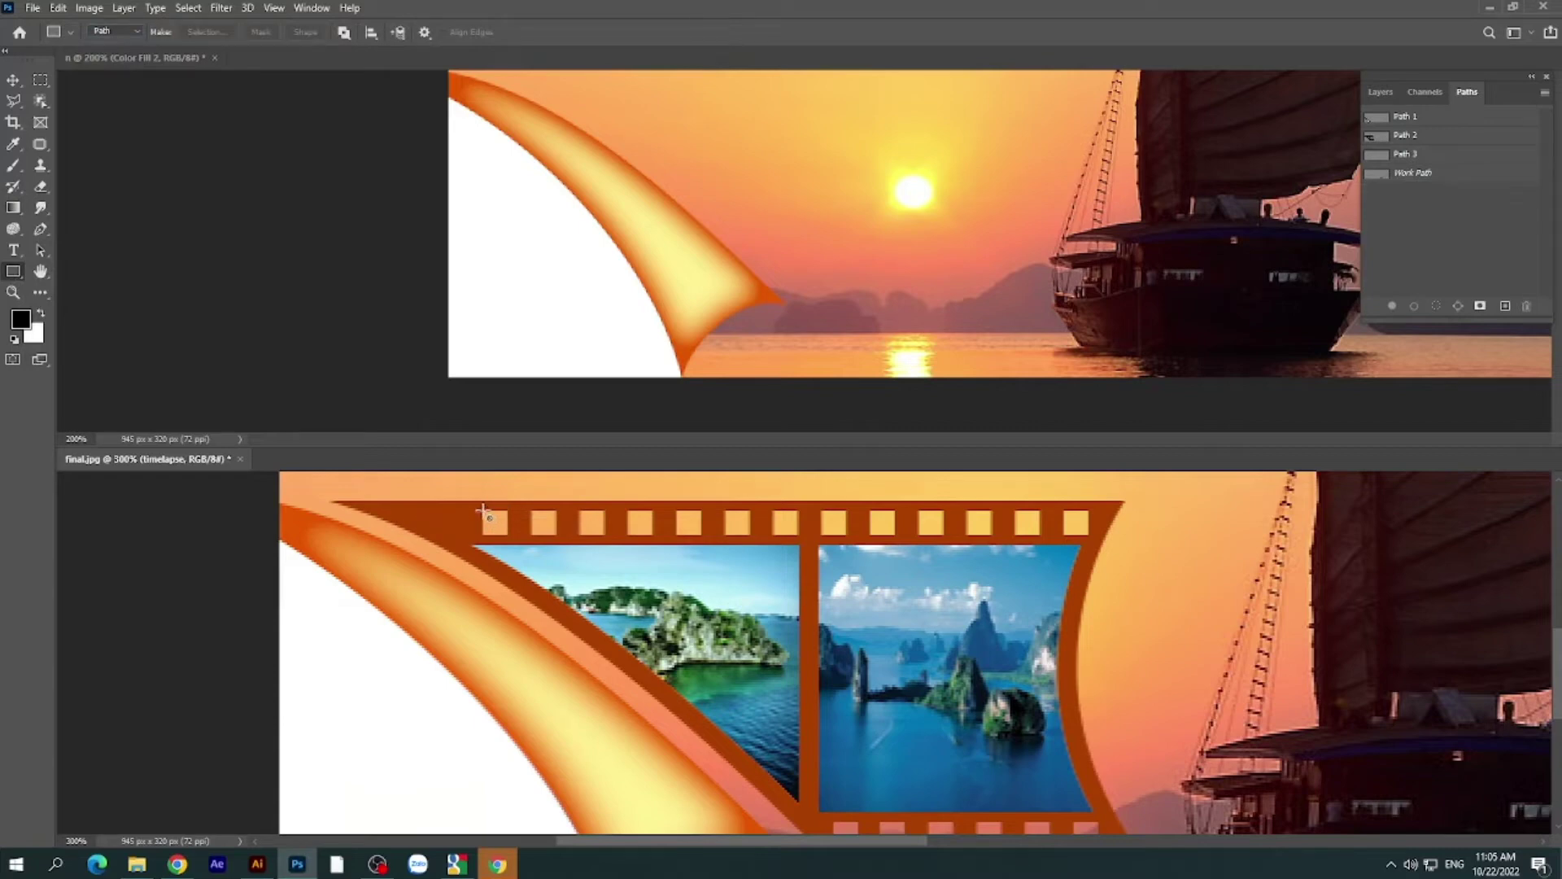
left_click_drag(484, 511, 512, 537)
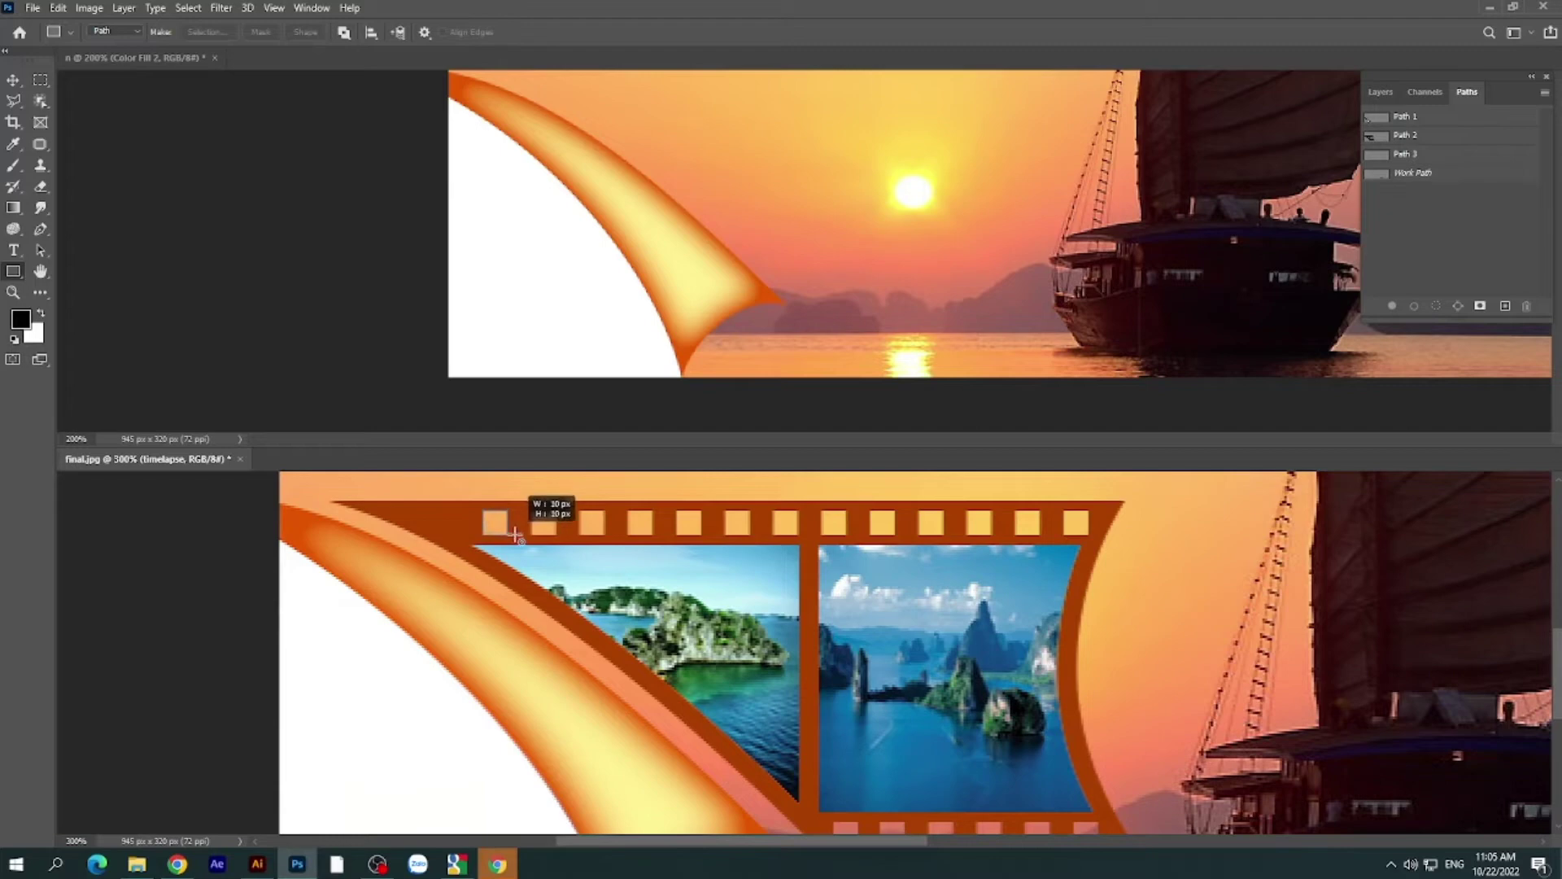
left_click_drag(513, 537, 511, 538)
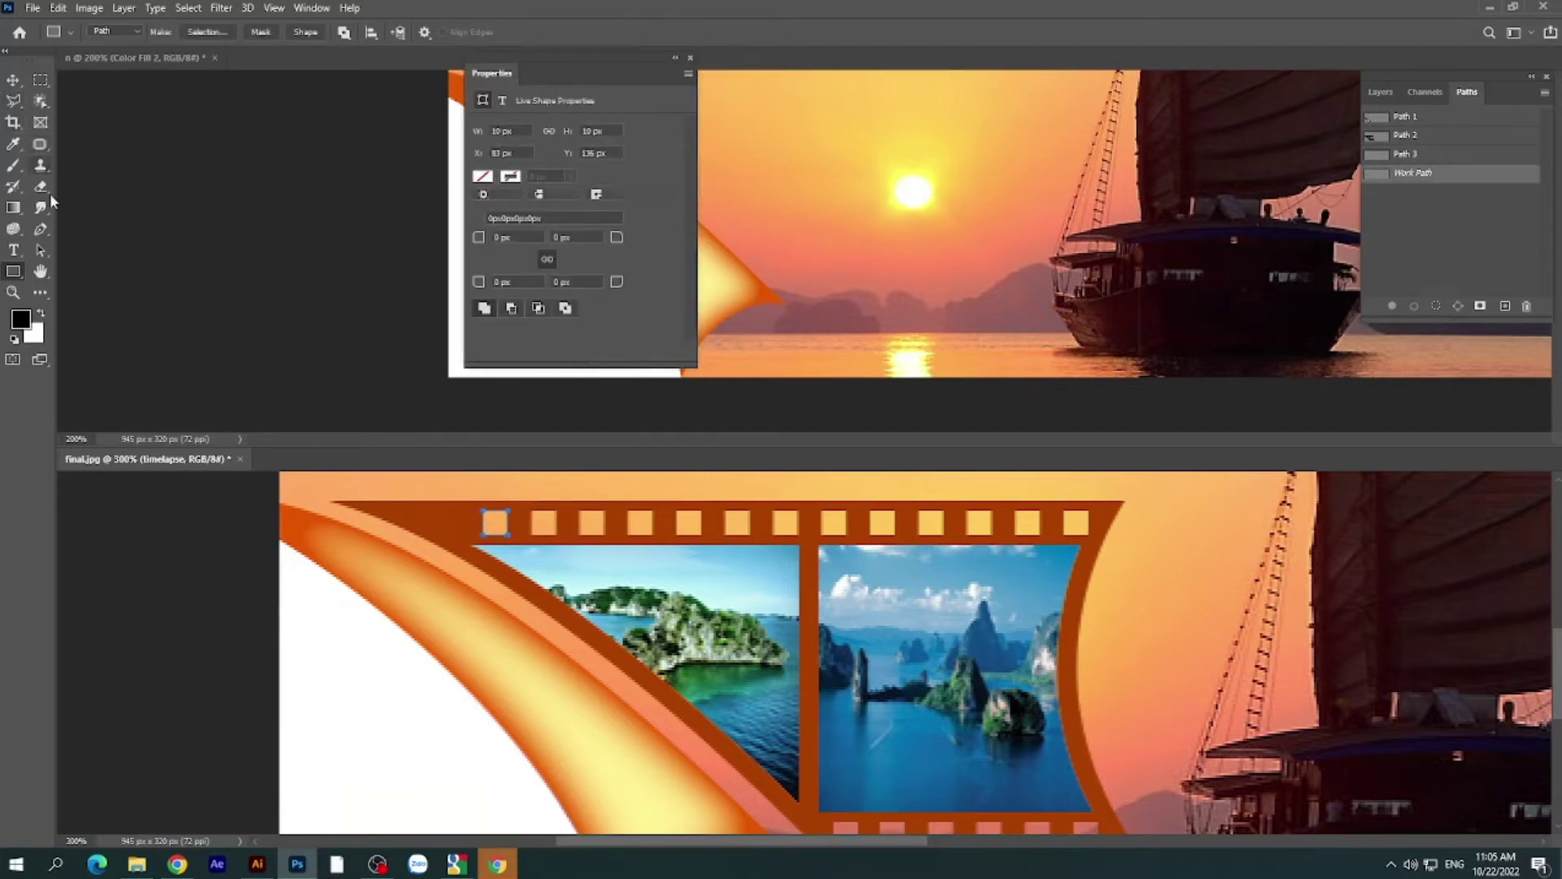
left_click(41, 253)
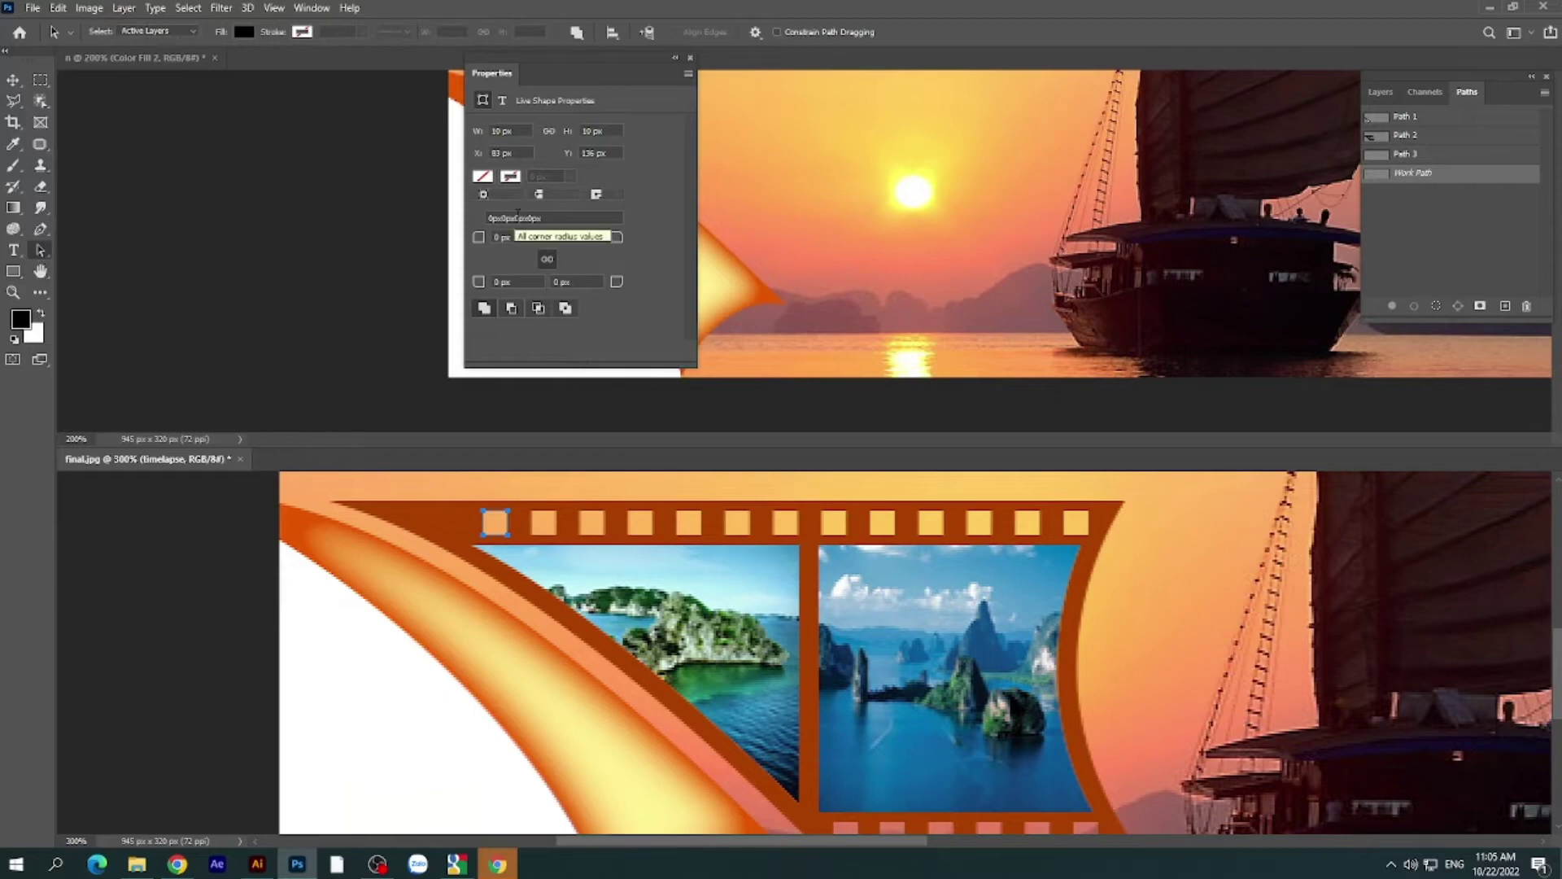
left_click(690, 58)
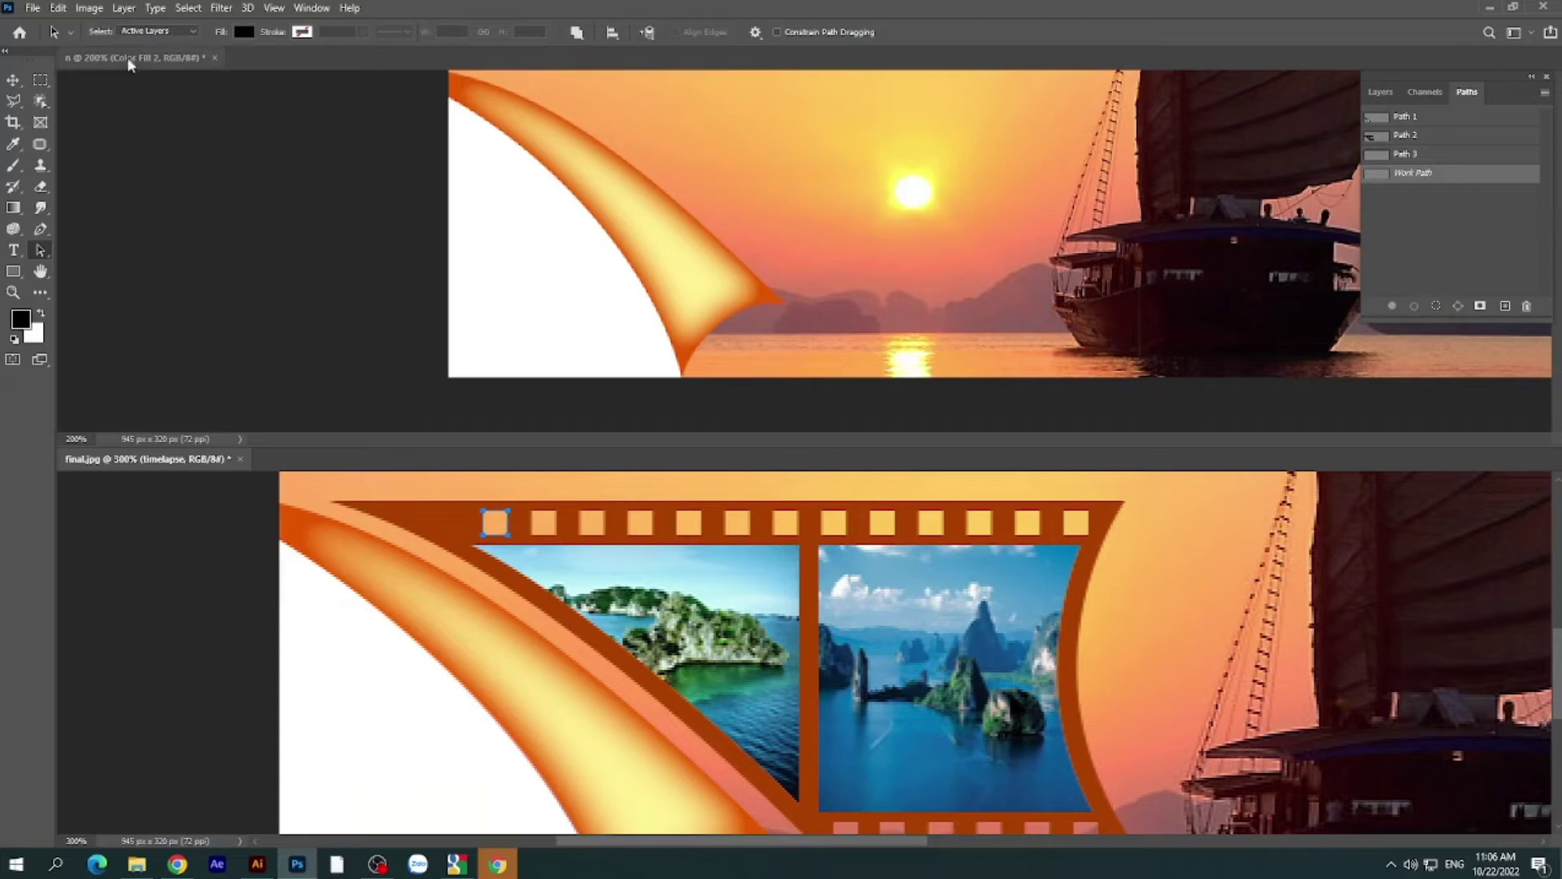
- Copy and paste the square path, then move the copy into the second sprocket hole
left_click(59, 8)
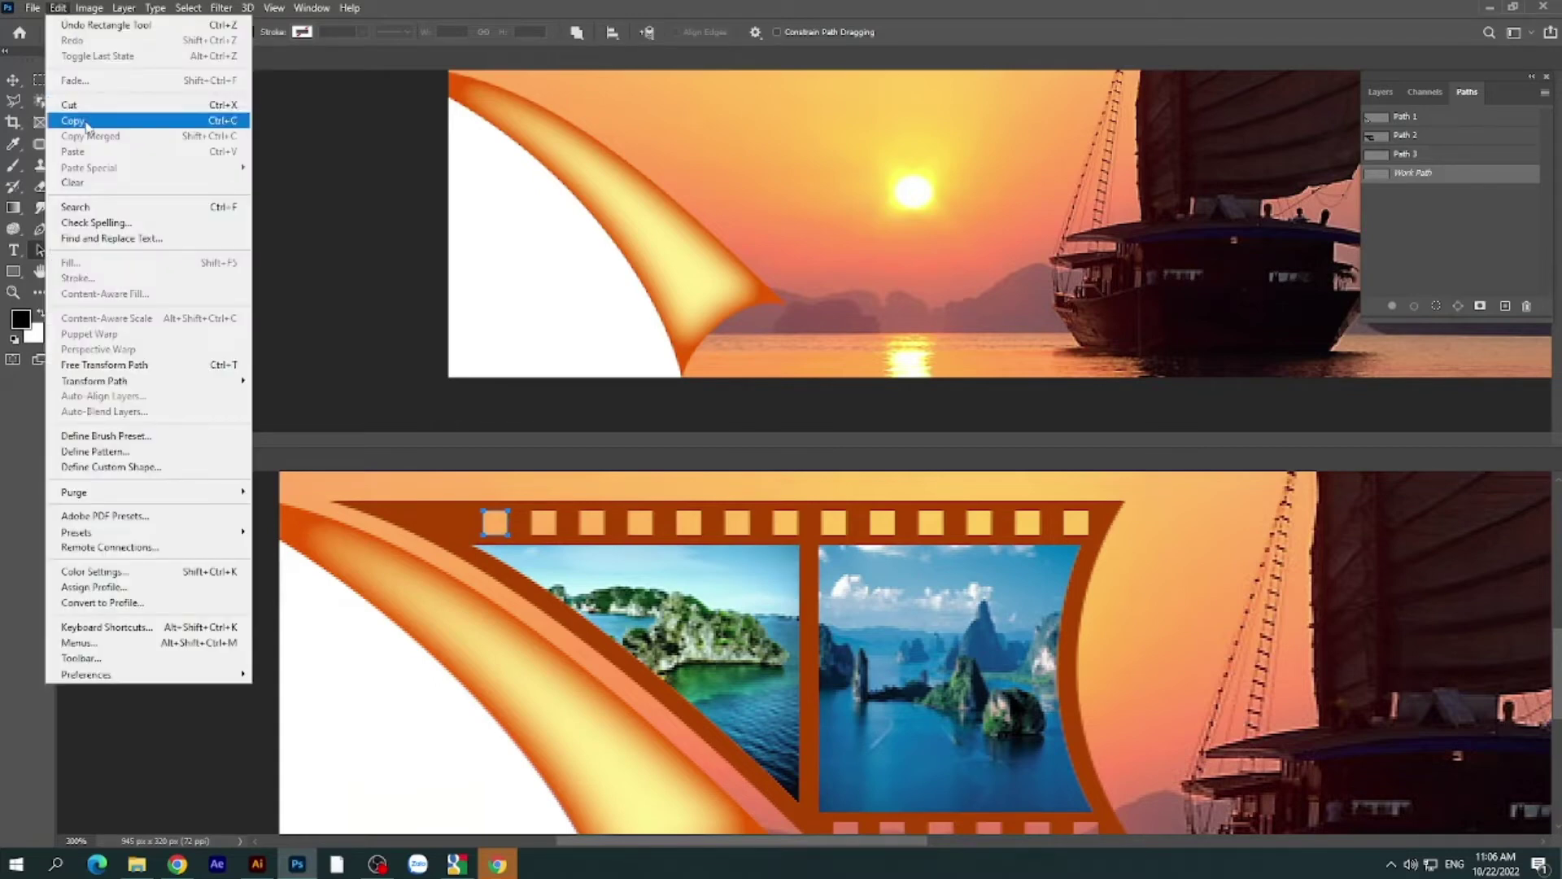
left_click(86, 122)
left_click(62, 8)
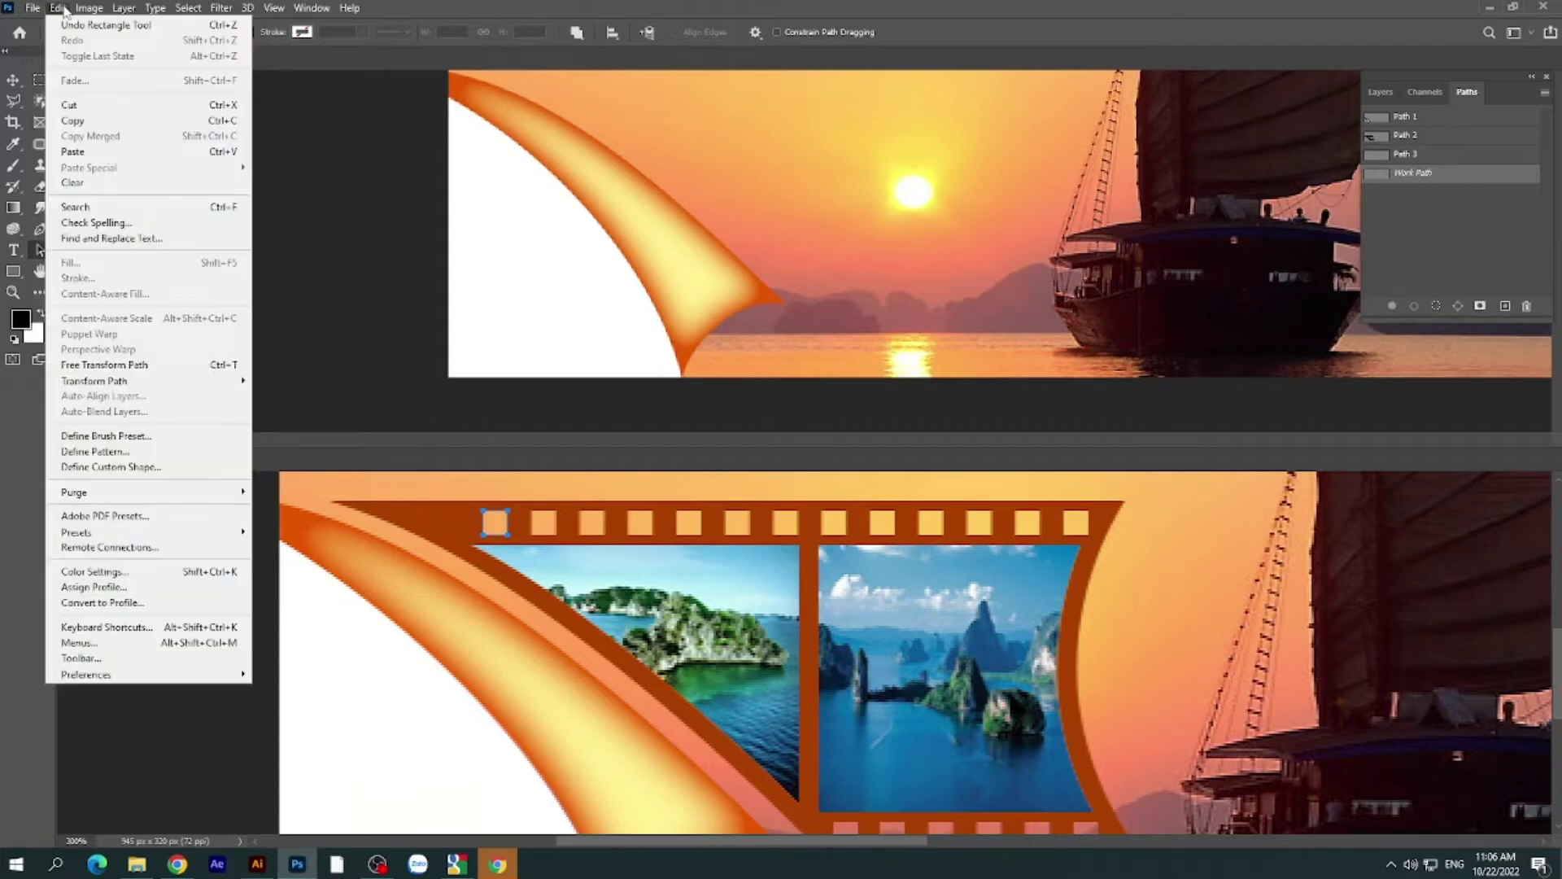
left_click(80, 153)
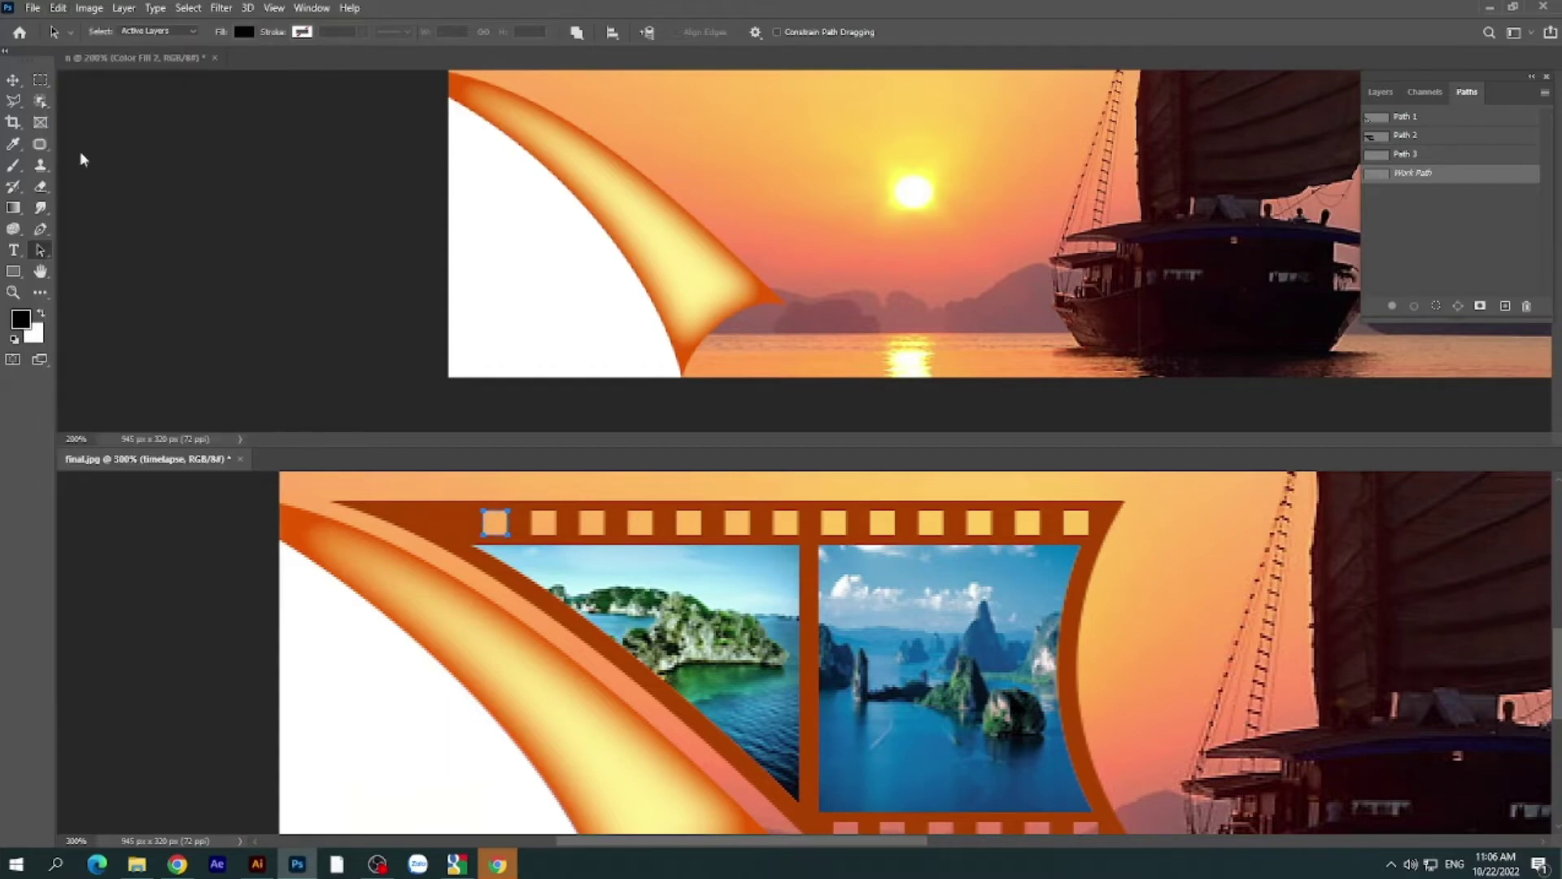
key("ctrl+t")
left_click_drag(496, 527, 544, 531)
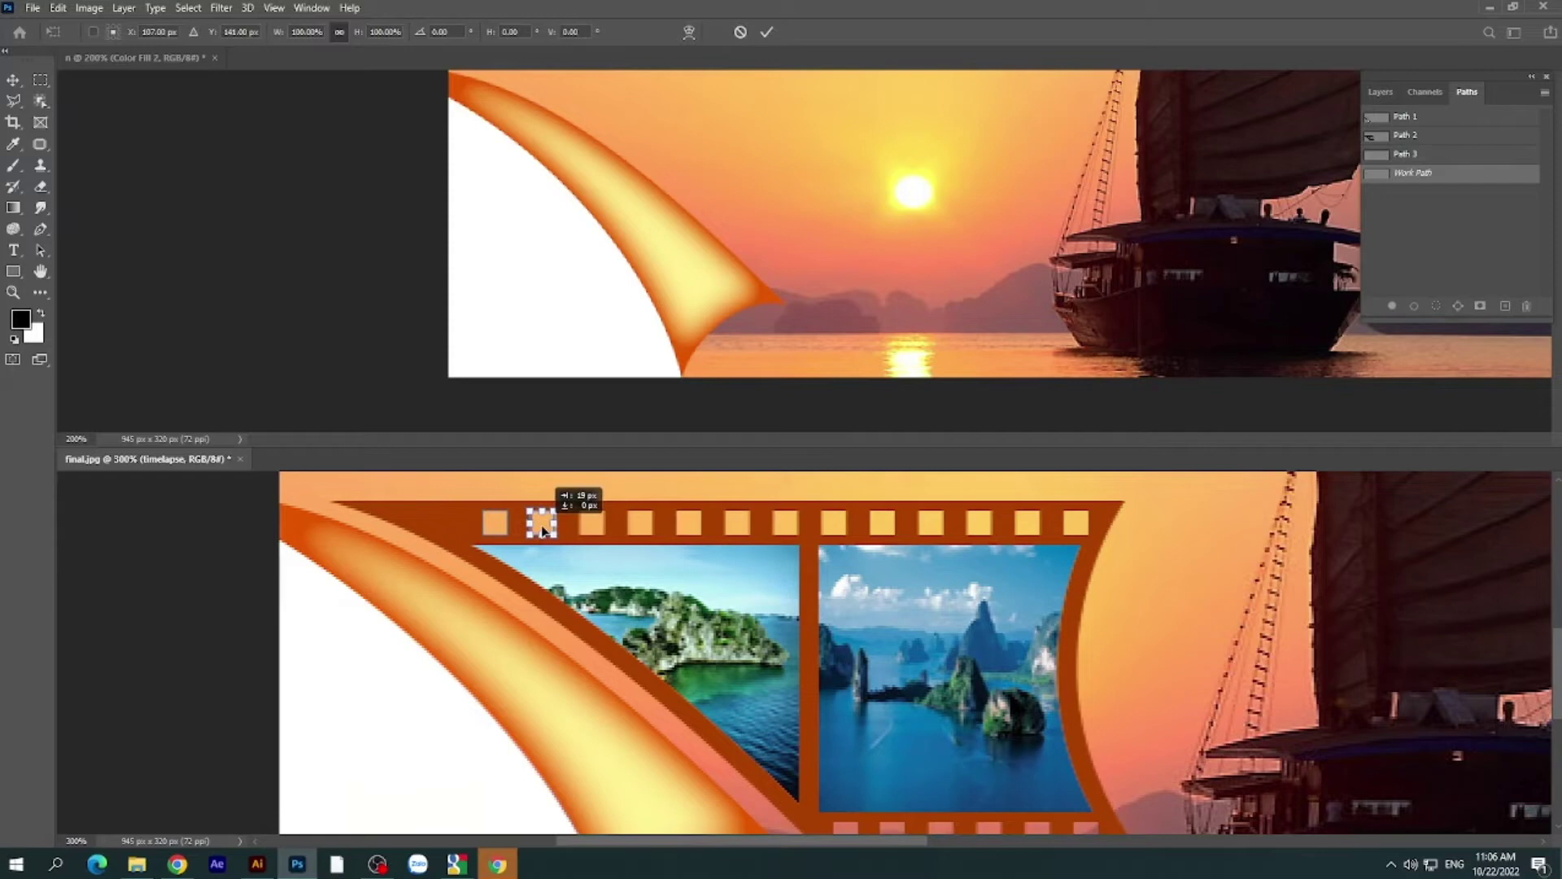
left_click_drag(542, 530, 544, 530)
left_click_drag(544, 530, 544, 530)
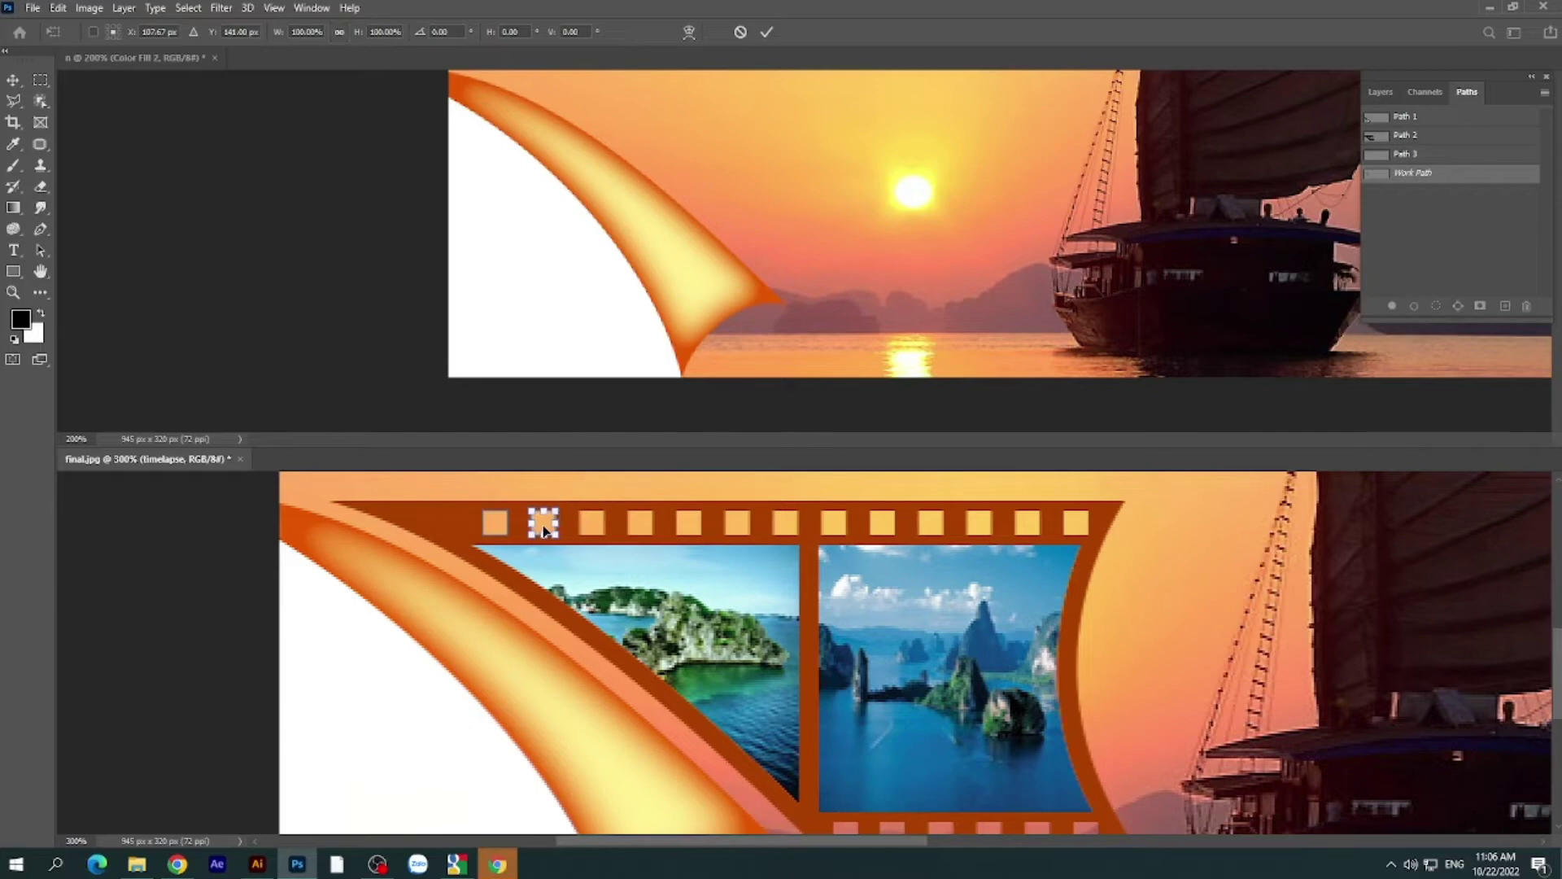
key("Return")
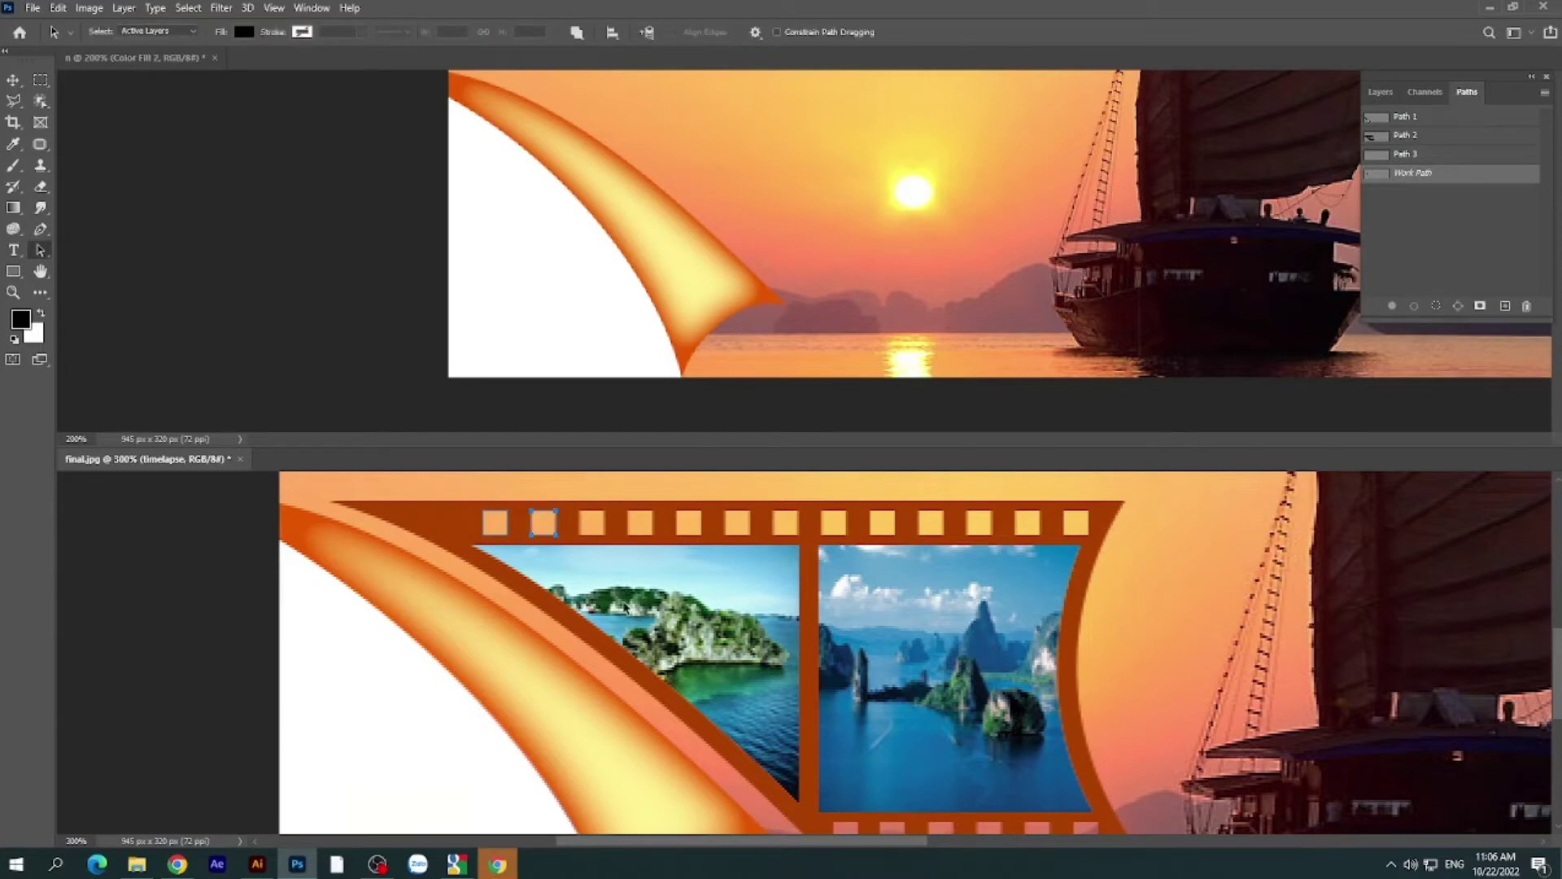
- Repeat the copy-and-move across the remaining top holes with Ctrl+Alt+Shift+T, then marquee-select all squares
key("ctrl")
key("ctrl+alt+shift+t")
key("ctrl+alt+shift+t")
key("ctrl+alt+shift+t")
key("ctrl+alt+shift+t")
key("ctrl+alt+shift+t")
key("ctrl+alt+shift+t")
key("ctrl+alt+shift+t")
key("ctrl+alt+shift+t")
key("ctrl+alt+shift+t")
key("ctrl+alt+shift+t")
key("ctrl+alt+shift+t")
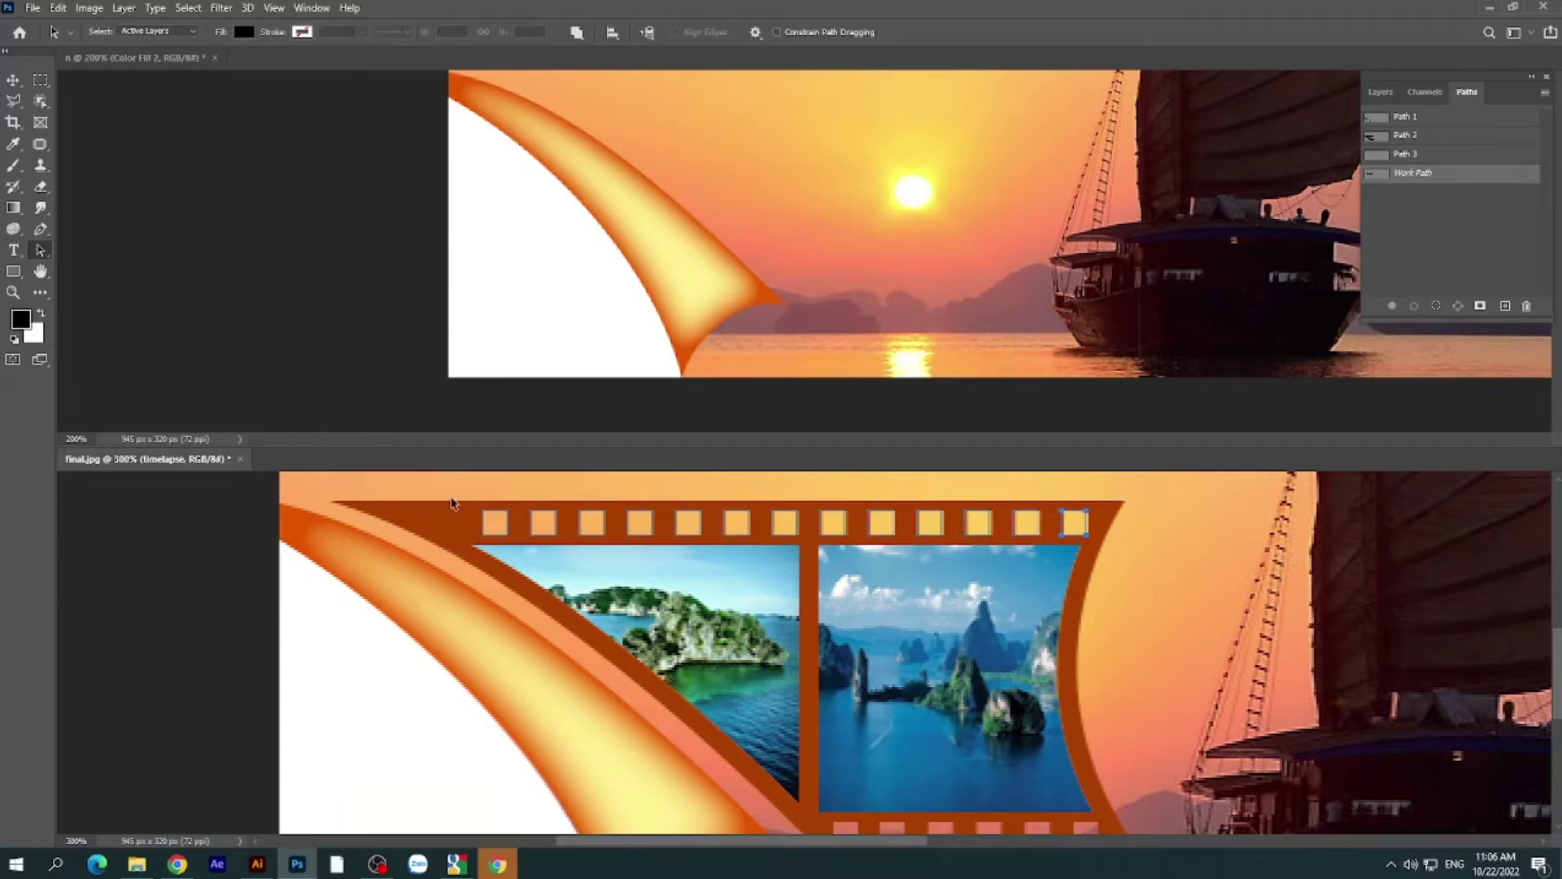
left_click_drag(465, 497, 1102, 551)
left_click(577, 34)
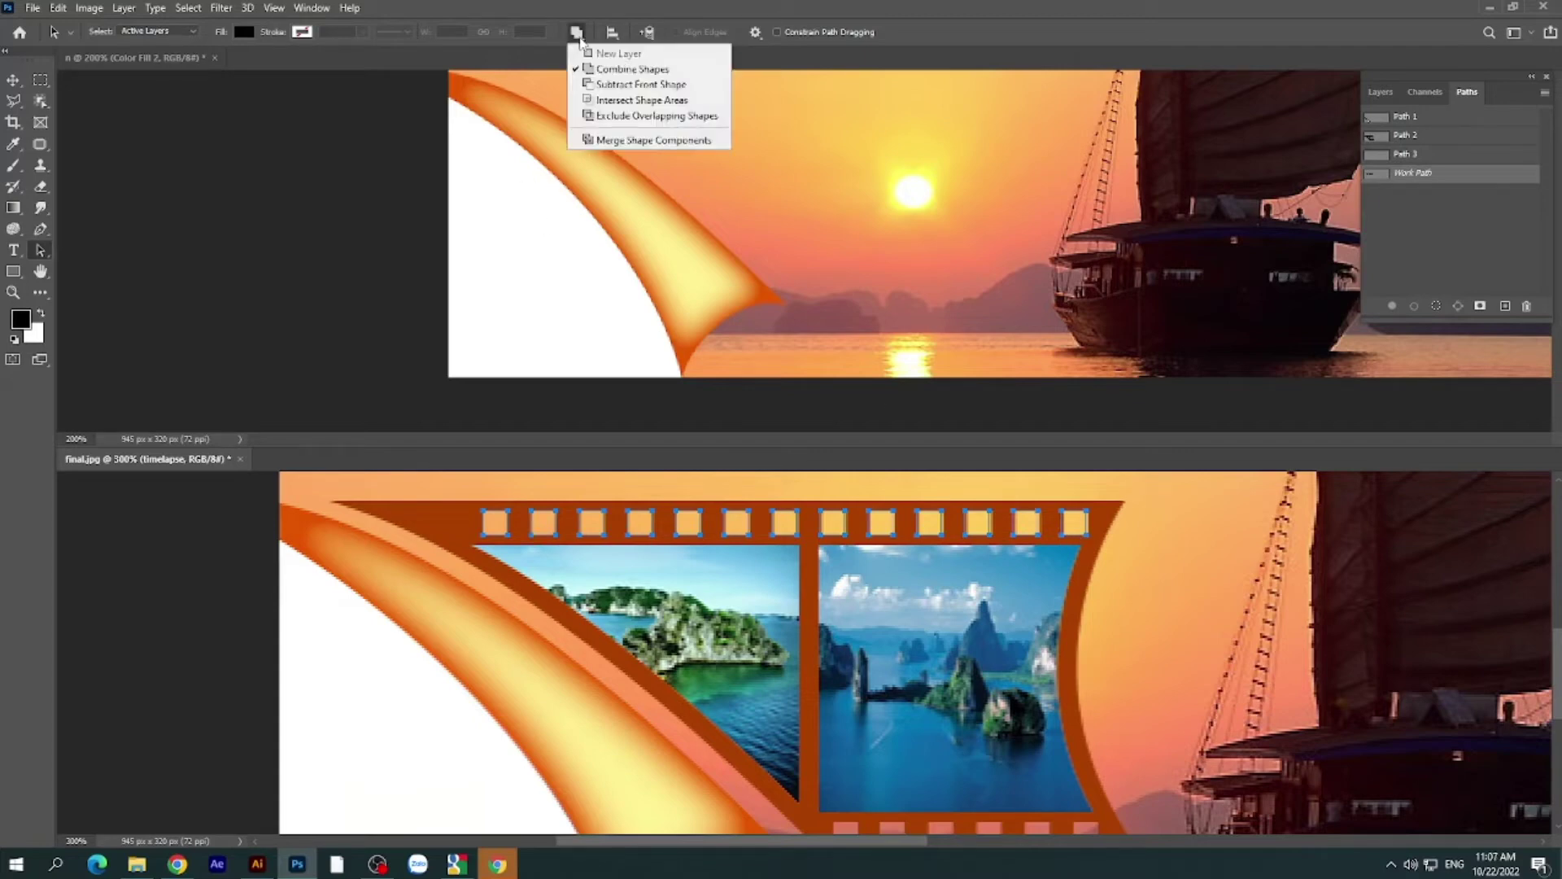
- Merge the squares, convert the live shape to a regular path, and save the work path as Path 4
left_click(632, 144)
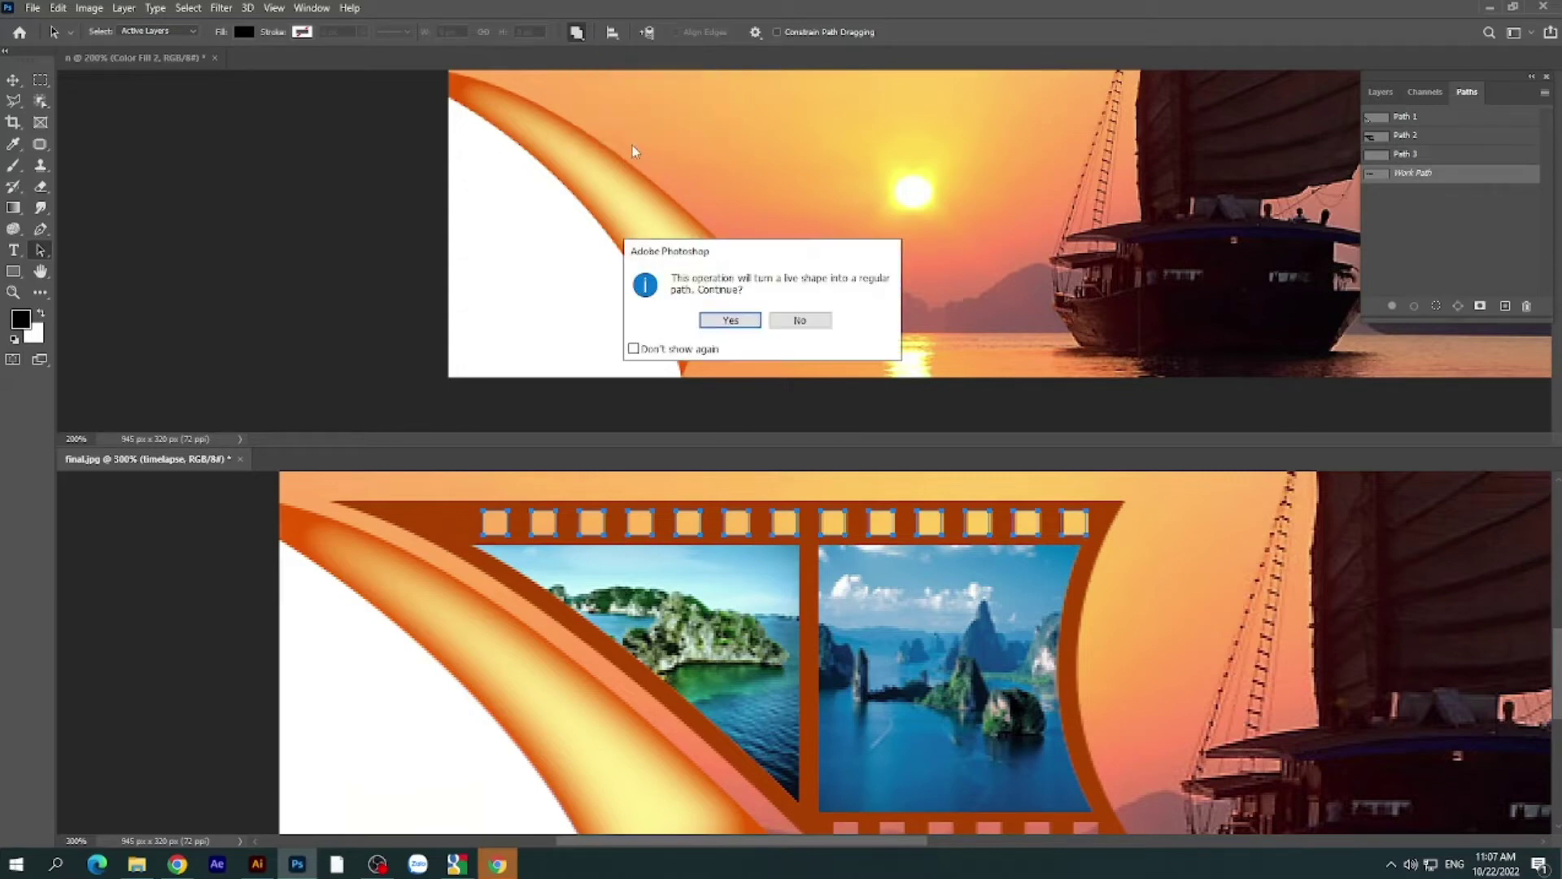
left_click(634, 349)
left_click(731, 320)
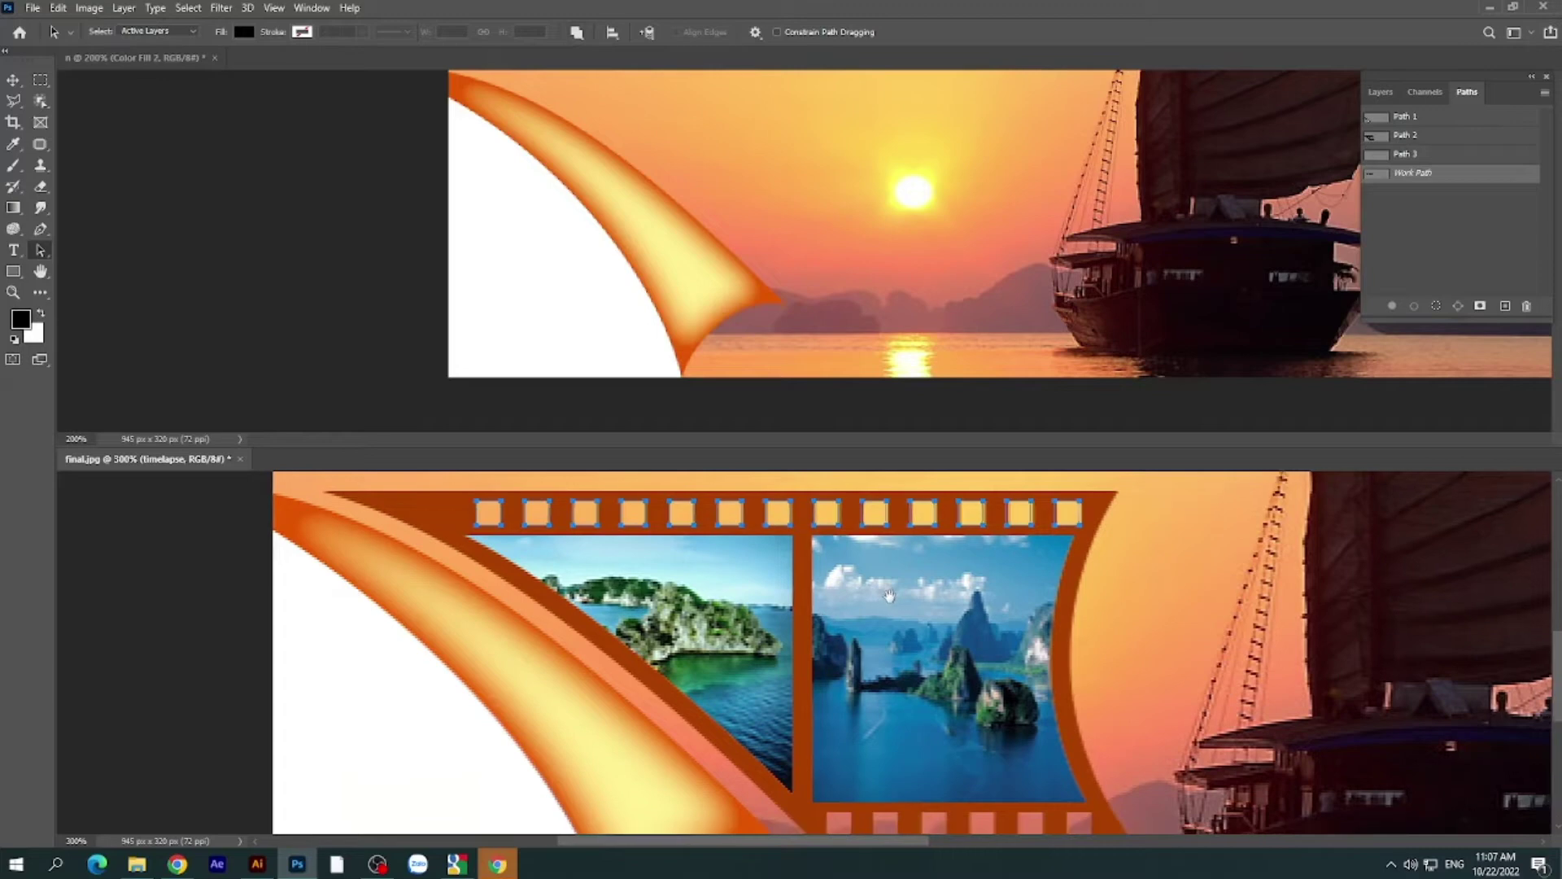
double_click(1422, 181)
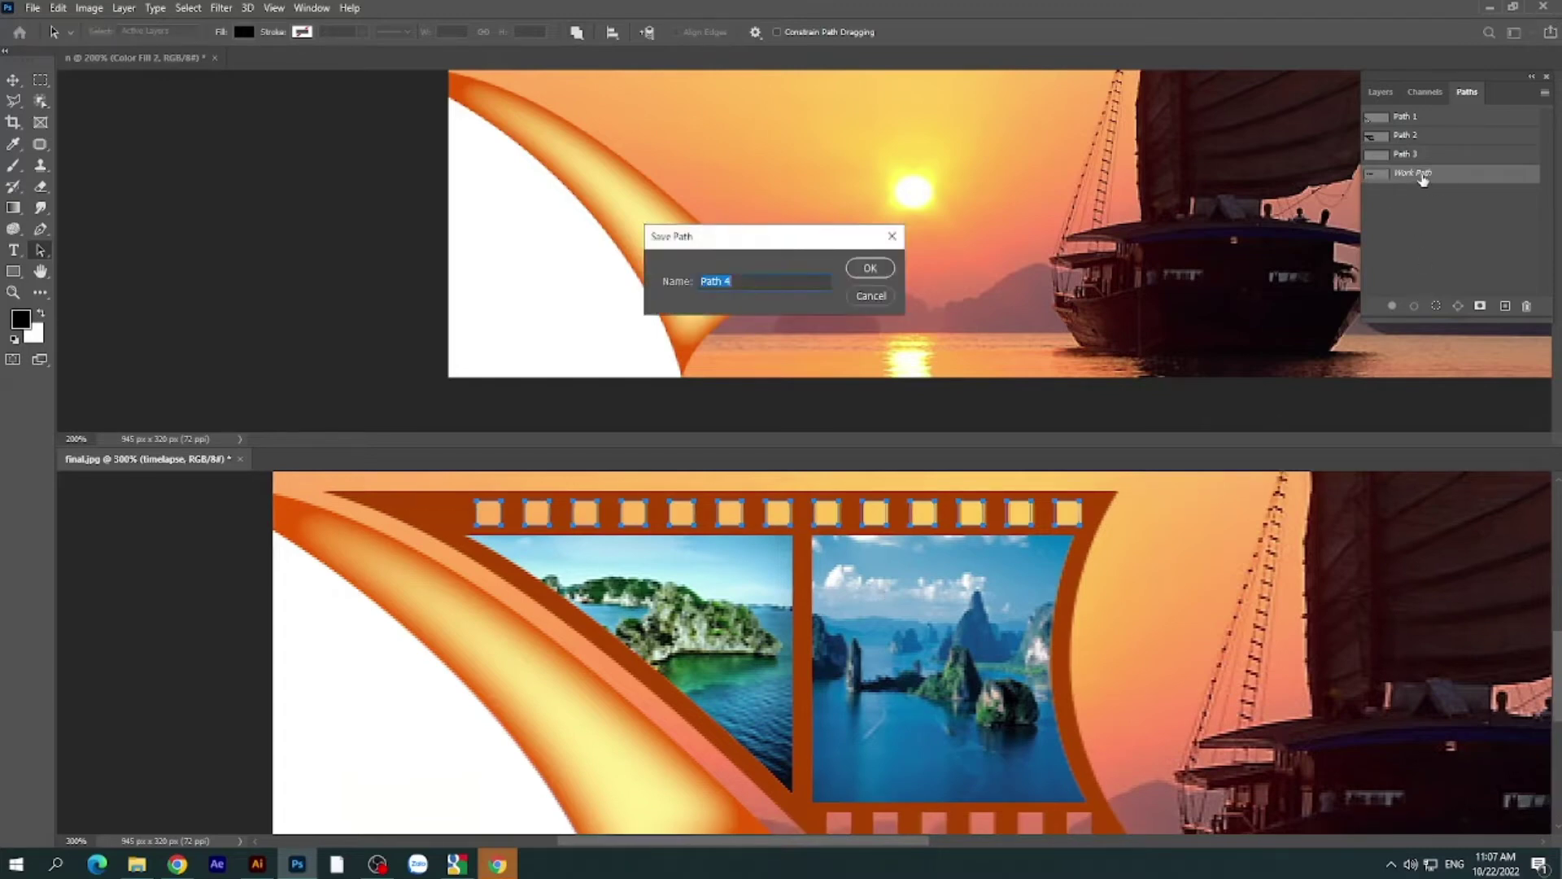
left_click(872, 288)
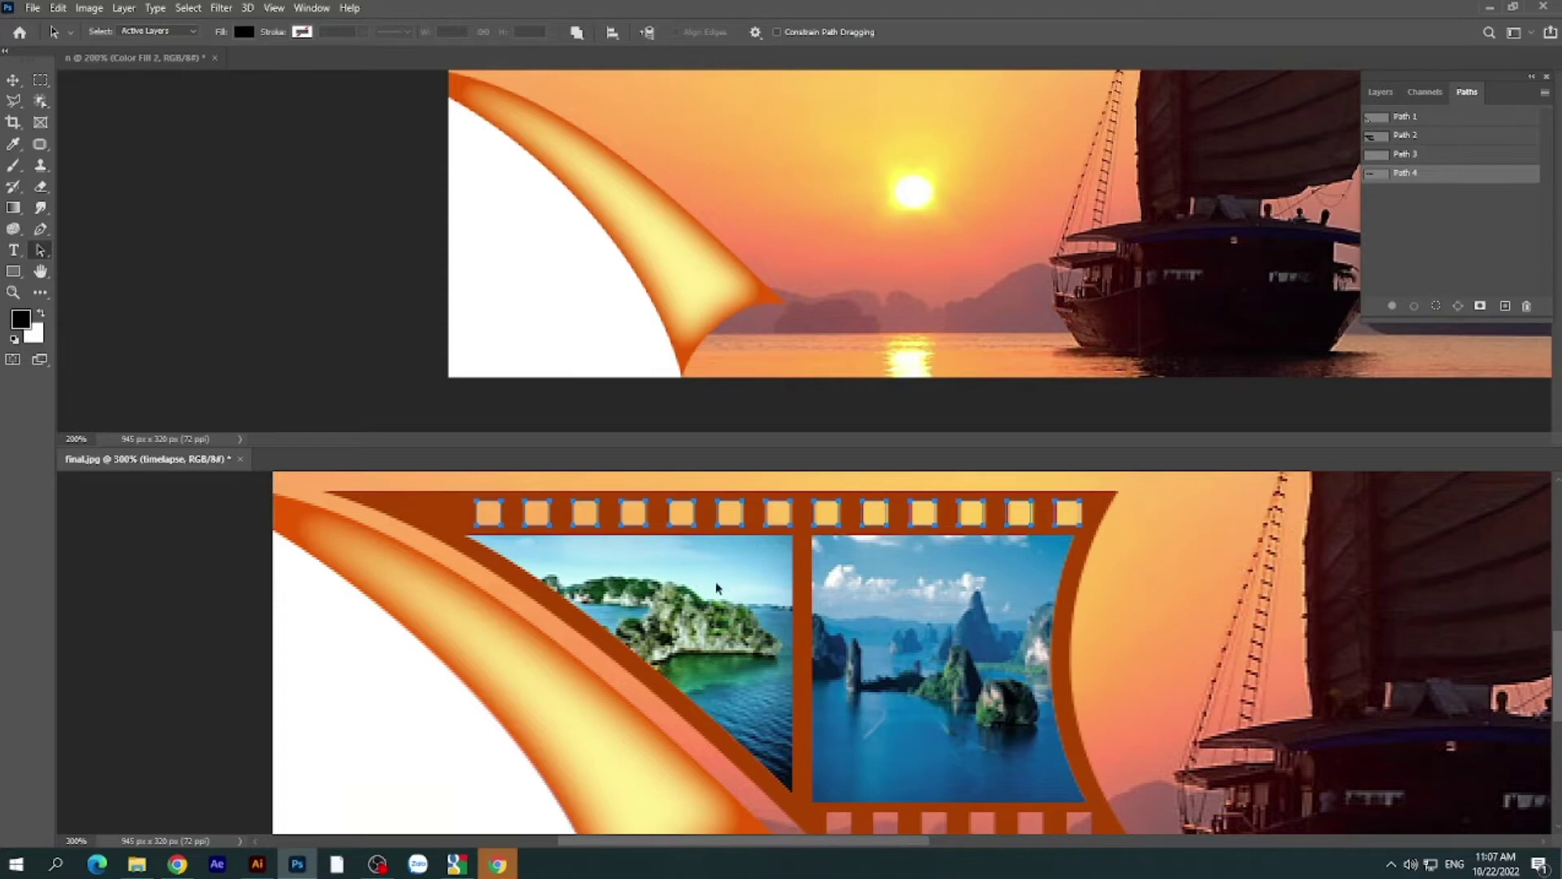
mouse_move(731, 586)
left_mouse_down()
mouse_move(640, 586)
mouse_move(643, 563)
left_mouse_up()
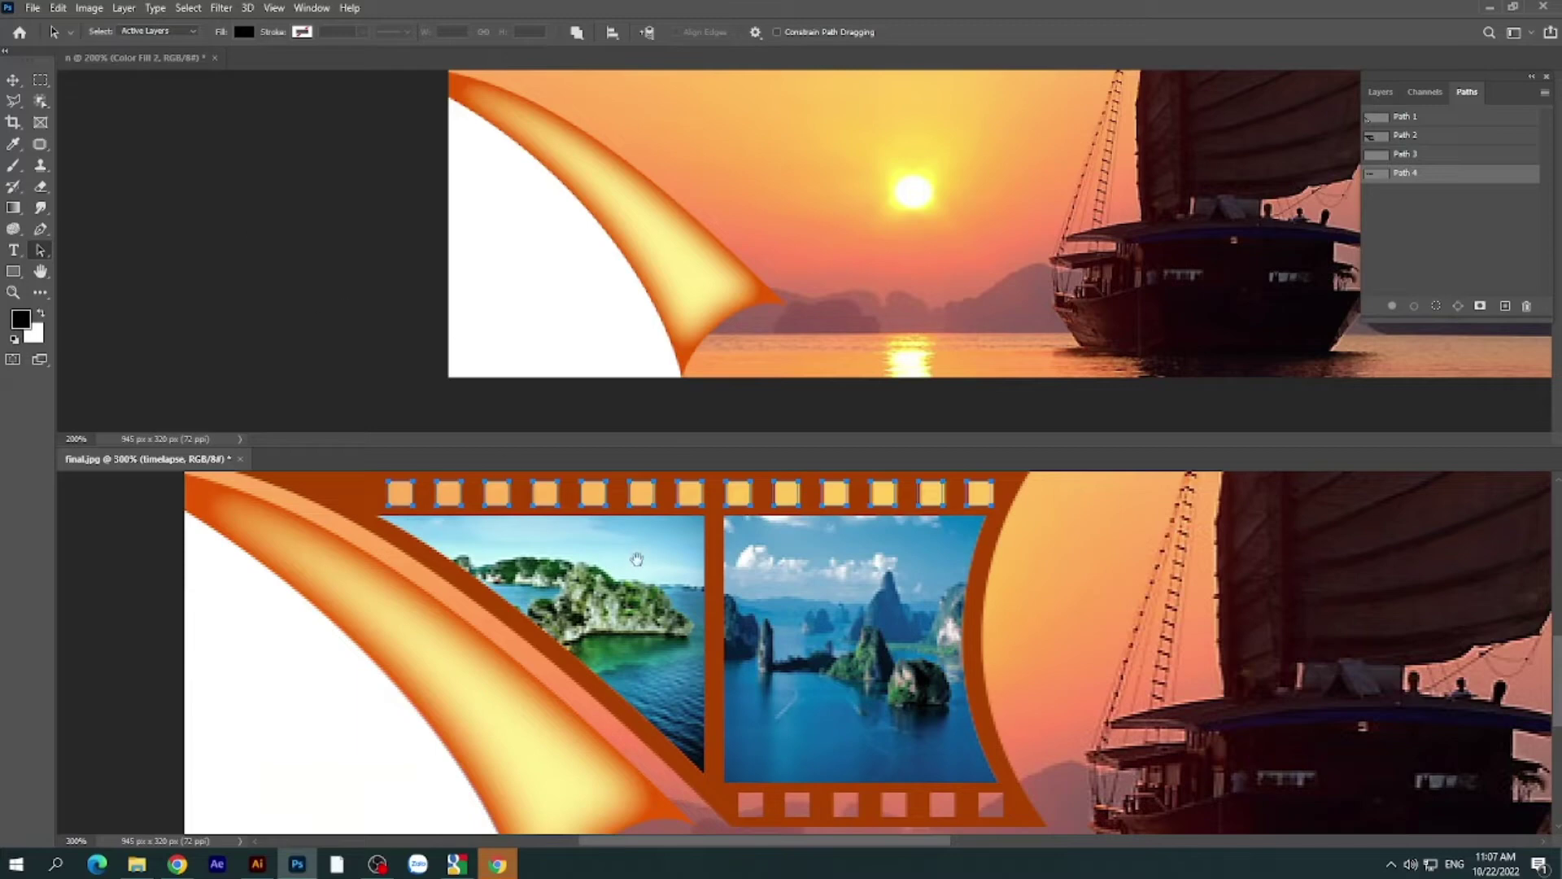
- Move the sprocket-hole squares down onto the bottom row, nudge them right, and select them
left_click_drag(637, 561, 640, 571)
left_click_drag(726, 550, 714, 551)
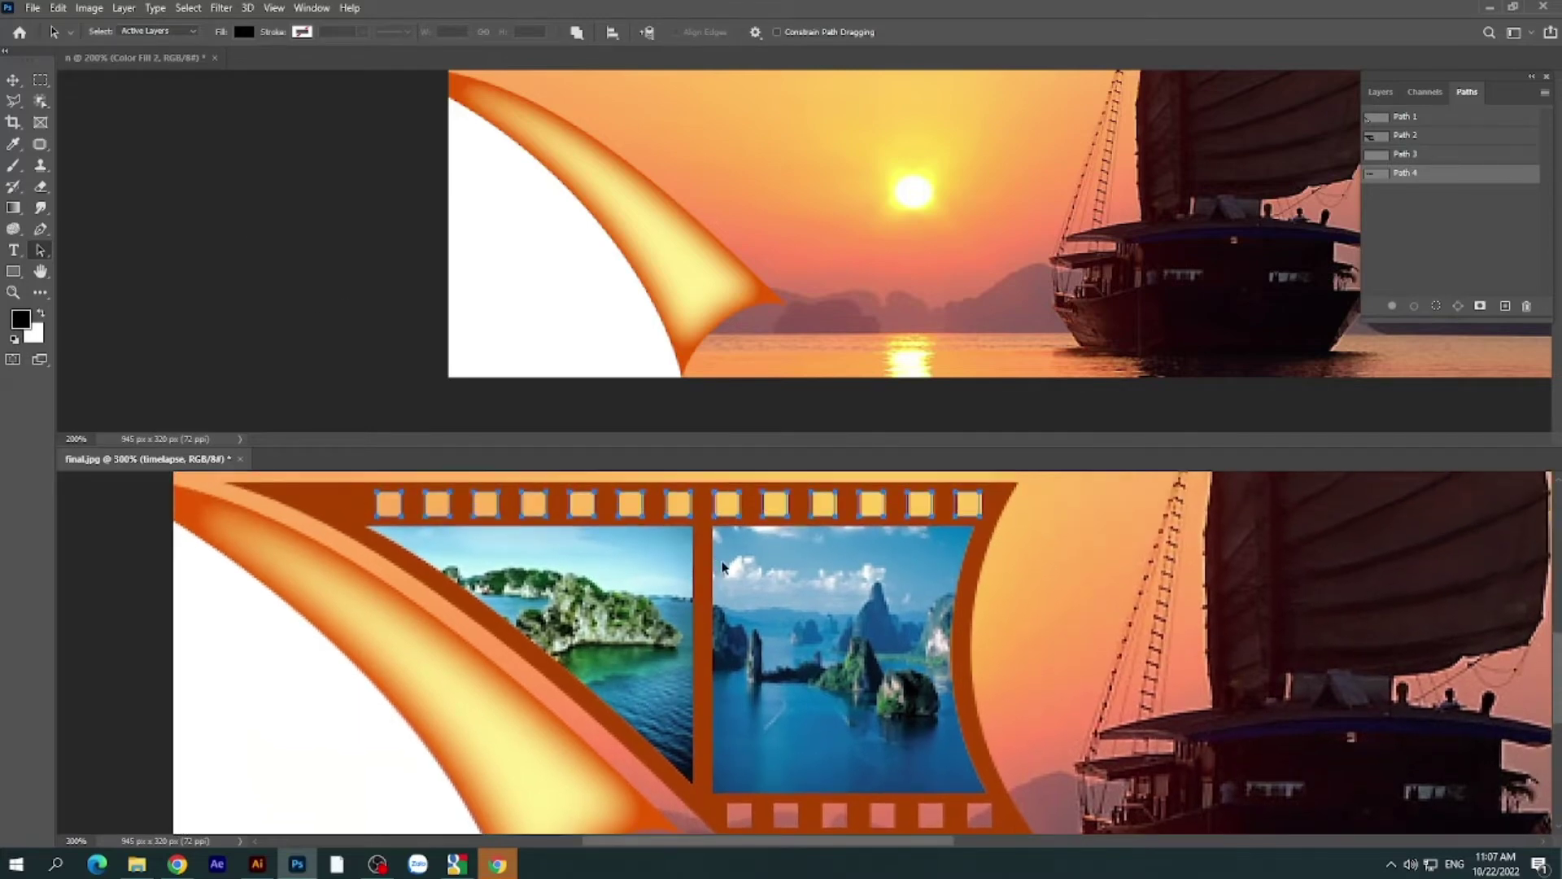
left_click_drag(720, 560, 718, 551)
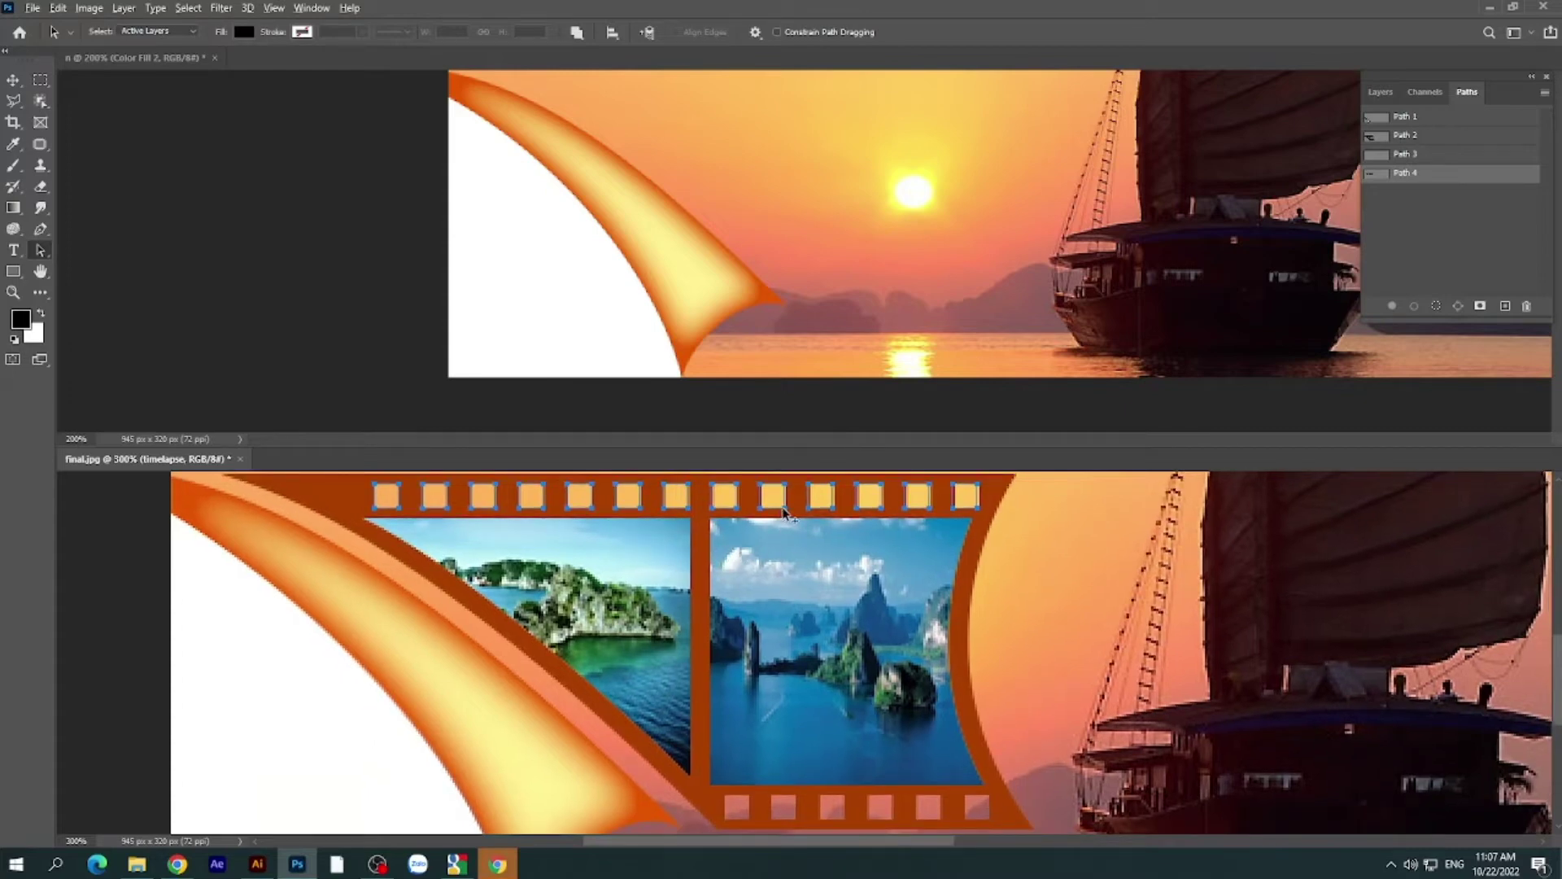
mouse_move(783, 511)
left_mouse_down()
mouse_move(783, 647)
mouse_move(794, 564)
left_mouse_up()
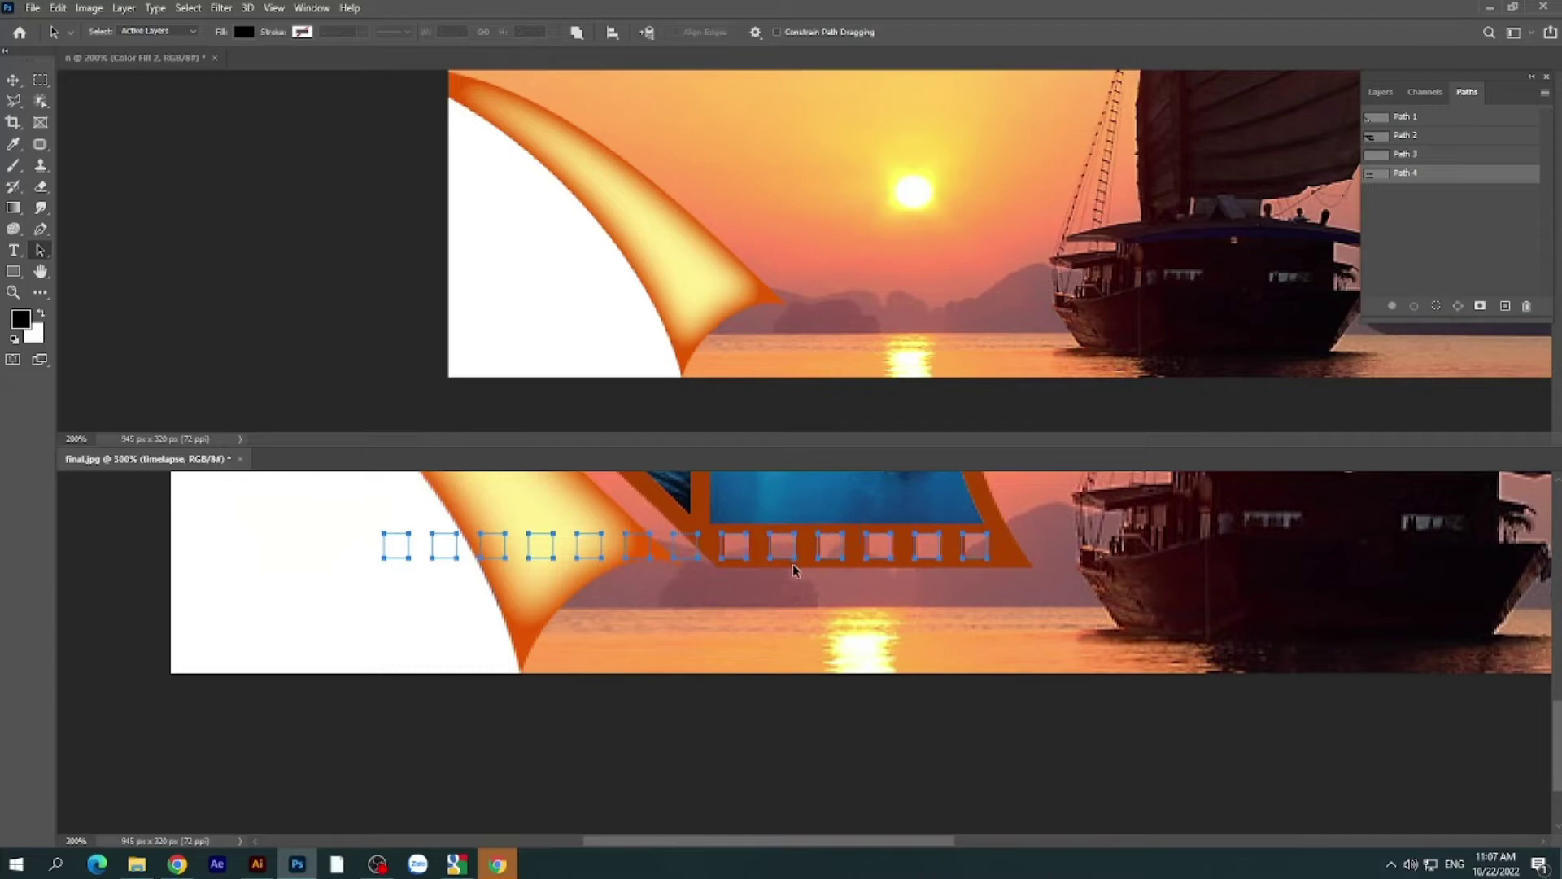
key("Right")
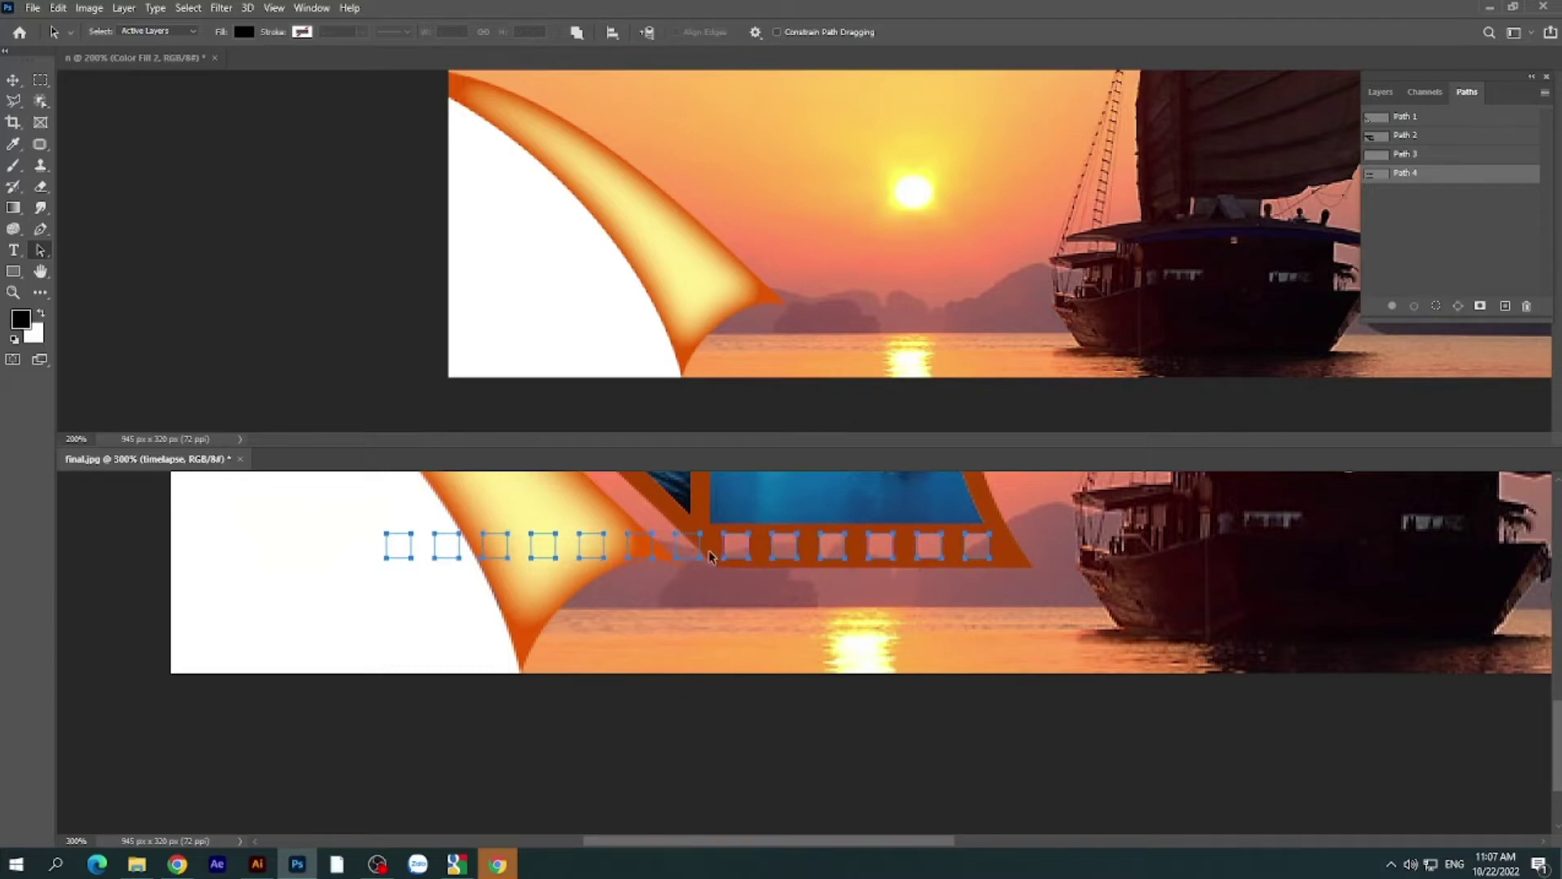
right_click(42, 248)
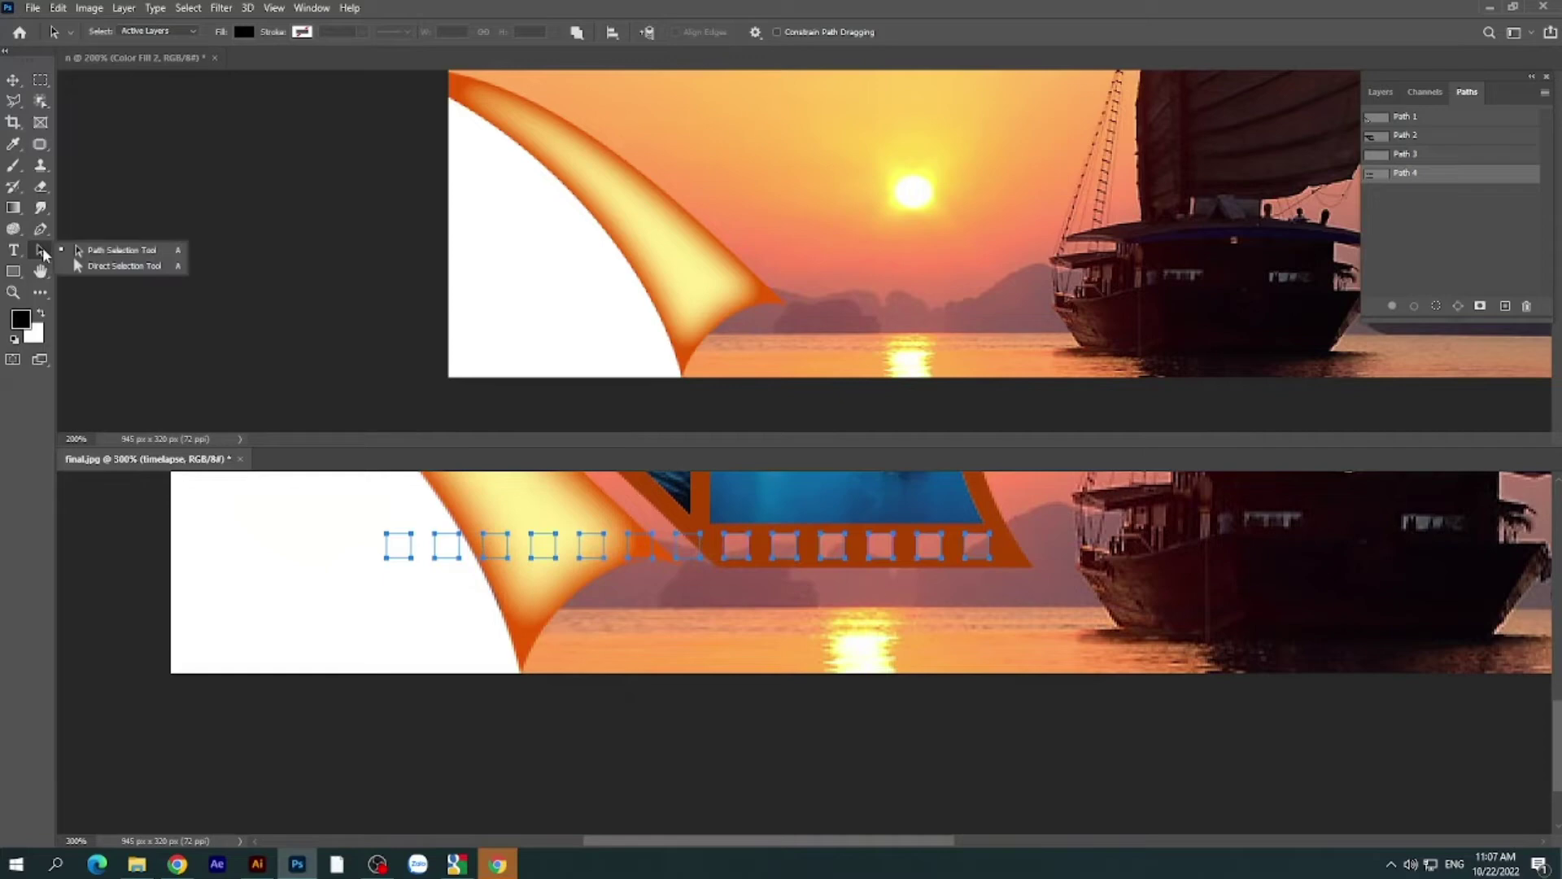
left_click(89, 254)
mouse_move(366, 511)
left_mouse_down()
mouse_move(708, 599)
mouse_move(750, 632)
mouse_move(724, 730)
left_mouse_up()
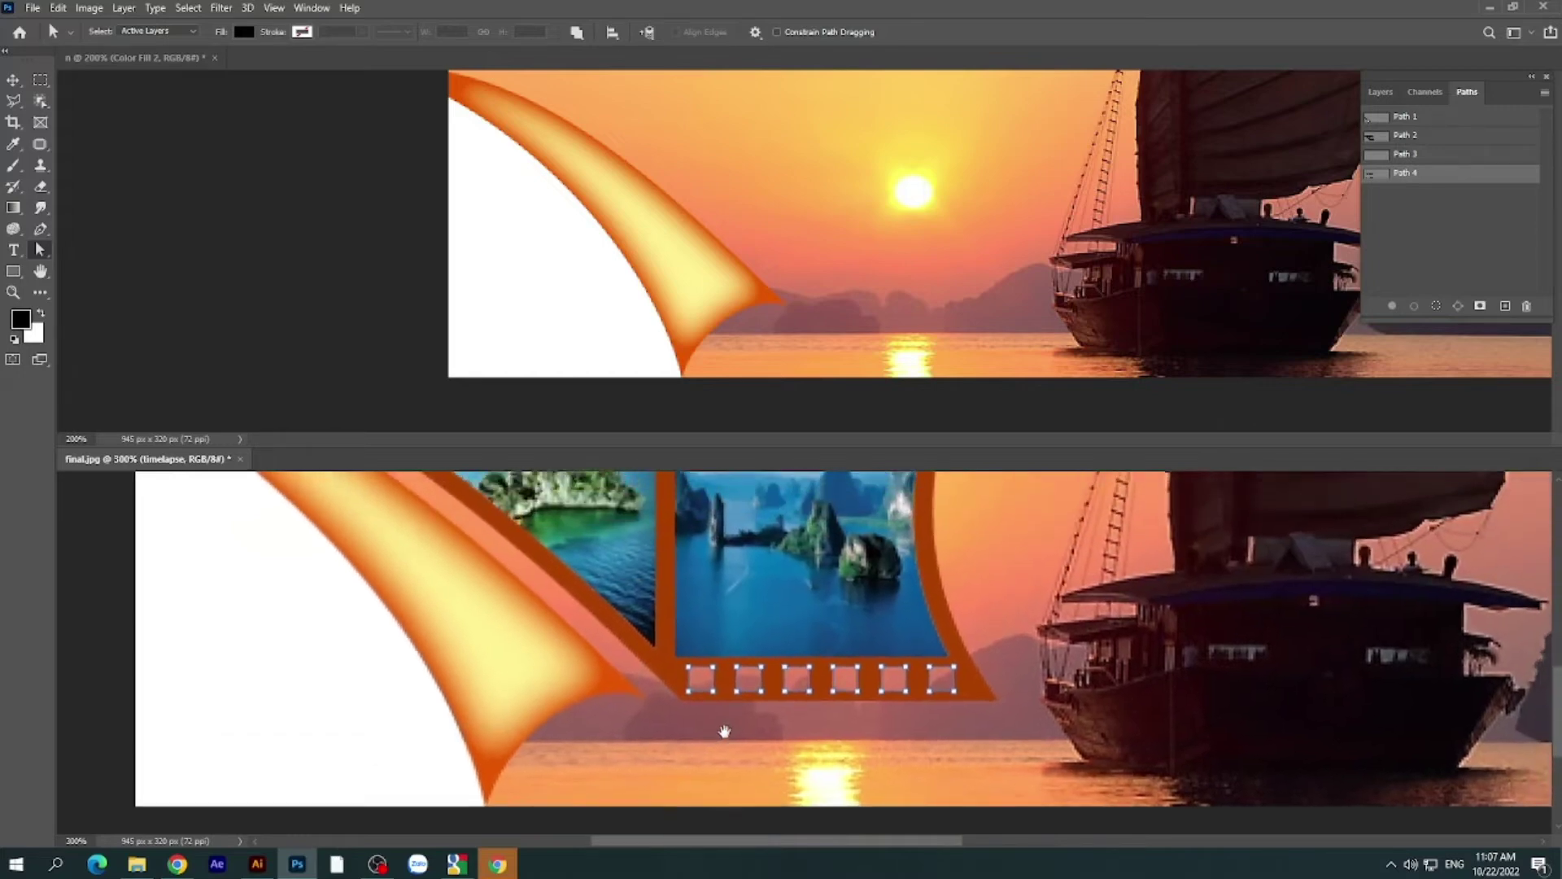
- Undo a misplaced Direct Selection move of the hole squares, then zoom out to 200%
left_click_drag(864, 603, 795, 732)
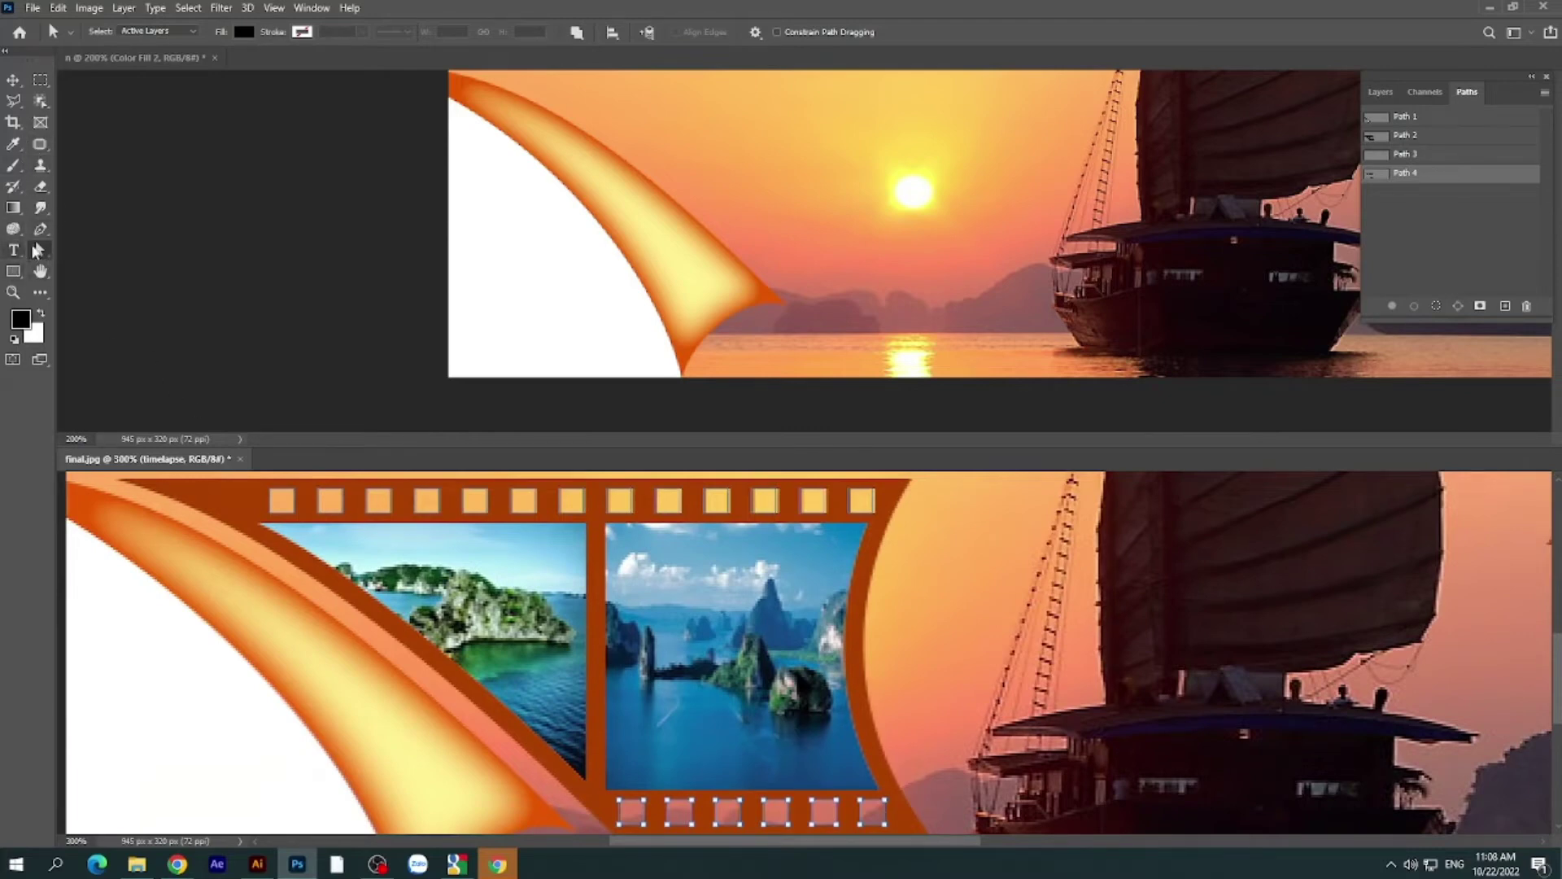
right_click(36, 251)
left_click(154, 267)
left_click_drag(644, 808, 667, 749)
key("ctrl+z")
left_click_drag(937, 669, 822, 695)
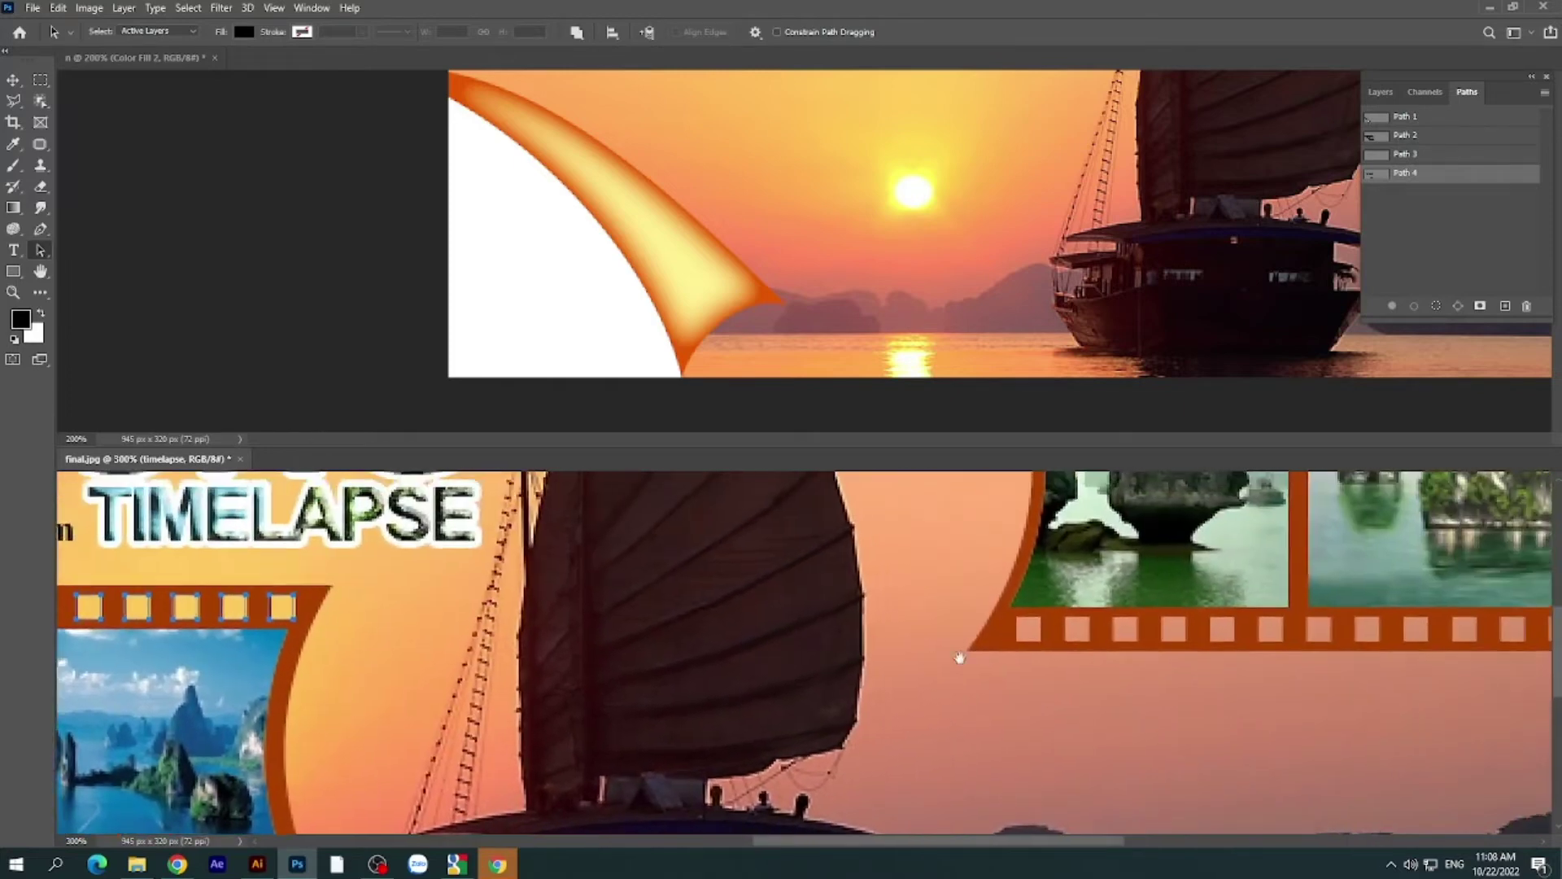
mouse_move(1187, 633)
left_mouse_down()
mouse_move(768, 726)
mouse_move(1087, 584)
mouse_move(1099, 624)
left_mouse_up()
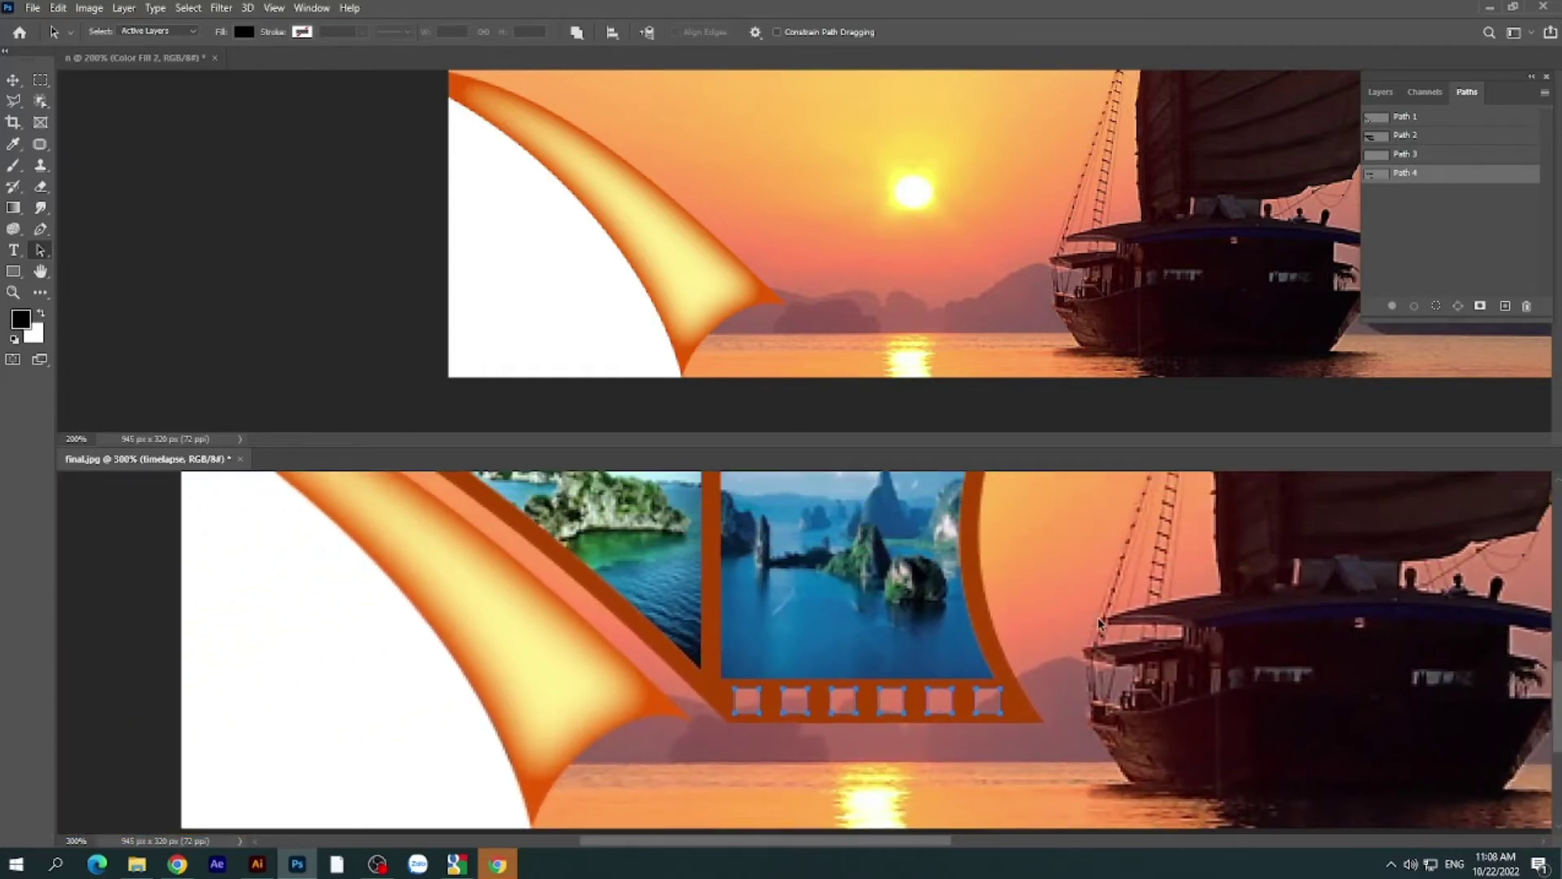
key("ctrl+minus")
left_click_drag(982, 573, 980, 634)
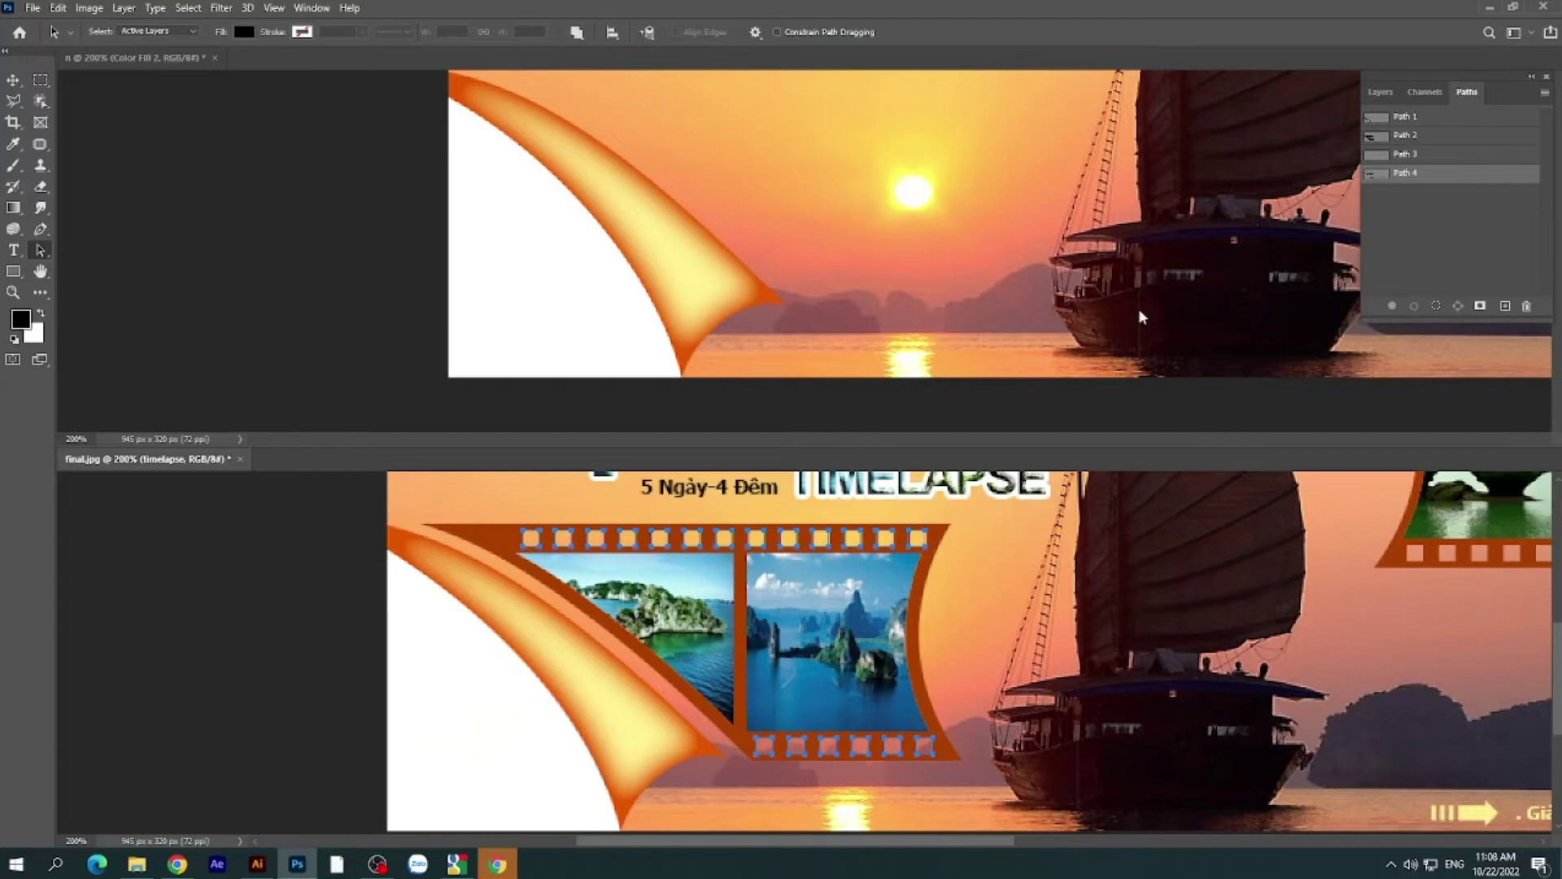
- Copy the film-strip frame Path 2 from final.jpg into the banner document
left_click(1410, 137)
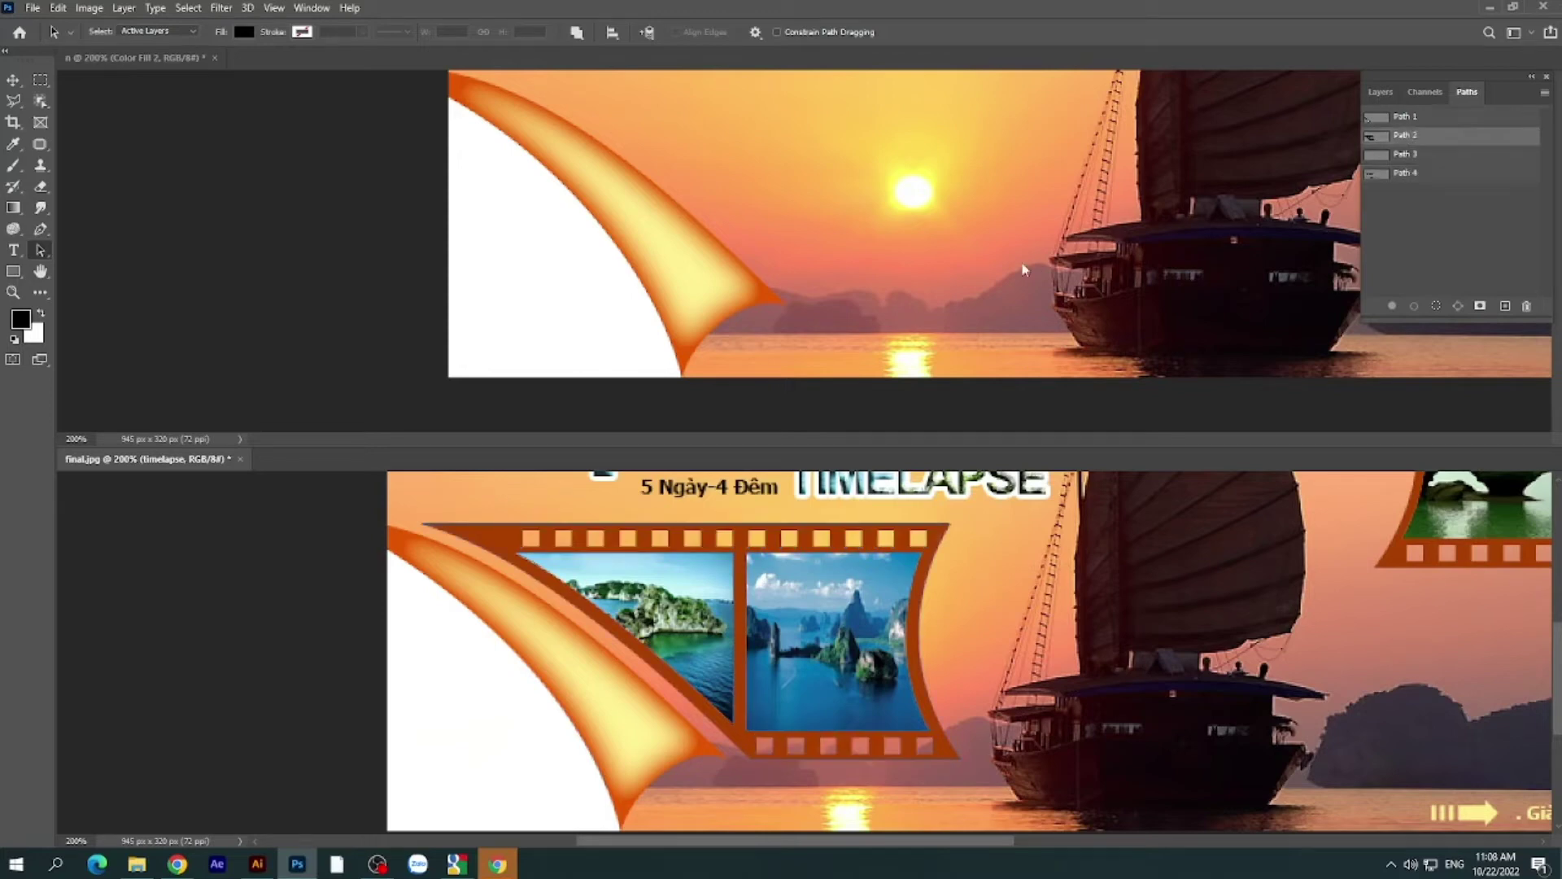
left_click(1406, 174)
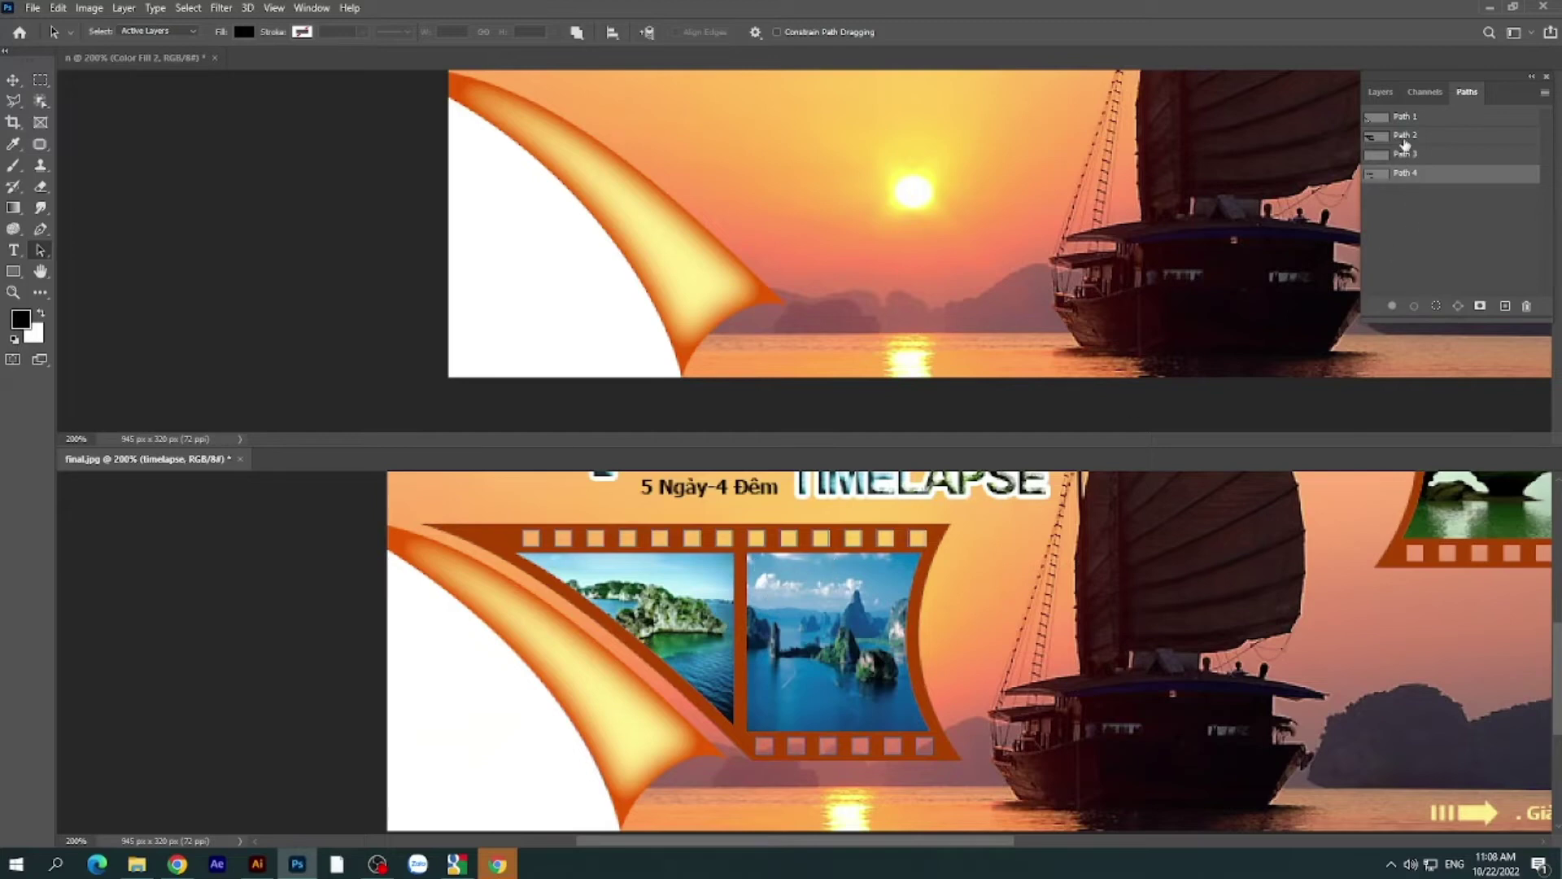
left_click(1404, 137)
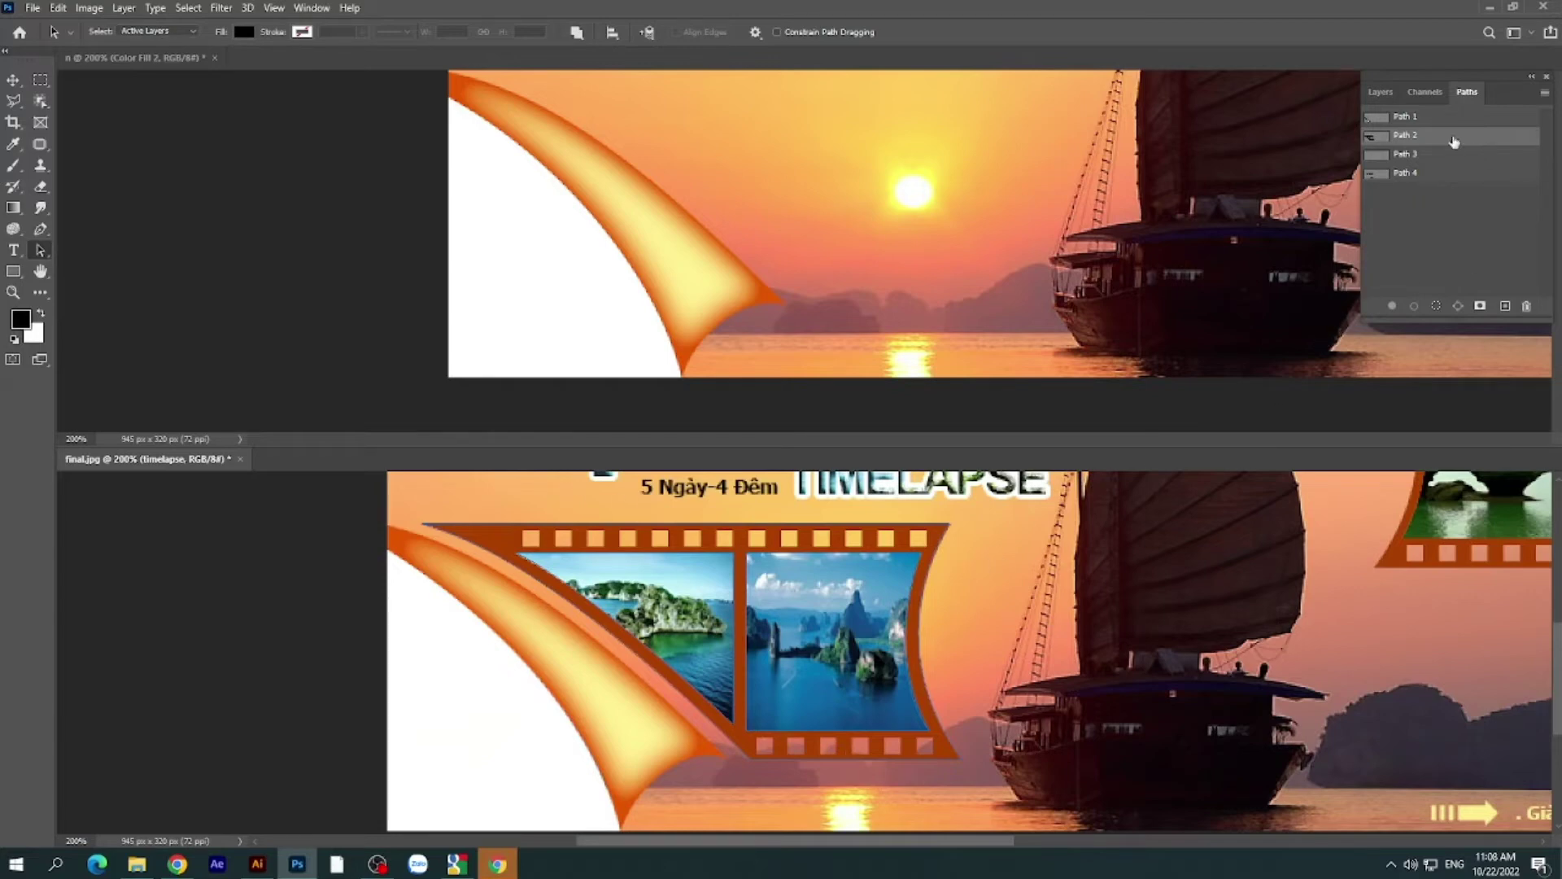
mouse_move(1447, 141)
left_mouse_down()
mouse_move(916, 200)
mouse_move(941, 266)
left_mouse_up()
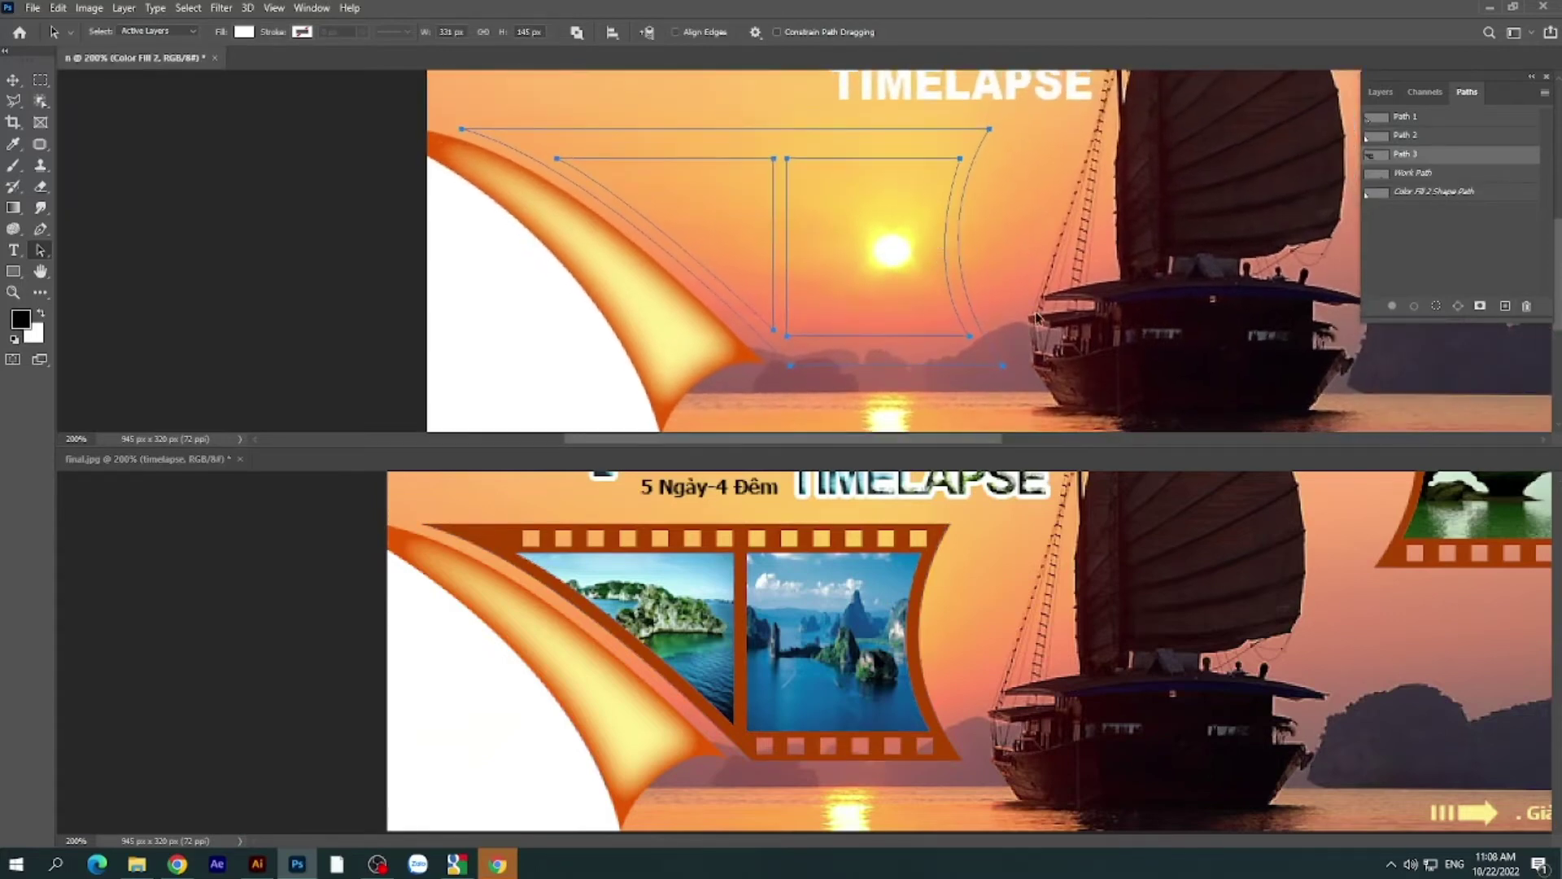
- Copy the sprocket-hole Path 4 from final.jpg into the banner document as well
left_click(985, 547)
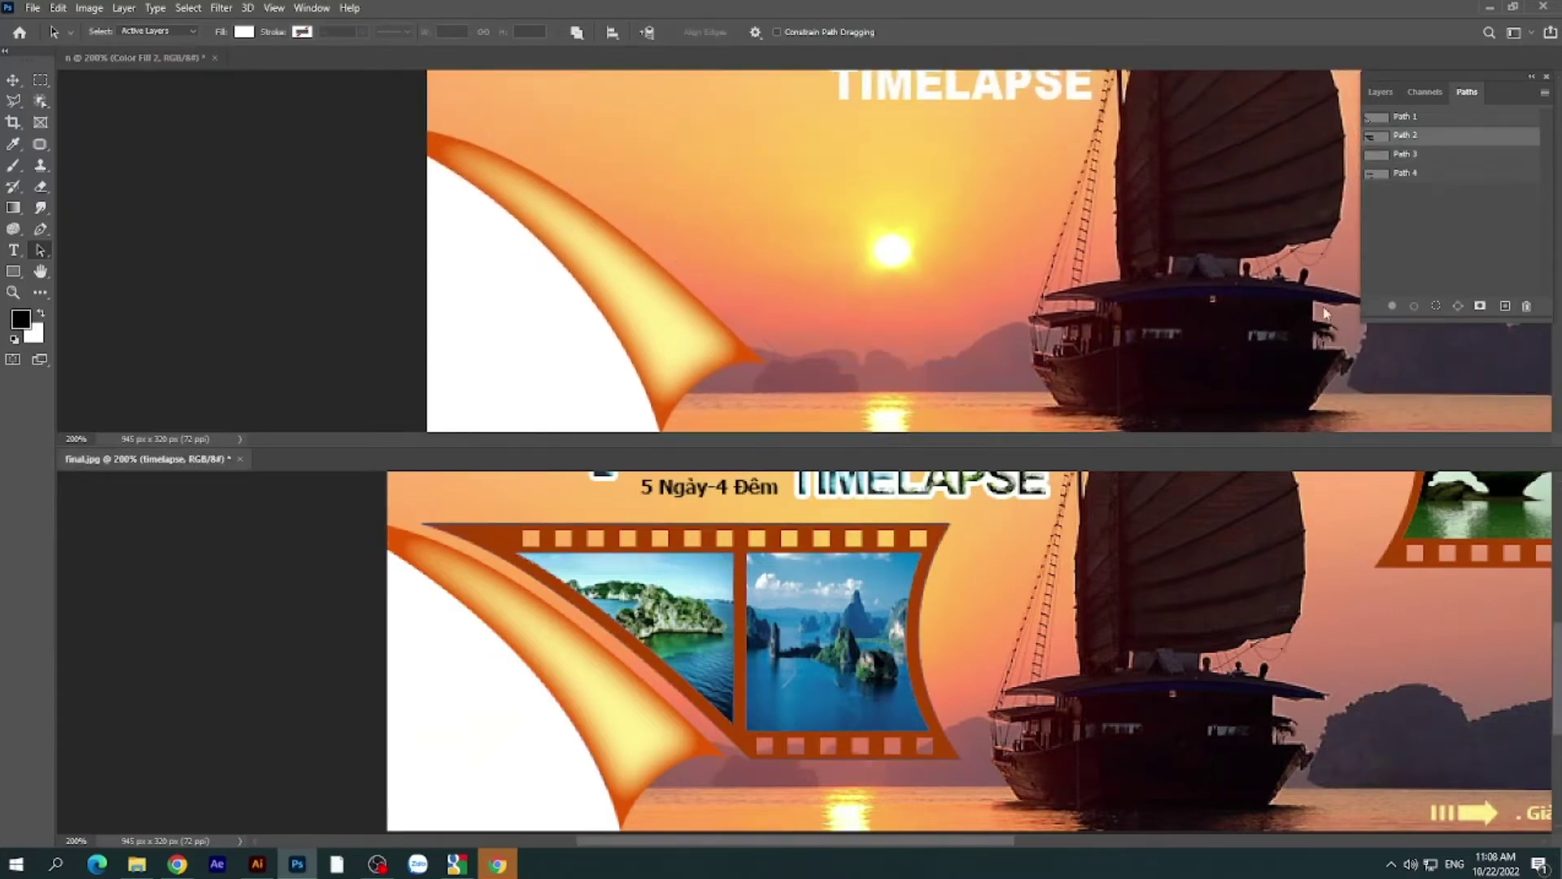
left_click(1412, 175)
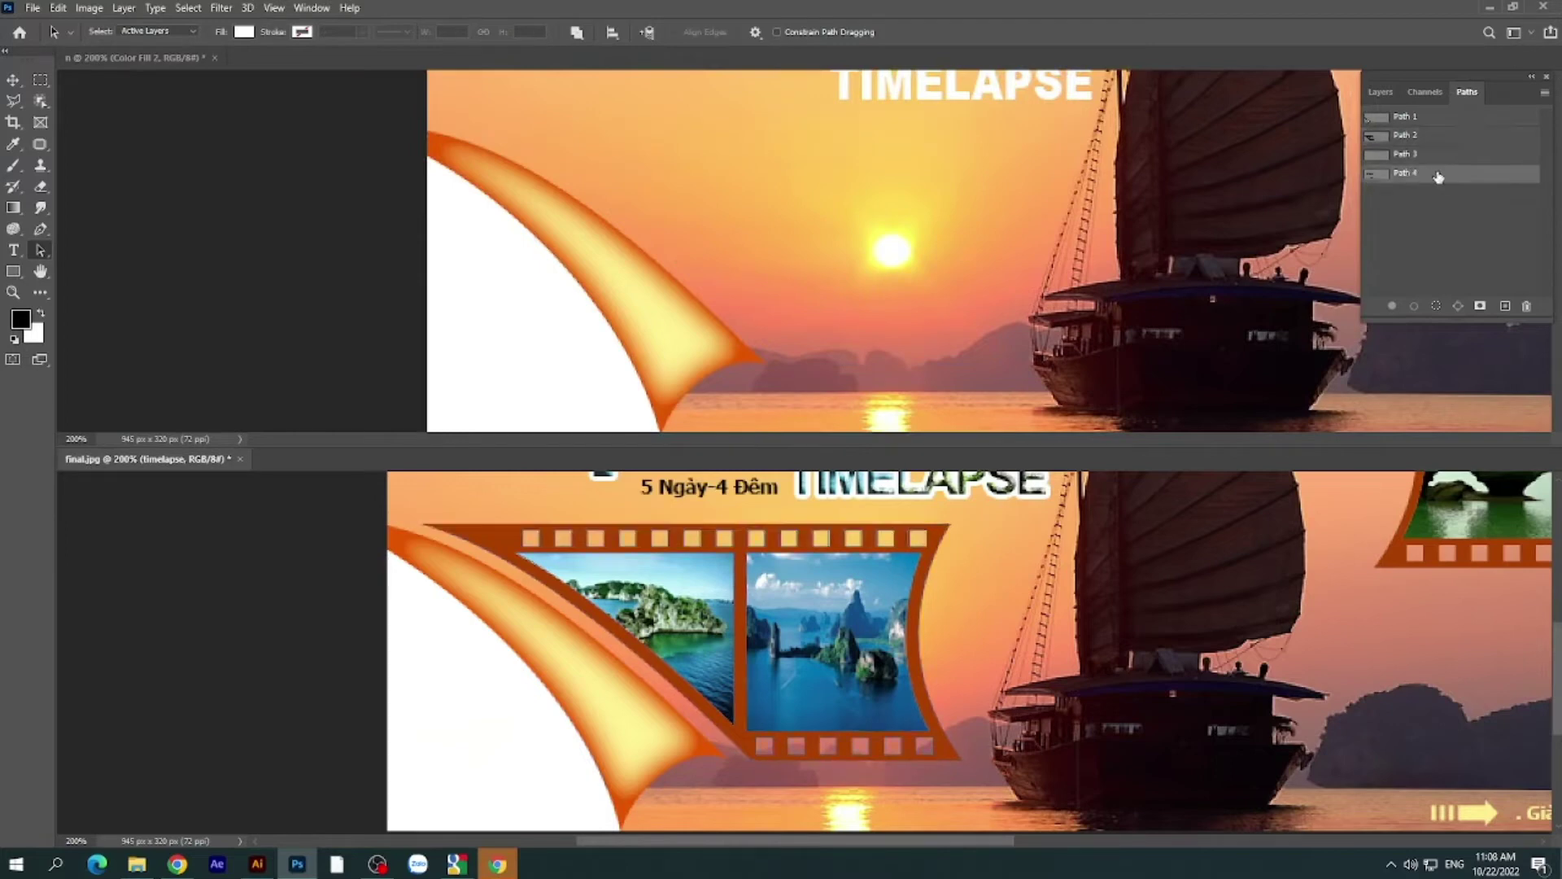
left_click_drag(1433, 176, 964, 171)
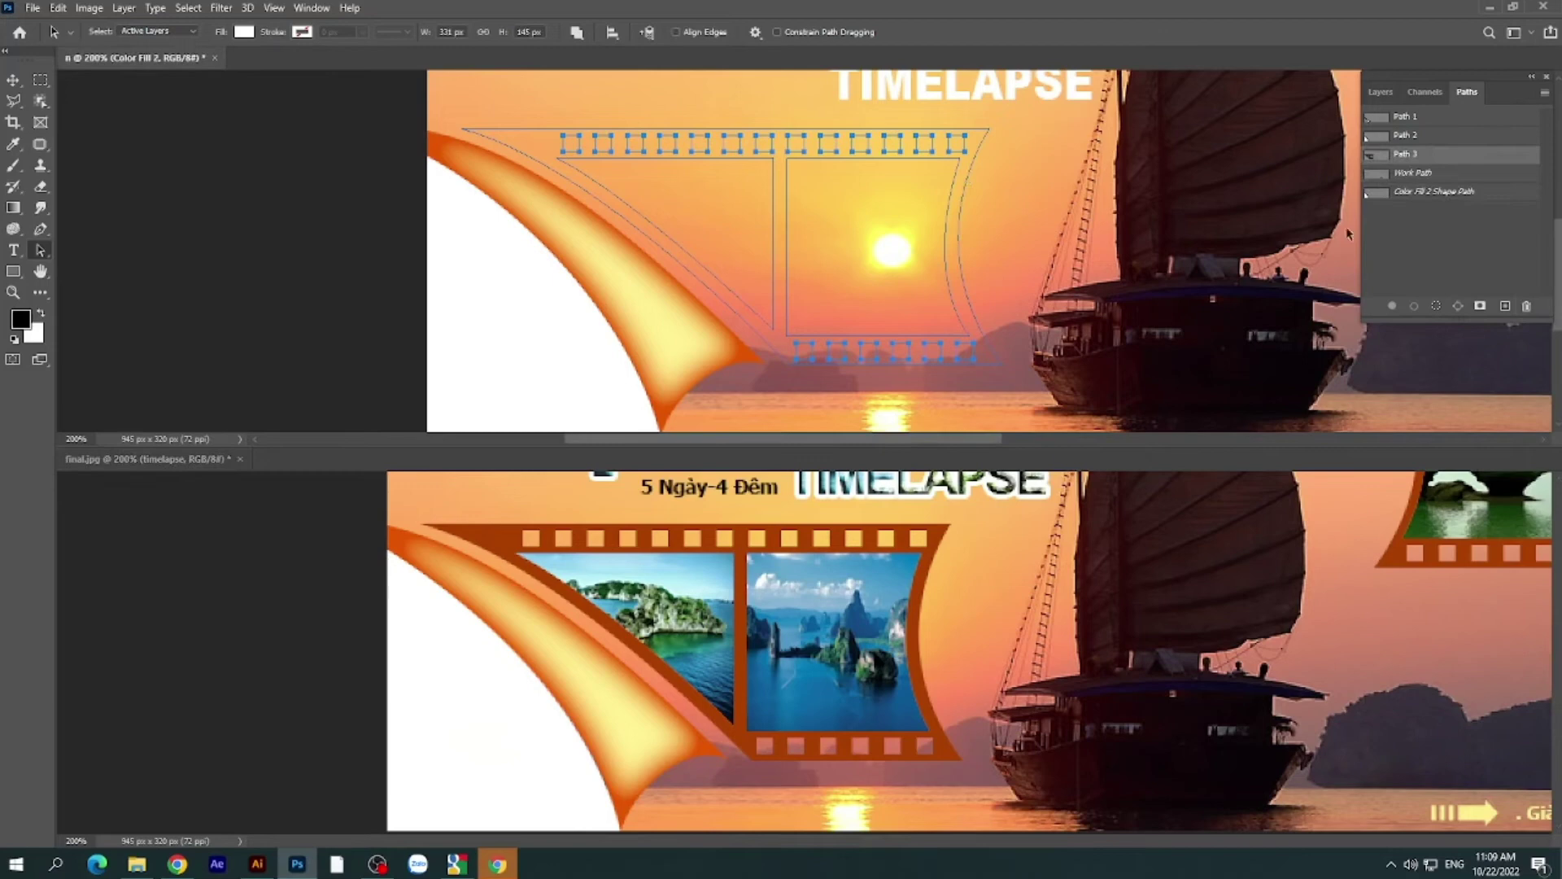
left_click(967, 614)
left_click_drag(967, 612, 896, 724)
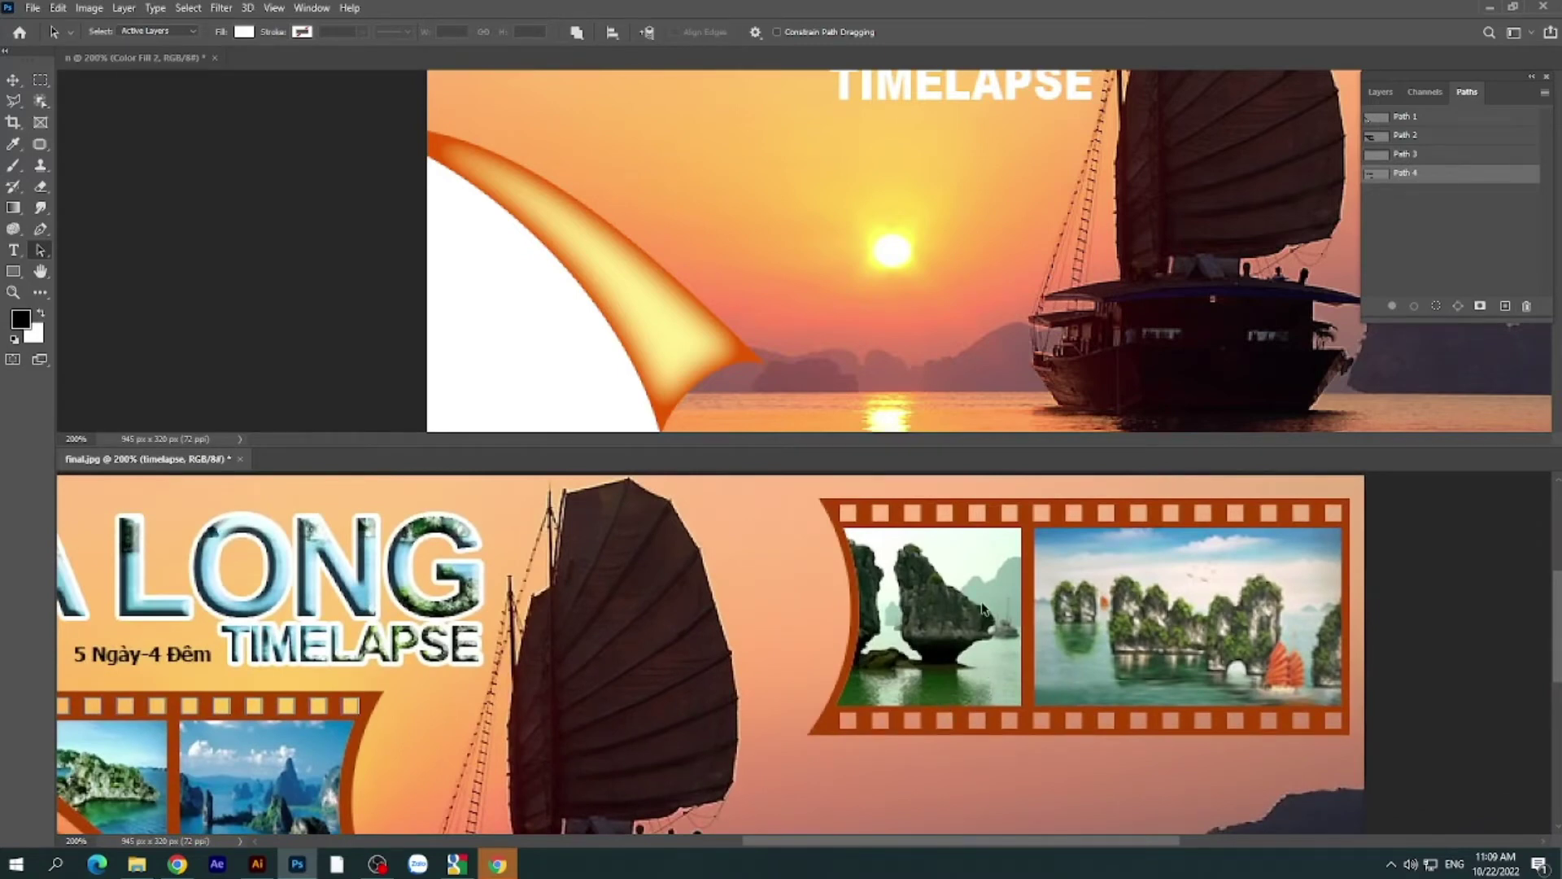
- Pen-trace a closed path through the right film strip's four corners
left_click(40, 230)
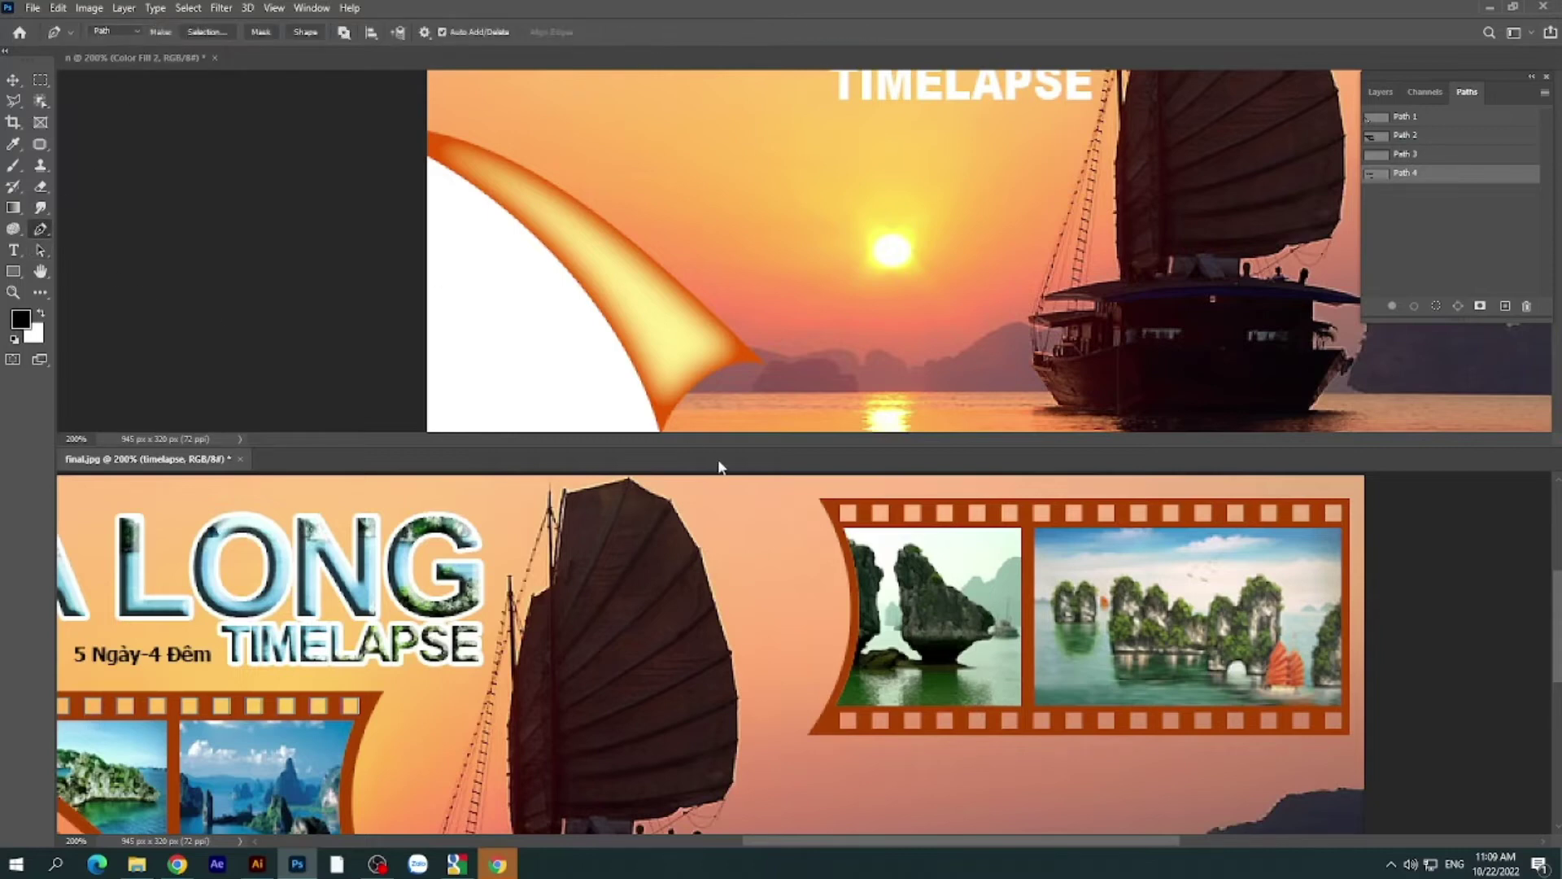
left_click(818, 499)
left_click(1350, 499)
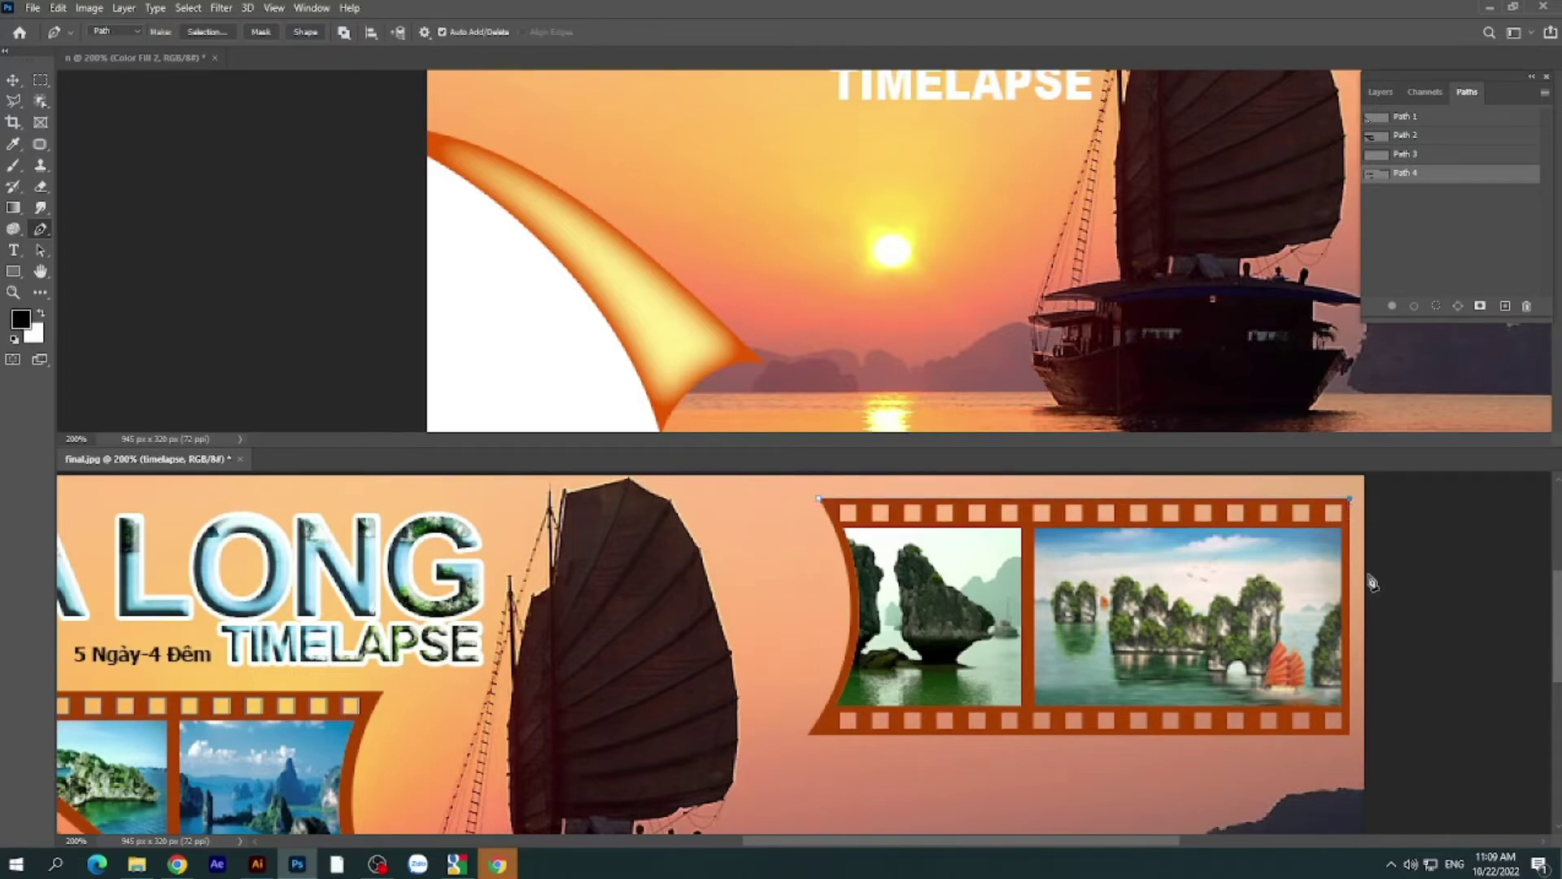
left_click(1350, 736)
left_click(808, 735)
left_click(820, 505)
scroll(748, 512, "up", 3)
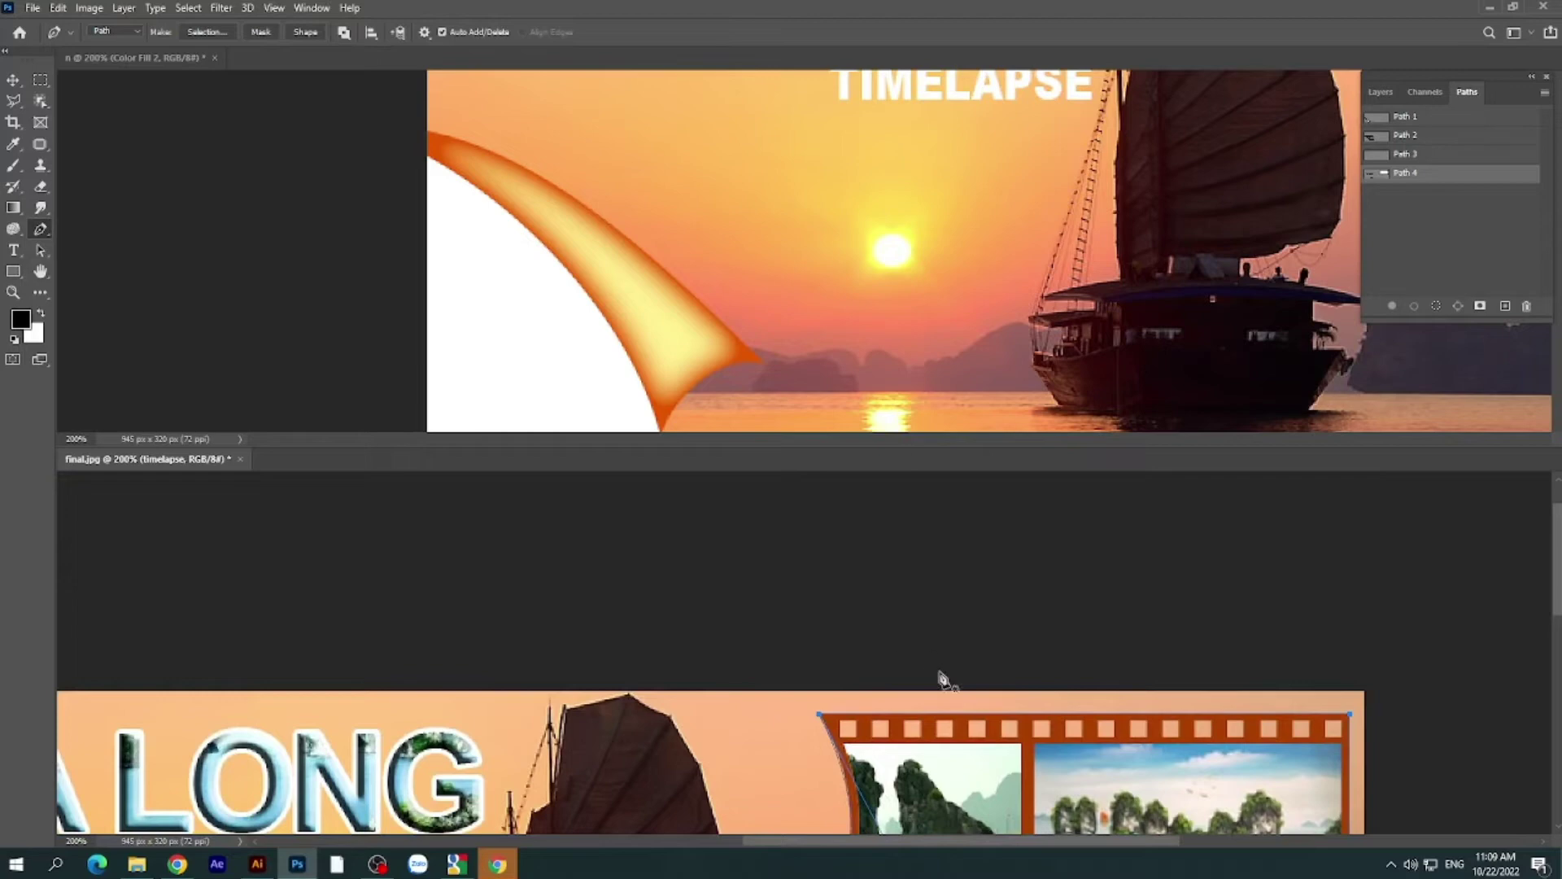
scroll(936, 618, "down", 3)
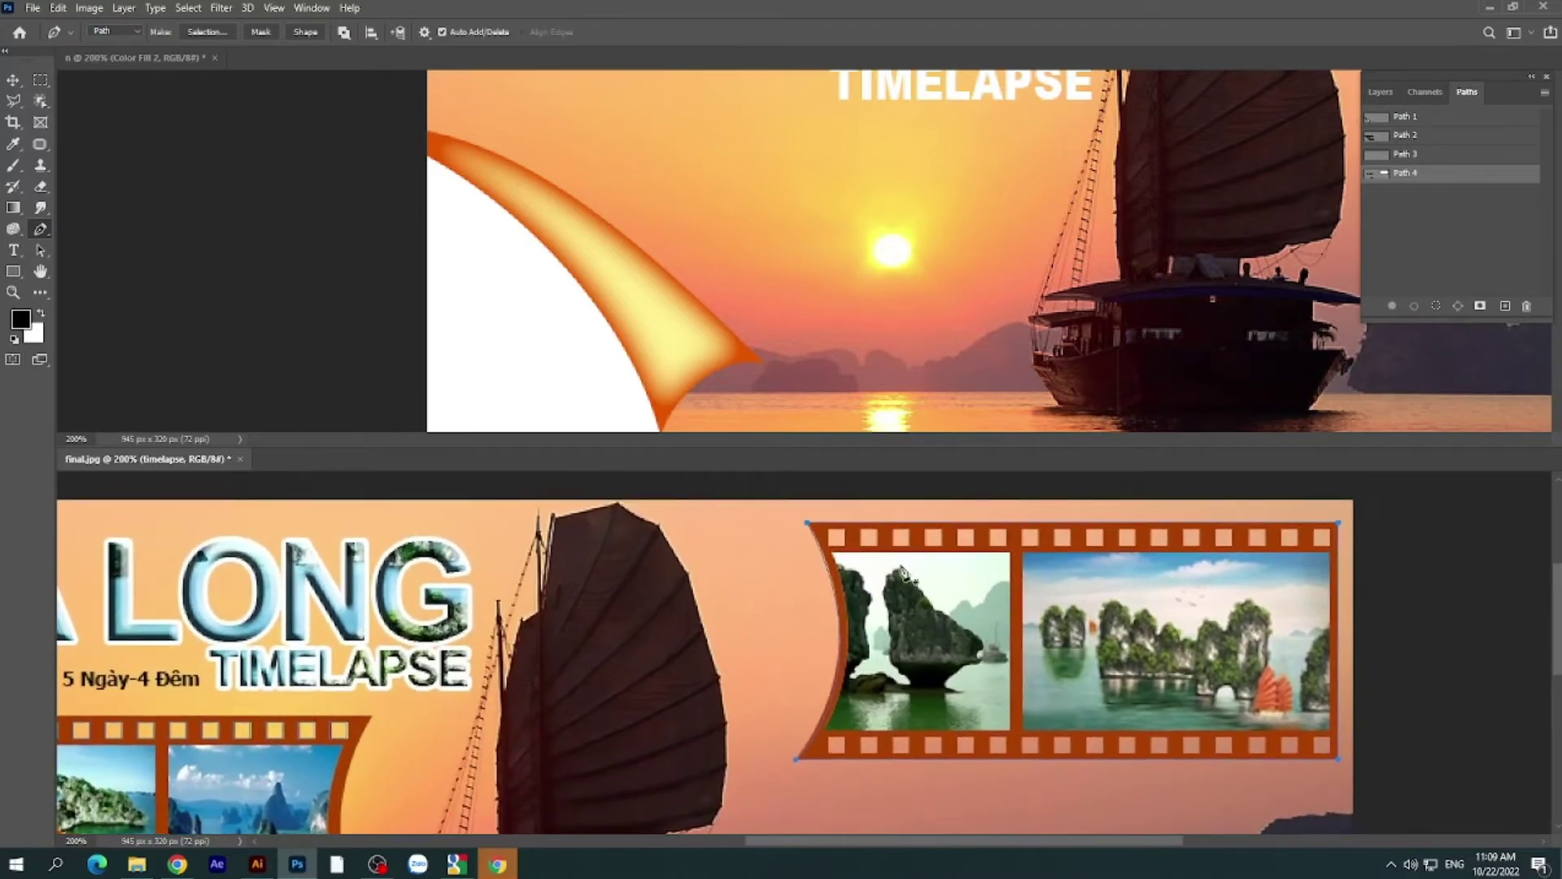
- Curve the path's left edge with Direct Selection to follow the strip, then deselect it
right_click(47, 258)
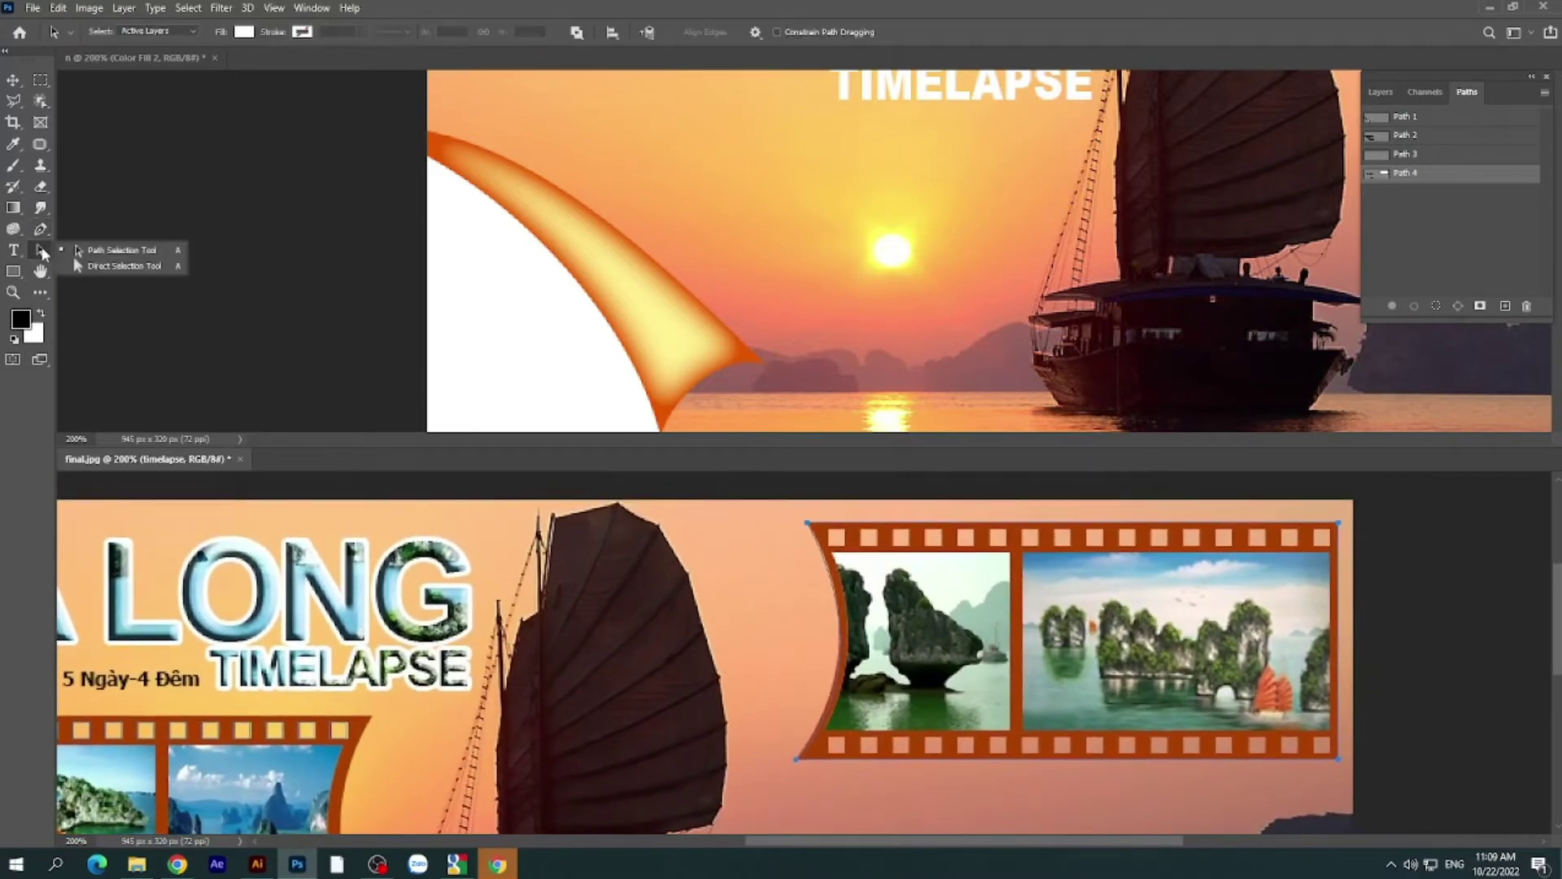
left_click(74, 264)
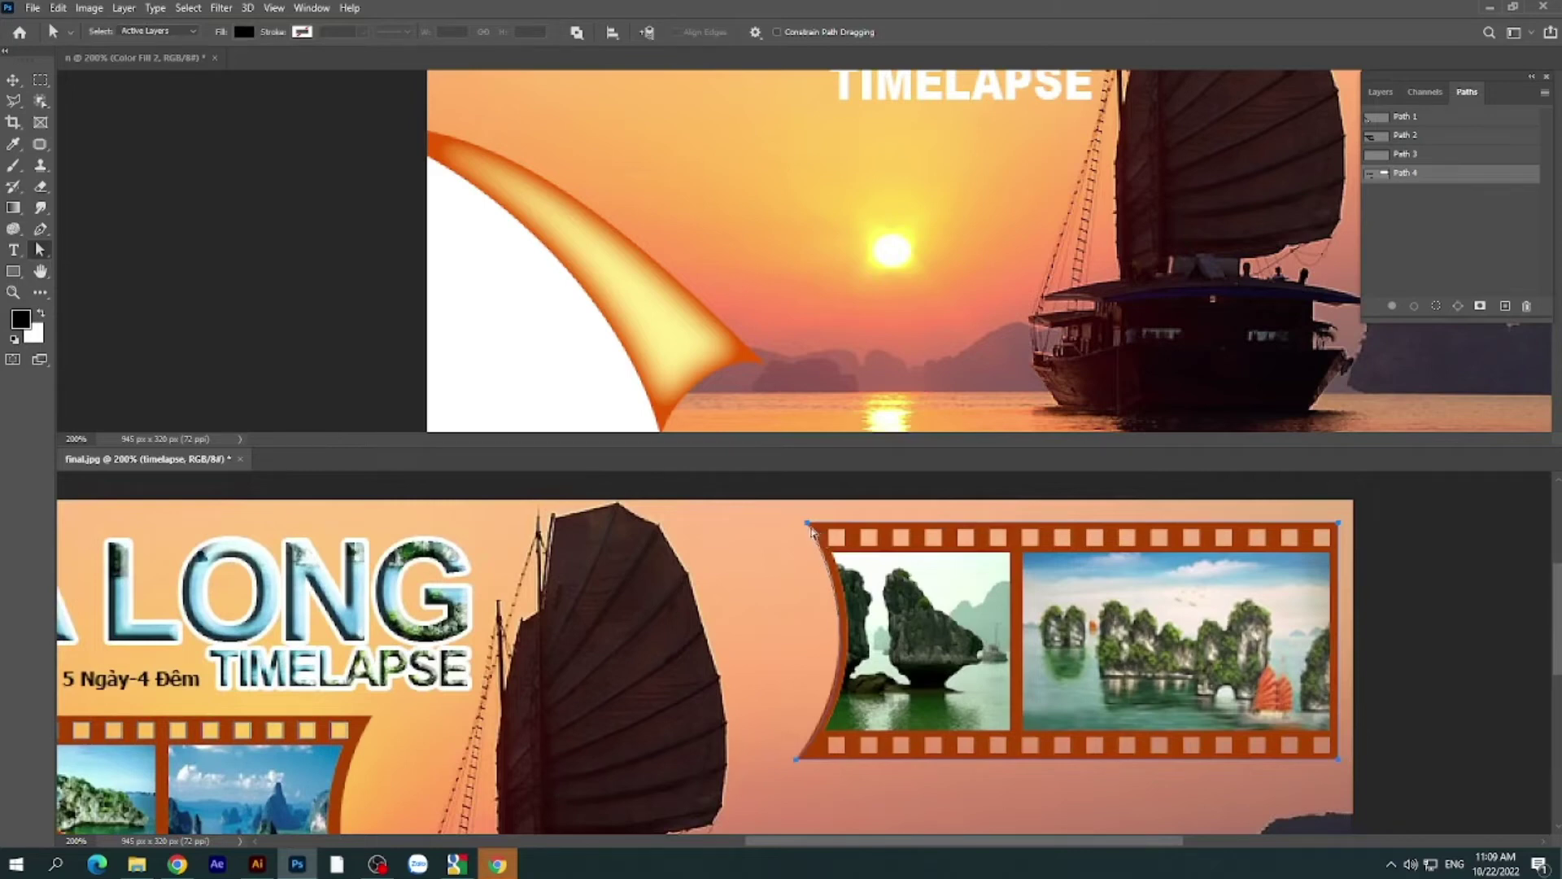
left_click_drag(811, 529, 891, 682)
left_click_drag(891, 681, 887, 668)
left_click_drag(975, 694, 882, 672)
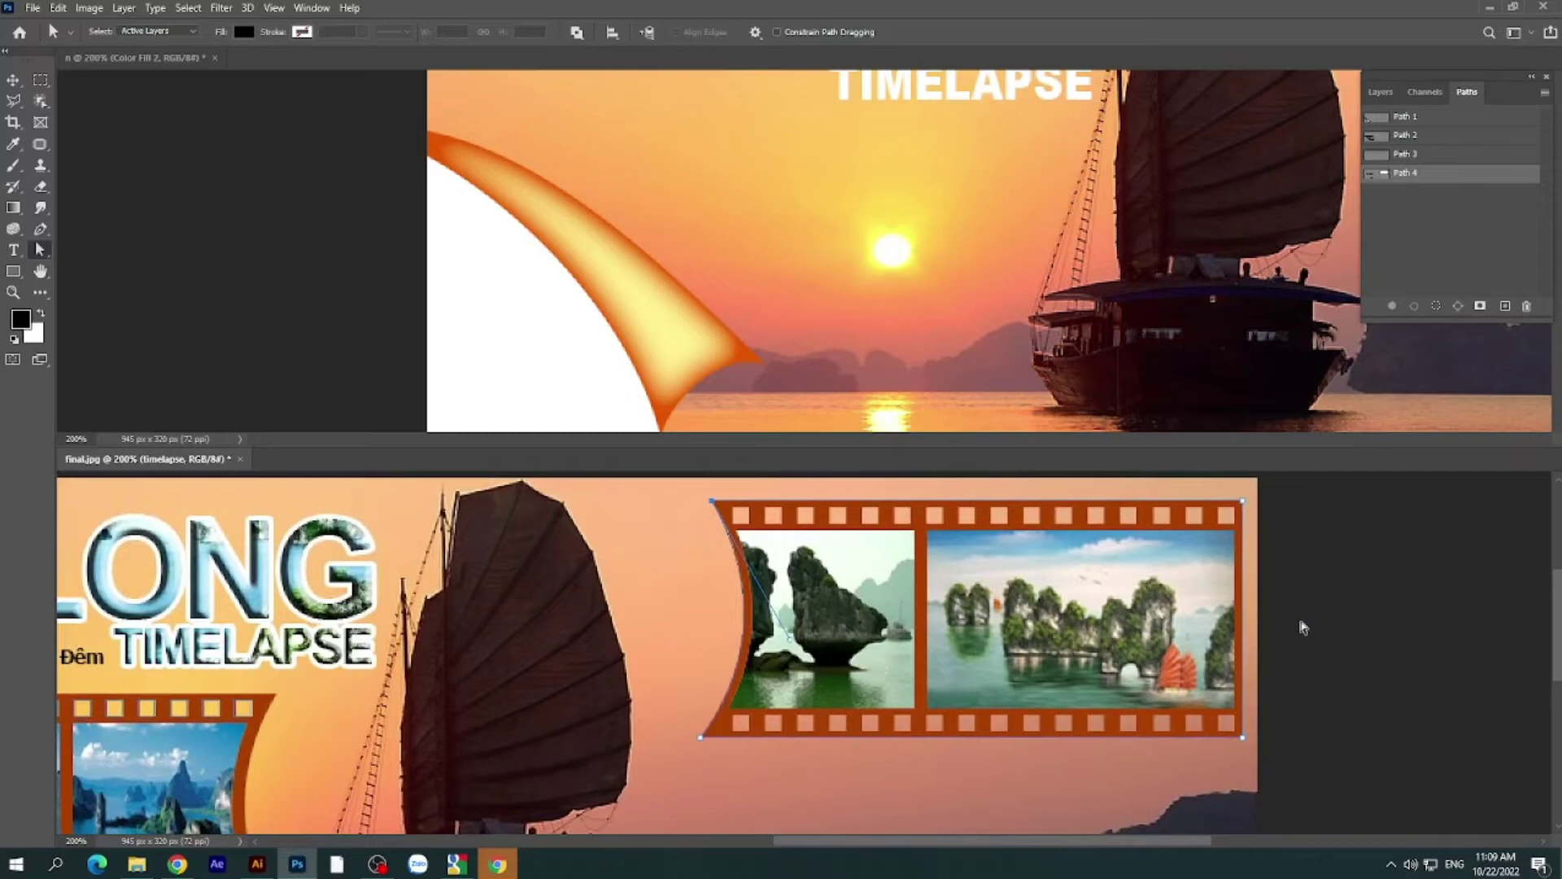
left_click(698, 615)
left_click(43, 230)
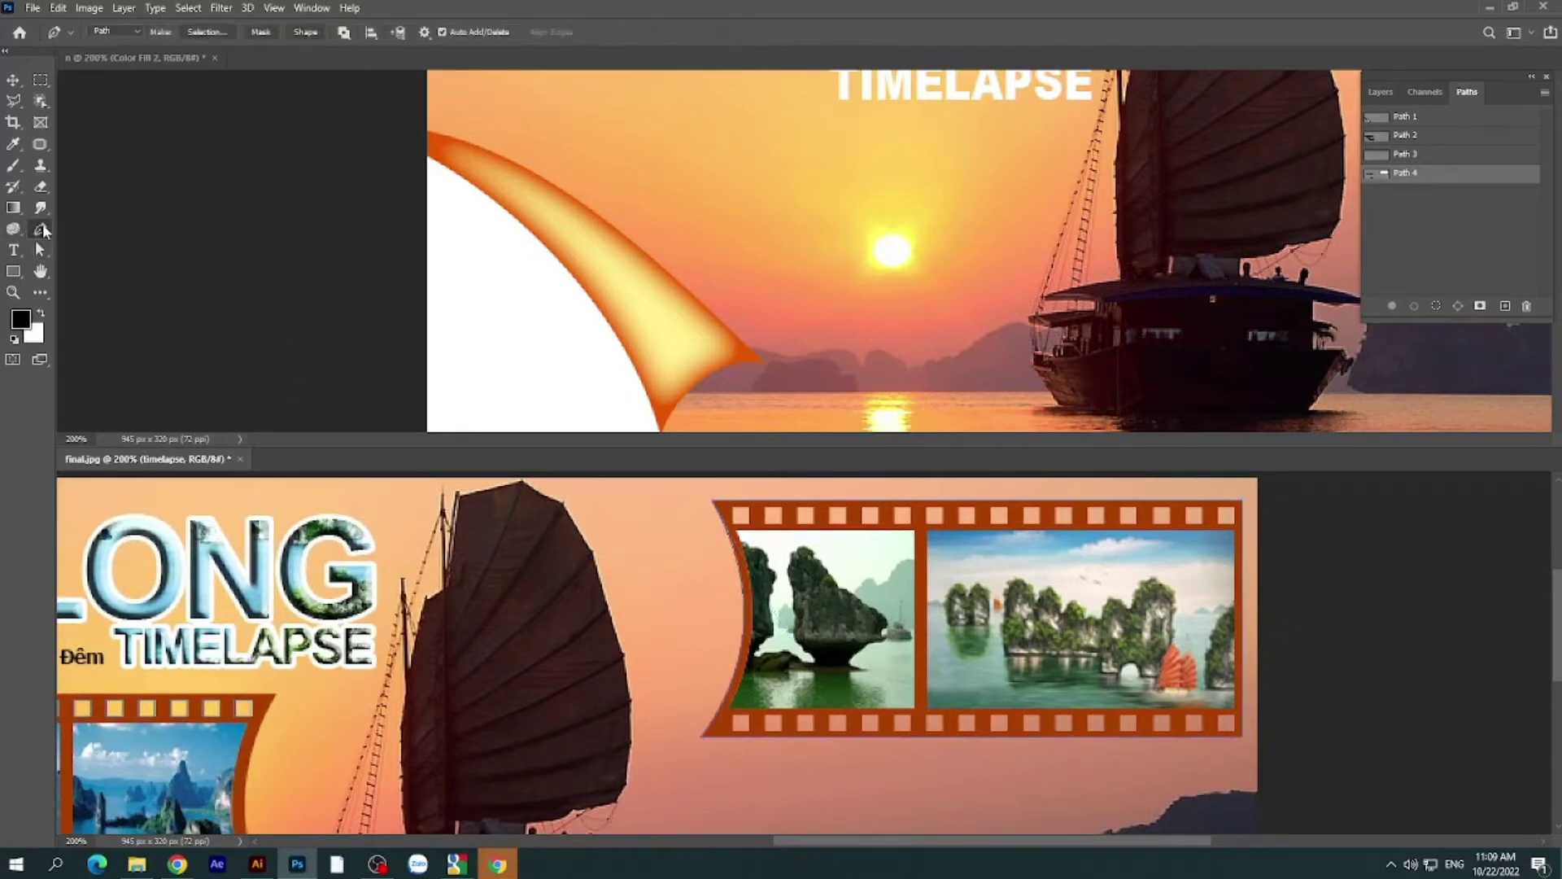
- Pen-trace a closed path around the first photo, curving the closing segment along the film edge
scroll(663, 611, "up", 1)
scroll(816, 670, "up", 1)
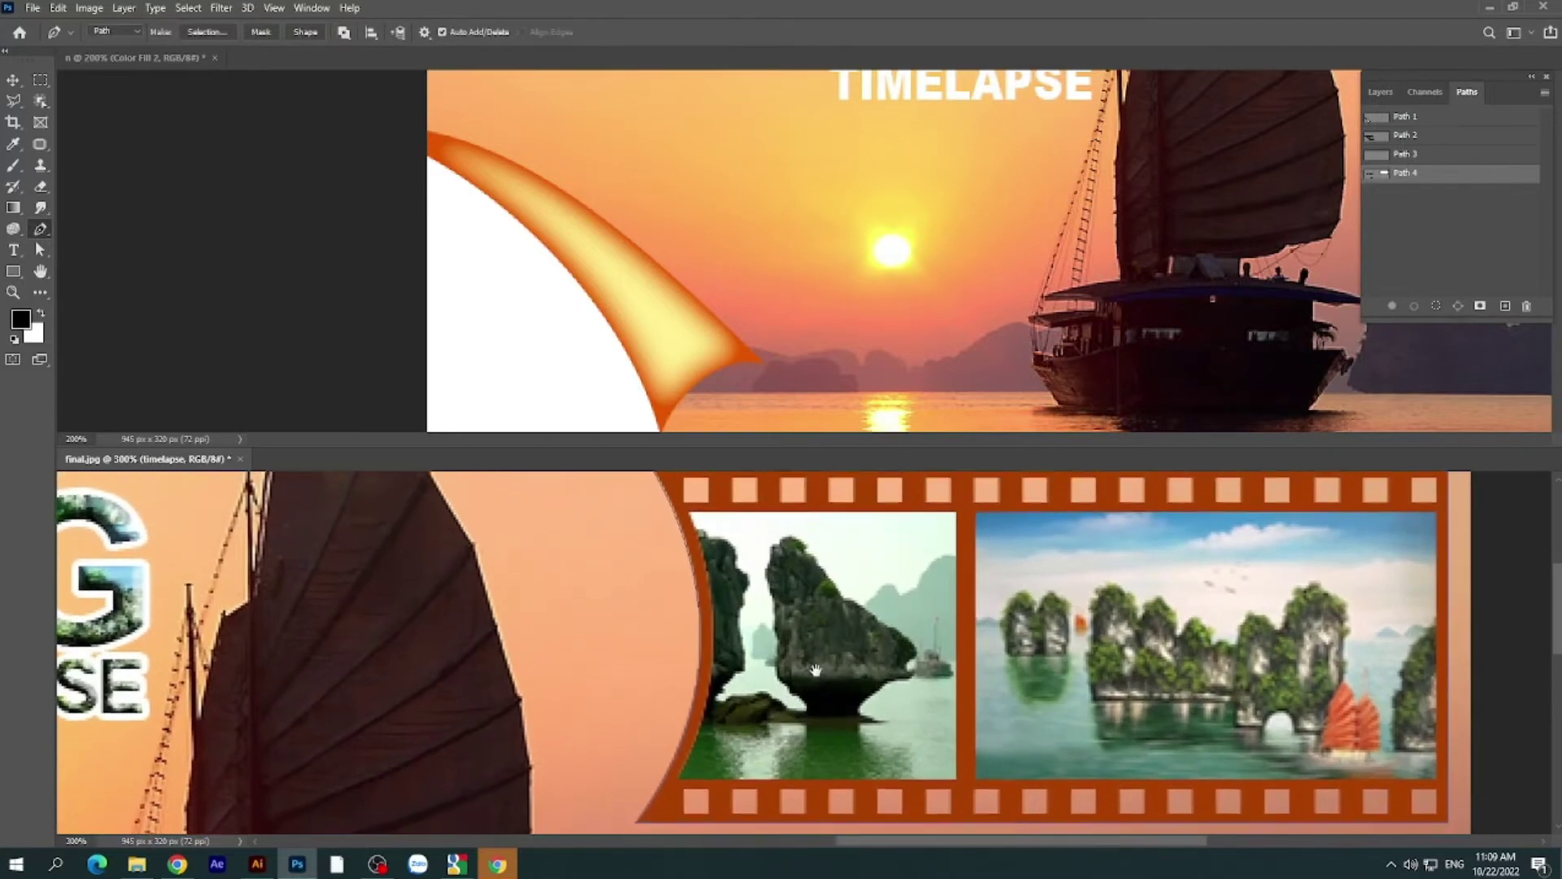
scroll(816, 669, "down", 1)
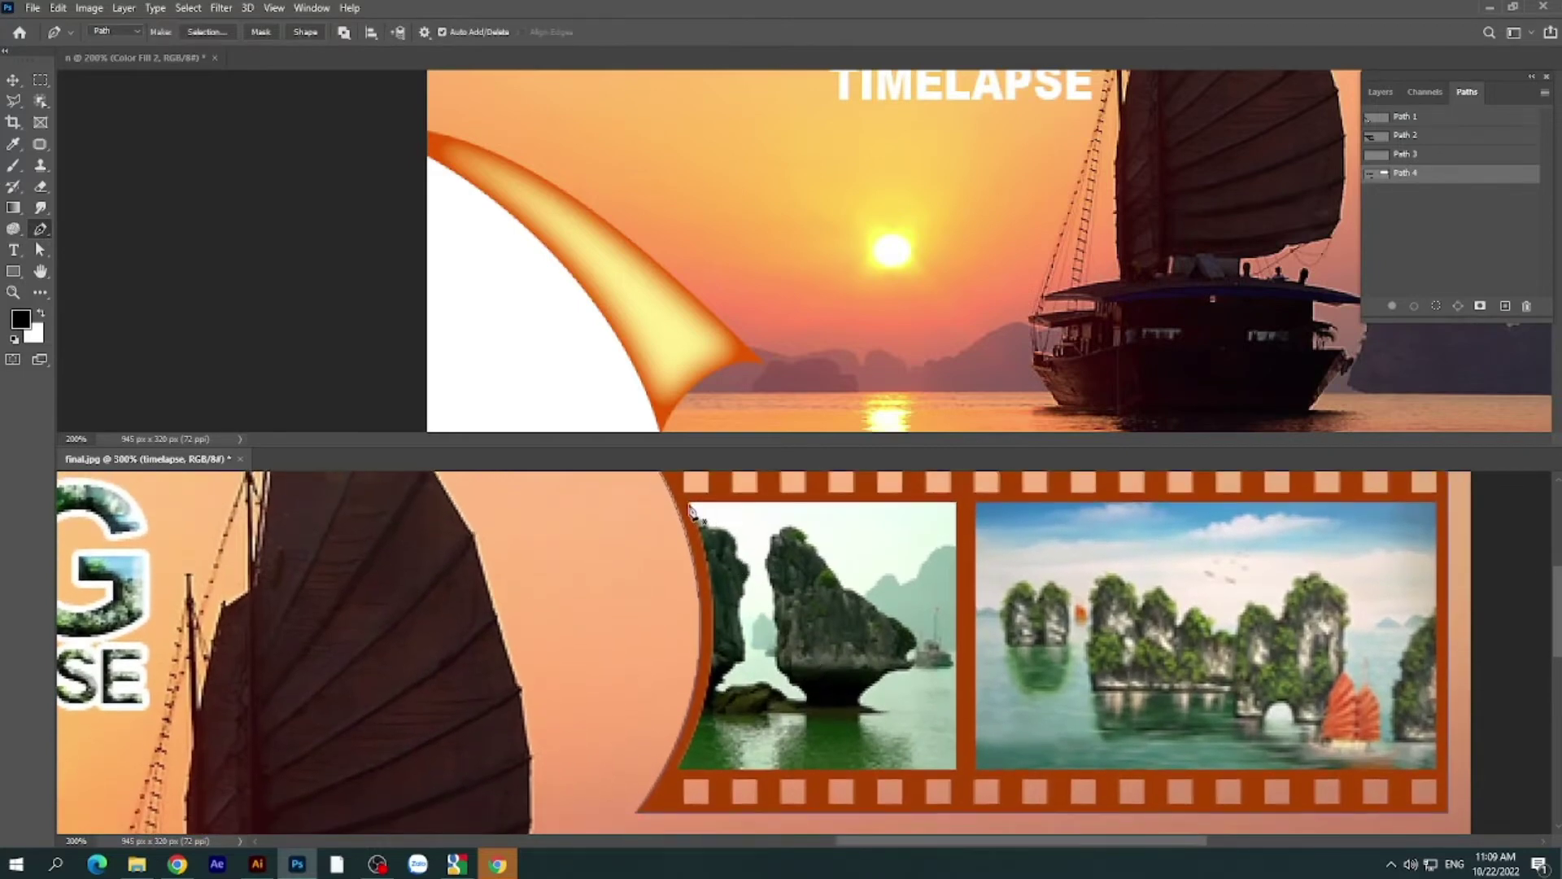
left_click(692, 506)
left_click(957, 504)
left_click(957, 769)
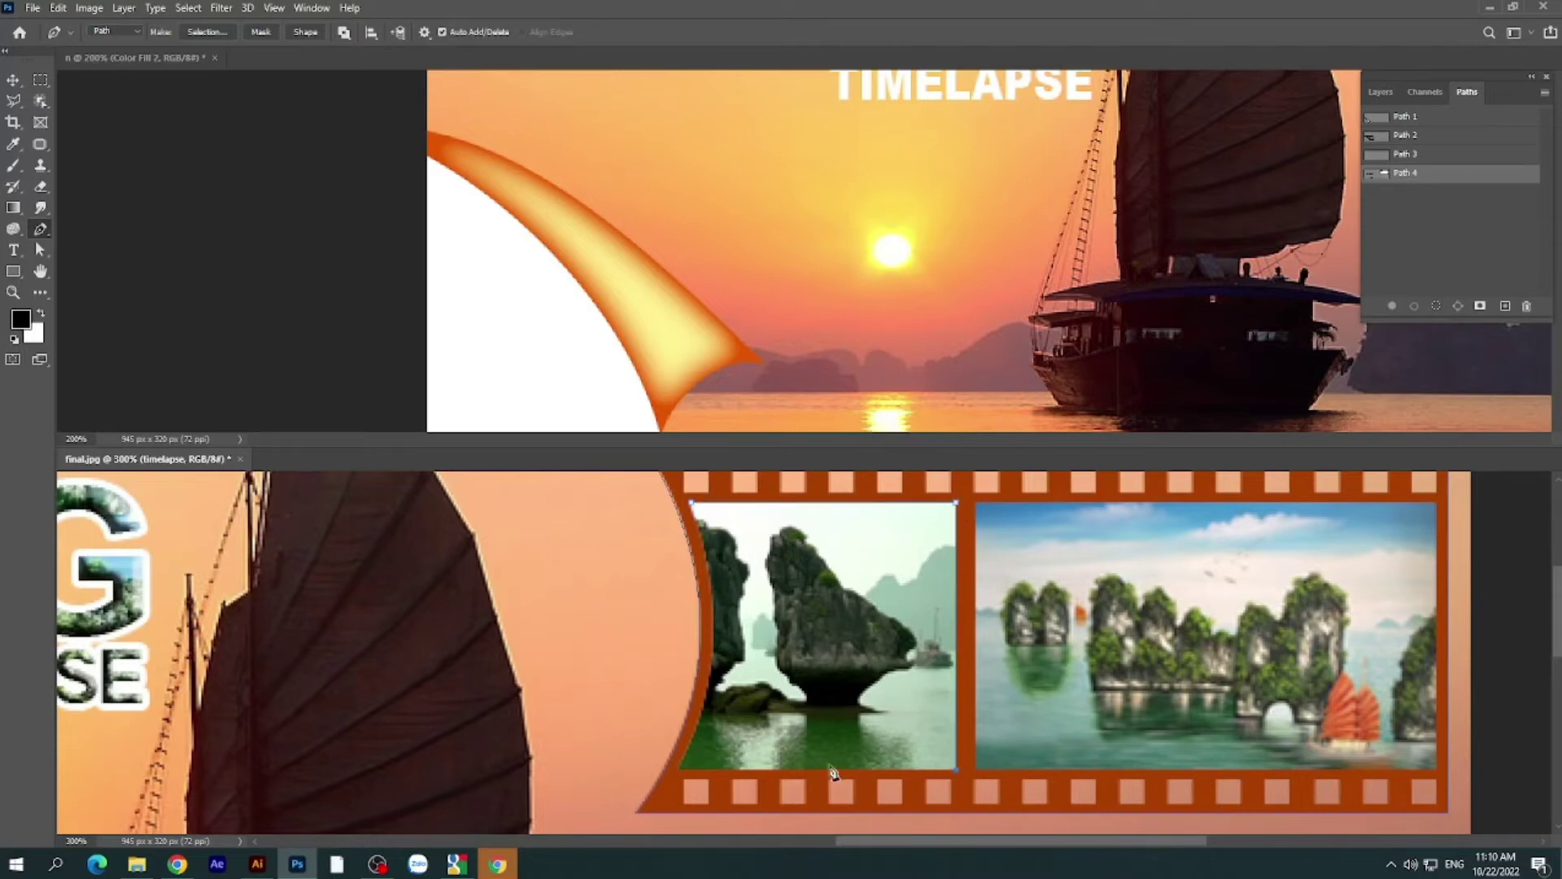
left_click(680, 769)
left_click_drag(694, 504, 631, 488)
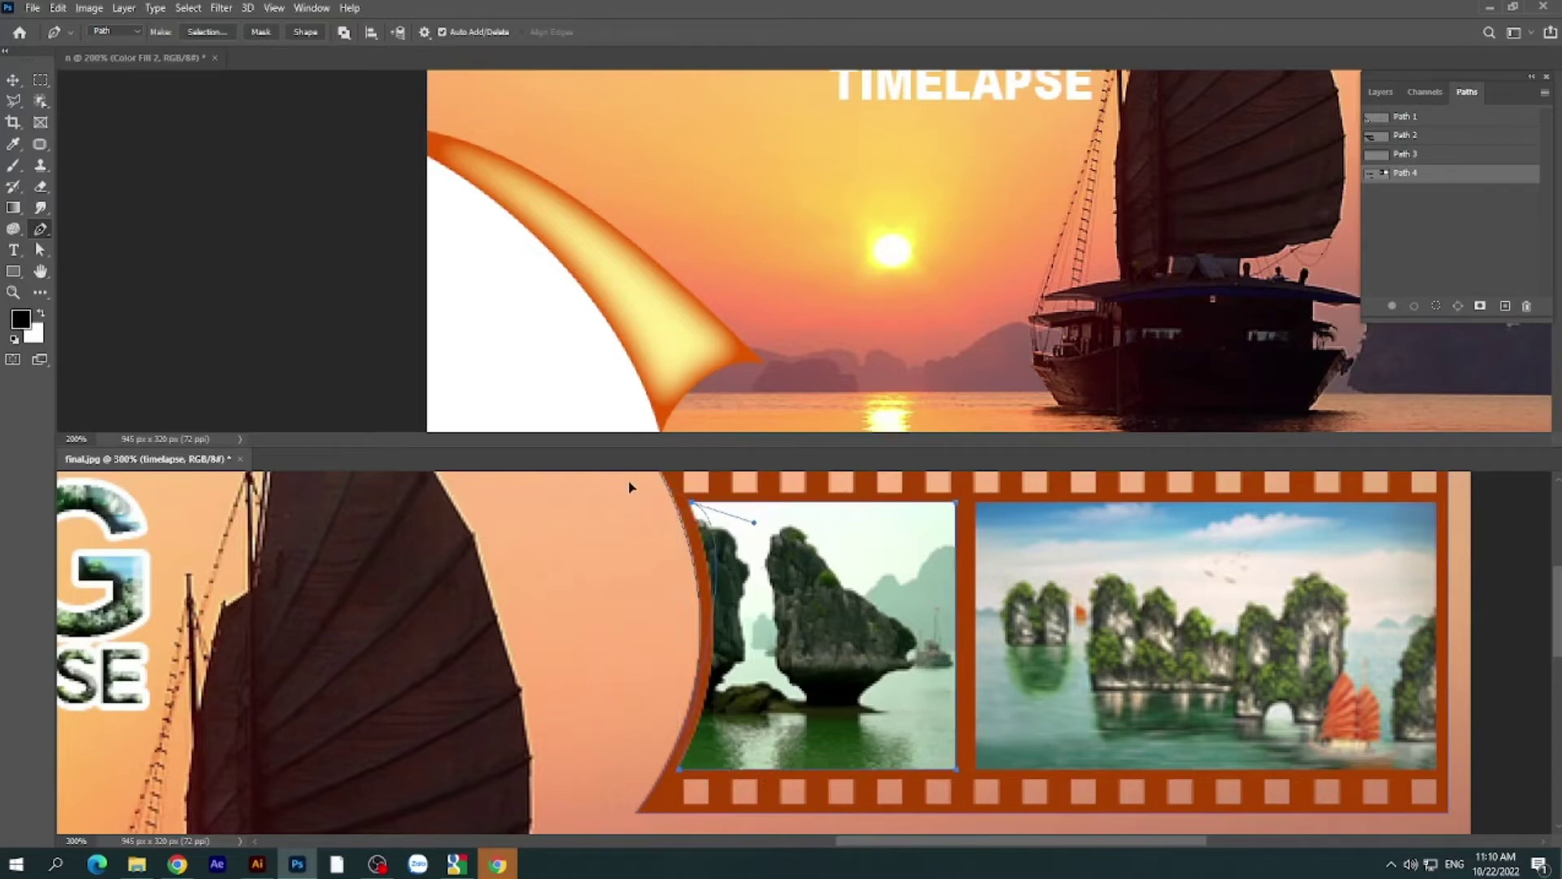
left_click_drag(628, 488, 654, 476)
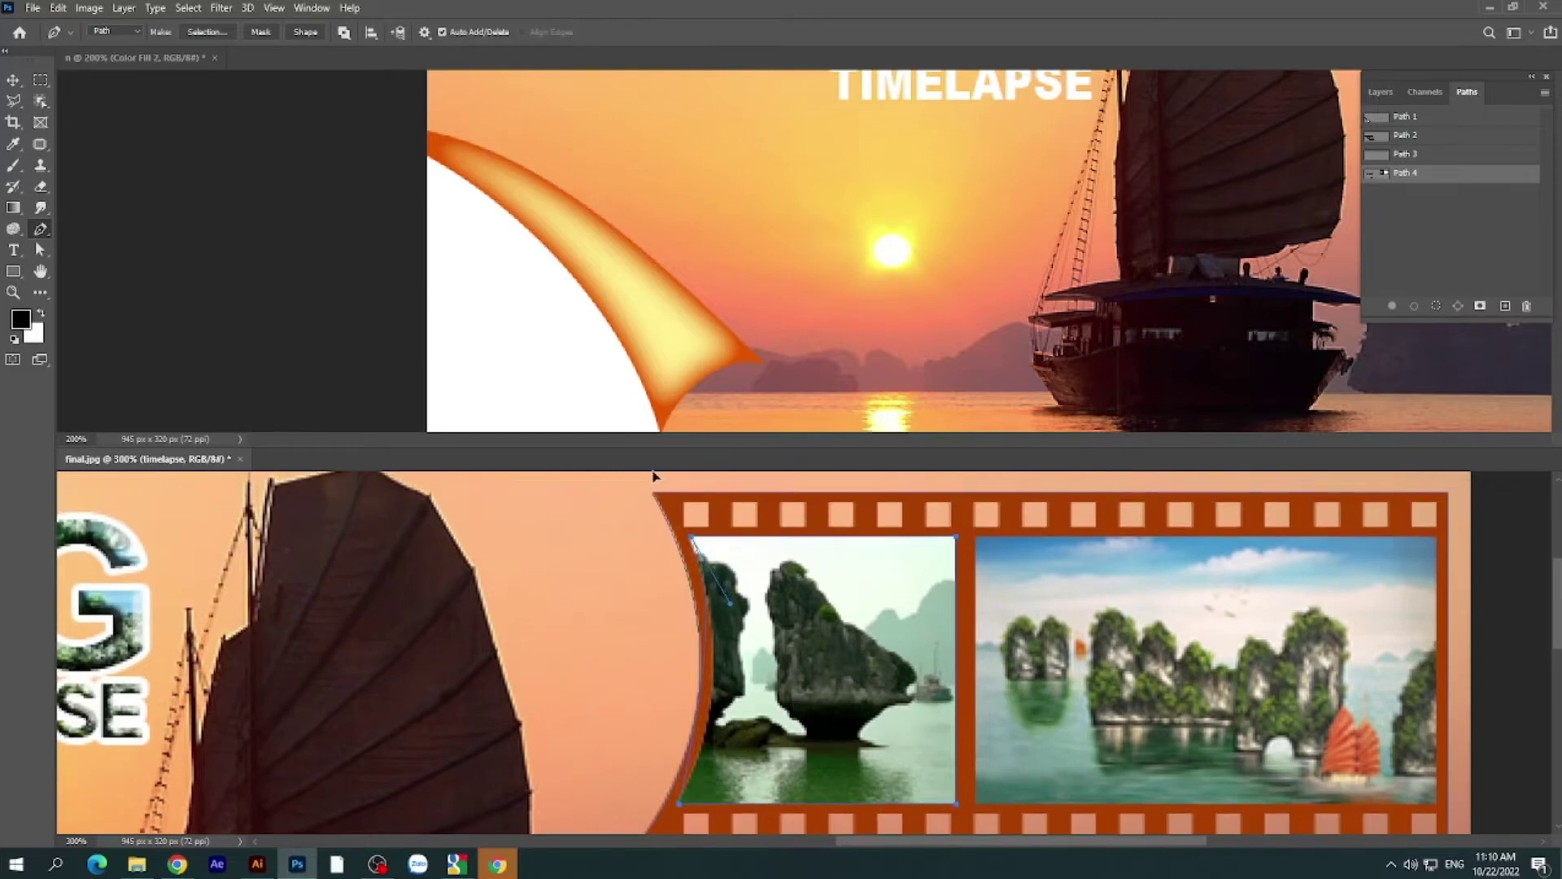
- Reshape the curve at the top-left anchor so the left side fits the frame
scroll(846, 728, "down", 1)
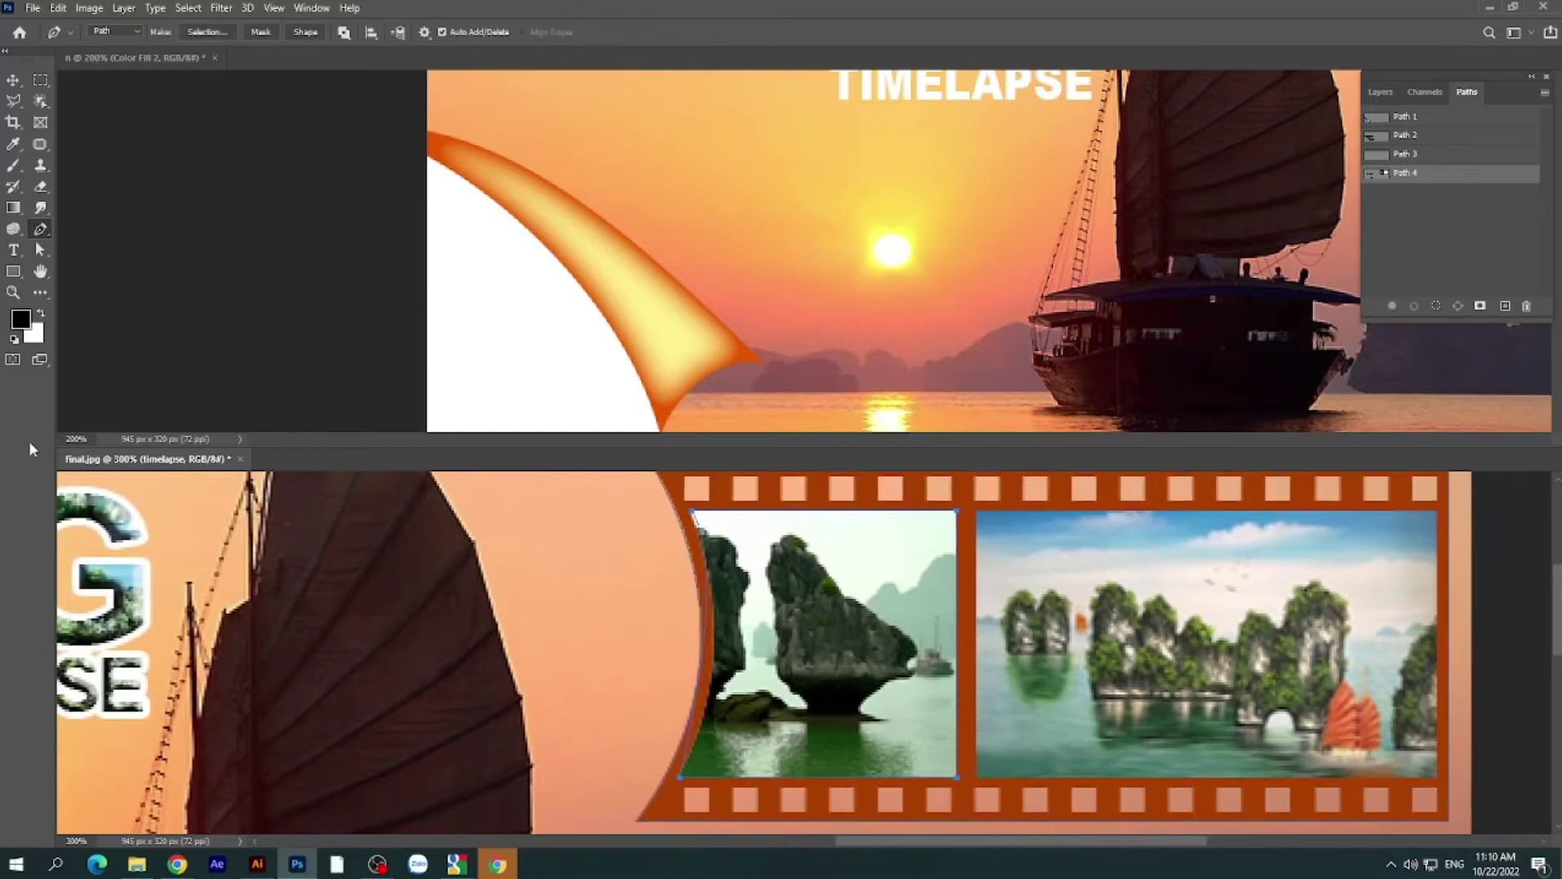
key("a")
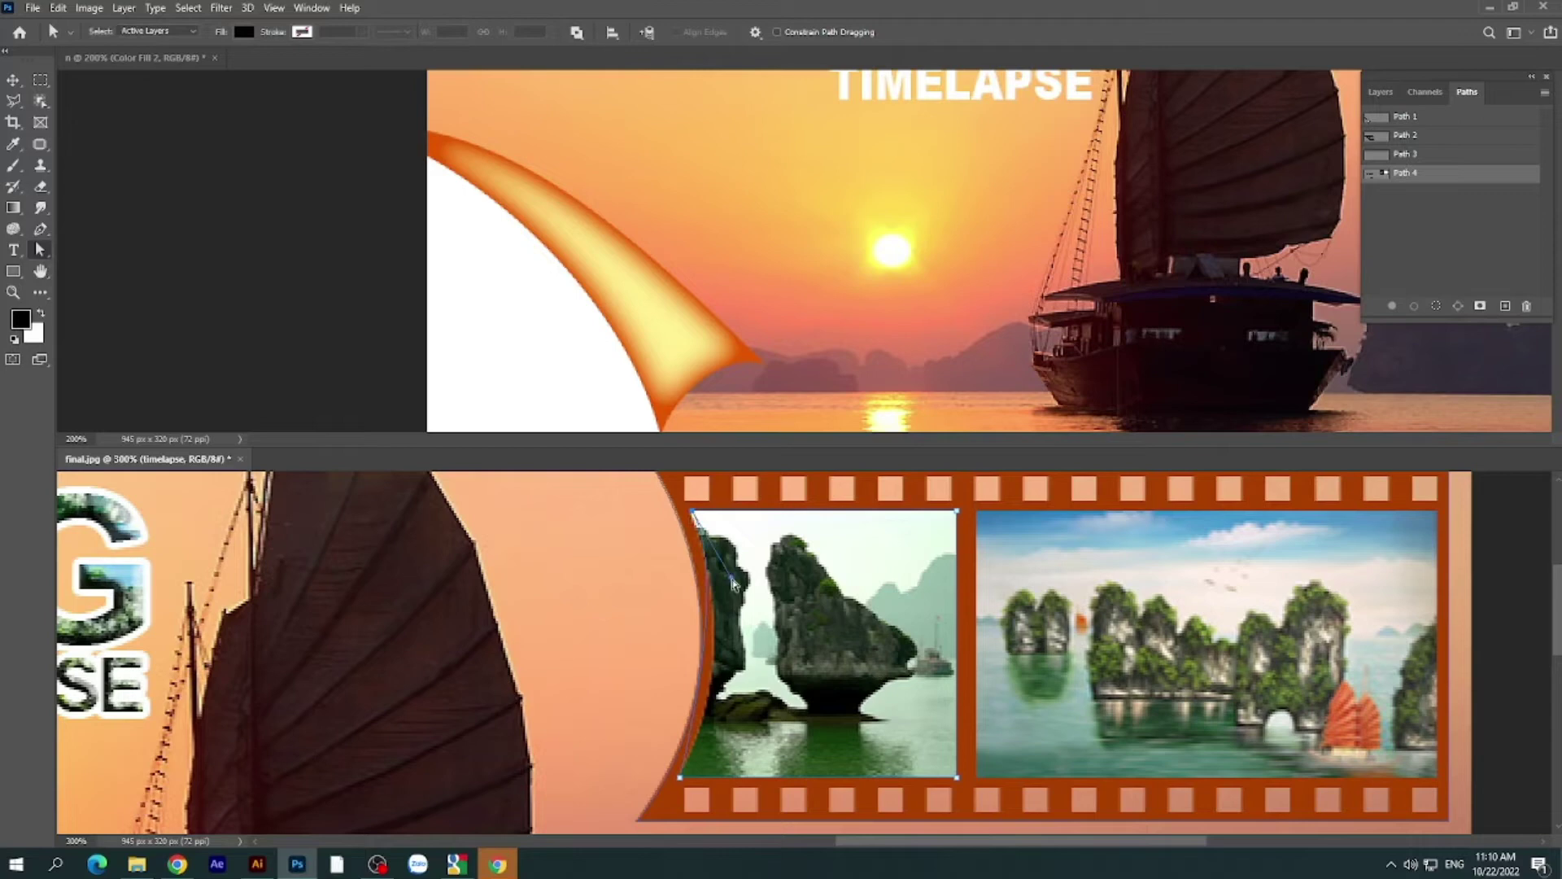
left_click_drag(732, 578, 750, 663)
scroll(748, 660, "right", 1)
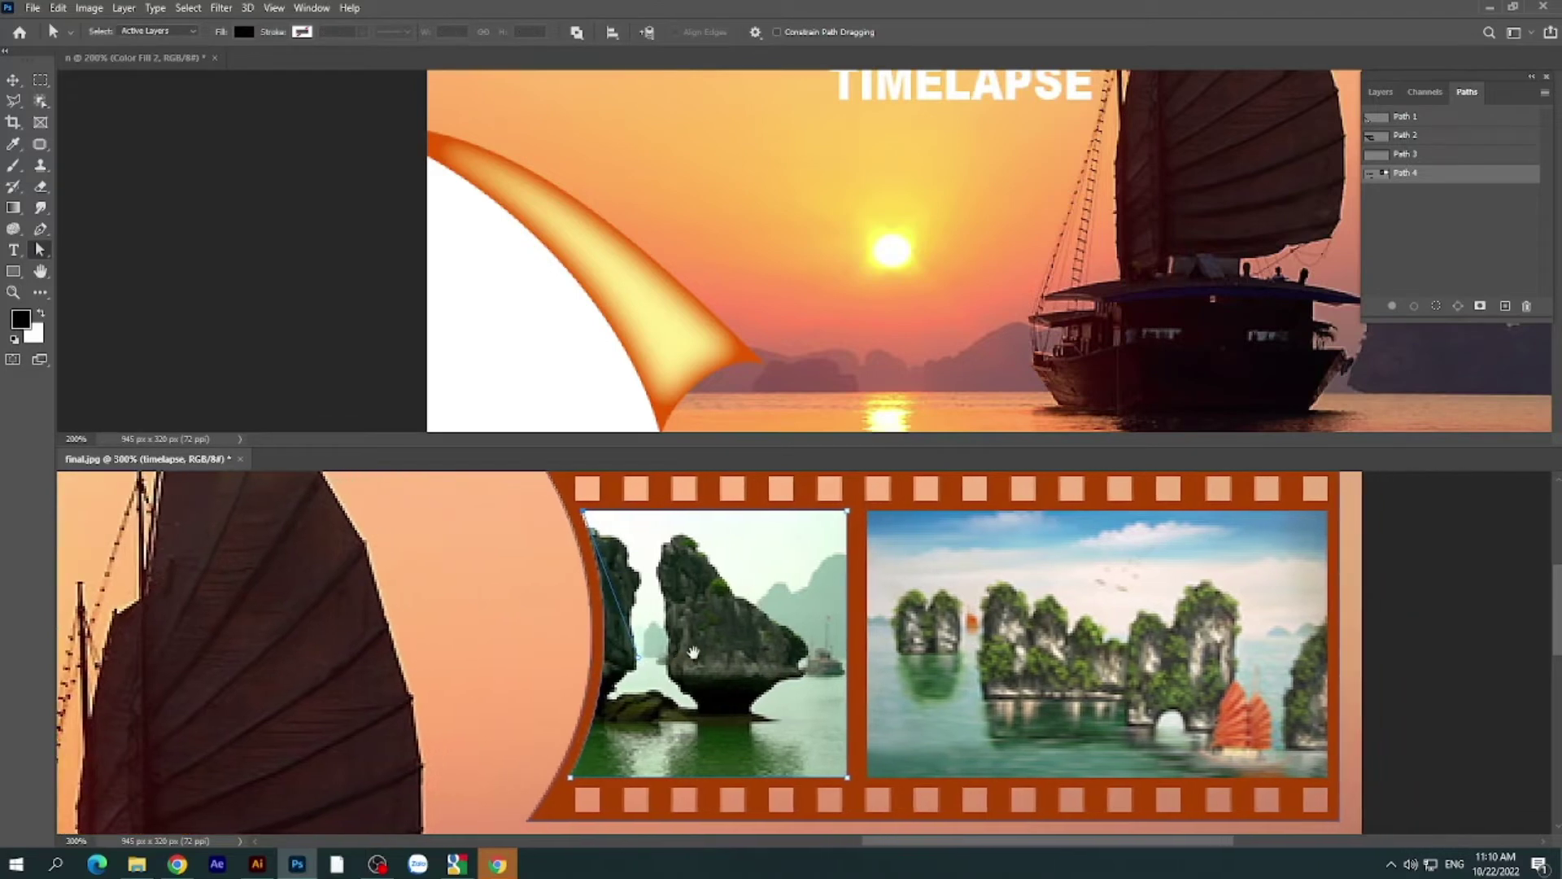
scroll(745, 657, "right", 1)
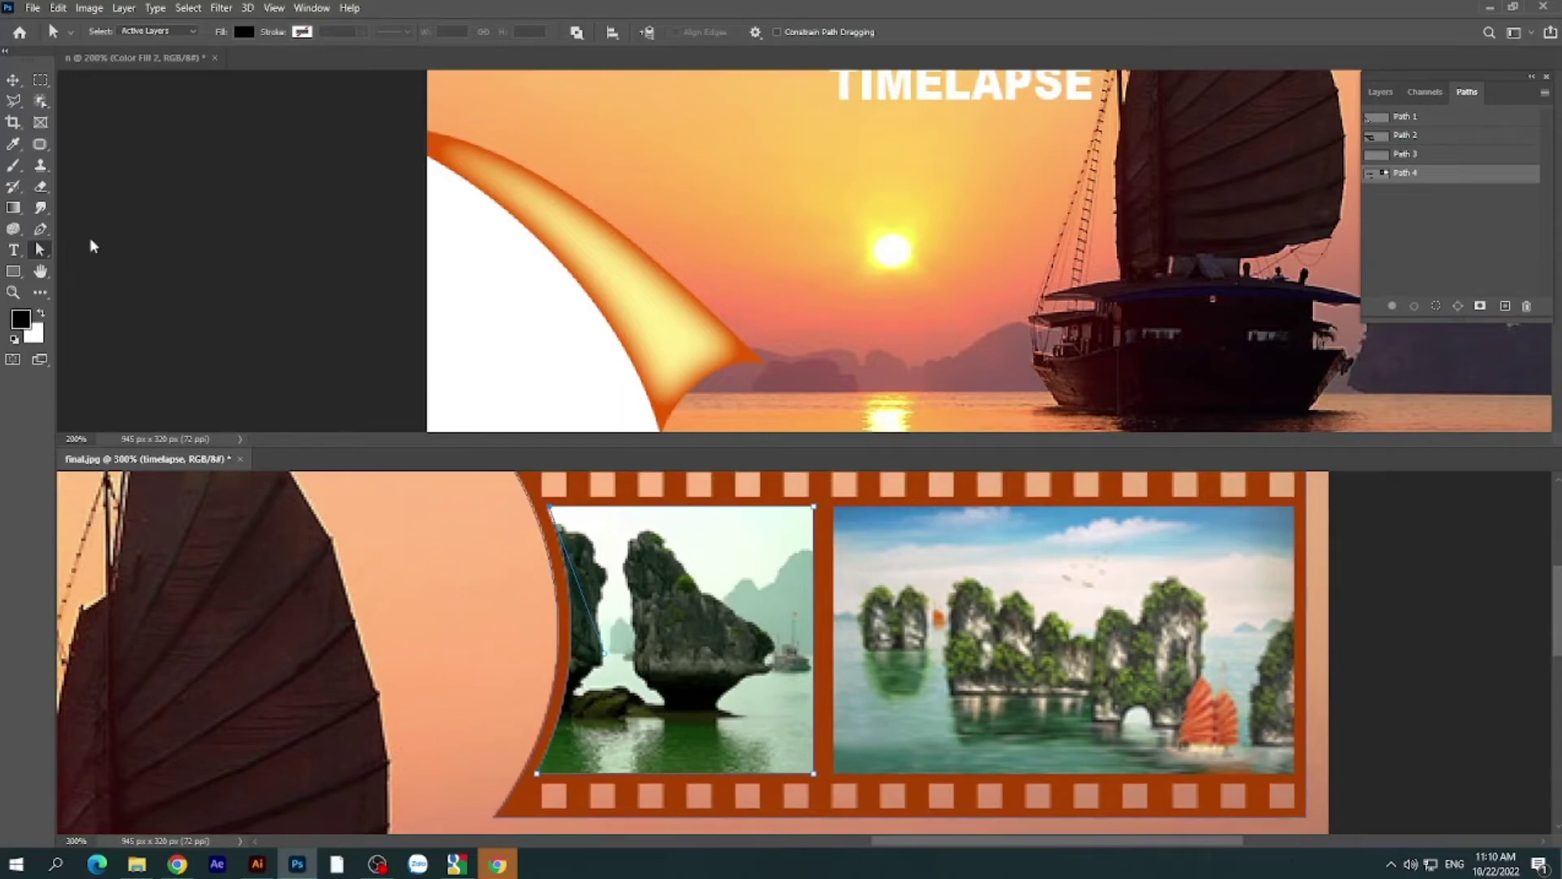
left_click(41, 230)
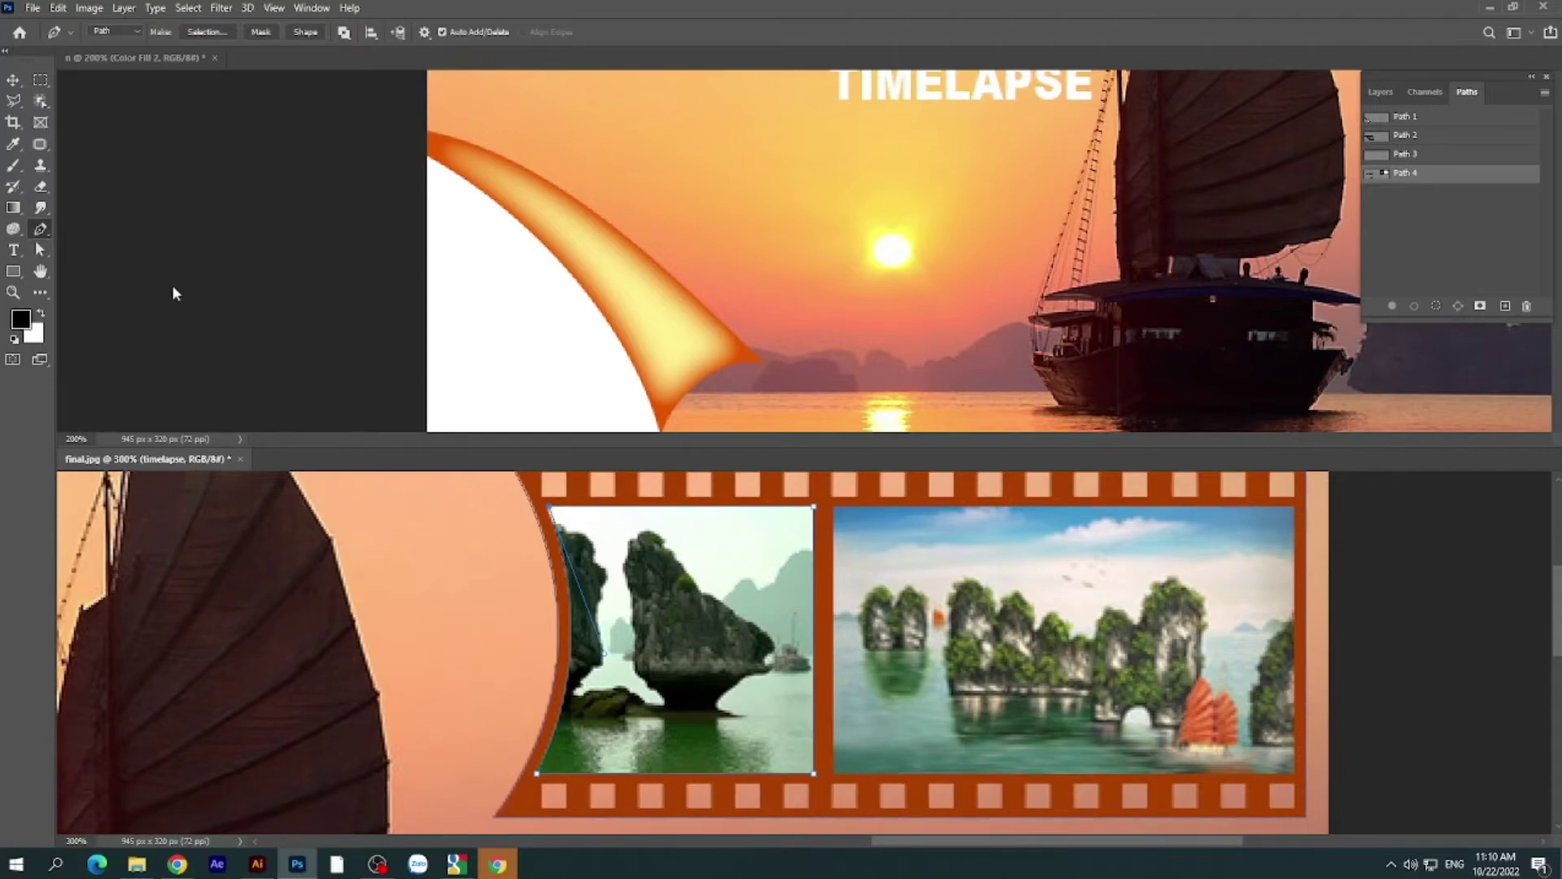
- Draw a rectangle path outlining the second photo frame
left_click(15, 276)
right_click(17, 278)
left_click(16, 279)
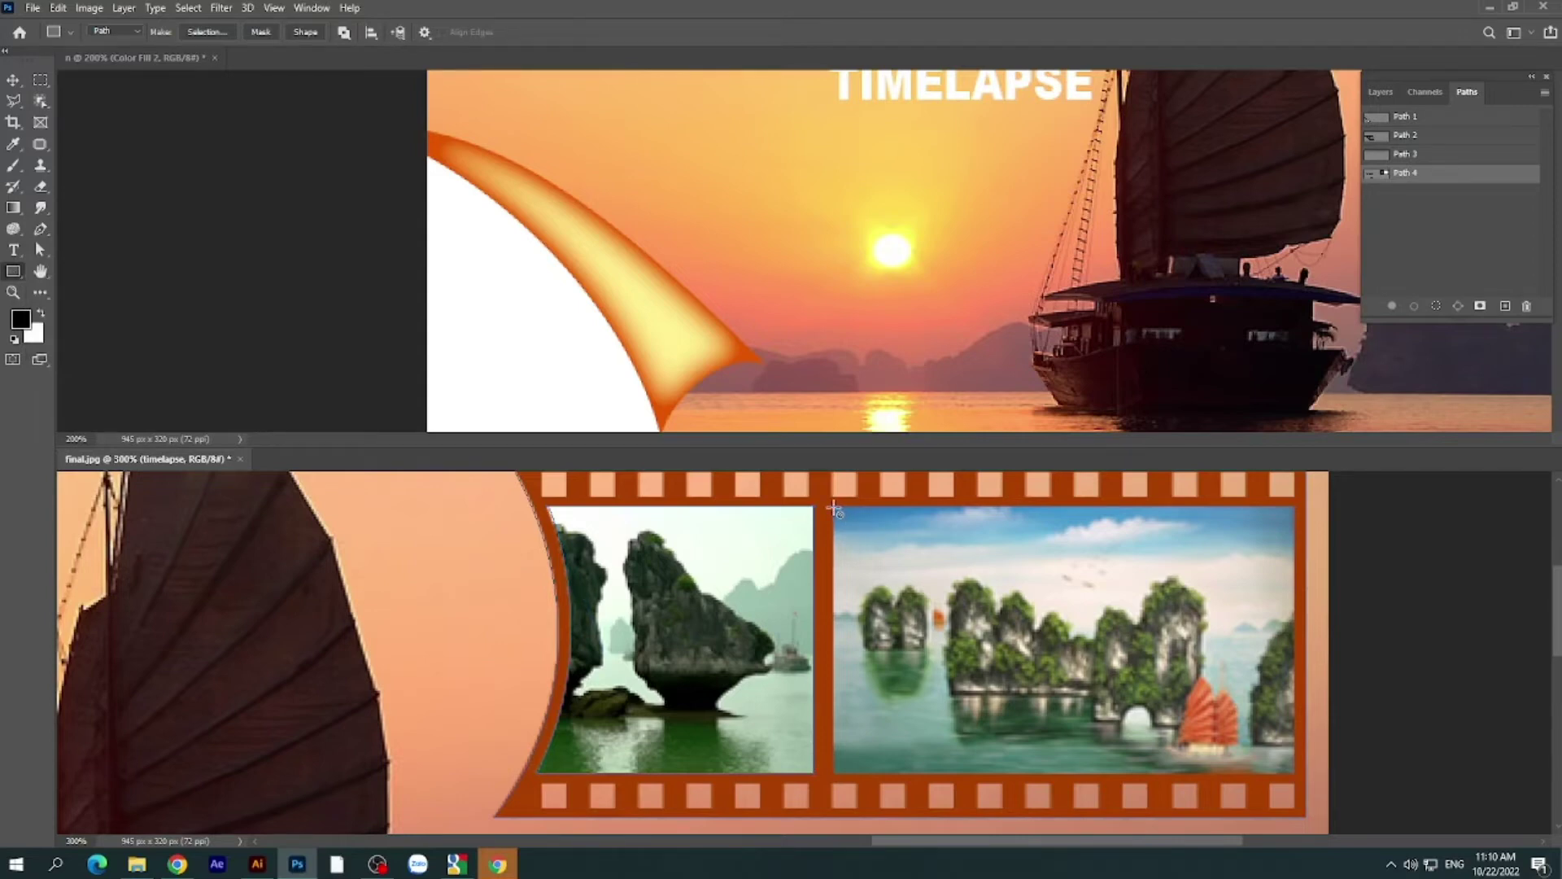
left_click_drag(834, 509, 1293, 773)
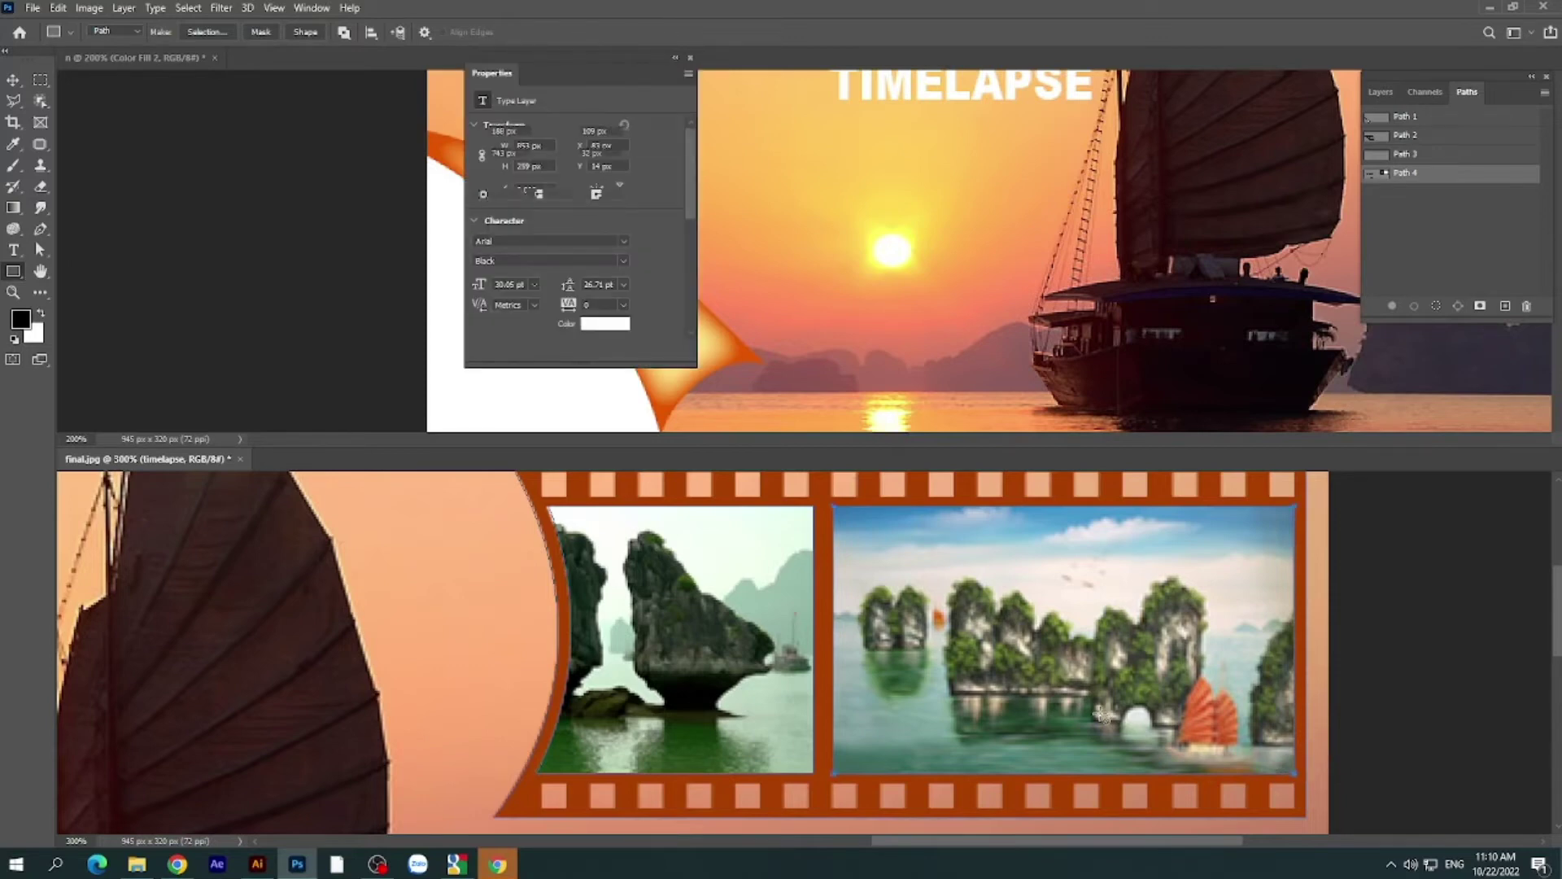
left_click_drag(1085, 705, 1121, 736)
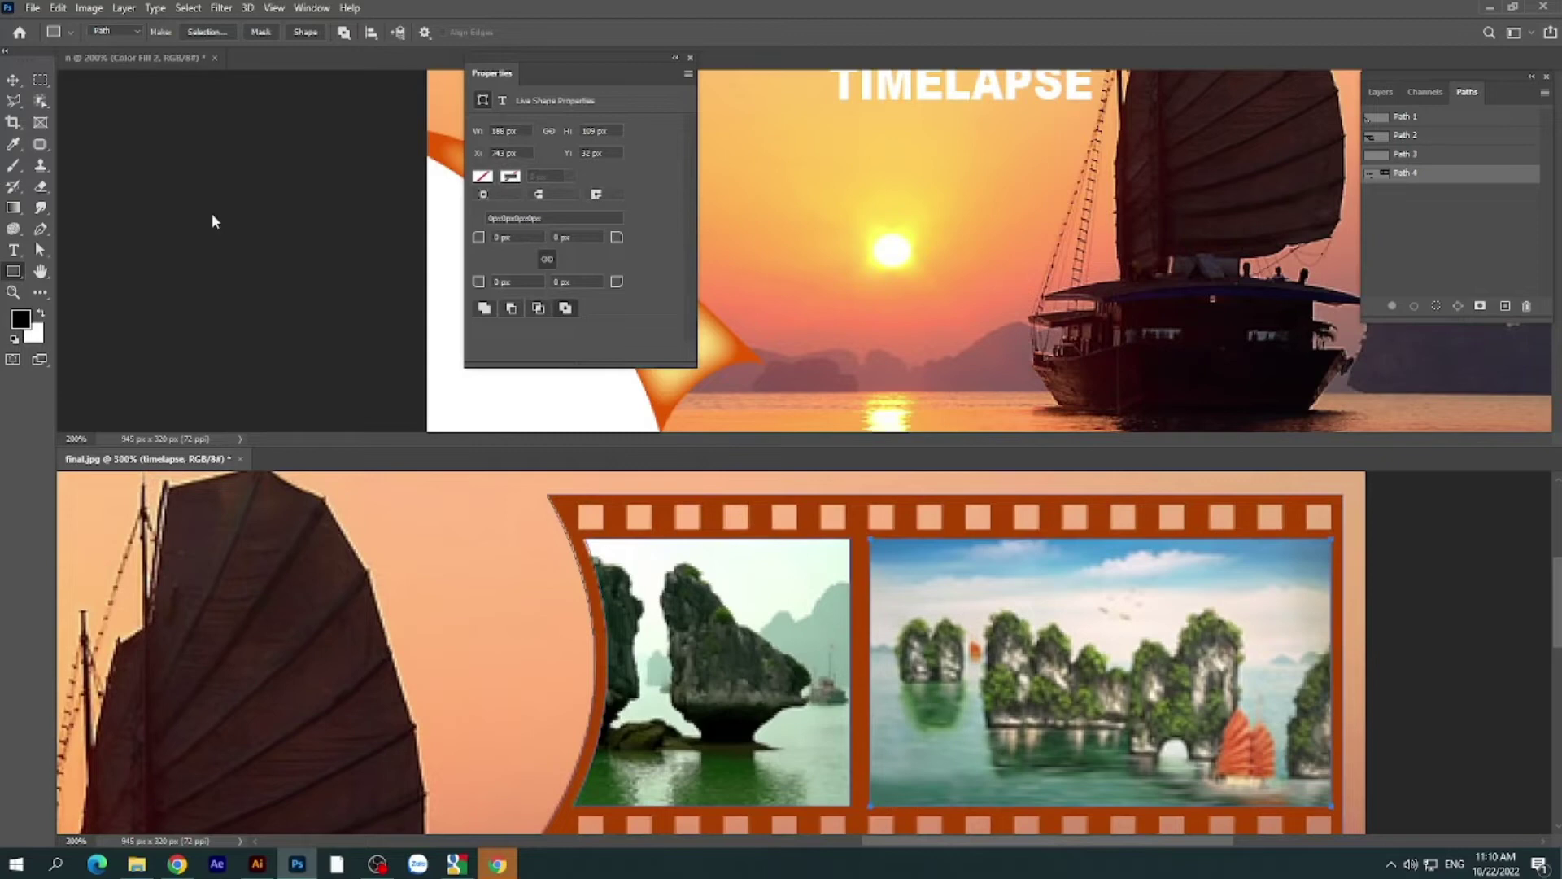
- Nudge the left photo's path left and paste it into Path 3
right_click(39, 252)
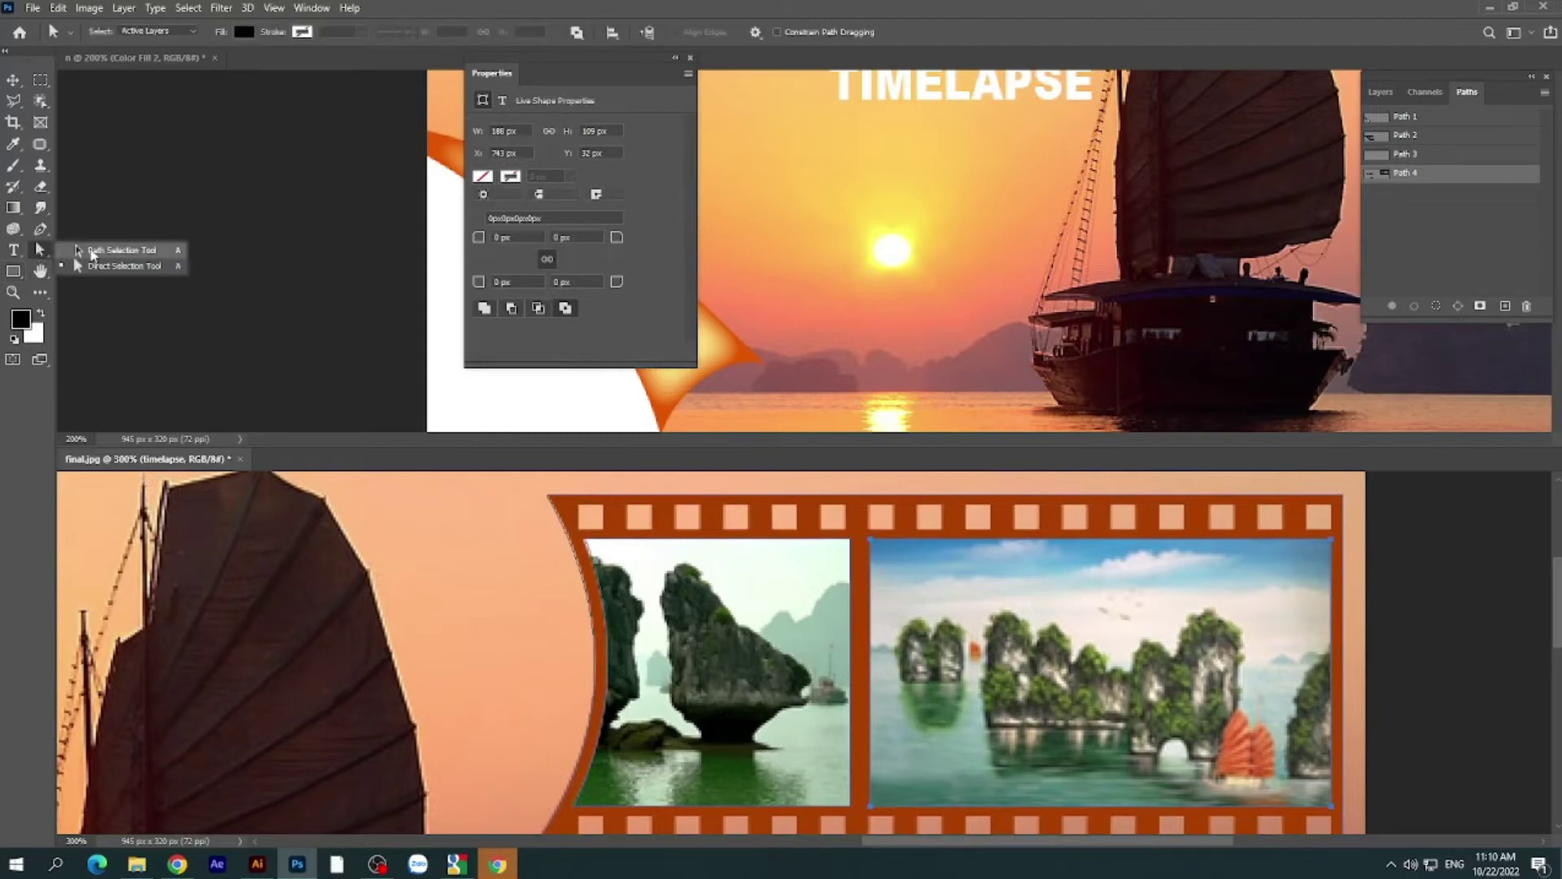
left_click(146, 269)
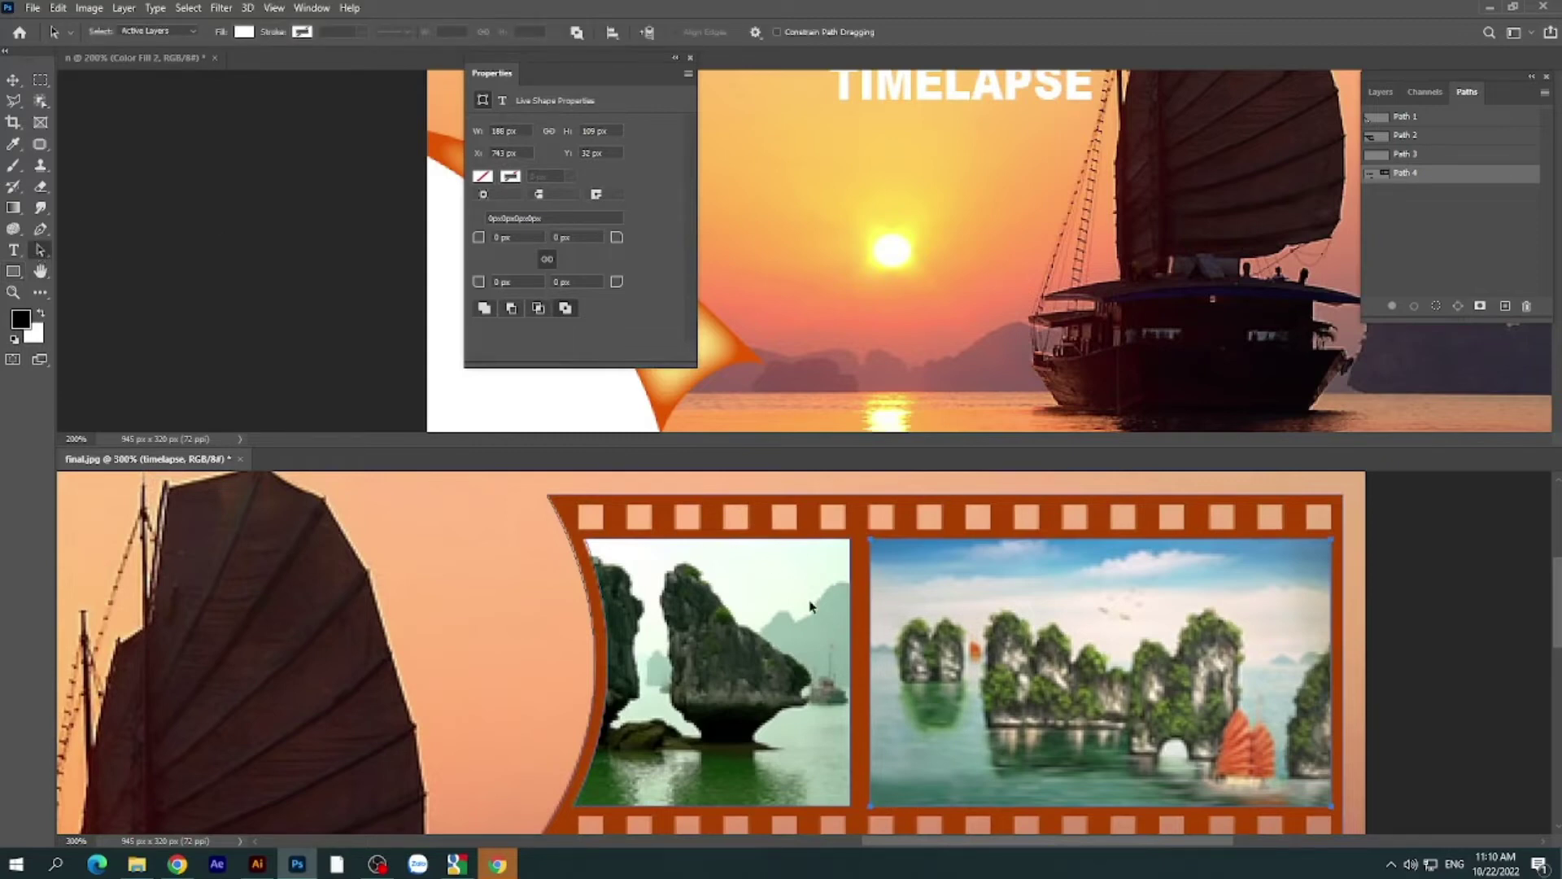
left_click(594, 572)
key("Left")
key("Left")
key("Left")
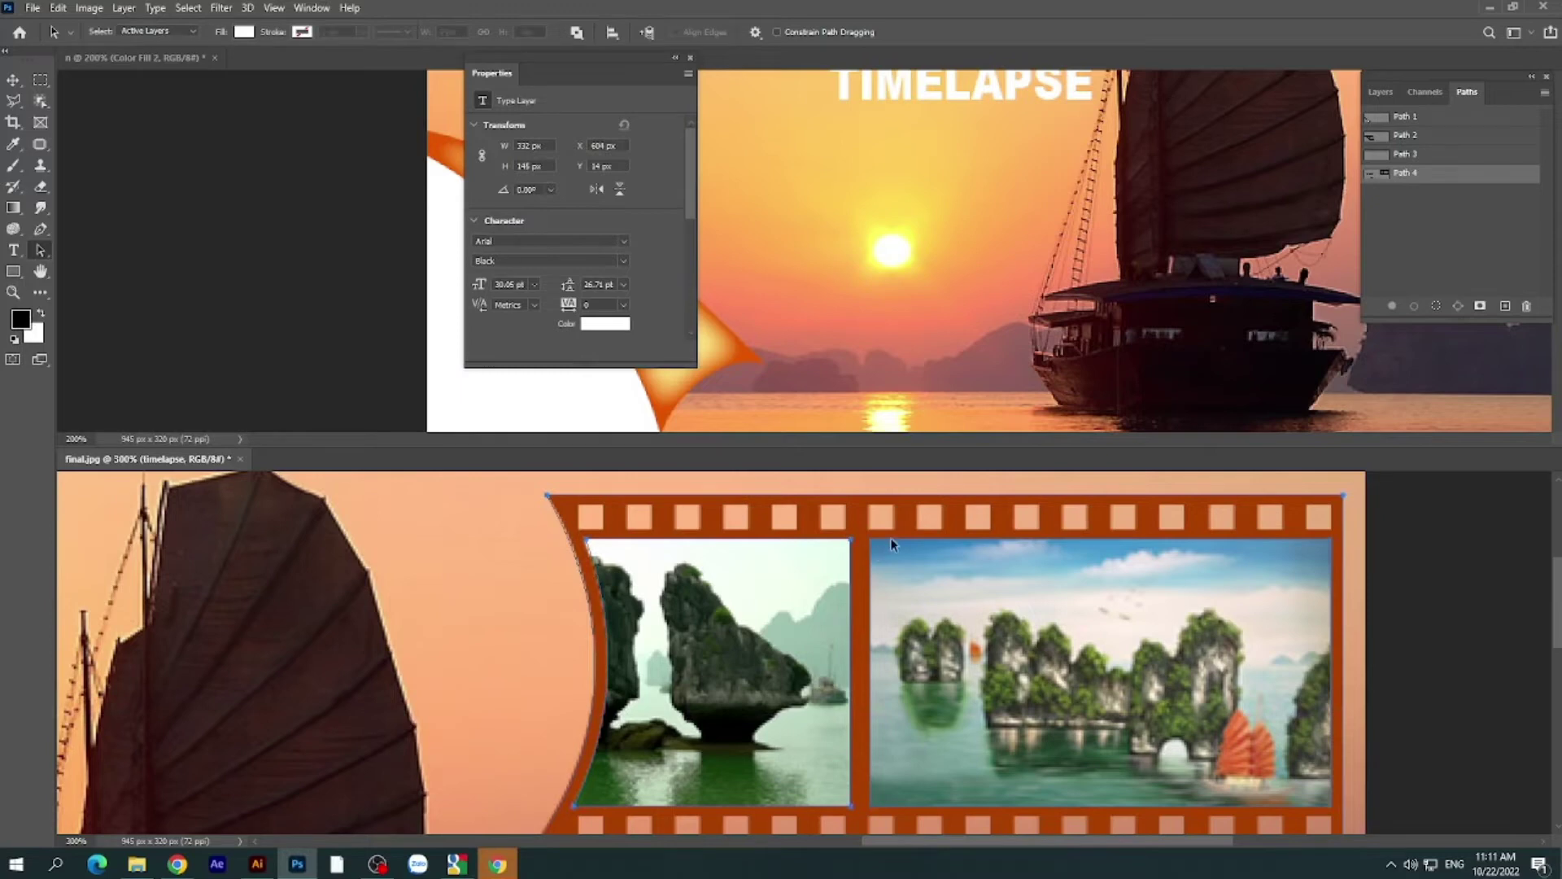
left_click_drag(968, 670, 954, 653)
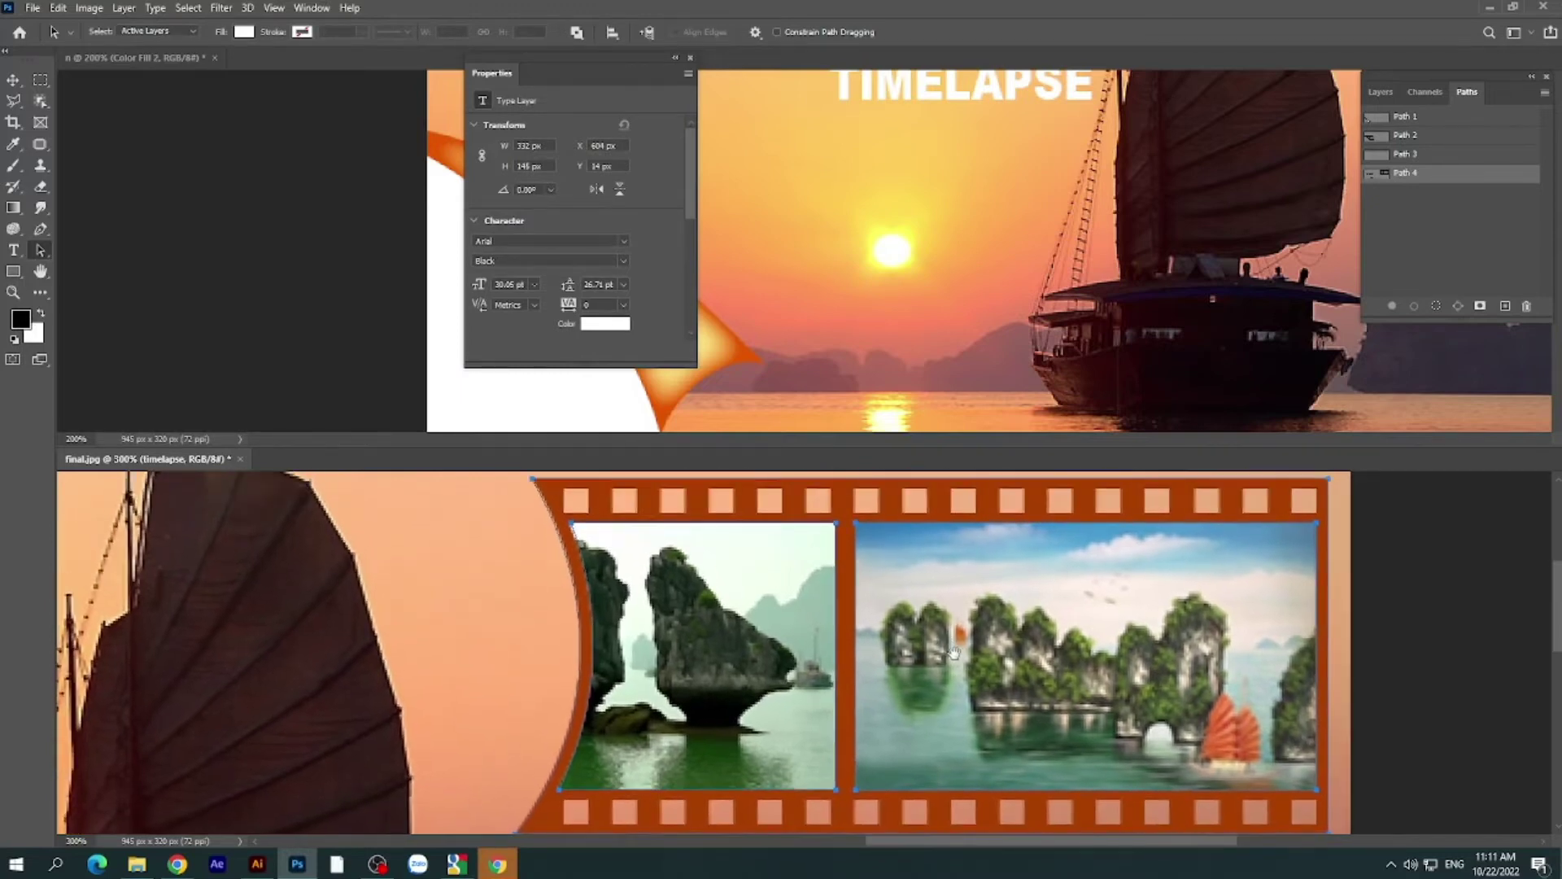
left_click(675, 699)
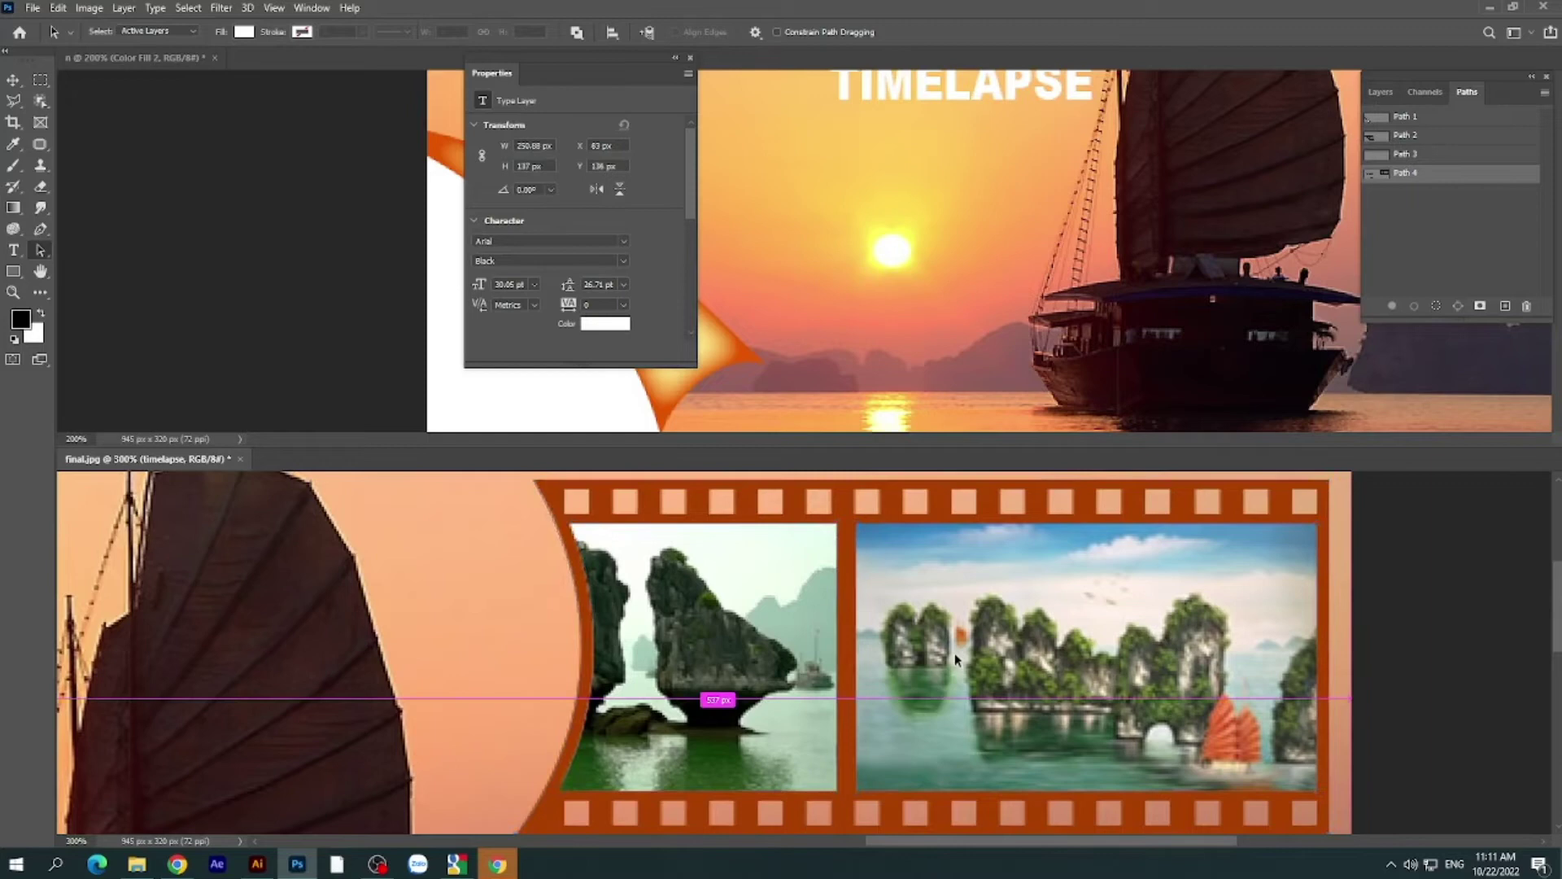
left_click(1449, 162)
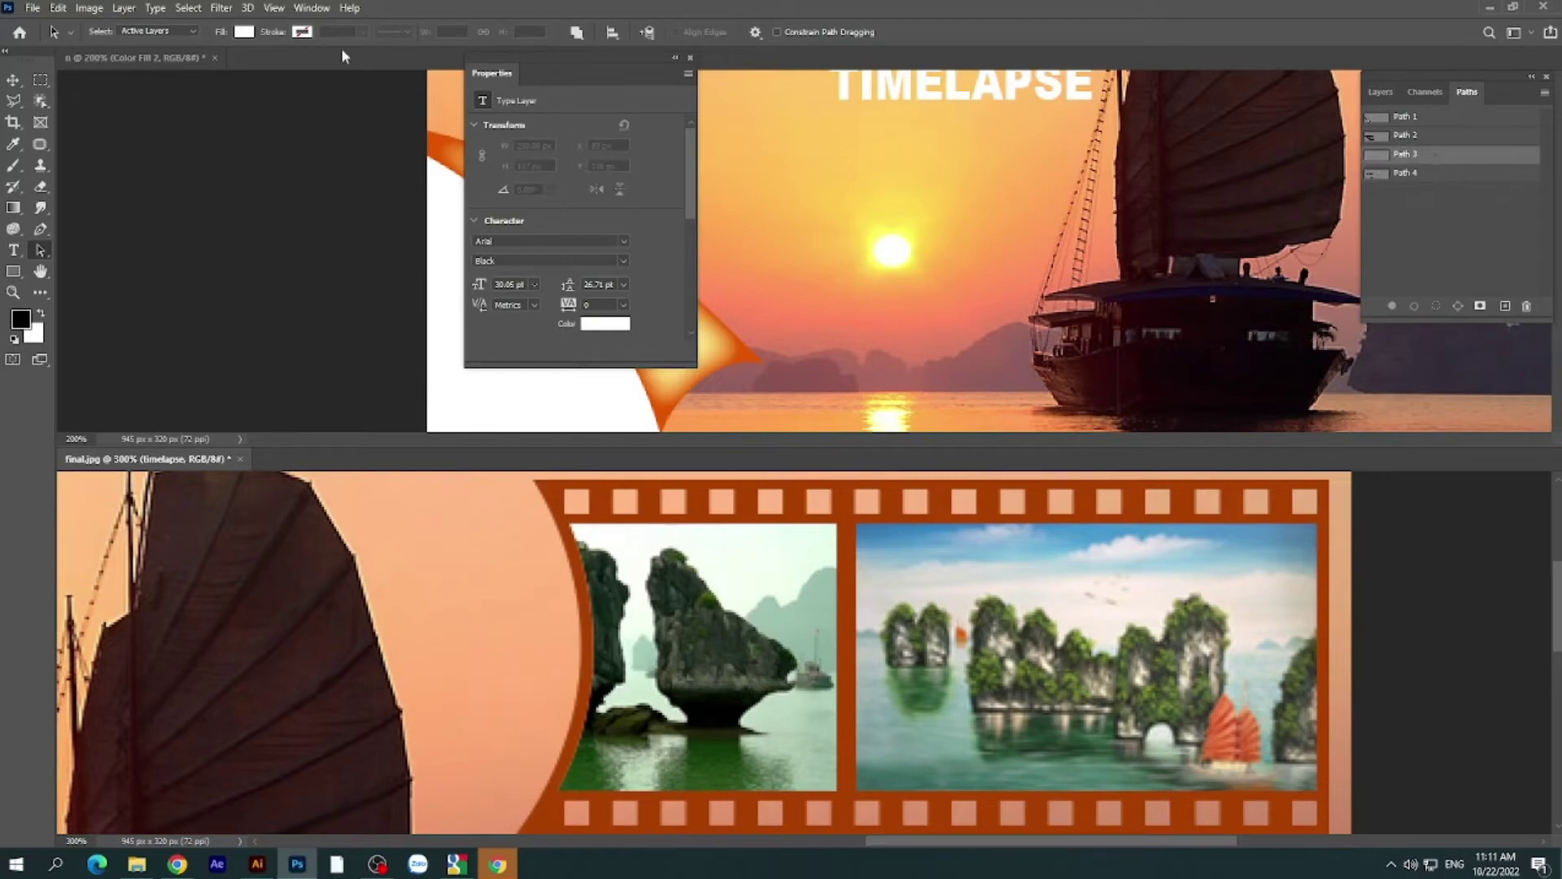
left_click(58, 7)
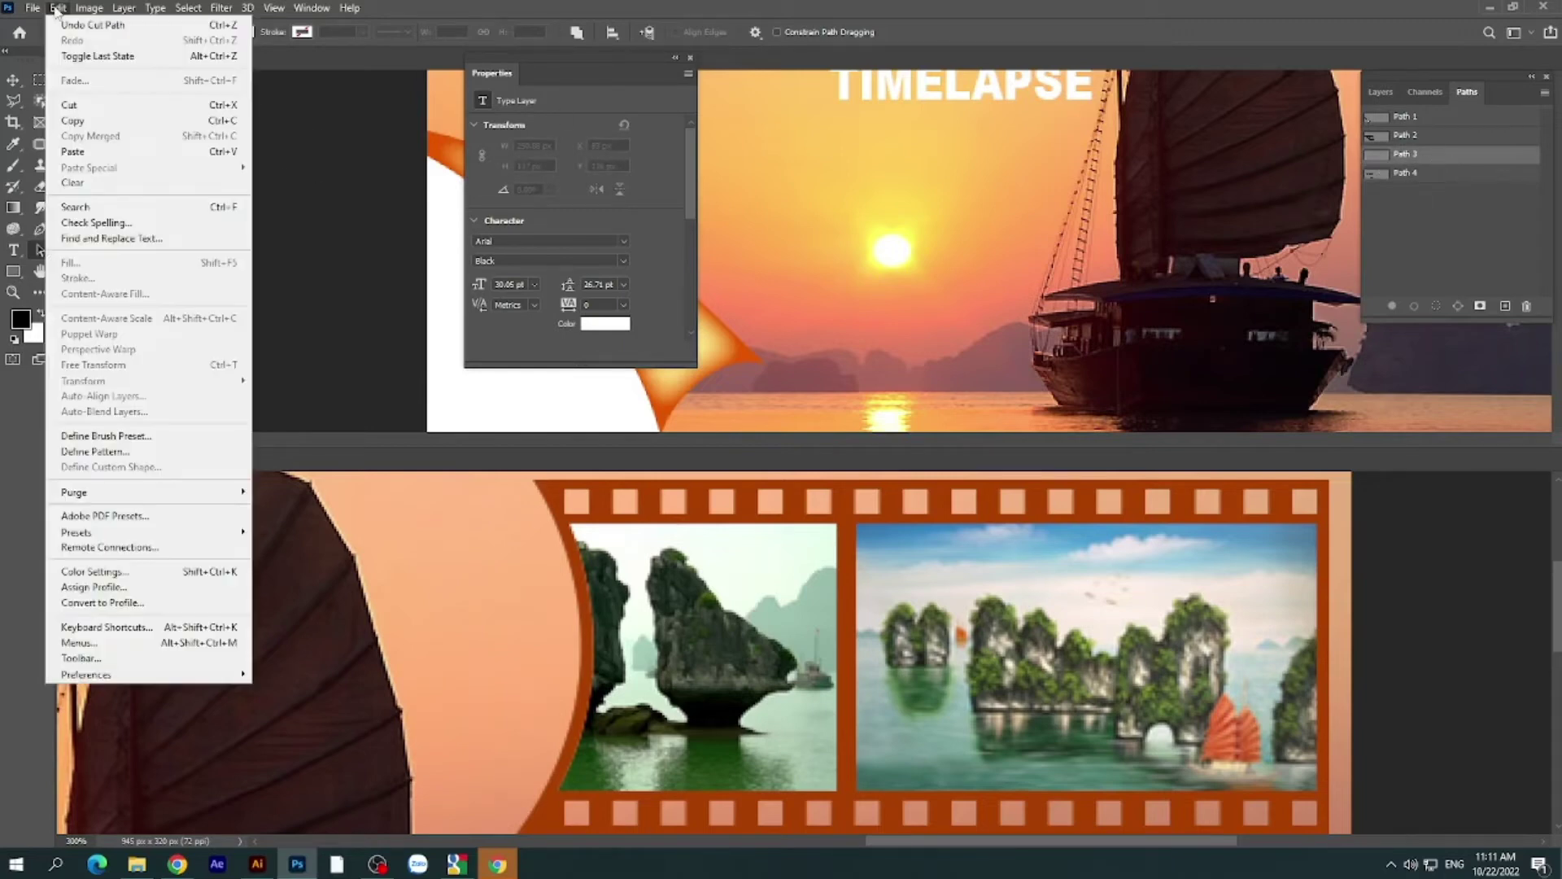
left_click(84, 153)
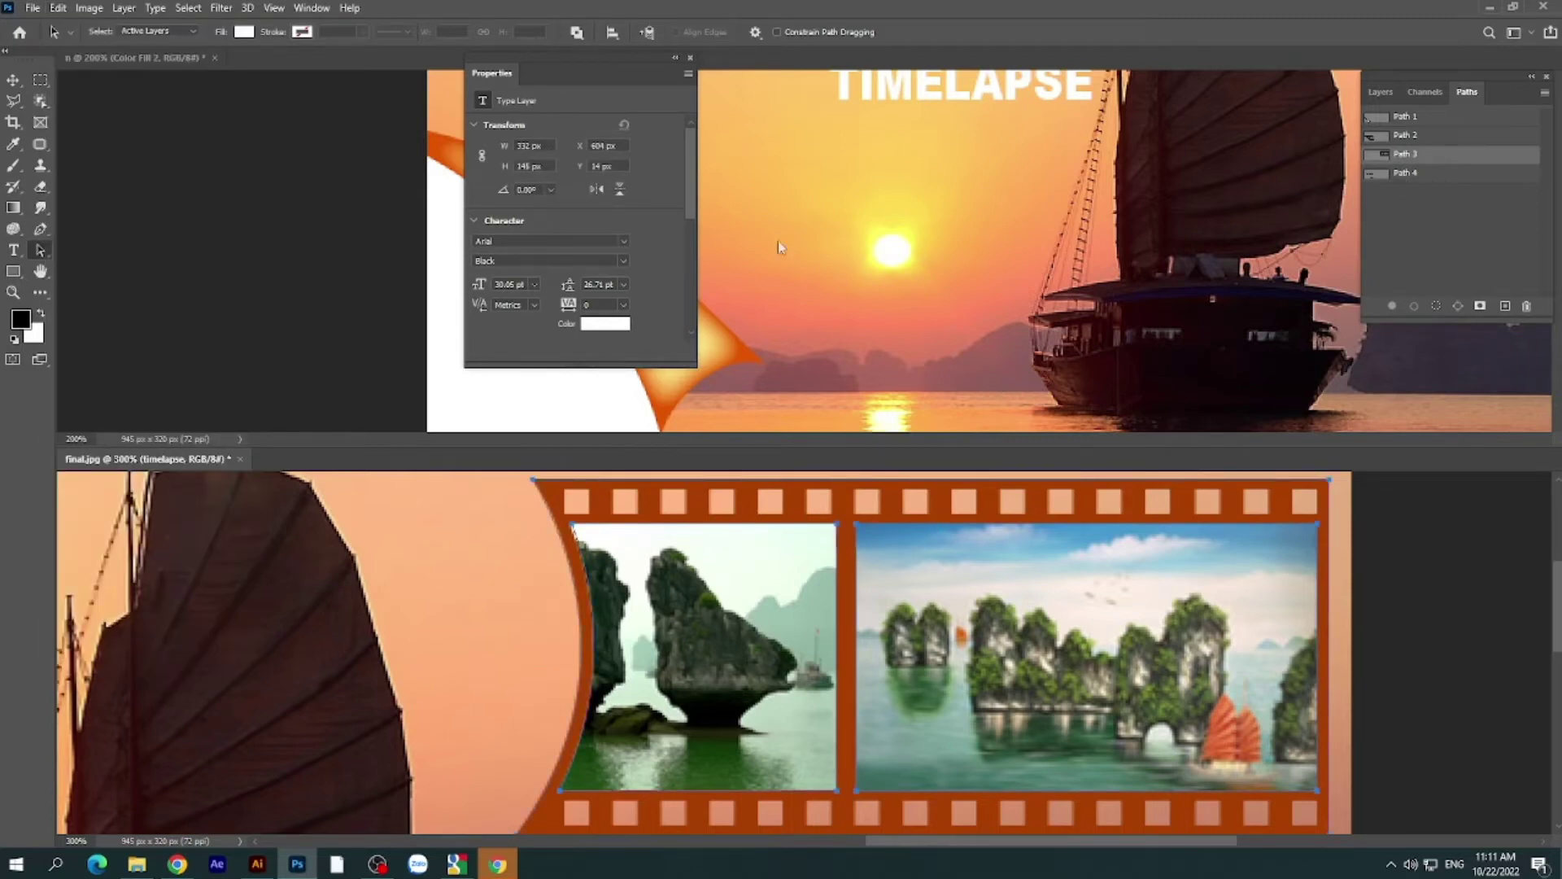
- Copy Path 3's film-strip and photo-frame outlines into document n, then pan to the left strip
left_click(690, 60)
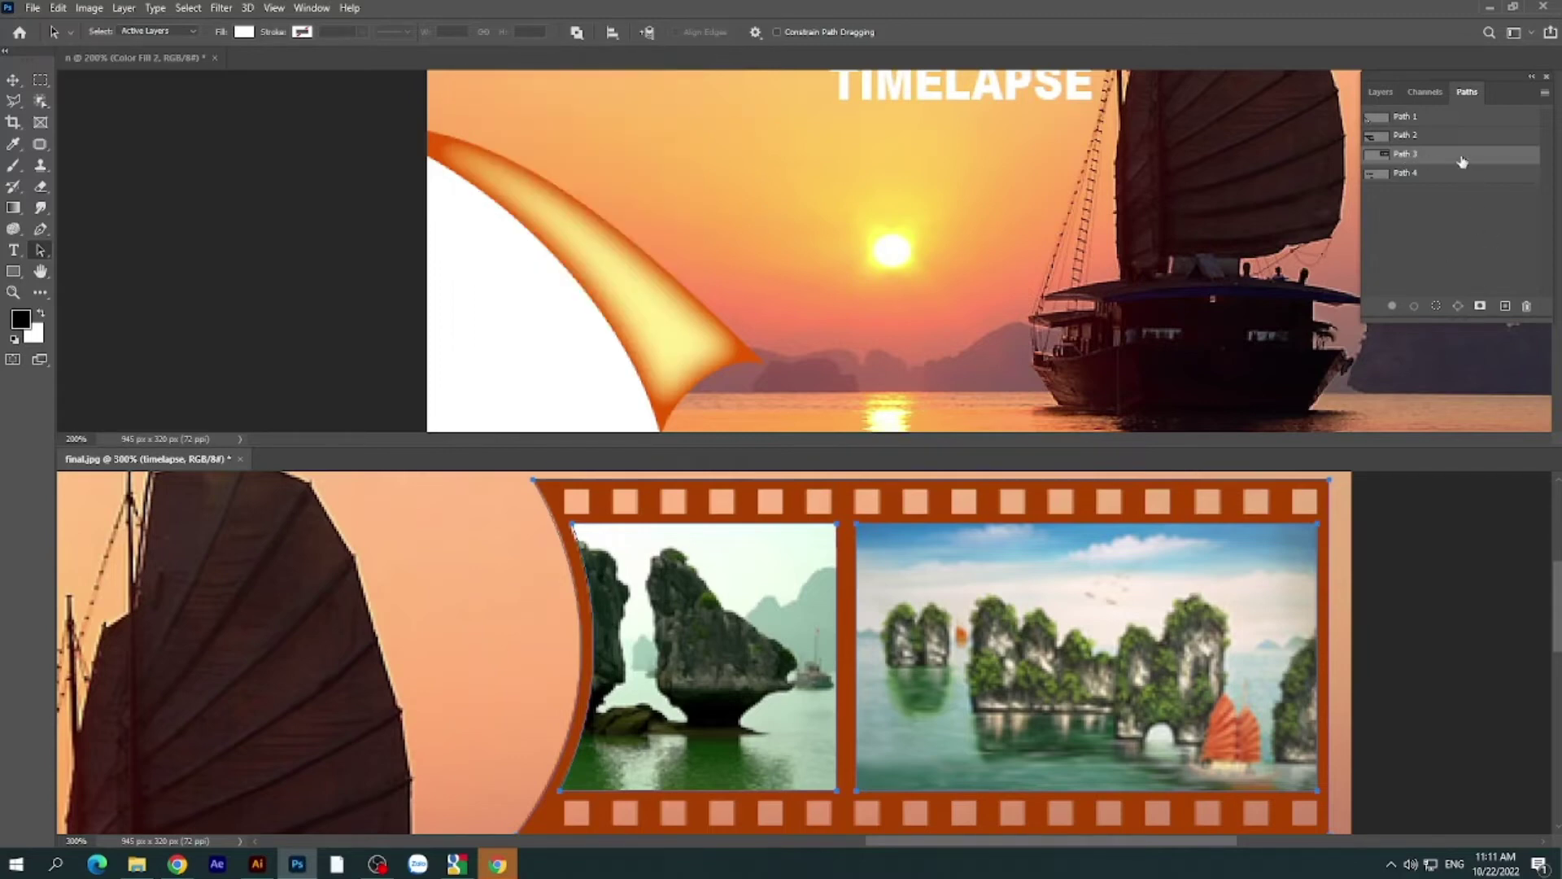
left_click_drag(1462, 161, 900, 197)
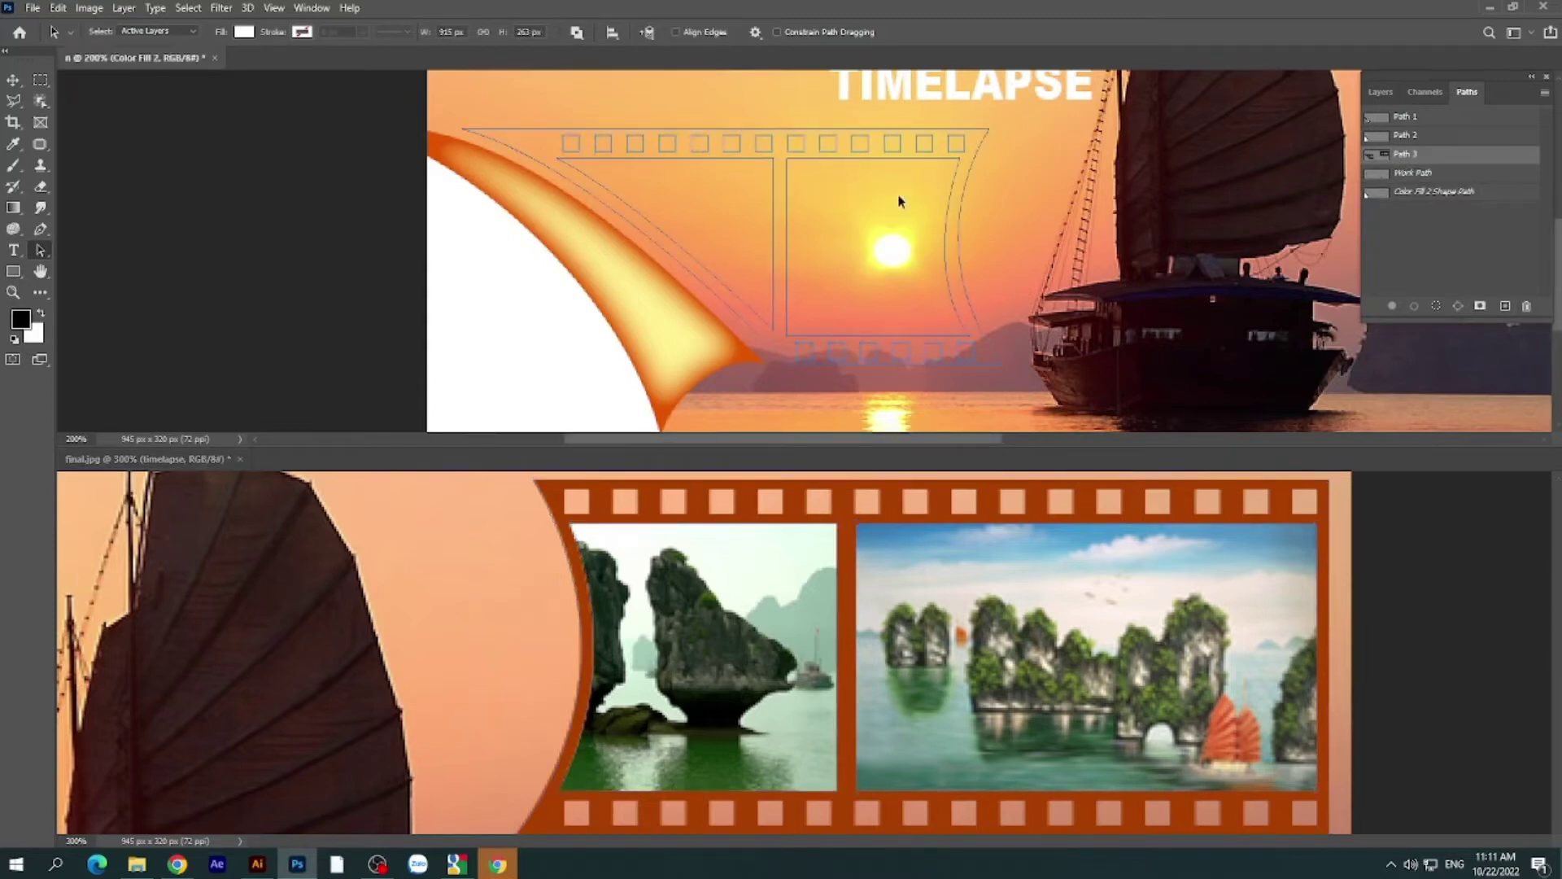
left_click_drag(808, 281, 1008, 273)
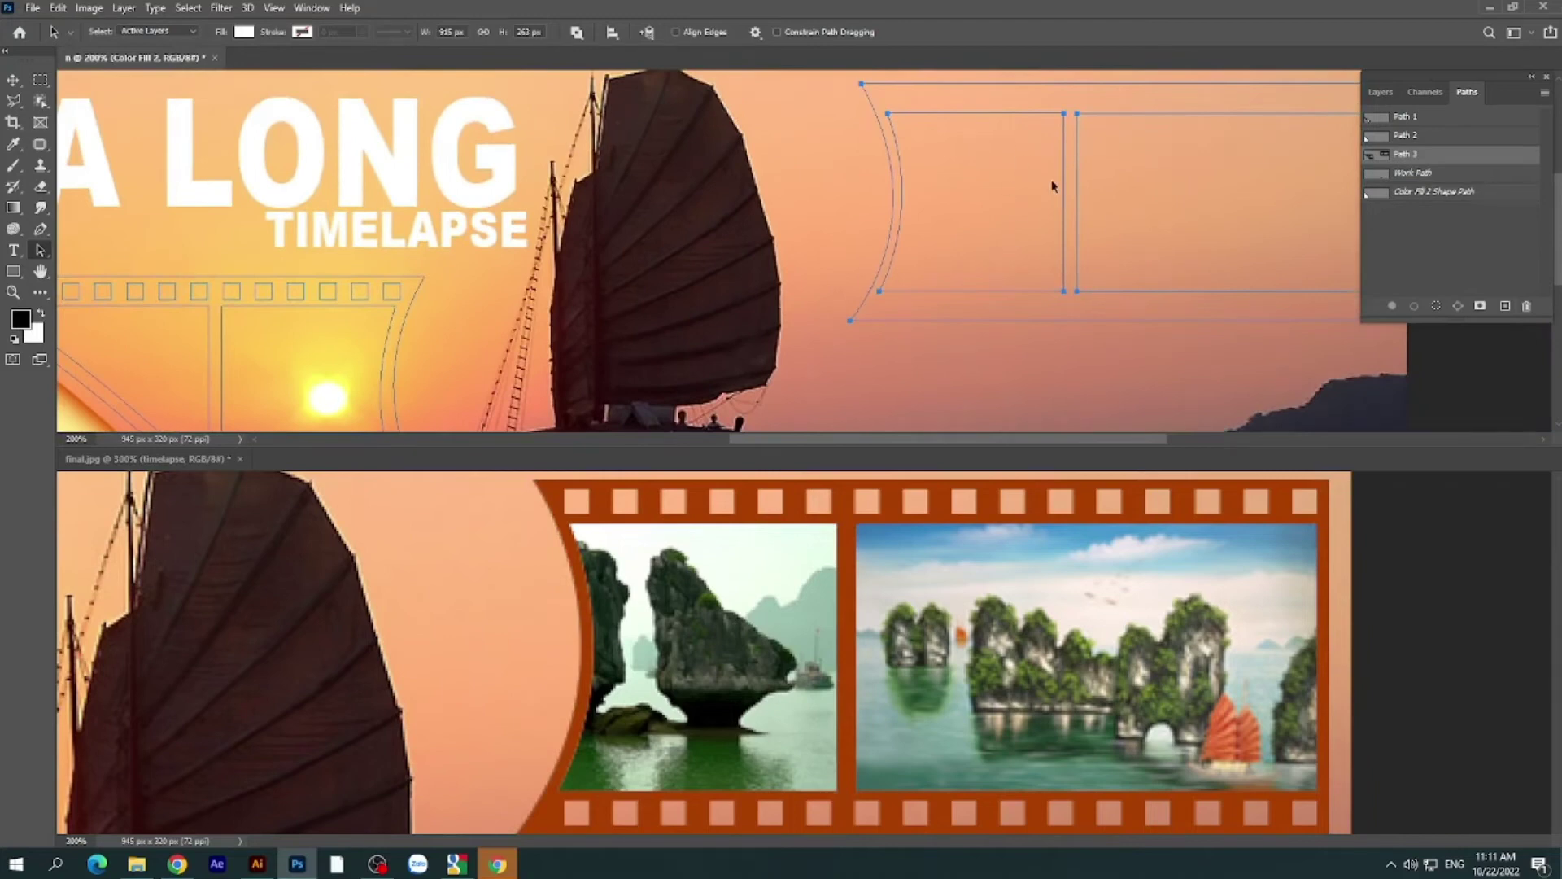
left_click_drag(1017, 394, 1037, 317)
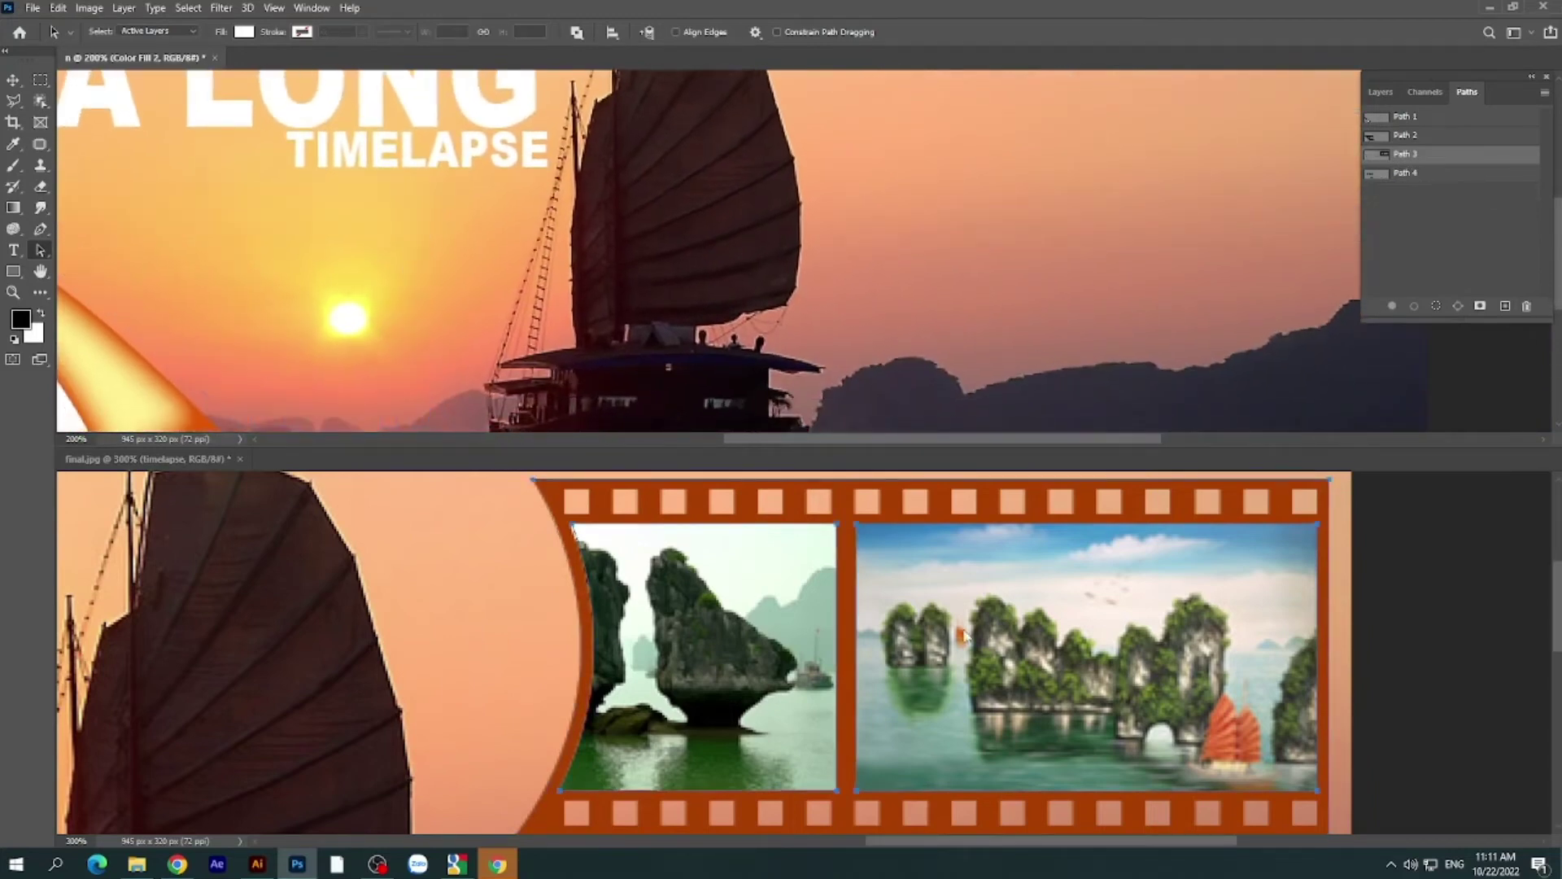
mouse_move(963, 634)
left_mouse_down()
mouse_move(1083, 622)
mouse_move(1122, 590)
left_mouse_up()
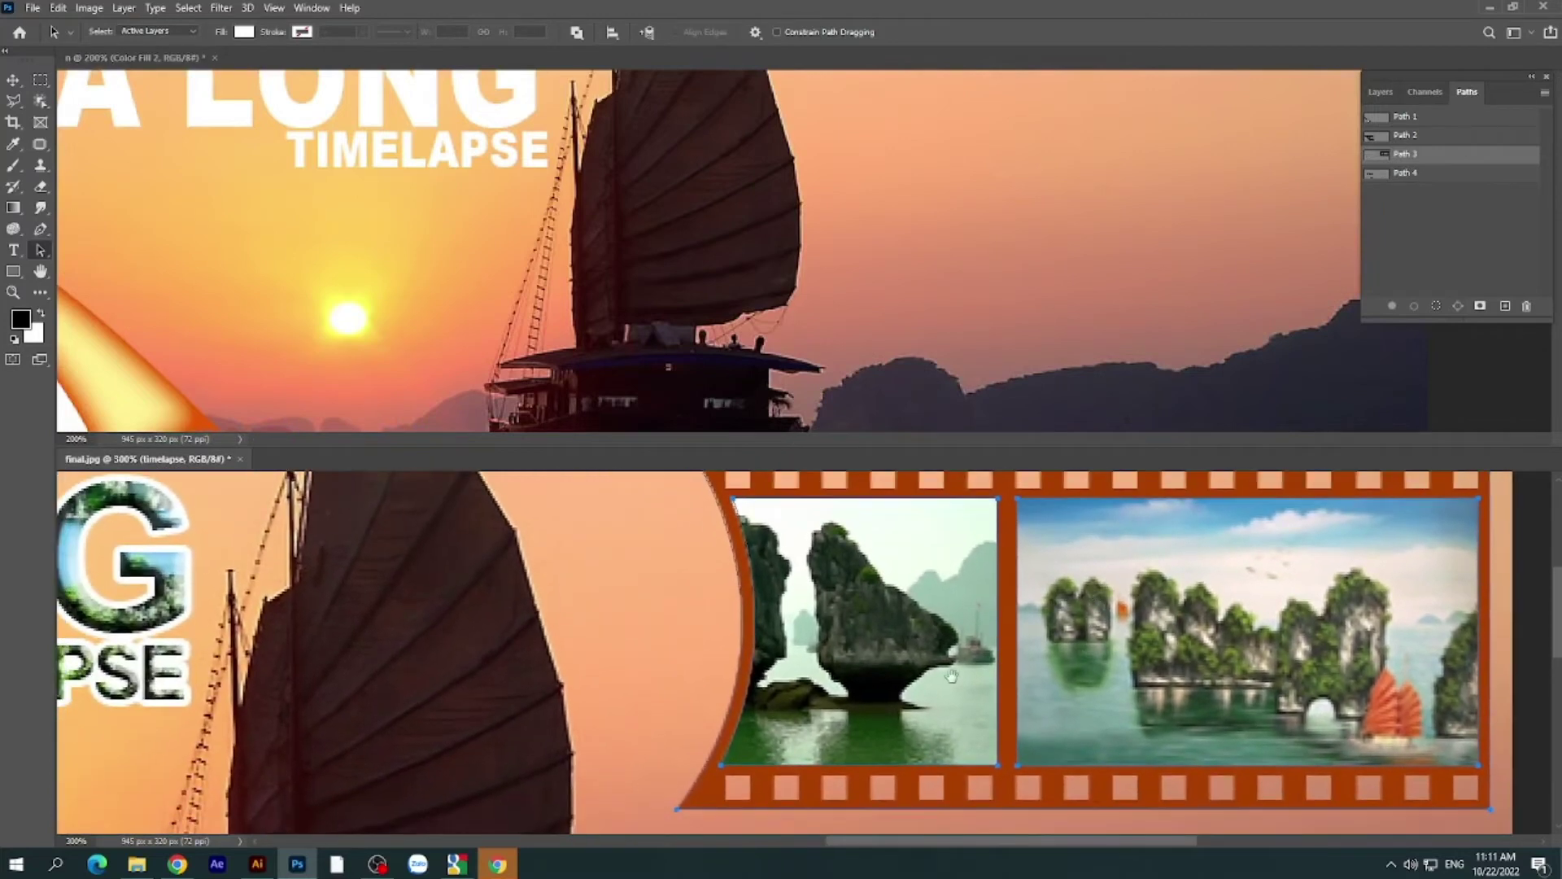
left_click_drag(977, 691, 1025, 570)
mouse_move(855, 675)
left_mouse_down()
mouse_move(900, 558)
mouse_move(1151, 711)
left_mouse_up()
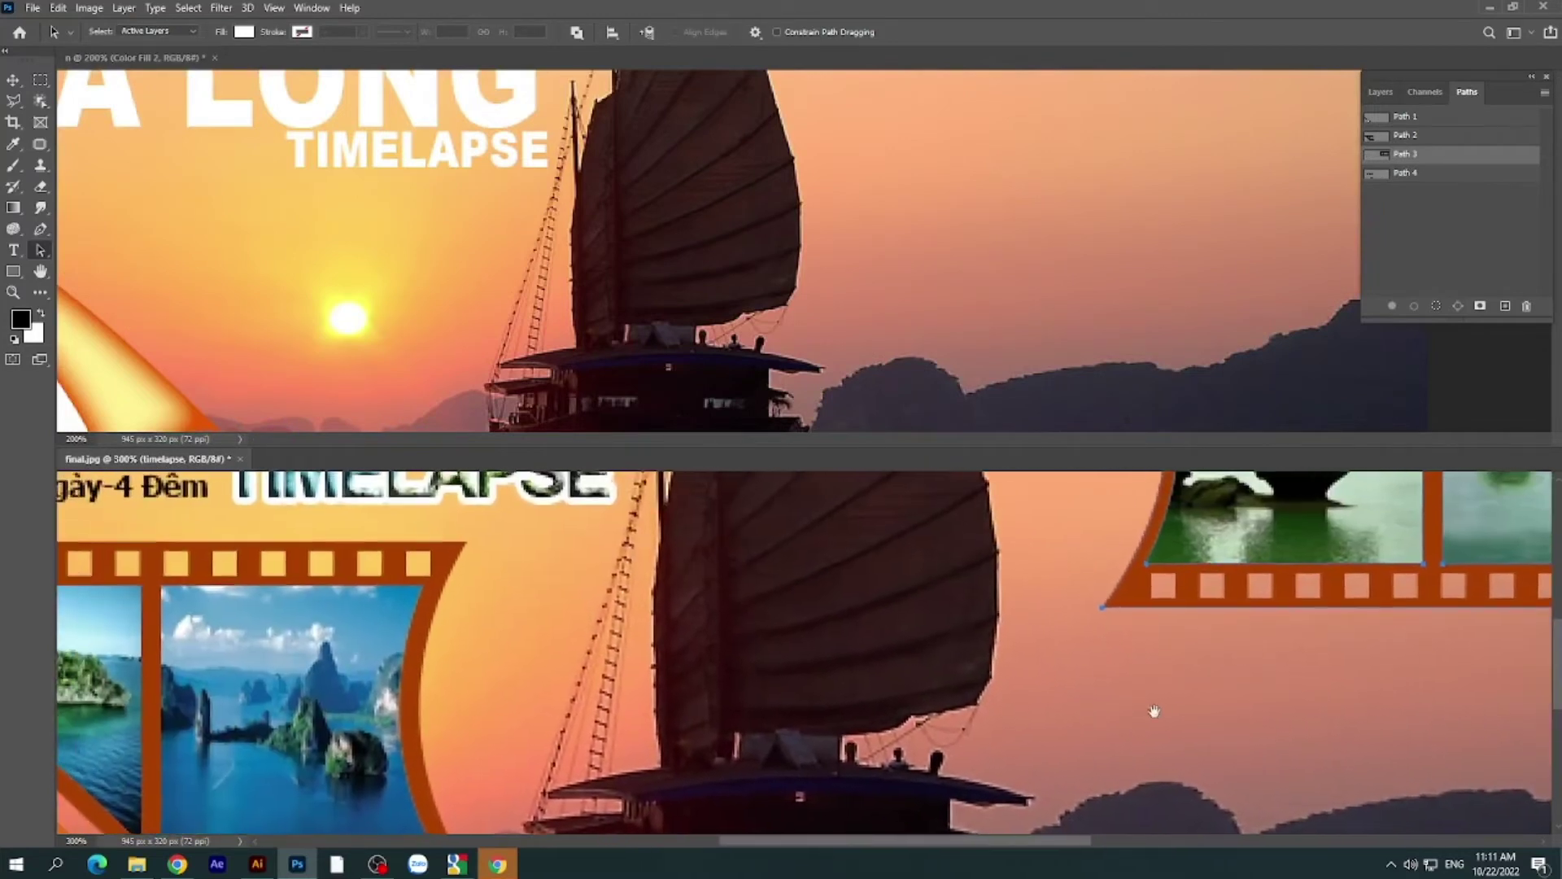
left_click_drag(452, 616, 750, 649)
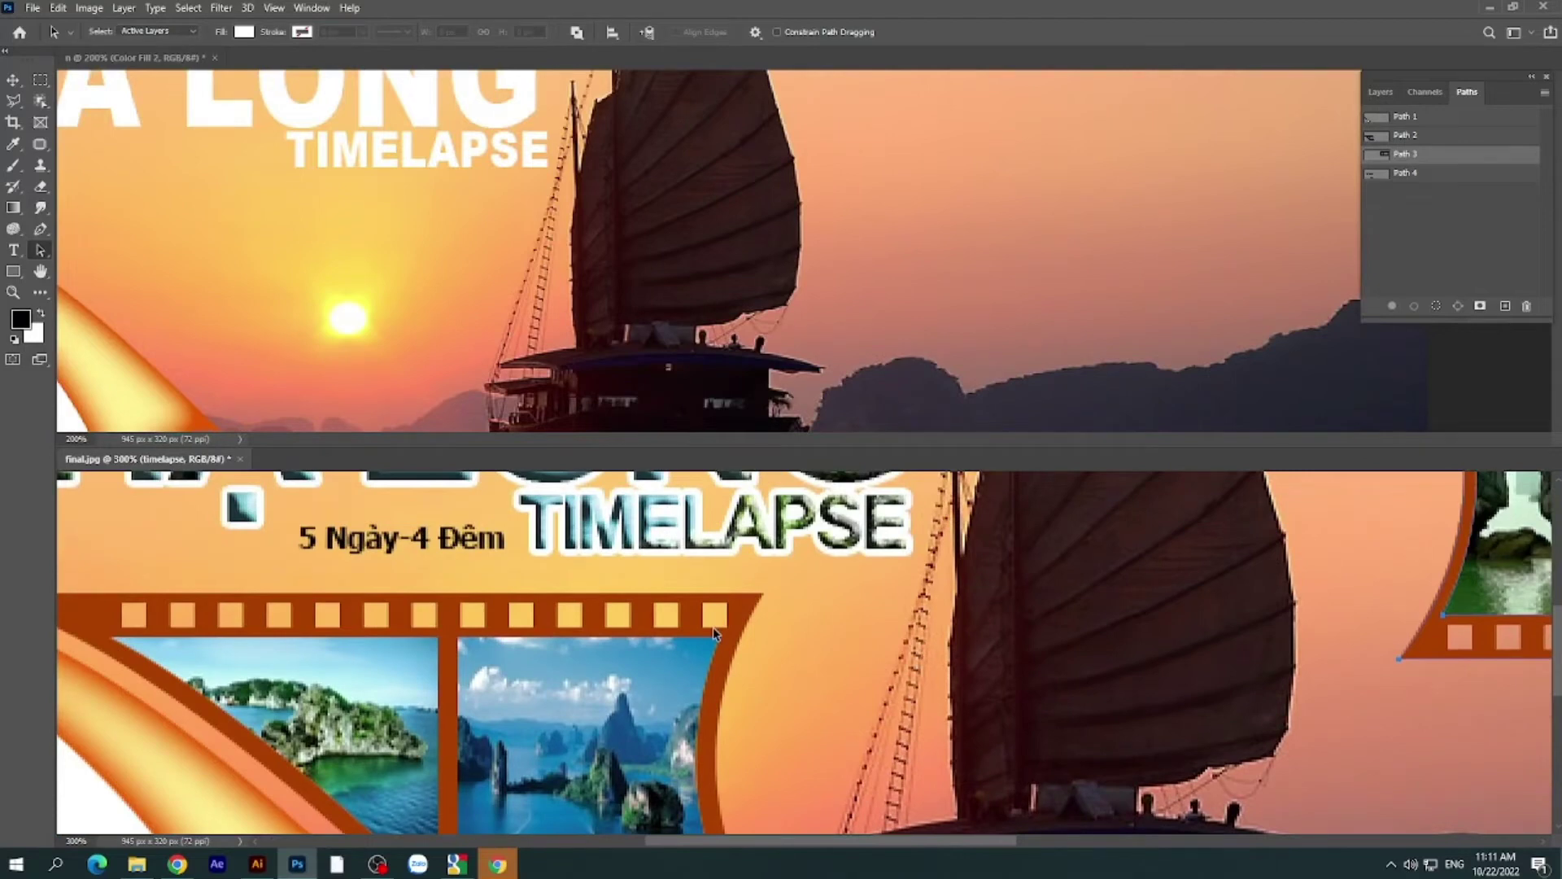
left_click(1393, 174)
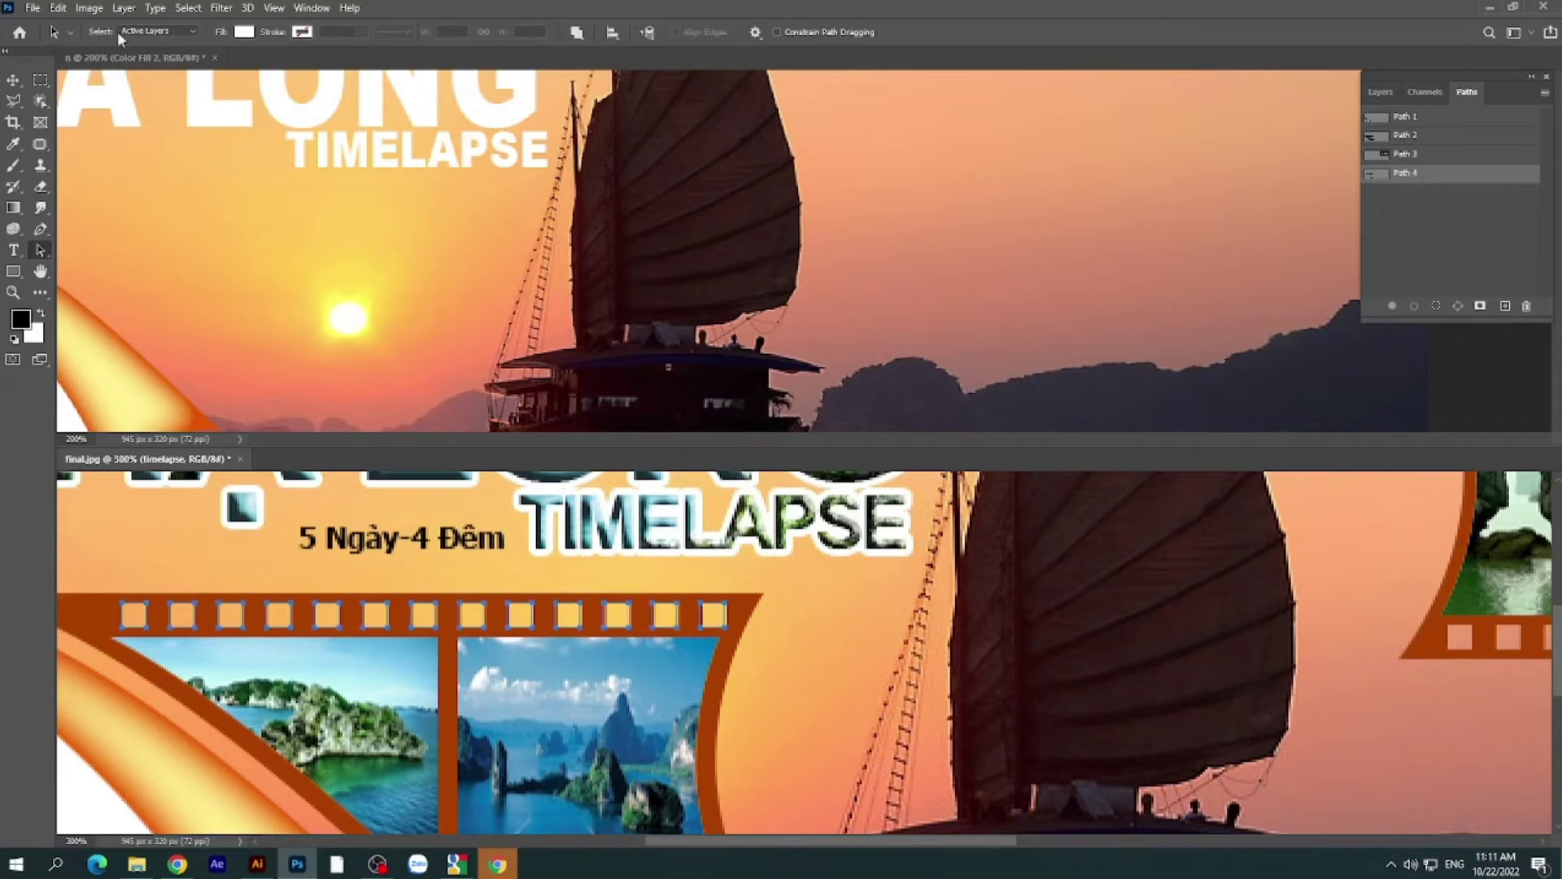
- Copy Path 4's sprocket-hole squares and create a new empty Path 5
left_click(57, 8)
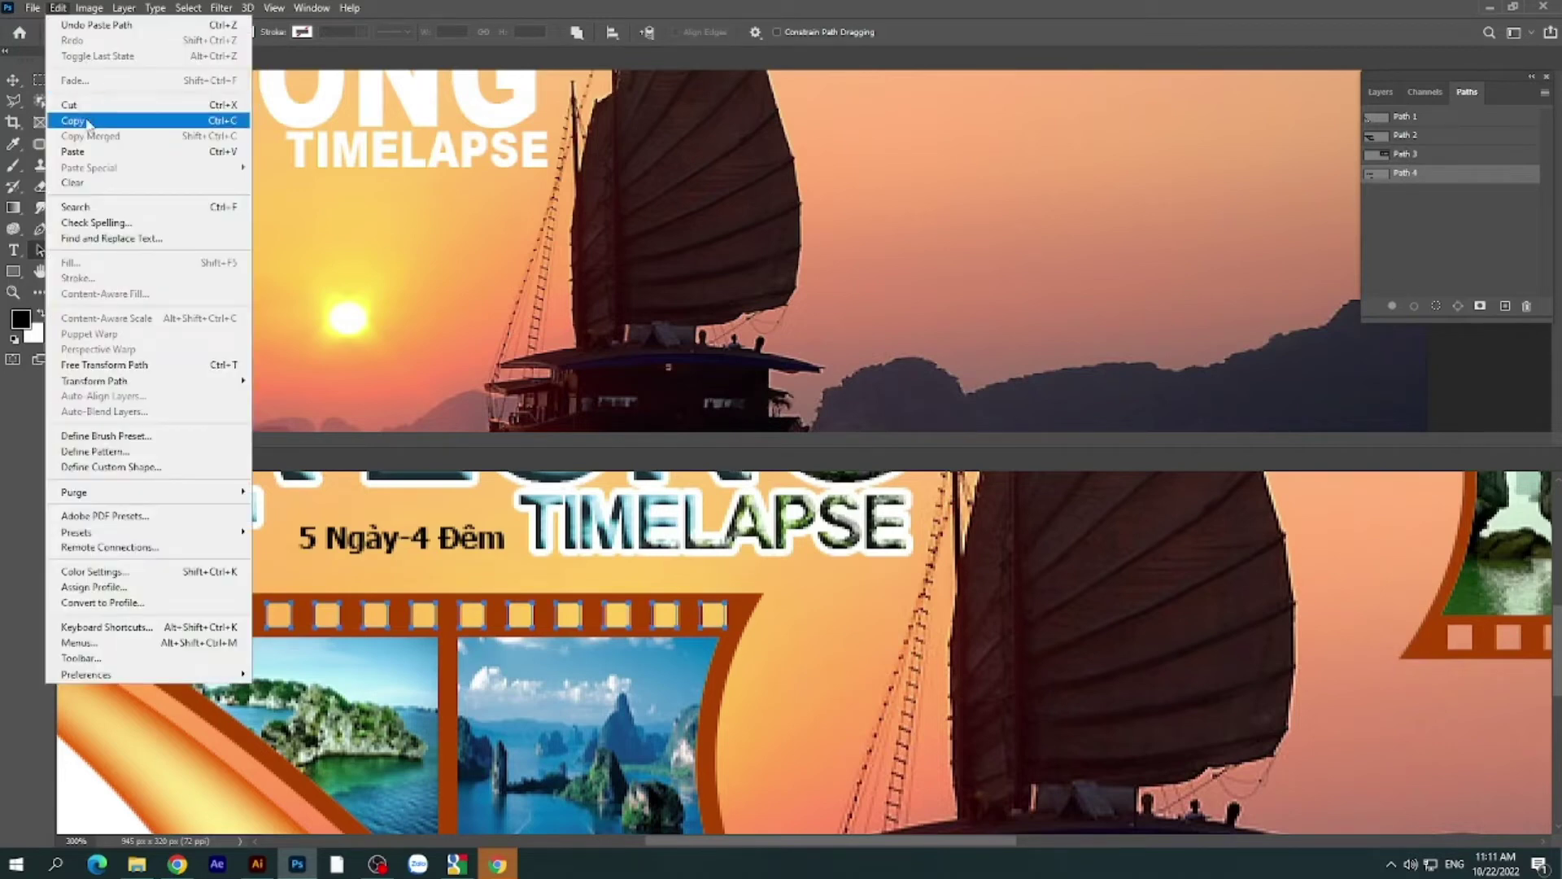
left_click(74, 120)
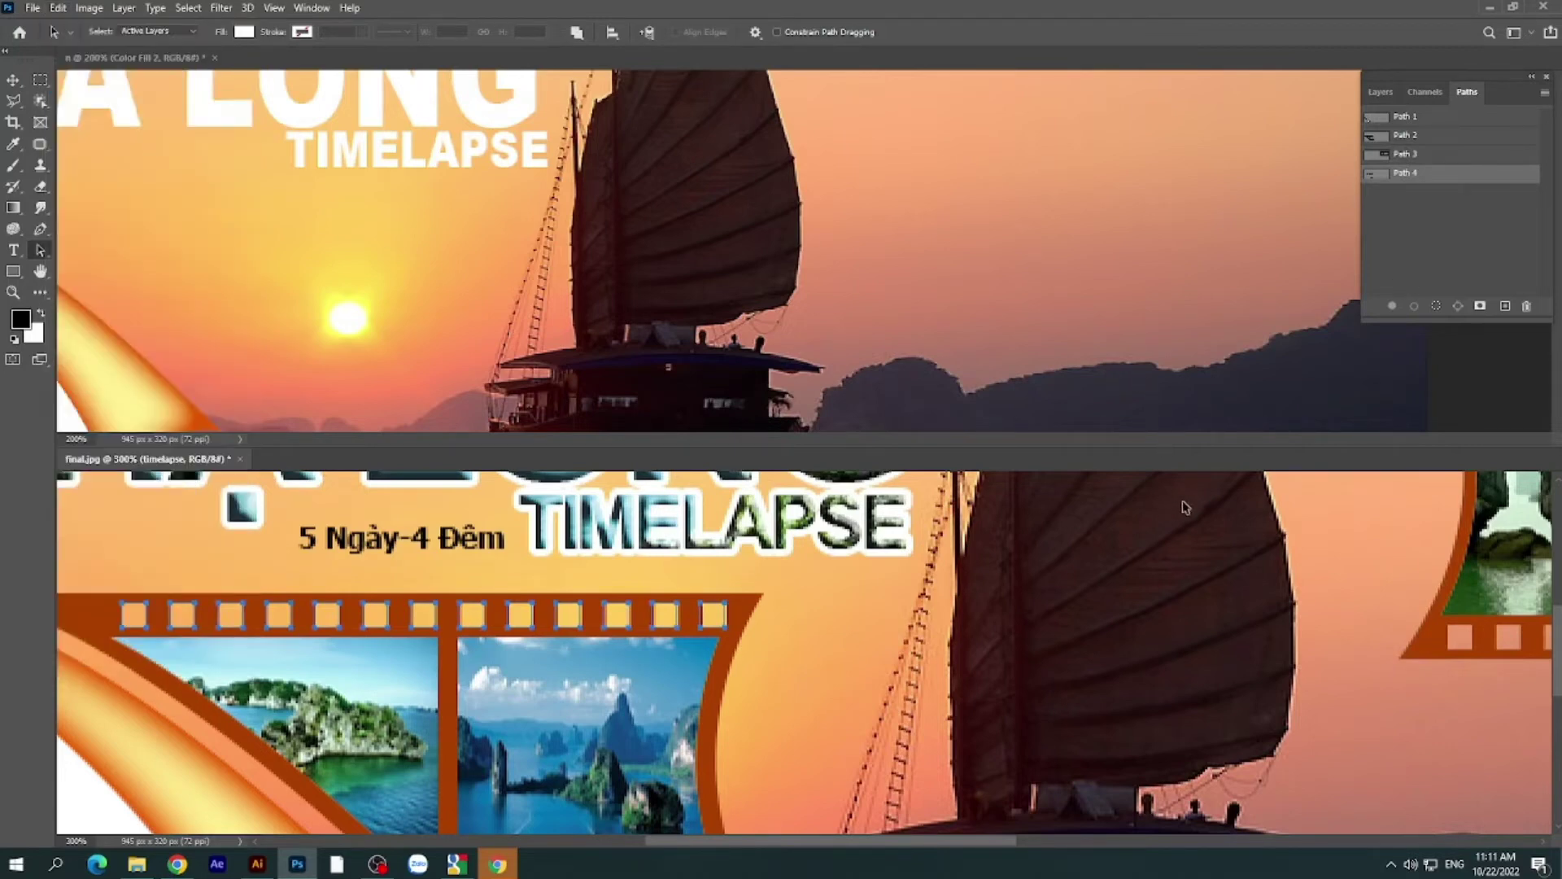
left_click(1504, 305)
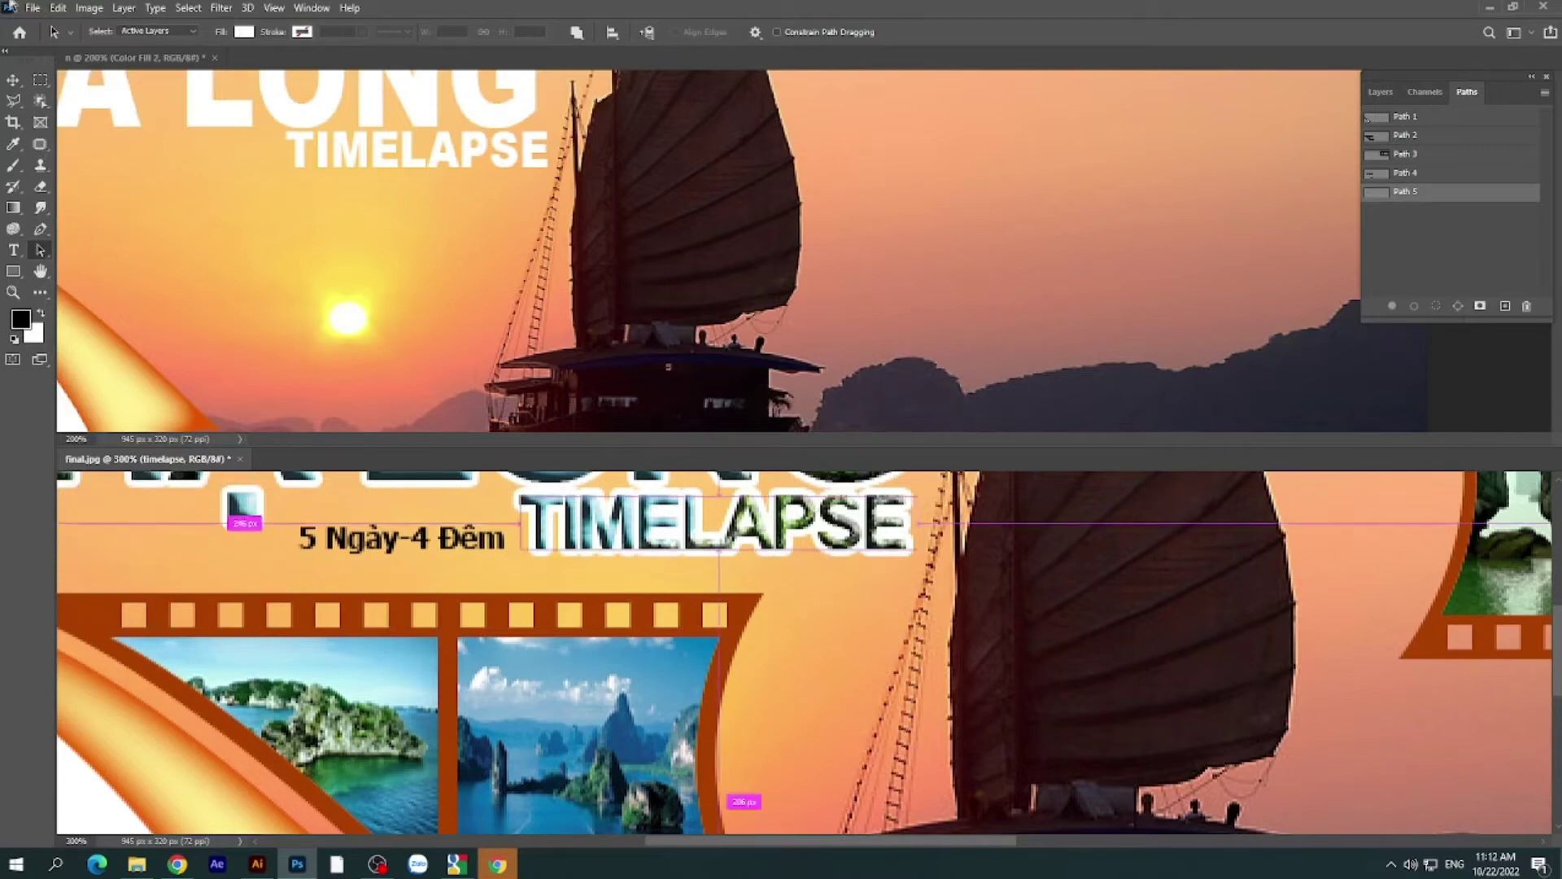
- Paste the sprocket-hole squares into Path 5 and drag them toward the right-hand film strip
left_click(58, 11)
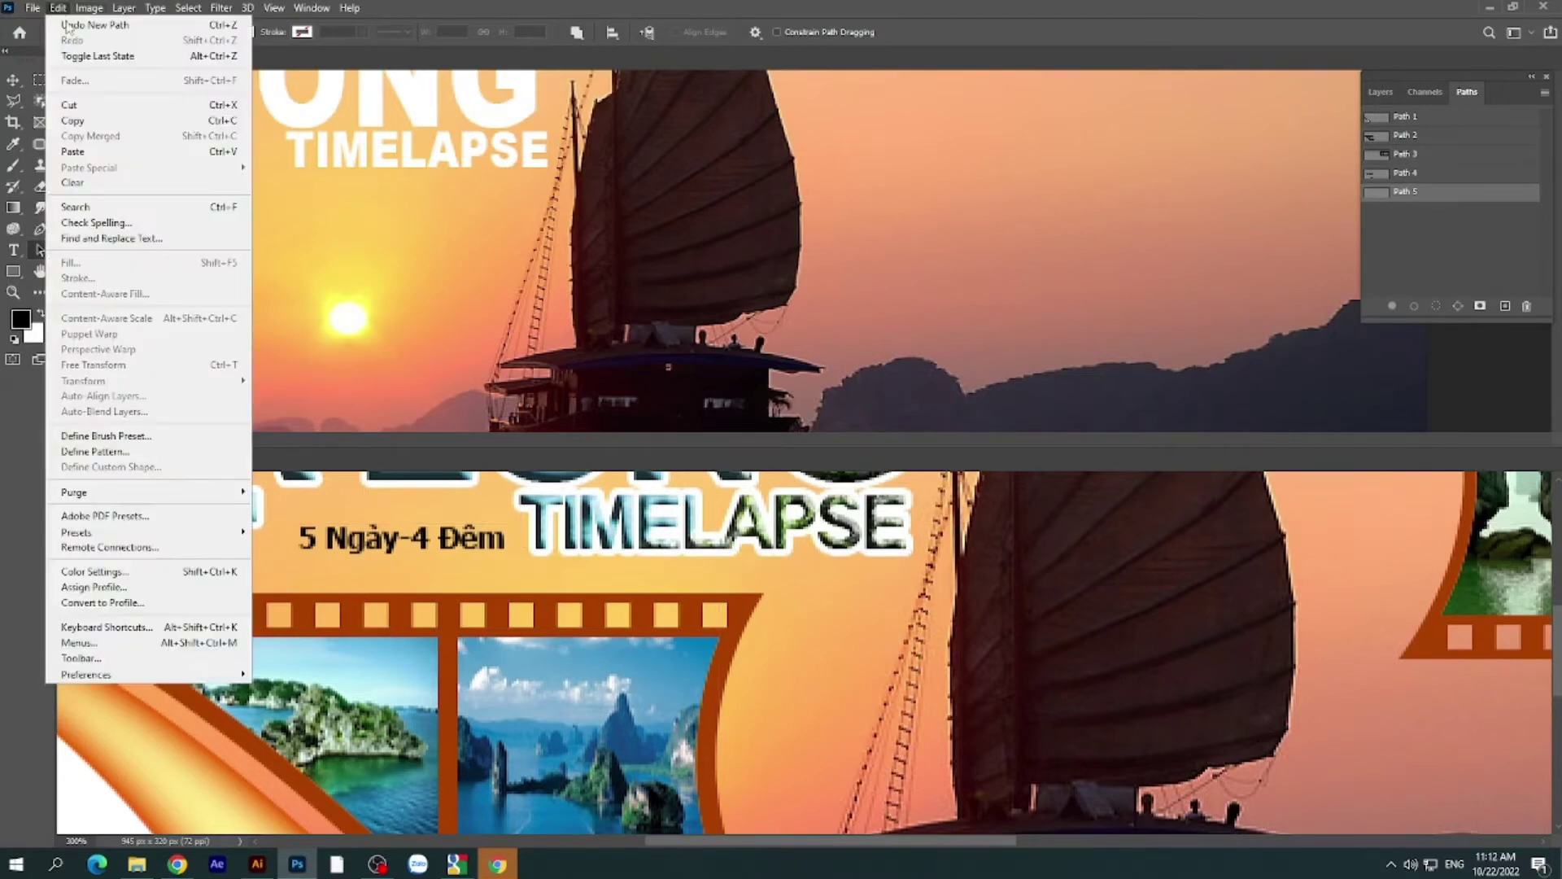
left_click(85, 157)
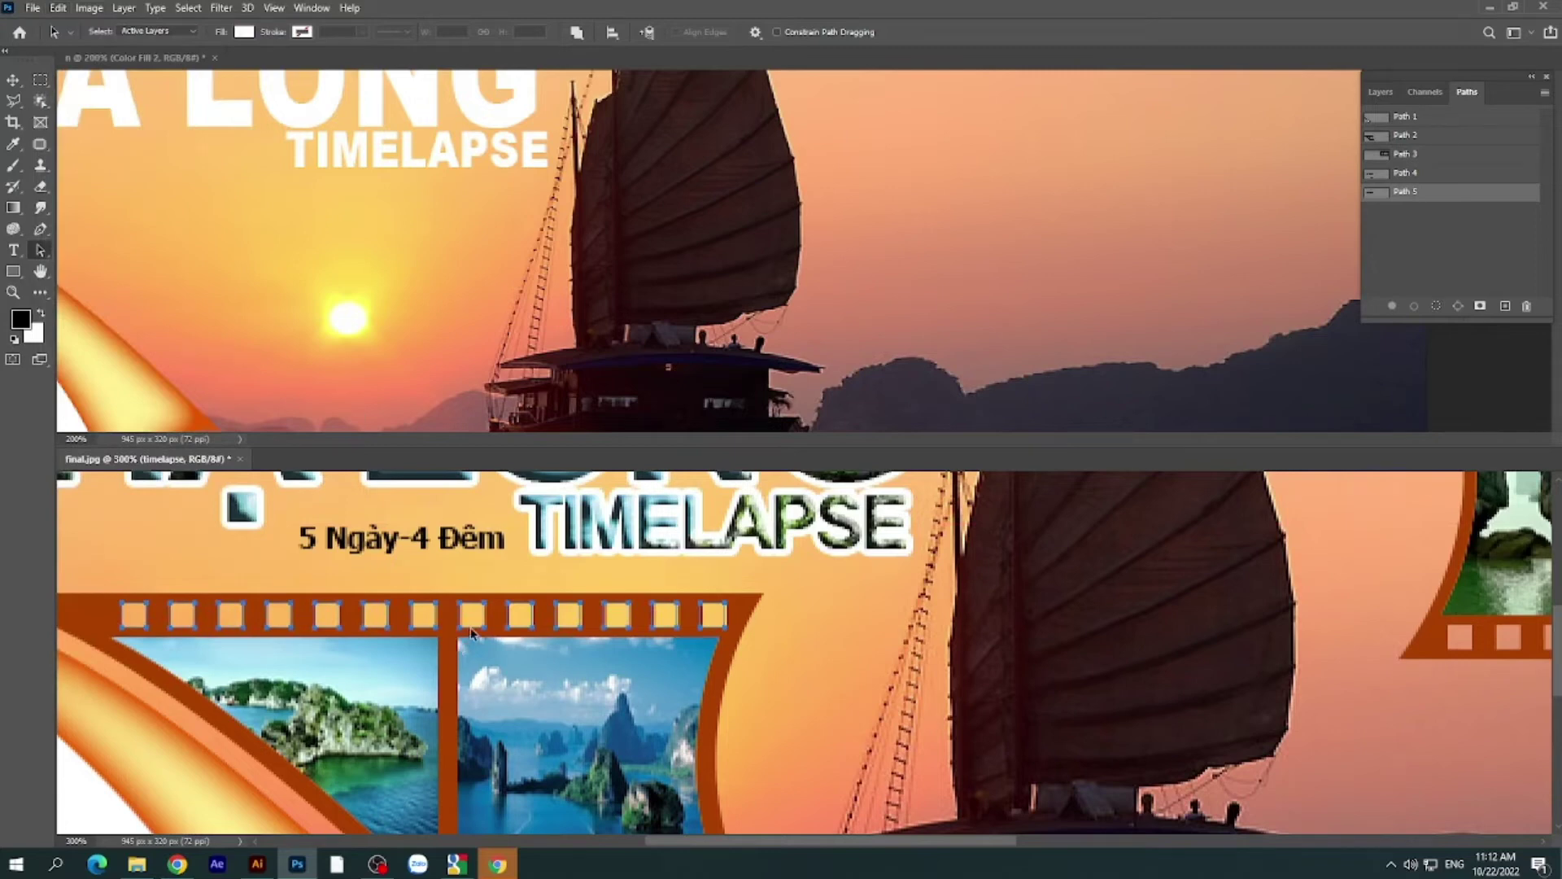
left_click_drag(485, 627, 1294, 581)
- Position the pasted squares on the right film strip's top sprocket row
mouse_move(1265, 667)
left_mouse_down()
mouse_move(855, 810)
mouse_move(635, 842)
left_mouse_up()
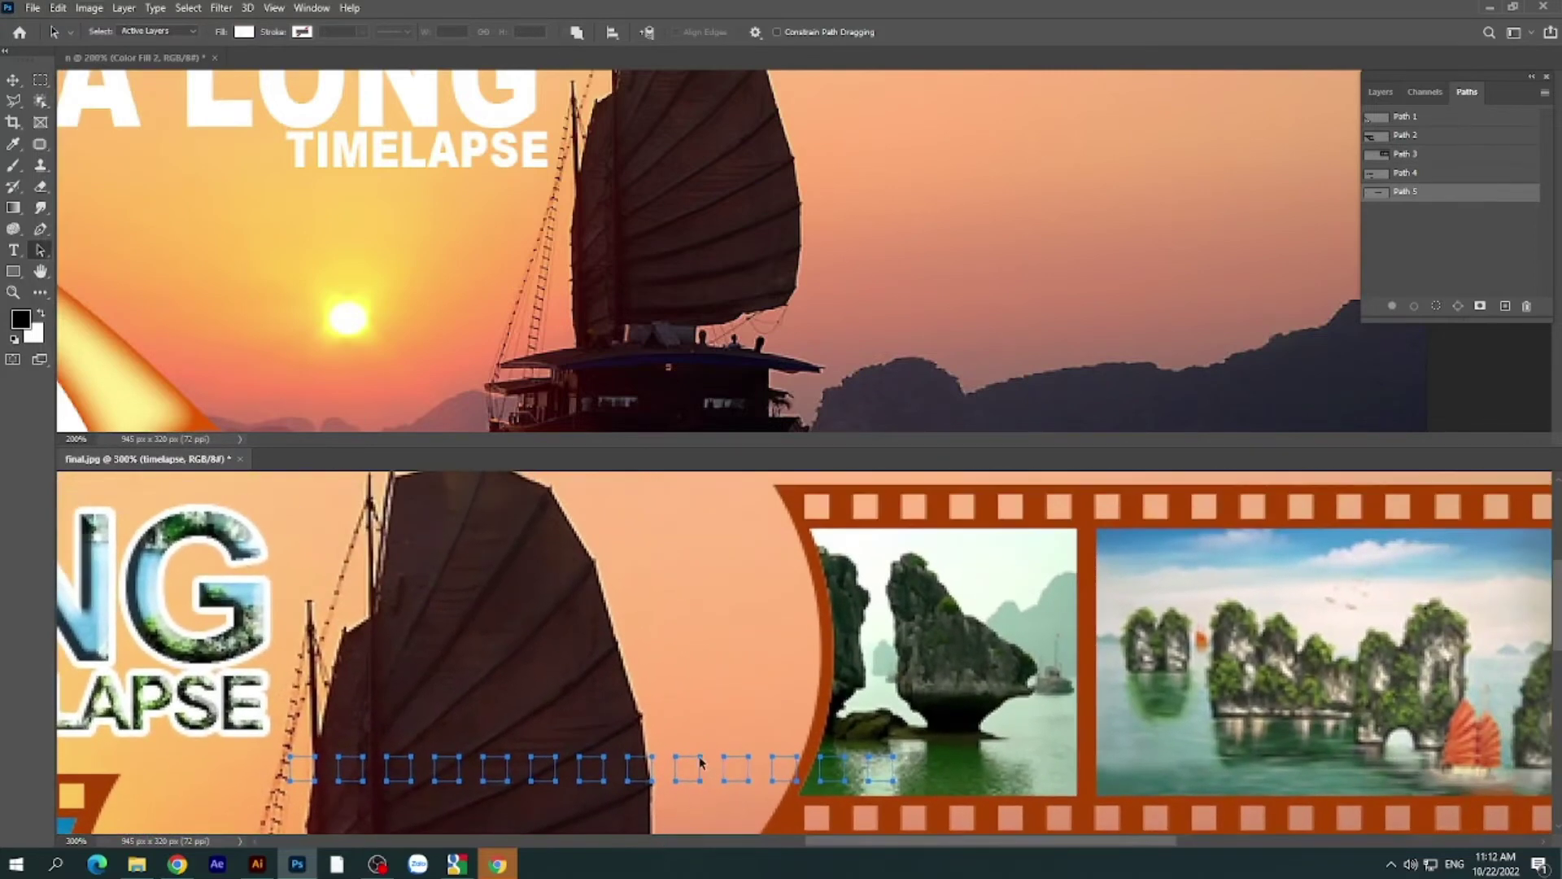
left_click_drag(700, 762, 1213, 502)
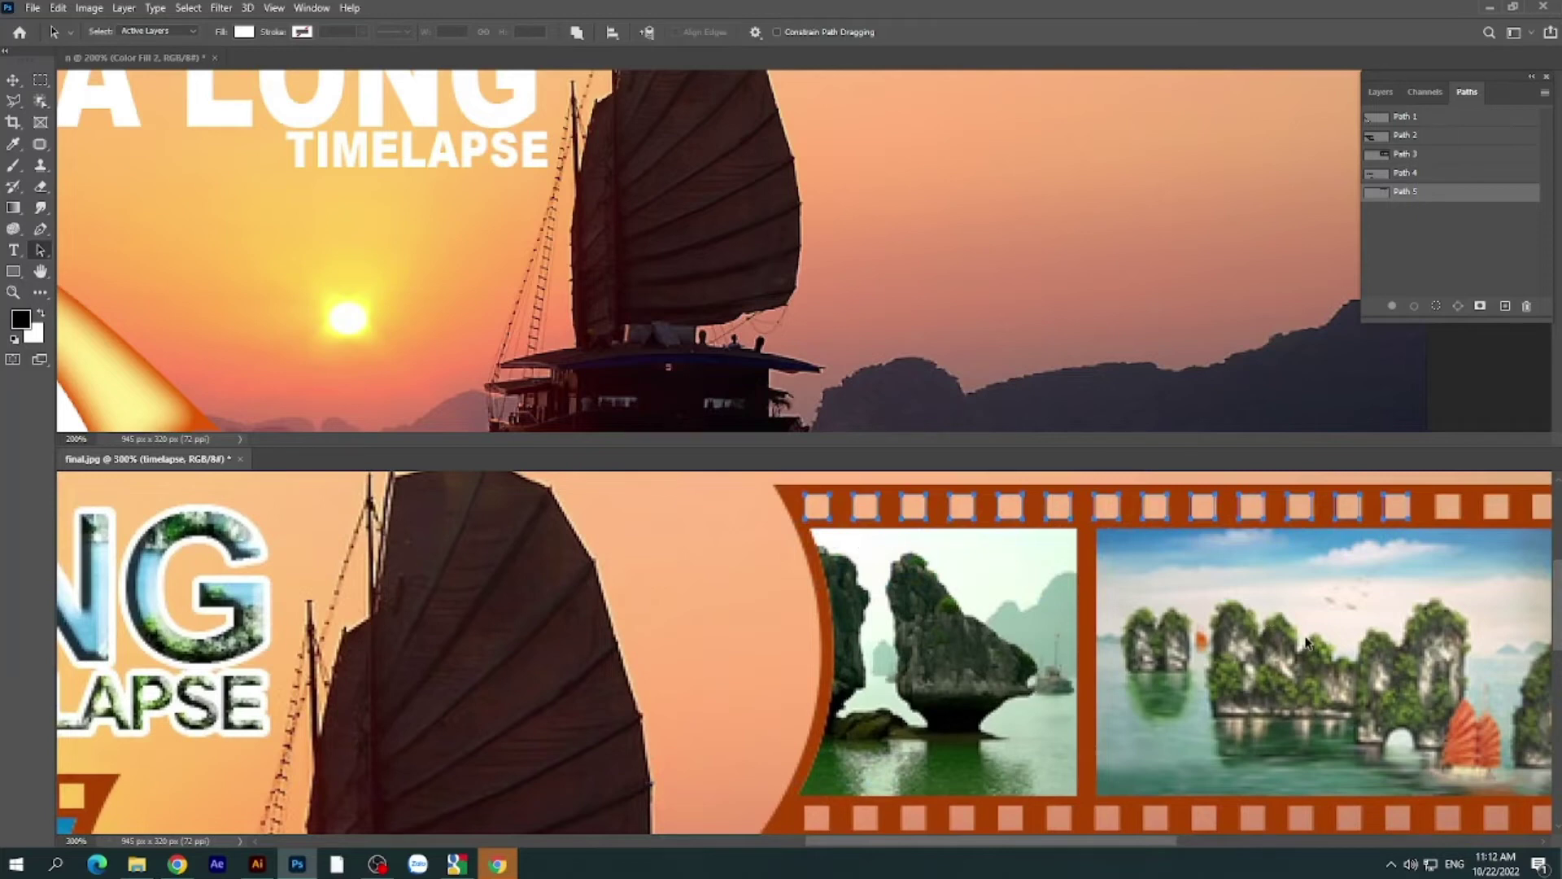
scroll(1253, 614, "right", 5)
scroll(1221, 598, "up", 1)
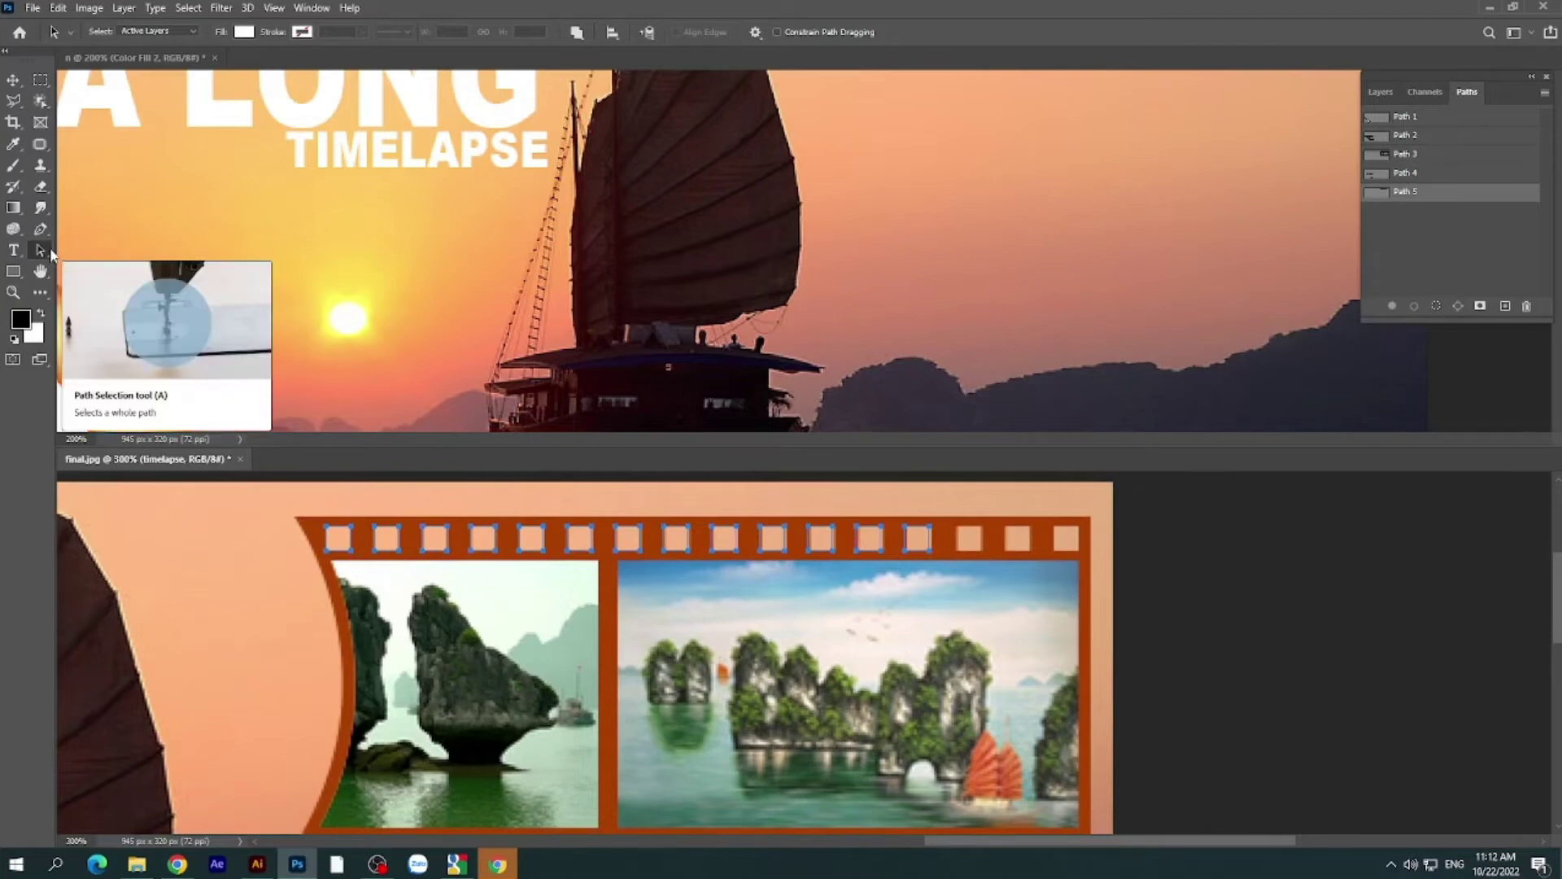
left_click(732, 549)
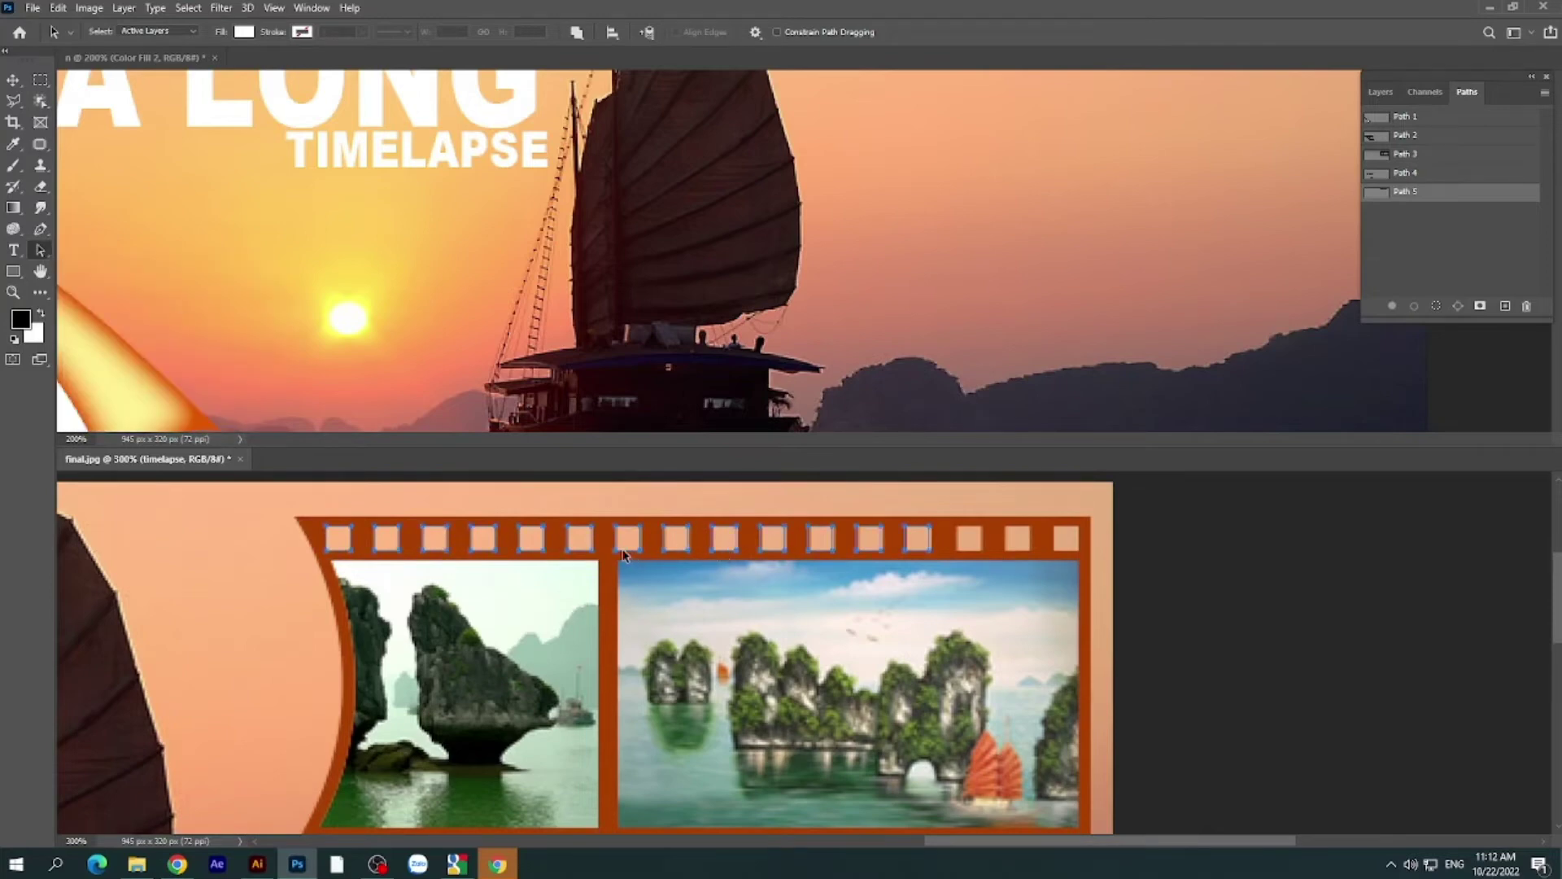
left_click_drag(624, 554, 1247, 556)
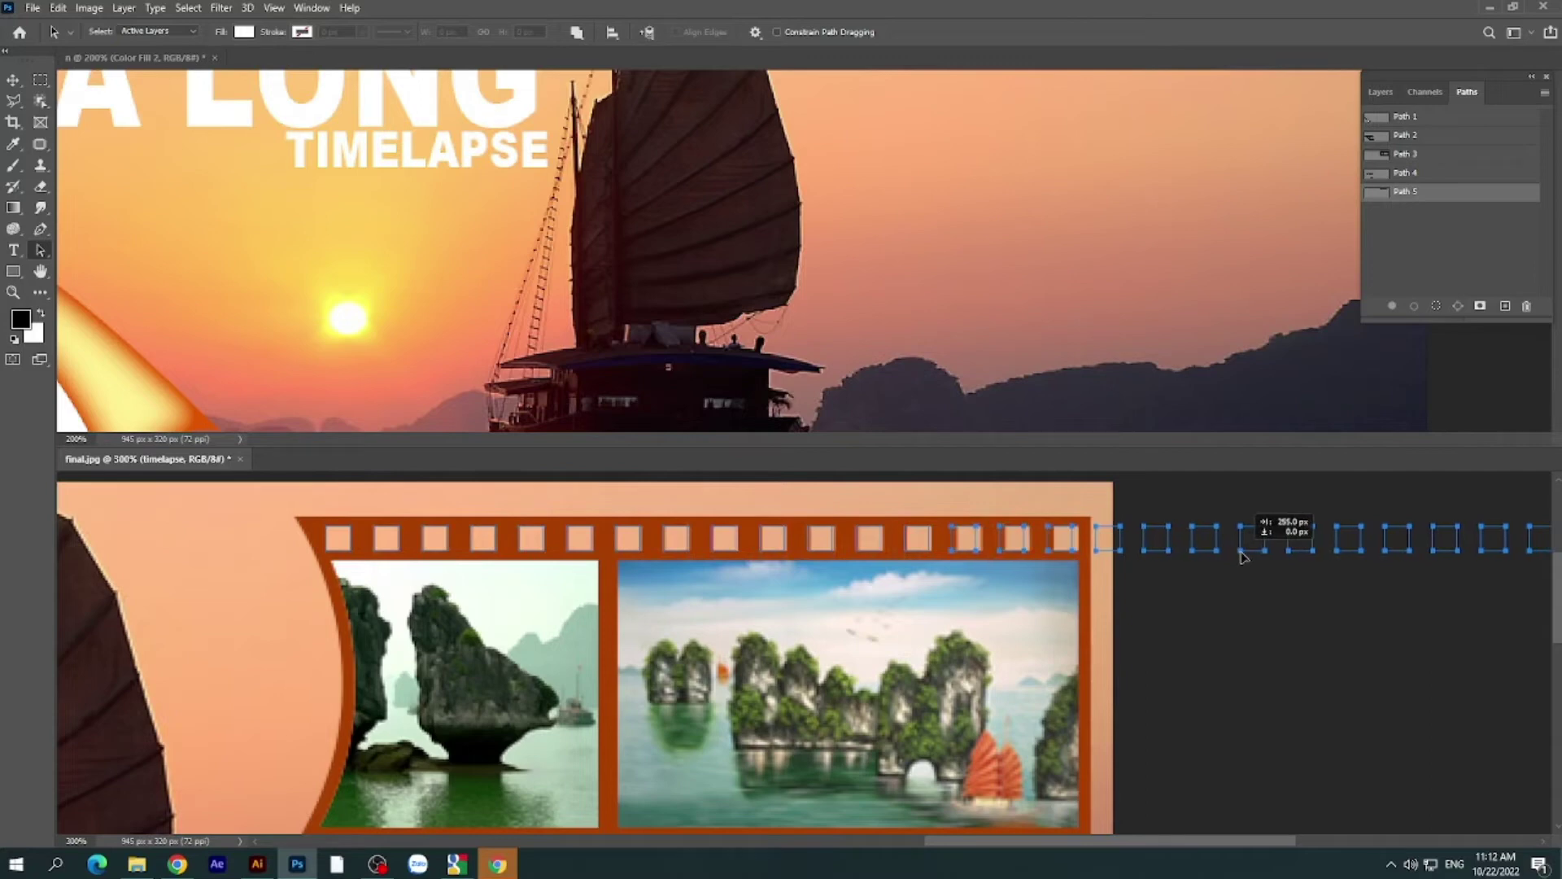
left_click_drag(1245, 557, 1244, 556)
left_click_drag(1269, 645, 998, 642)
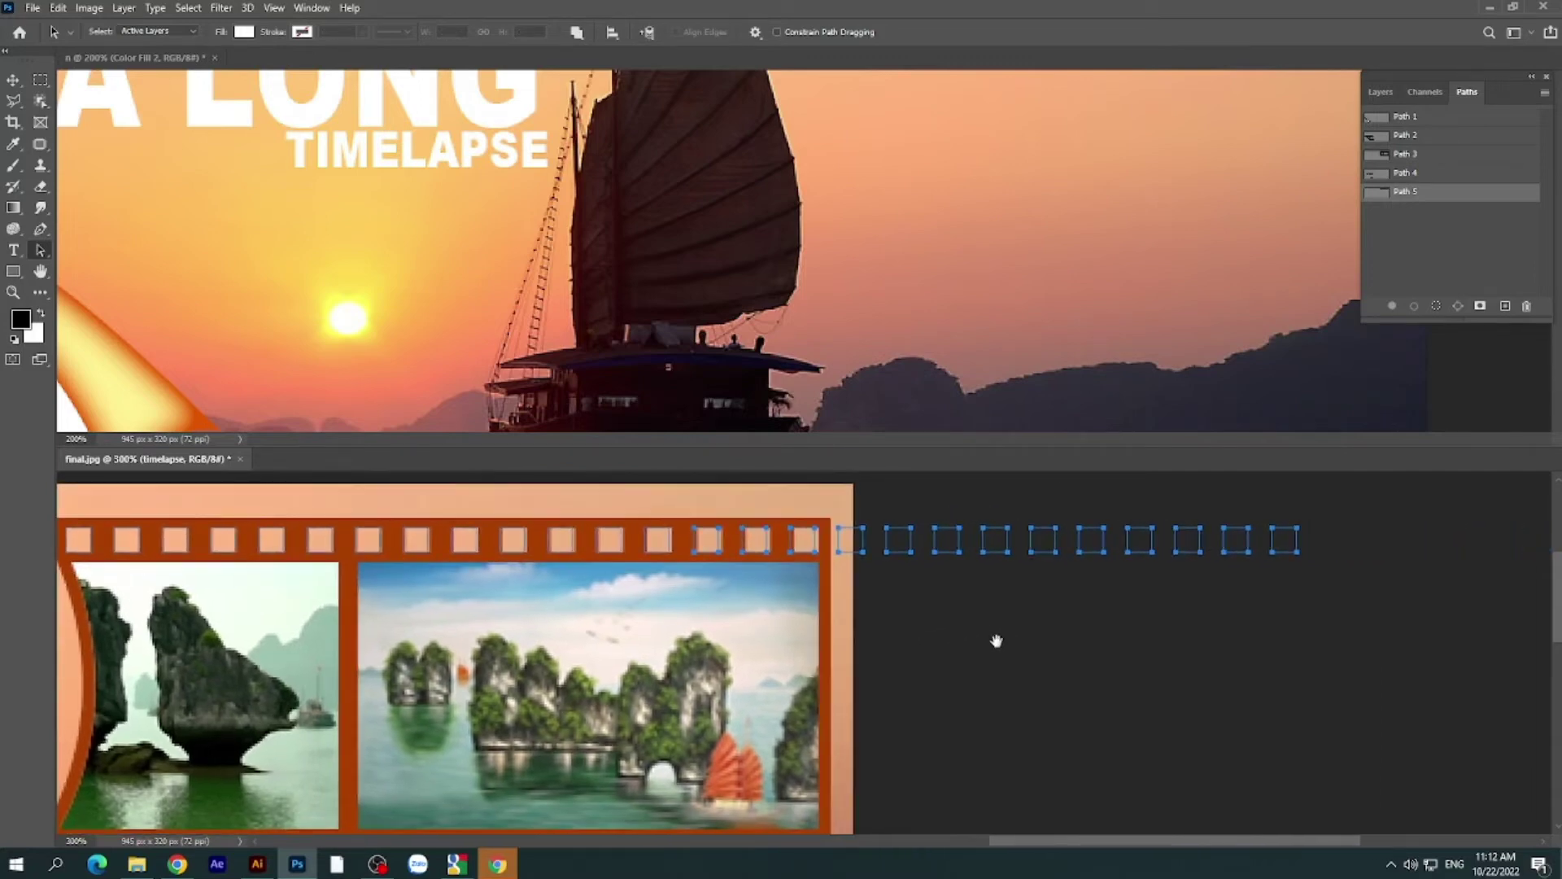
- With Direct Selection, select the end squares and nudge them right so they span the strip
right_click(40, 251)
left_click(87, 267)
left_click_drag(1347, 513, 835, 594)
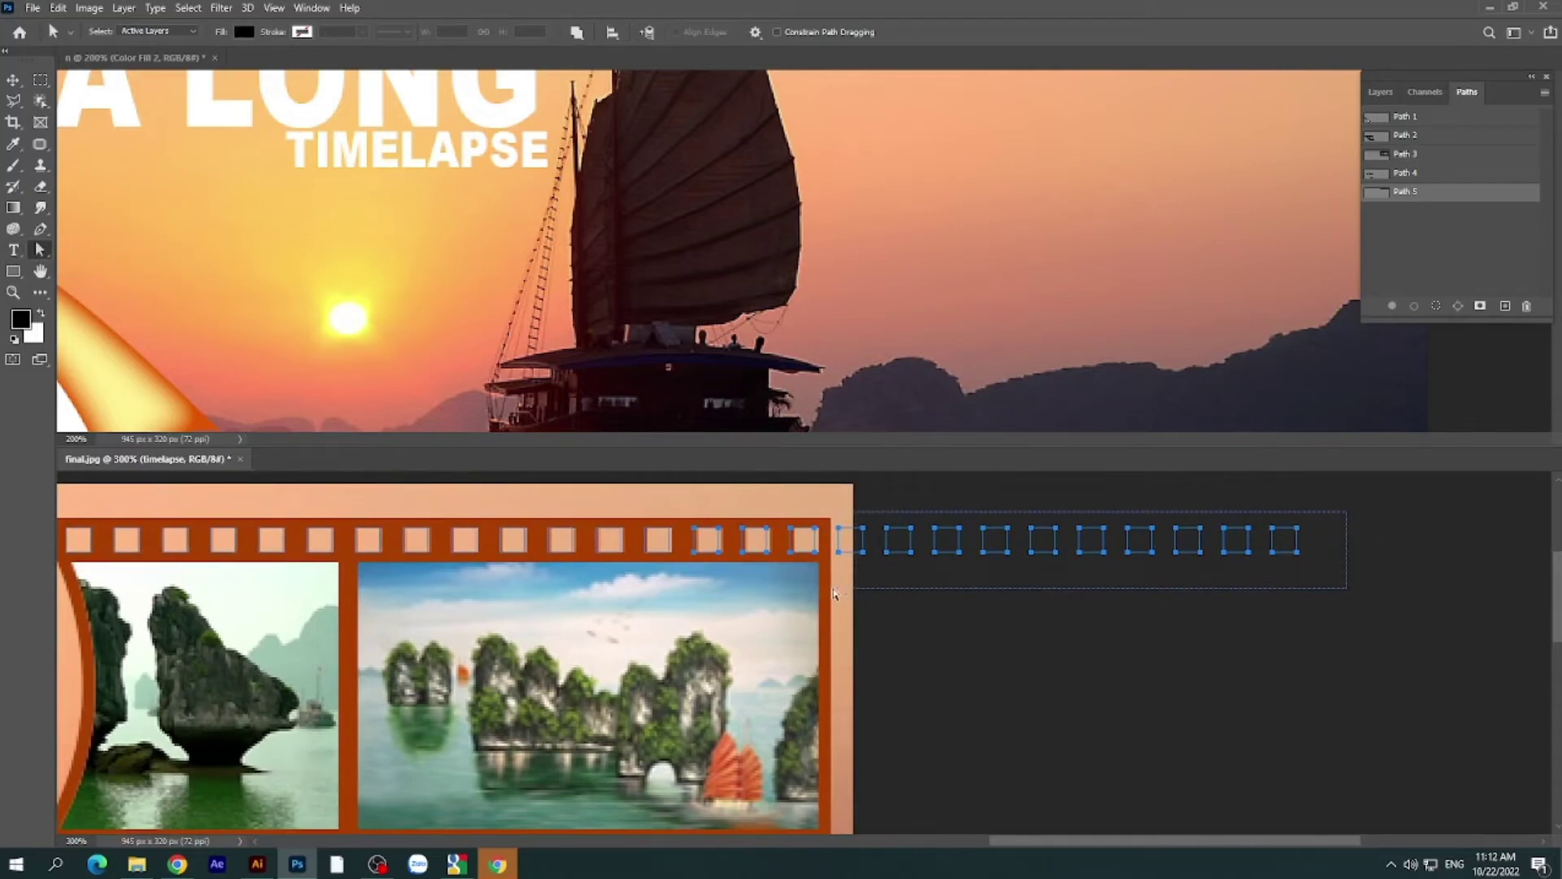
left_click_drag(832, 594, 1165, 599)
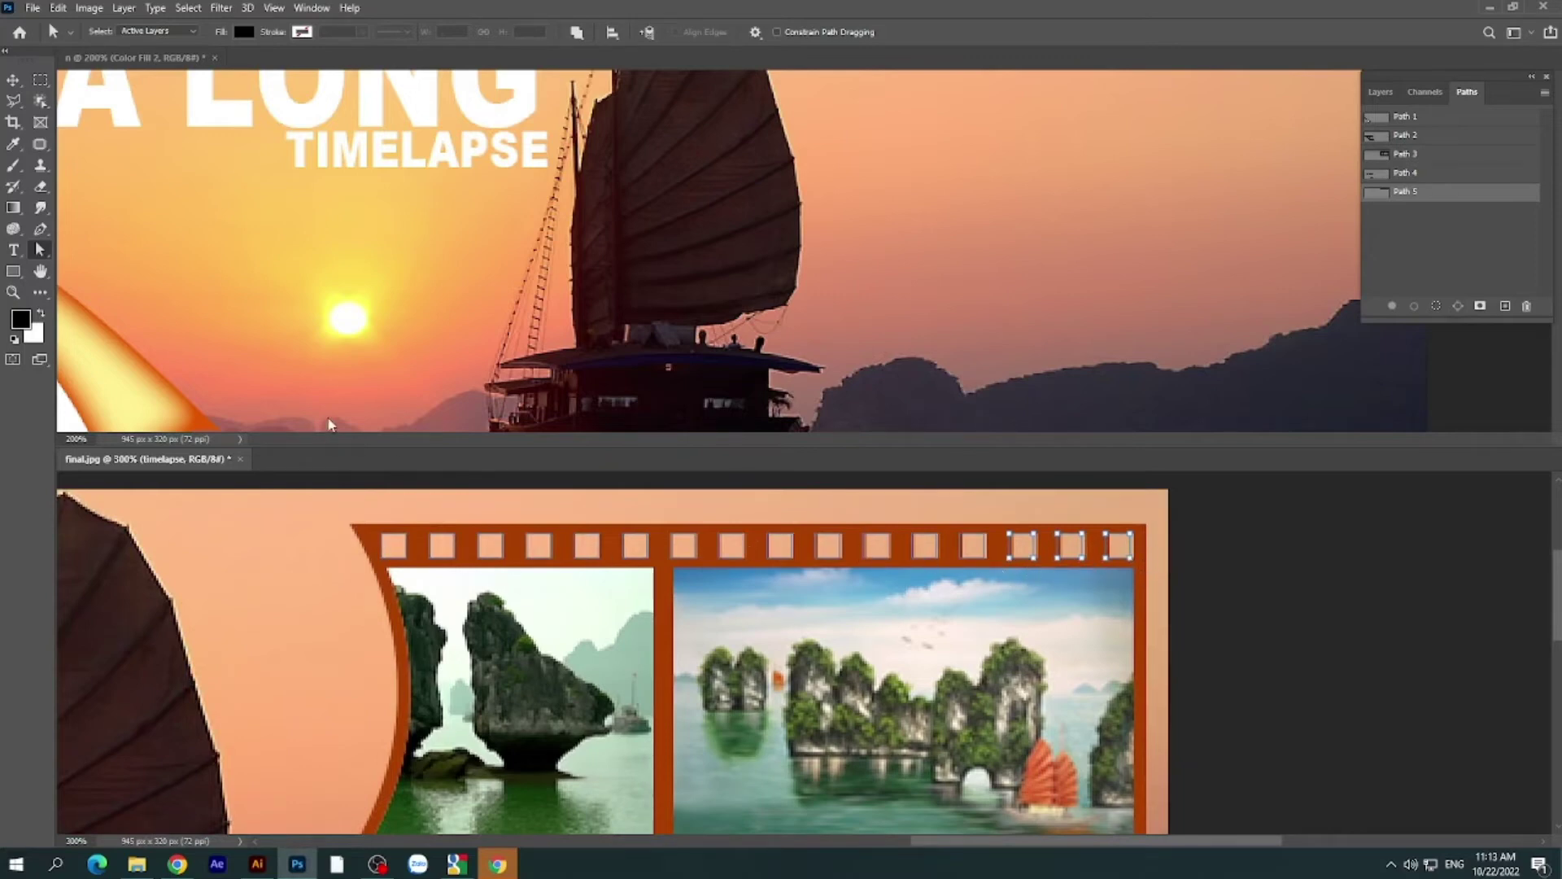
left_click_drag(369, 518, 1155, 581)
key("Right")
key("Right")
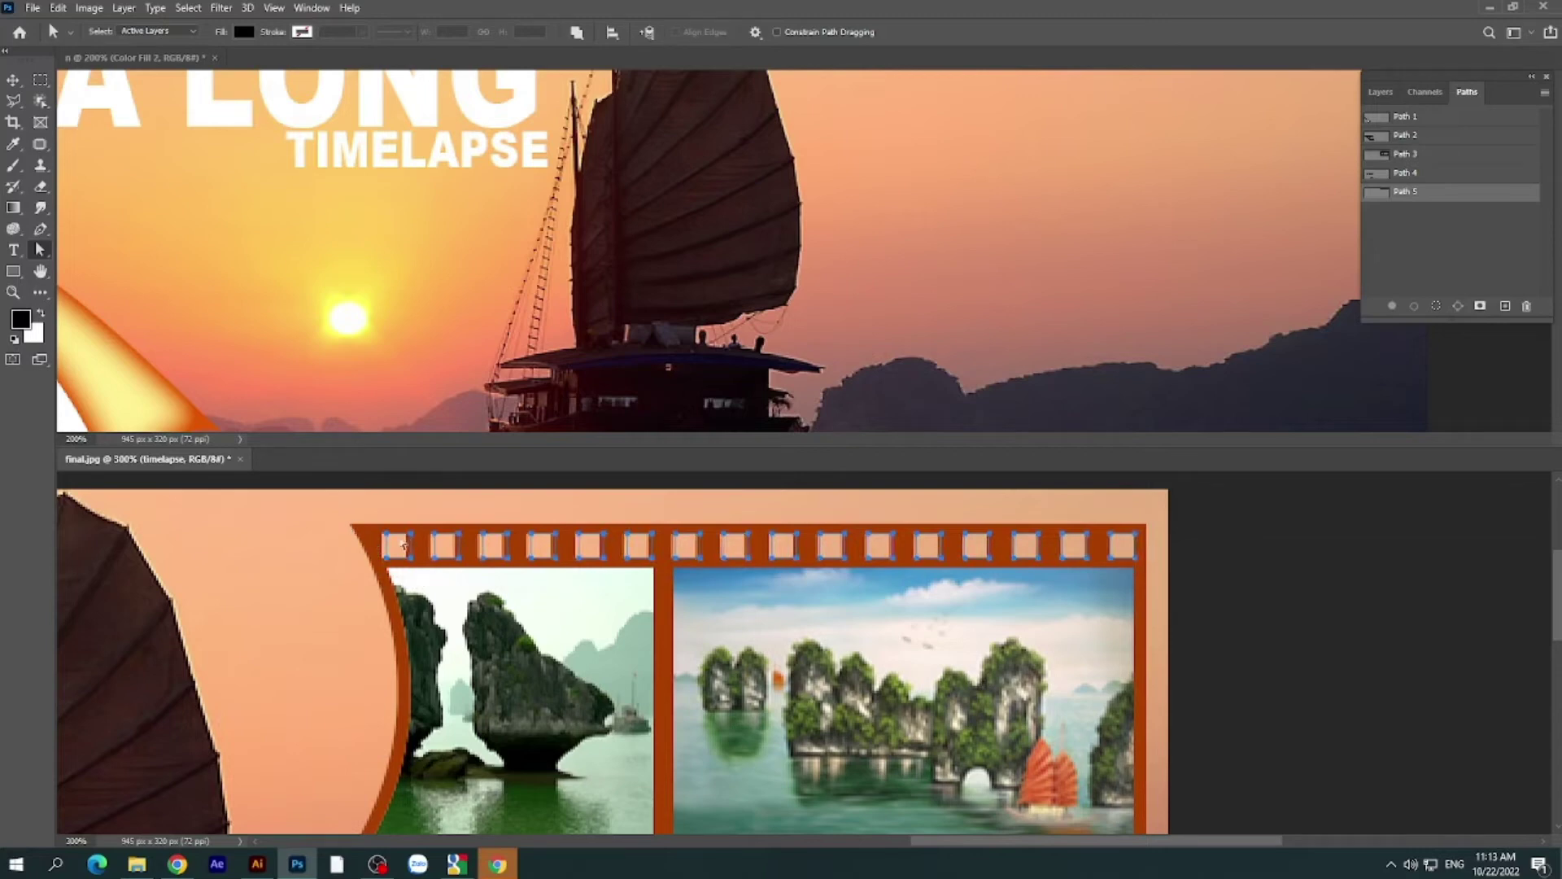
left_click_drag(656, 649, 666, 613)
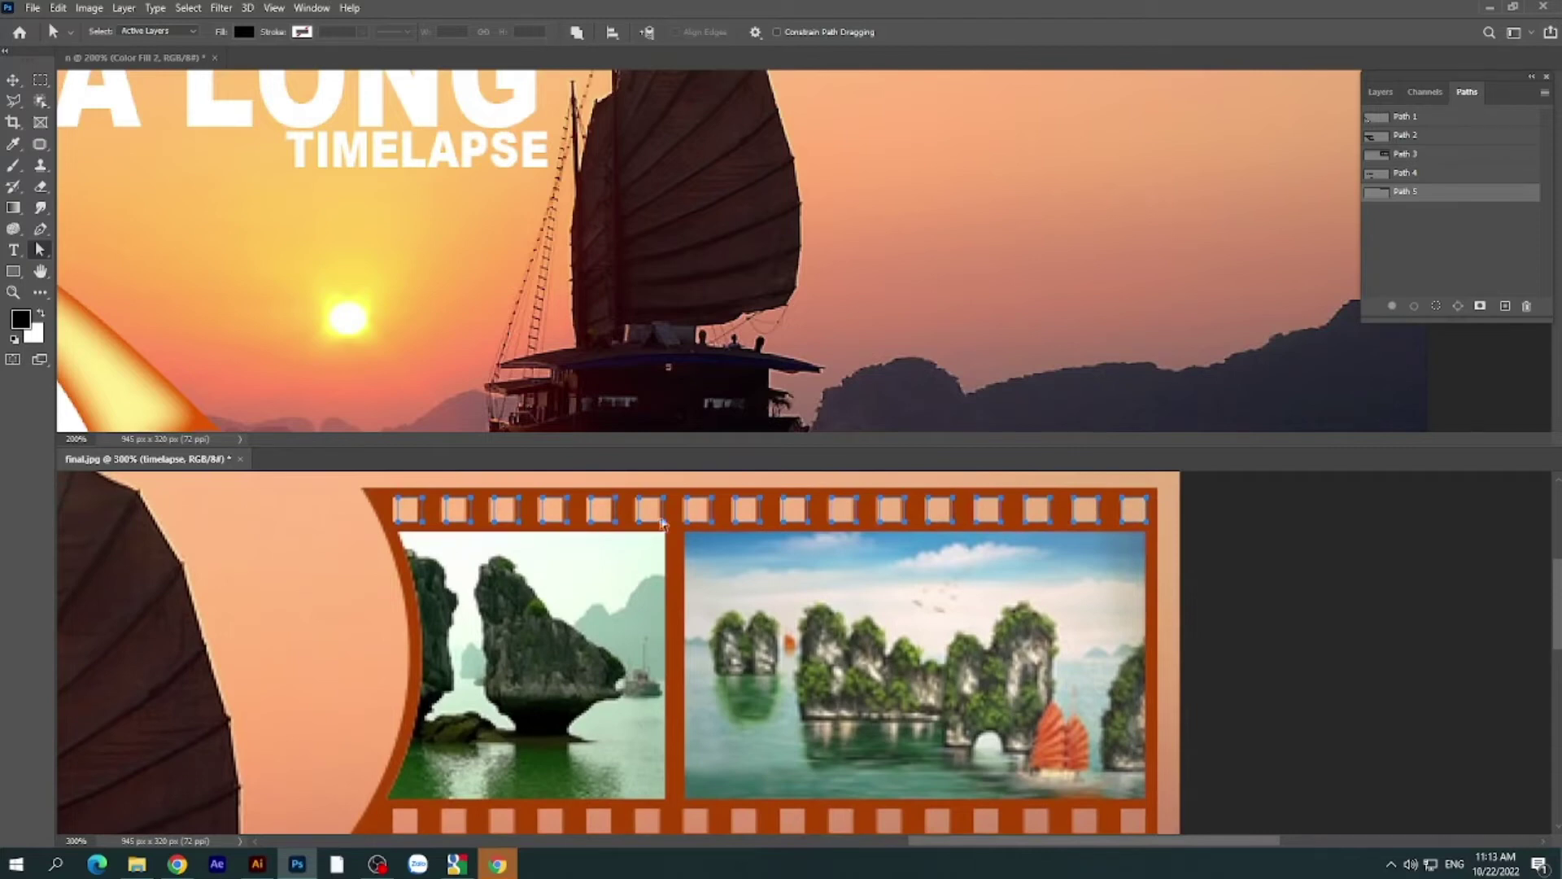
- Combine the sprocket squares into one shape with Merge Shape Components, using Direct Selection
left_click(578, 34)
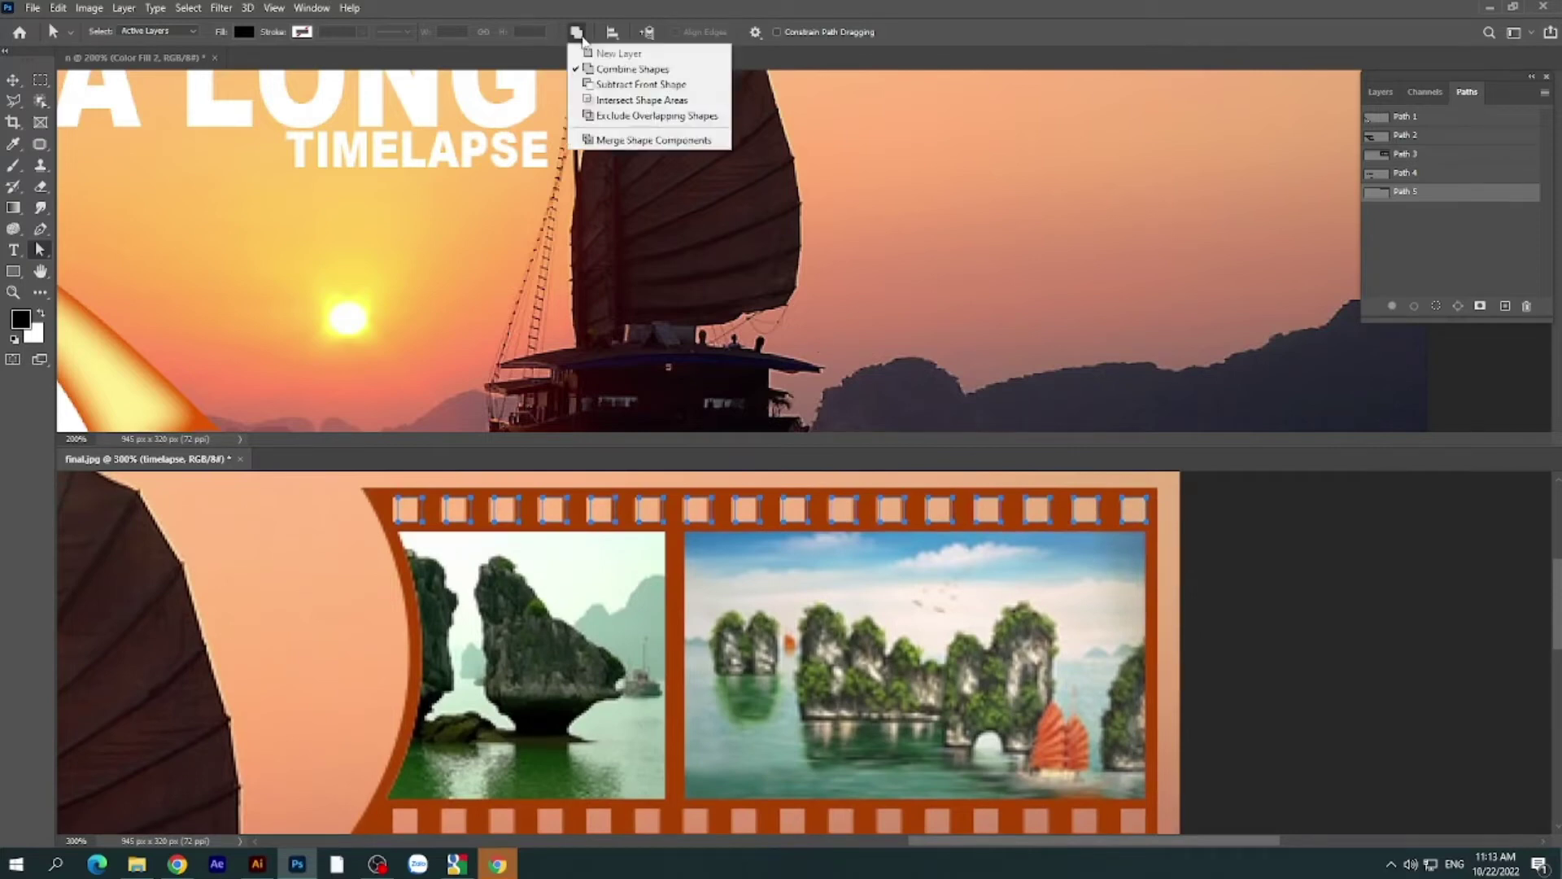
left_click(630, 141)
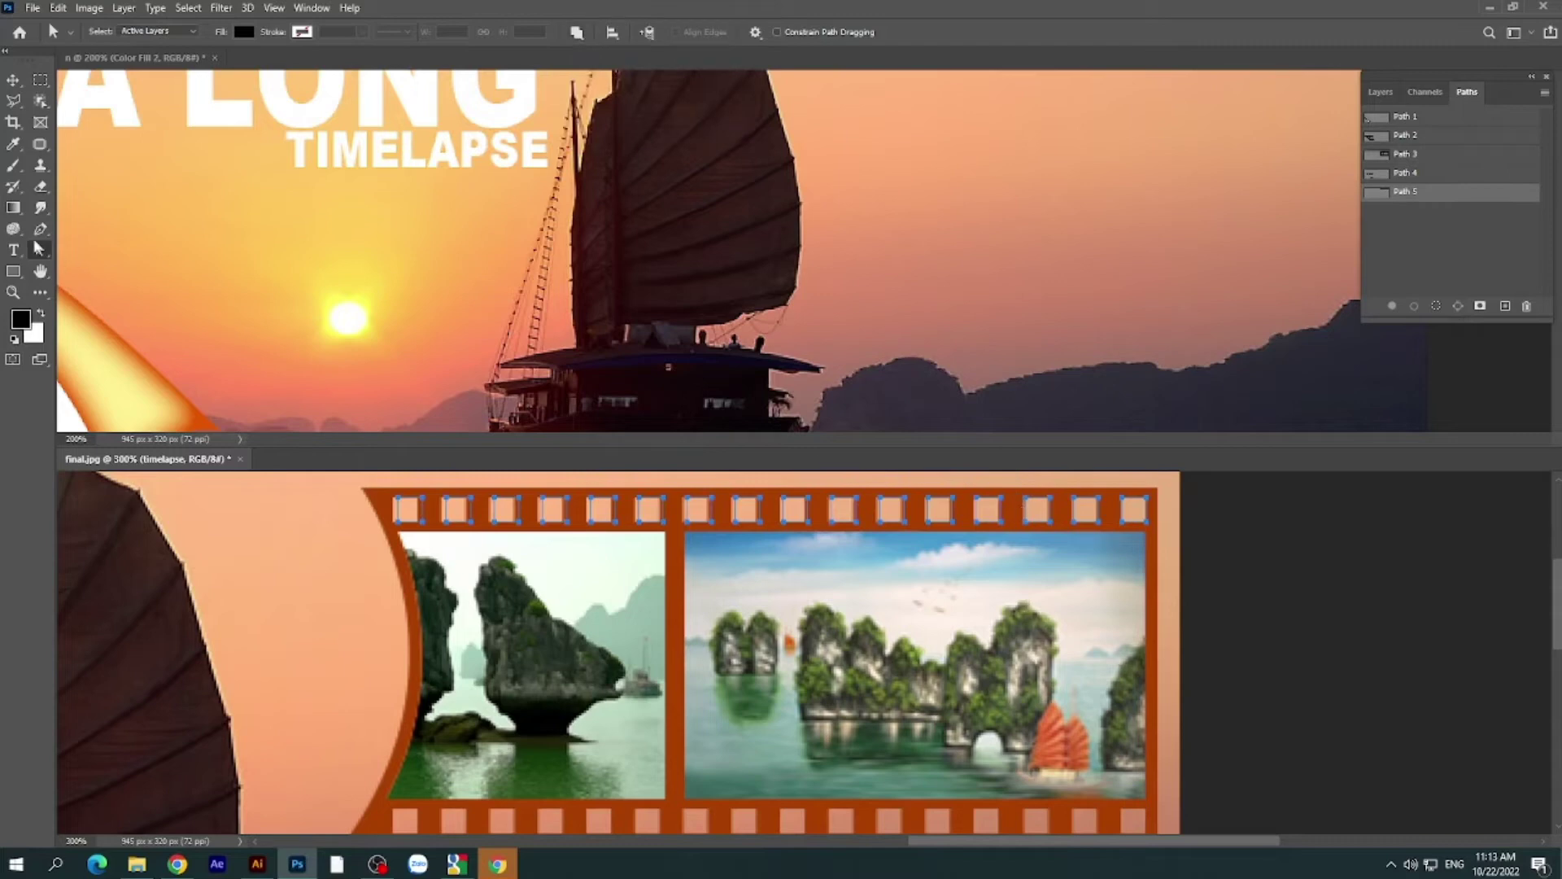
right_click(41, 247)
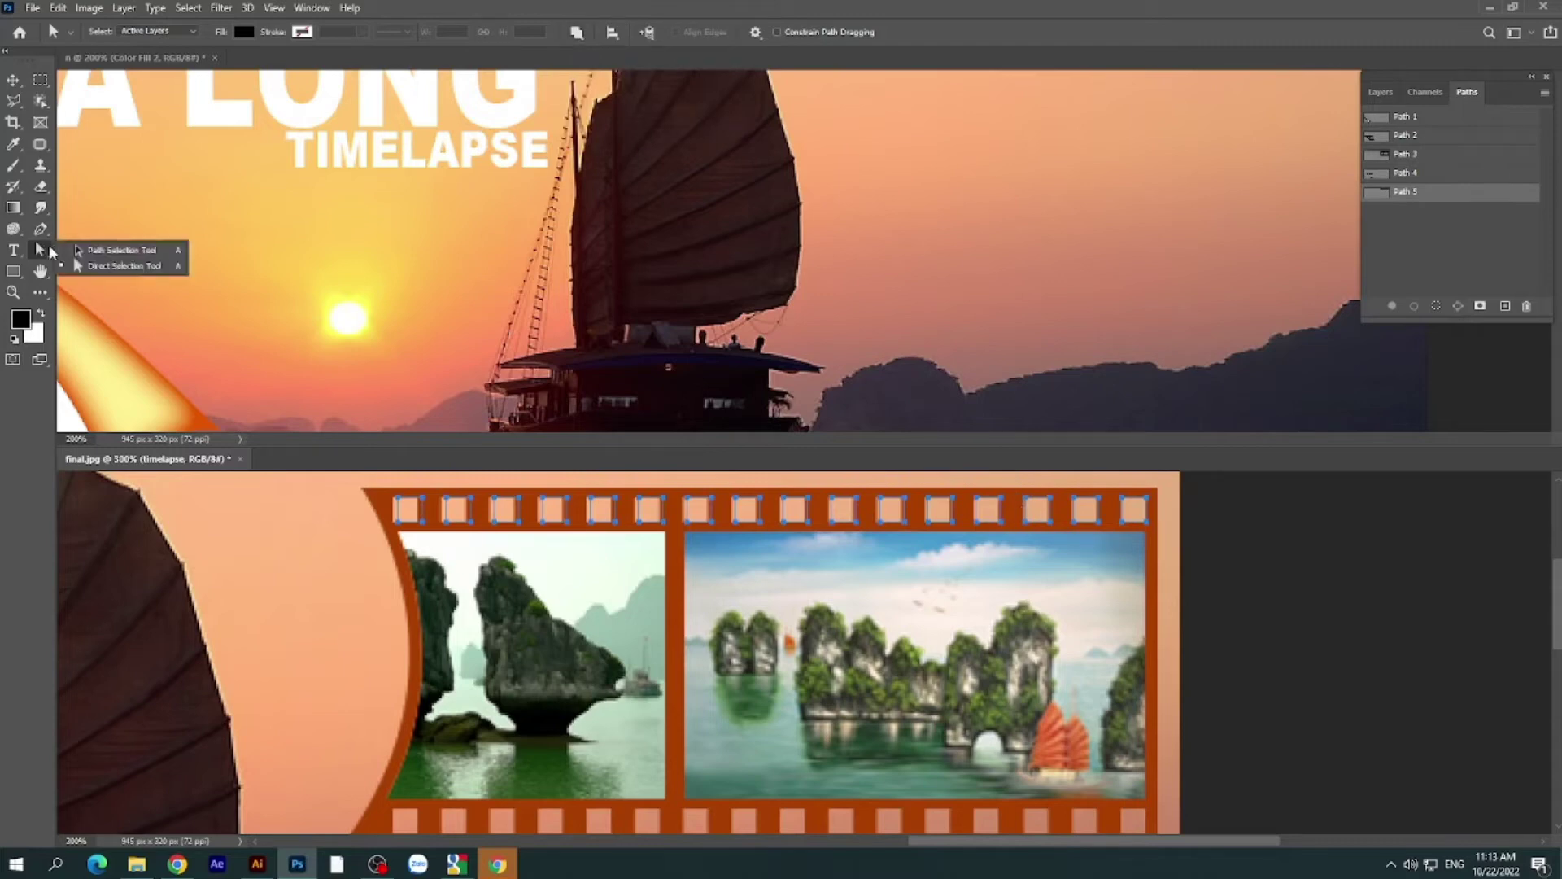
left_click(122, 266)
- Duplicate the square row down onto the strip's bottom sprocket row and zoom out
scroll(834, 647, "down", 1)
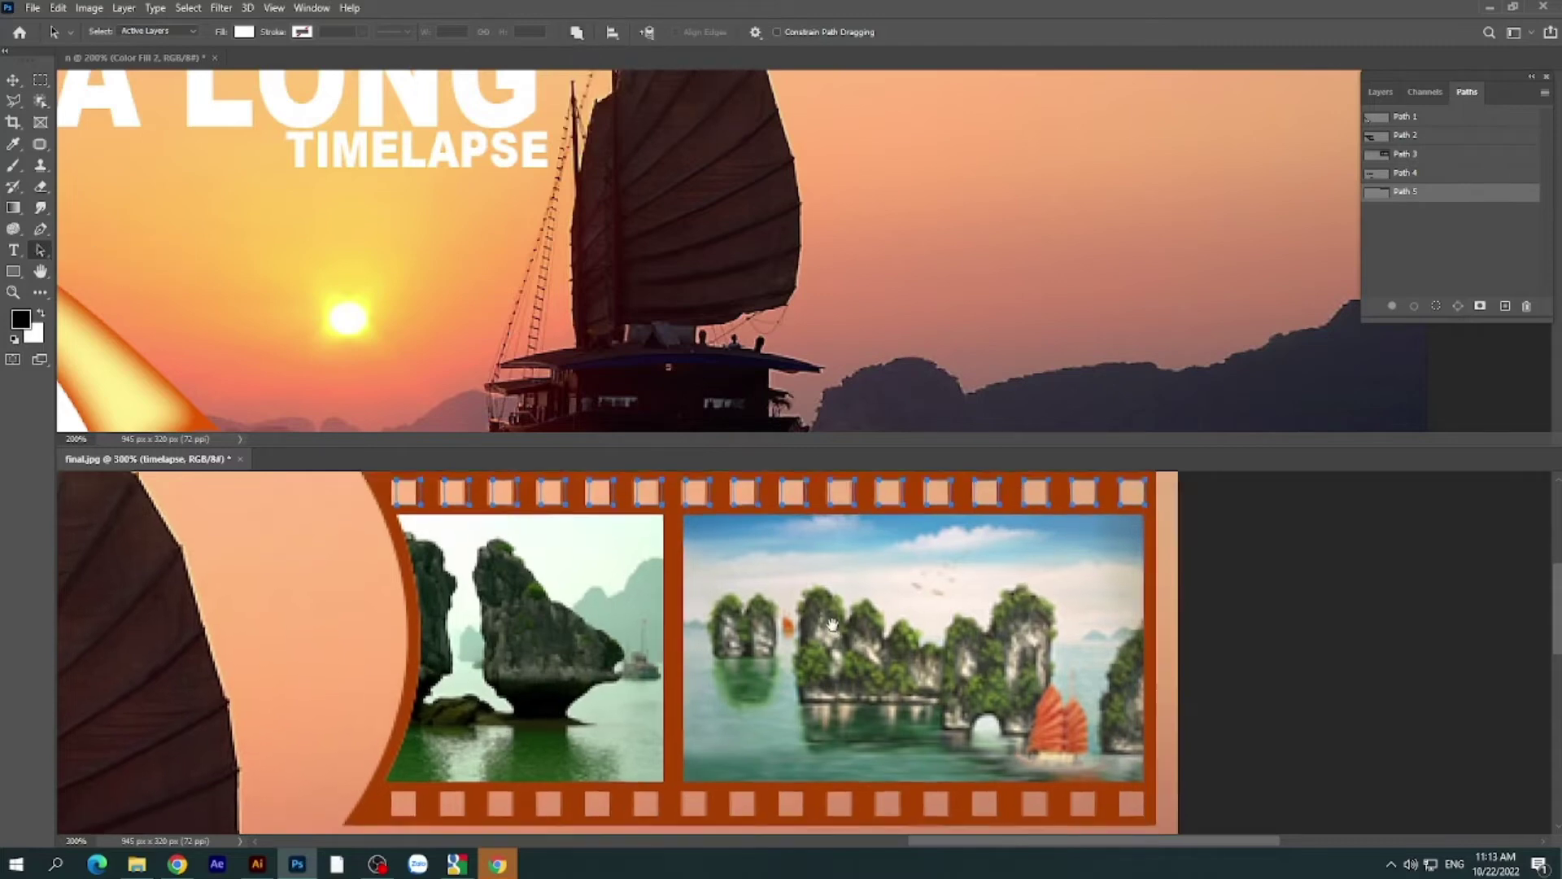
mouse_move(834, 509)
left_mouse_down()
mouse_move(812, 769)
mouse_move(812, 721)
left_mouse_up()
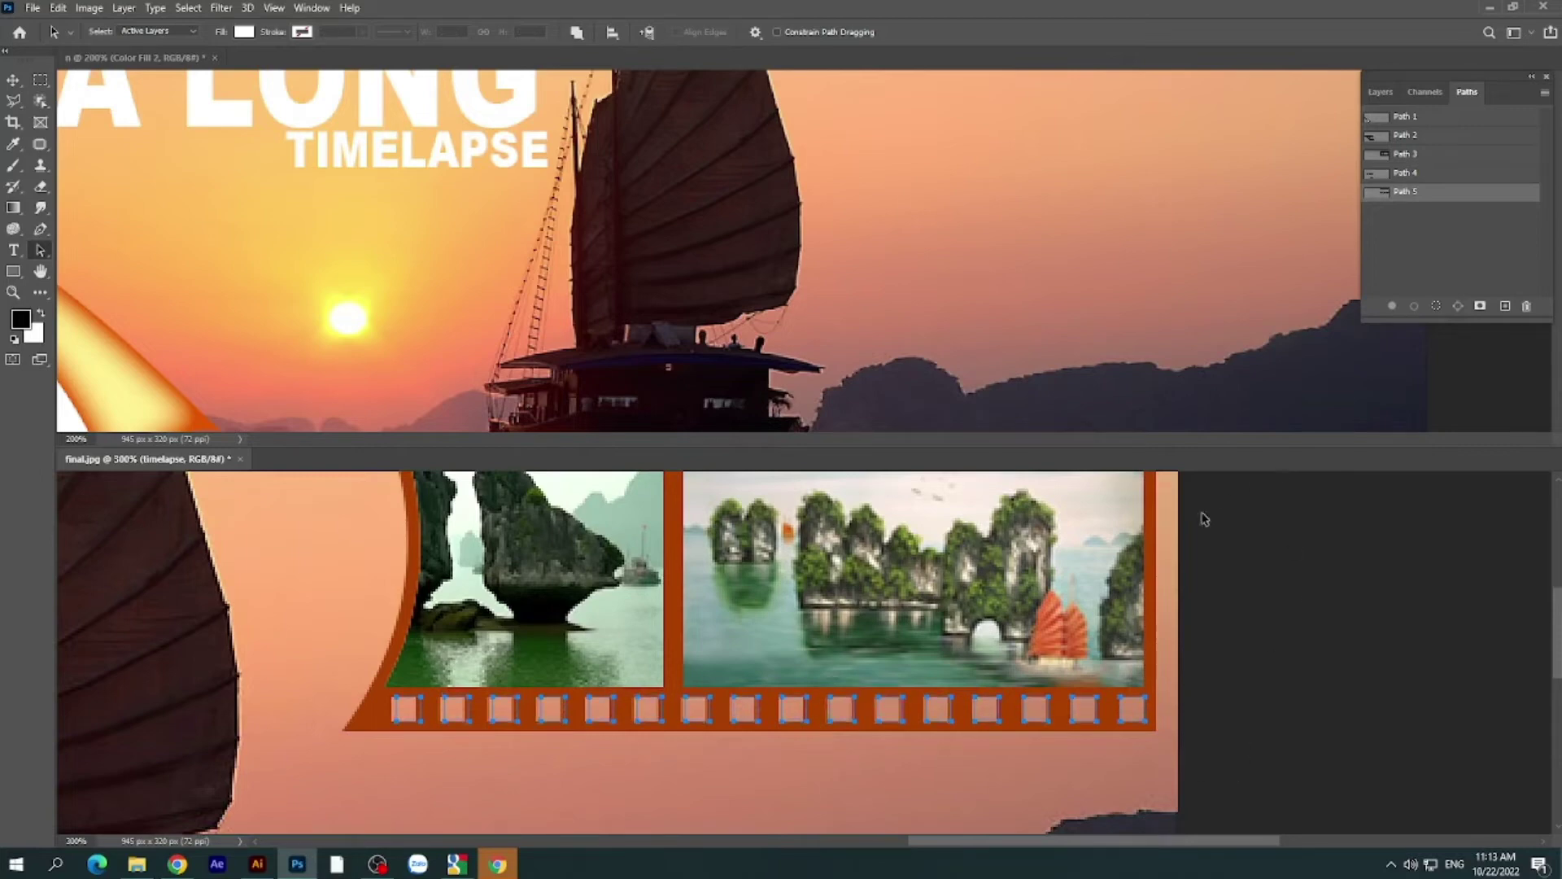
scroll(1182, 568, "up", 3)
scroll(1101, 599, "up", 1)
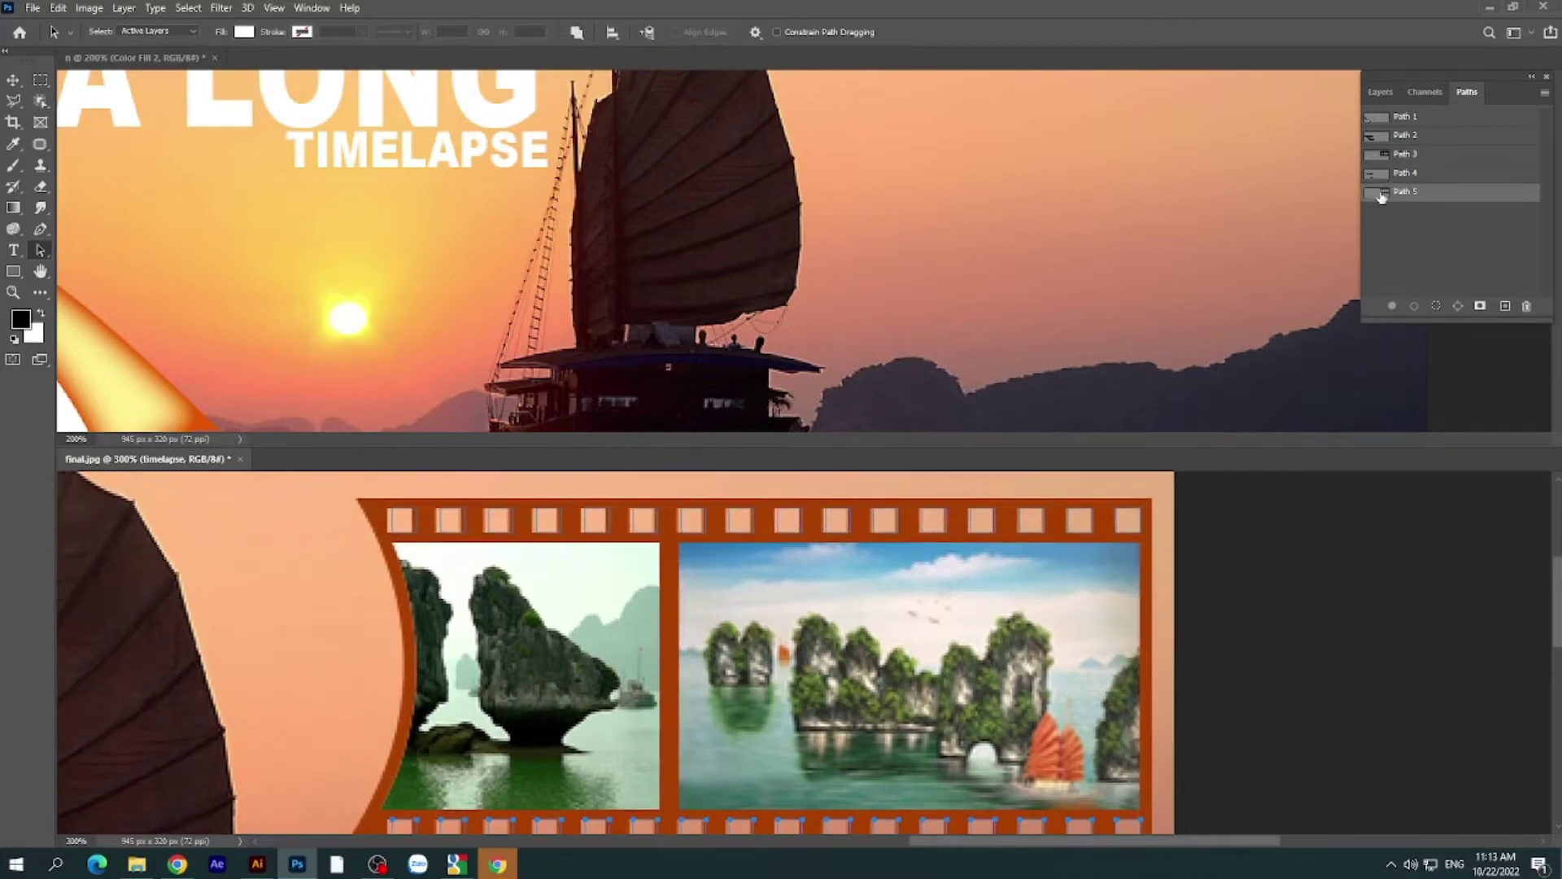
key("ctrl+minus")
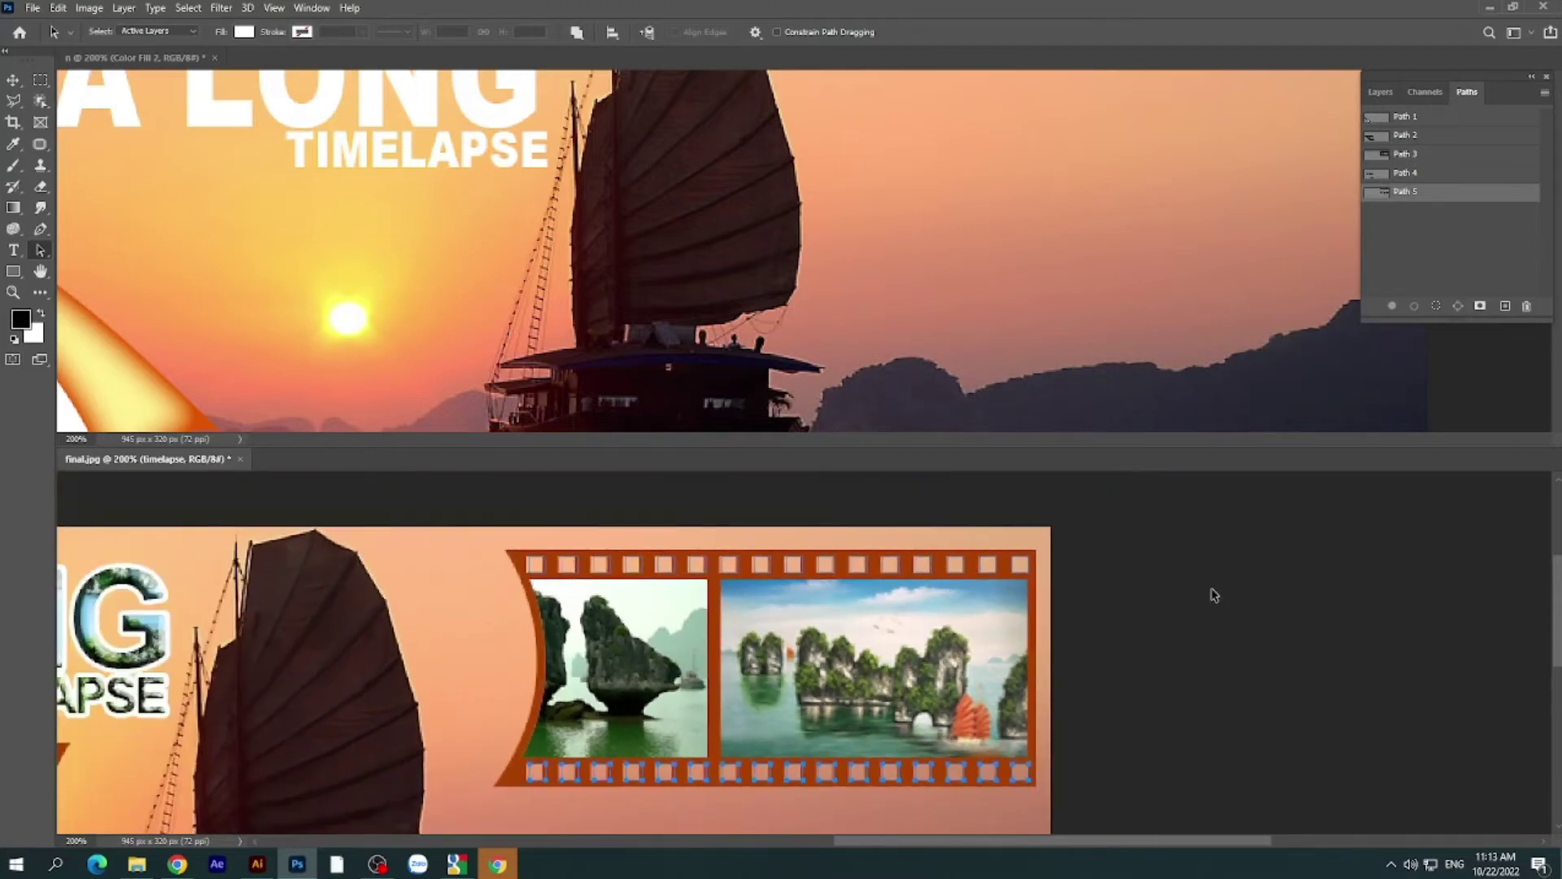
left_click_drag(1436, 195, 1115, 205)
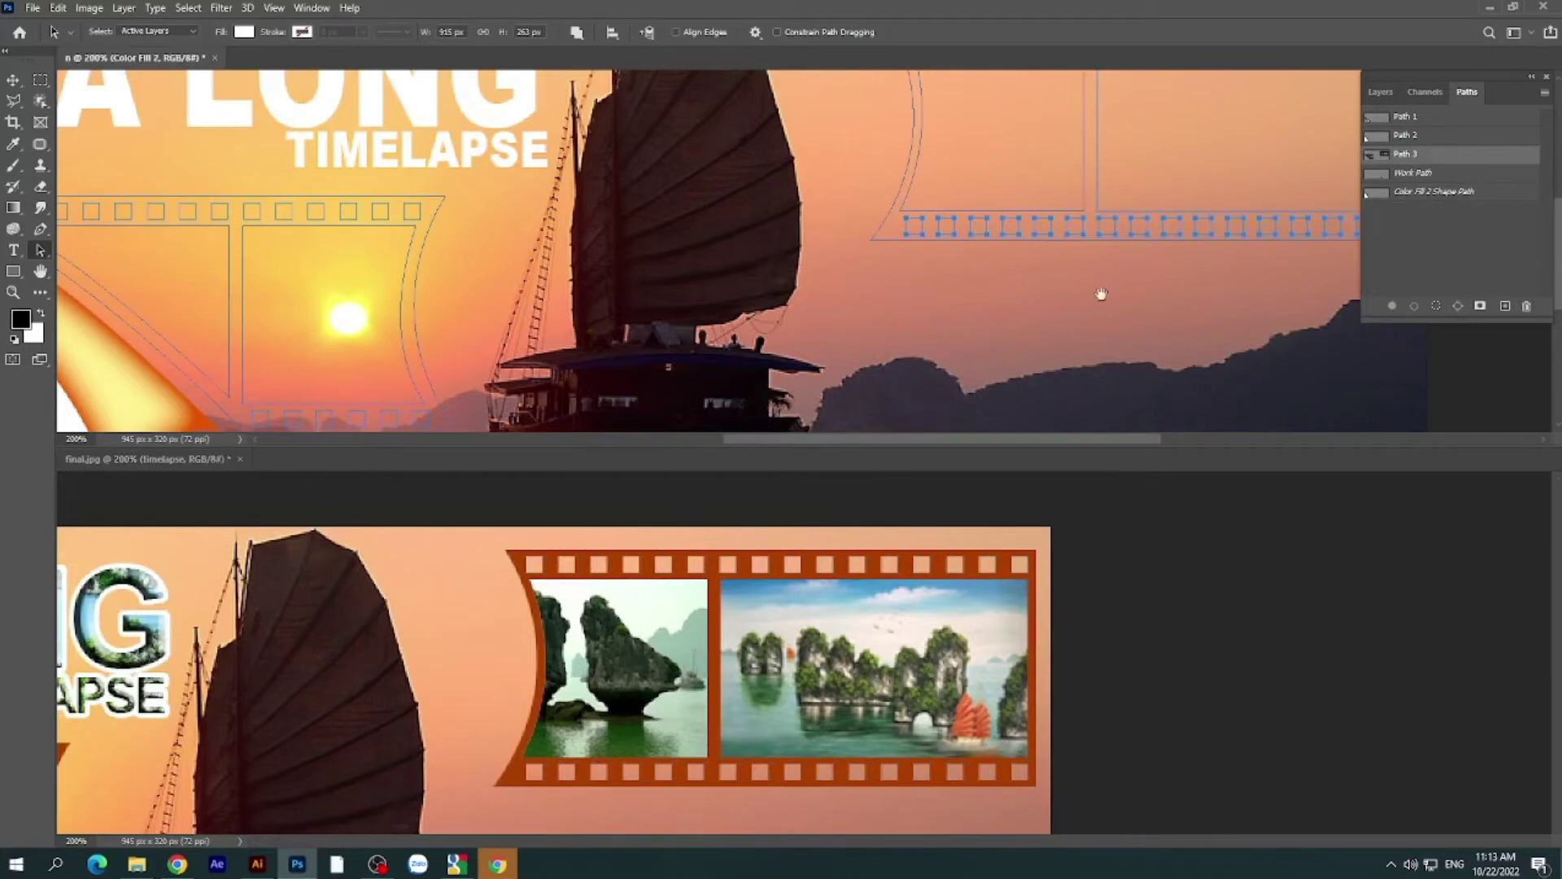
- Show HLBay.psd's Layers list with the film-strip path copied onto the boat photo
scroll(1098, 293, "up", 3)
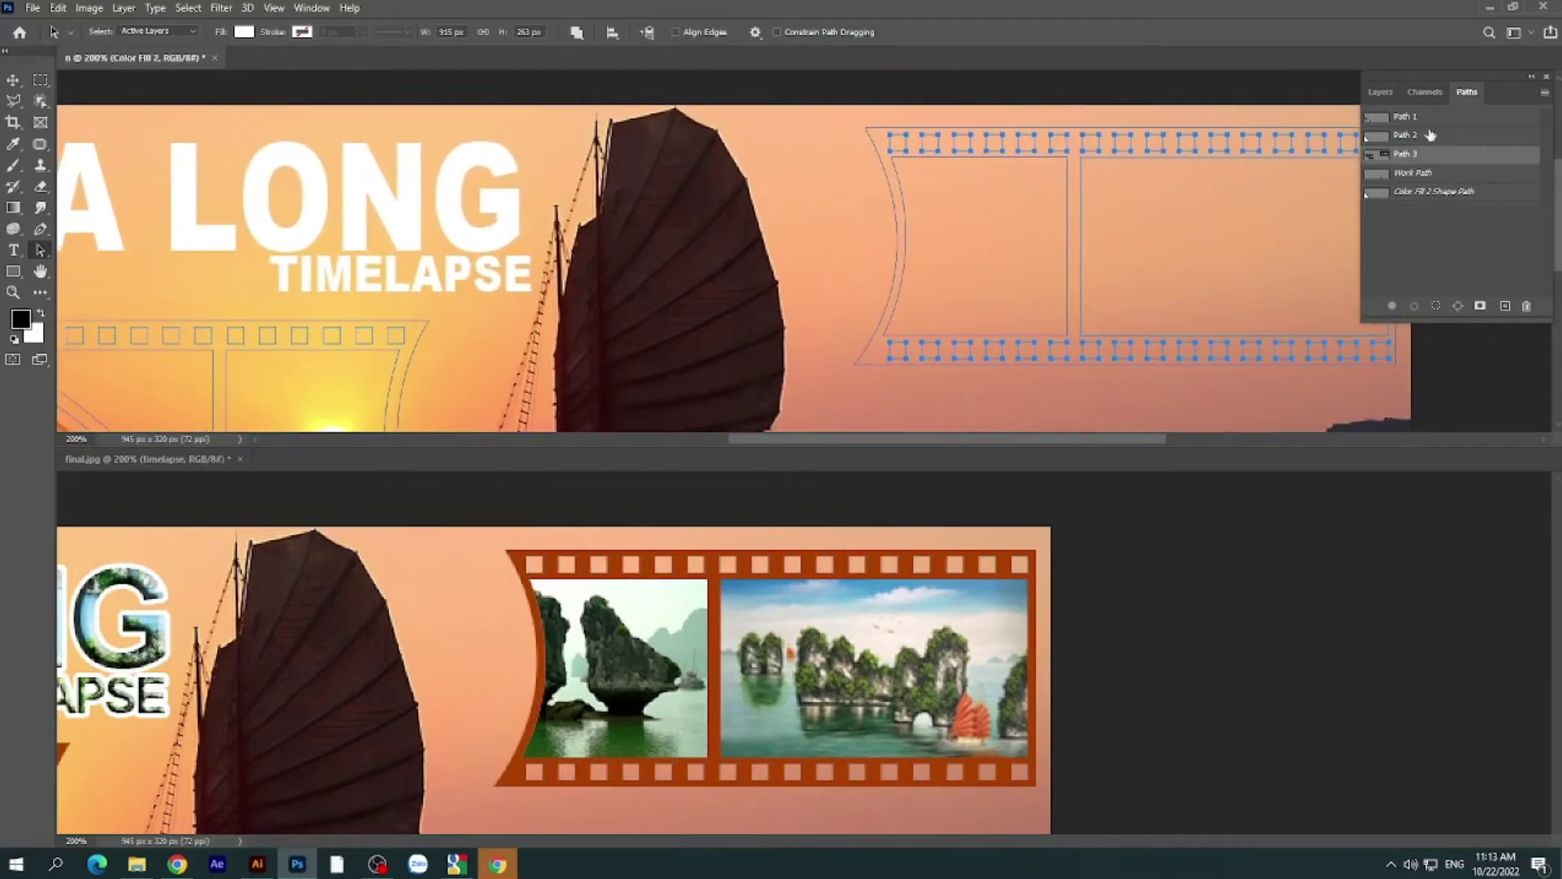
left_click(1378, 92)
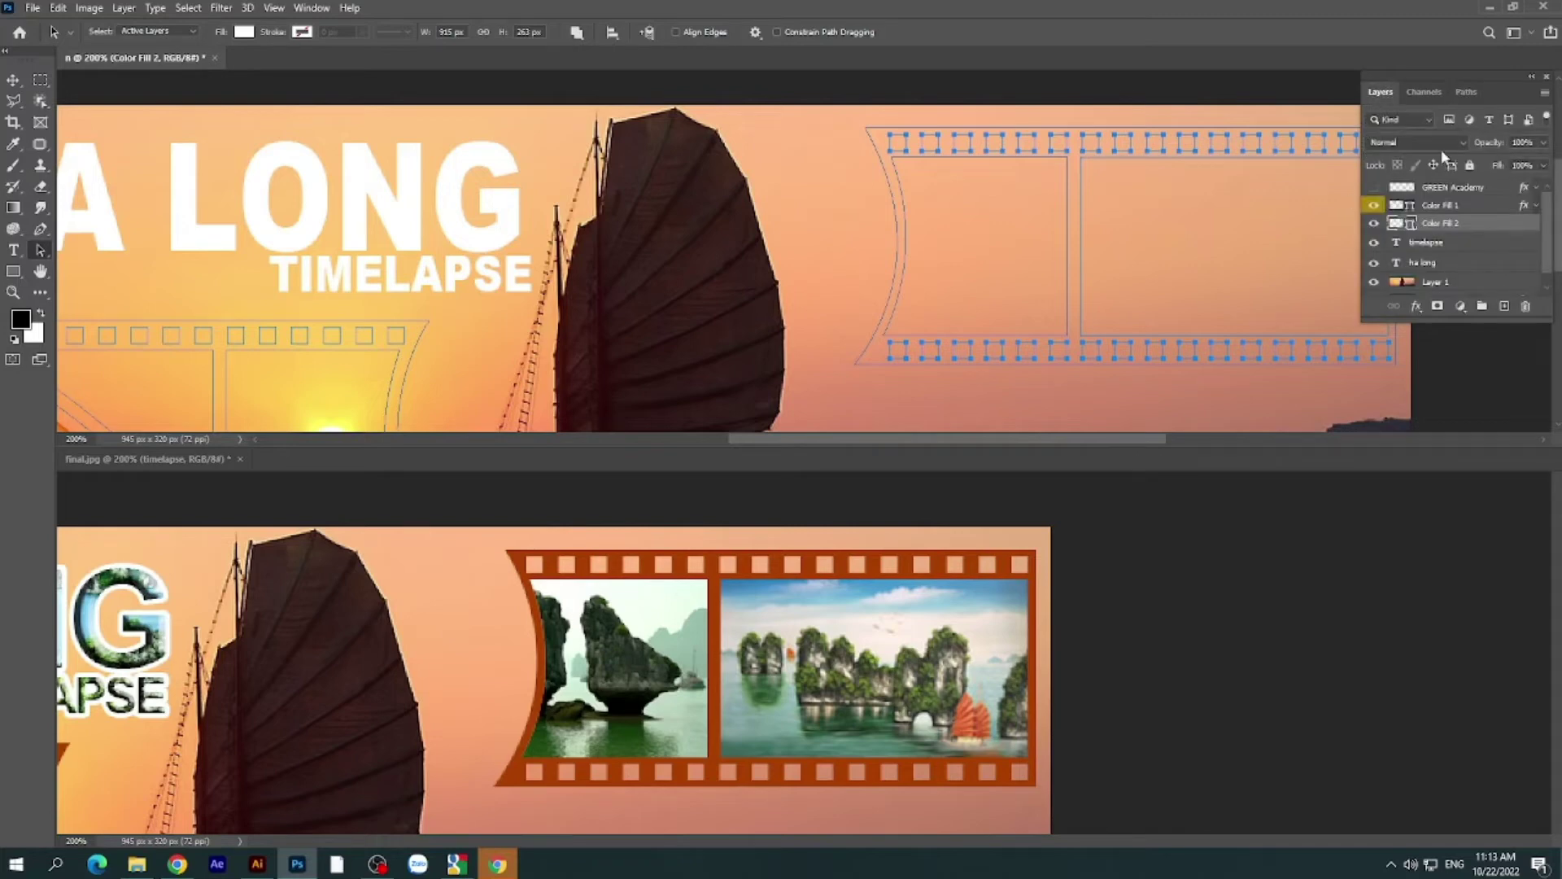
scroll(1147, 541, "down", 3)
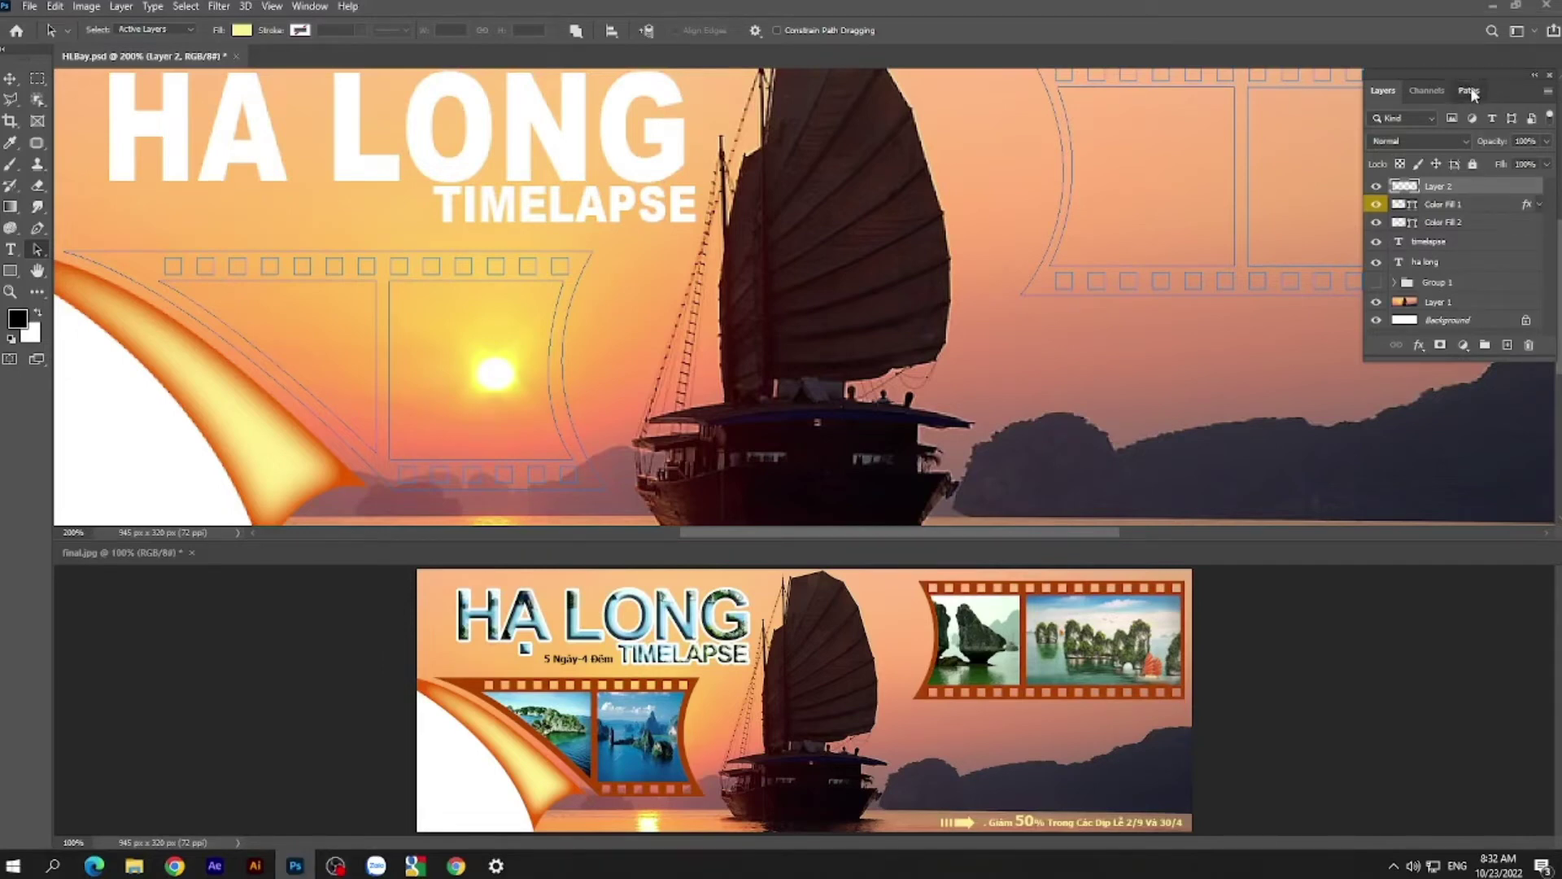
- Dock Paths below Layers, select Work Path, and add a green-labelled empty Layer 3
left_click_drag(1471, 88, 1381, 368)
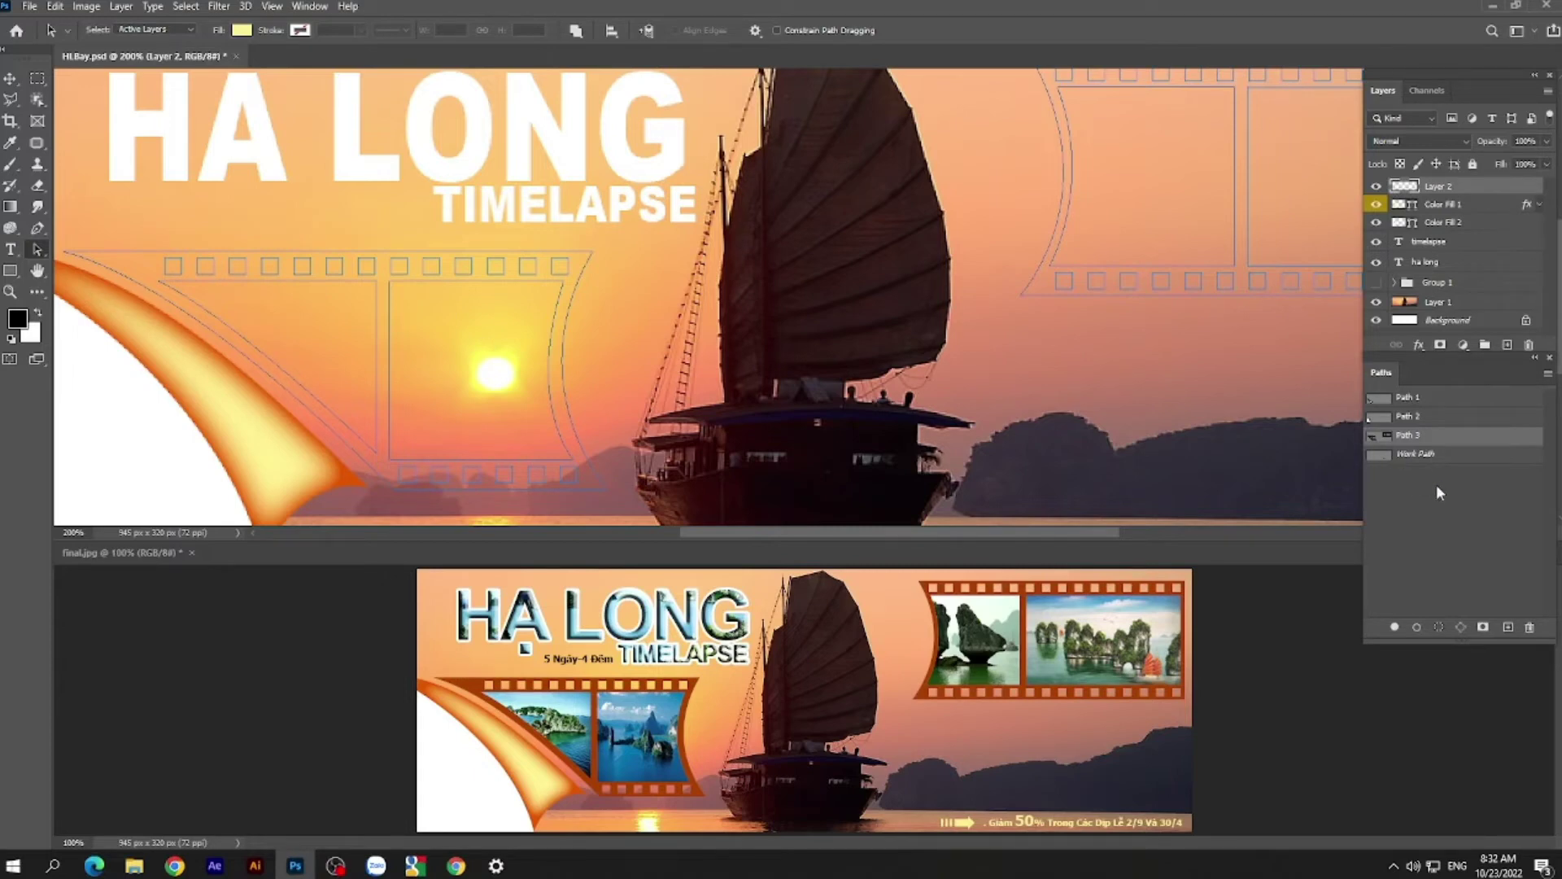
left_click(1436, 449)
left_click(1505, 347)
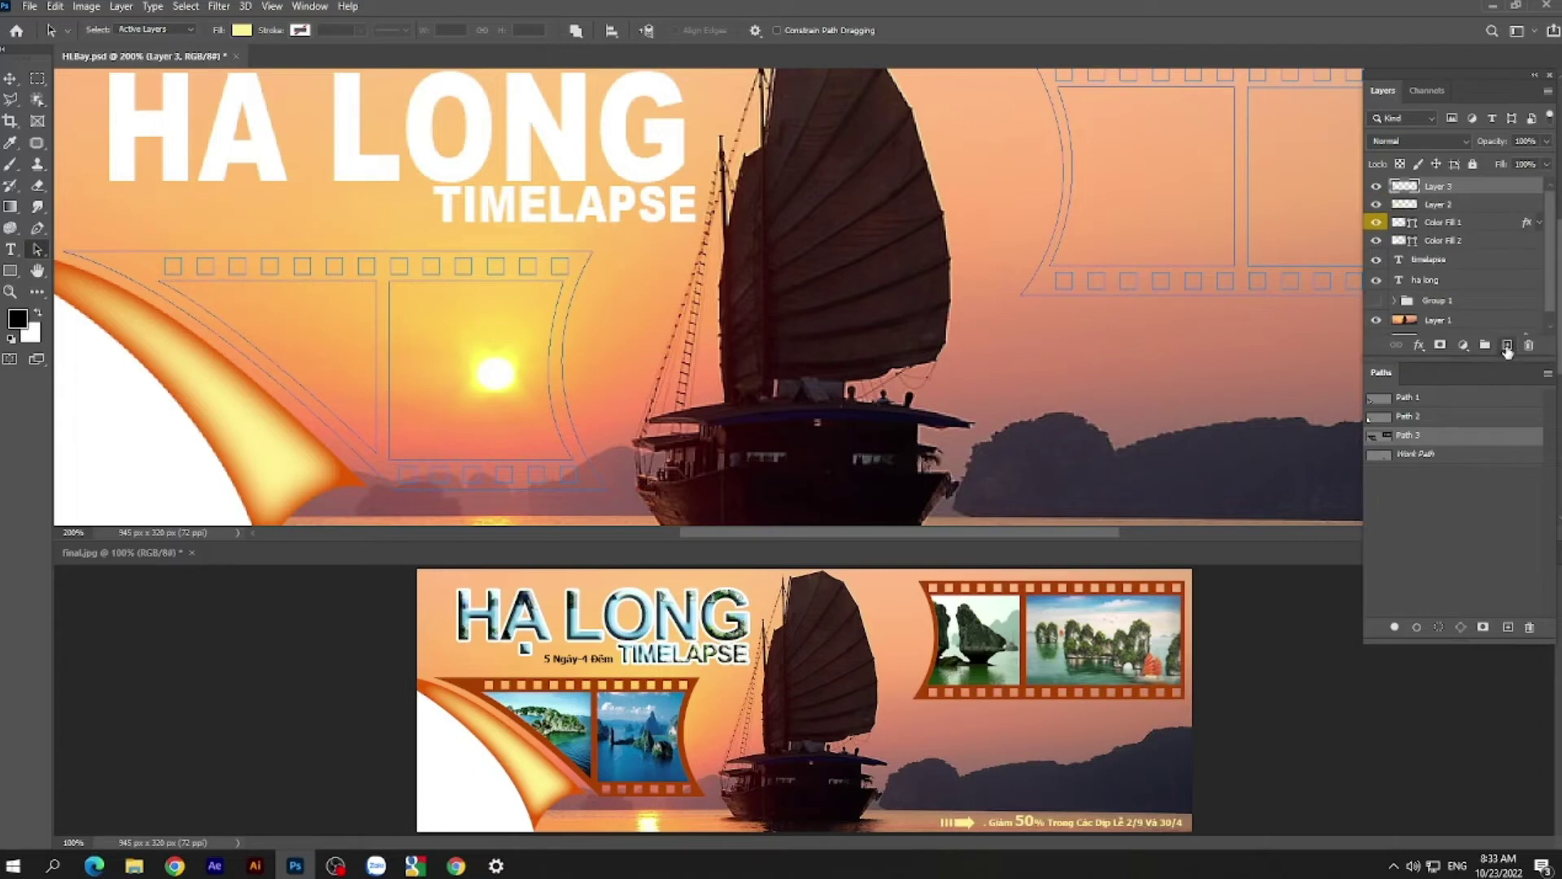
right_click(1376, 189)
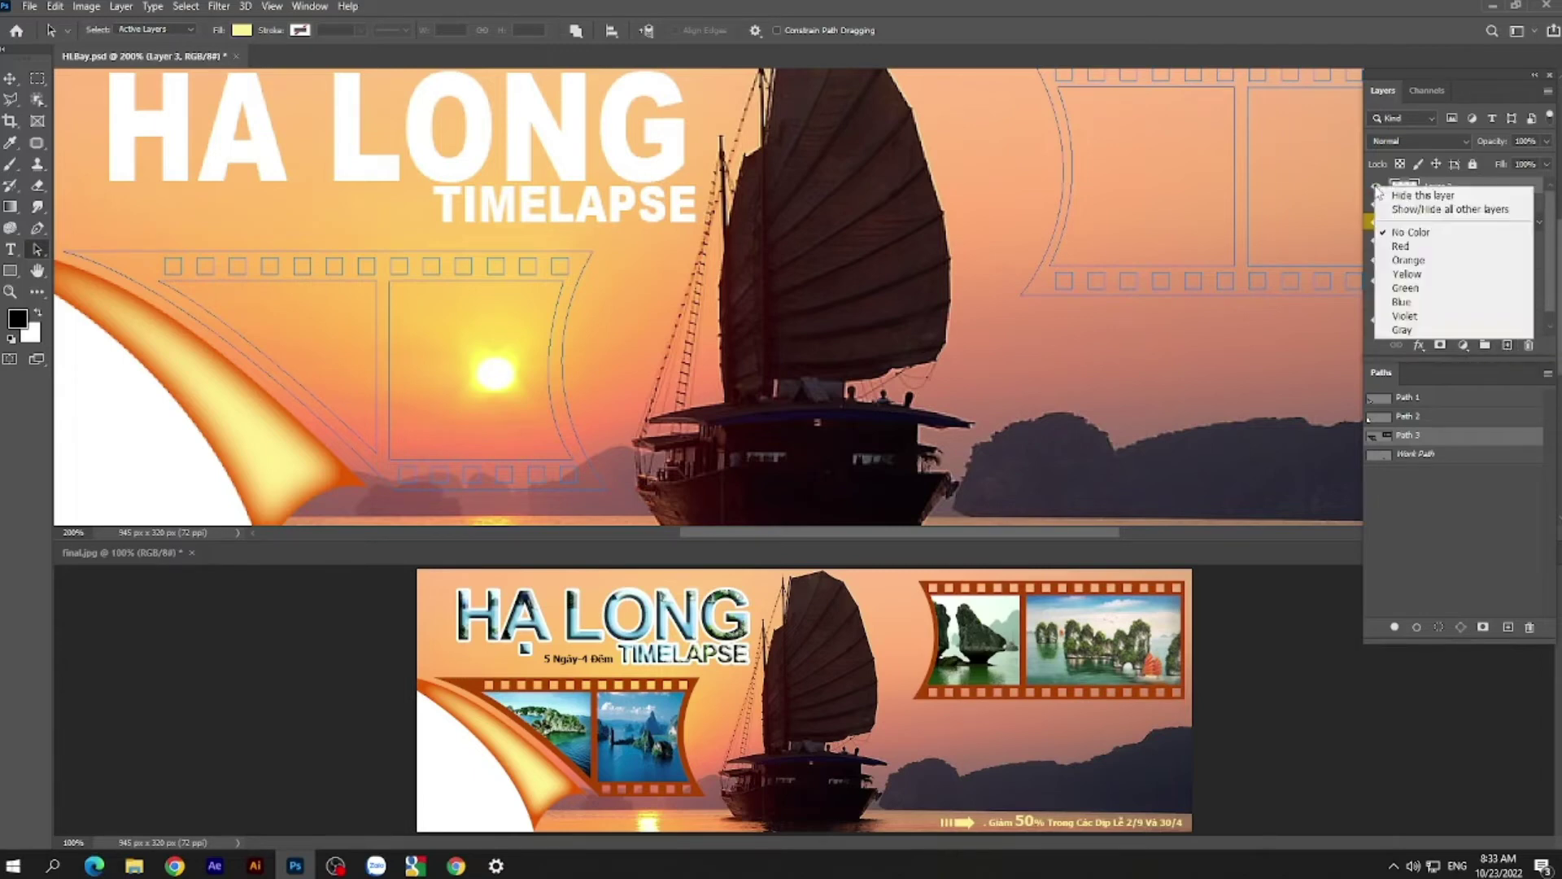
left_click(1432, 290)
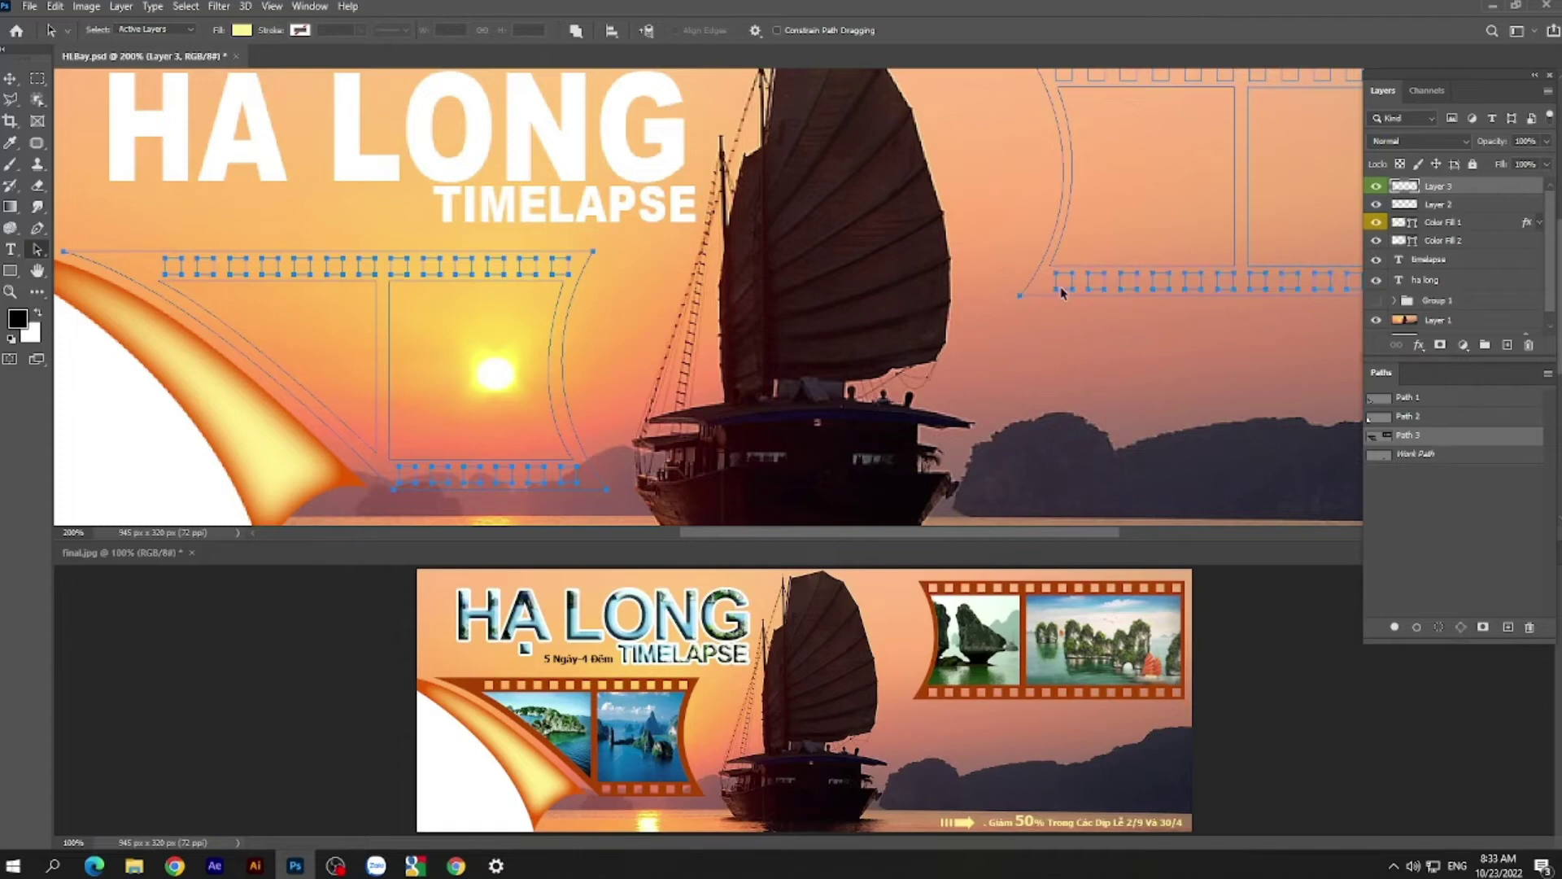
- Fill the film-strip path with a Solid Color layer sampled from final.jpg (#a94000)
left_click(1066, 79)
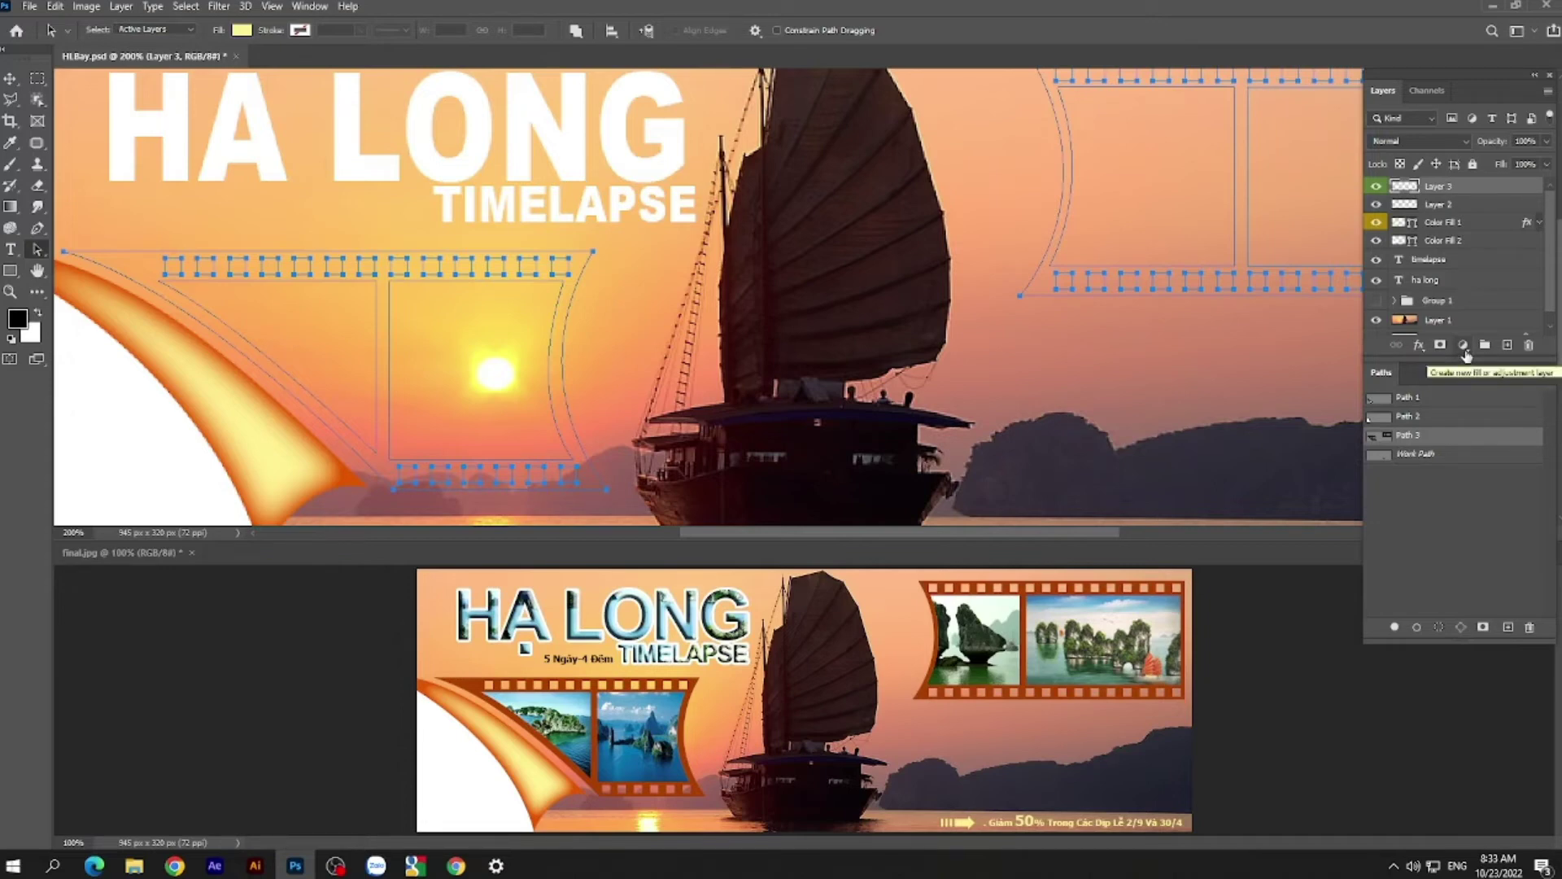
left_click(1463, 348)
left_click(1467, 365)
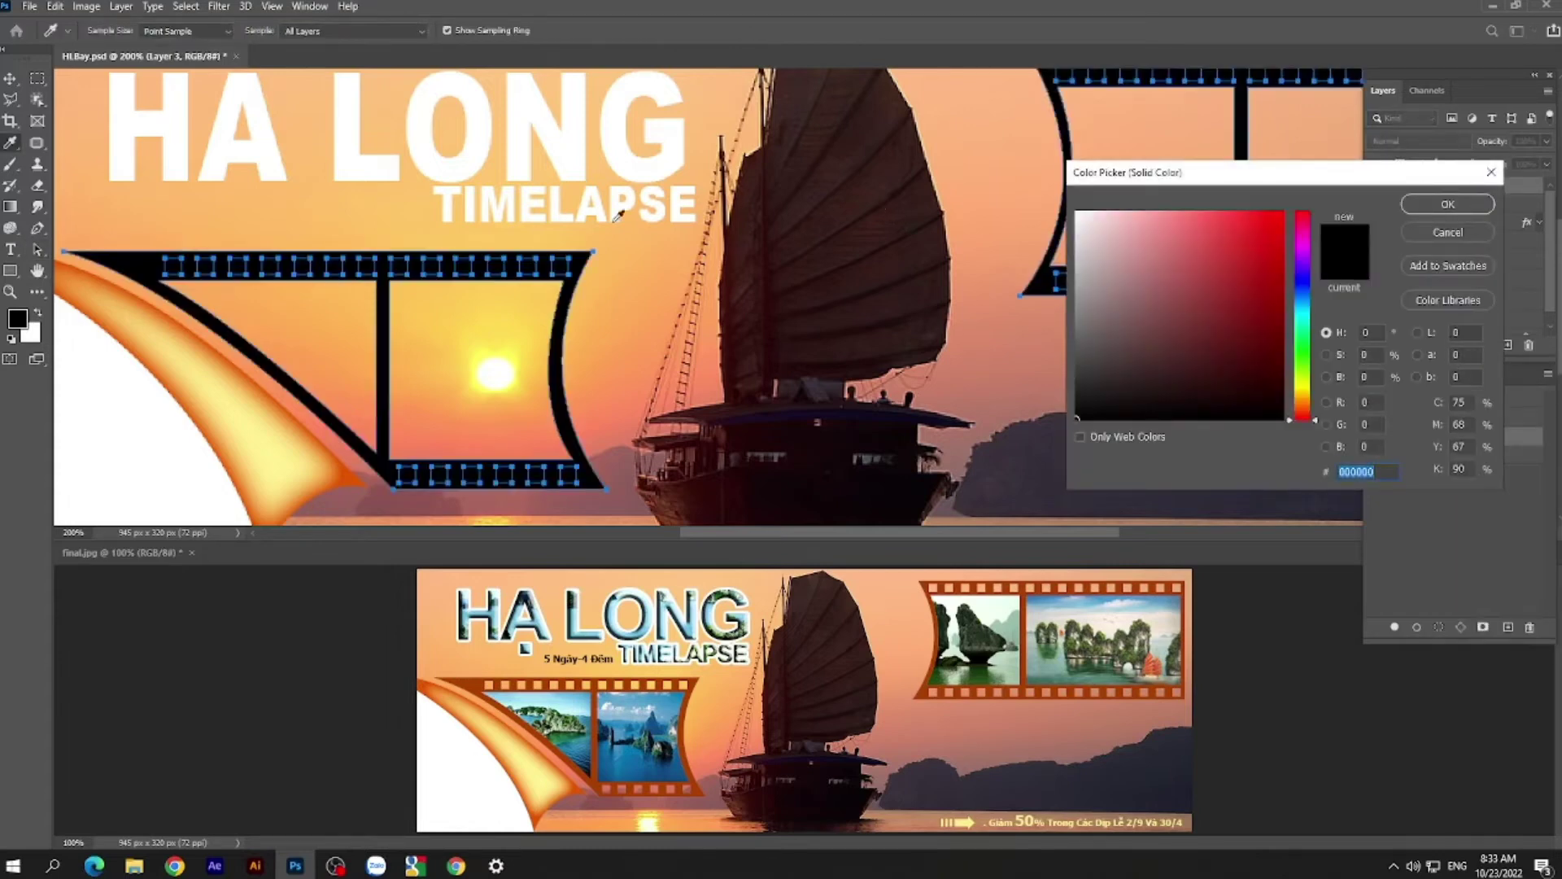
left_click(484, 679)
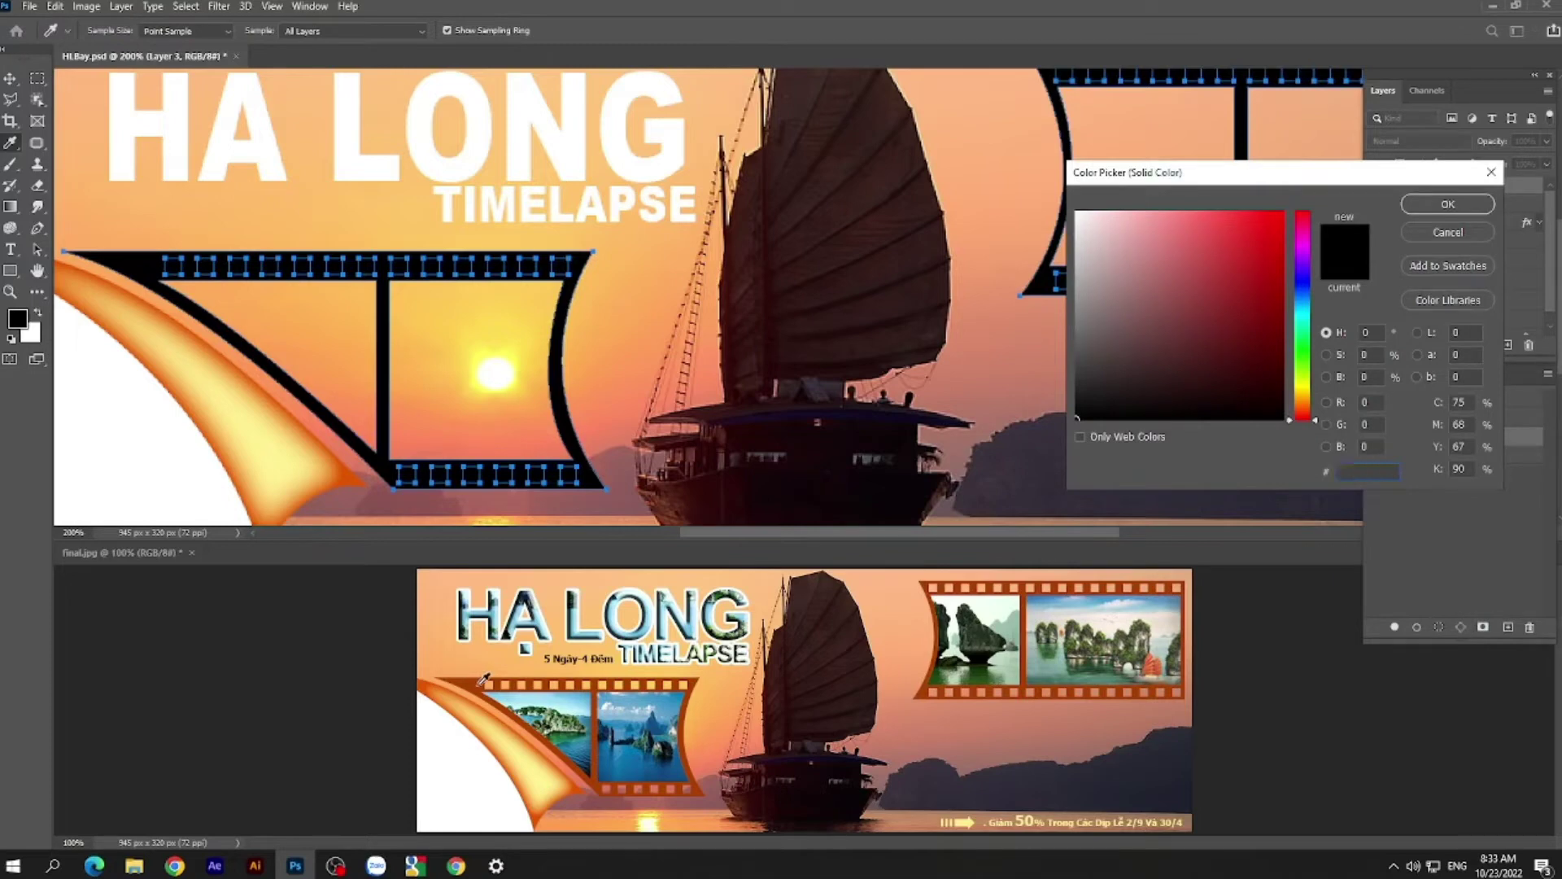
left_click(1433, 214)
key("a")
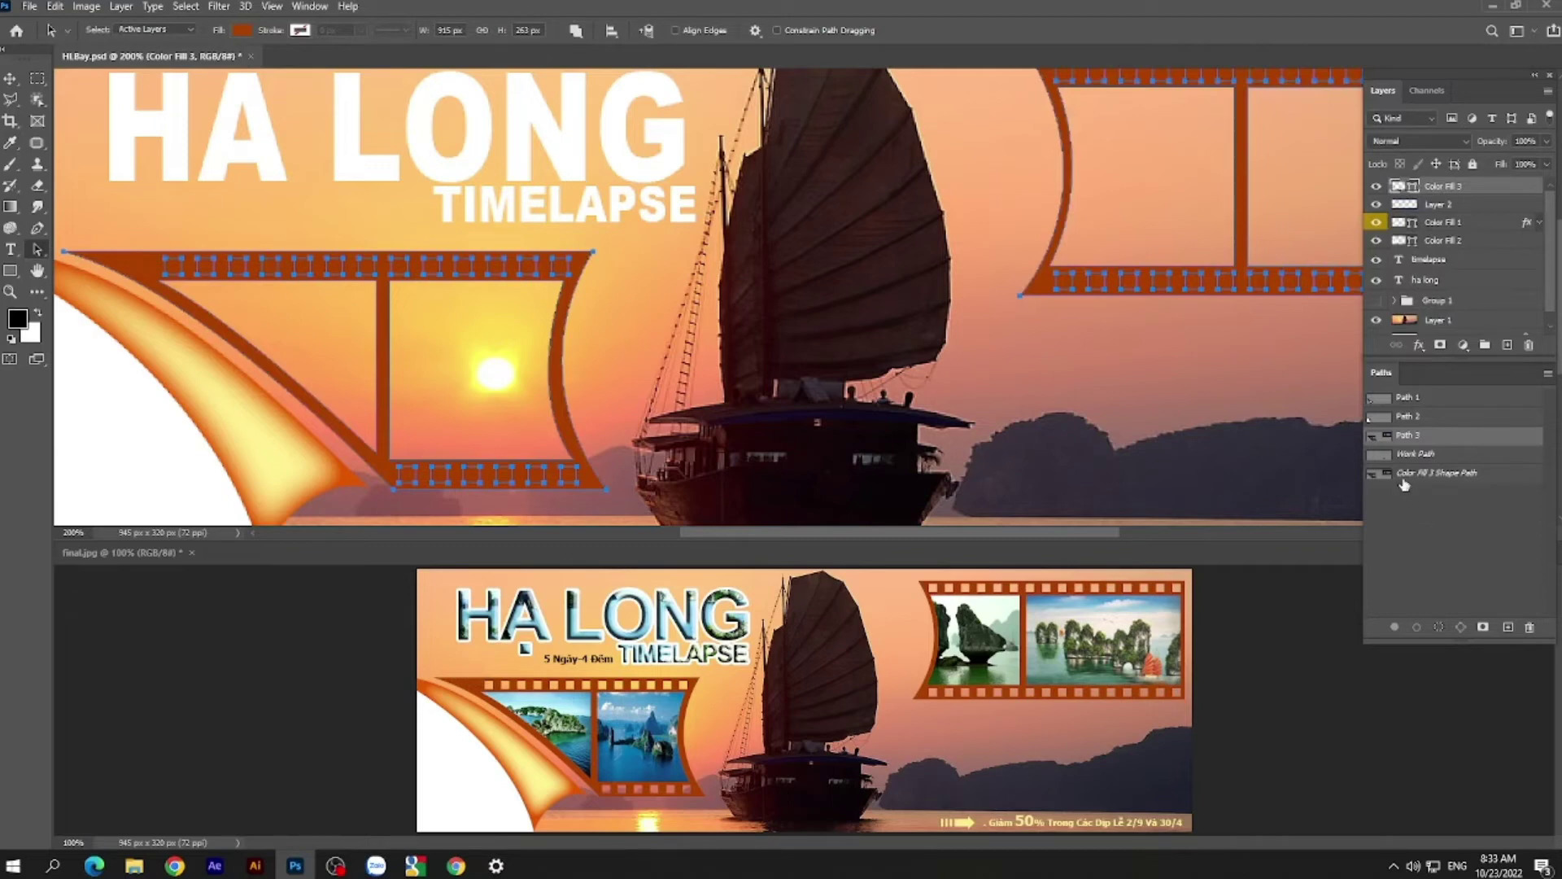
- Set Color Fill 3's shape path to Subtract Front Shape so the frames are hollow
left_click(1455, 480)
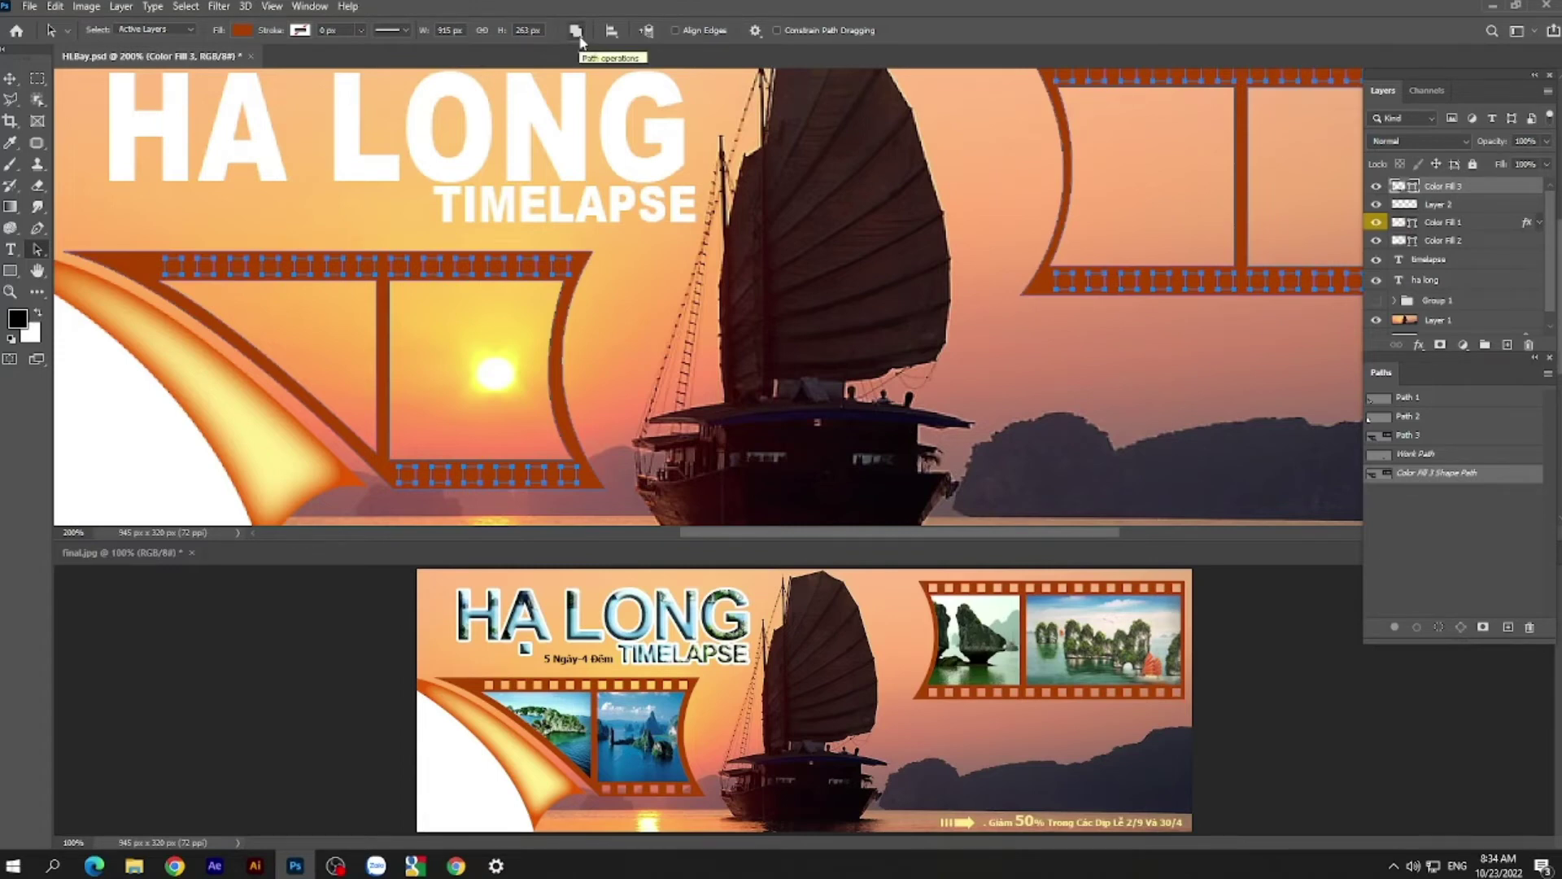
left_click(580, 40)
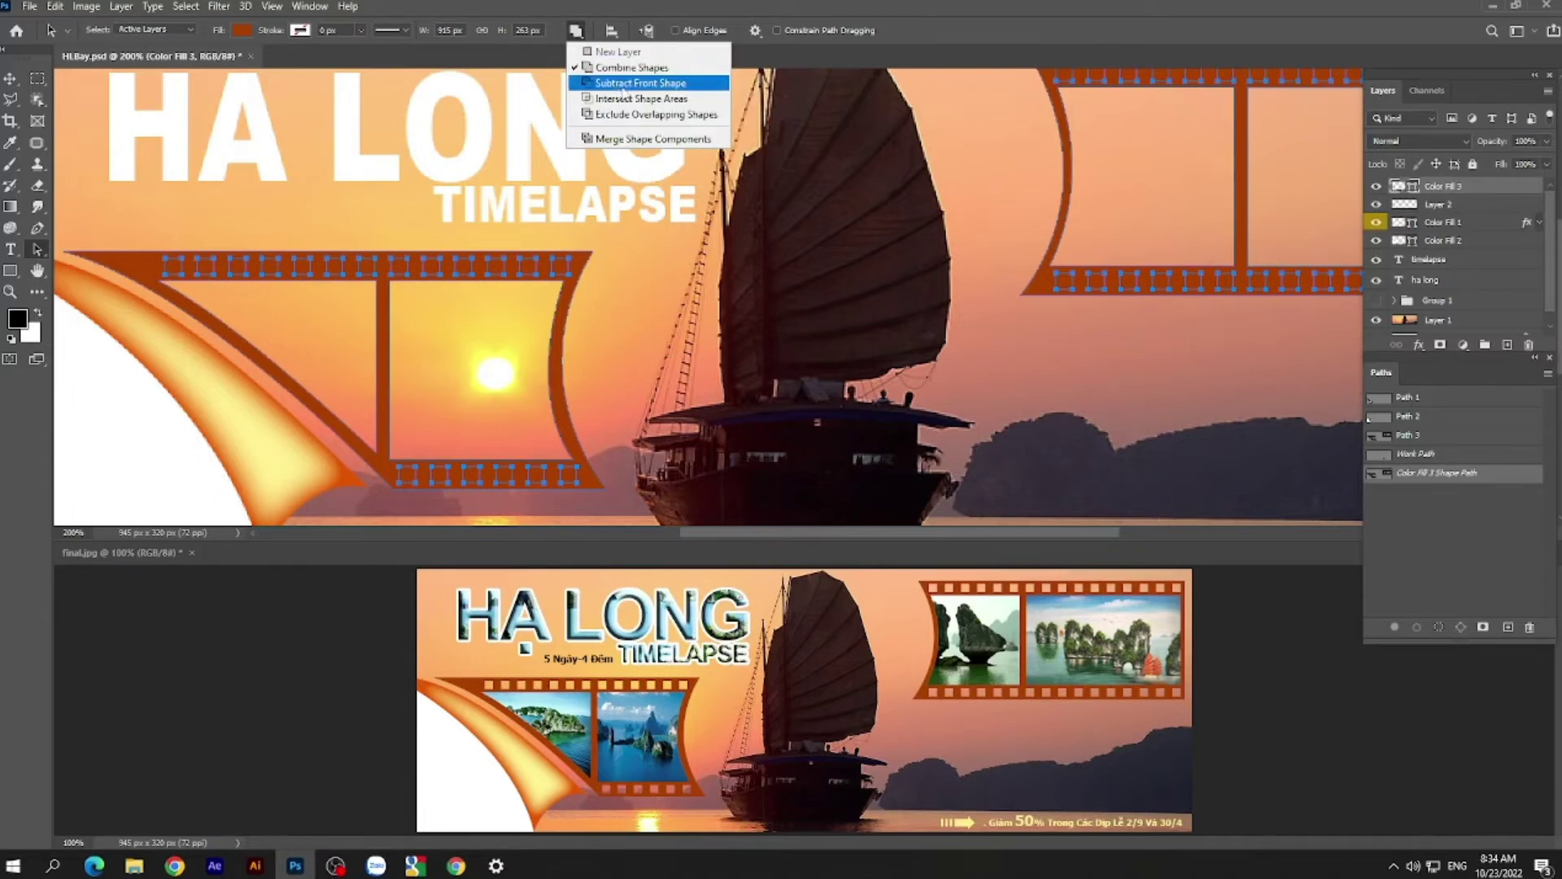
left_click(623, 85)
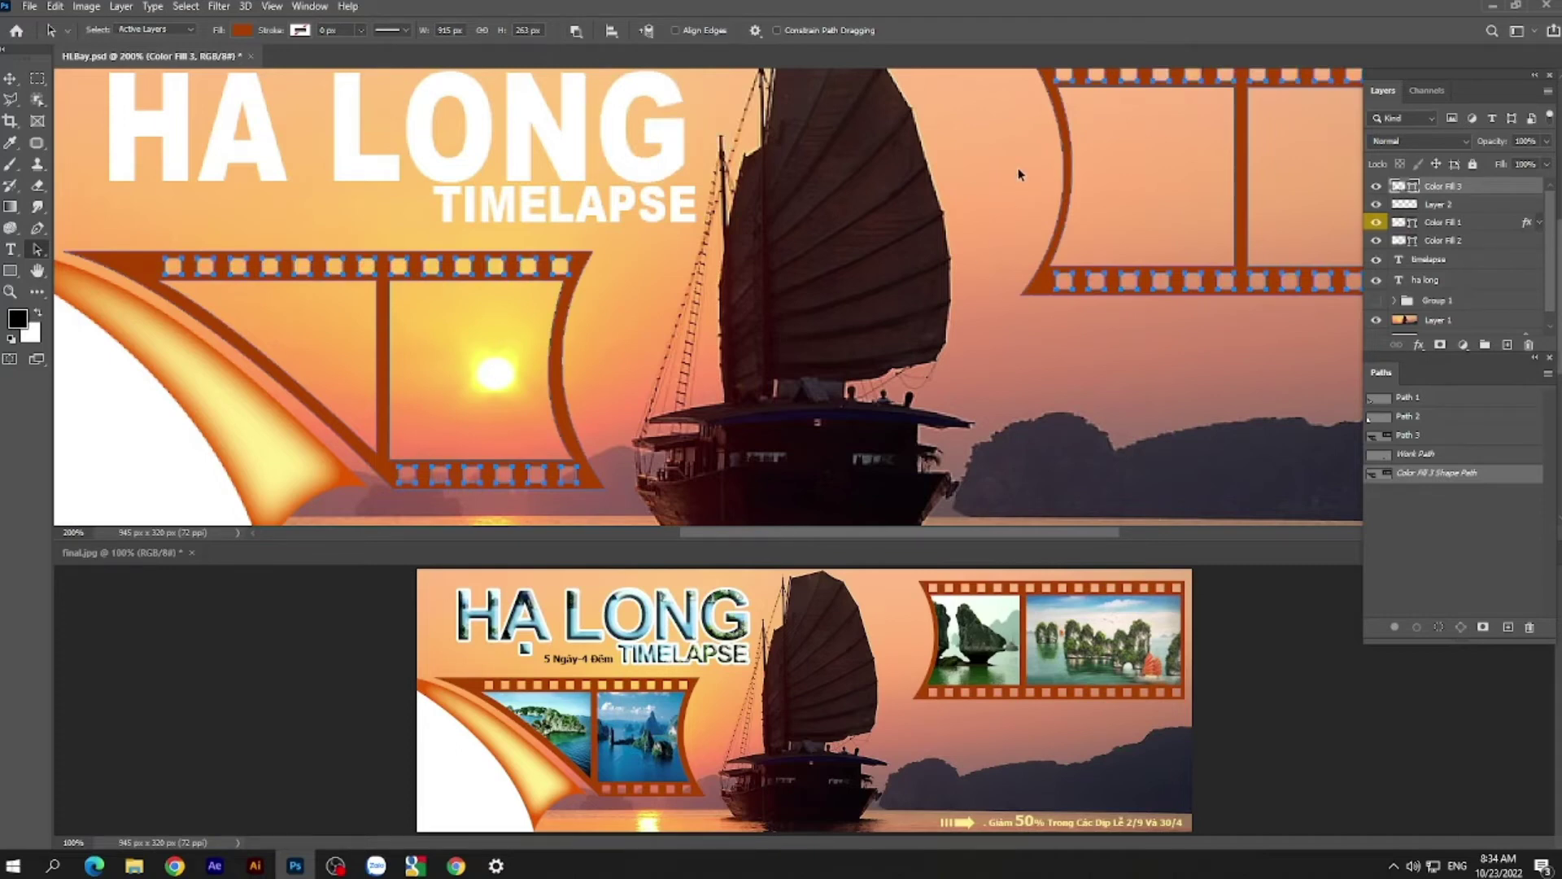
mouse_move(1018, 167)
left_mouse_down()
mouse_move(714, 218)
mouse_move(1066, 170)
mouse_move(1036, 178)
left_mouse_up()
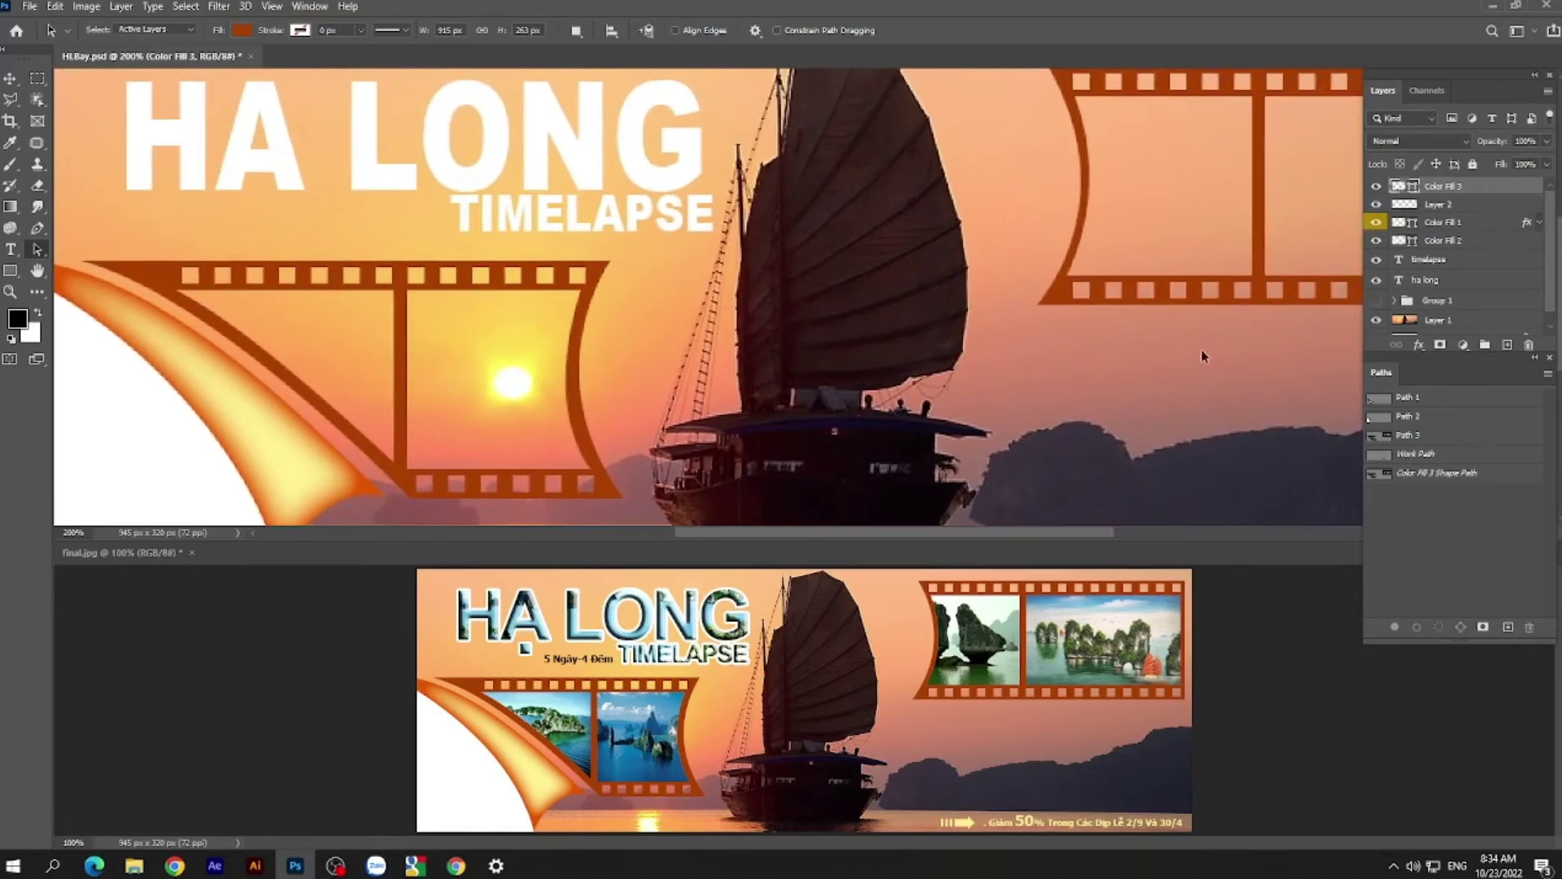
- Cut the left frame outline from Path 3 into a new Path 4 and add an empty layer
left_click(1430, 440)
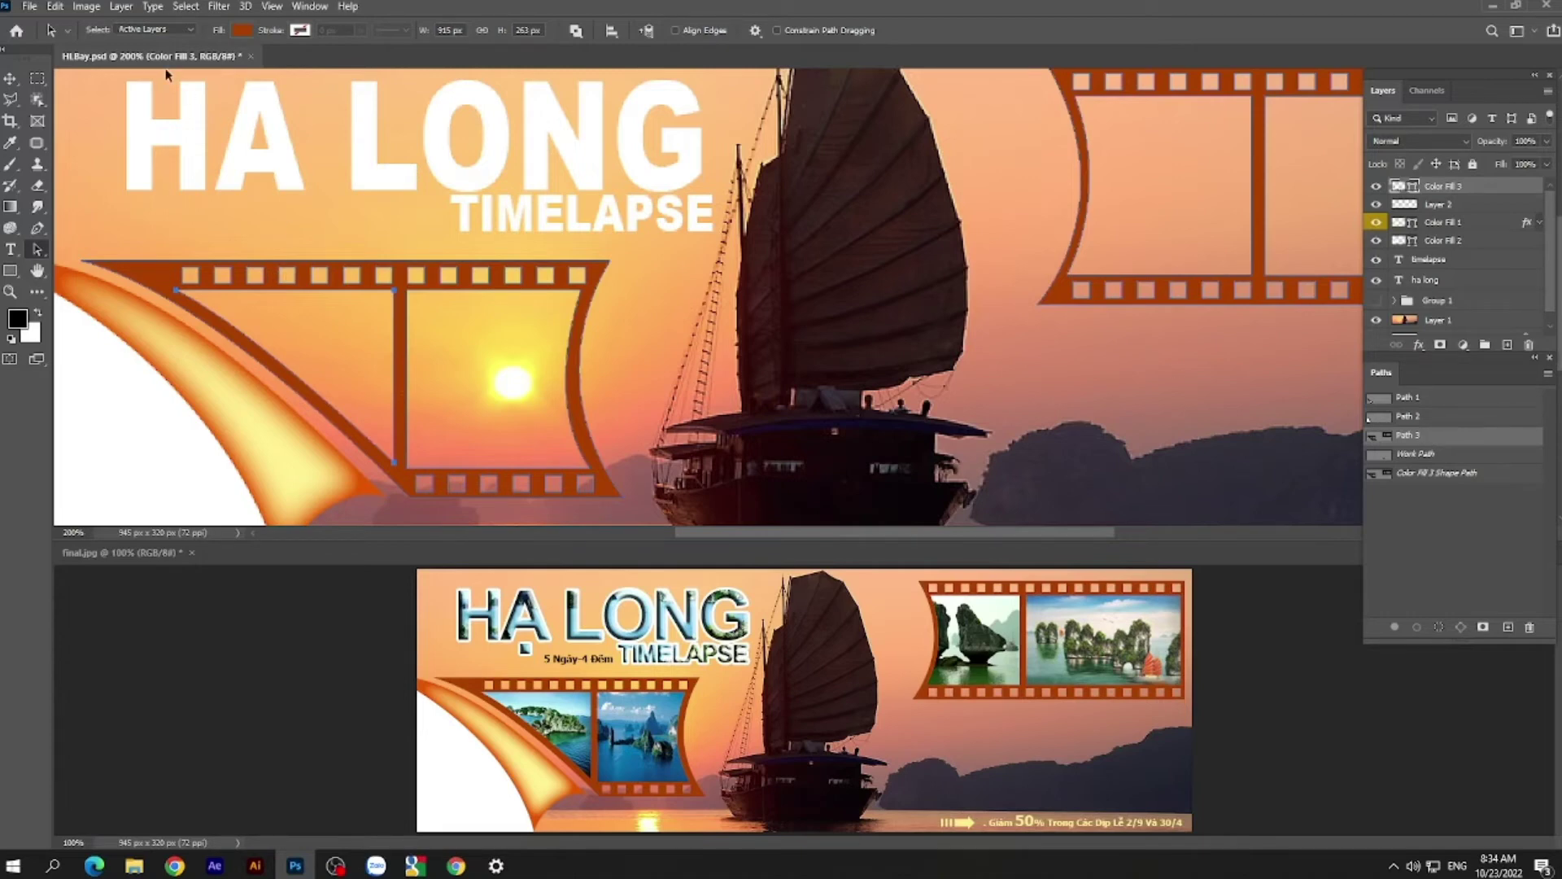
left_click(55, 7)
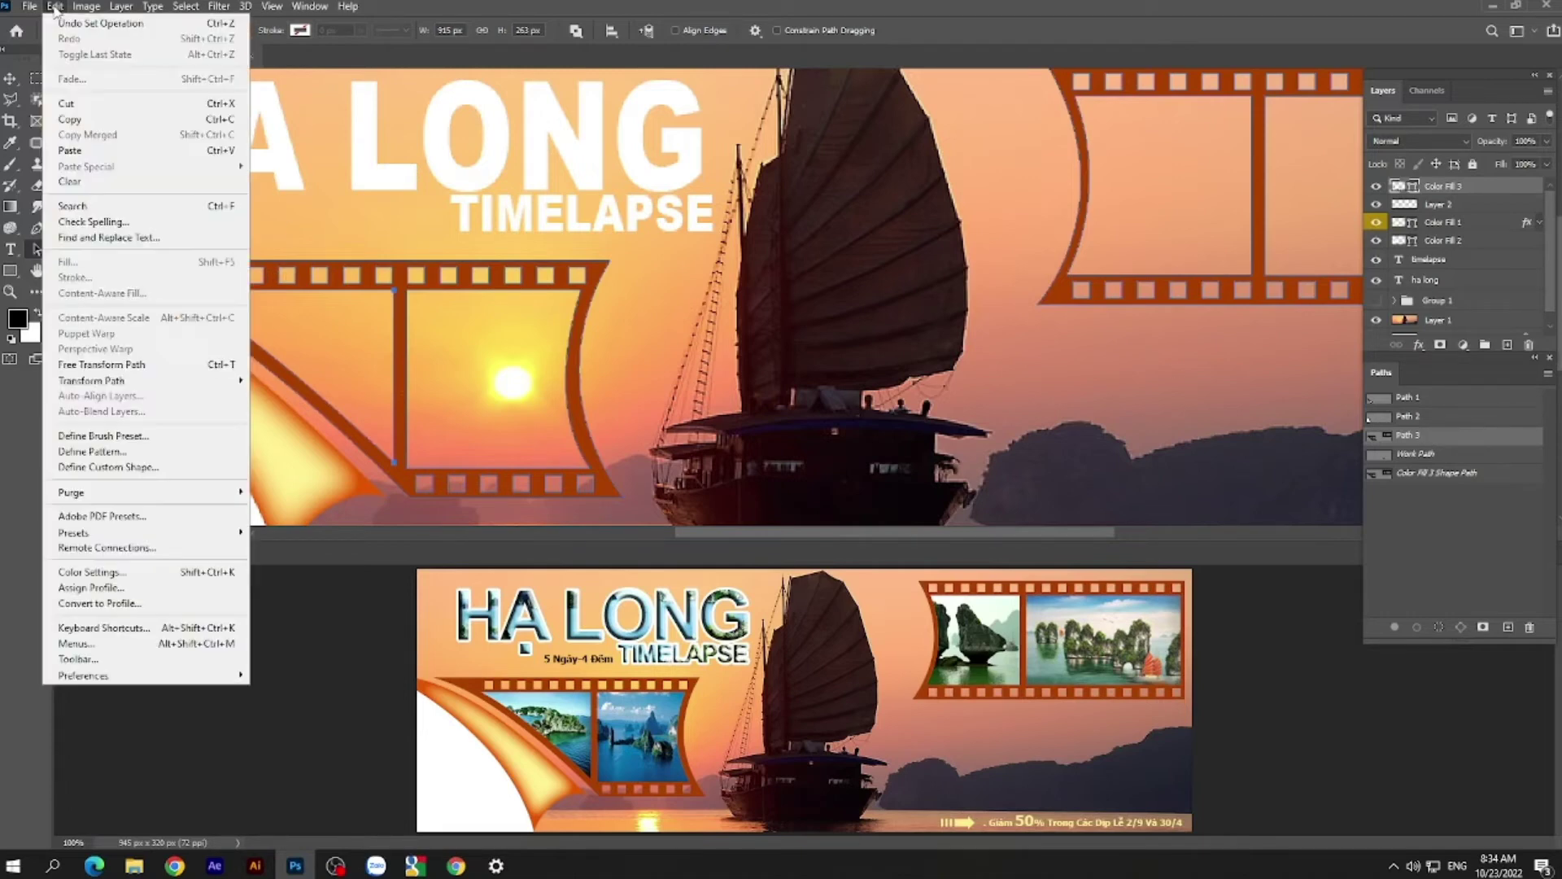
left_click(77, 104)
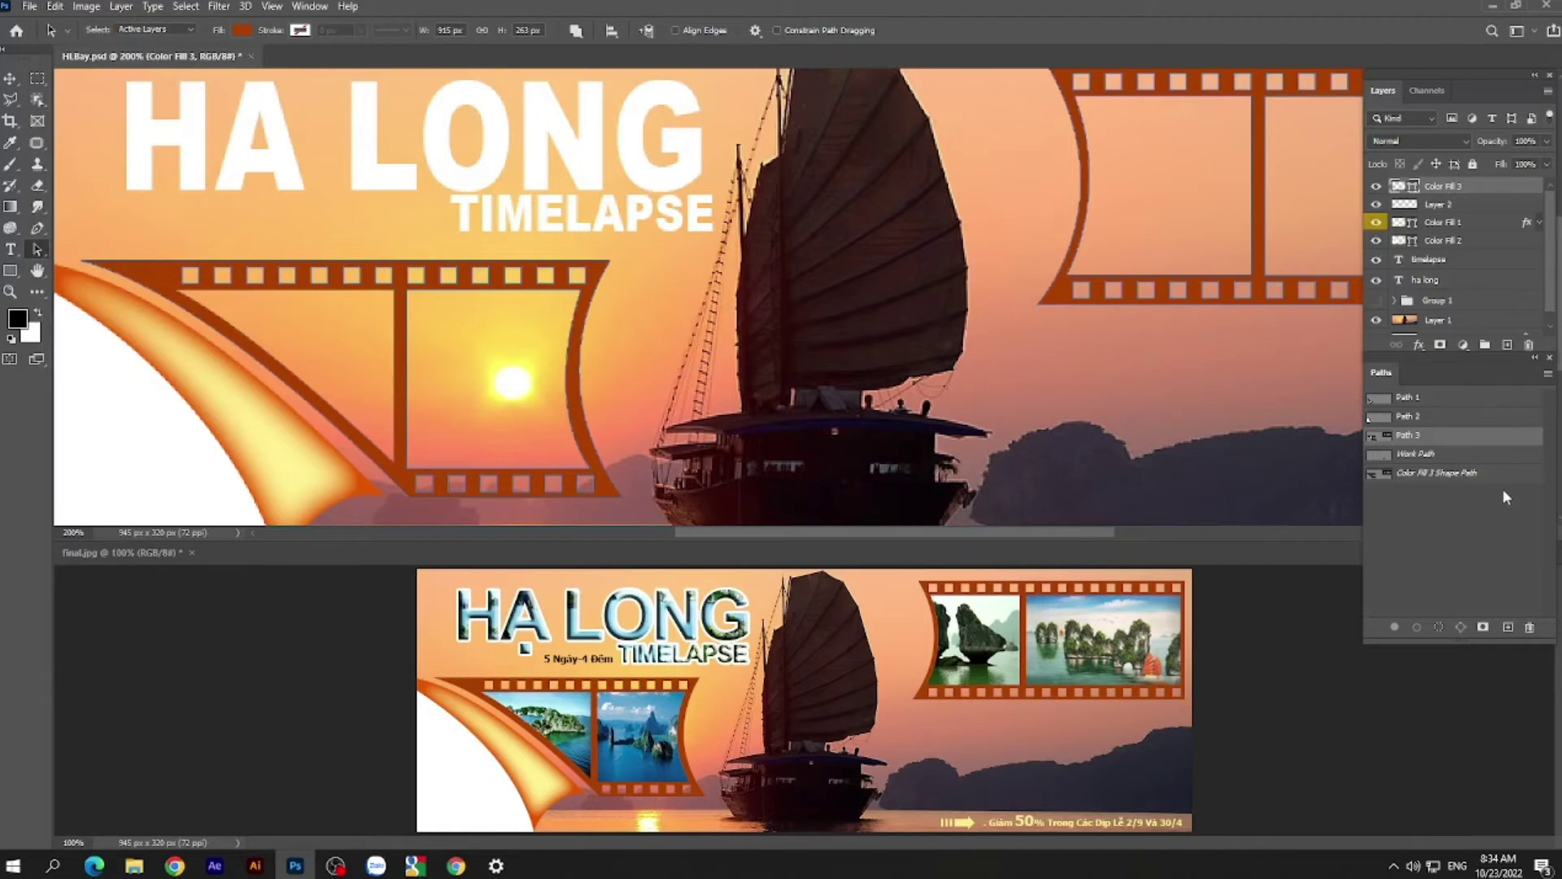
left_click(1507, 627)
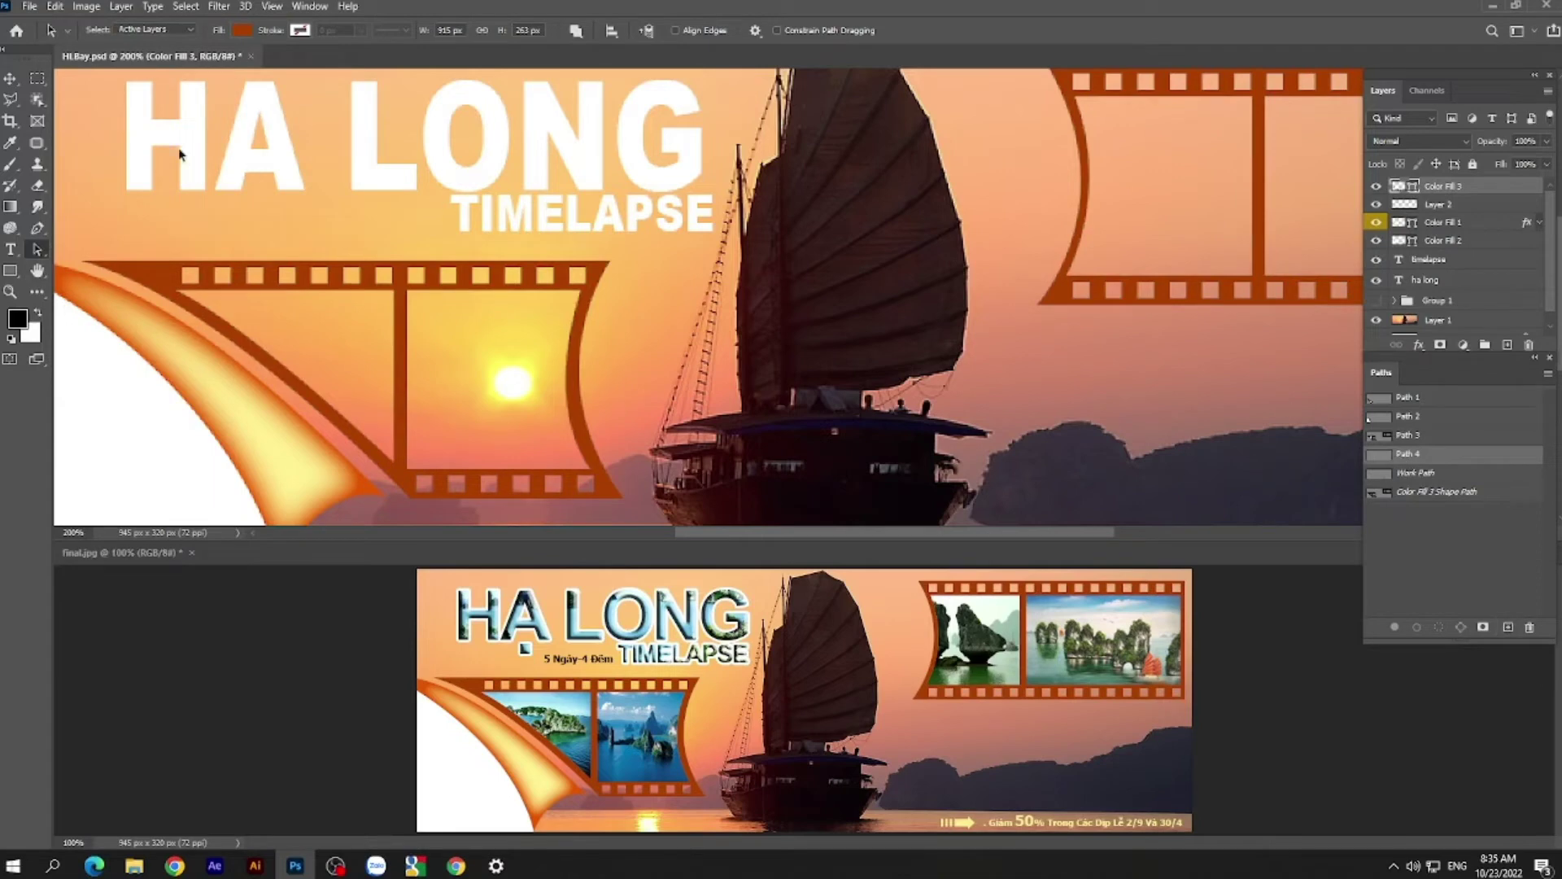
left_click(57, 7)
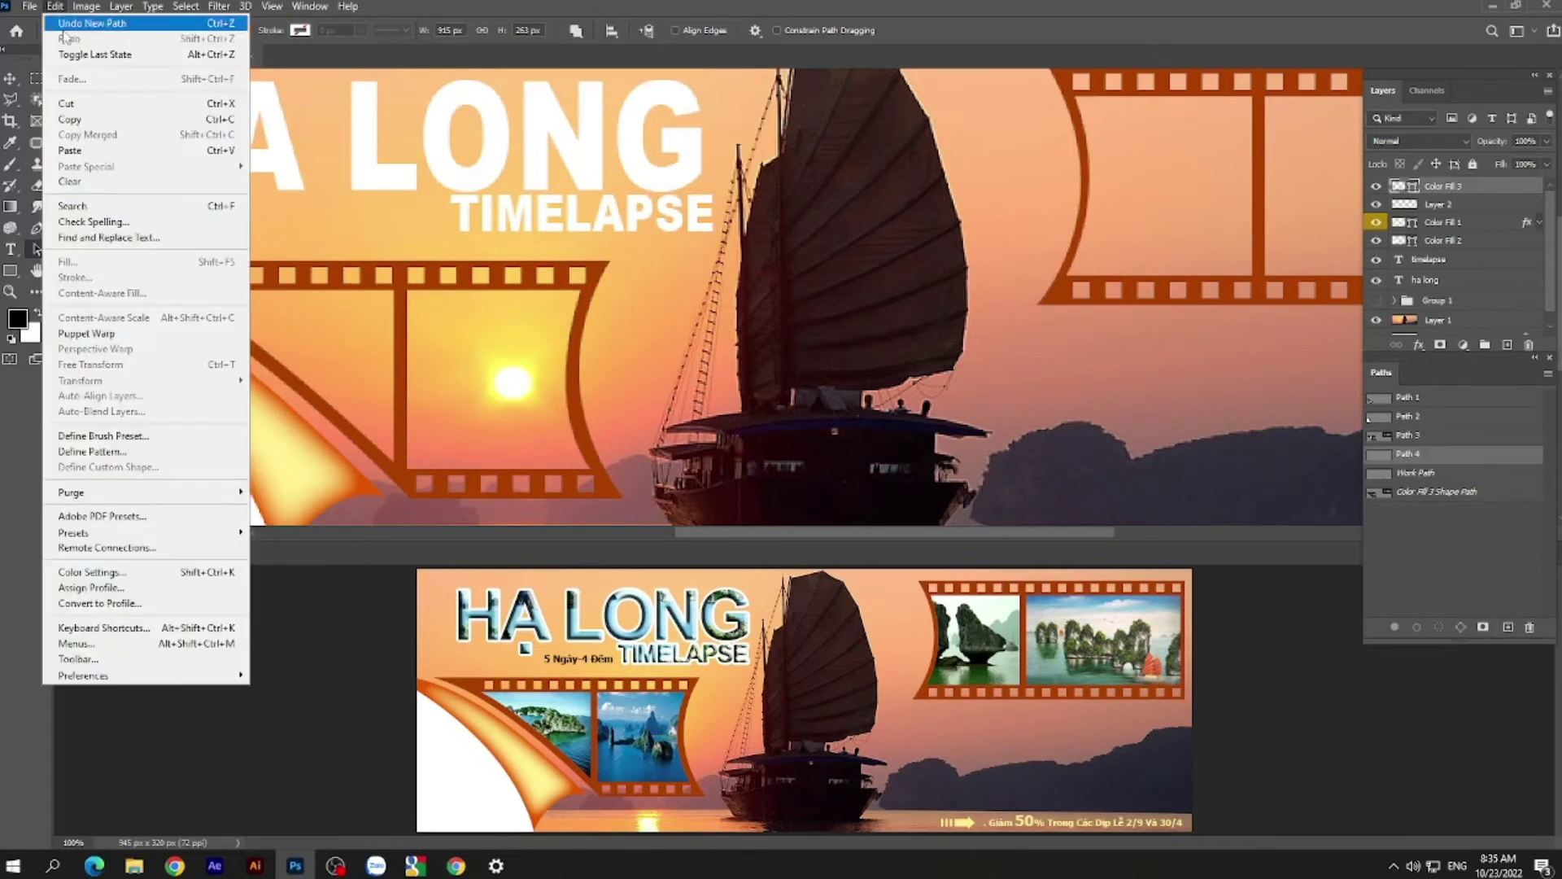
left_click(79, 151)
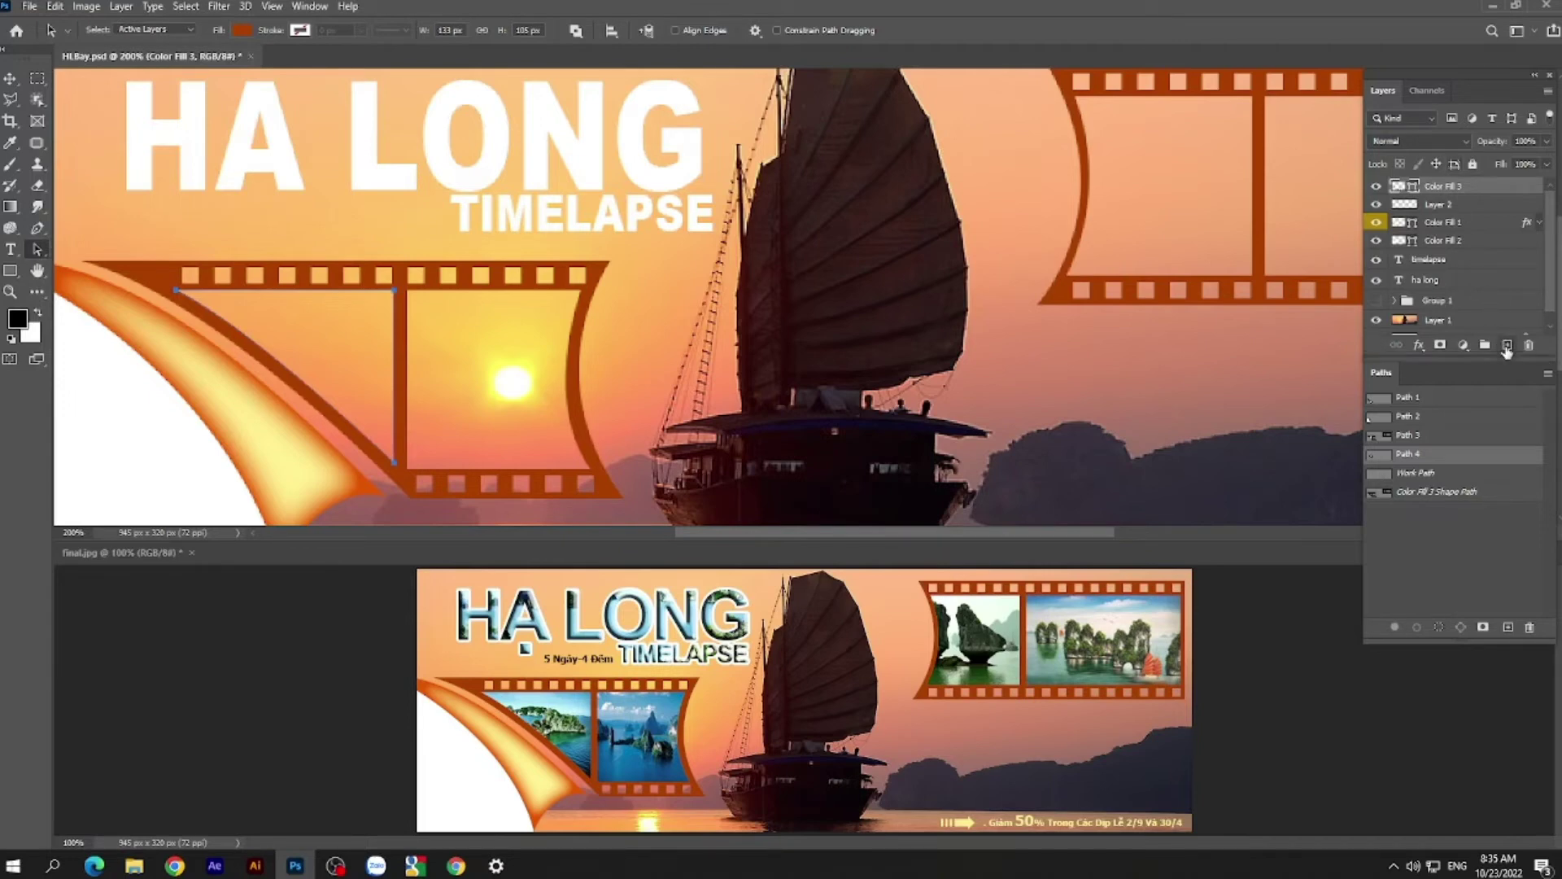
left_click(1507, 346)
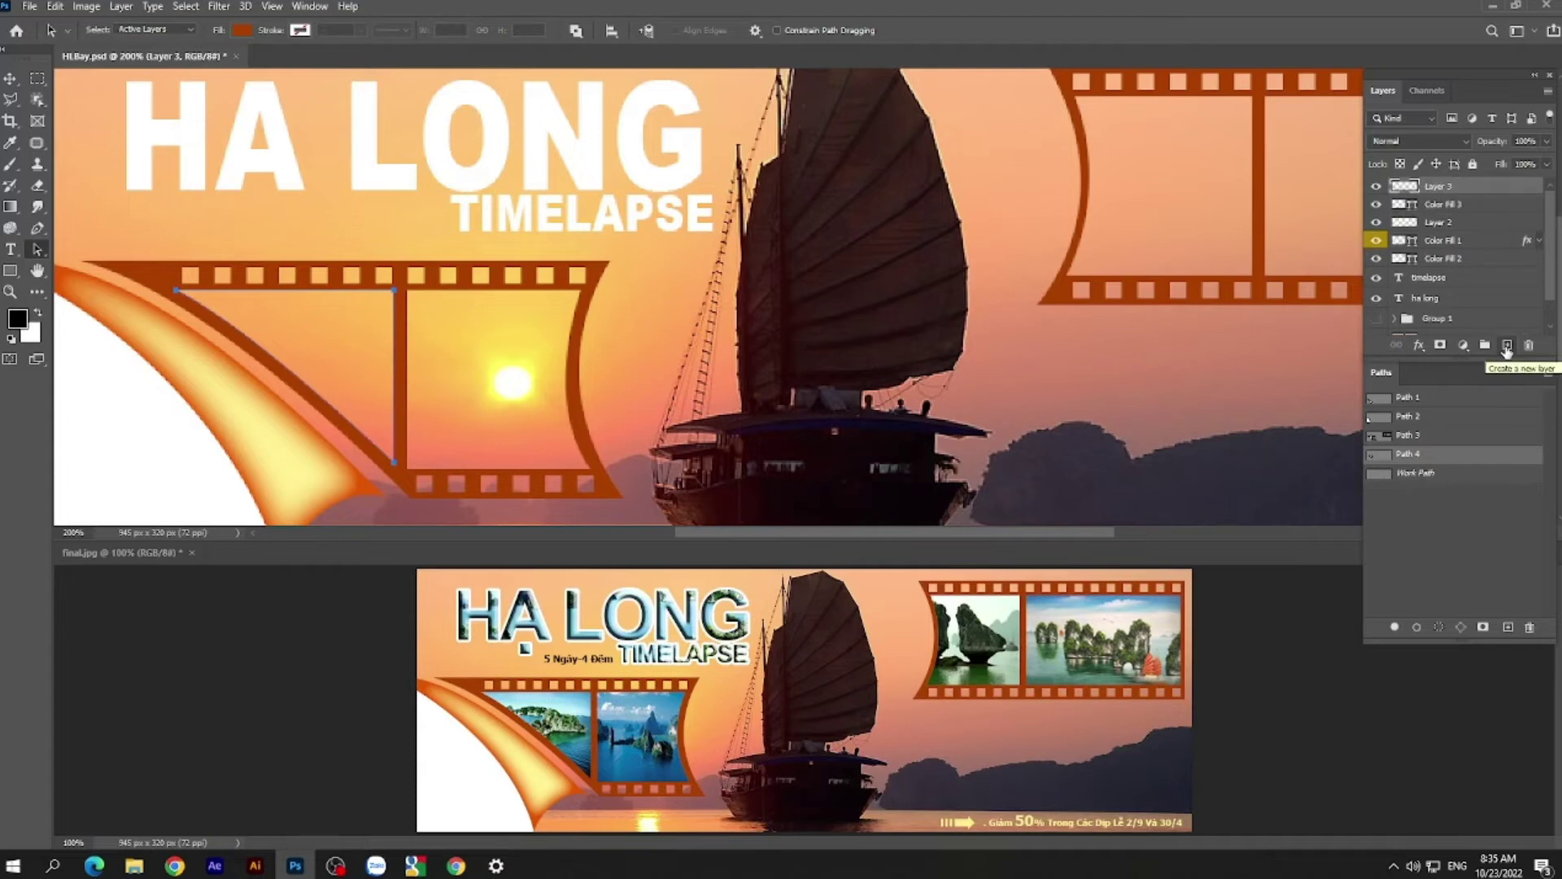
- Fill the left frame with a bright green Color Fill 4 layer tagged with a green label
left_click(1467, 350)
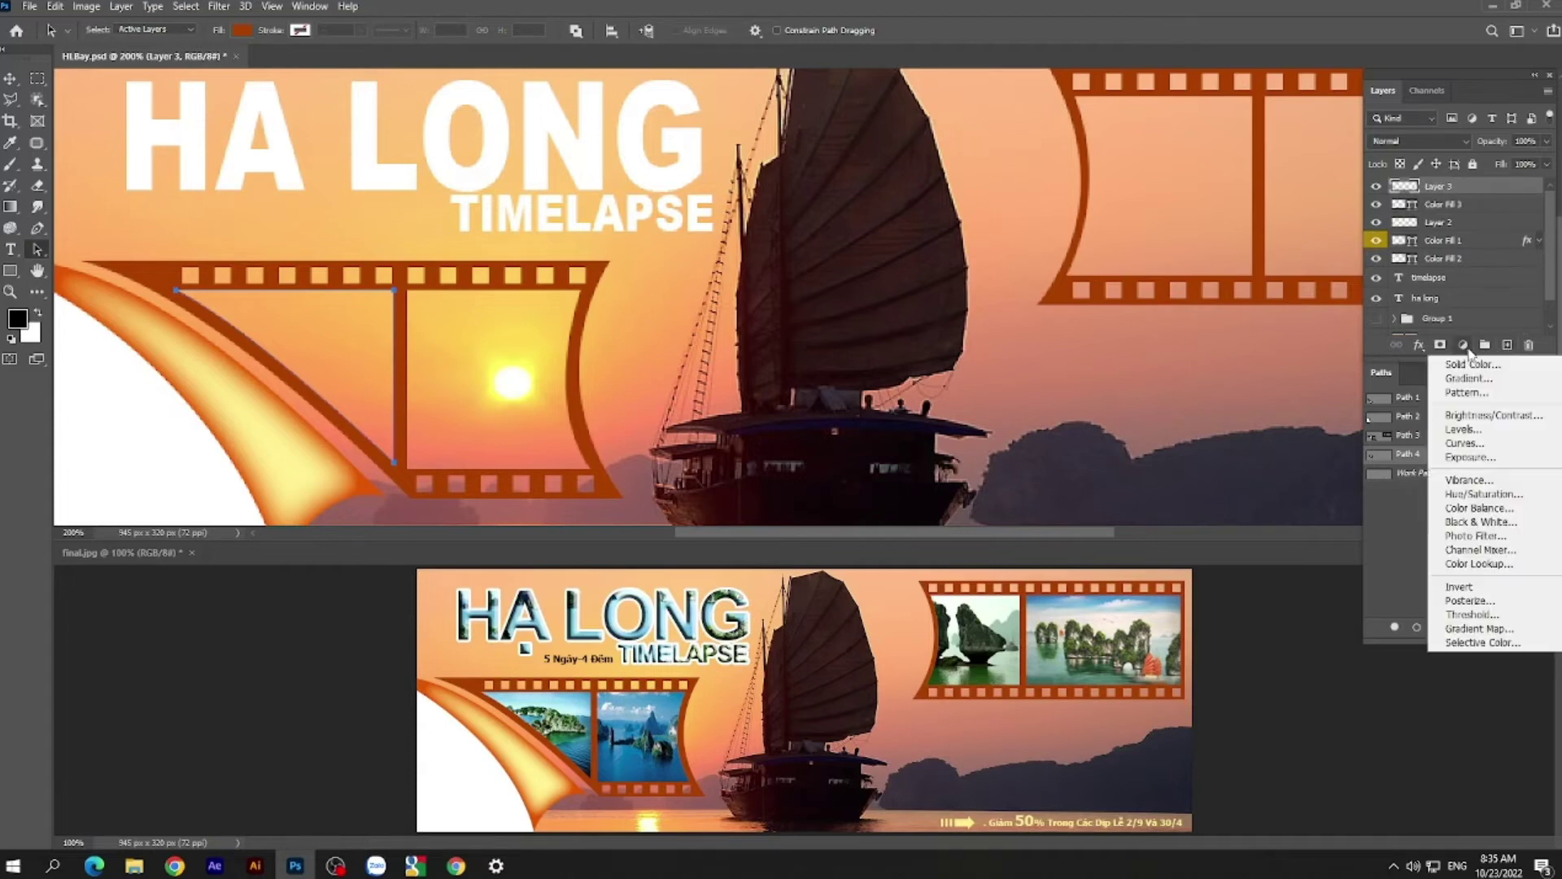
left_click(1464, 365)
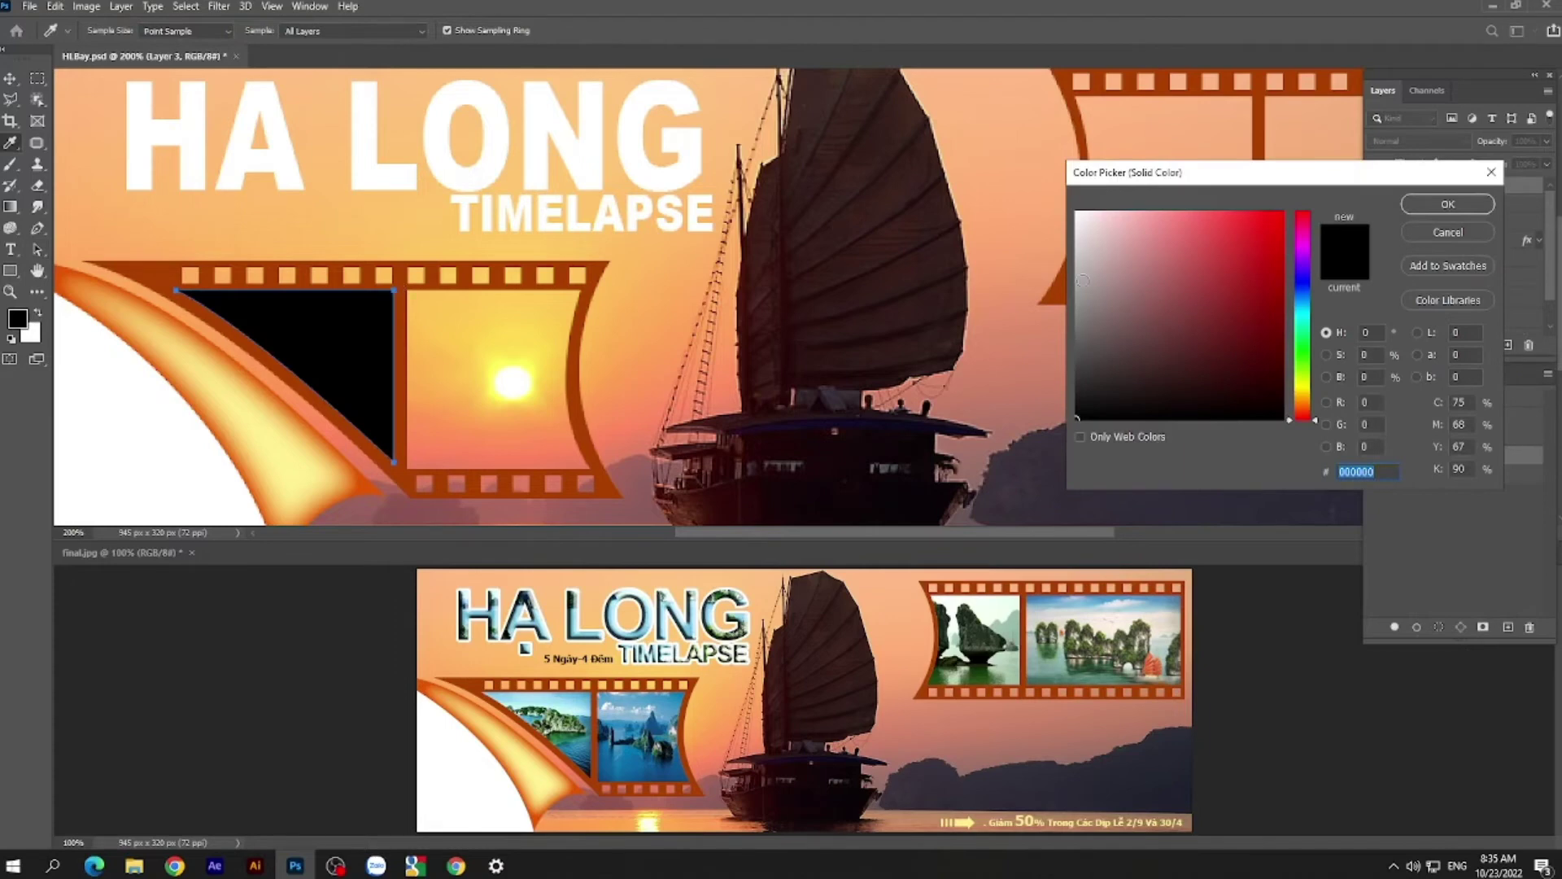
left_click(1305, 342)
left_click(1277, 220)
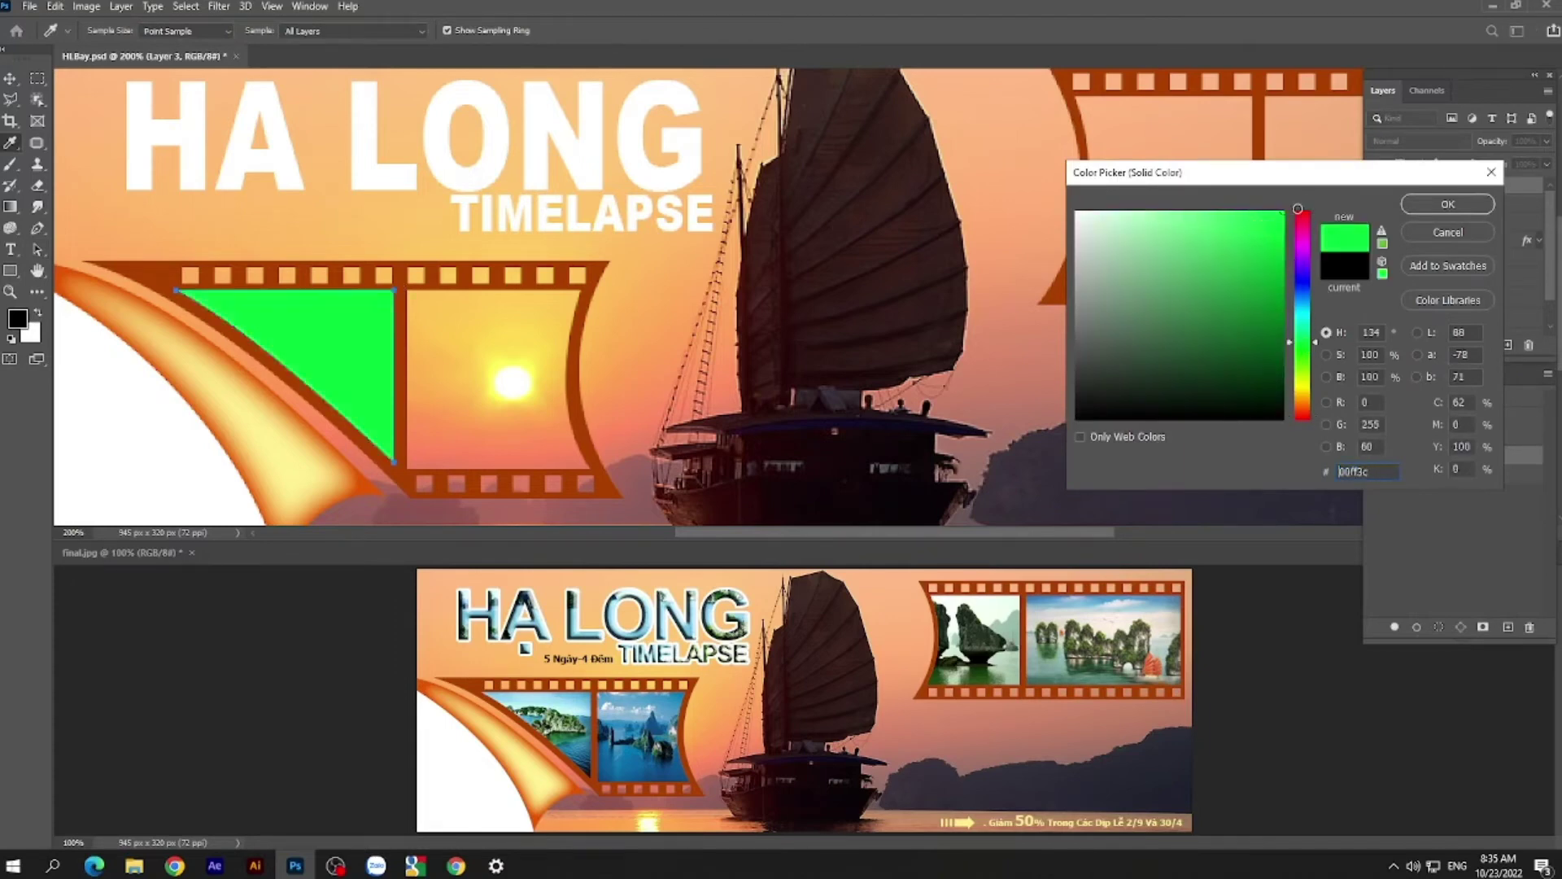
left_click(1436, 205)
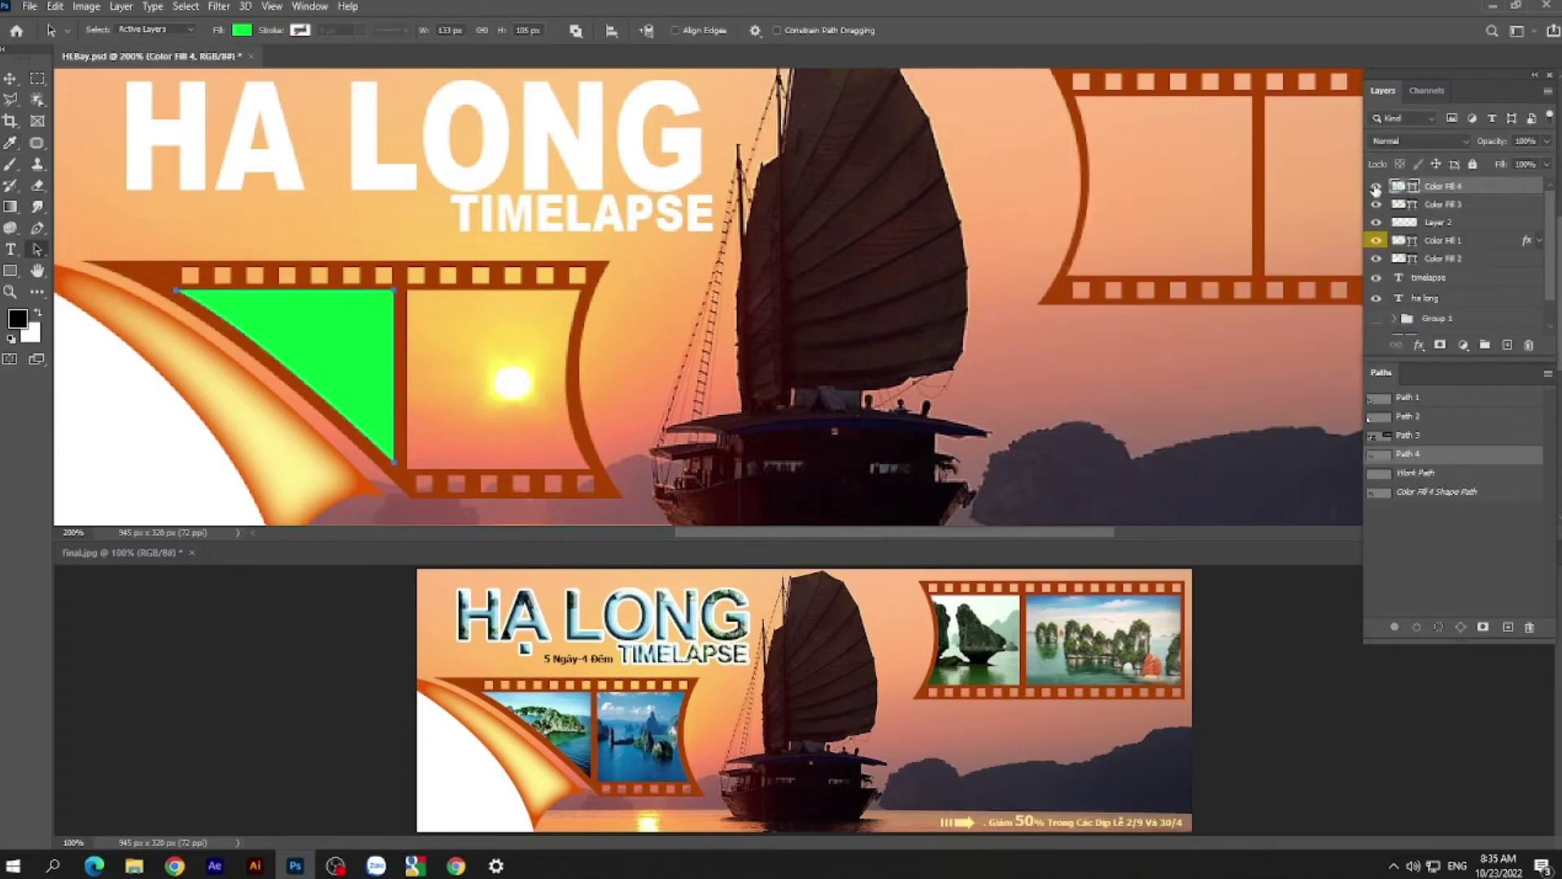
right_click(1376, 189)
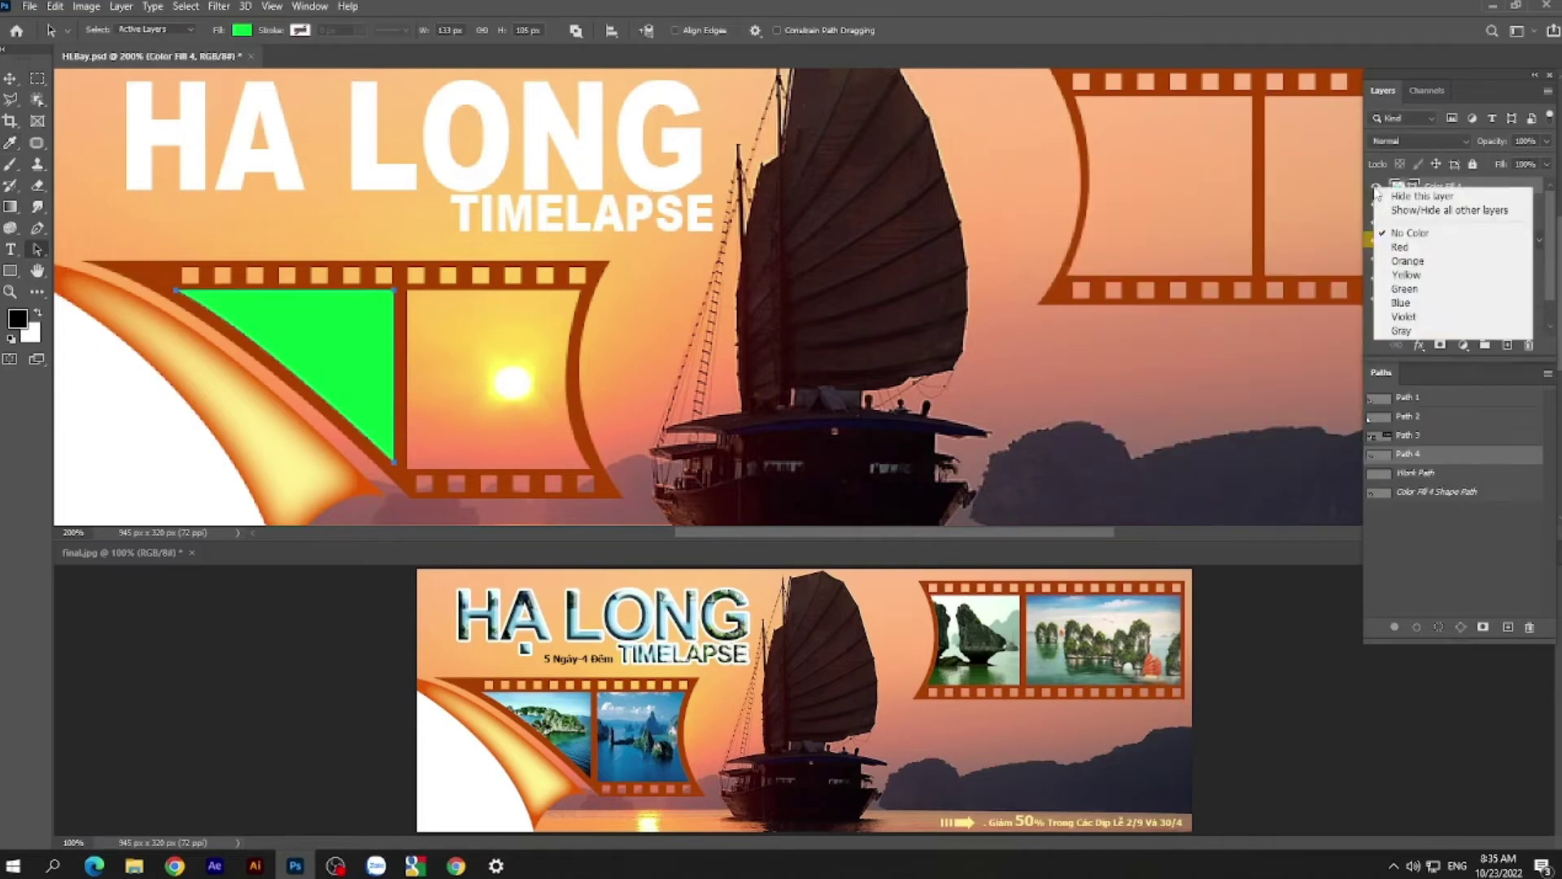
left_click(1403, 289)
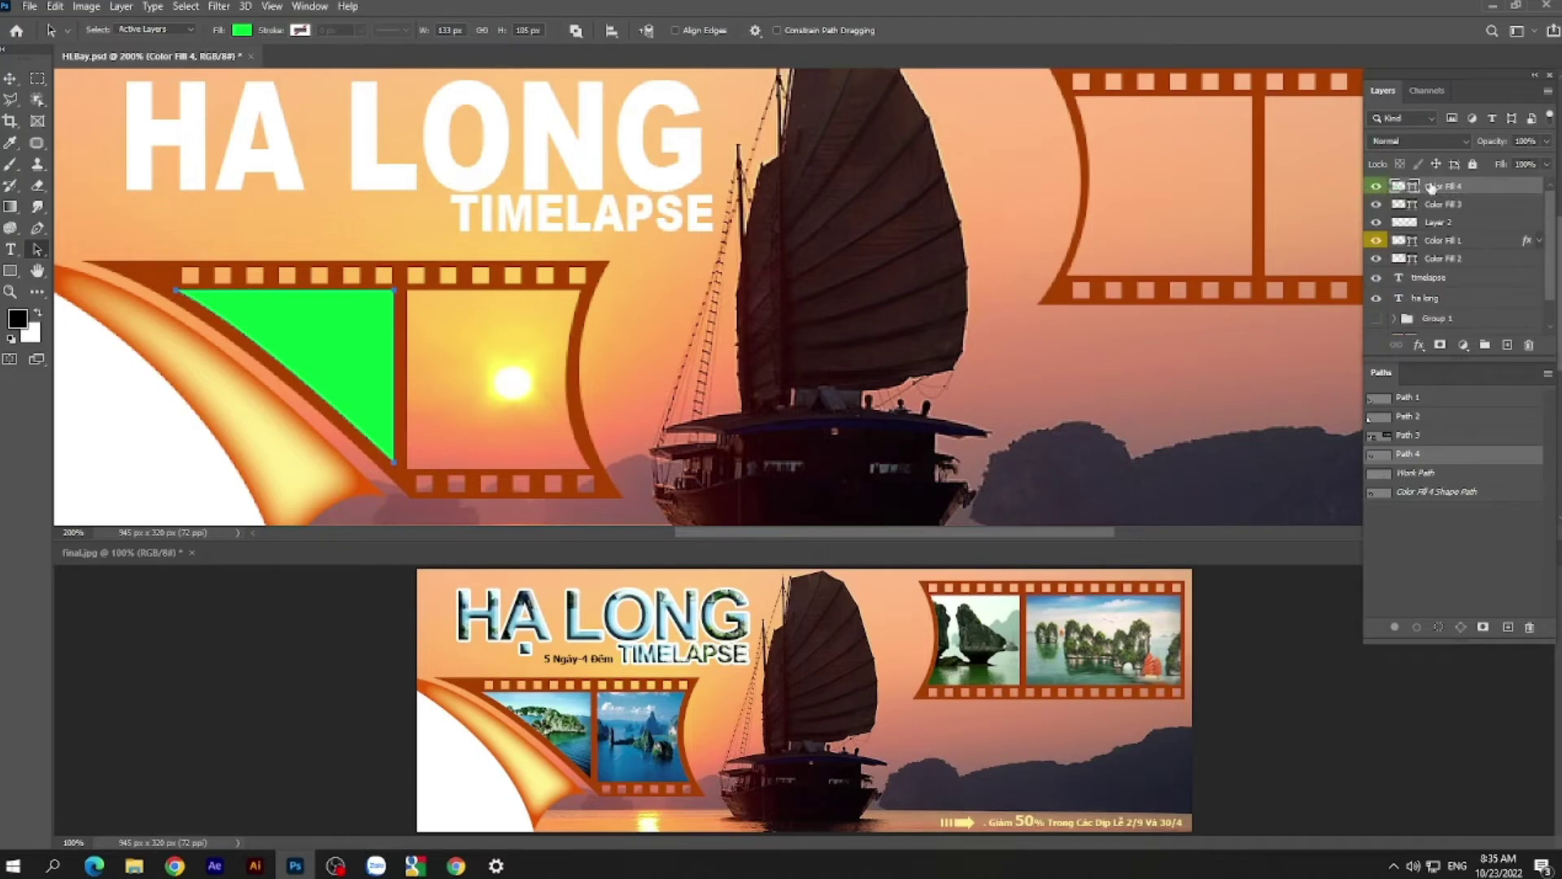
left_click(1431, 188)
- Copy the next frame outline from Path 3 and add a new empty layer
left_click(1436, 437)
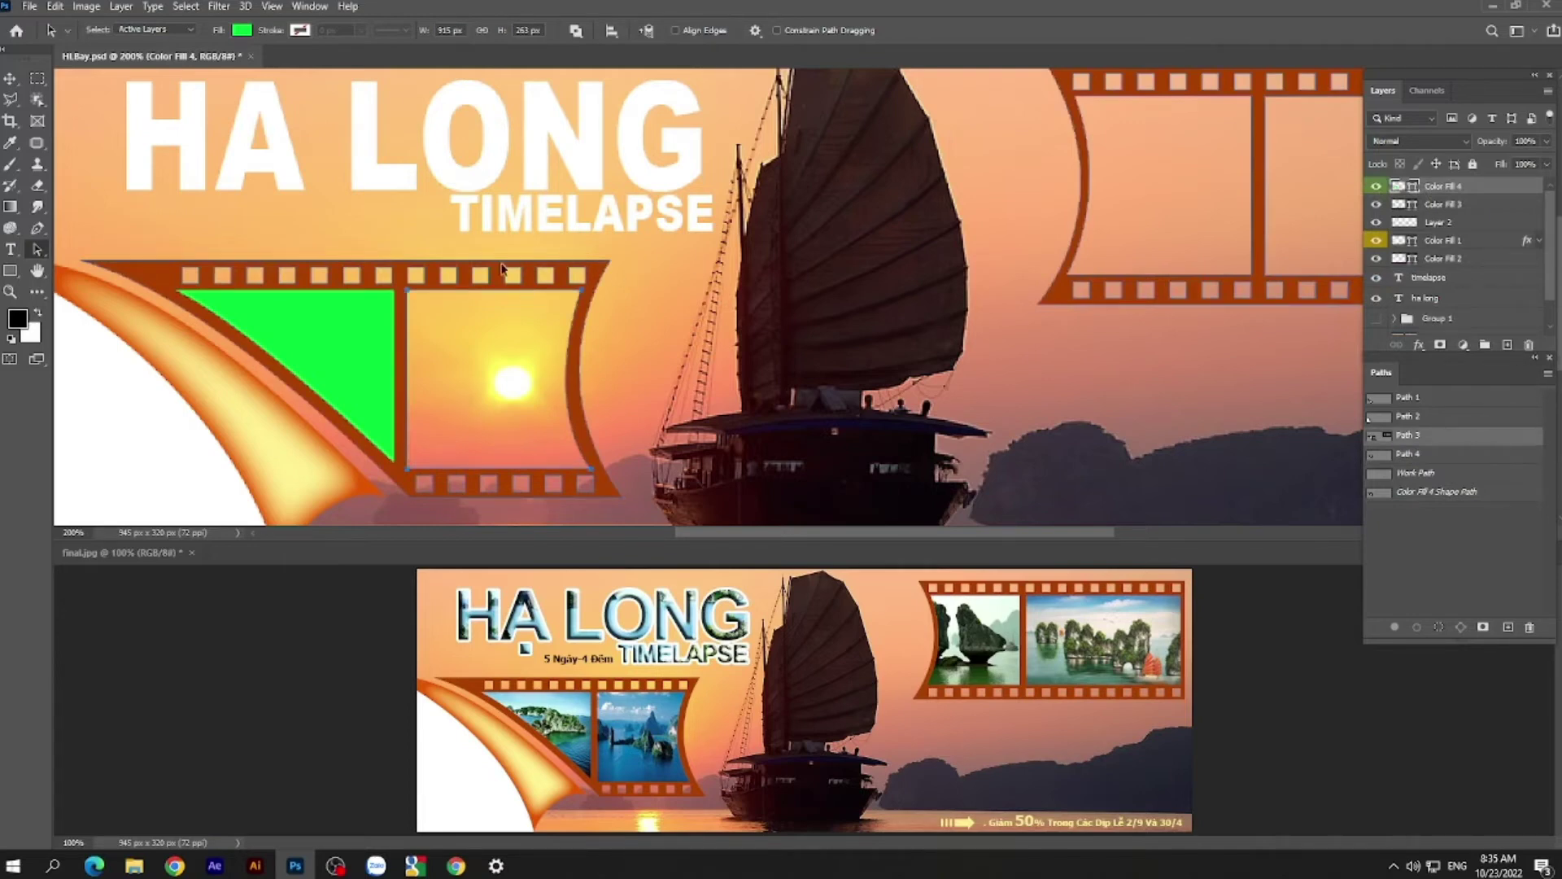
left_click(55, 6)
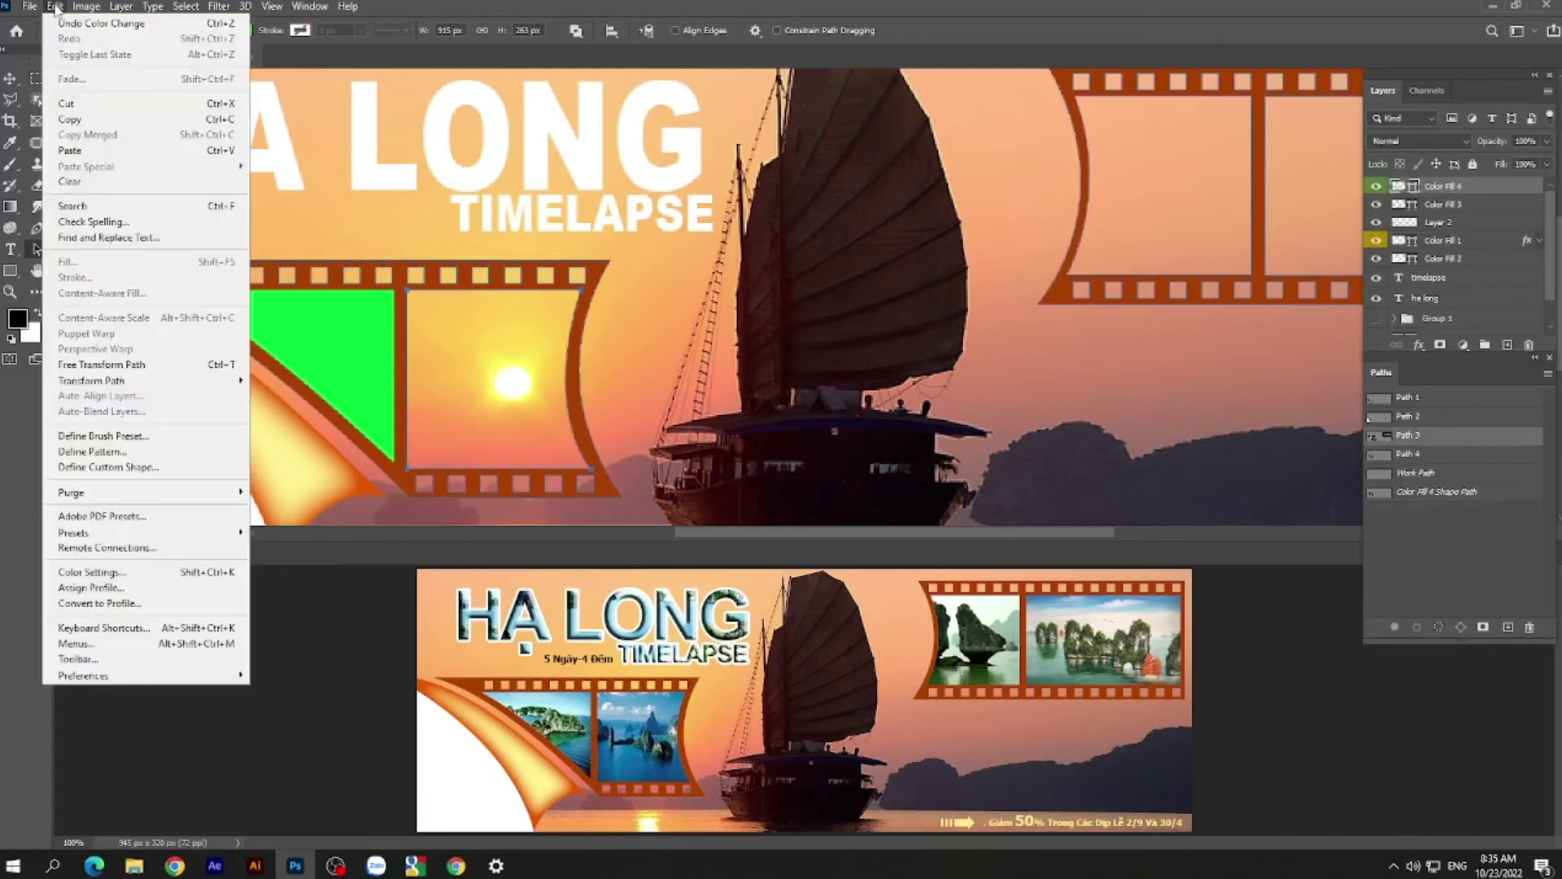
left_click(70, 119)
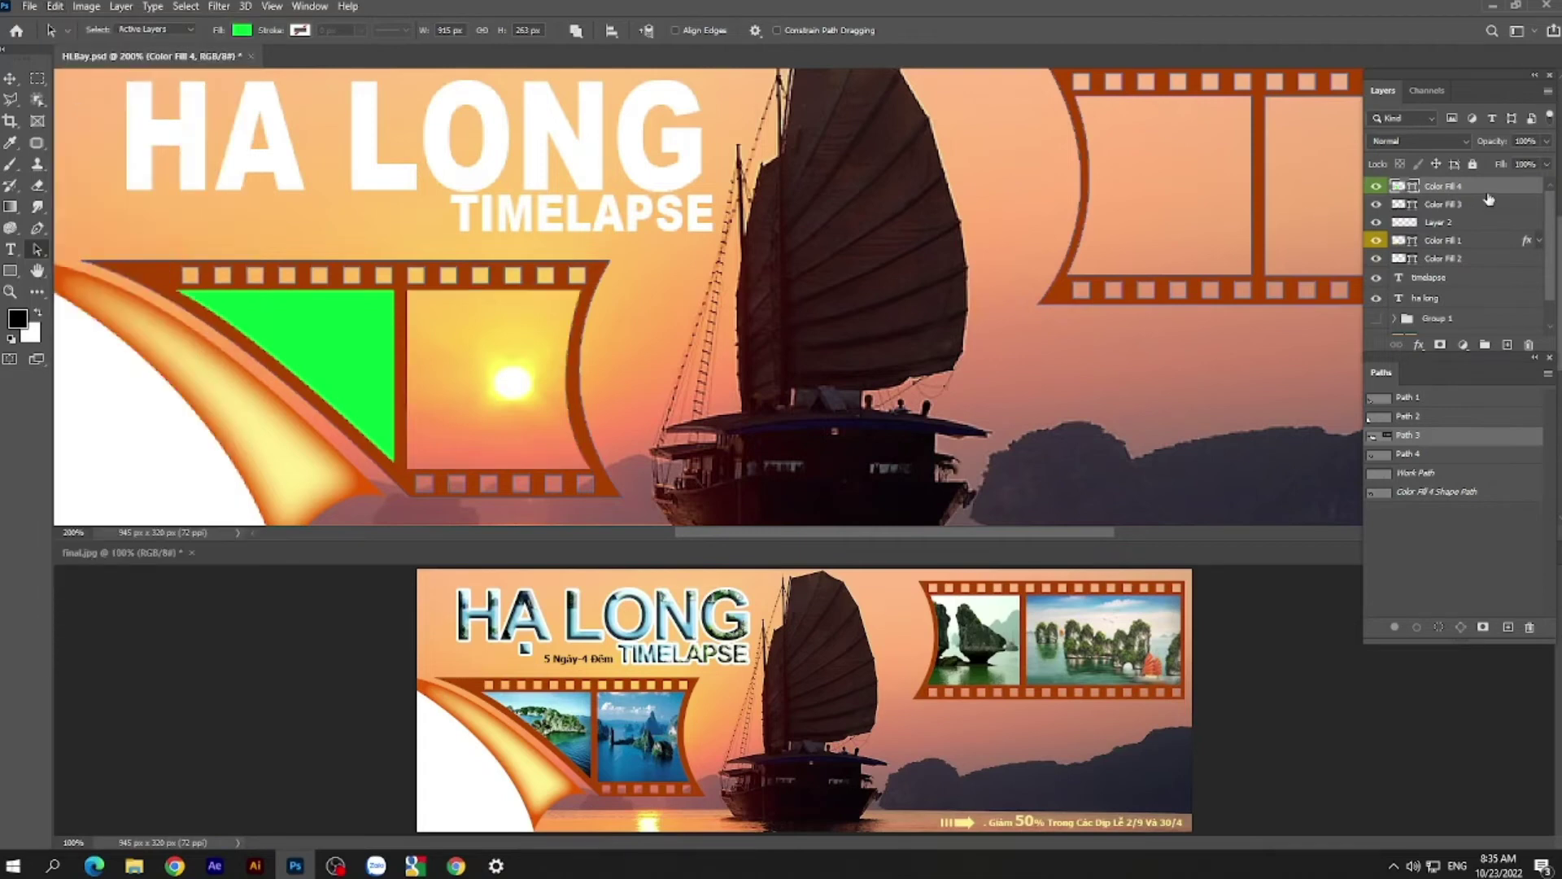
left_click(1507, 345)
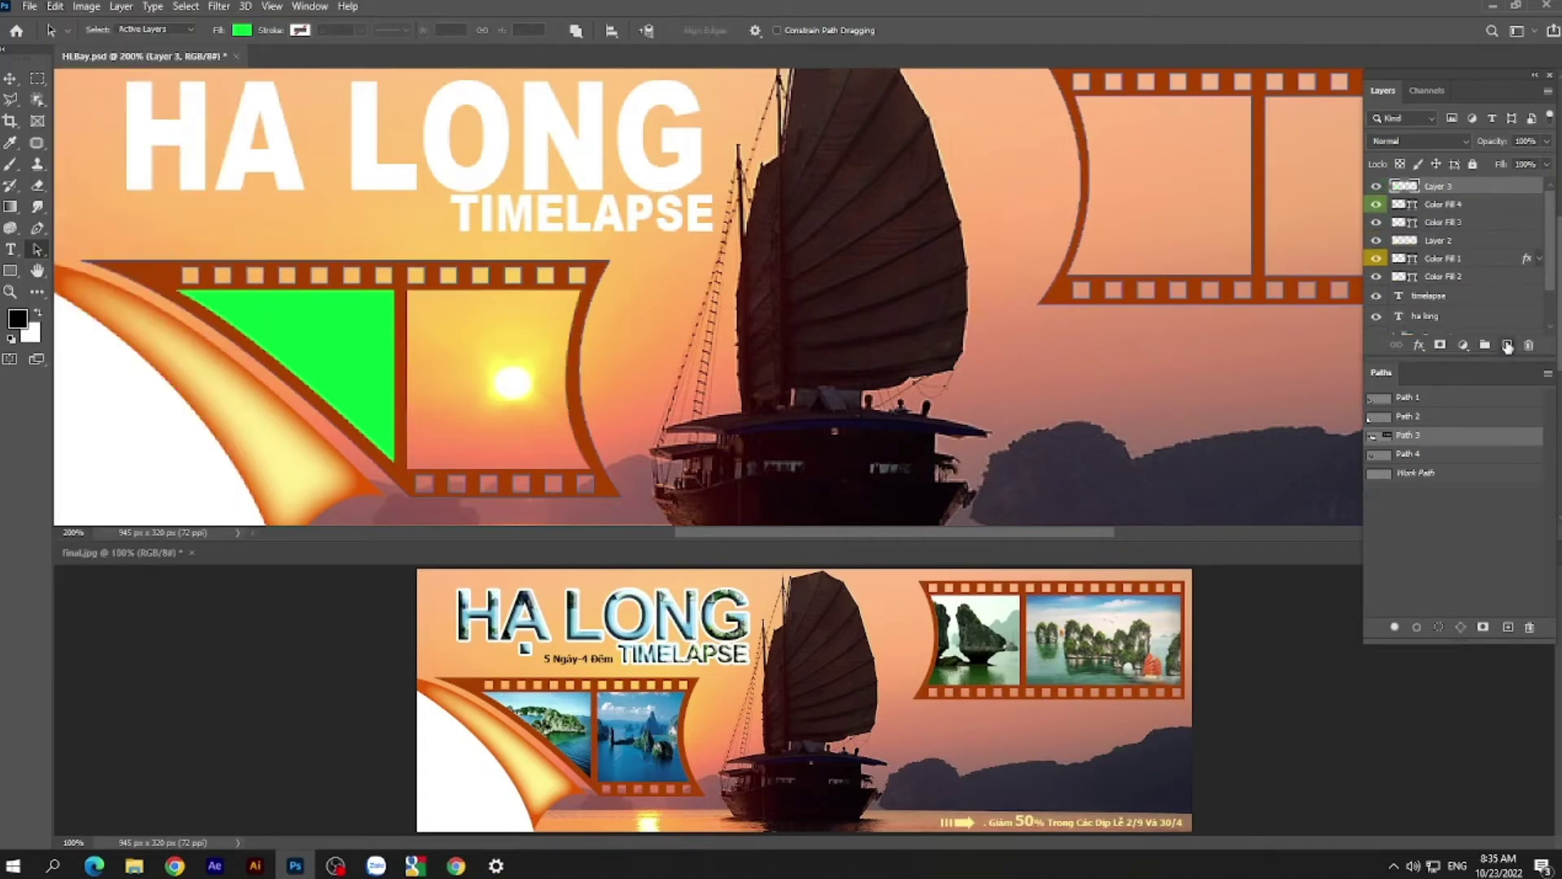
- Paste the copied second-frame outline into a new empty path
left_click(1458, 462)
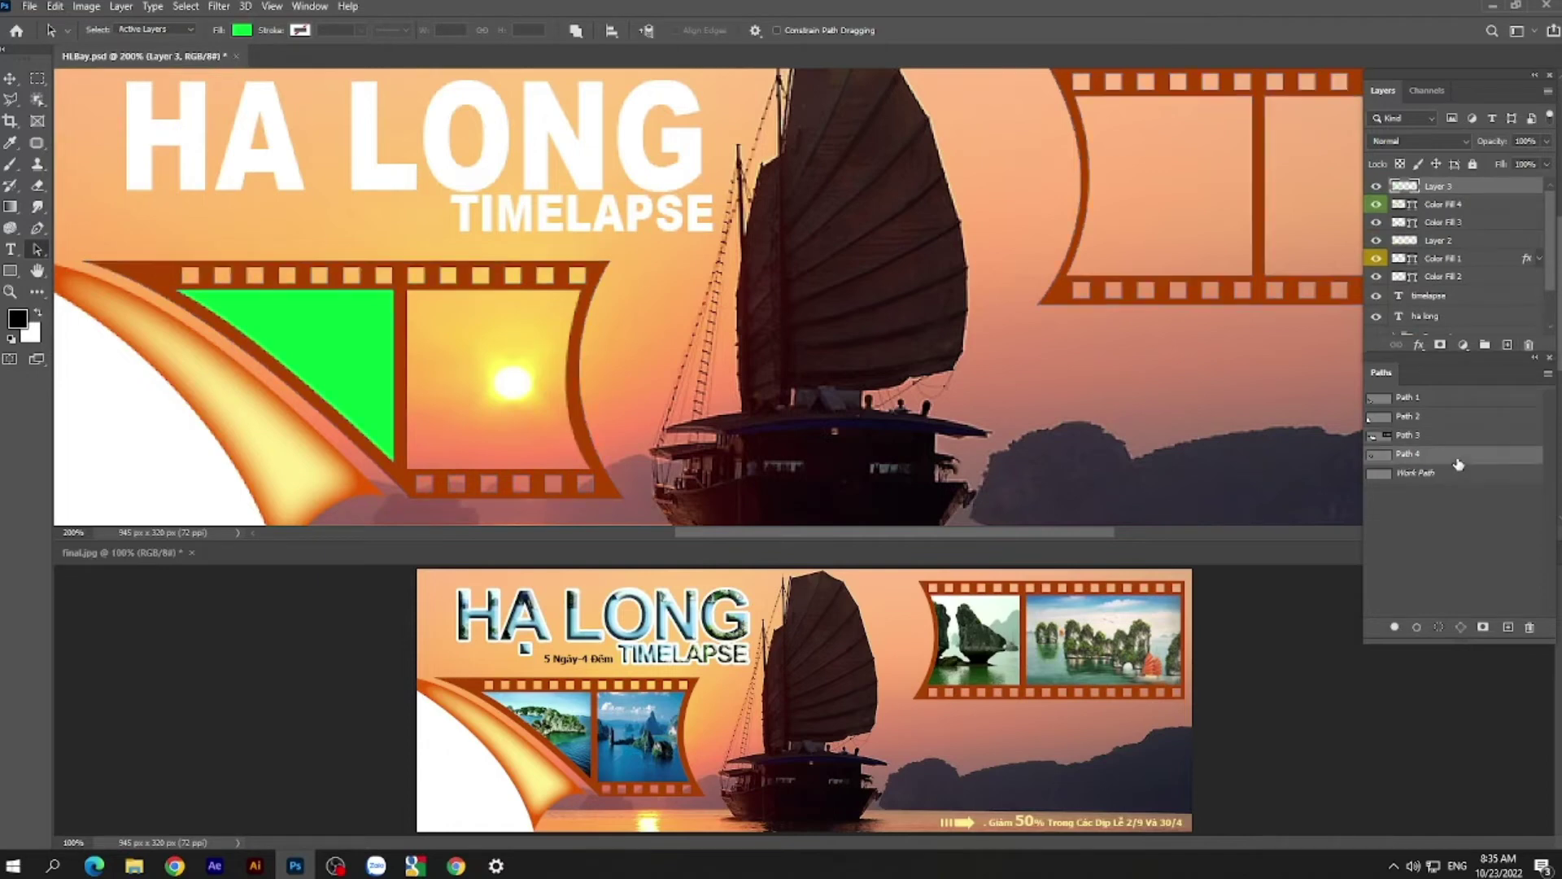
left_click(1508, 627)
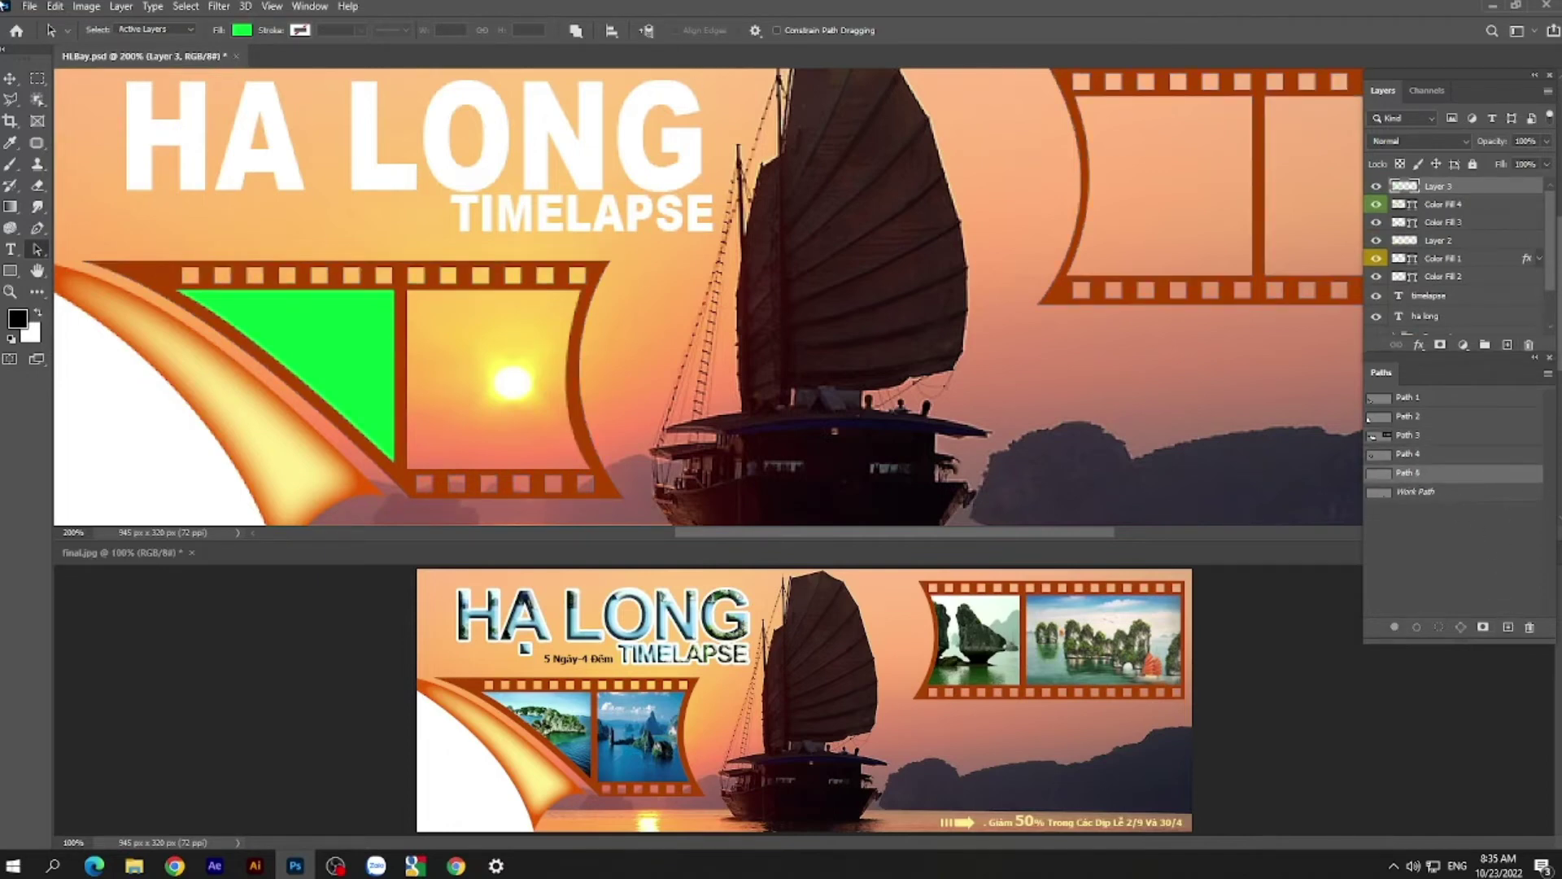
left_click(54, 7)
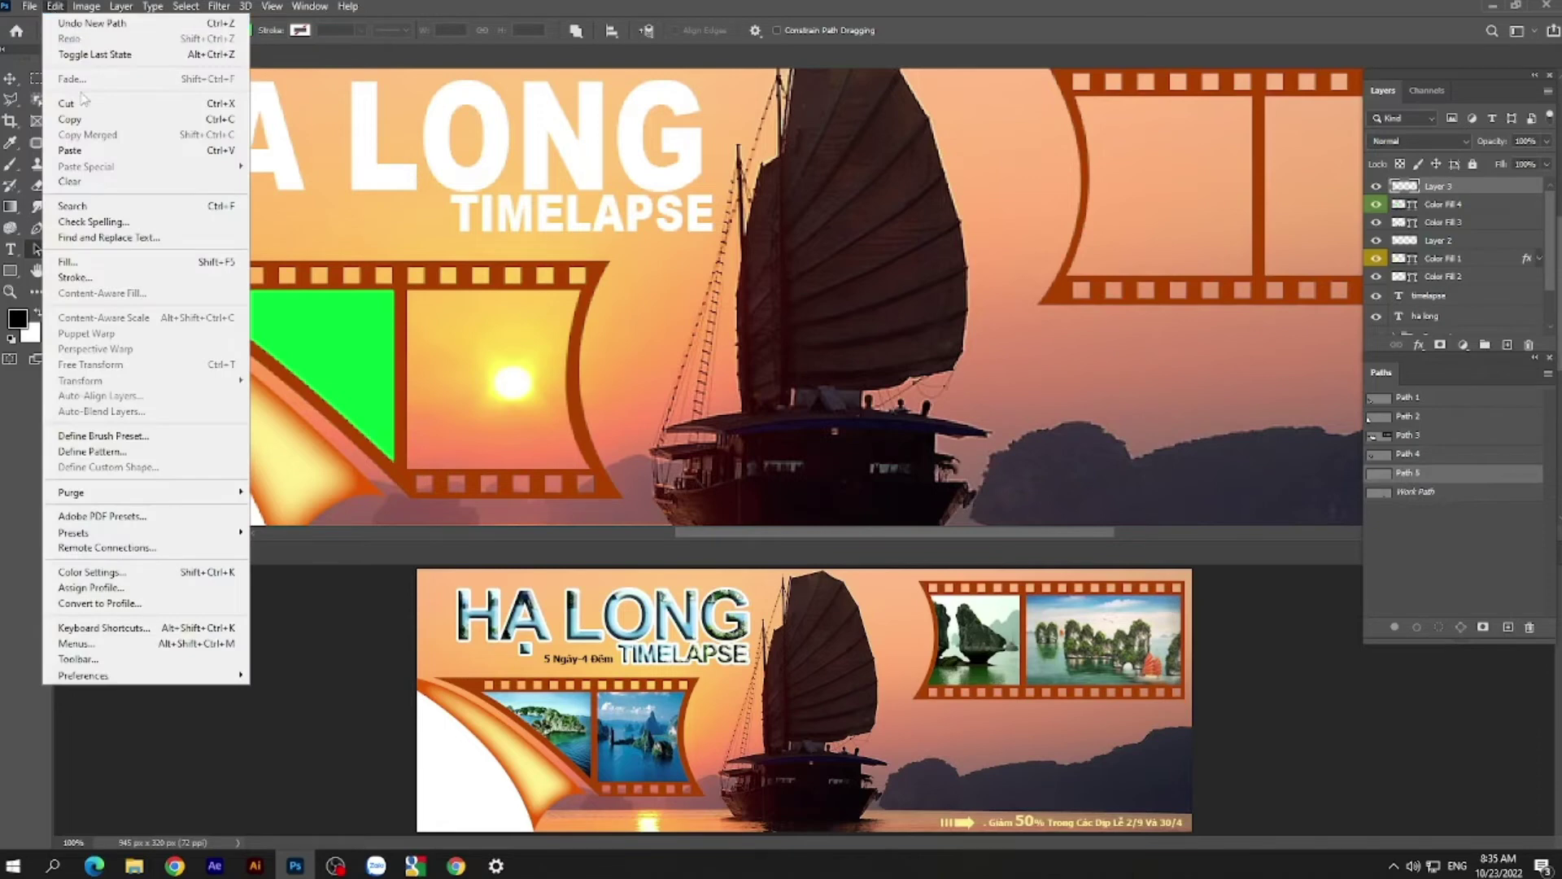
left_click(81, 146)
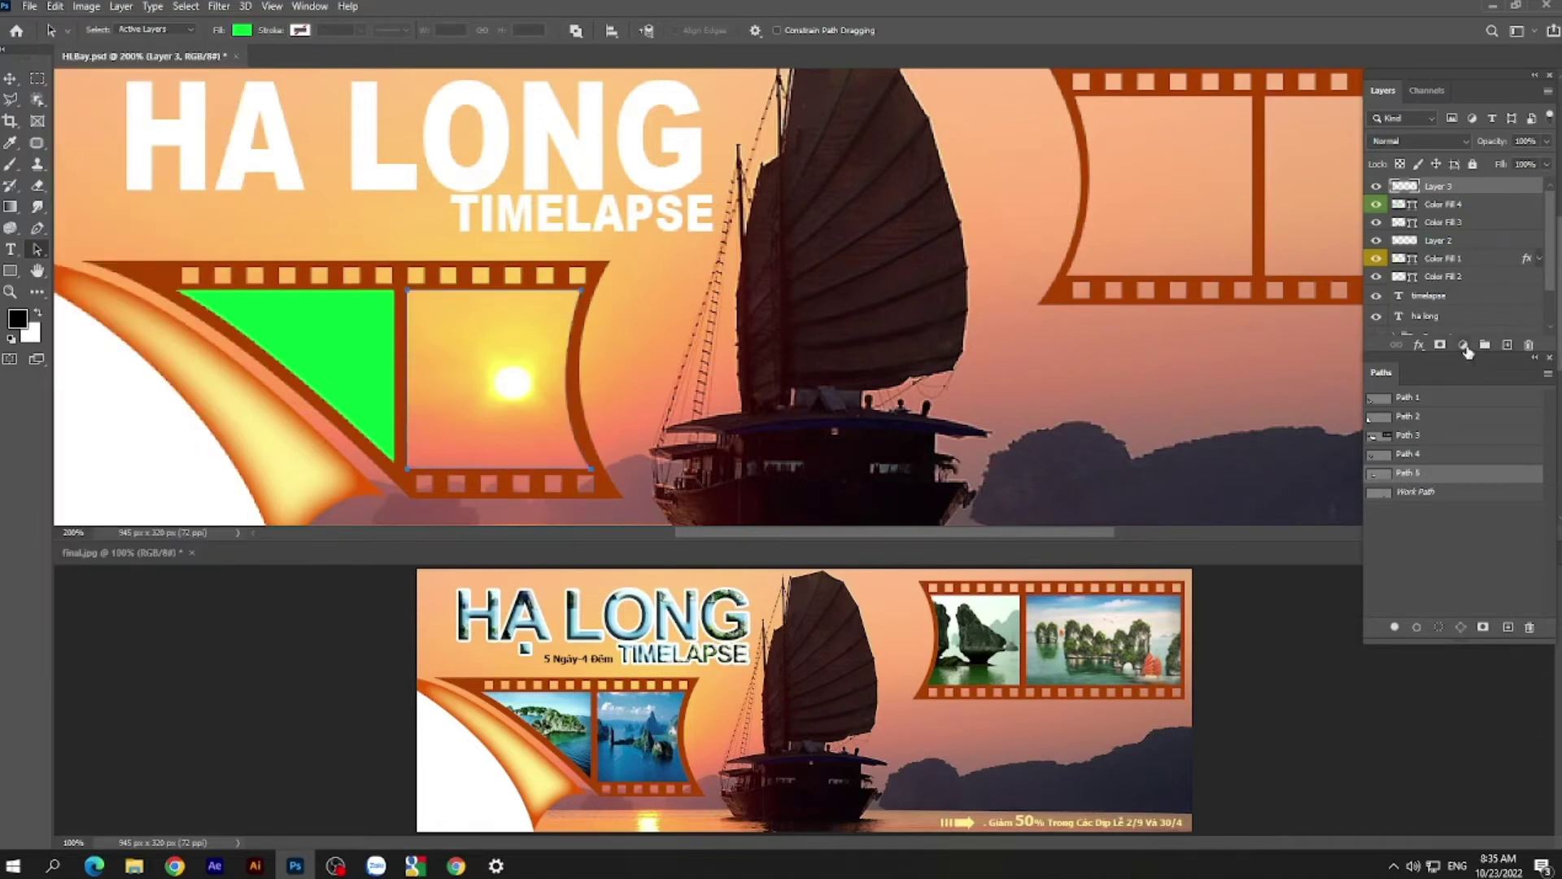
- Fill the second frame with a magenta Color Fill 5 layer and tag it violet
left_click(1464, 345)
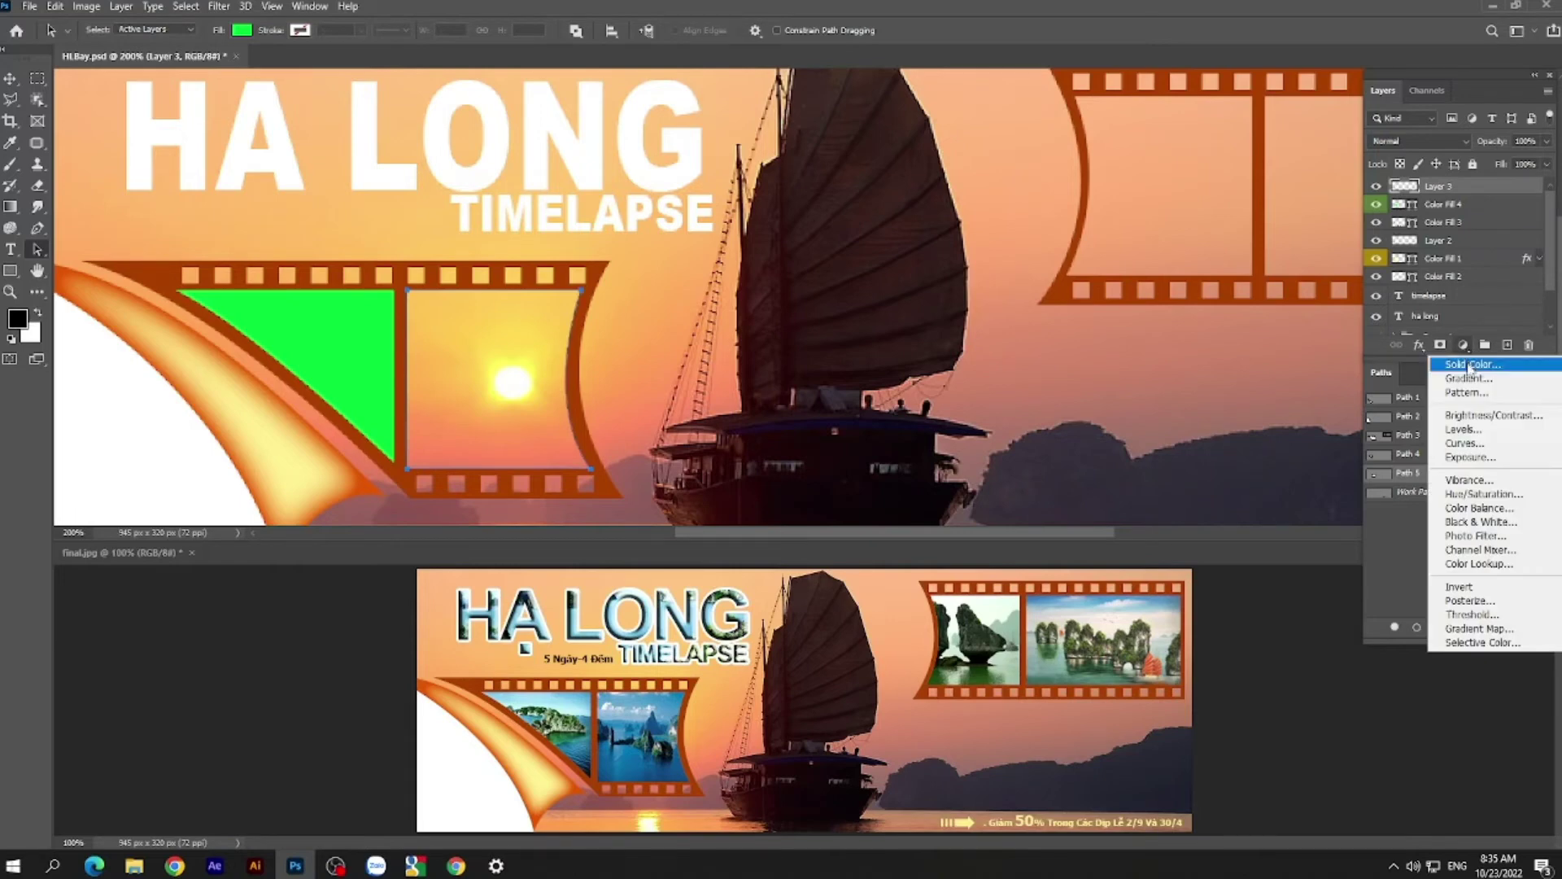
left_click(1469, 364)
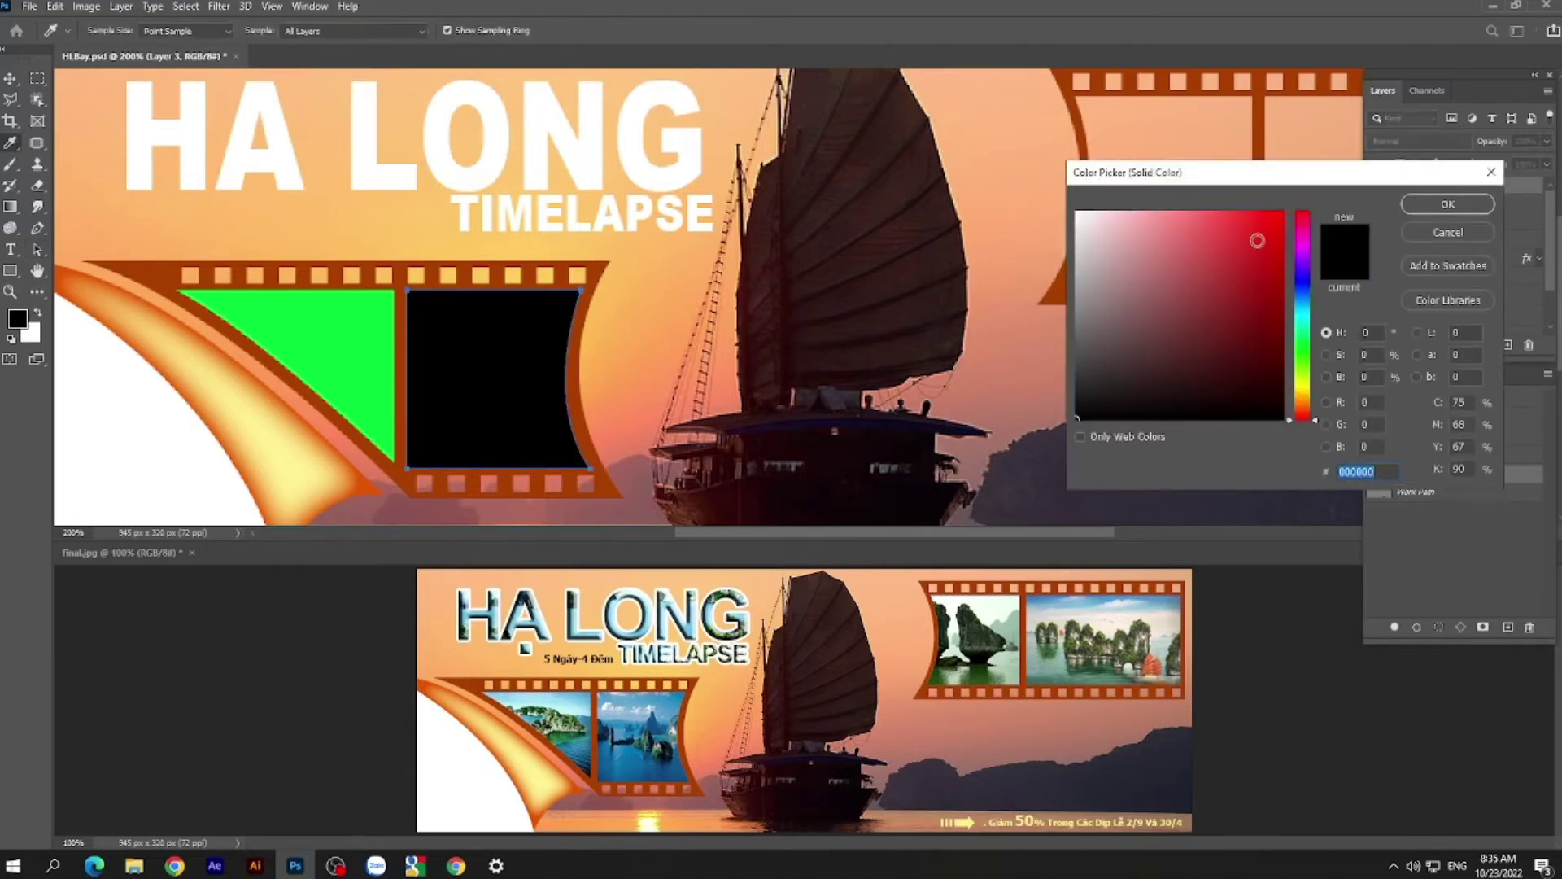
left_click(1302, 246)
left_click(1283, 213)
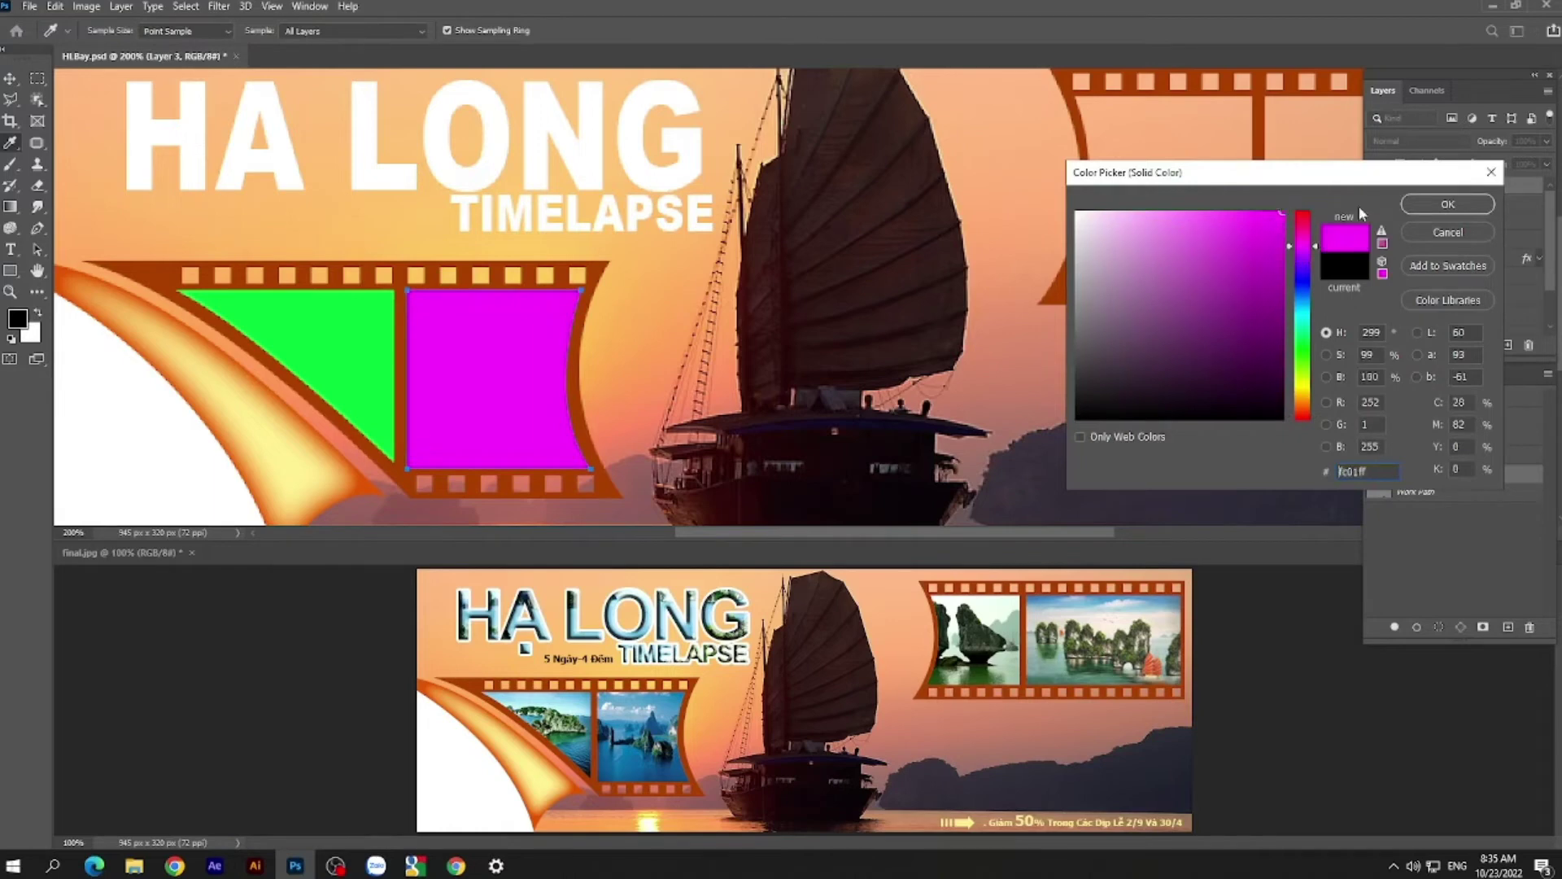
left_click(1418, 201)
key("a")
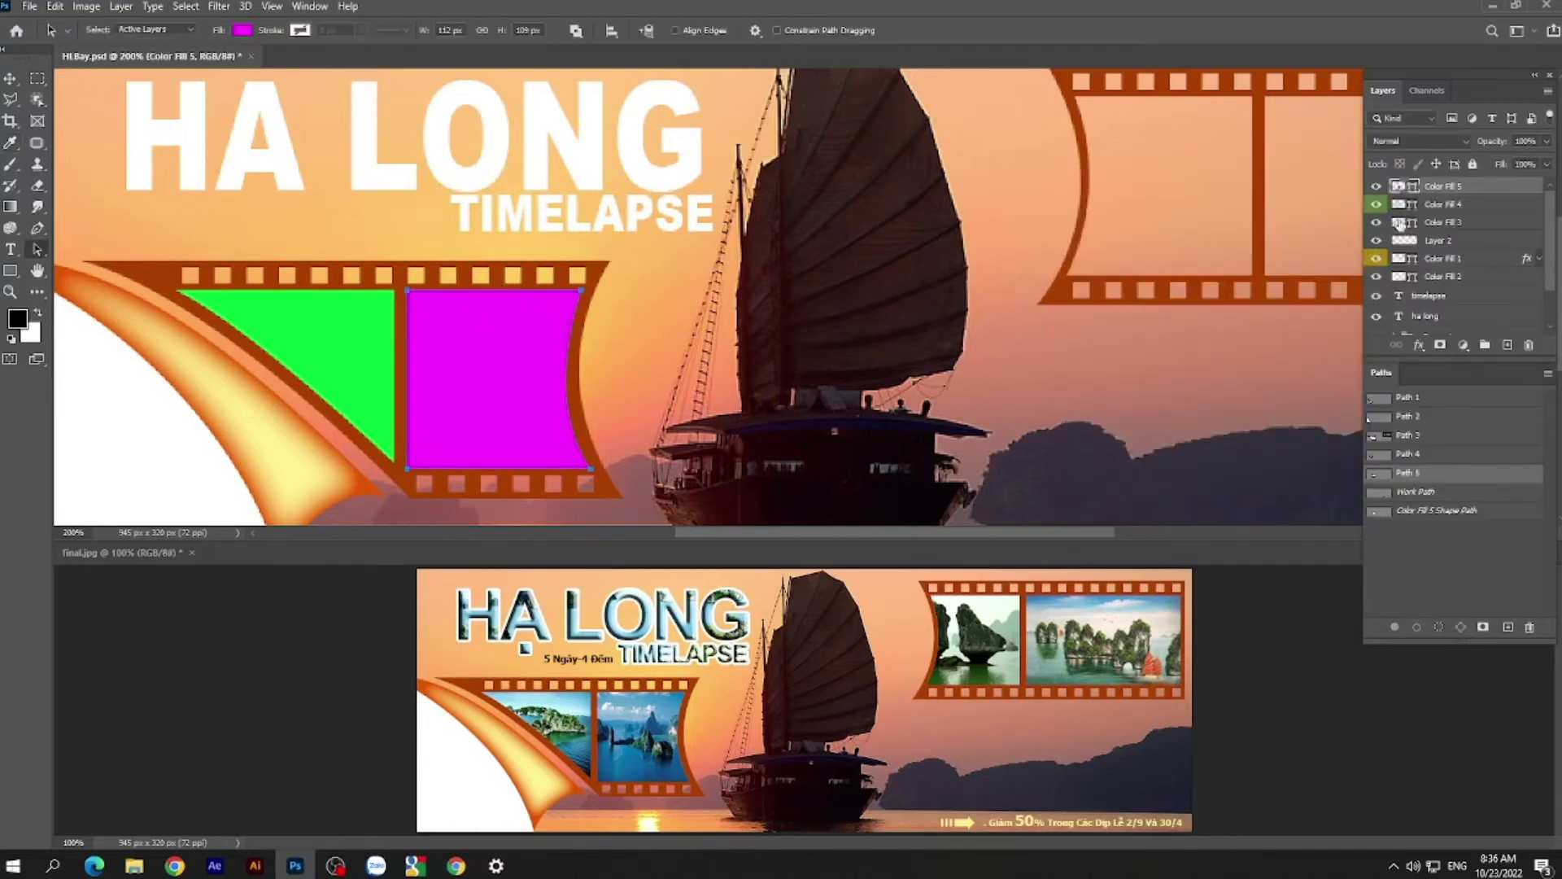
right_click(1376, 188)
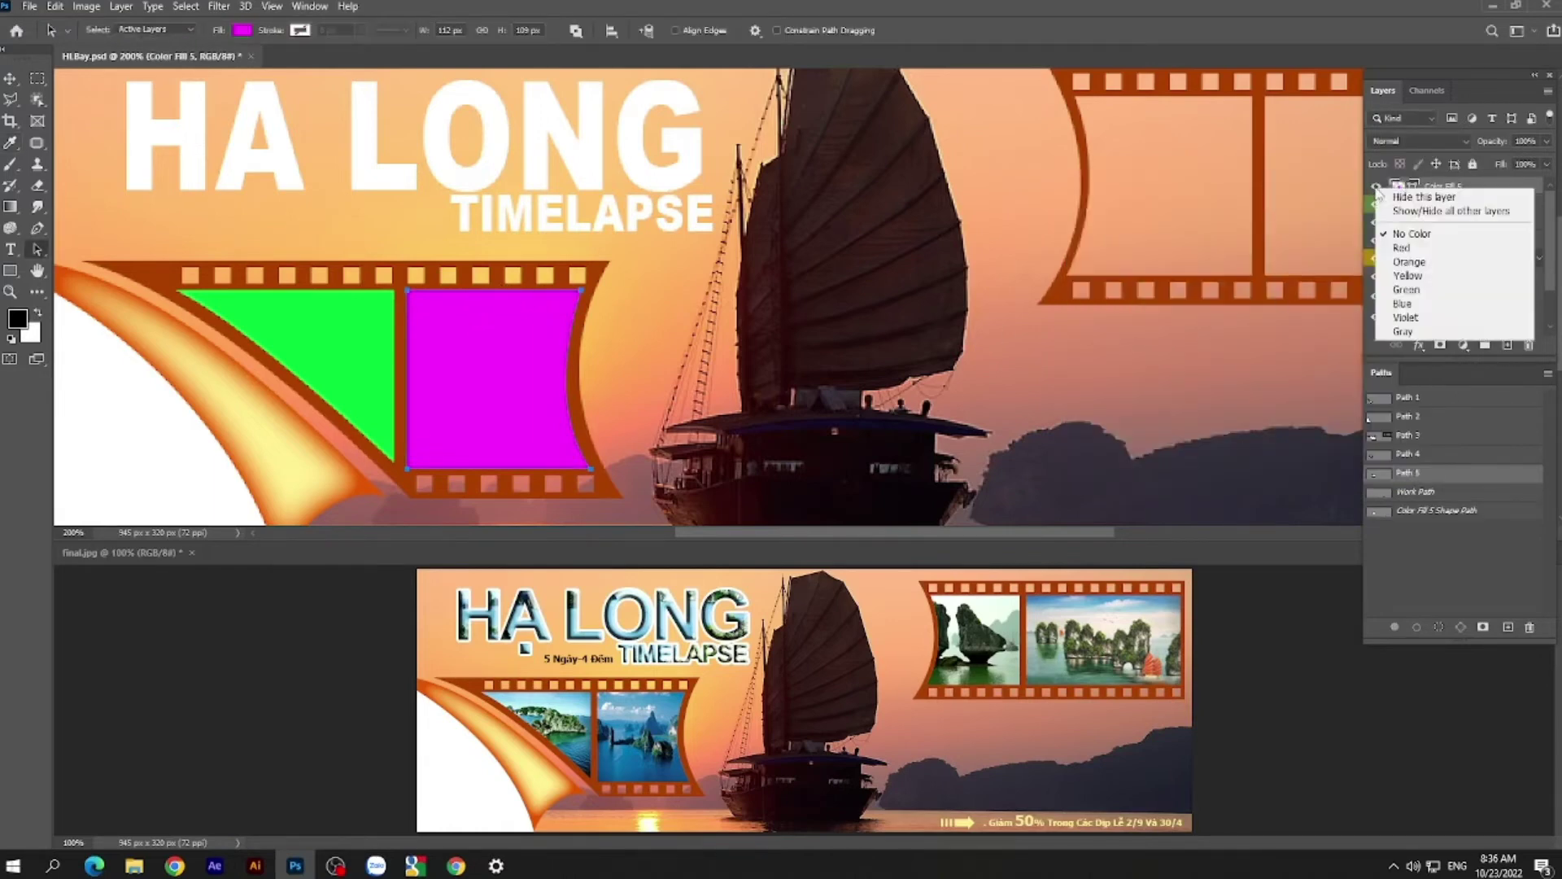
left_click(1380, 317)
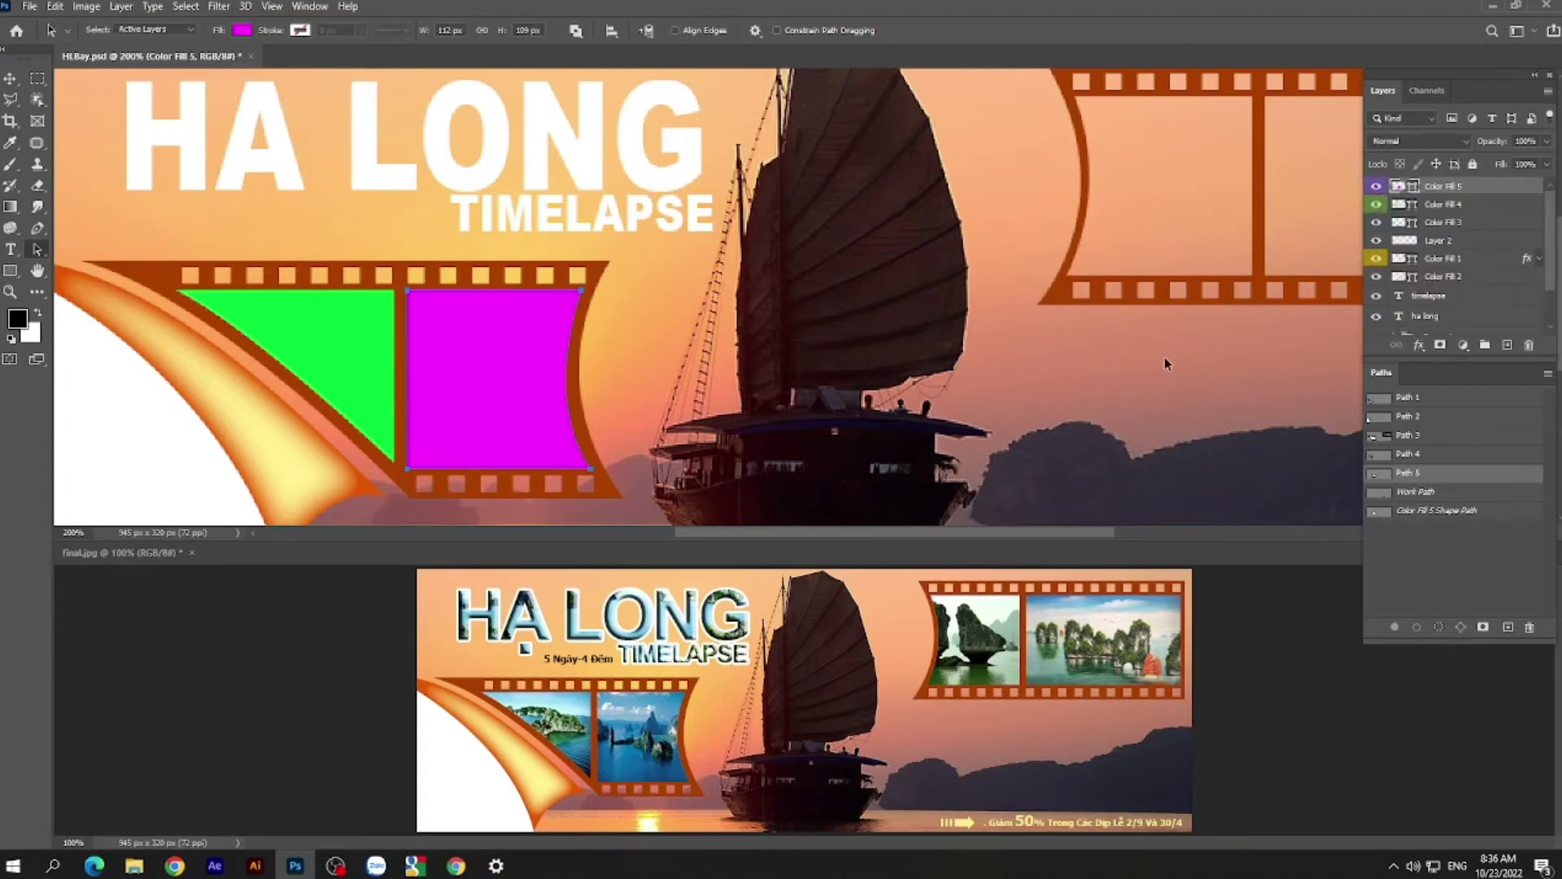
left_click(1185, 344)
left_click_drag(1185, 344, 1055, 369)
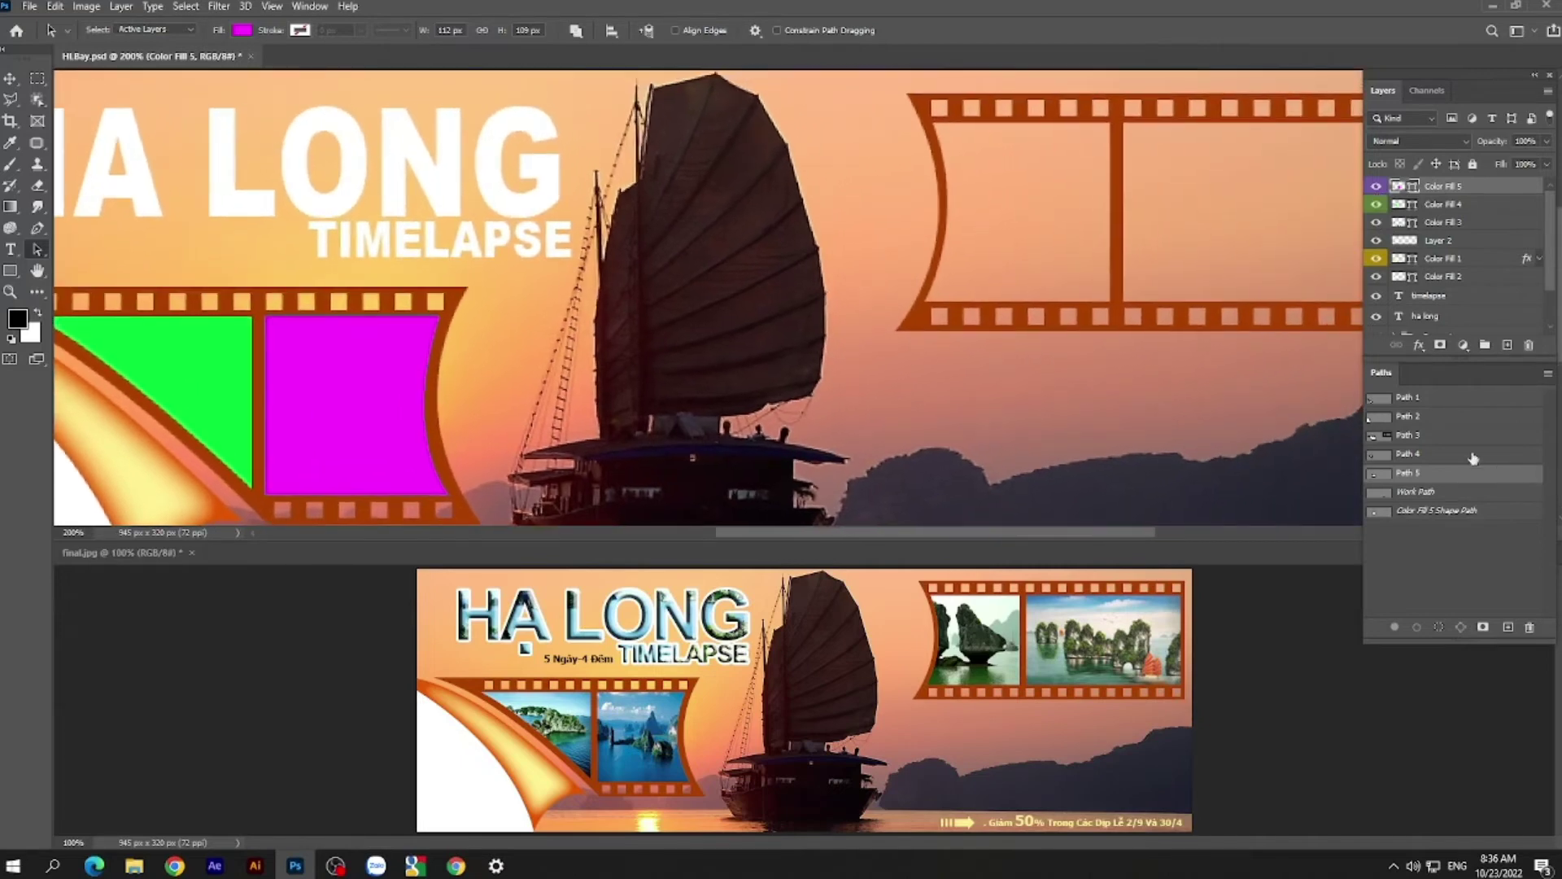
- Cut the right strip's first box outline from Path 3 into a new Path 6
left_click(1445, 437)
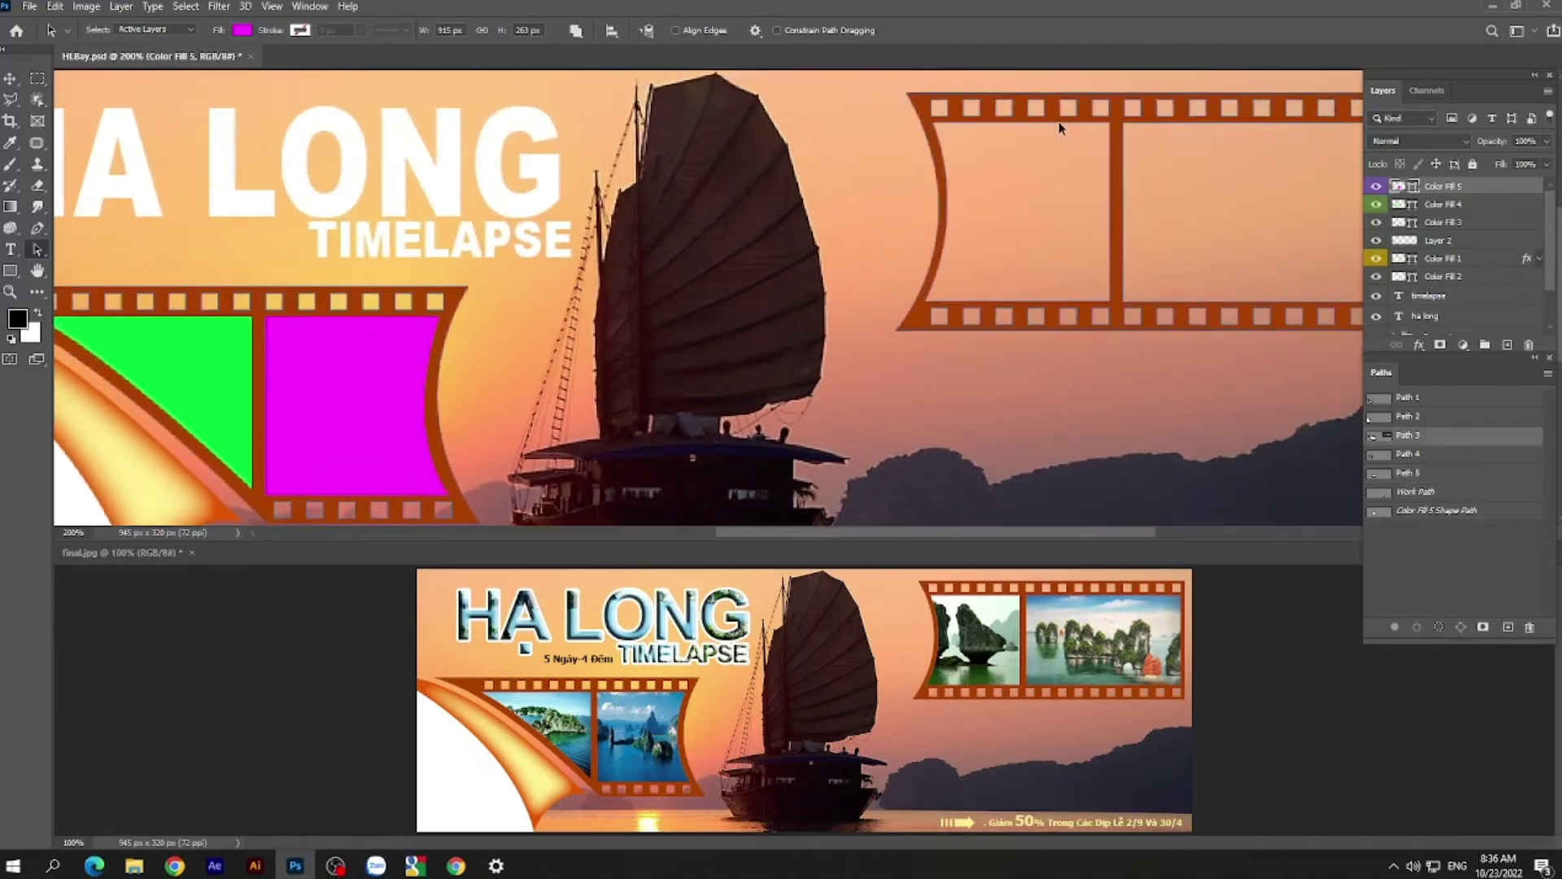
left_click(55, 7)
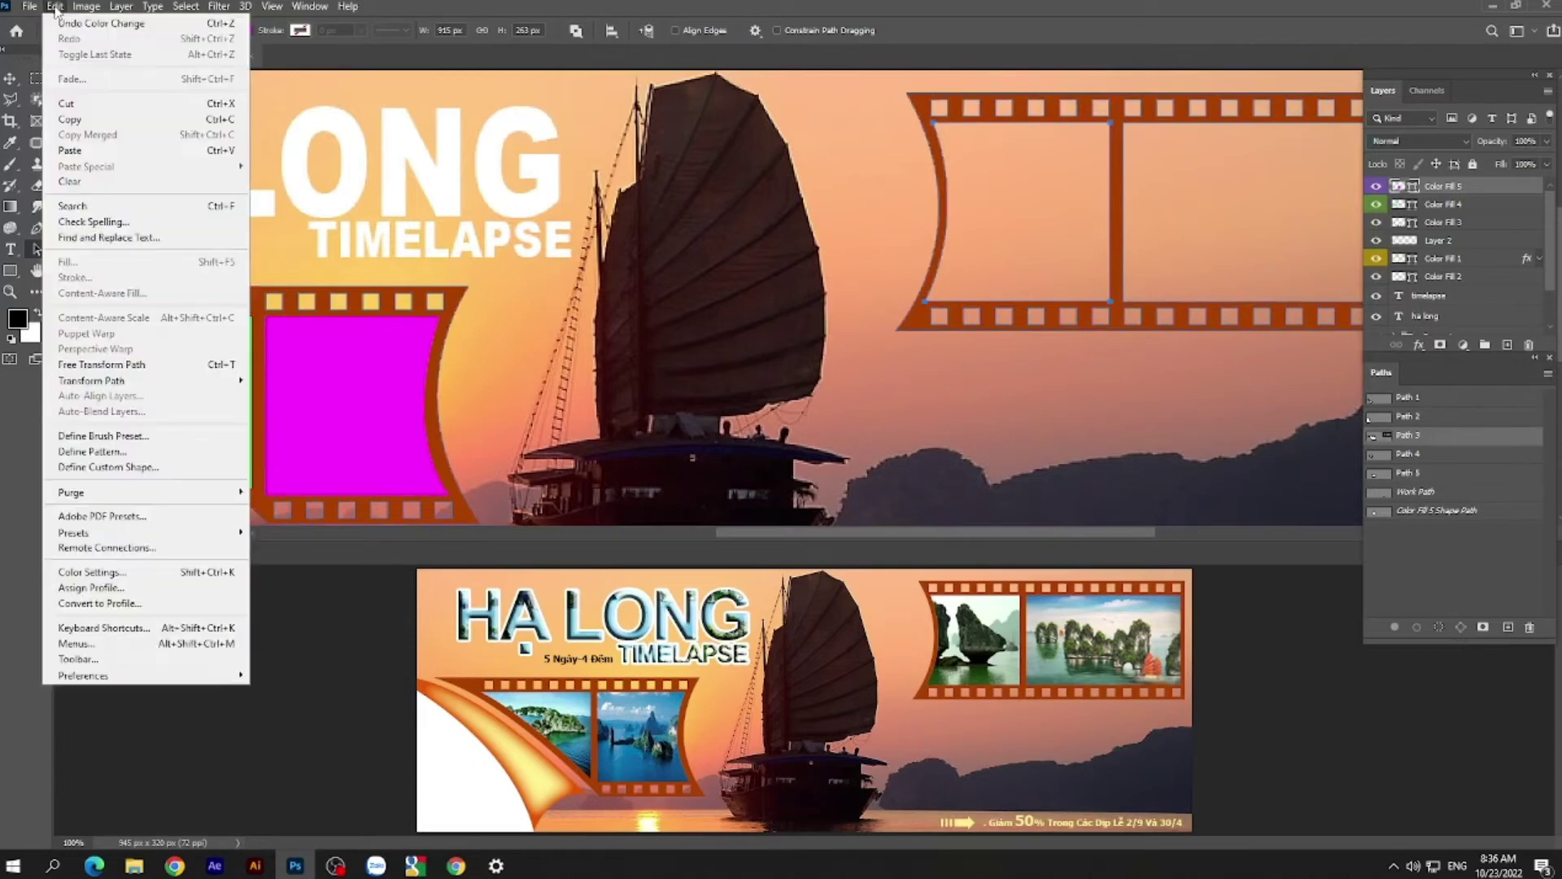
left_click(74, 104)
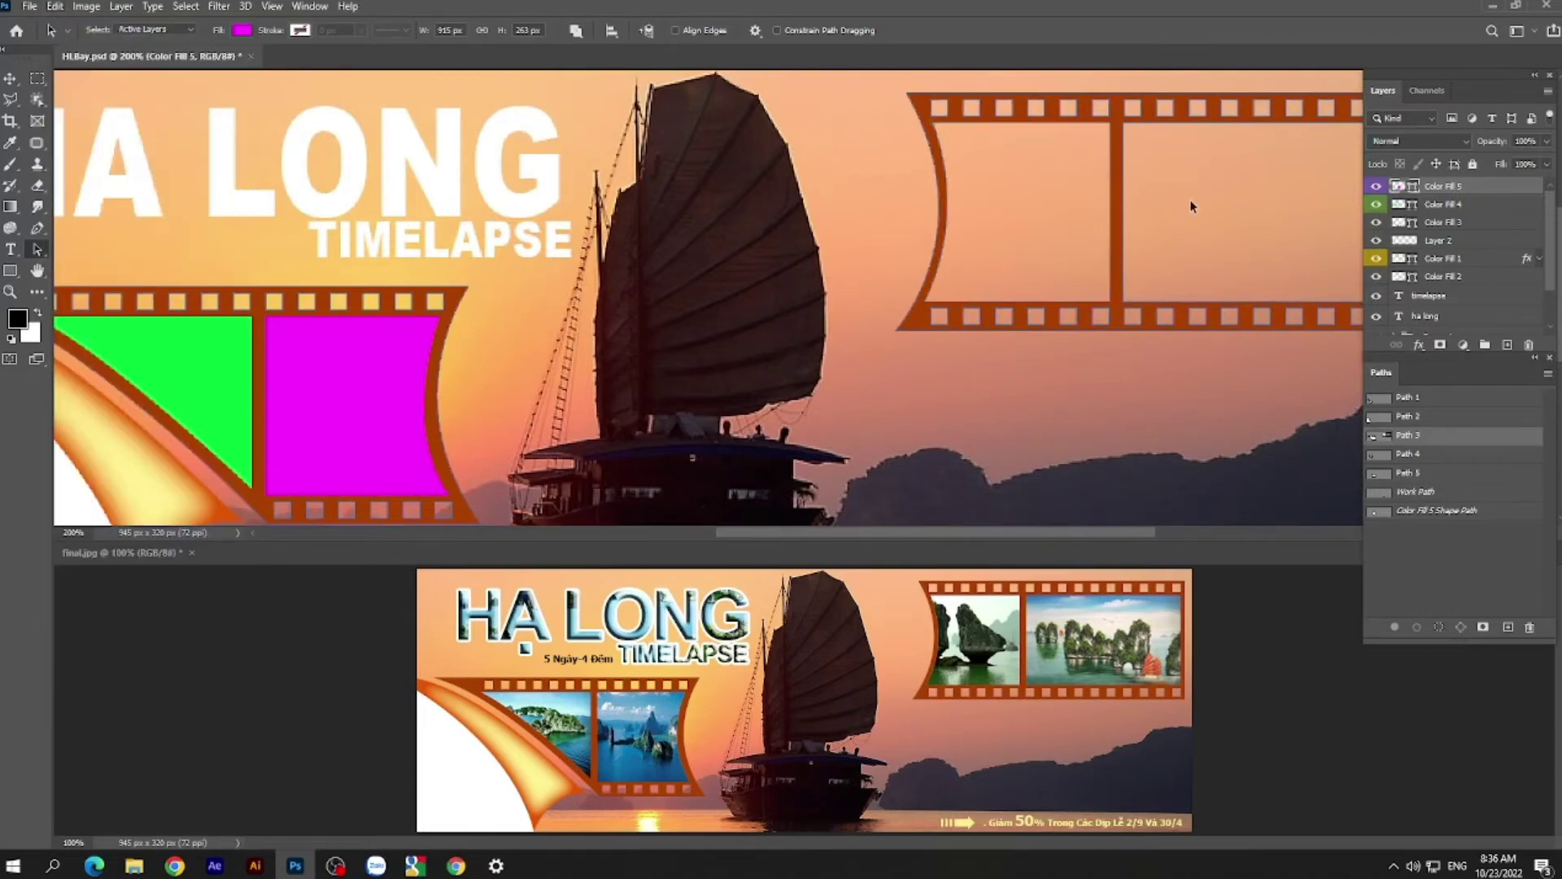
left_click(1507, 629)
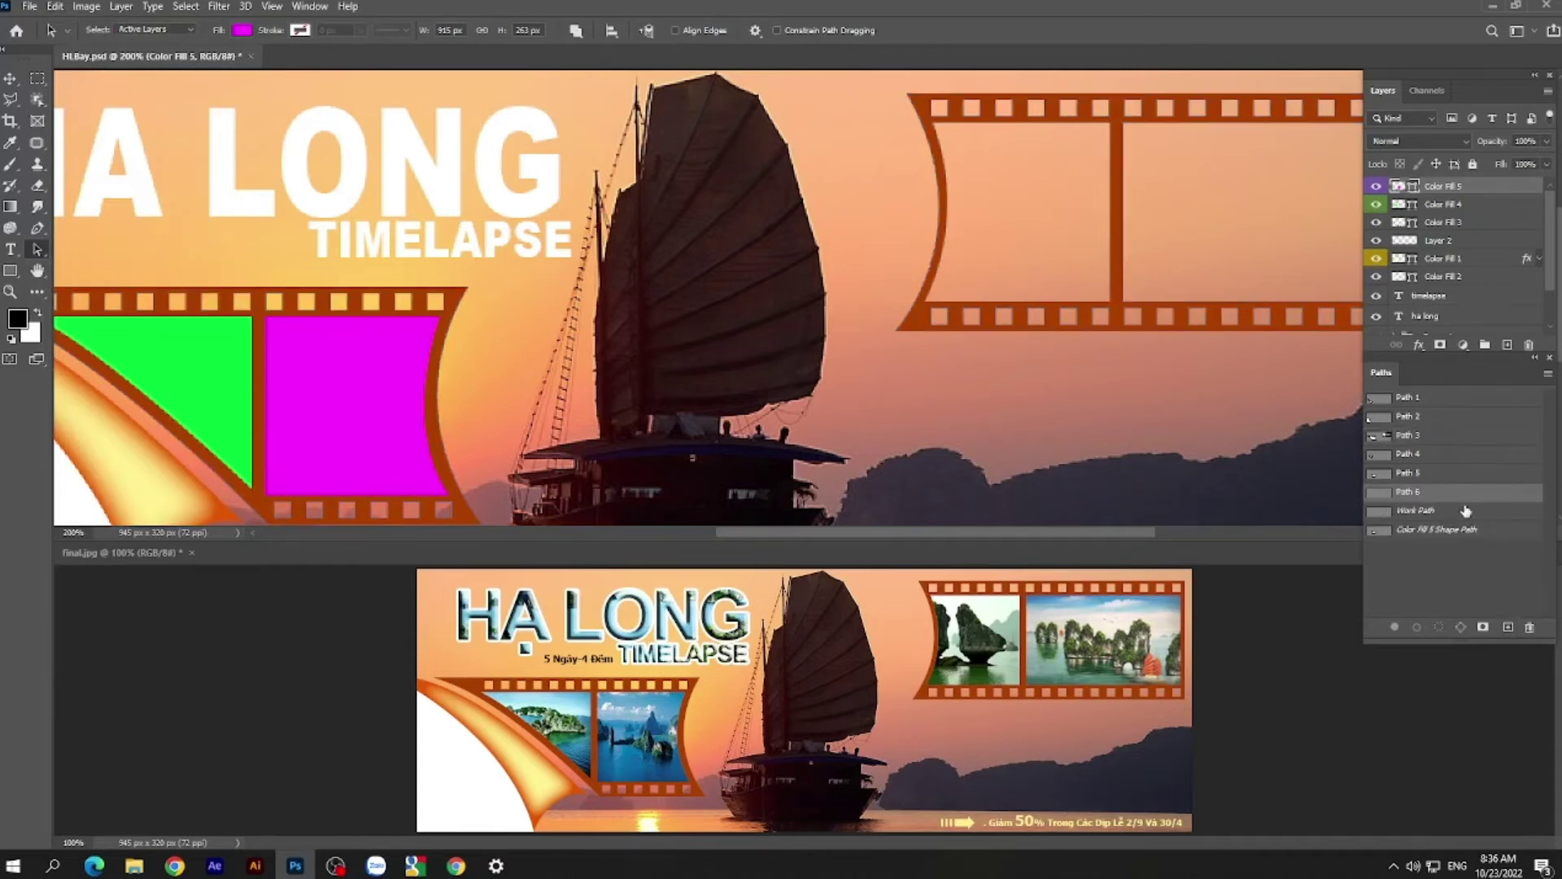
left_click(54, 6)
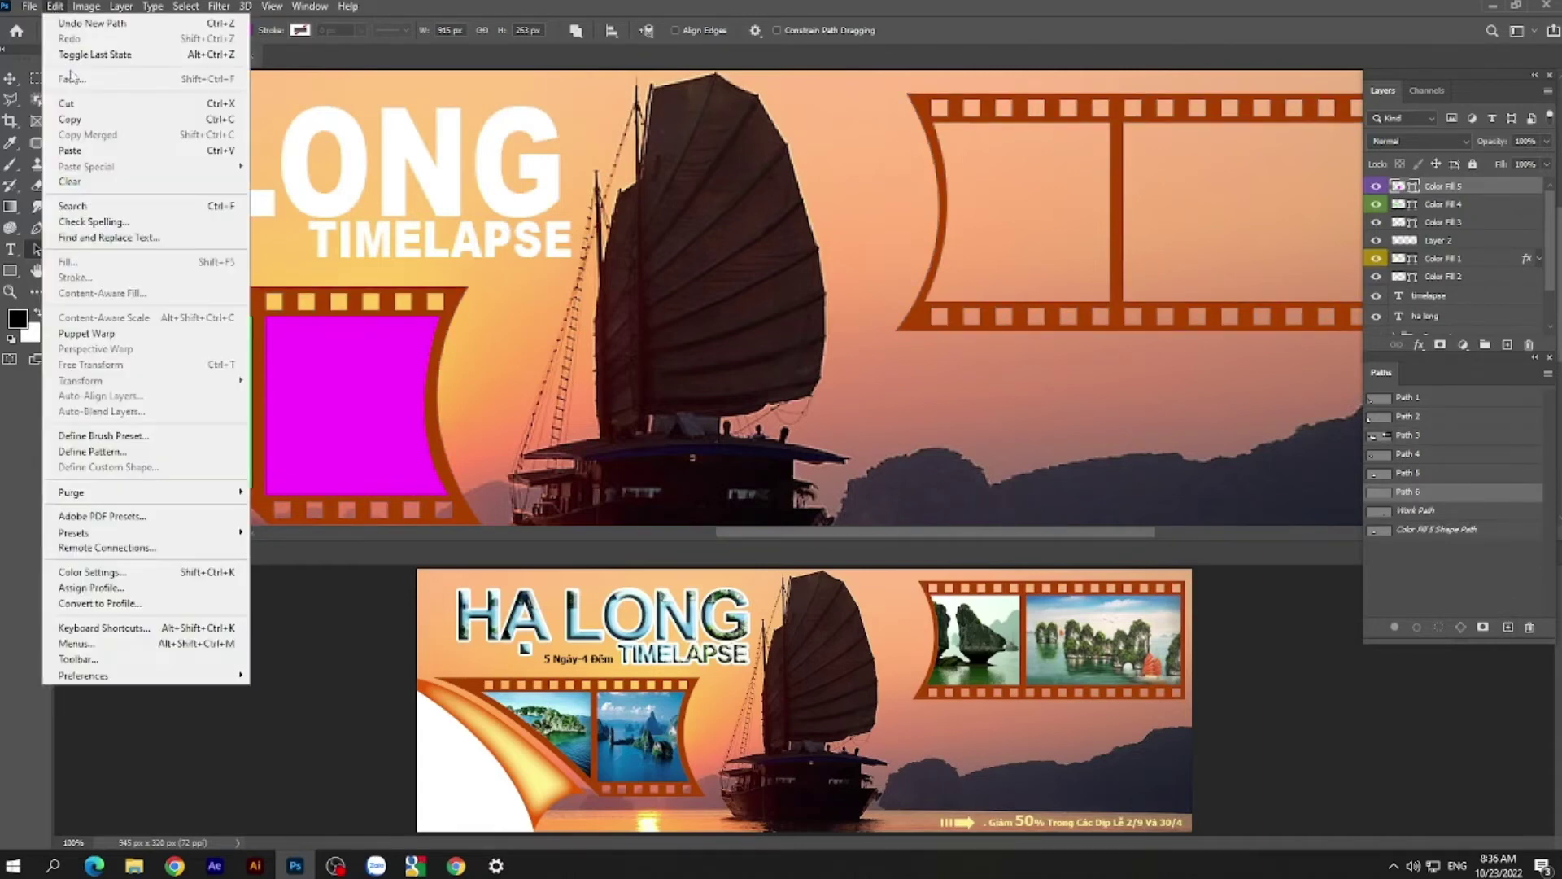
left_click(54, 152)
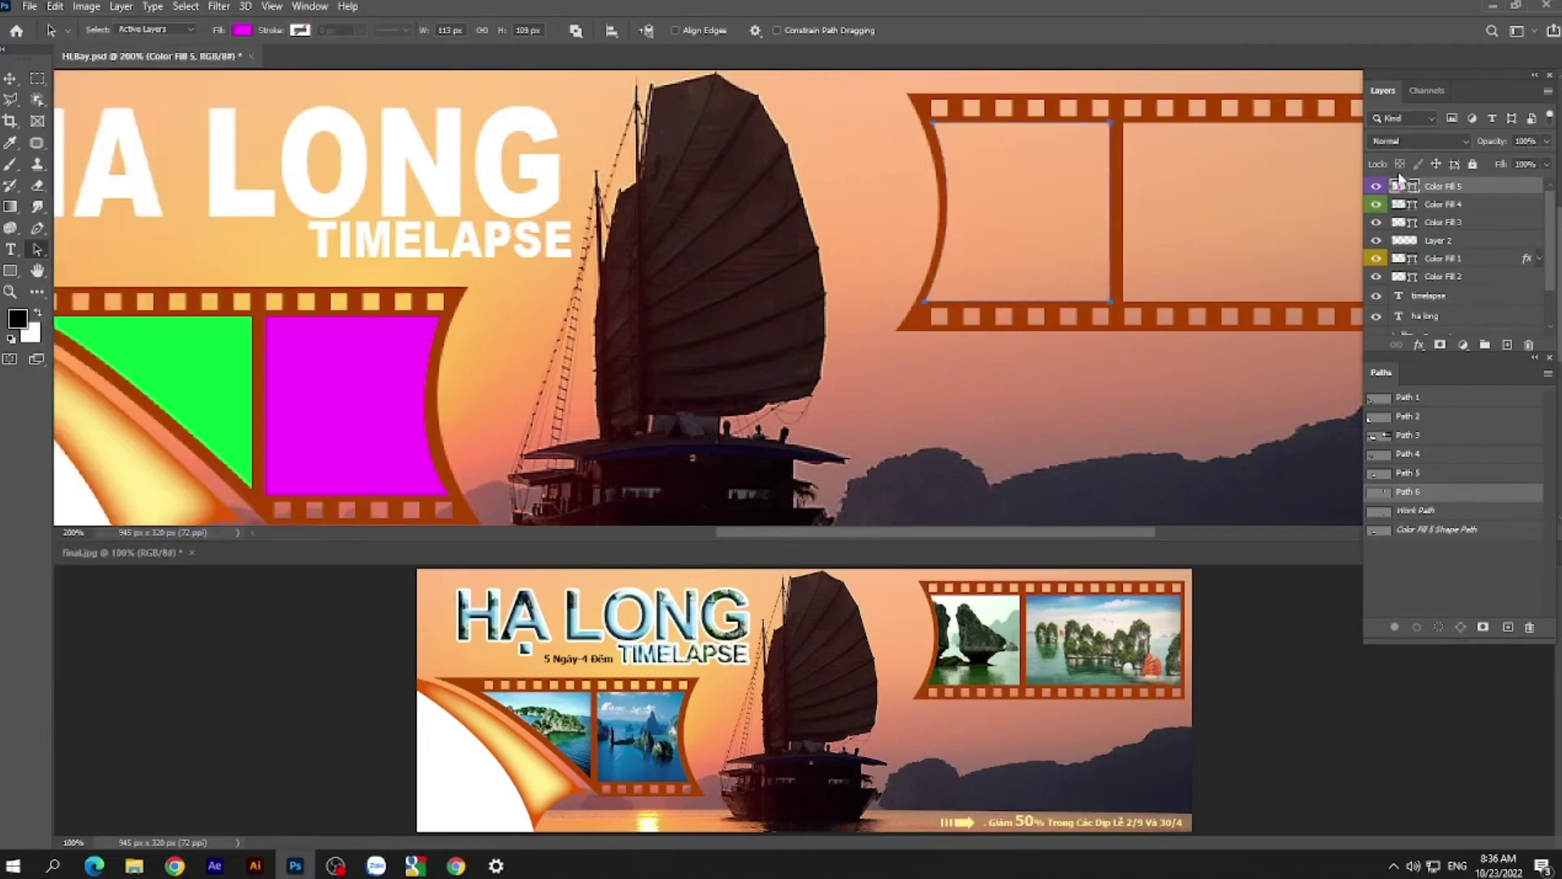
- Add a new layer and start a Solid Color fill inside the box outline
left_click(1507, 345)
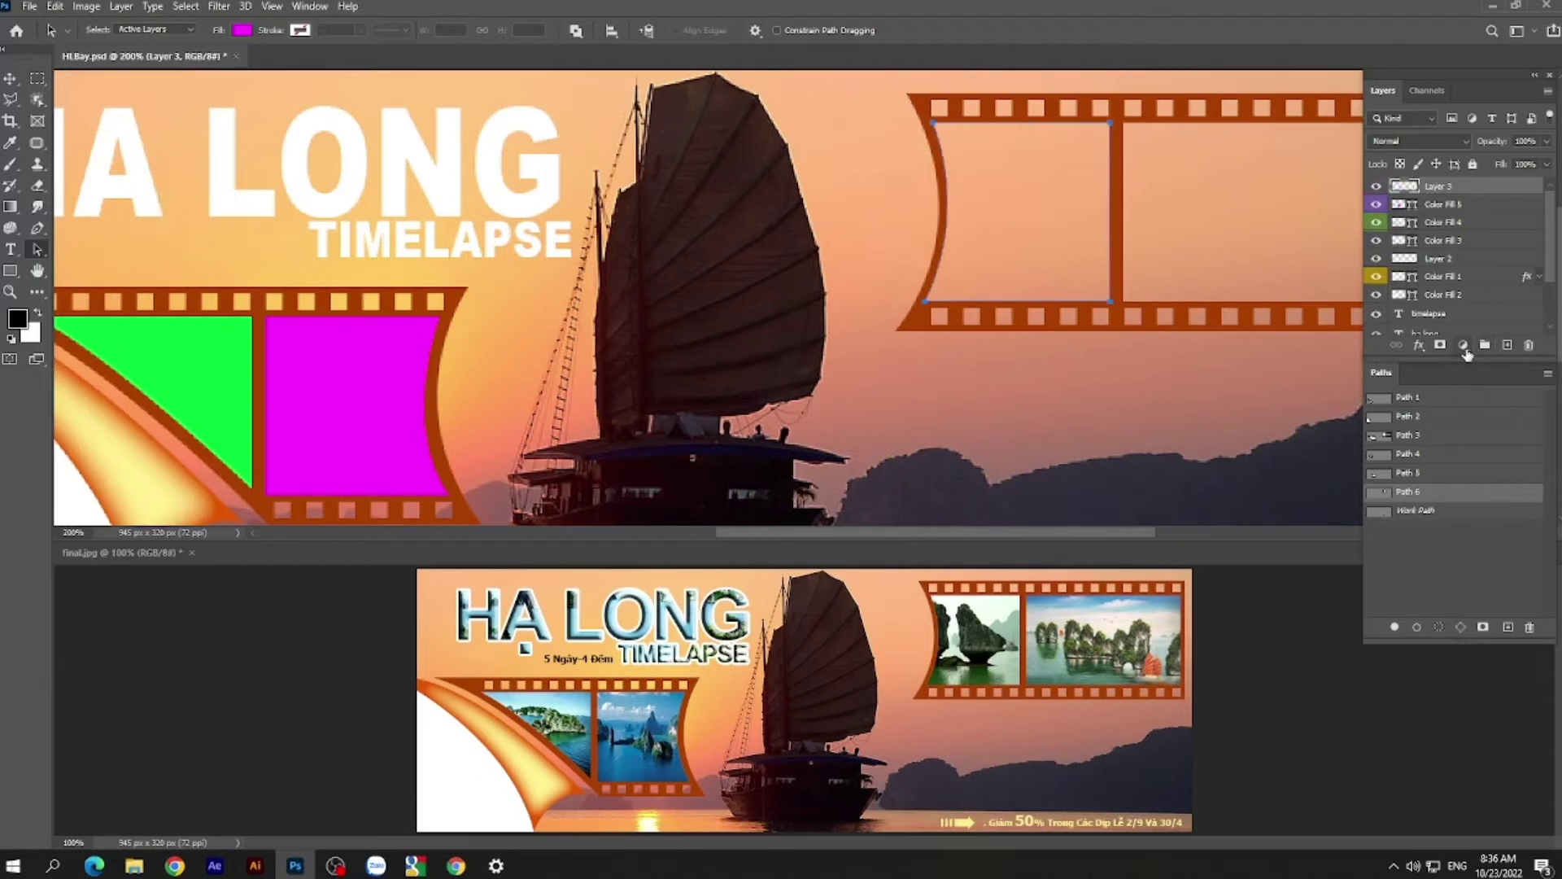
left_click(1464, 348)
left_click(1468, 365)
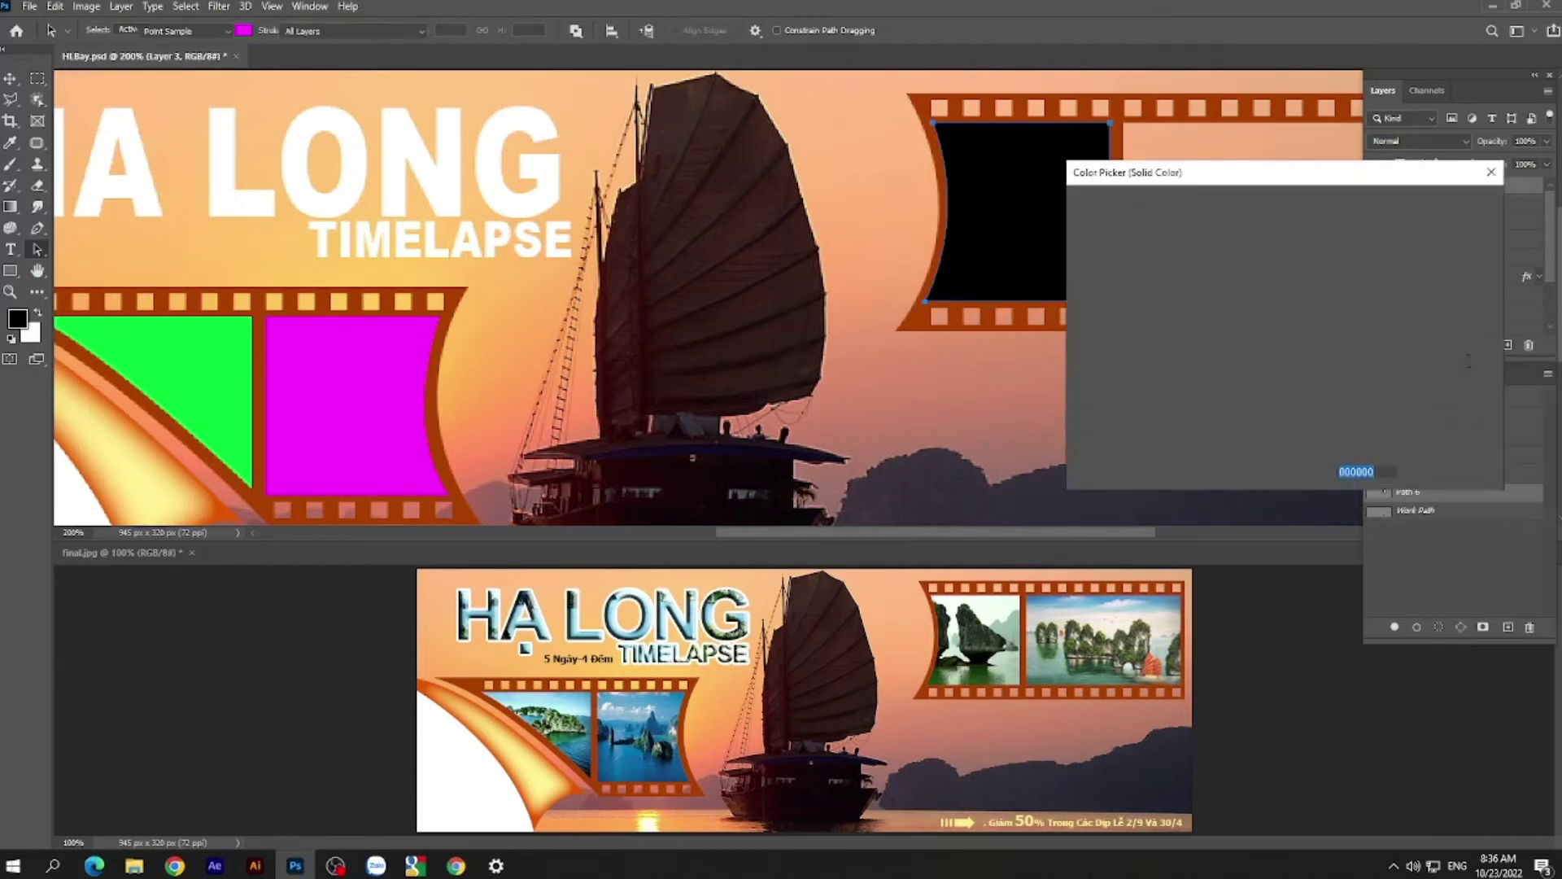
- Make the right strip's first-frame fill bright yellow
left_click_drag(1305, 349, 1305, 388)
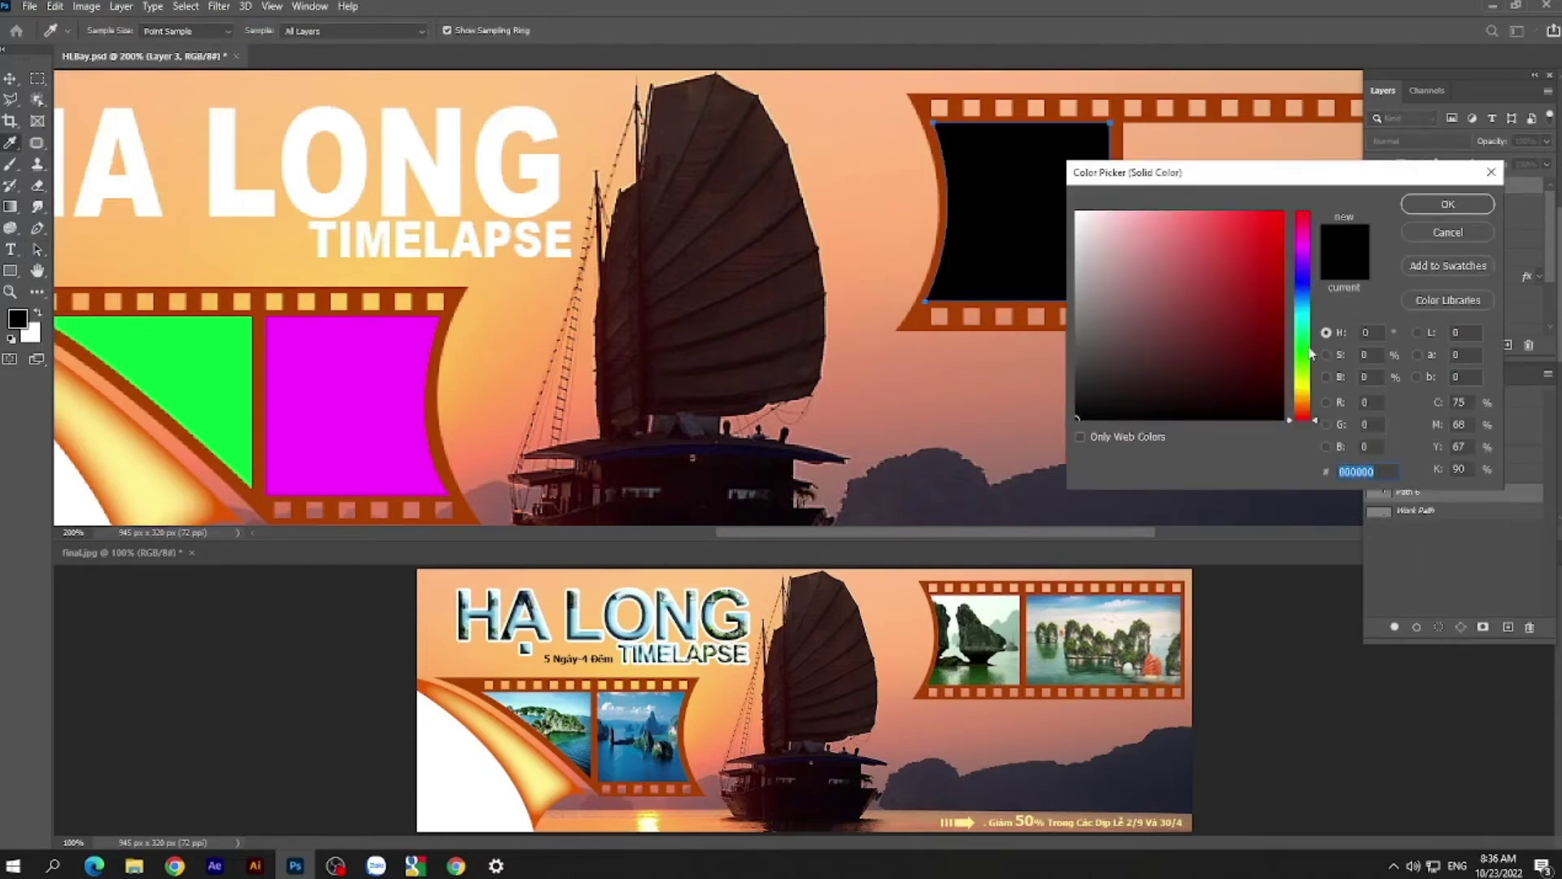
left_click(1284, 219)
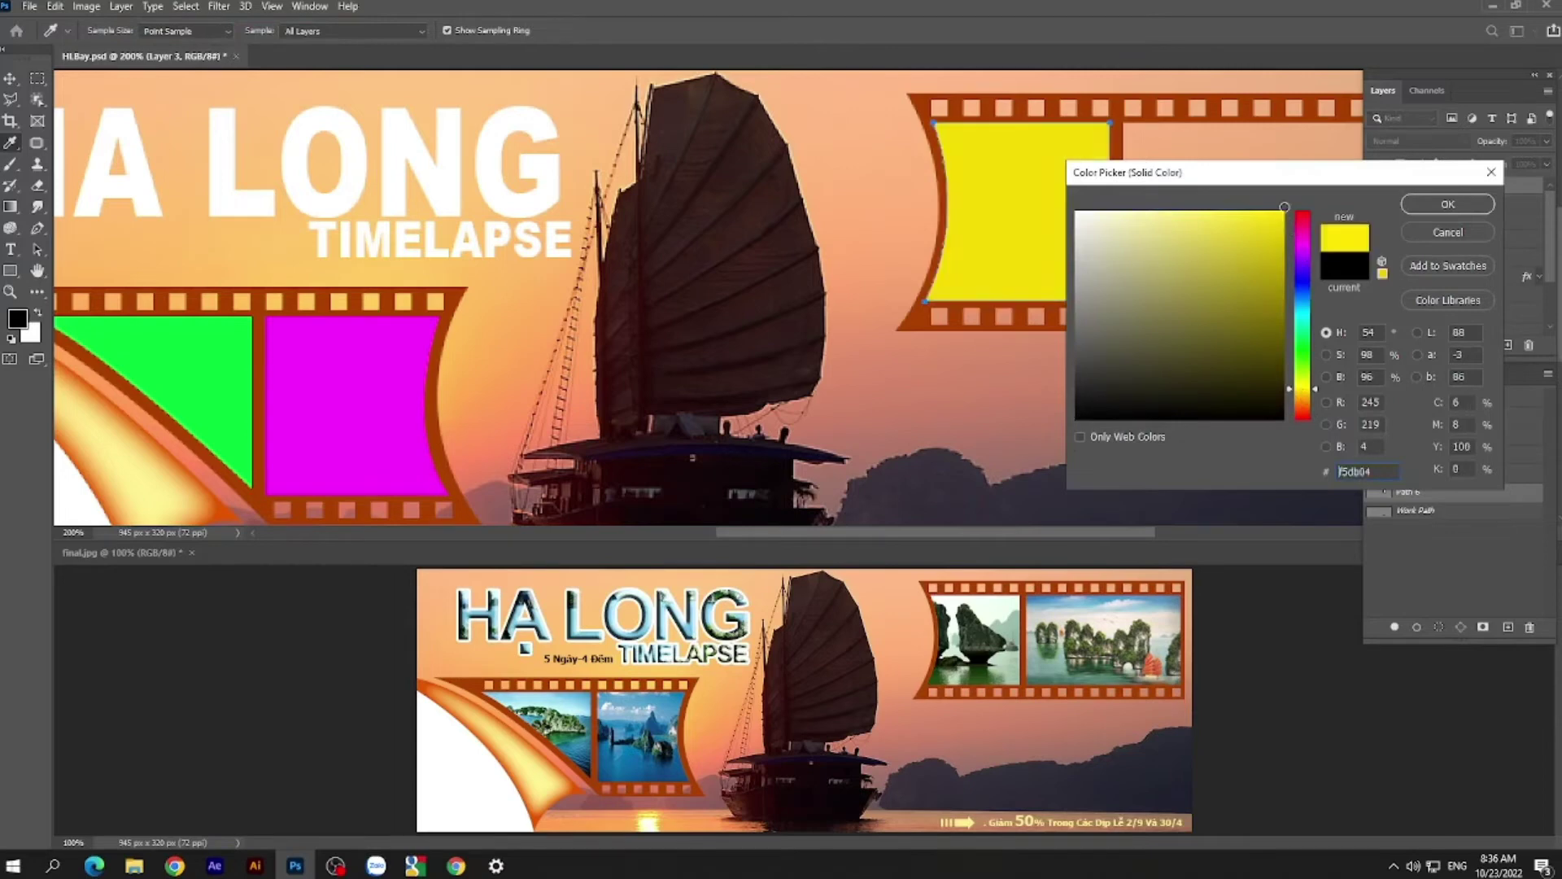
left_click(1419, 209)
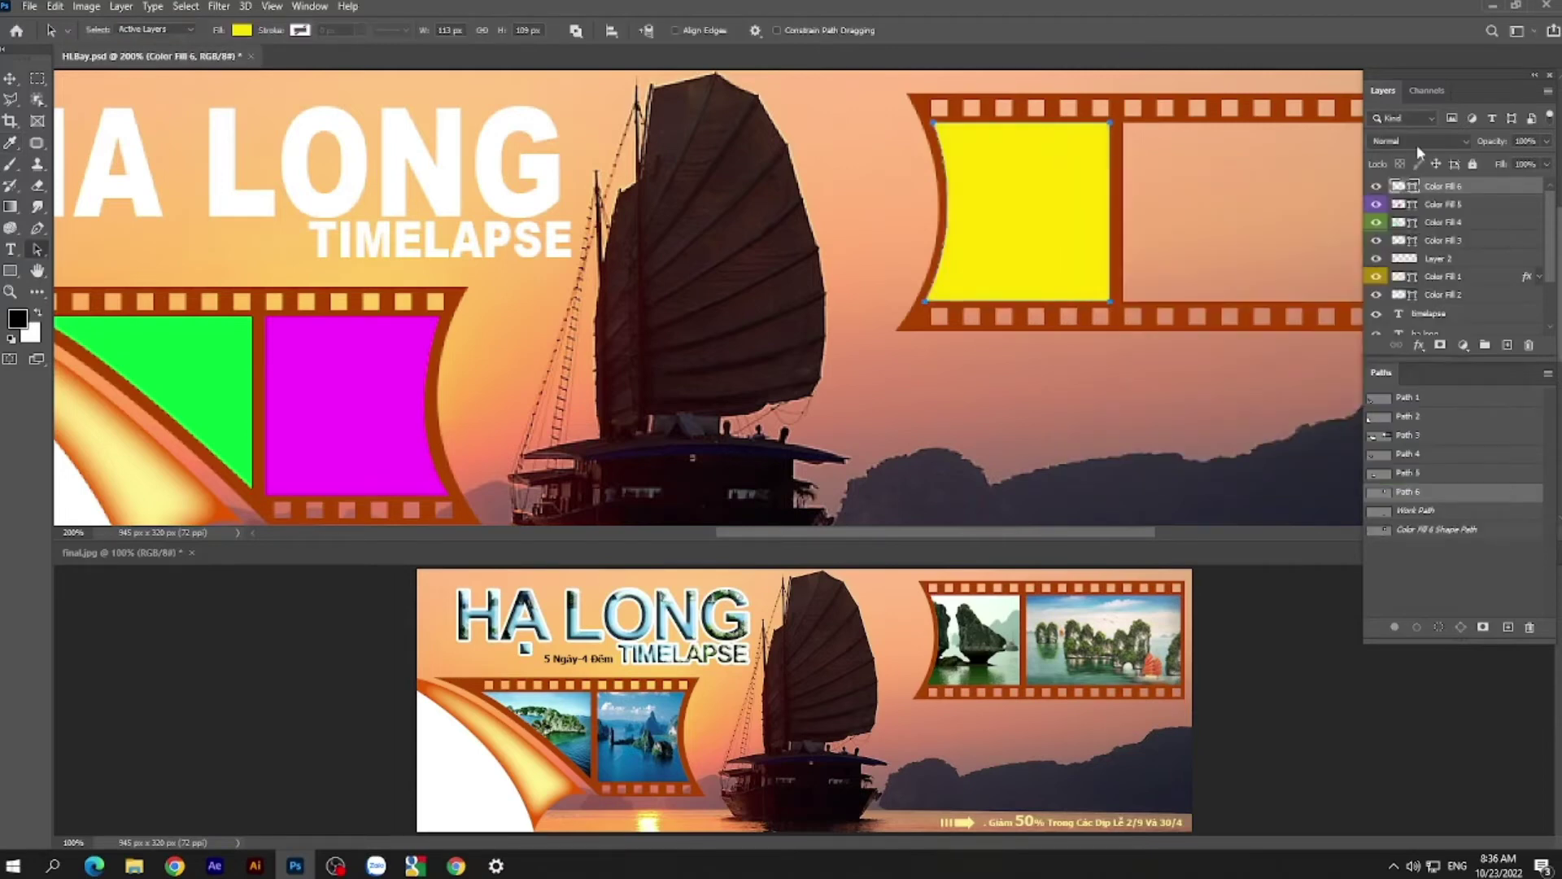
- Cut the second box outline from Path 3 into a new Path 7 and add a layer
left_click(1432, 440)
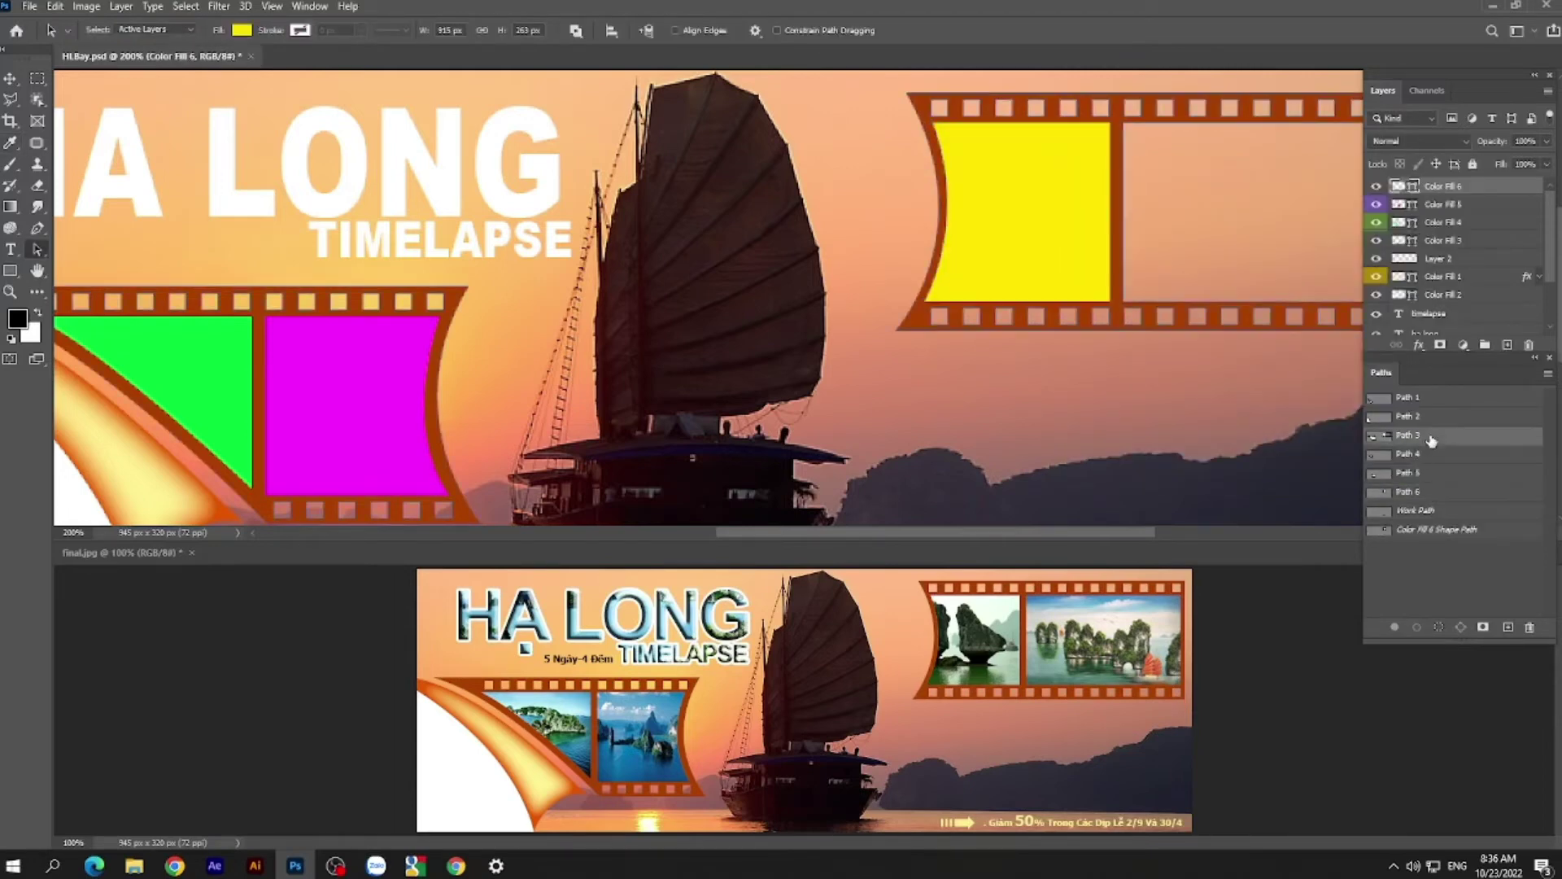
left_click_drag(1196, 224, 1075, 228)
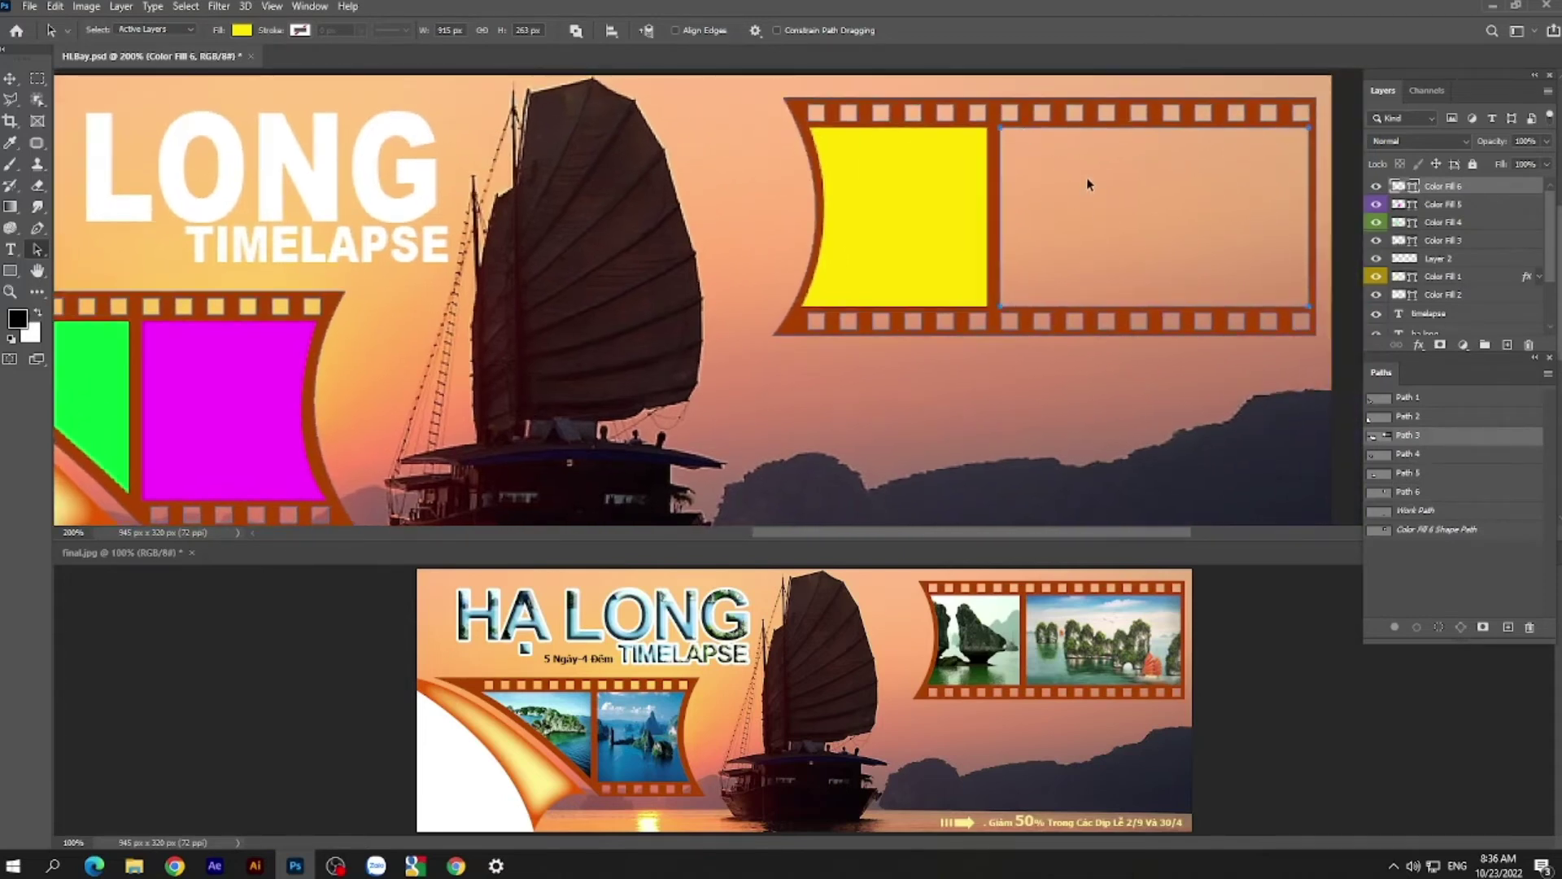
left_click(55, 7)
left_click(67, 103)
left_click(1508, 628)
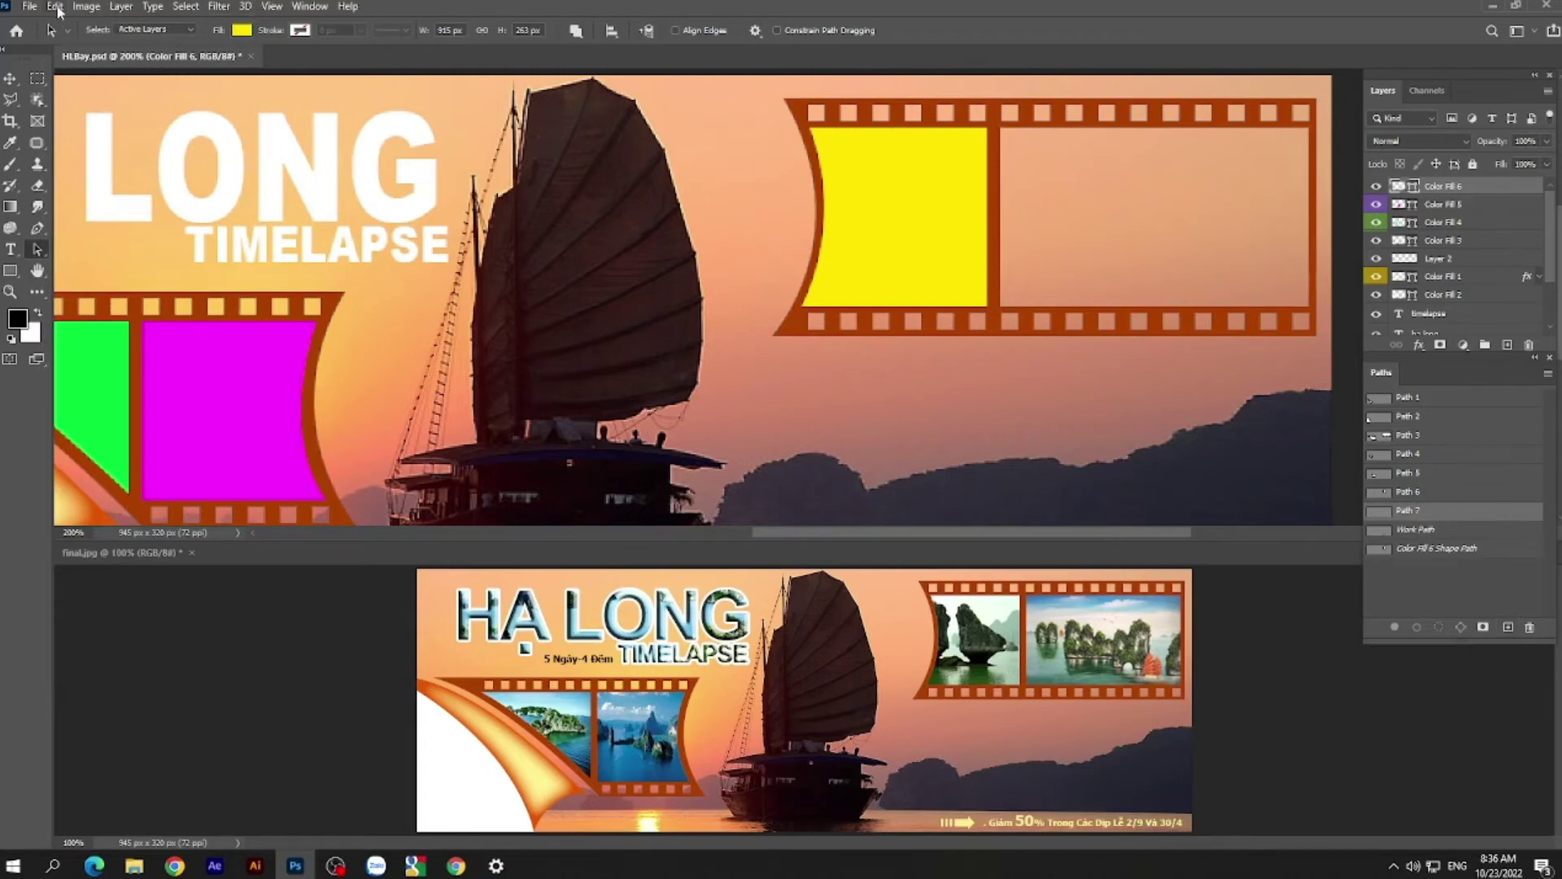
left_click(55, 6)
left_click(83, 150)
left_click(1508, 346)
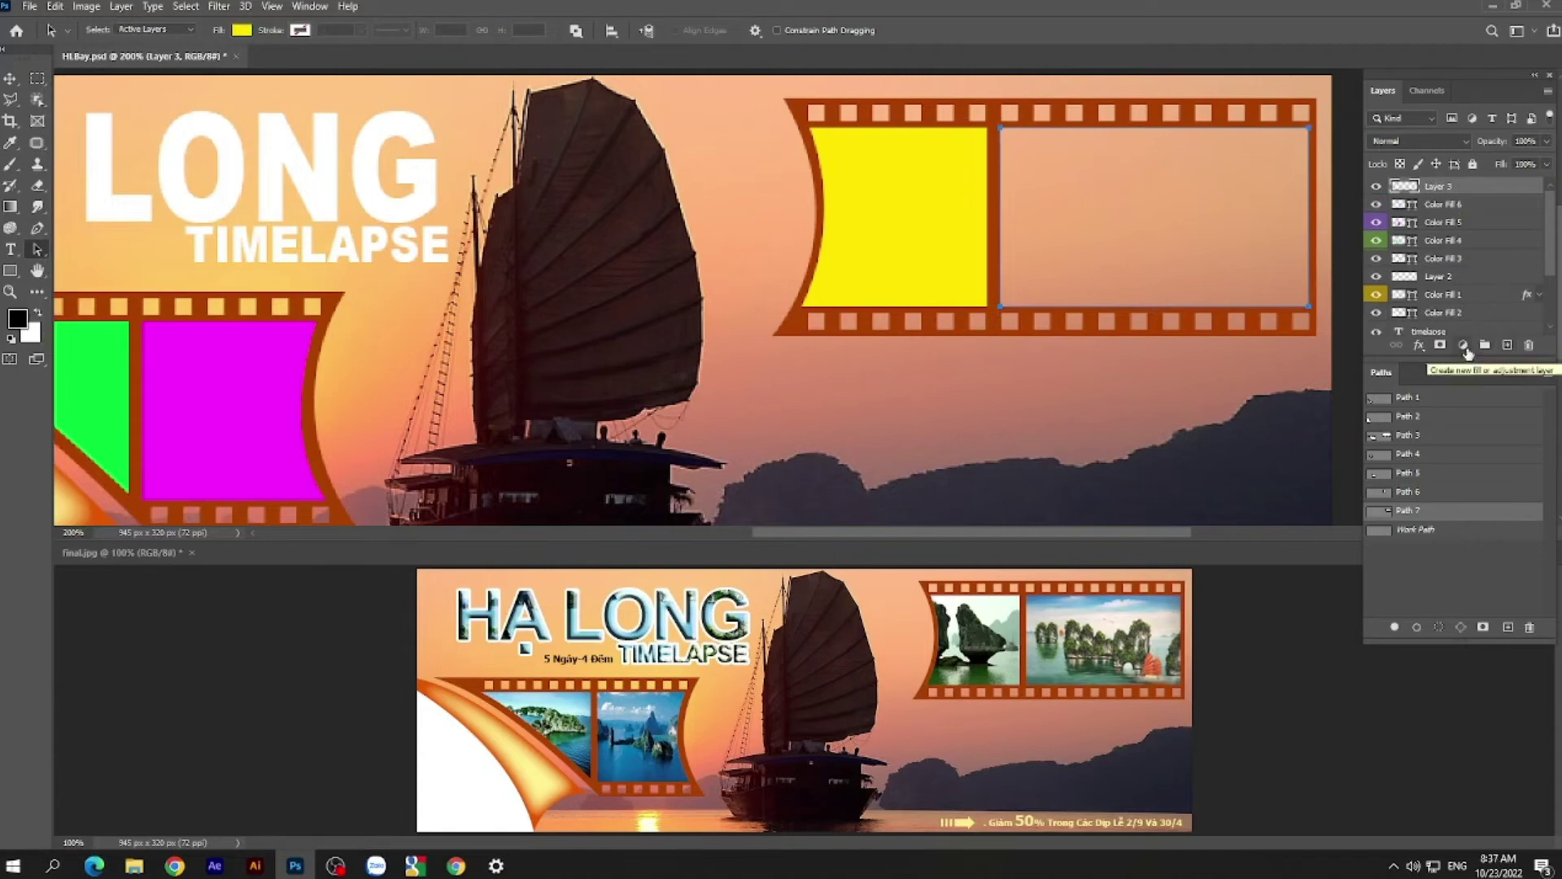
- Fill the right strip's second frame with a bright blue Color Fill 7 labelled blue
left_click(1464, 347)
left_click(1467, 366)
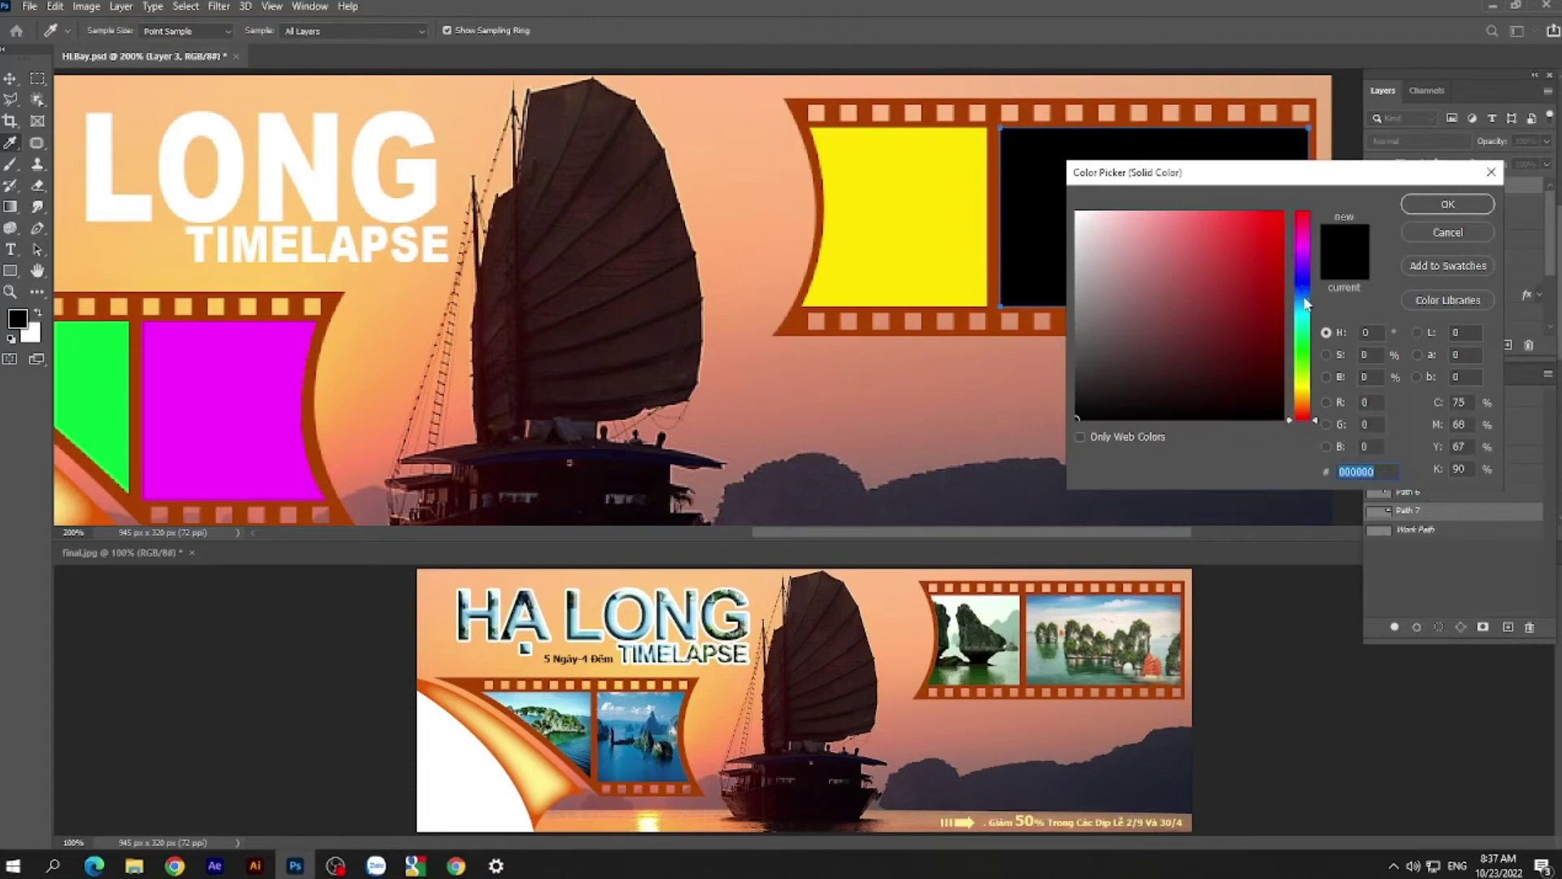
left_click(1305, 303)
left_click(1262, 222)
left_click(1420, 205)
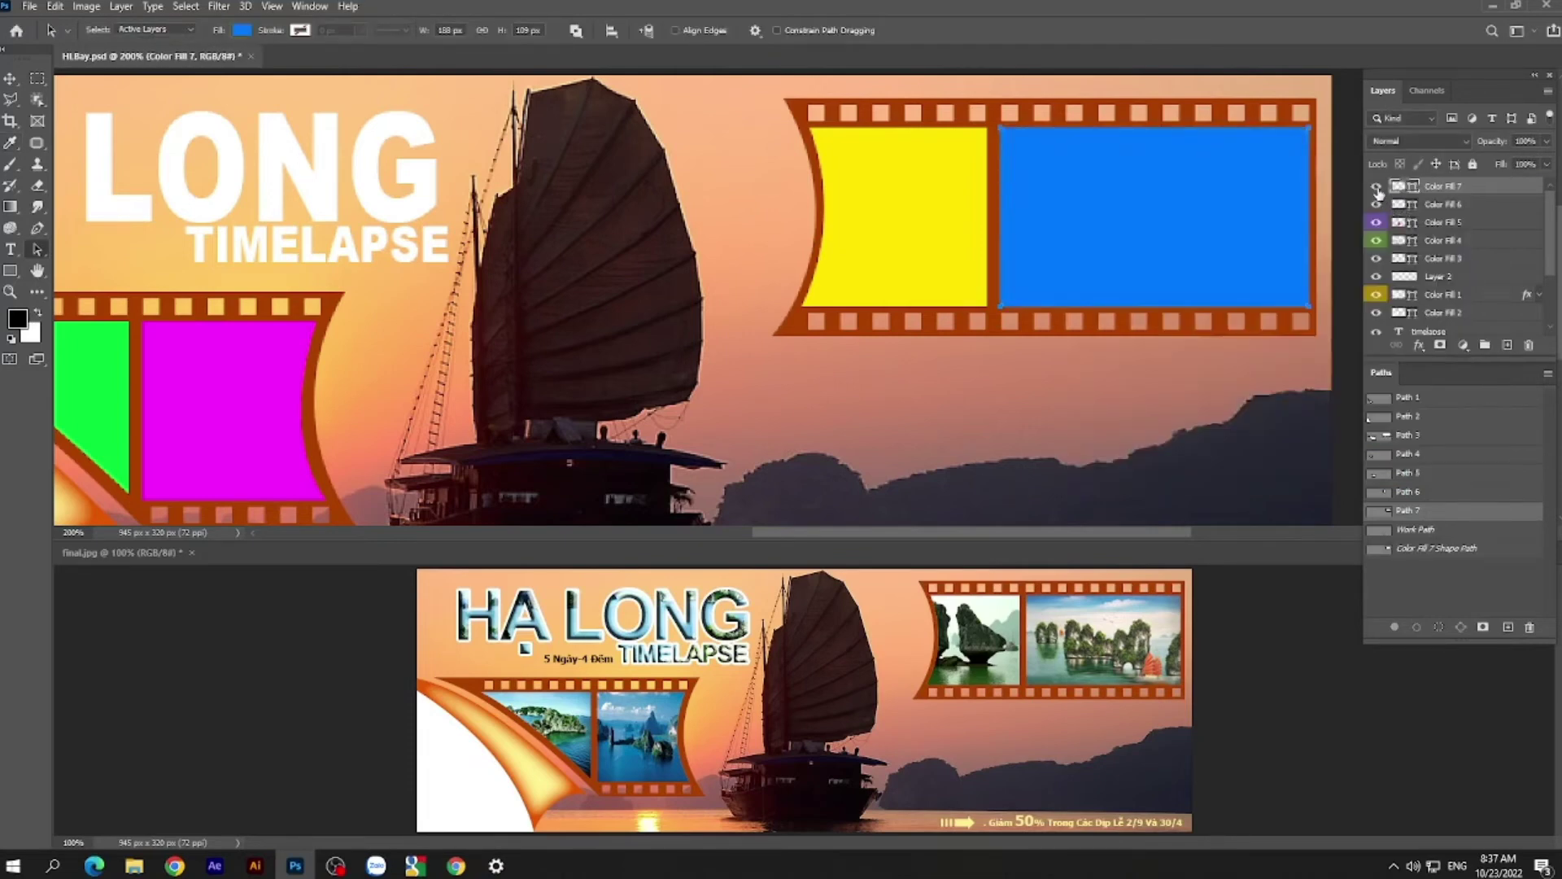
right_click(1375, 190)
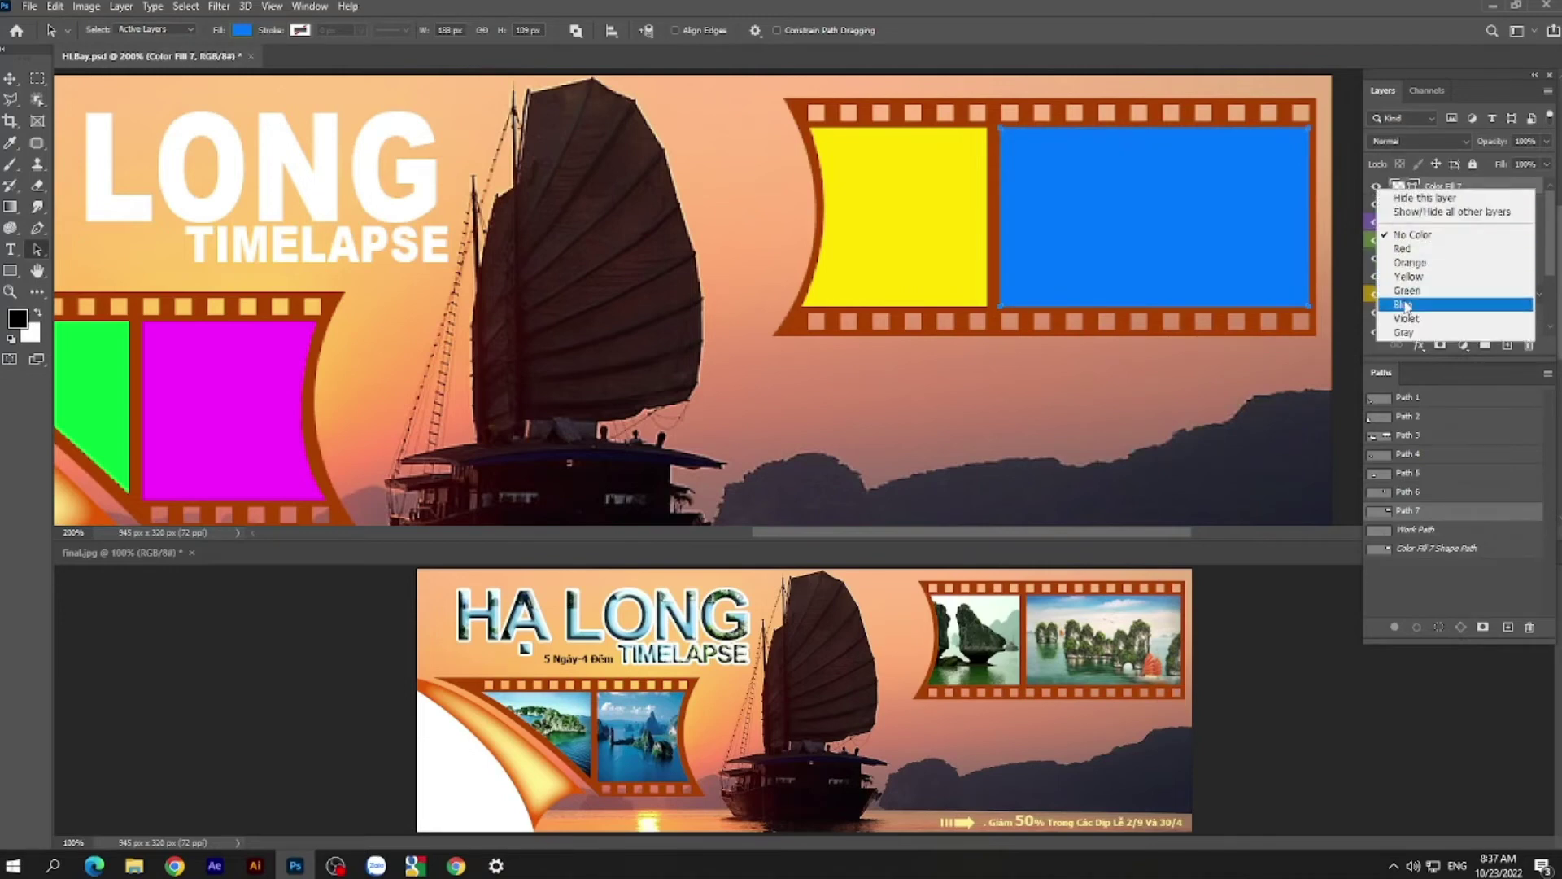
left_click(1401, 294)
- Give the yellow Color Fill 6 layer a matching yellow label
left_click(1393, 205)
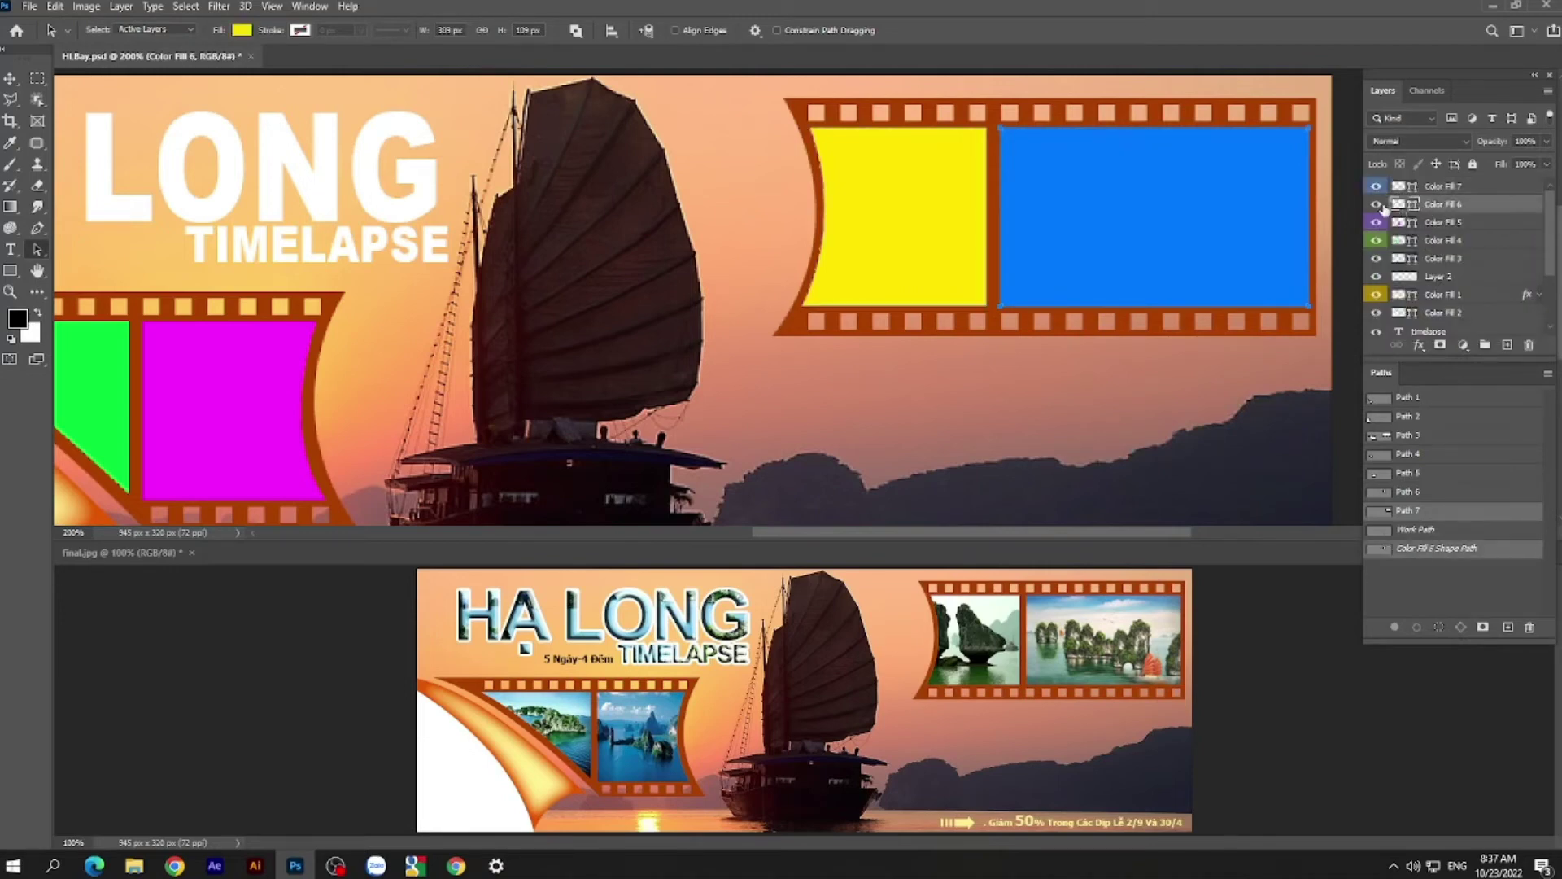
left_click(1377, 205)
right_click(1379, 209)
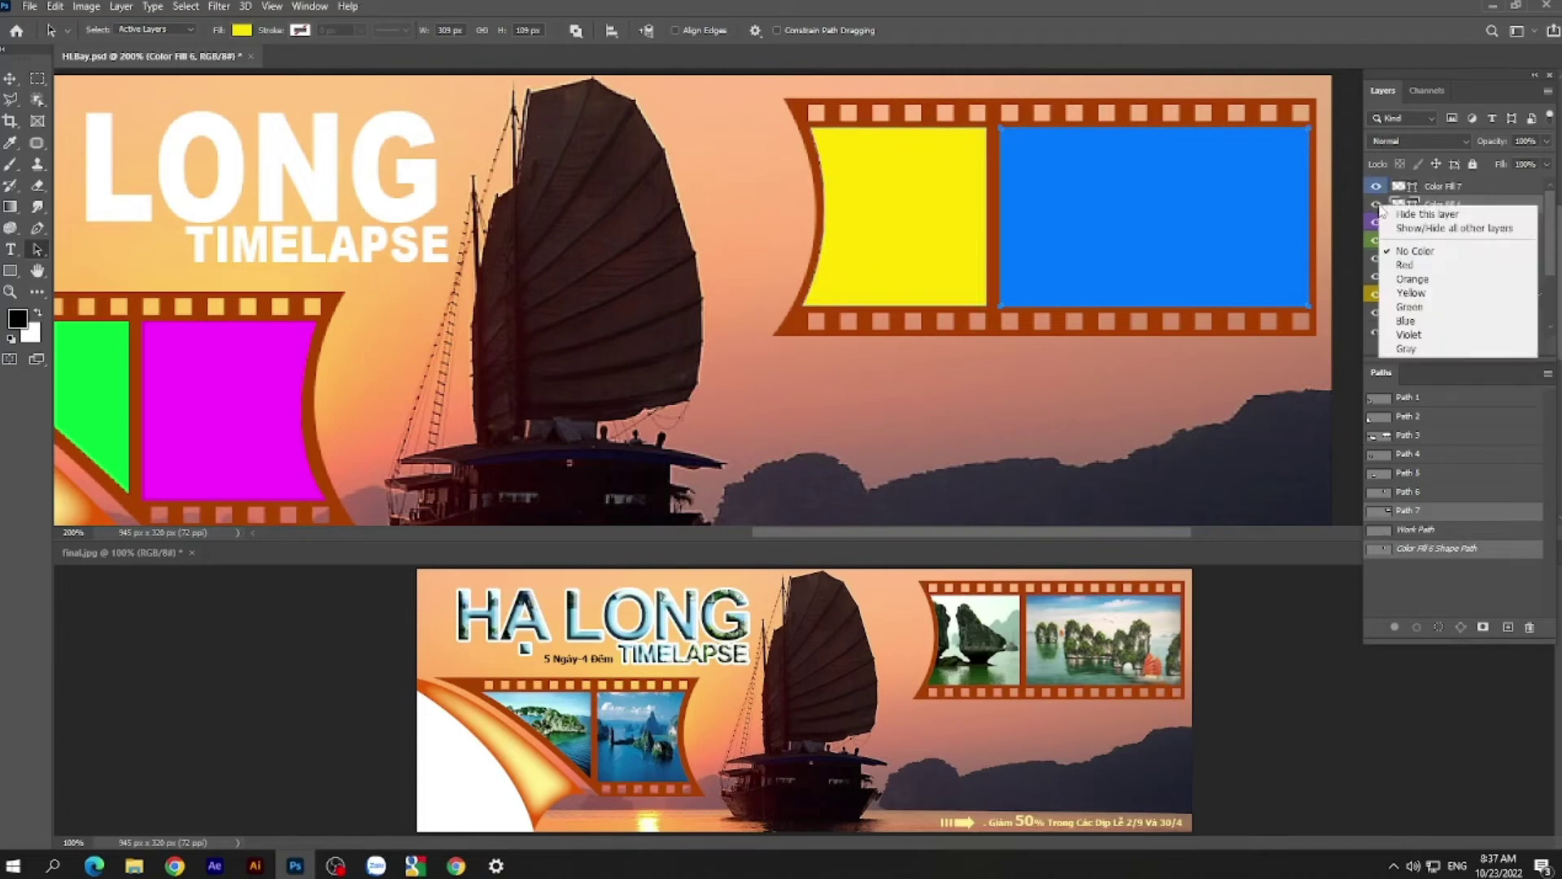
left_click(1411, 293)
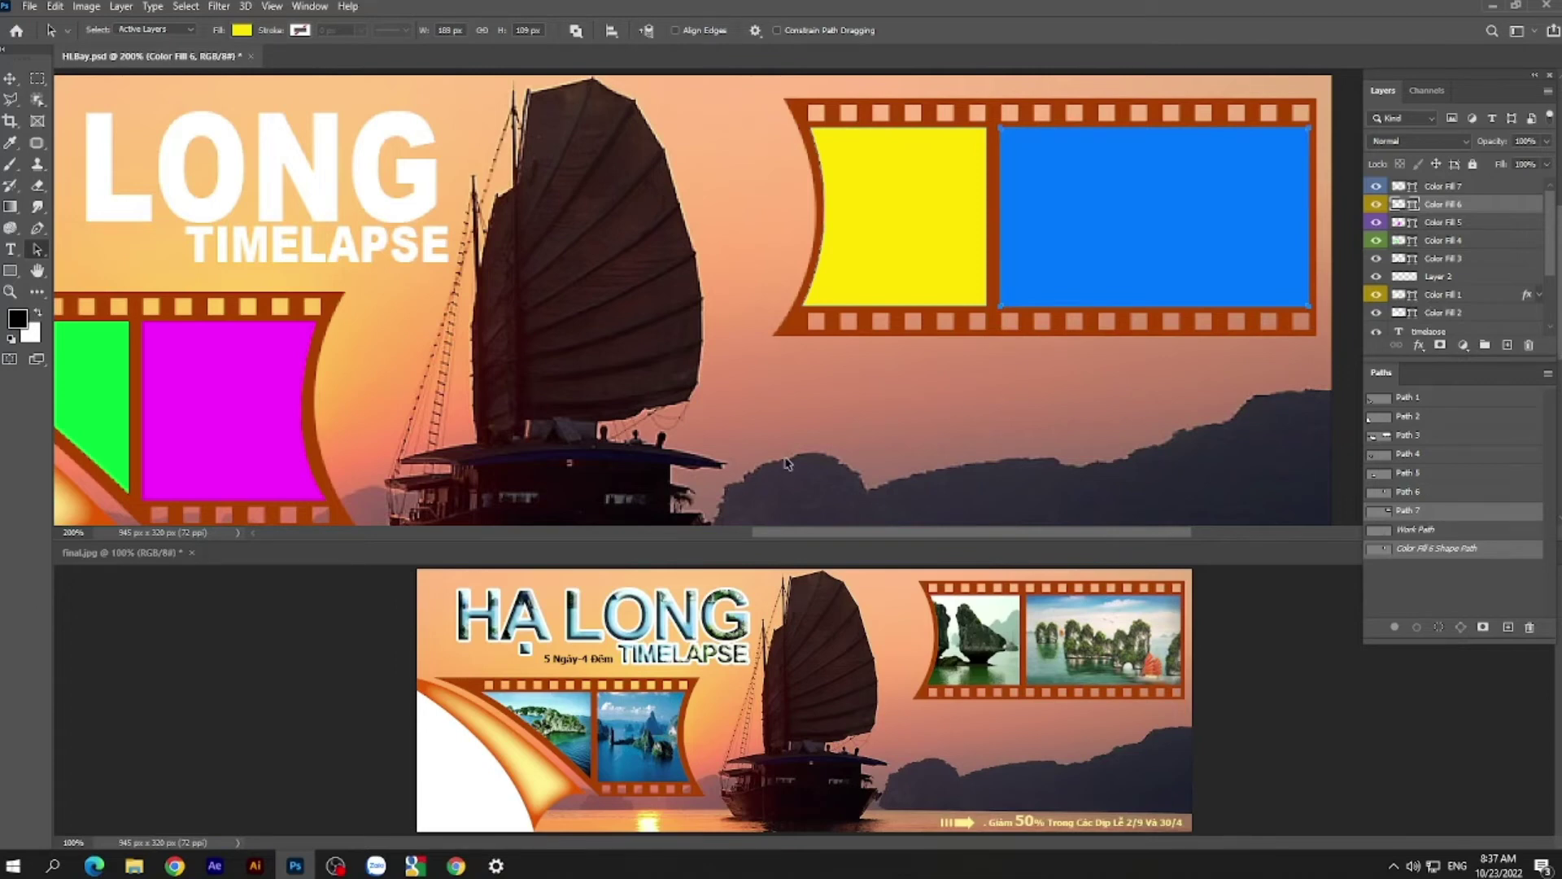
left_click_drag(487, 393, 697, 360)
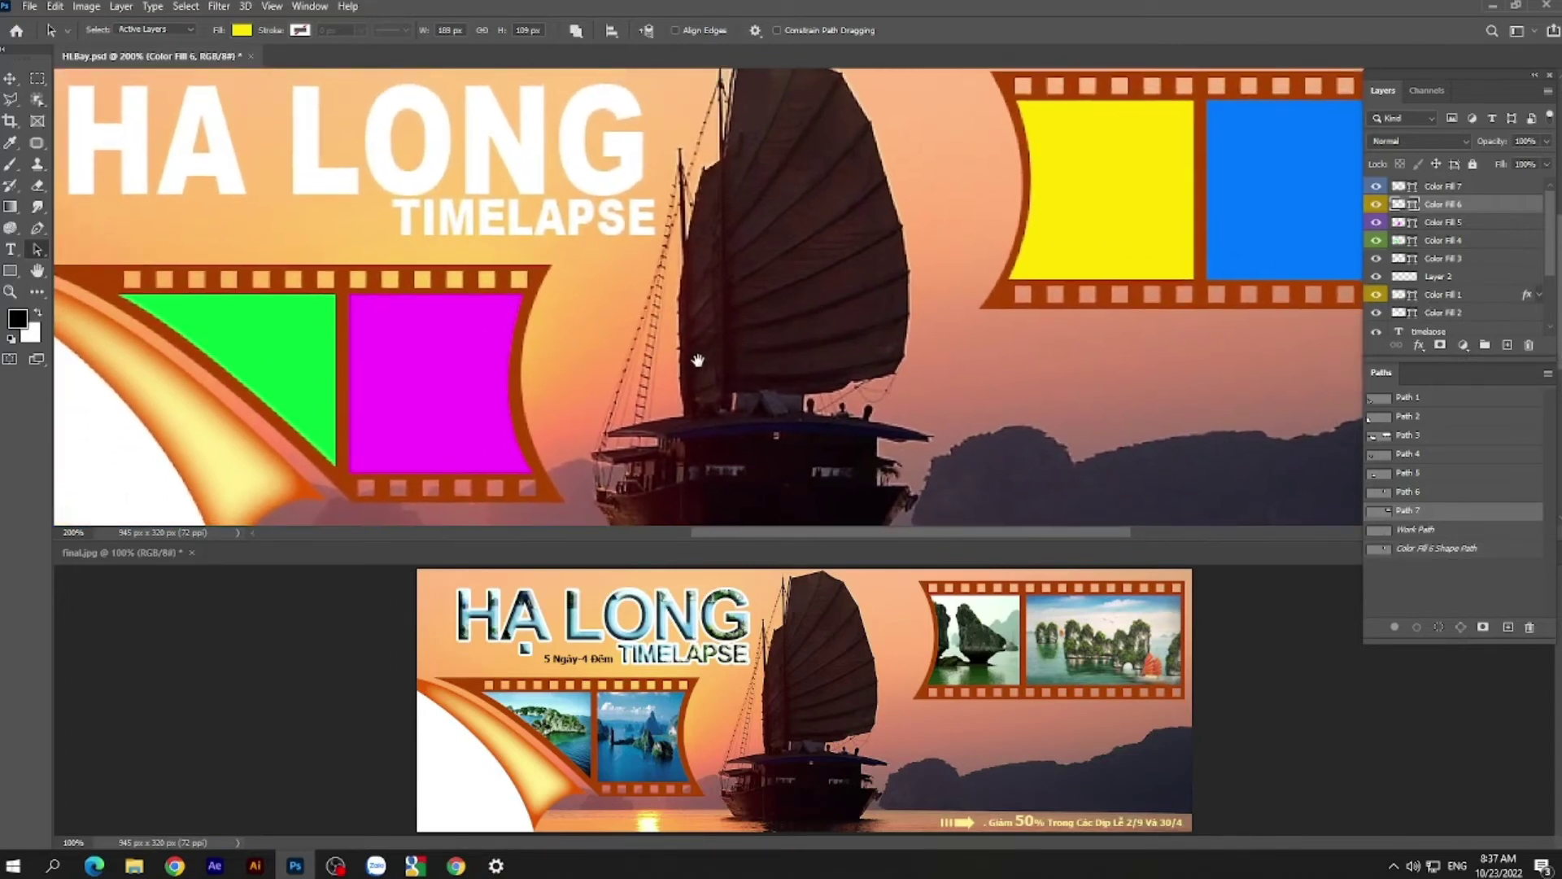
left_click_drag(1084, 434, 835, 456)
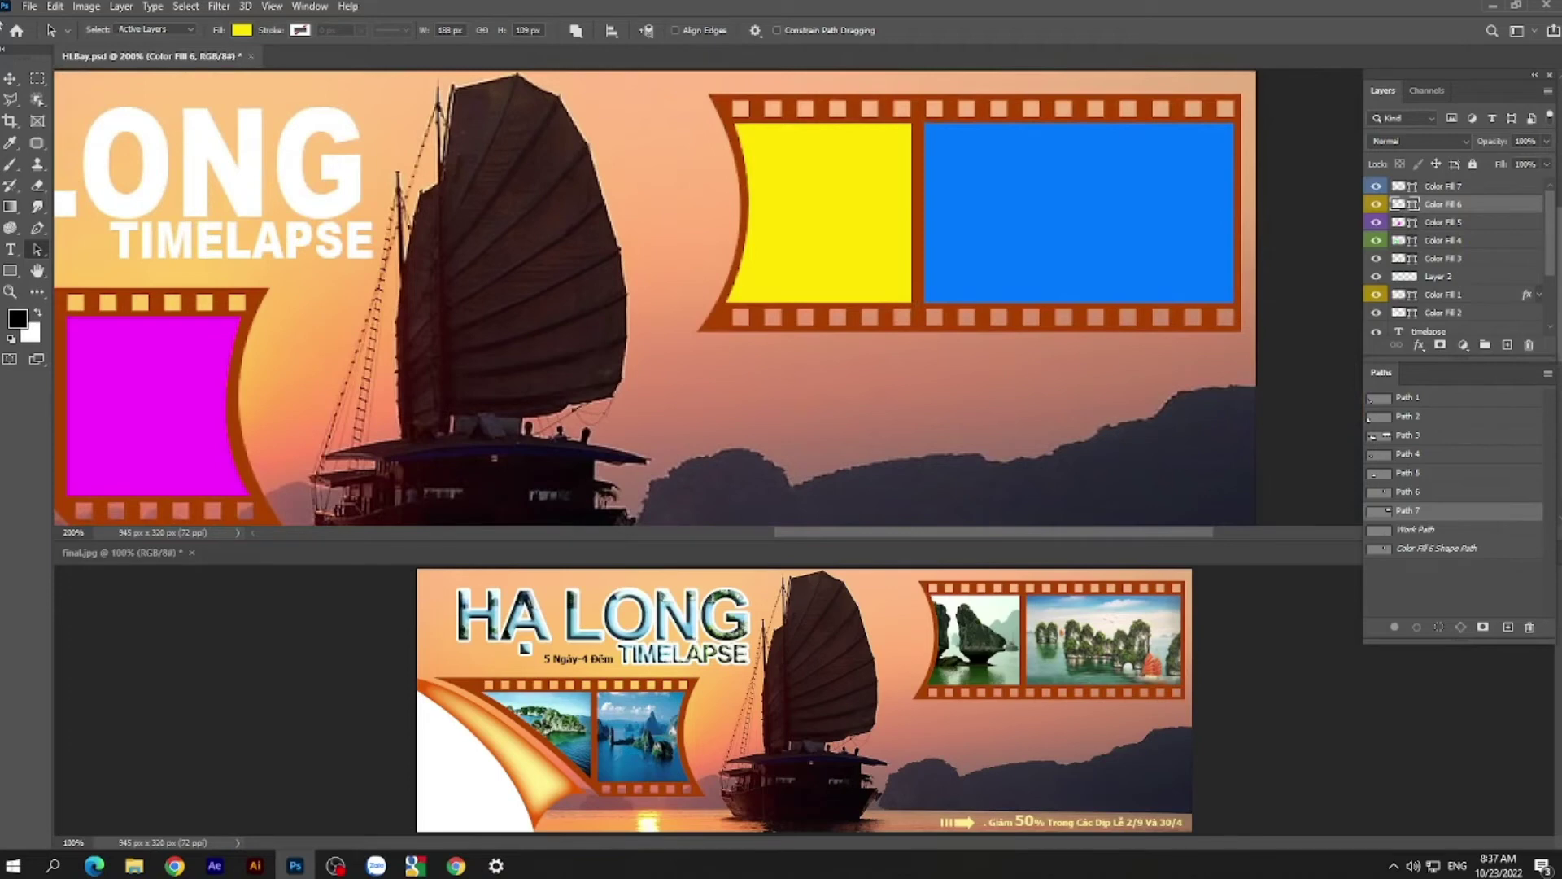
left_click(29, 8)
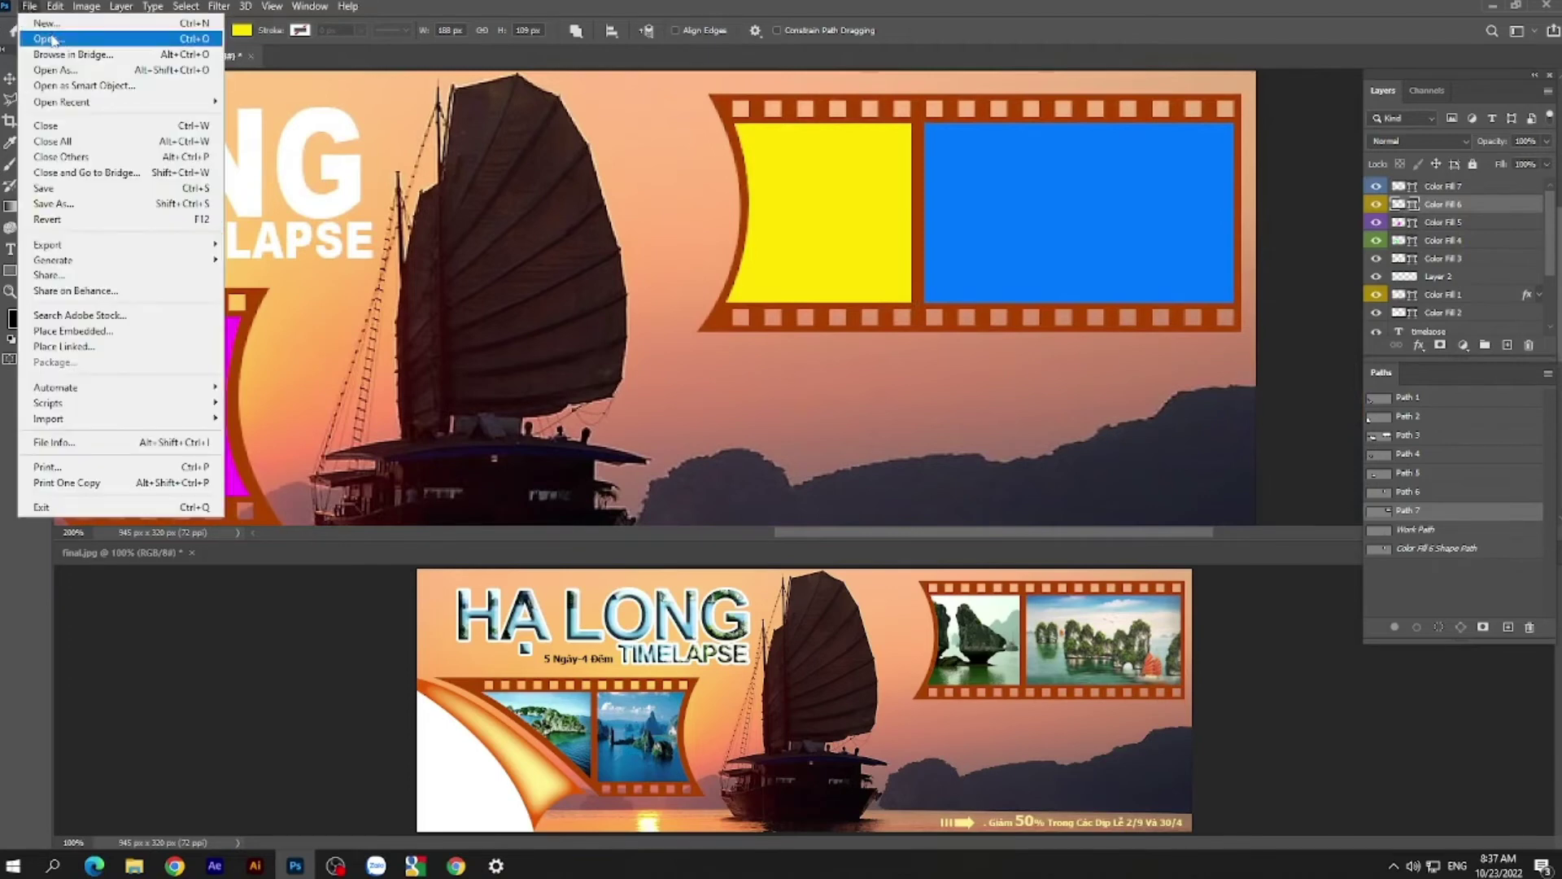
- Open Data.jpg in a floating window and marquee-select its top-left photo
left_click(50, 38)
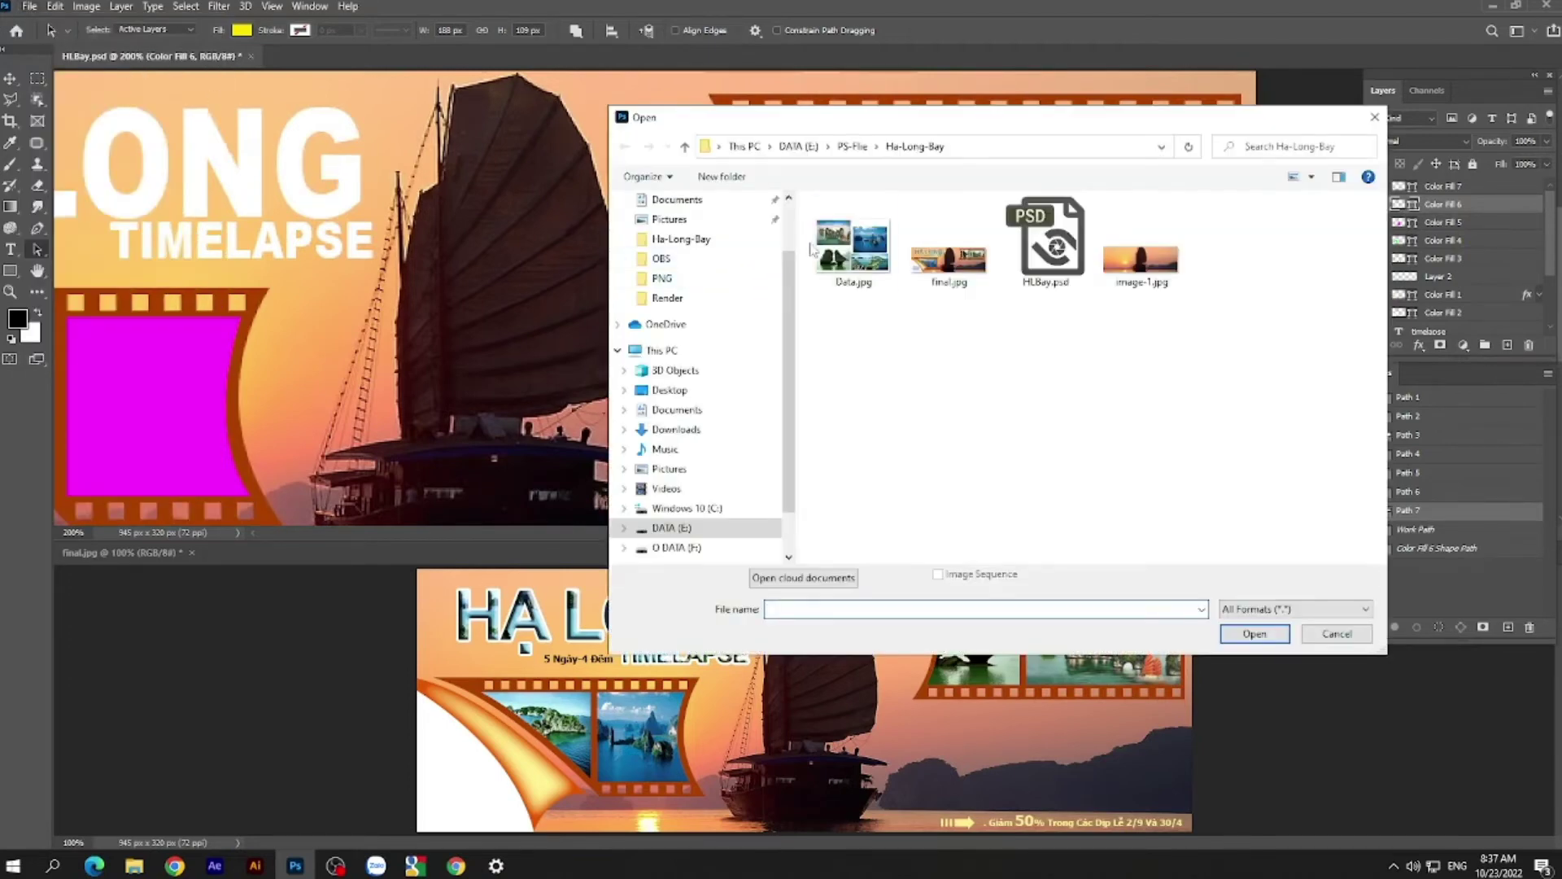
left_click(850, 244)
left_click(1253, 633)
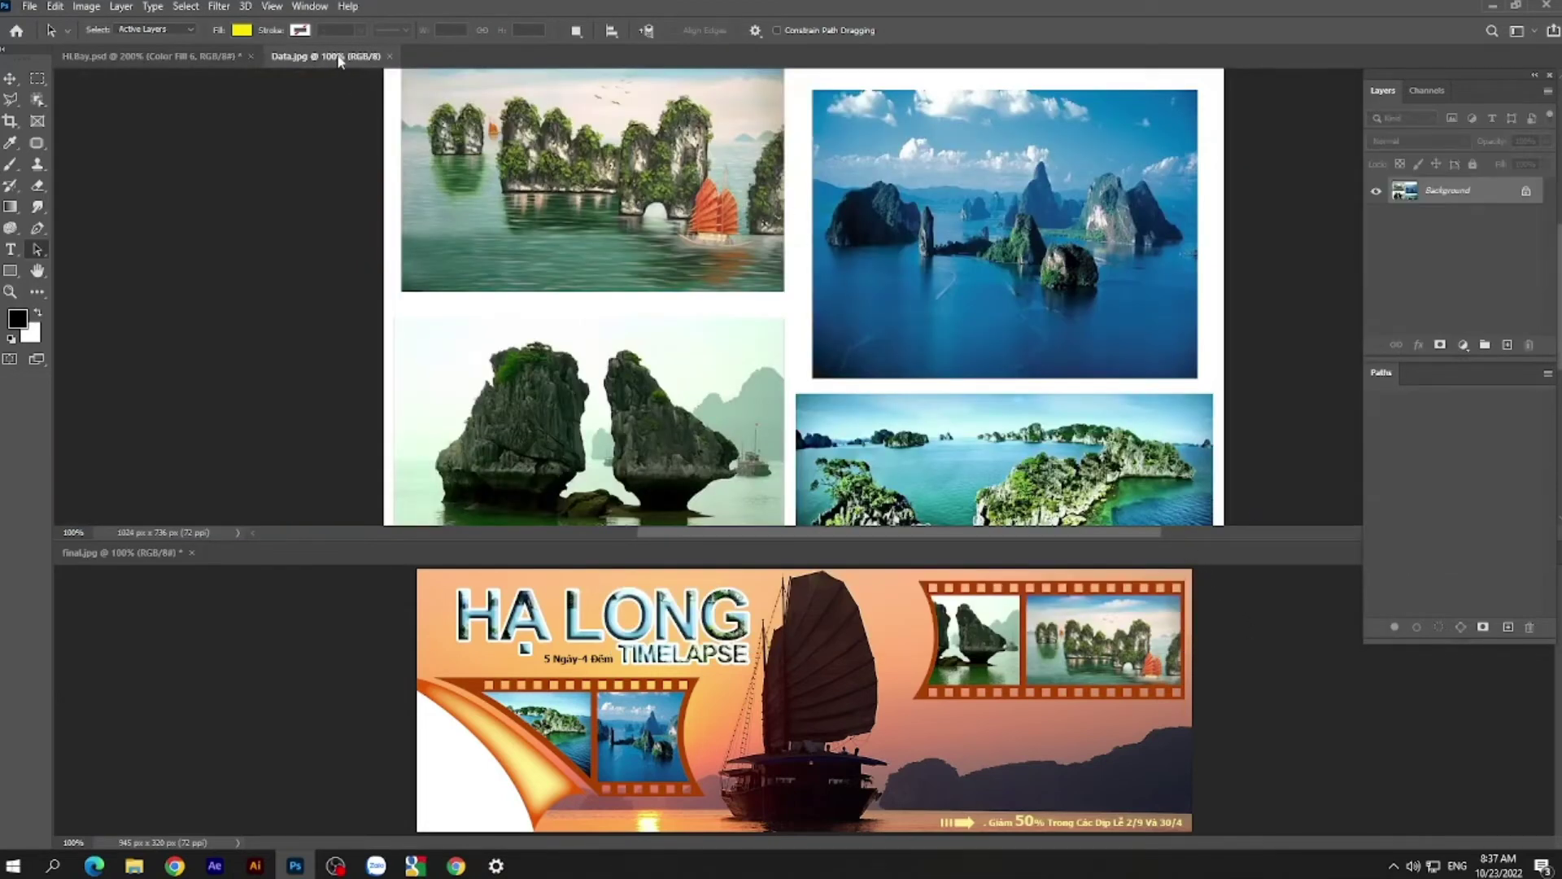
mouse_move(339, 61)
left_mouse_down()
mouse_move(409, 254)
mouse_move(408, 149)
left_mouse_up()
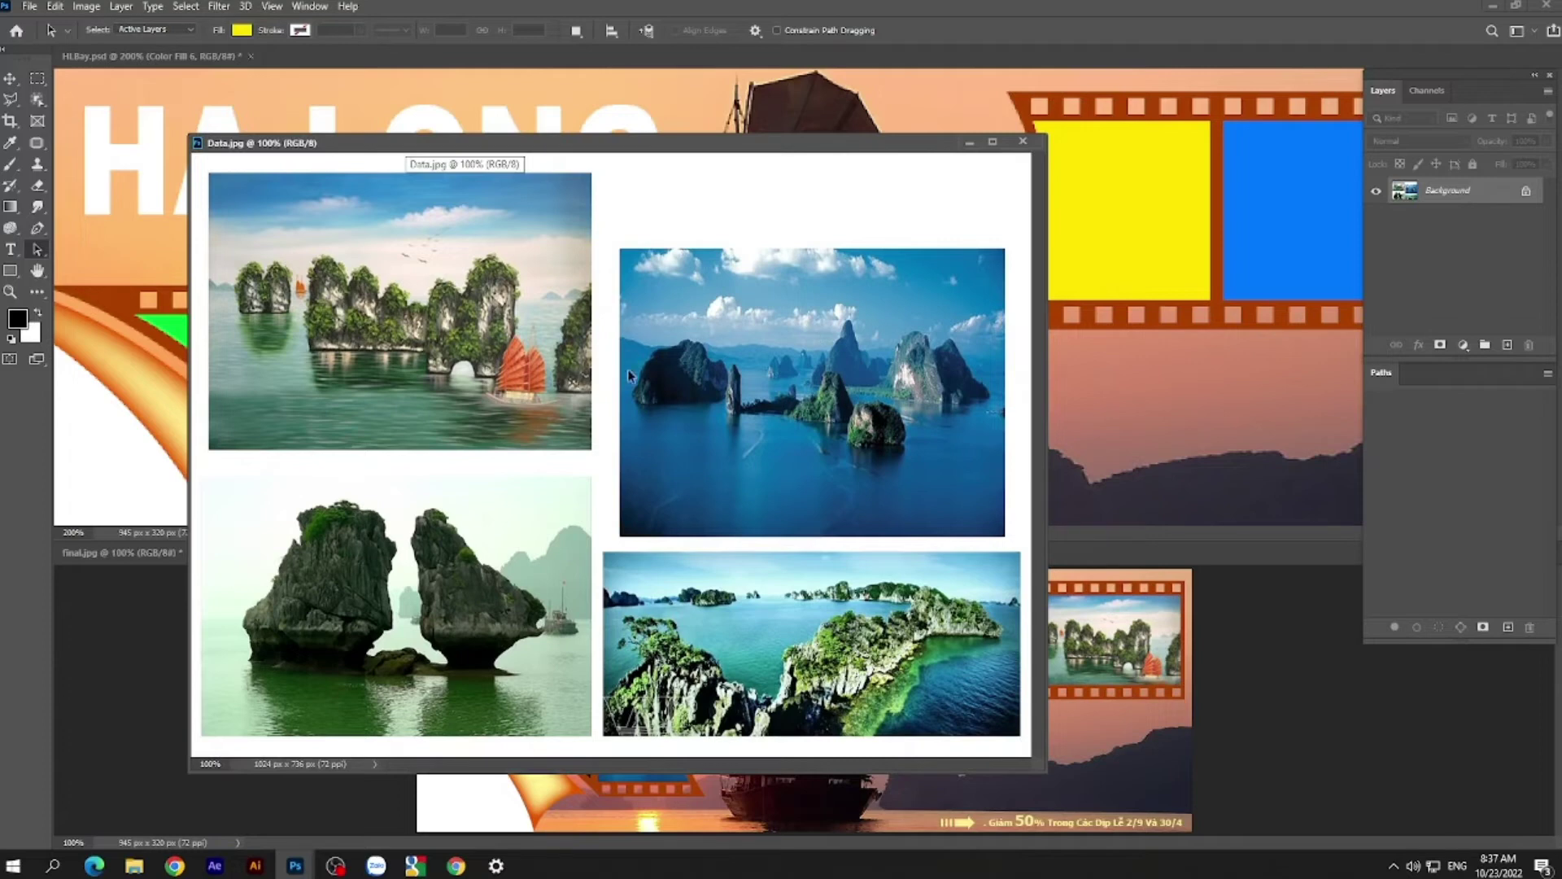
left_click(38, 78)
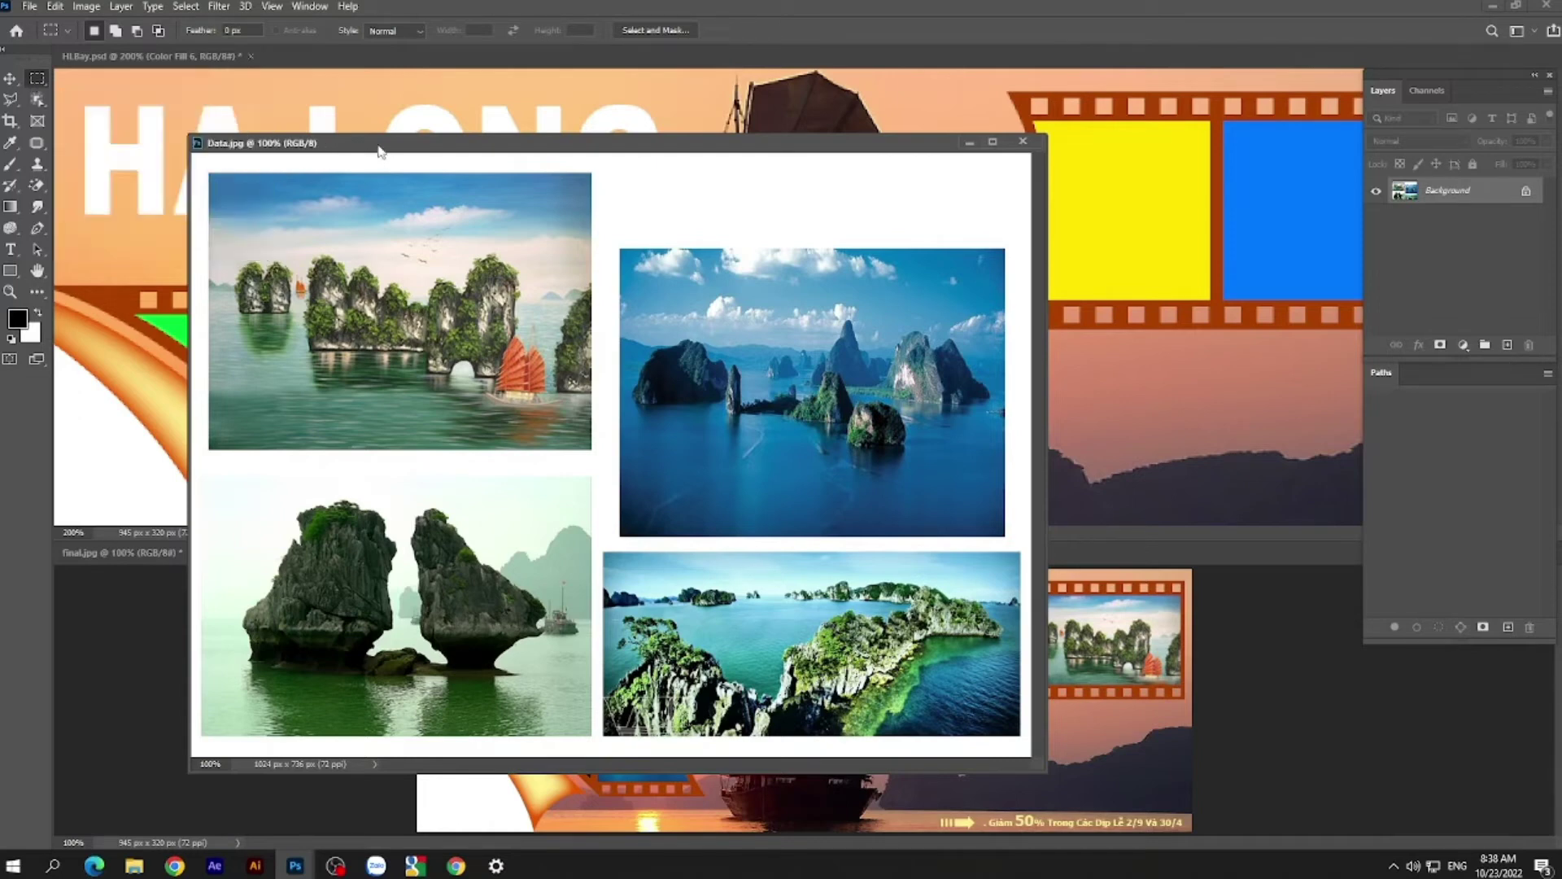
left_click_drag(204, 170, 595, 454)
- Copy the top-left and top-right photos onto Layers 1 and 2 with Ctrl+J
key("ctrl+j")
left_click(1377, 218)
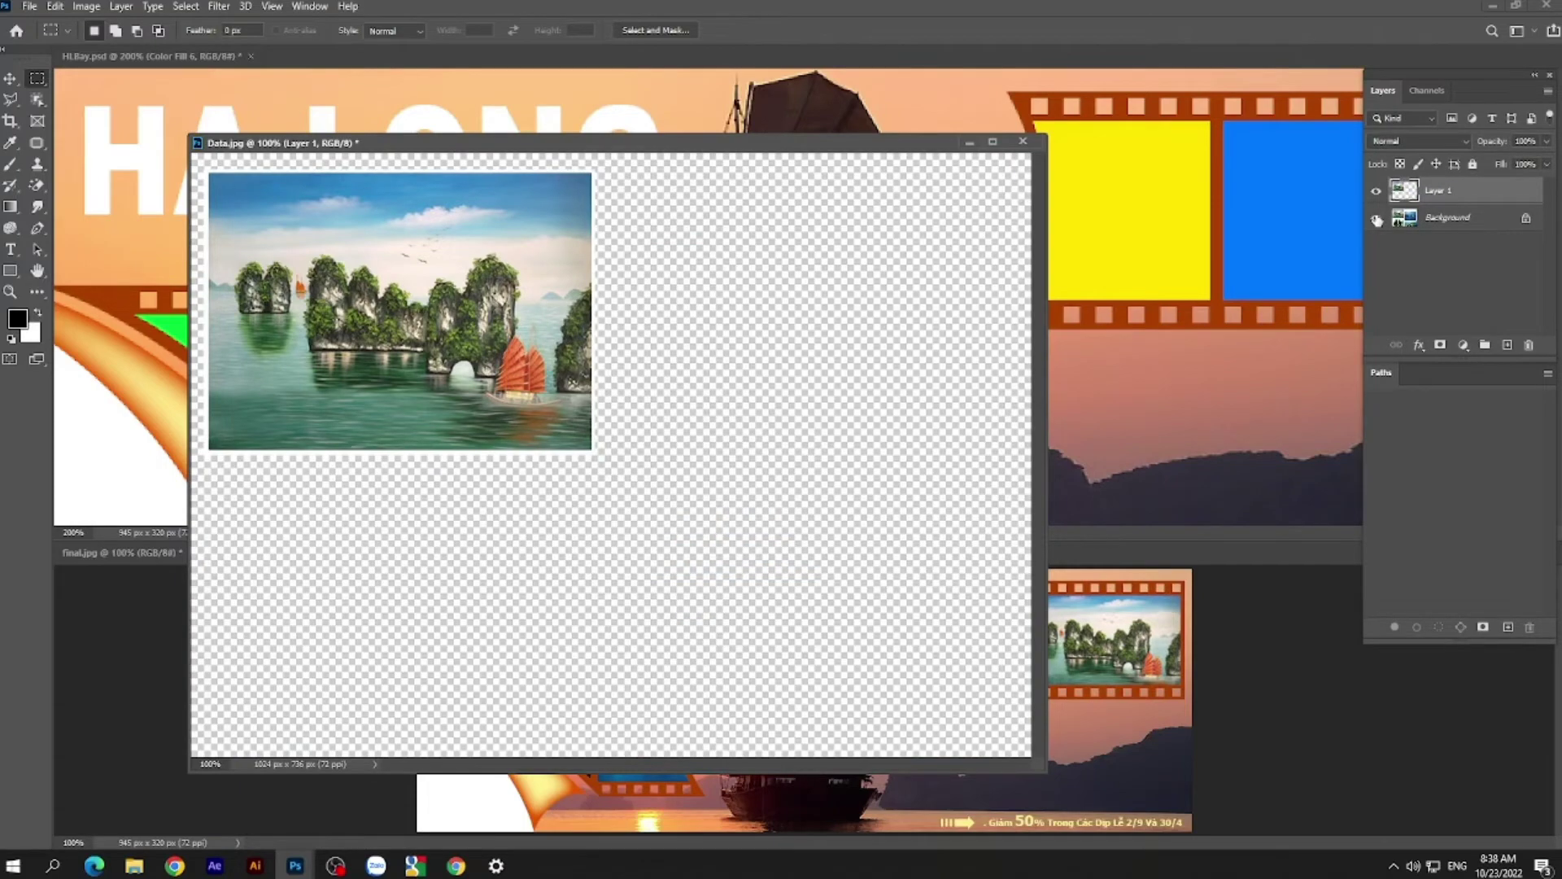
left_click(1377, 218)
left_click_drag(613, 242, 1009, 543)
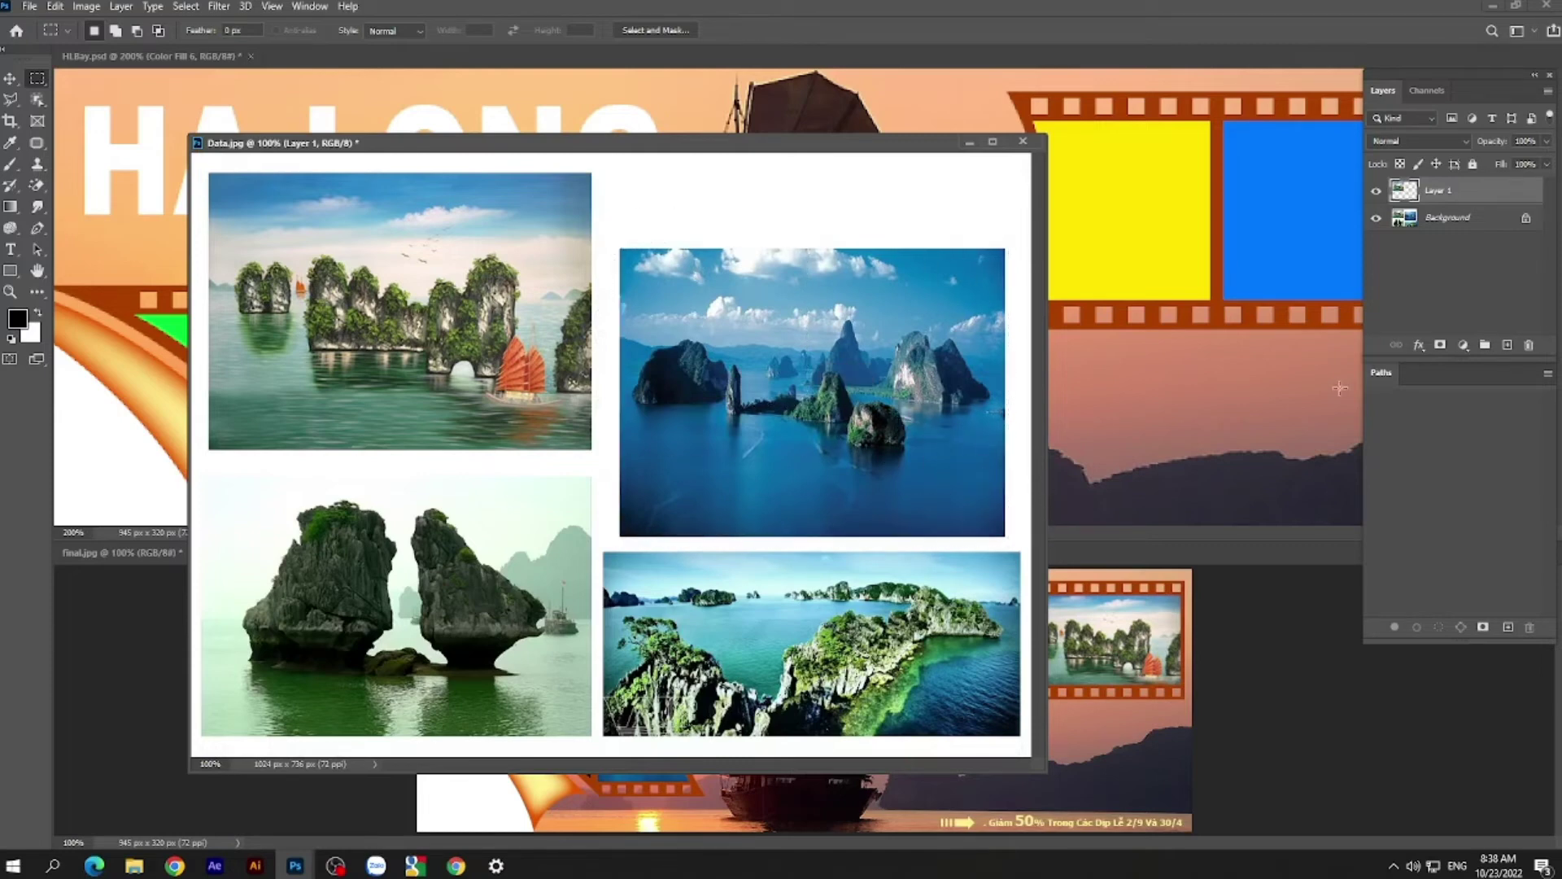
left_click(1448, 218)
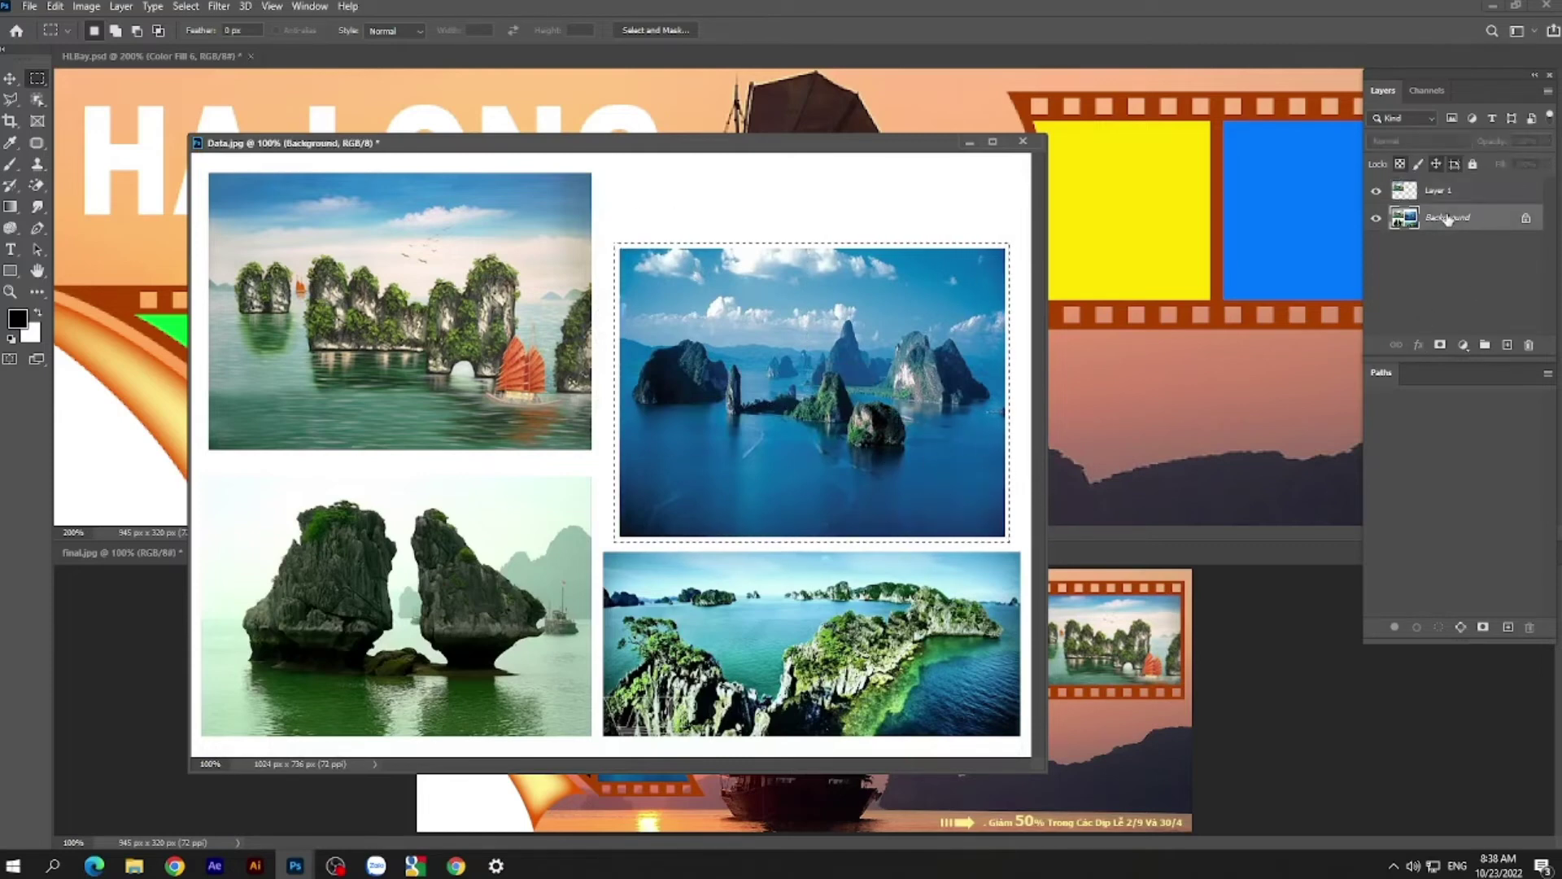
key("ctrl+j")
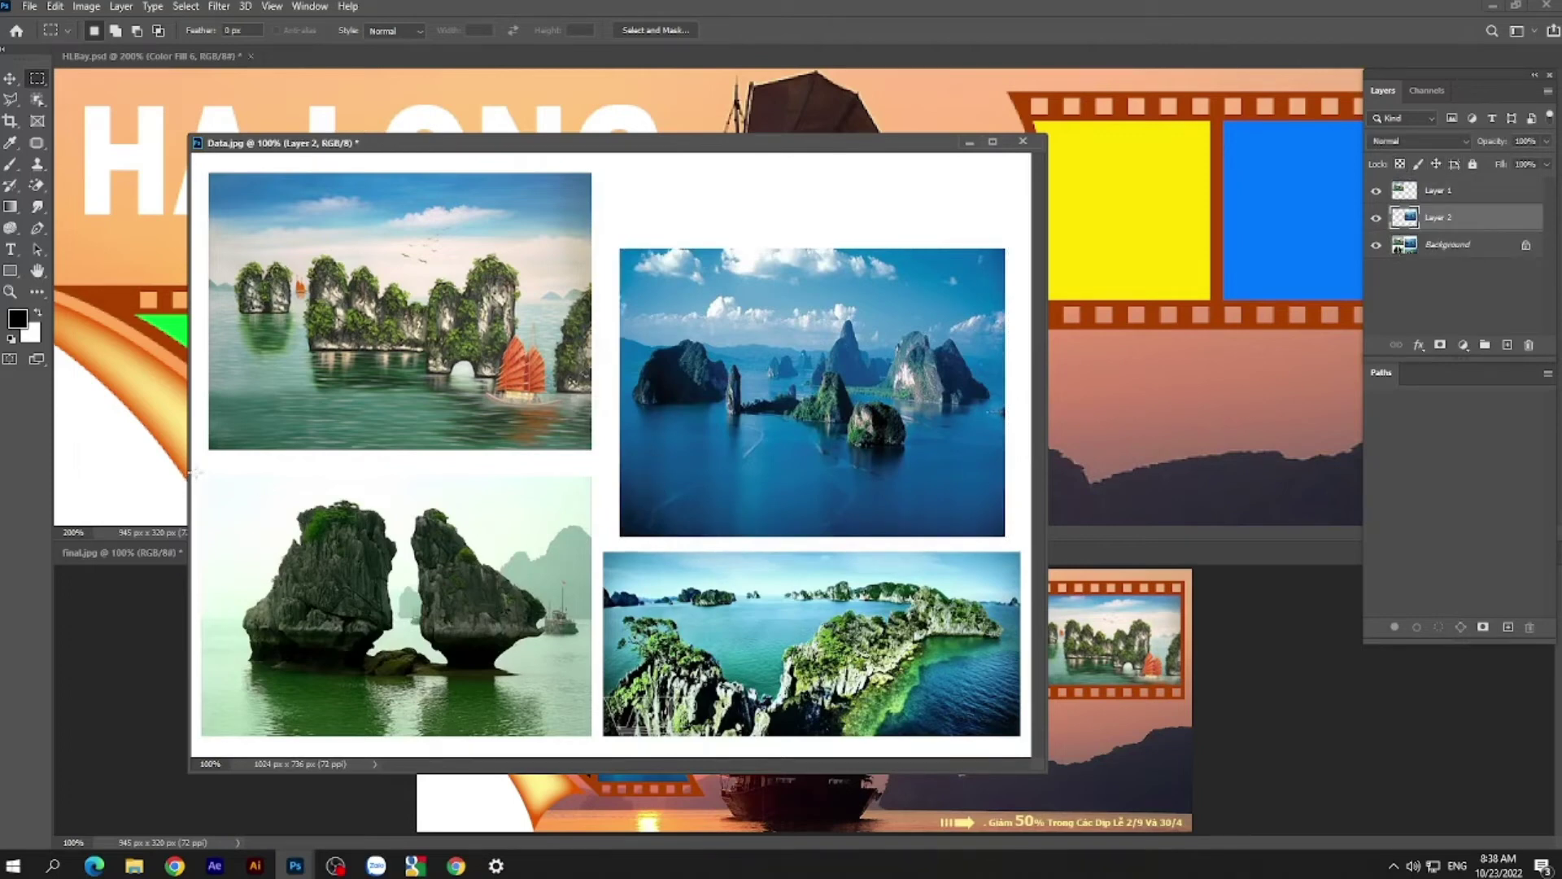
- Copy the lower two photos onto Layers 3 and 4, hide Background, and dock Data.jpg
left_click_drag(198, 473, 594, 740)
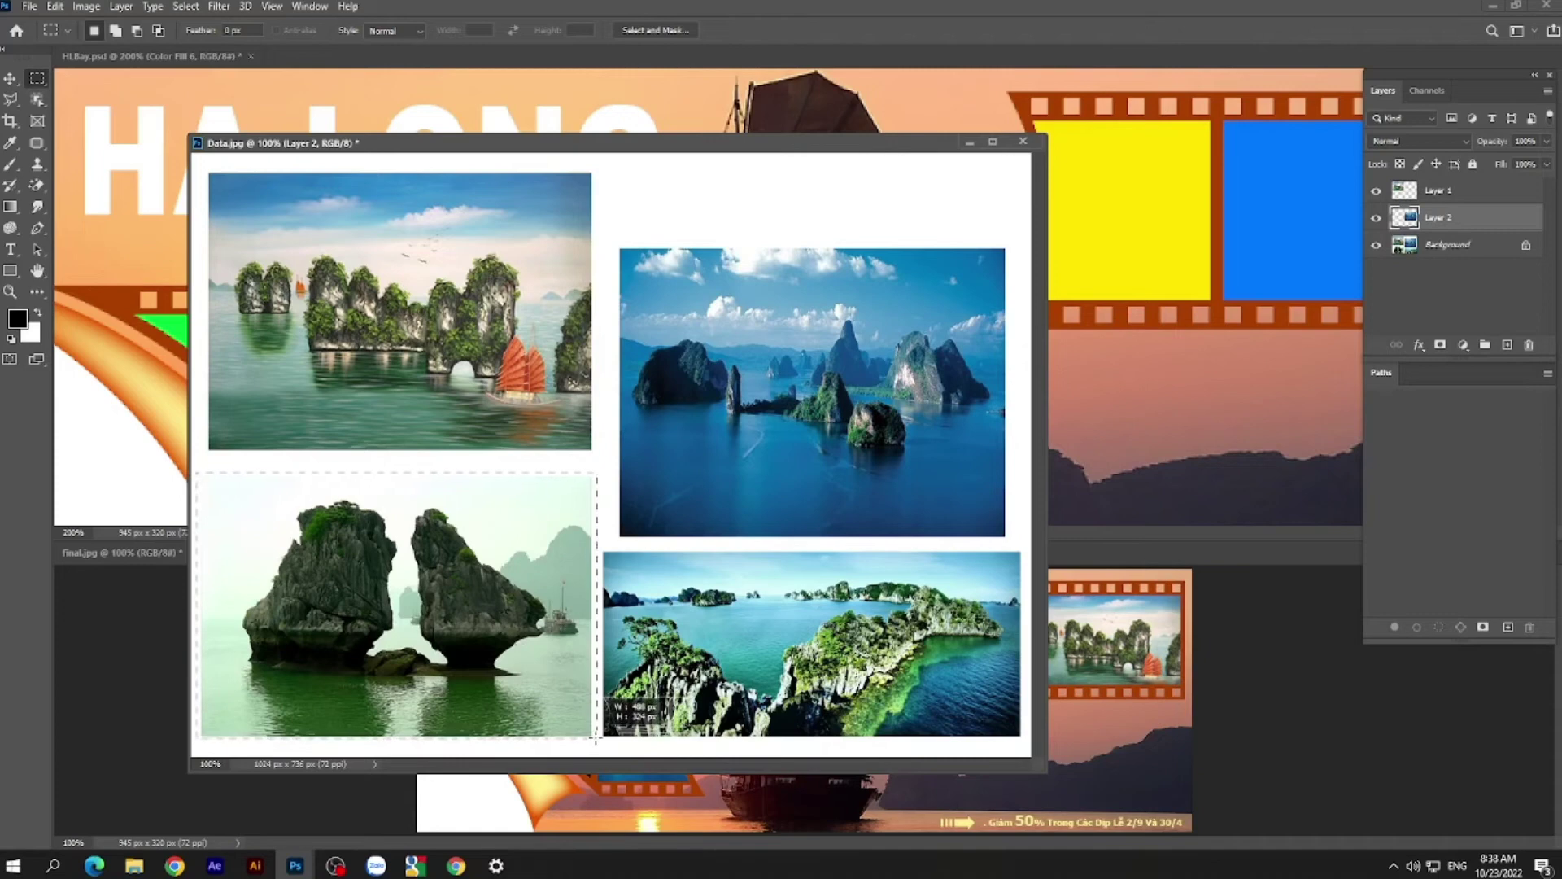
left_click(1456, 245)
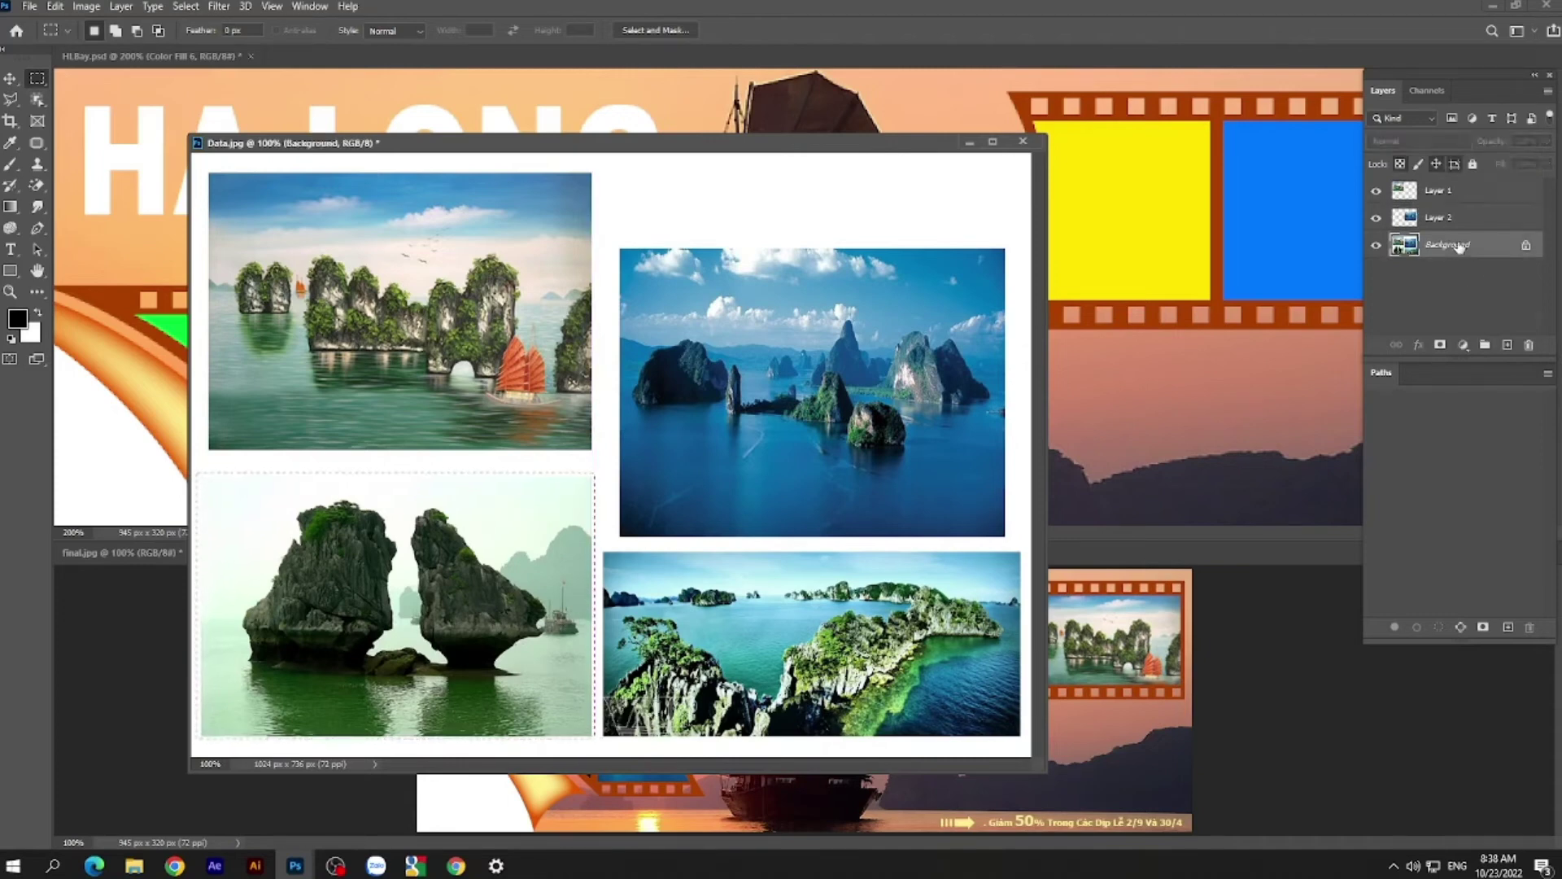
key("ctrl+j")
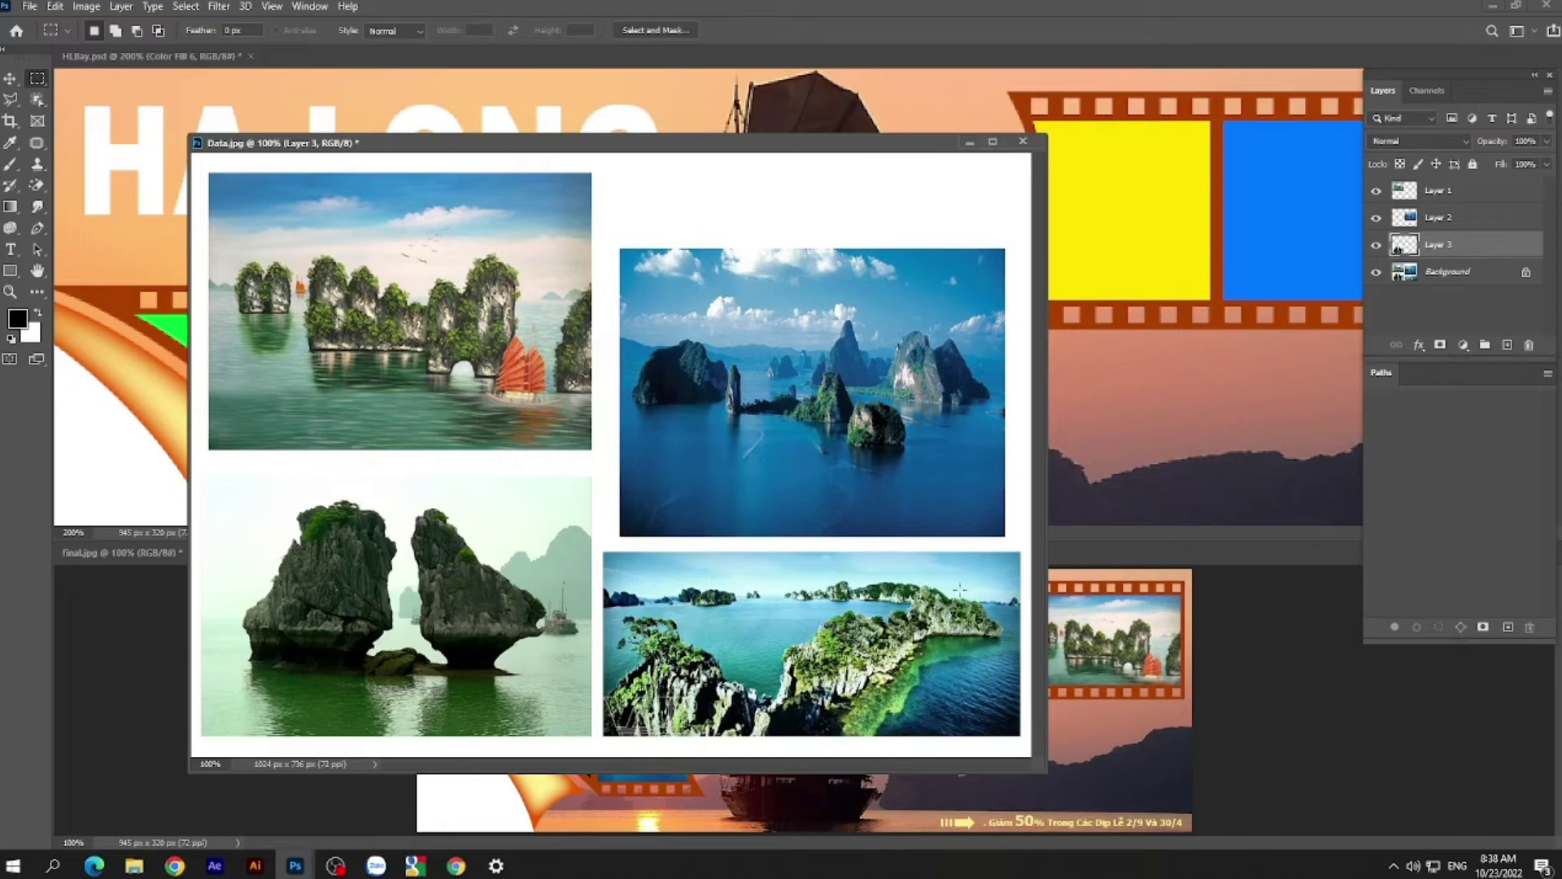
left_click_drag(600, 547, 1025, 738)
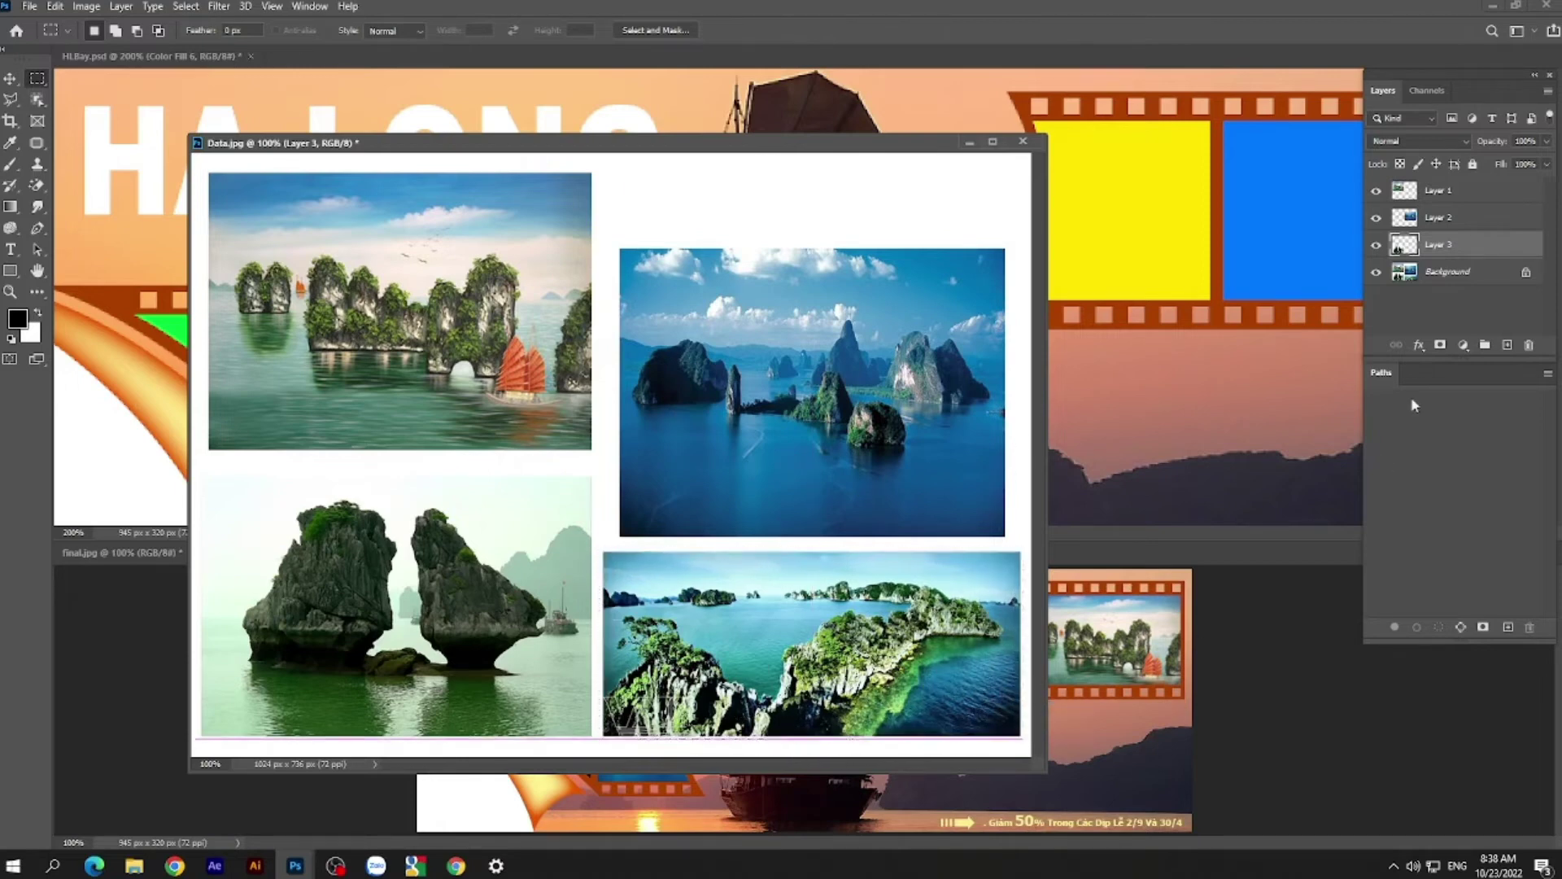
left_click(1425, 275)
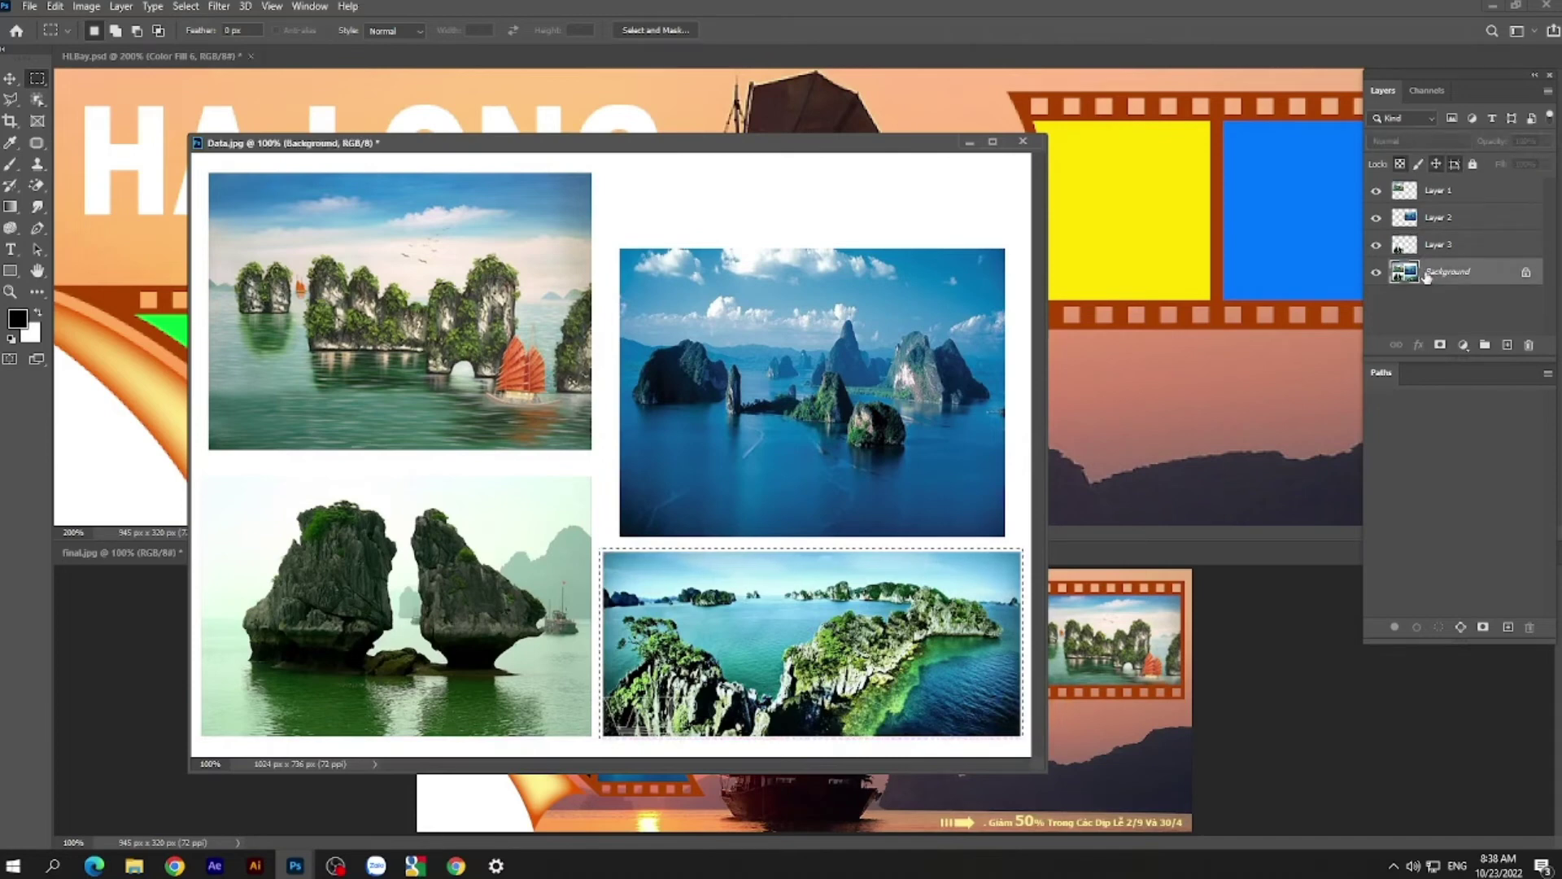
key("ctrl+j")
left_click(1376, 298)
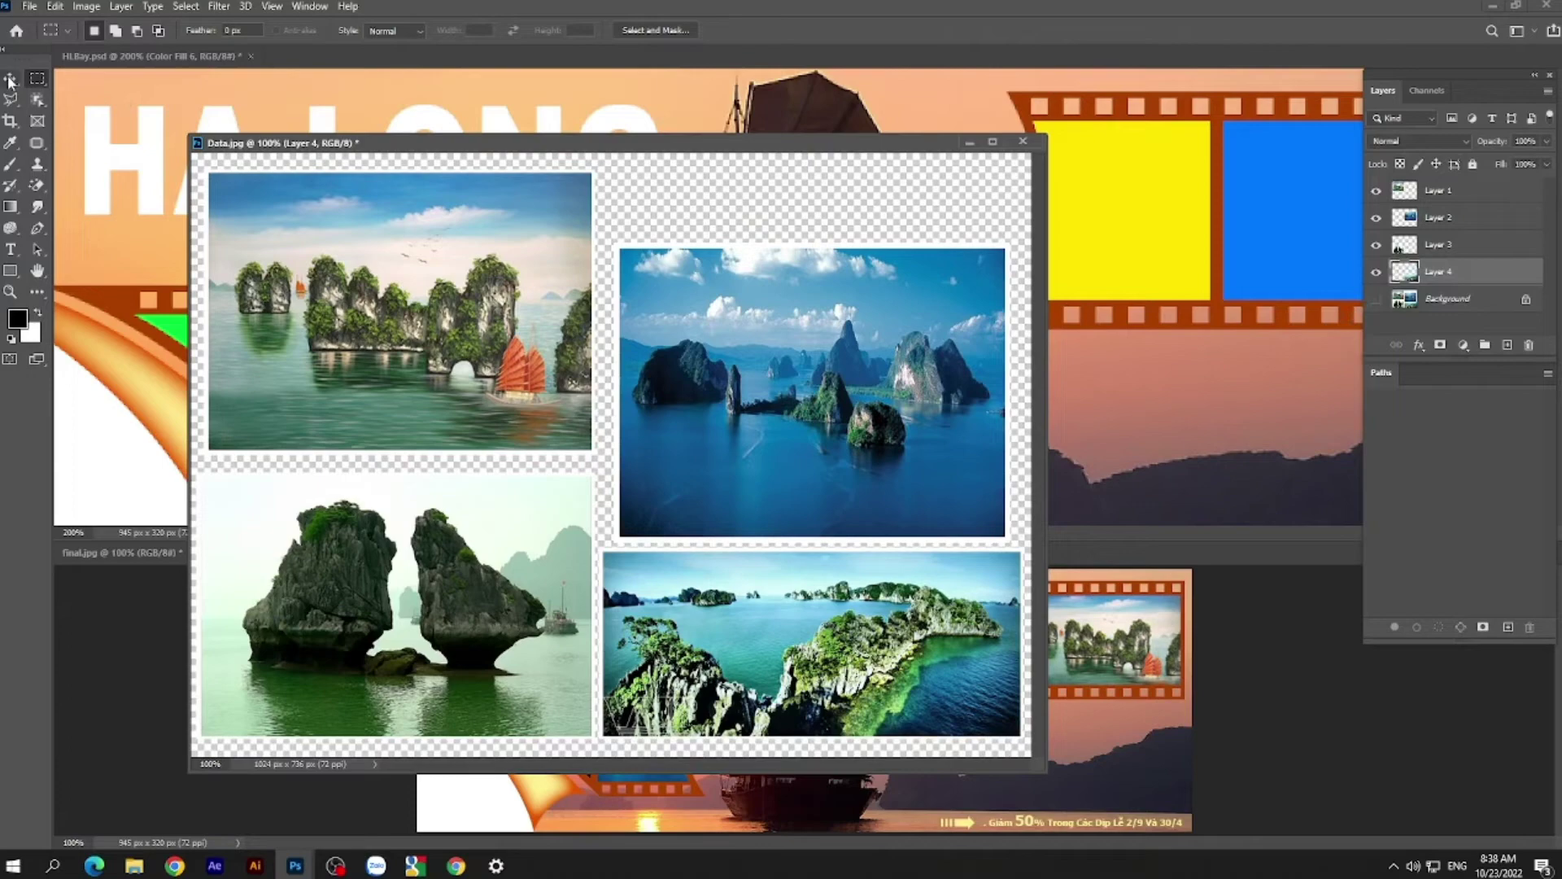
key("v")
left_click_drag(789, 150, 667, 56)
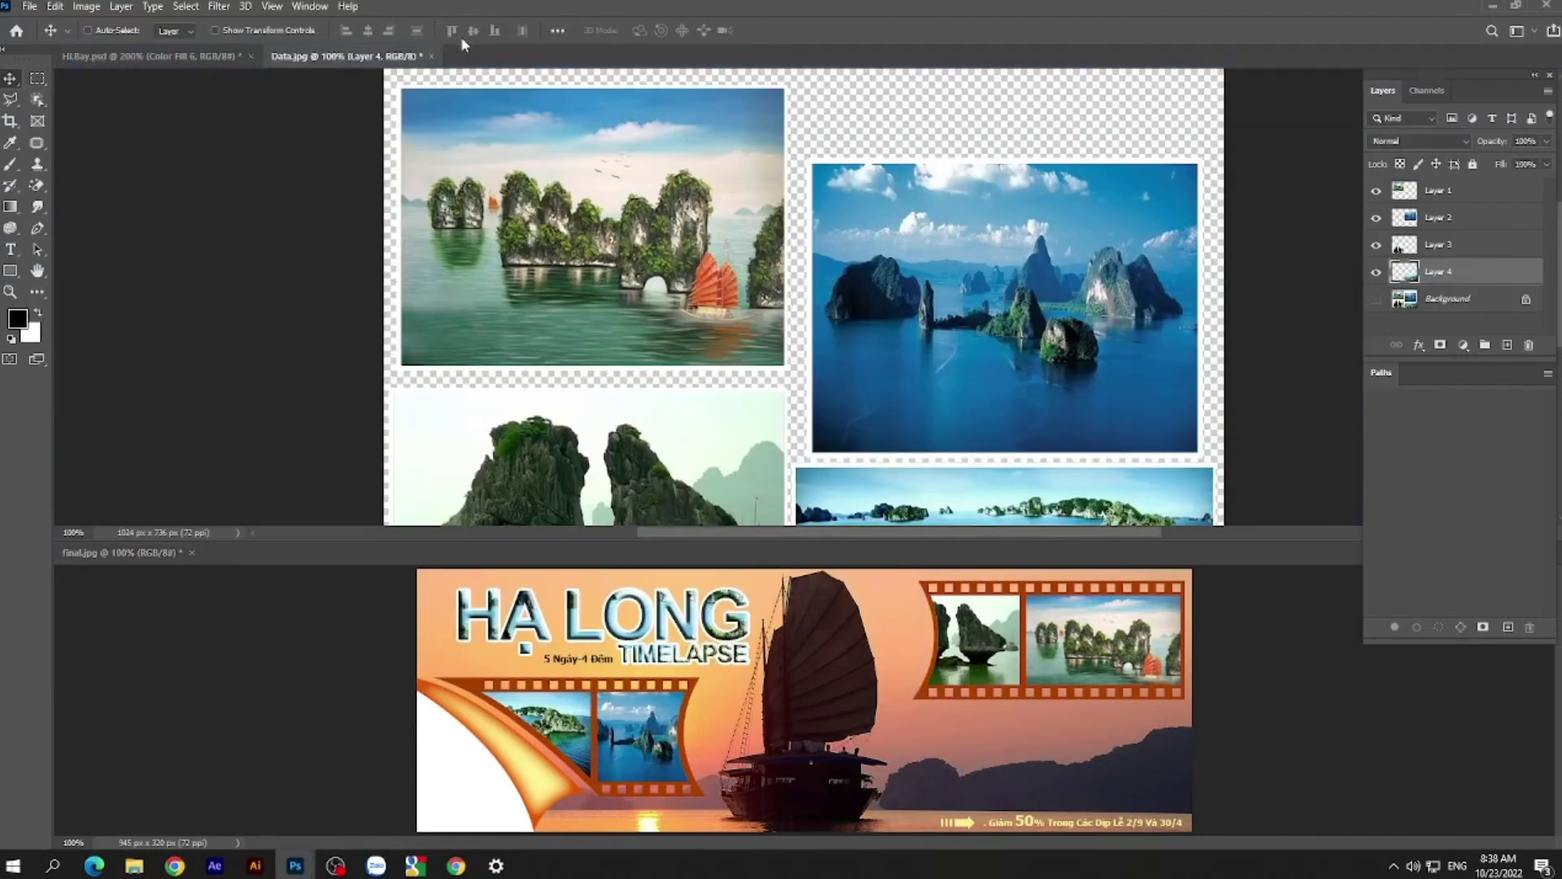
- Float Data.jpg beside the banner and copy its Layer 3 rock photo into HLBay.psd
mouse_move(397, 57)
left_mouse_down()
mouse_move(393, 88)
mouse_move(492, 127)
left_mouse_up()
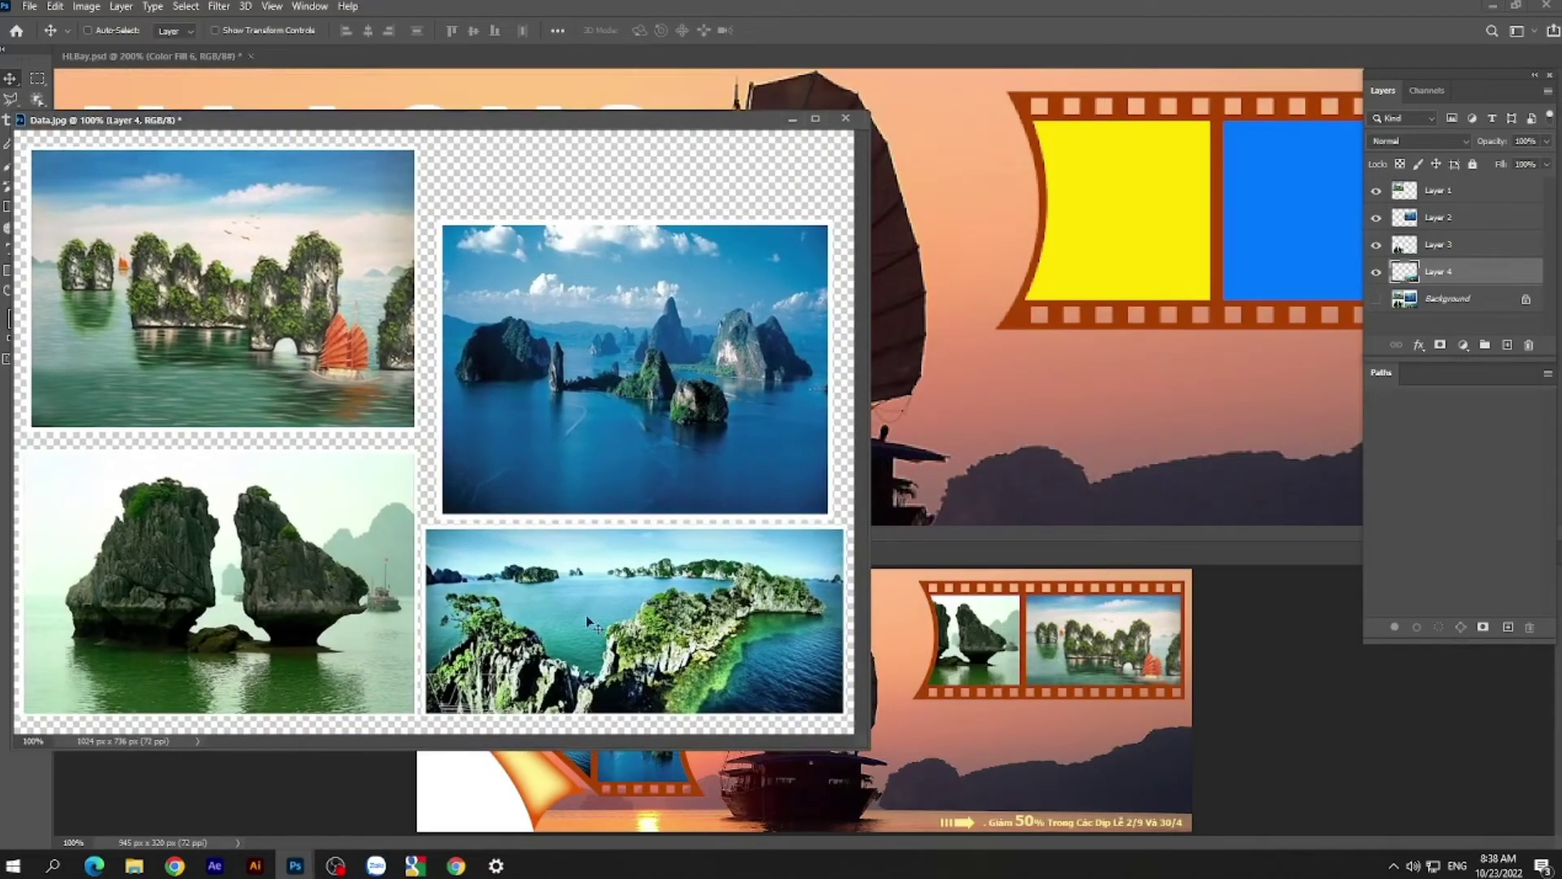
left_click(1136, 201)
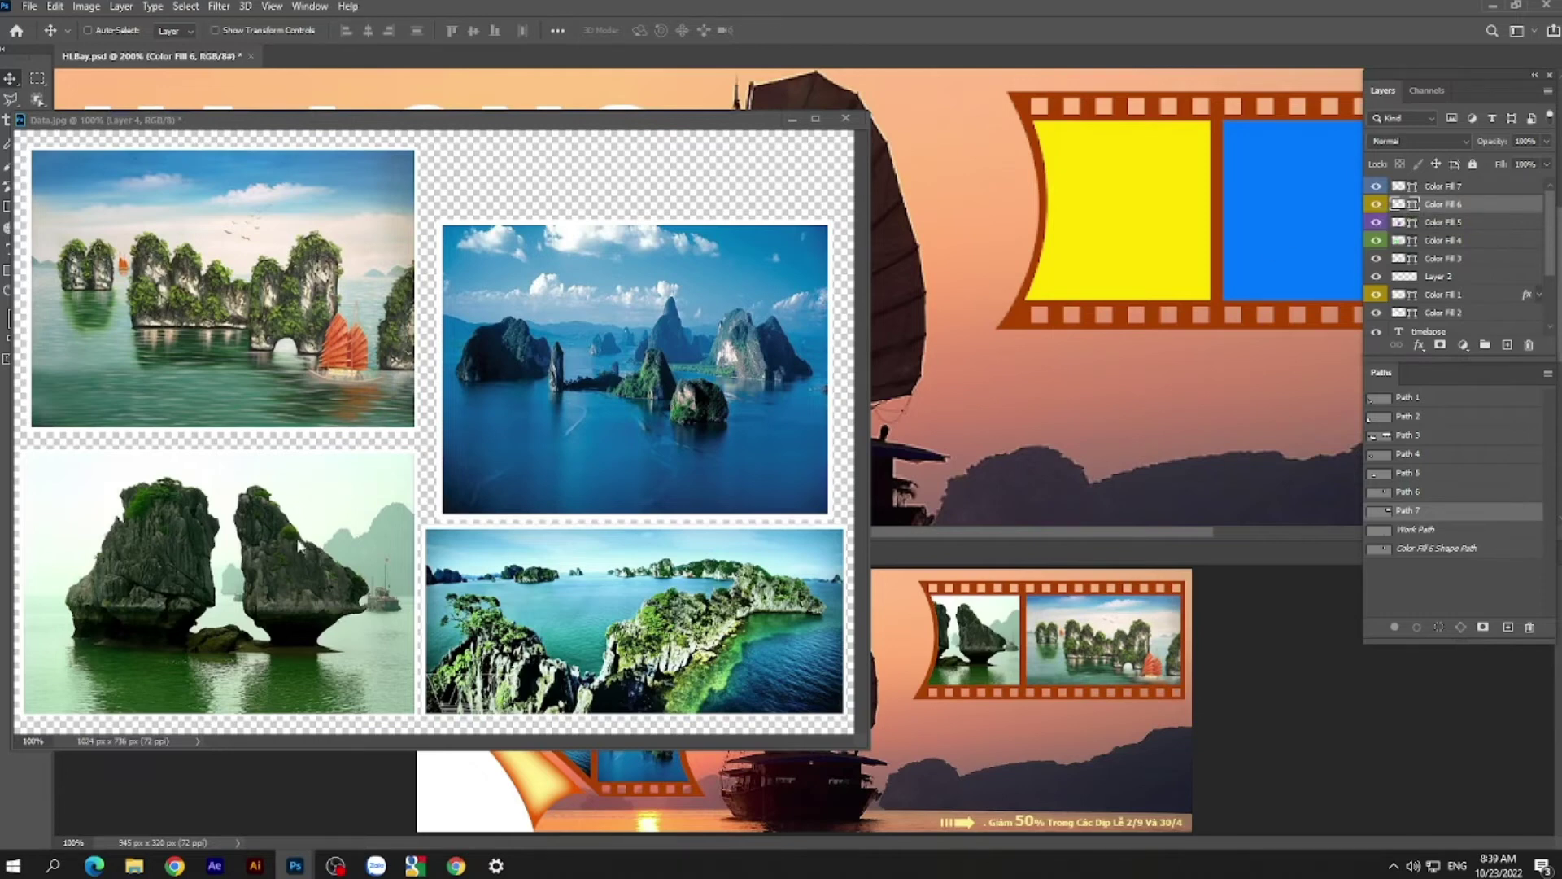
left_click(326, 527)
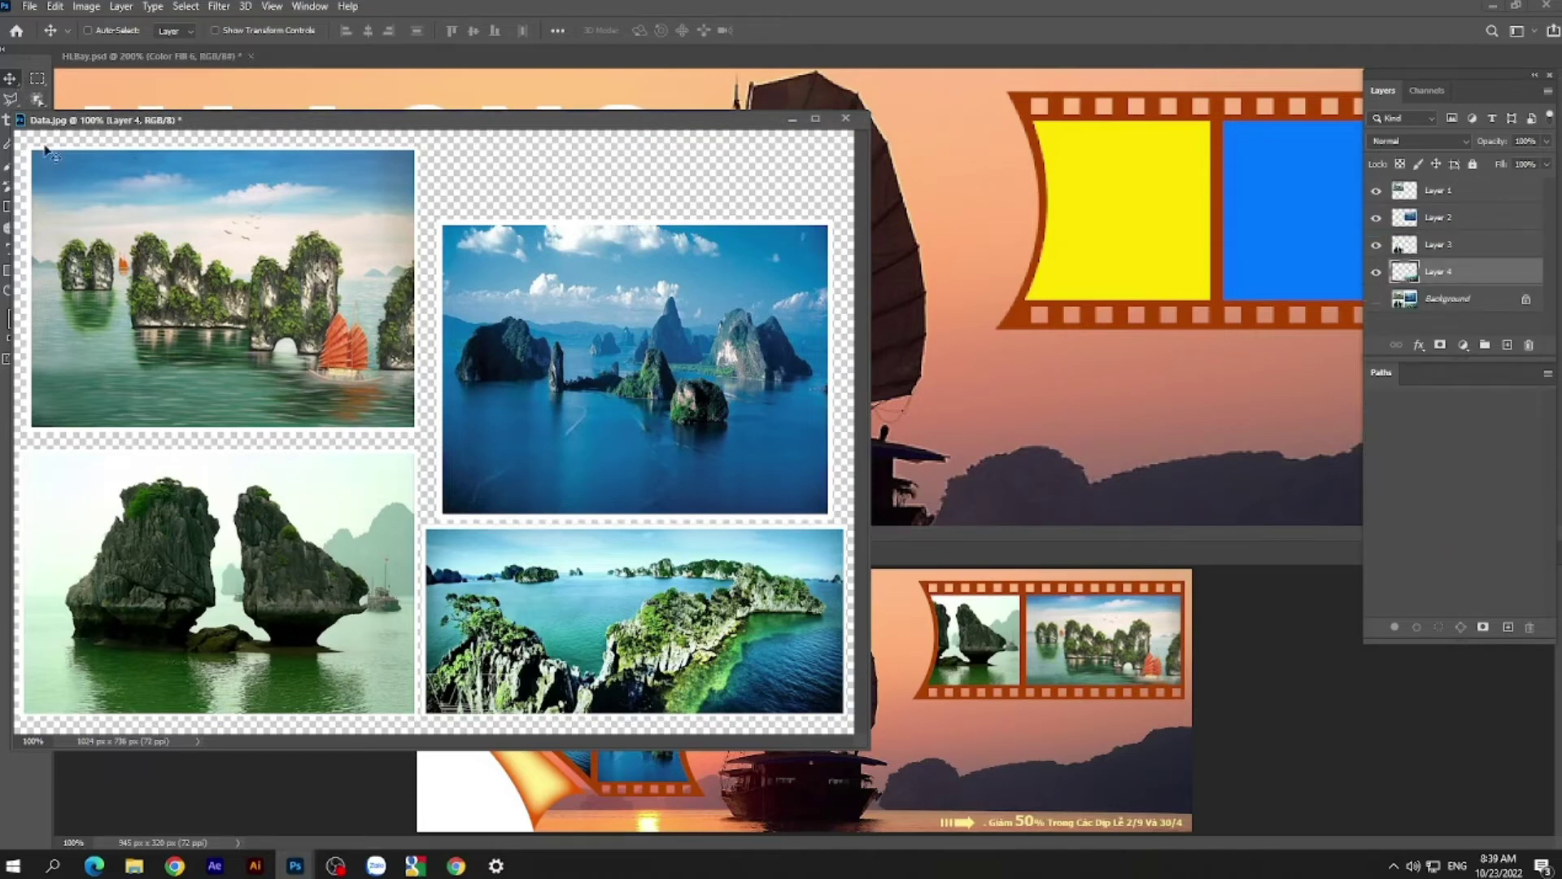
left_click_drag(279, 499, 291, 553)
left_click(292, 553, "ctrl")
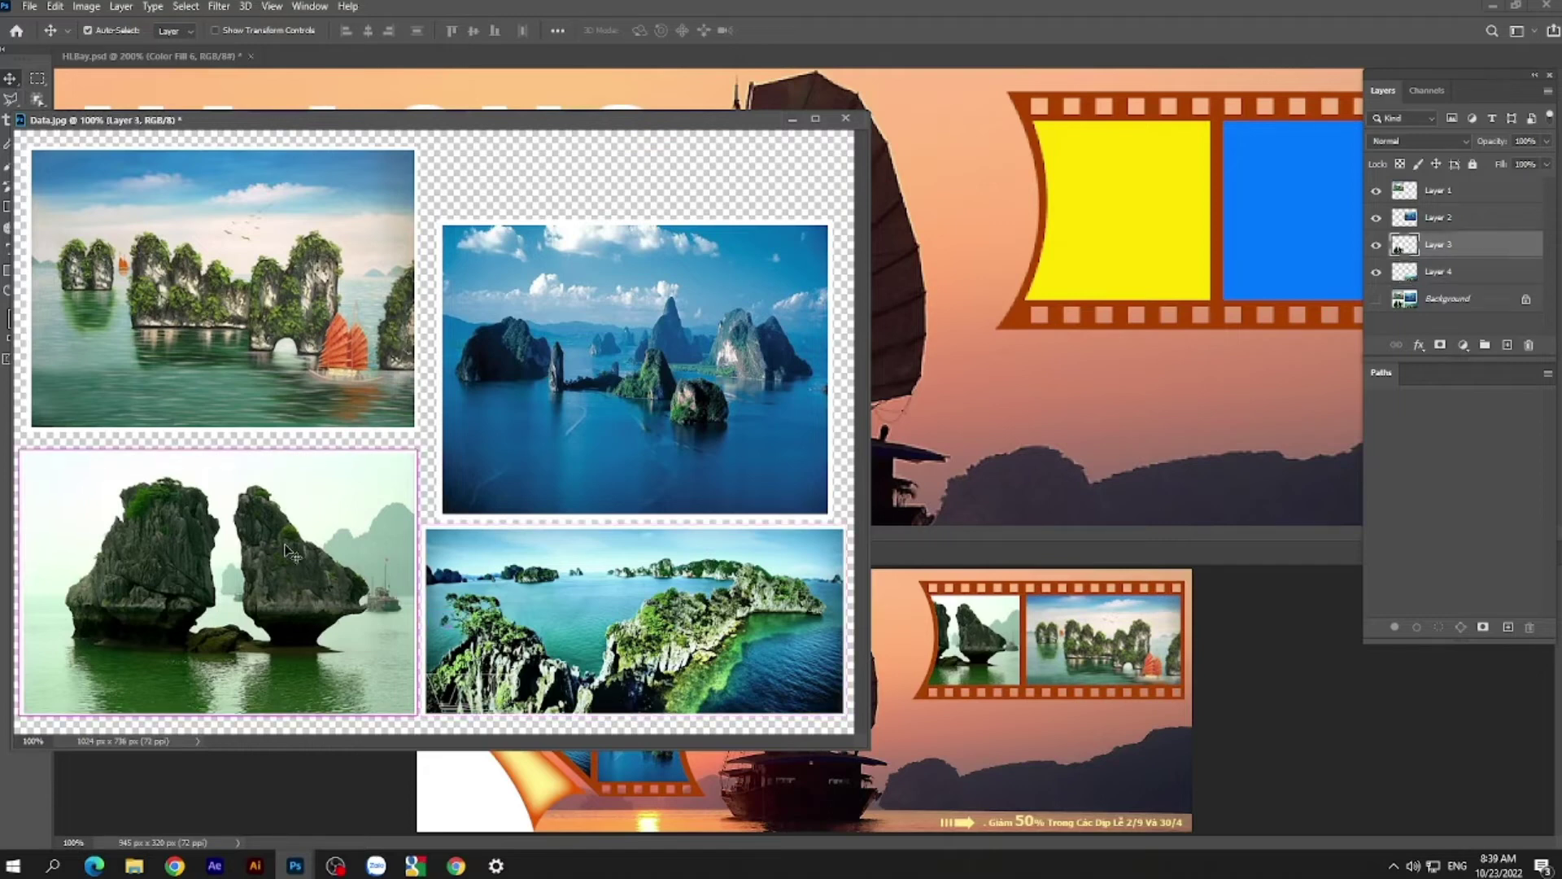
left_click(1377, 248)
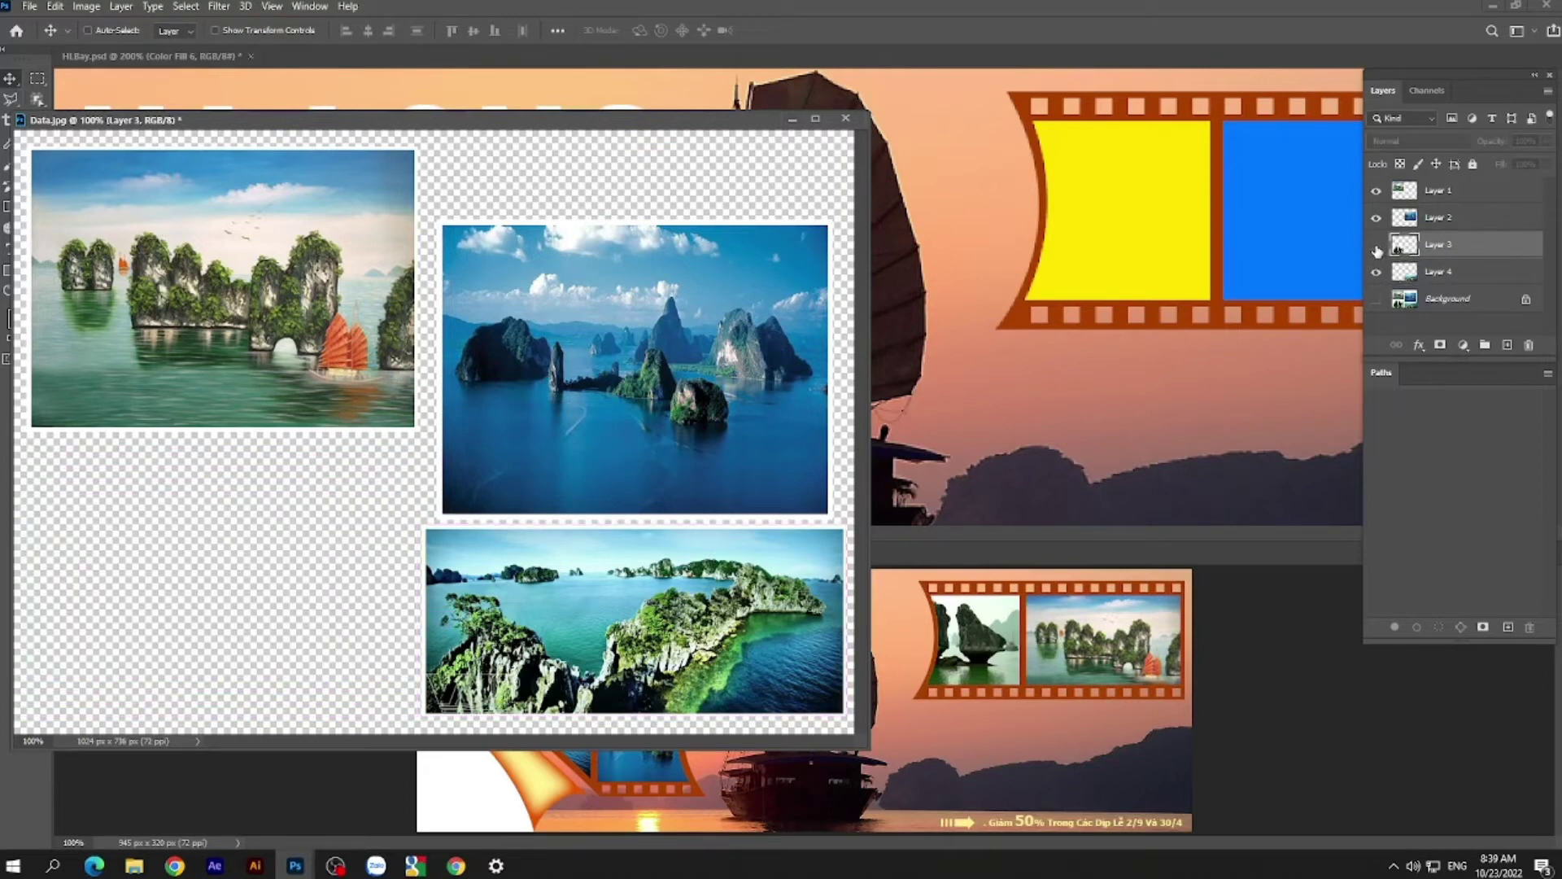
left_click_drag(1452, 244, 1178, 199)
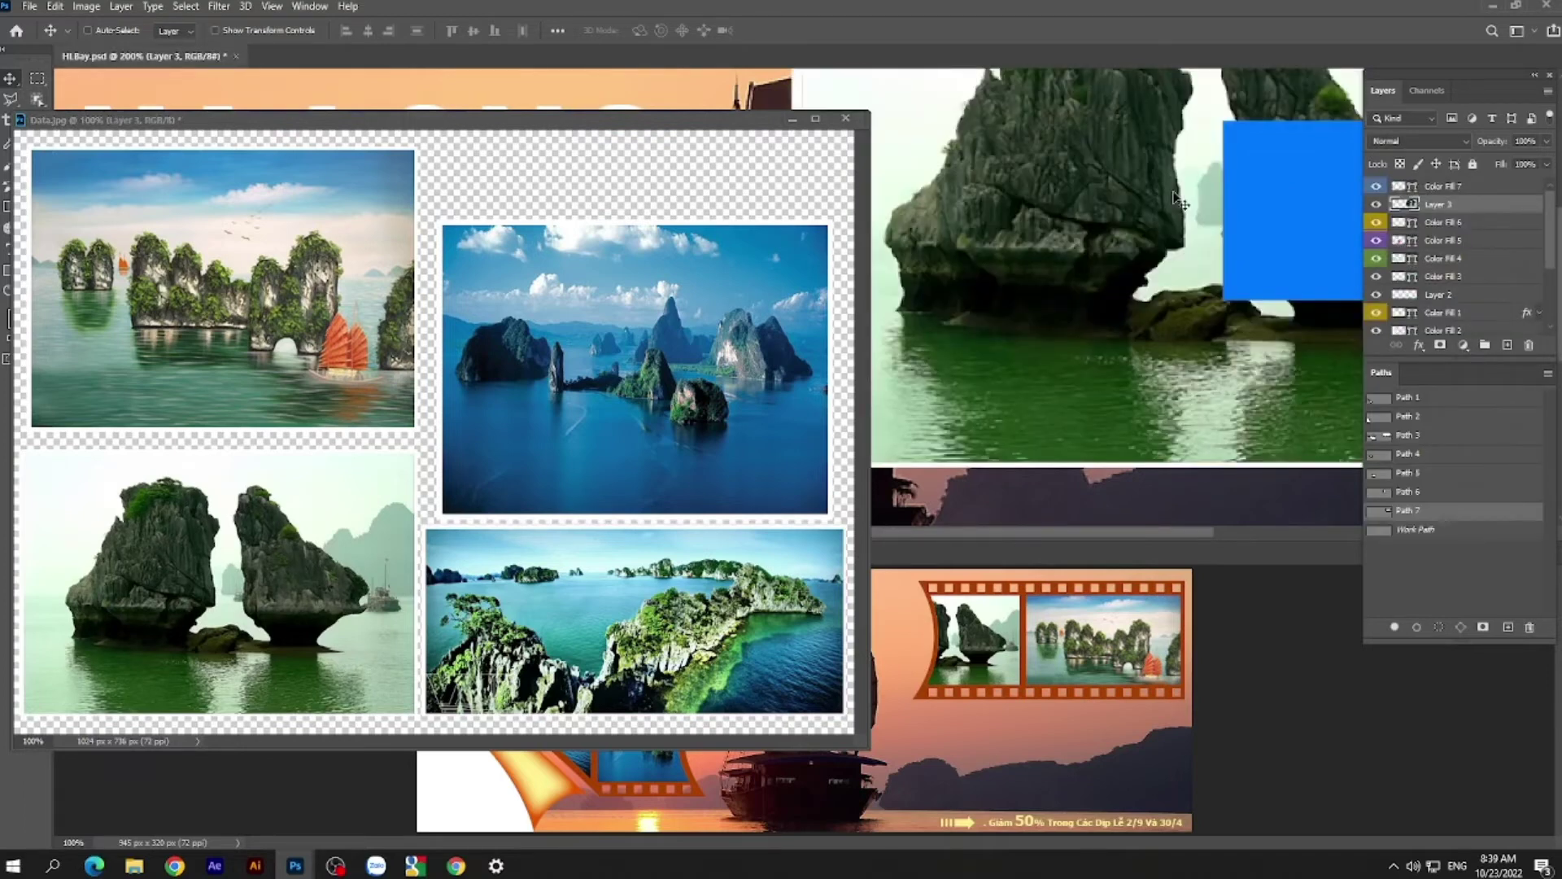
- Convert the rock photo layer to a smart object and arrange the two document windows
right_click(1479, 210)
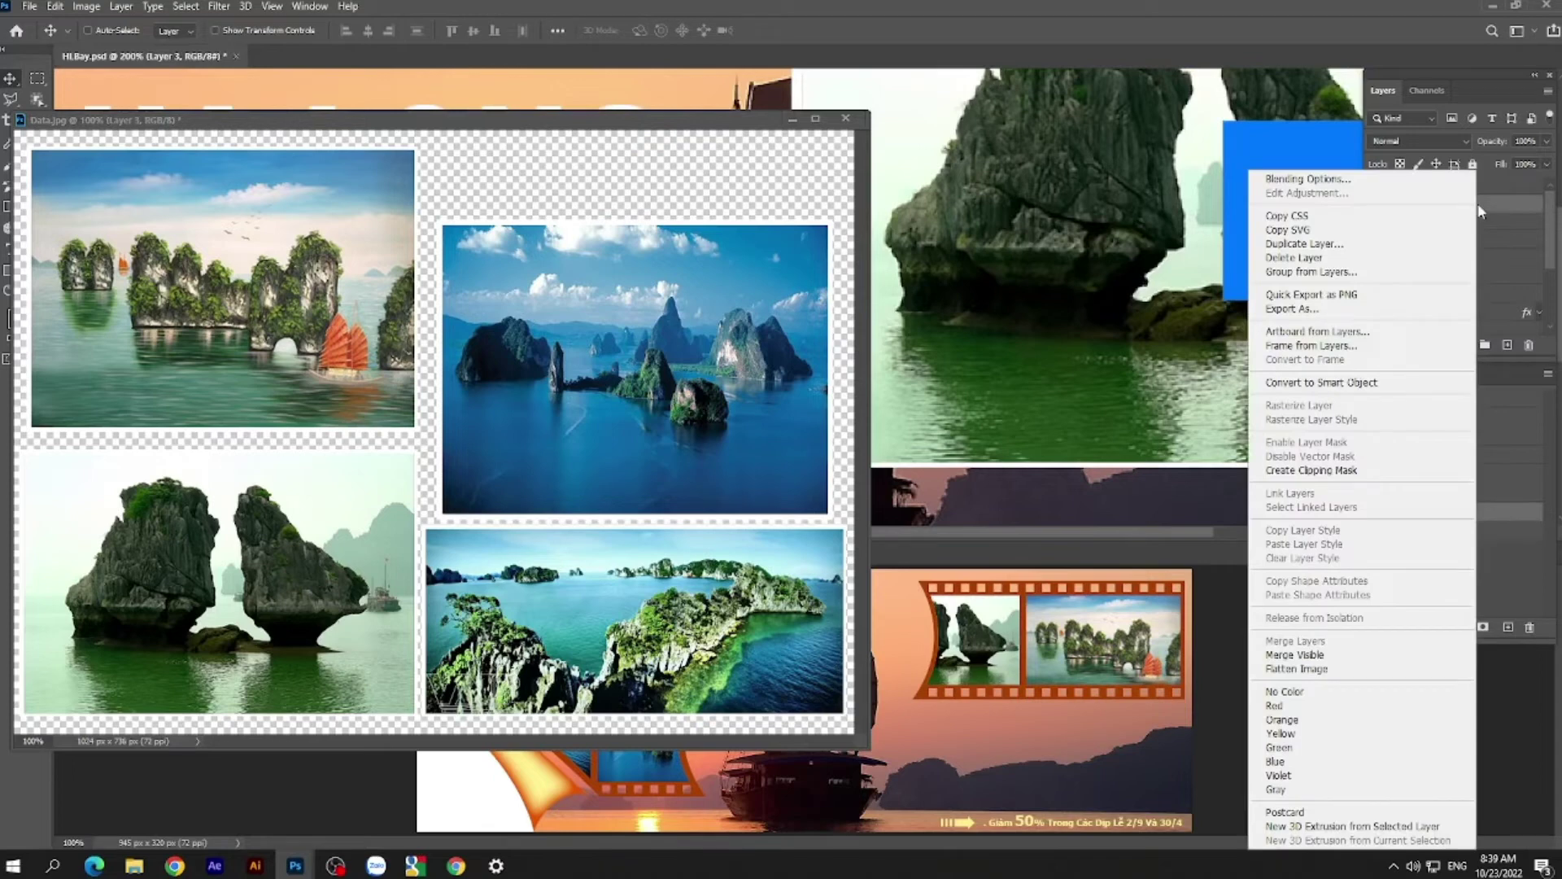
left_click(1361, 382)
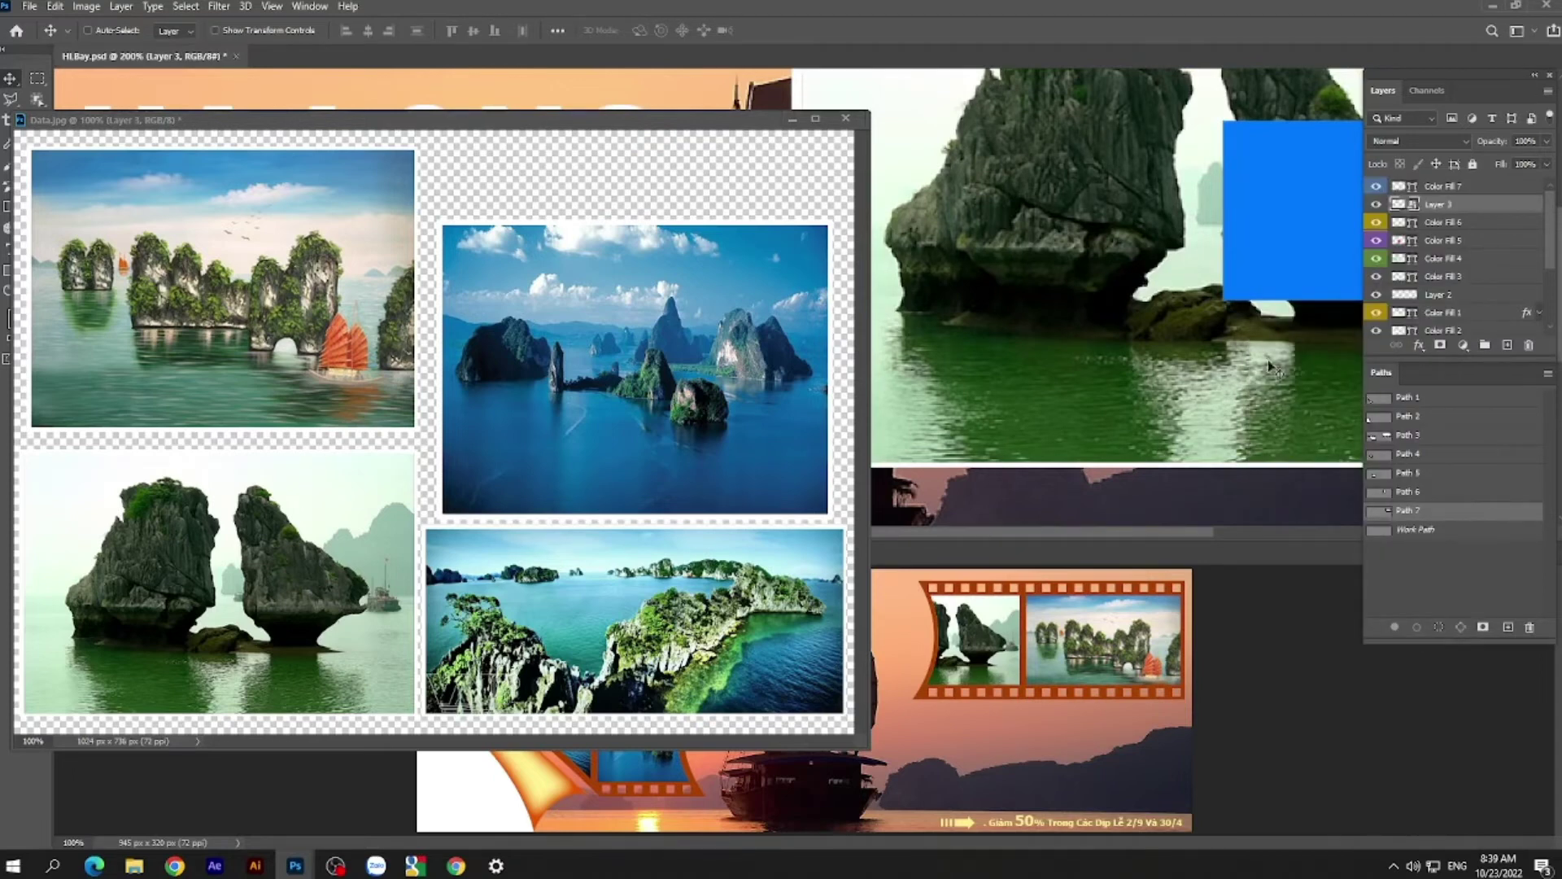
key("ctrl+minus")
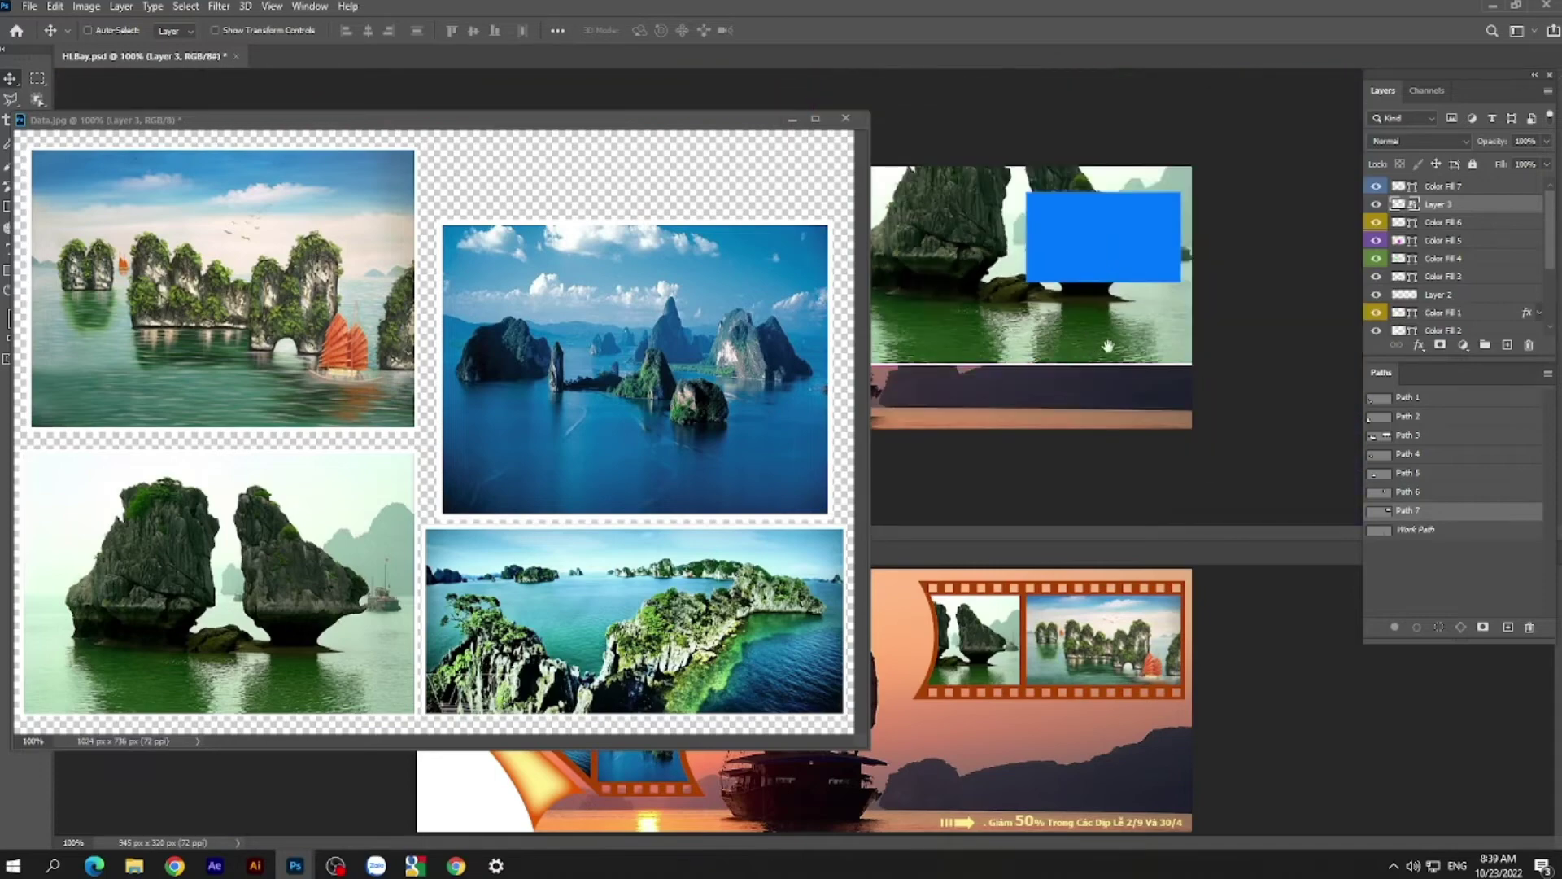
key("ctrl+plus")
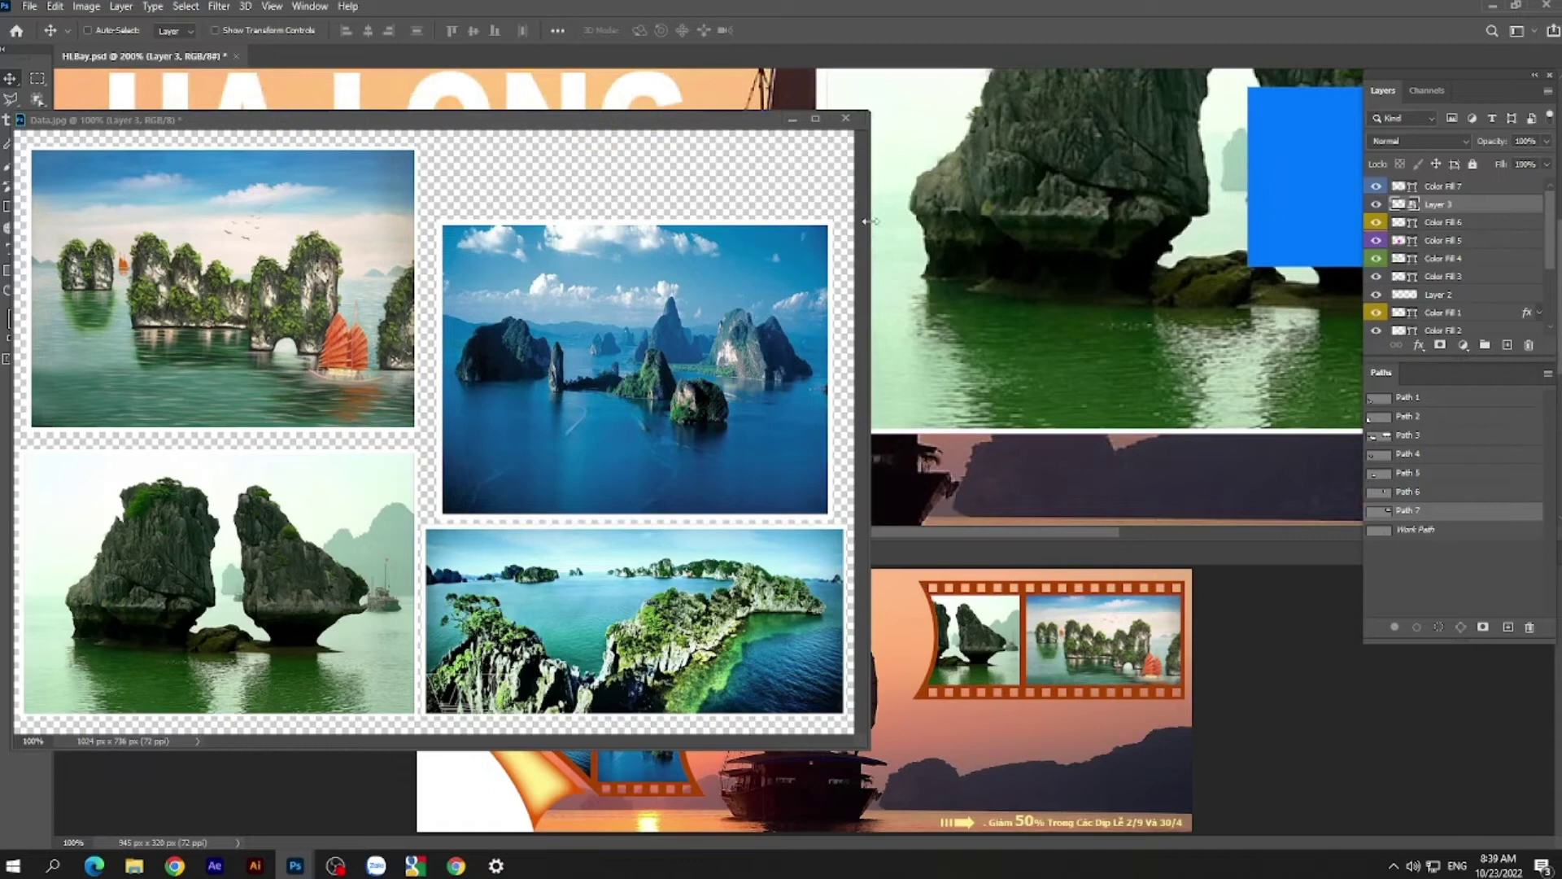
left_click_drag(869, 228, 642, 232)
left_click(1192, 317)
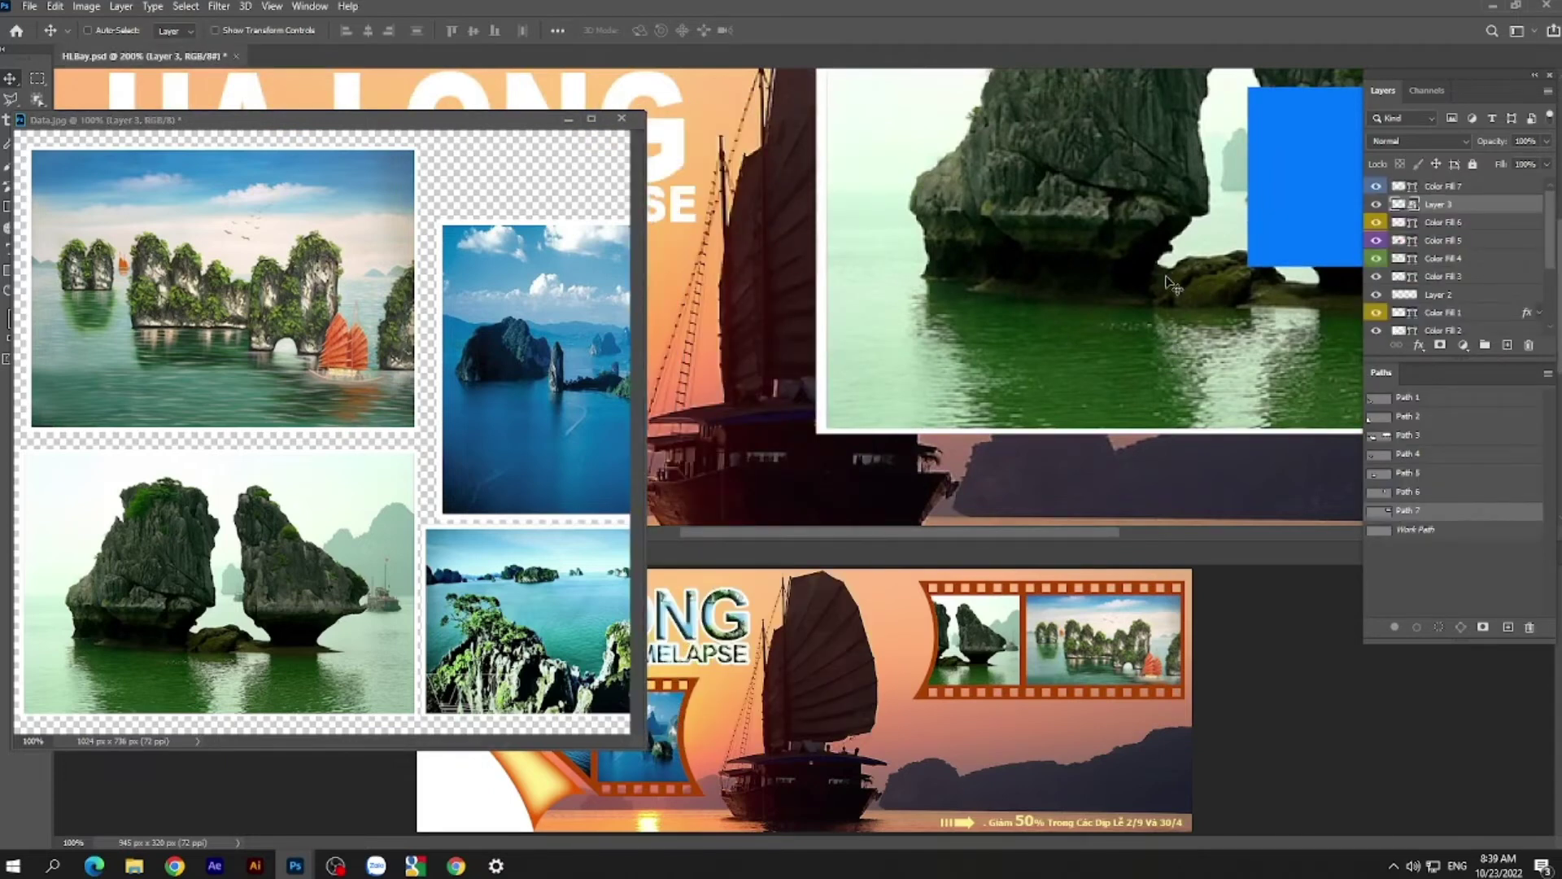
key("ctrl+t")
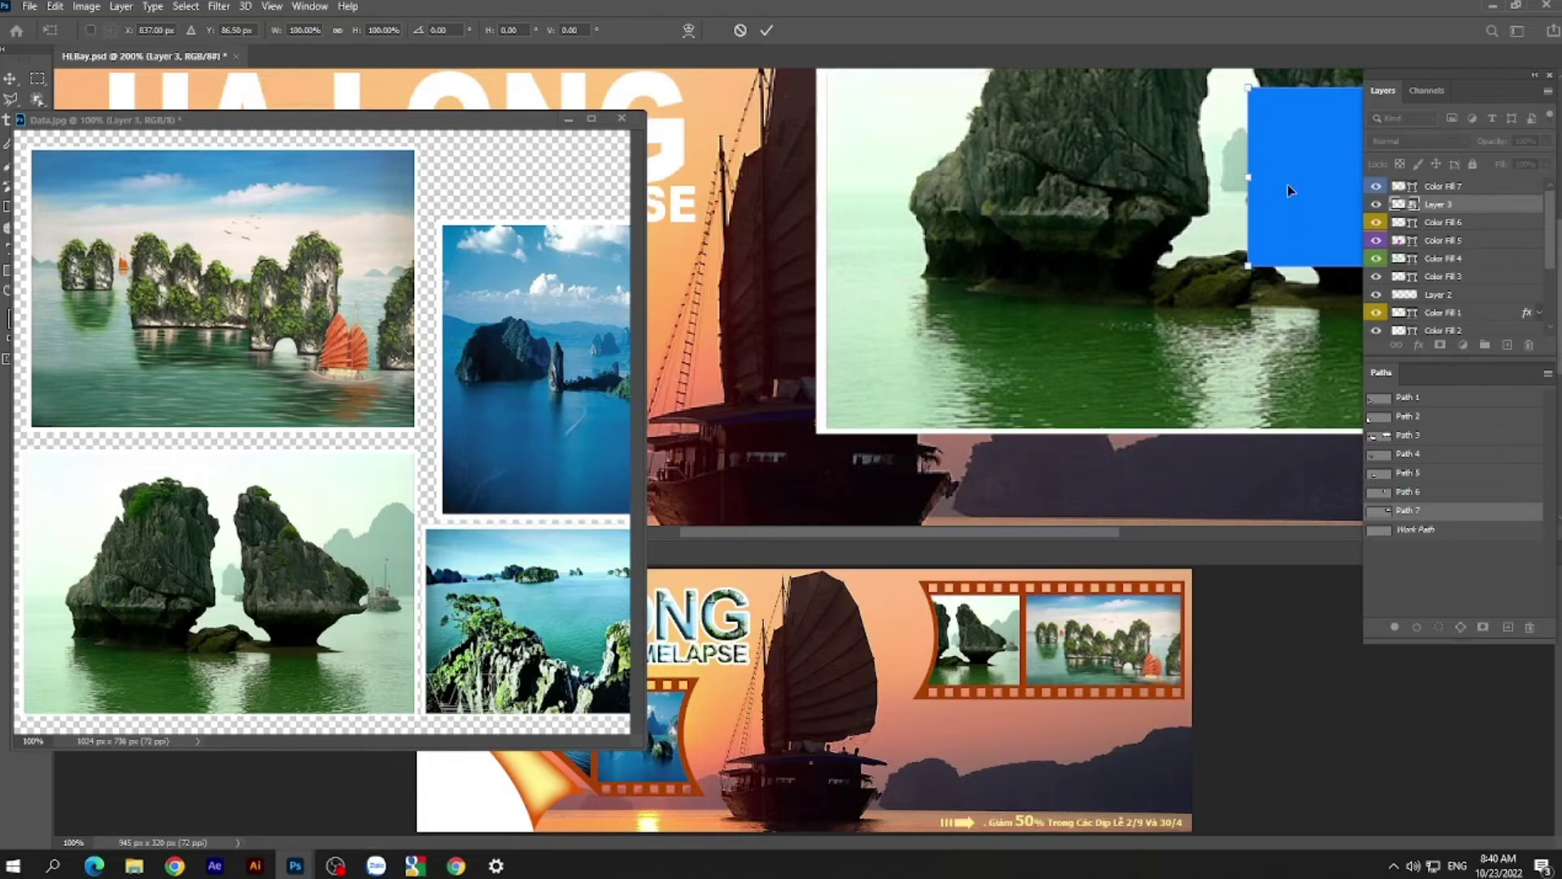
key("Return")
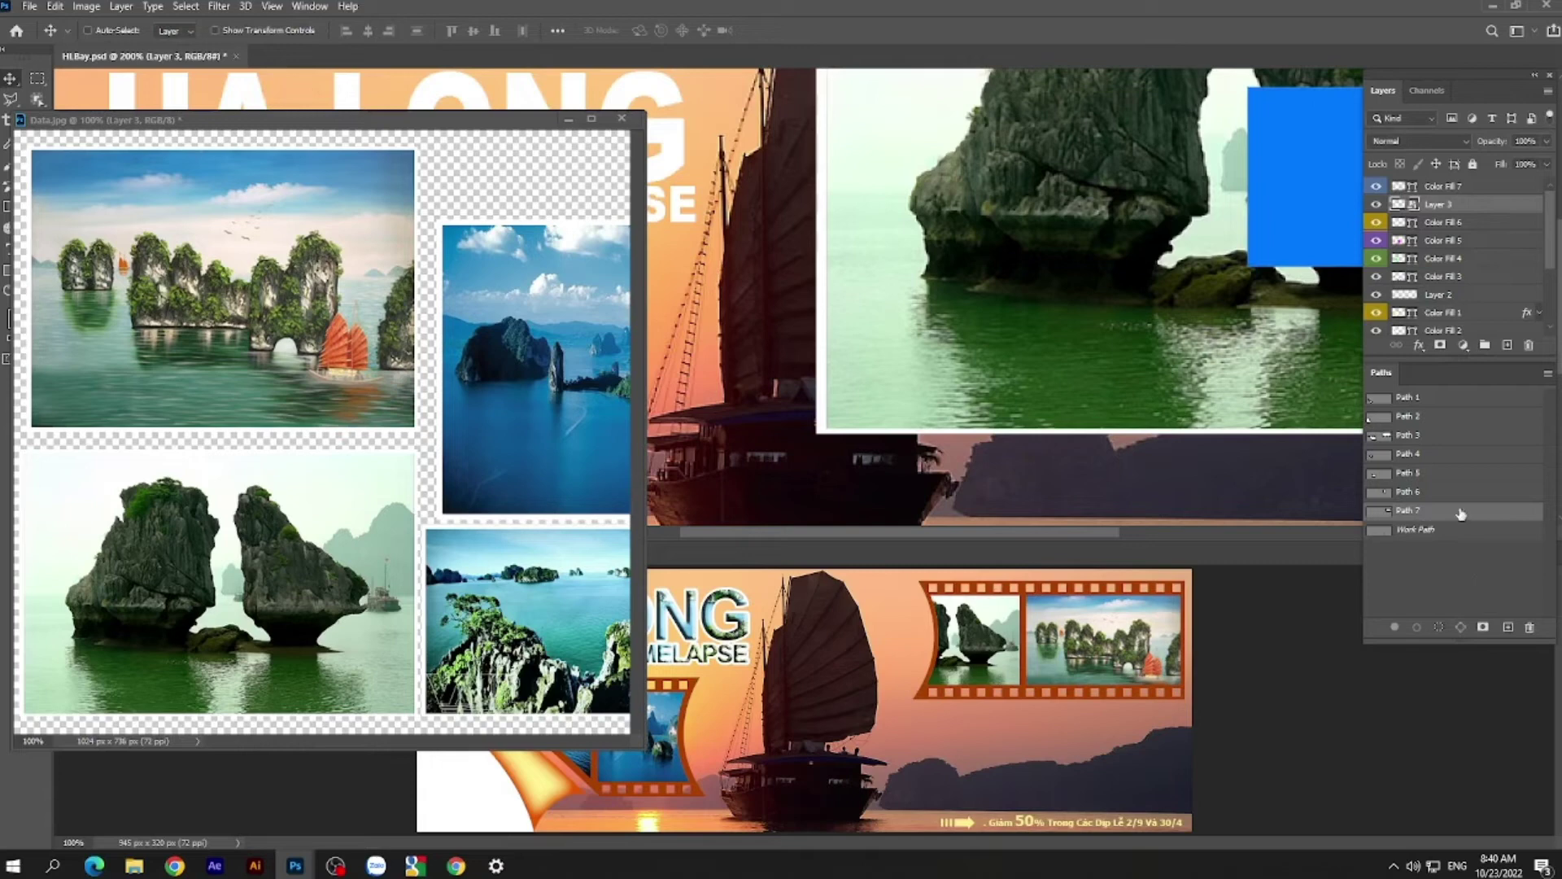
left_click(1491, 554)
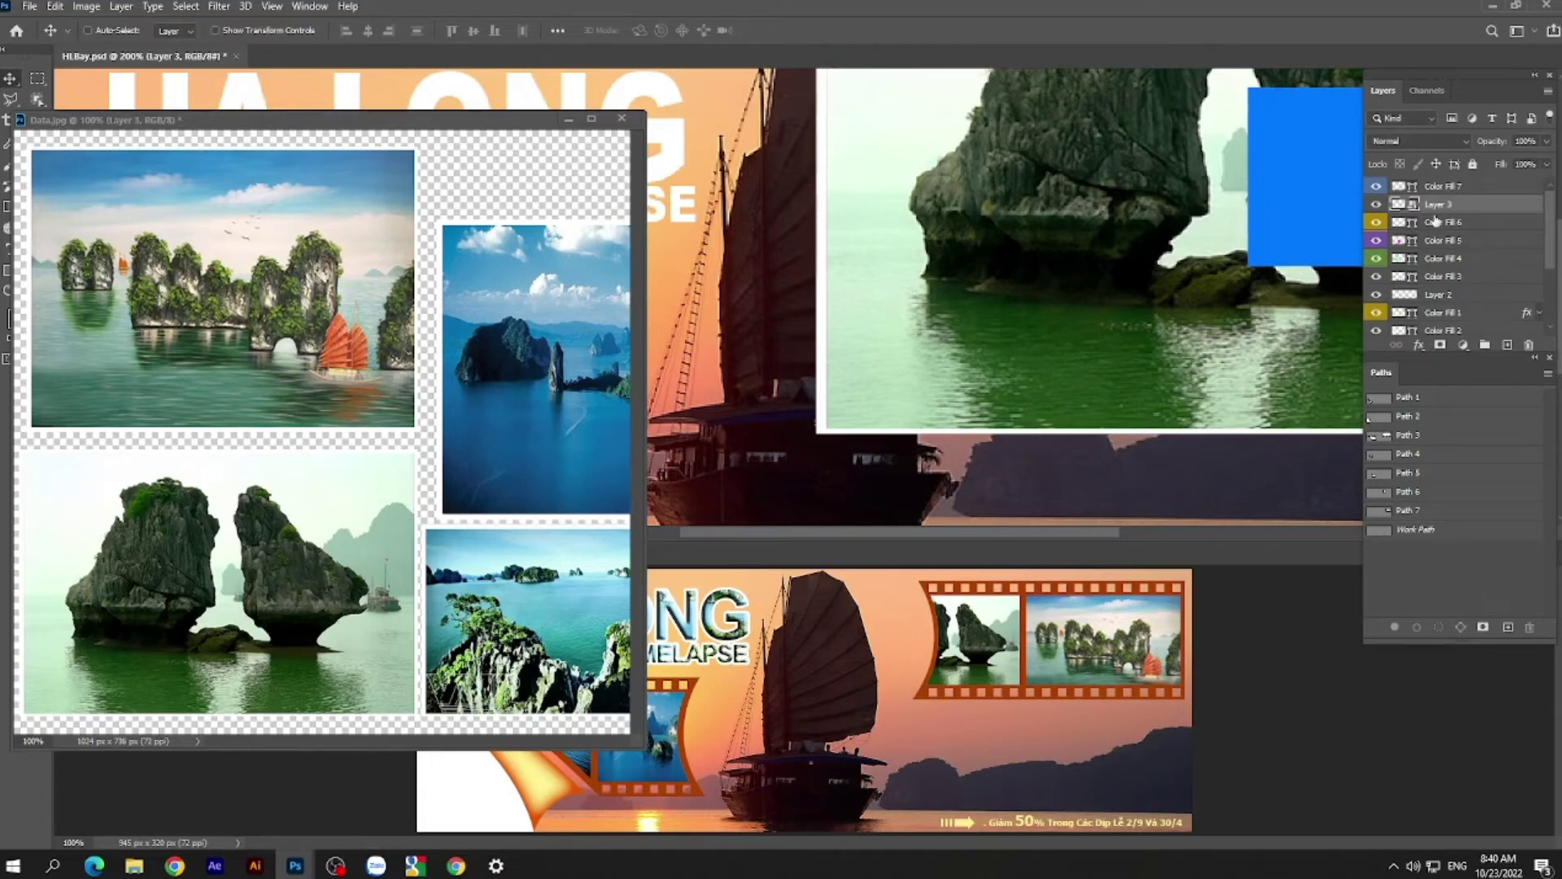
- Shrink the rock photo to about half size and clip it to the Color Fill 7 frame
key("ctrl+t")
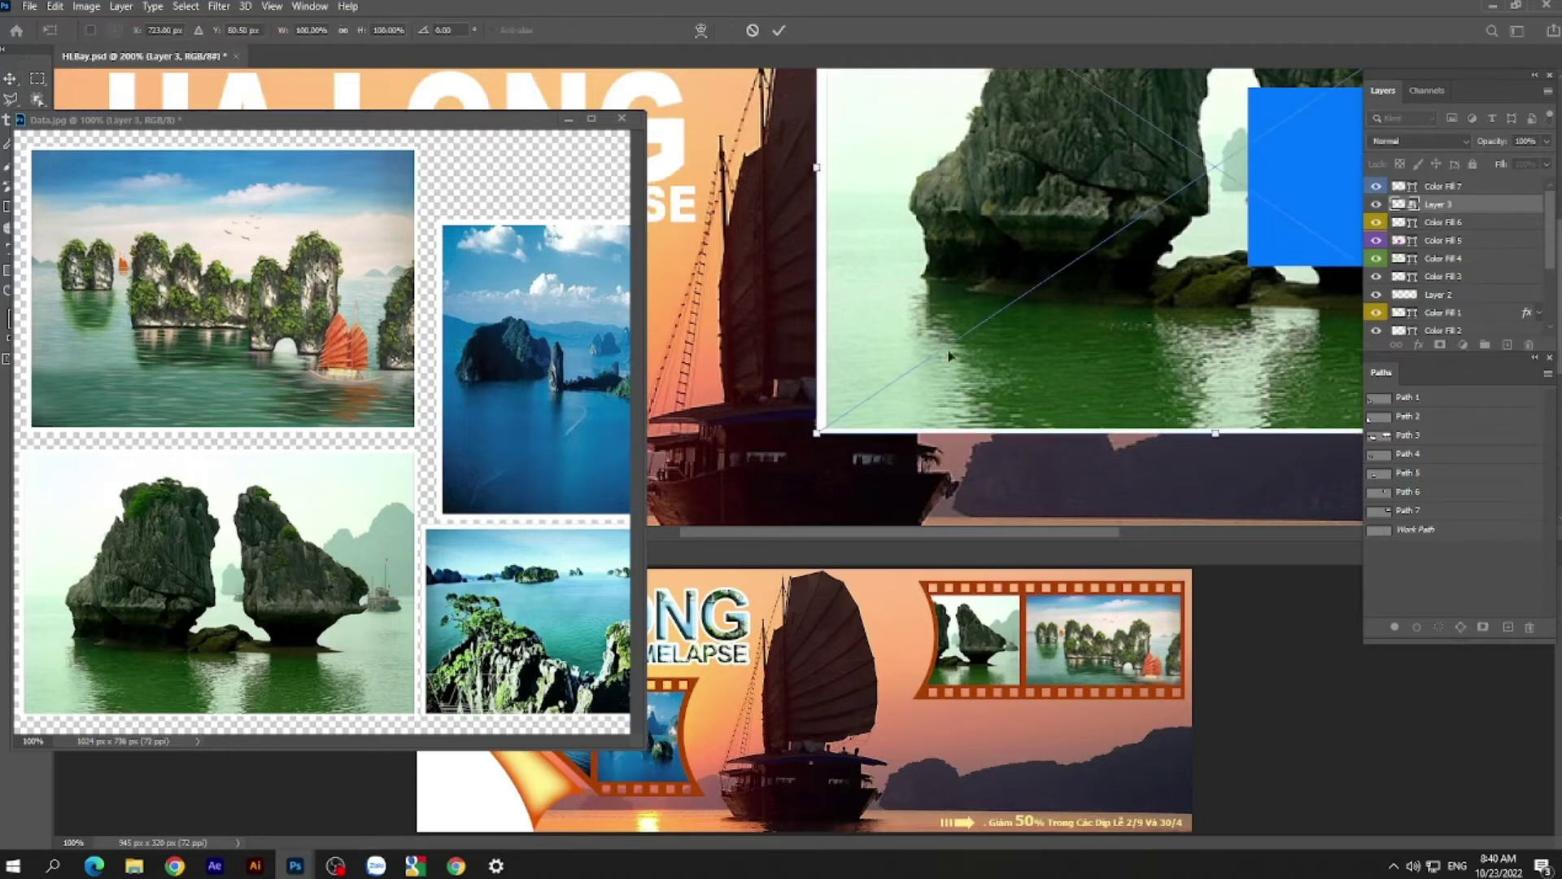
left_click_drag(816, 437, 1063, 334)
mouse_move(1156, 245)
left_mouse_down()
mouse_move(1098, 271)
mouse_move(1082, 253)
left_mouse_up()
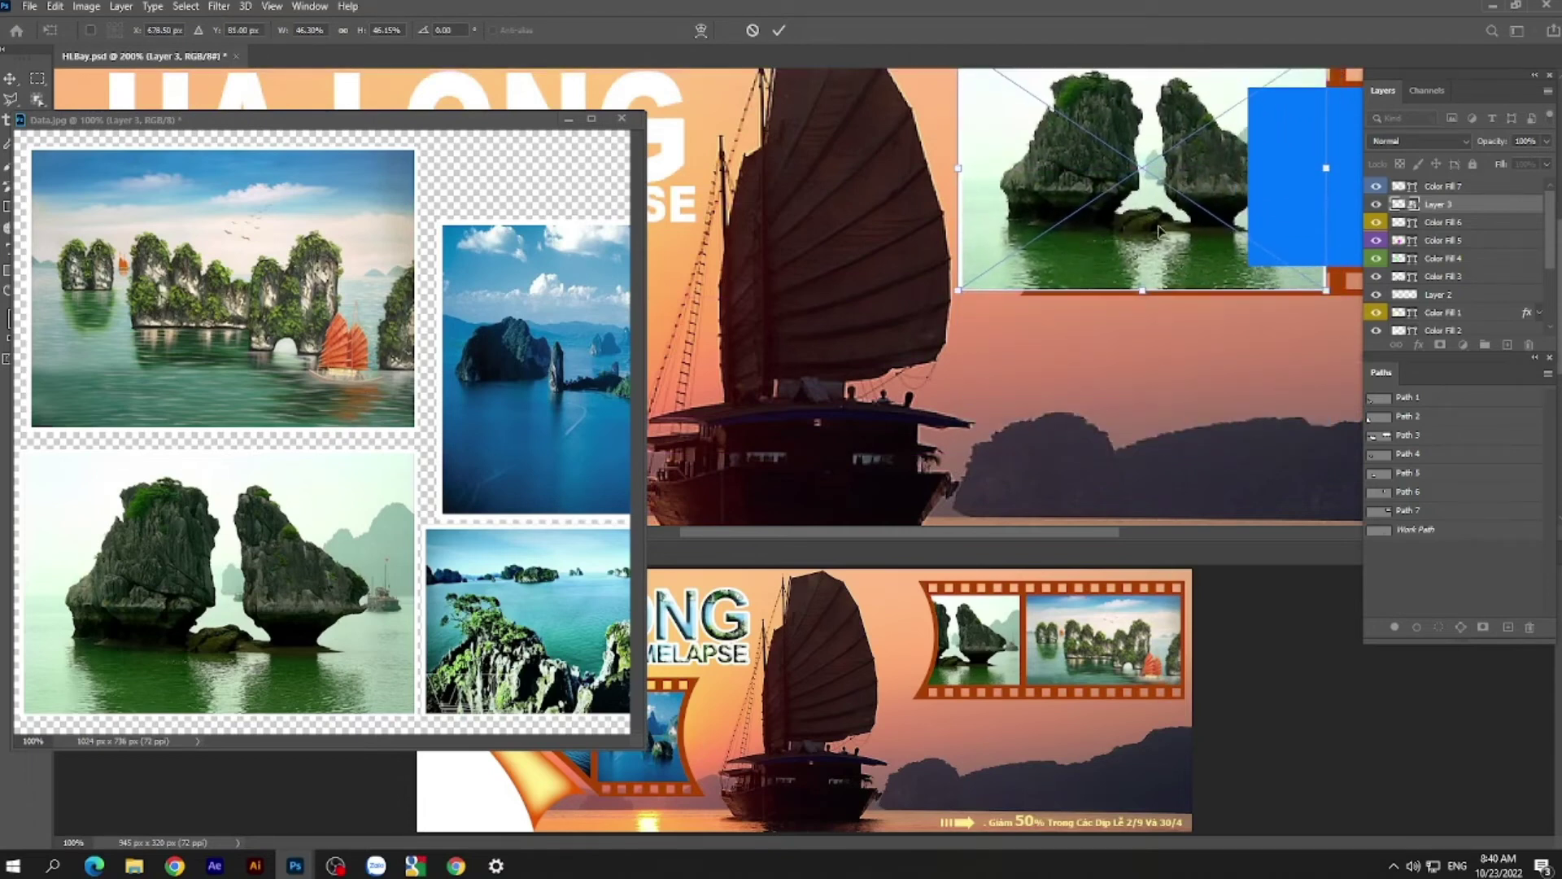
key("Return")
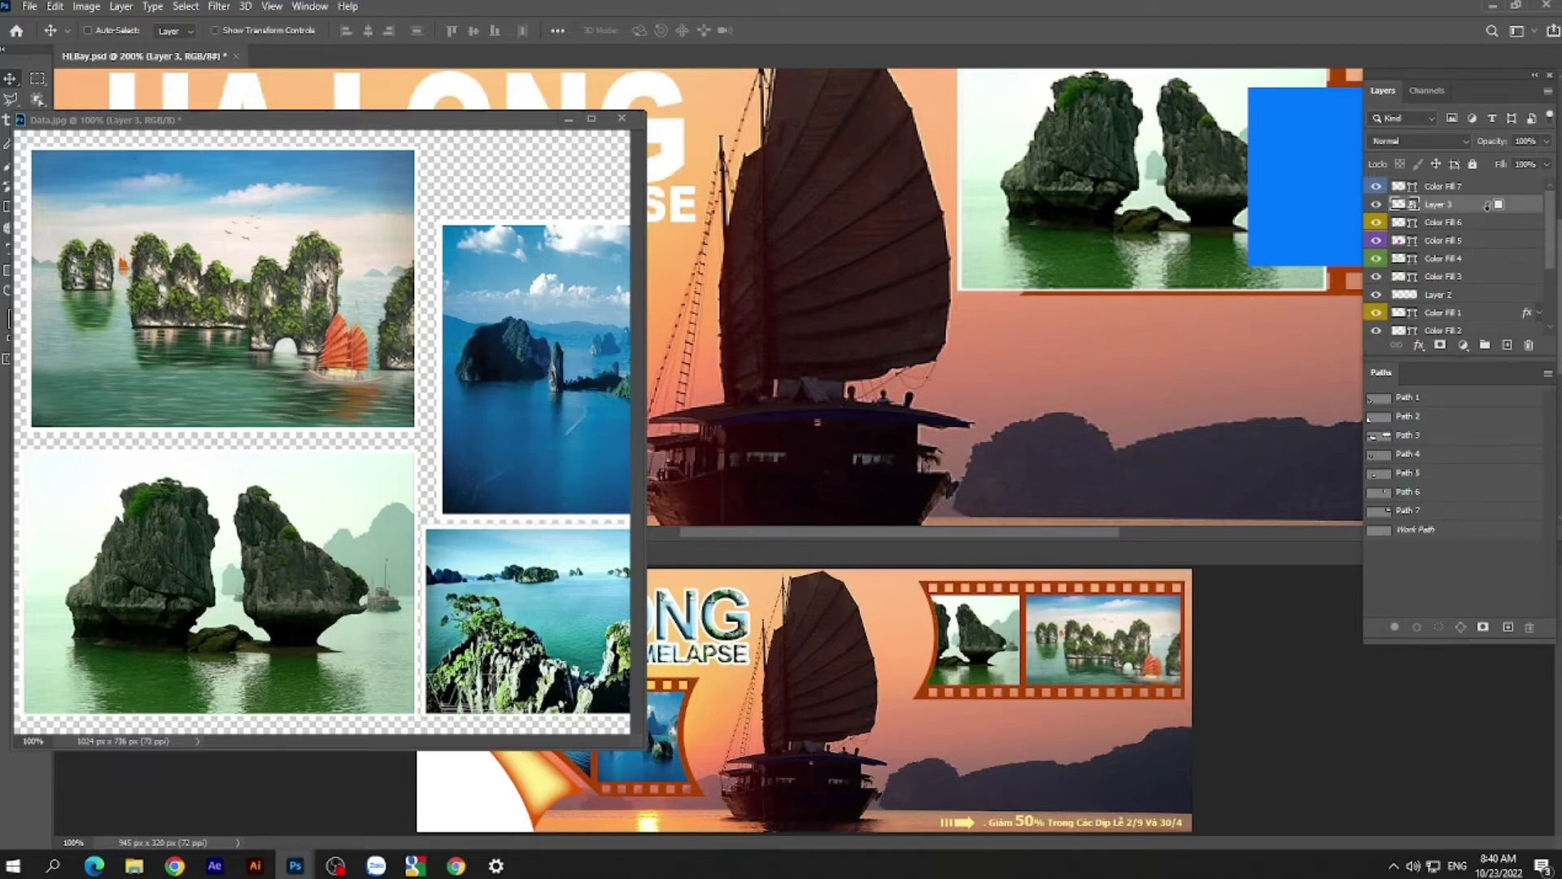
left_click(1487, 206, "alt")
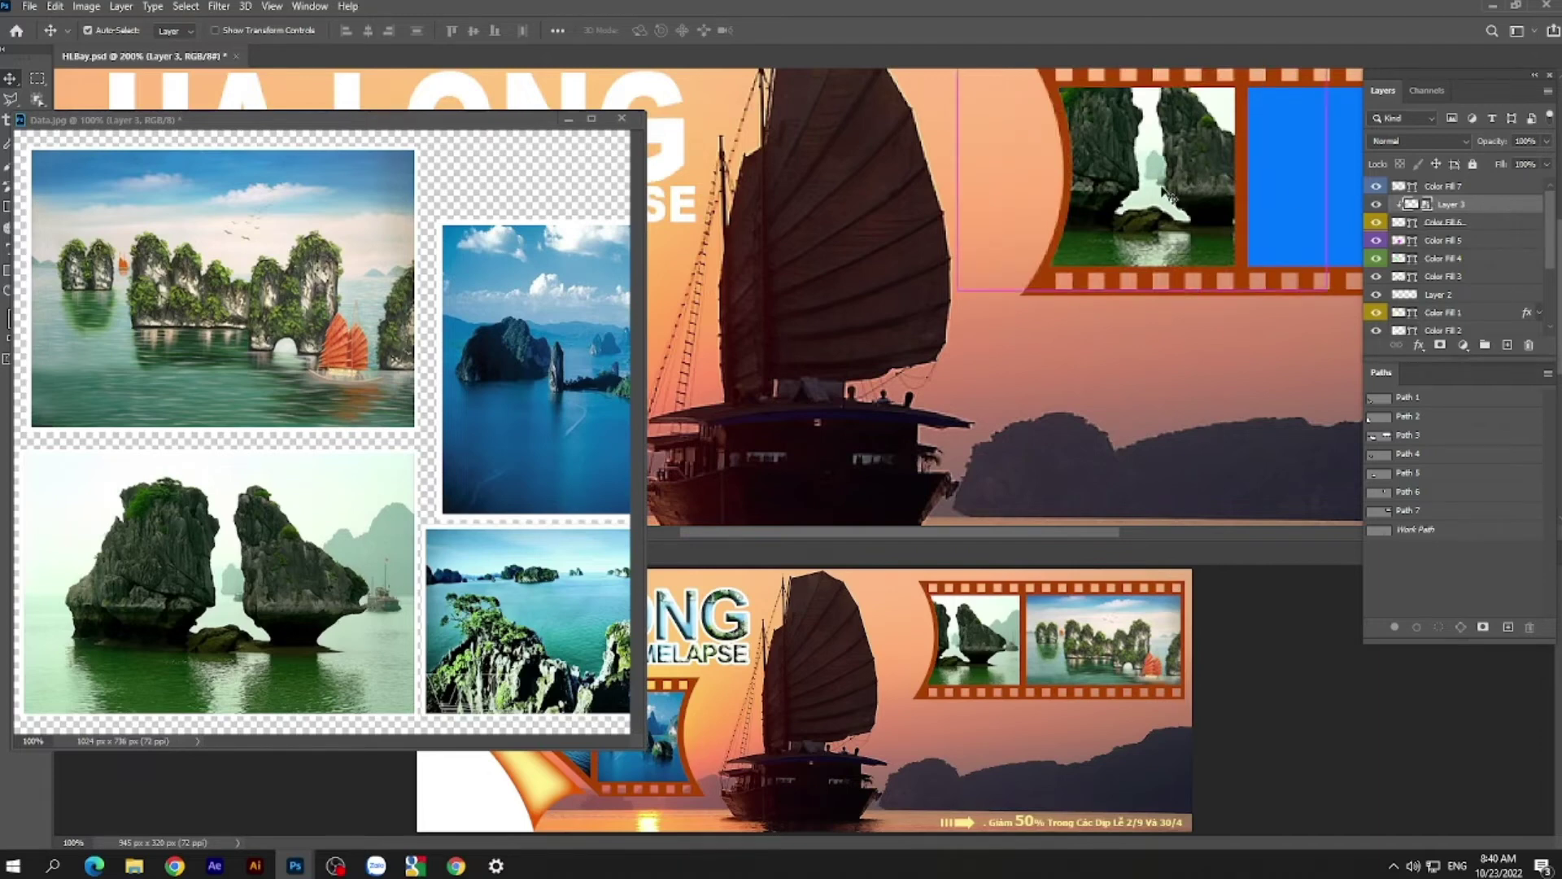
- Rescale the clipped rock photo to about a third and position it inside the frame
key("ctrl+t")
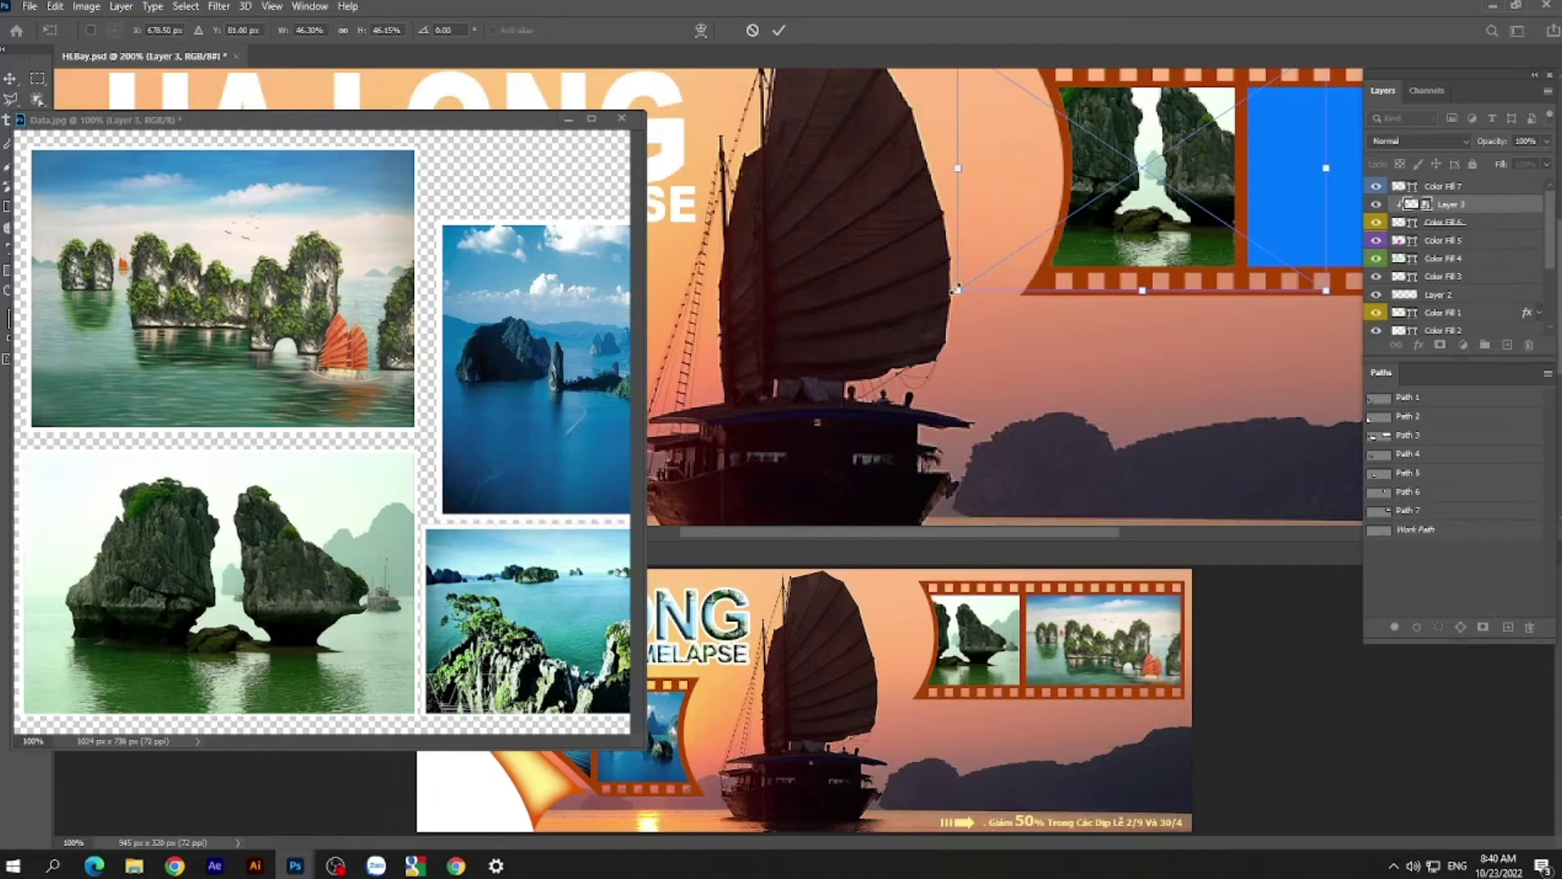
left_click_drag(961, 286, 1009, 257)
left_click_drag(1156, 212, 1138, 232)
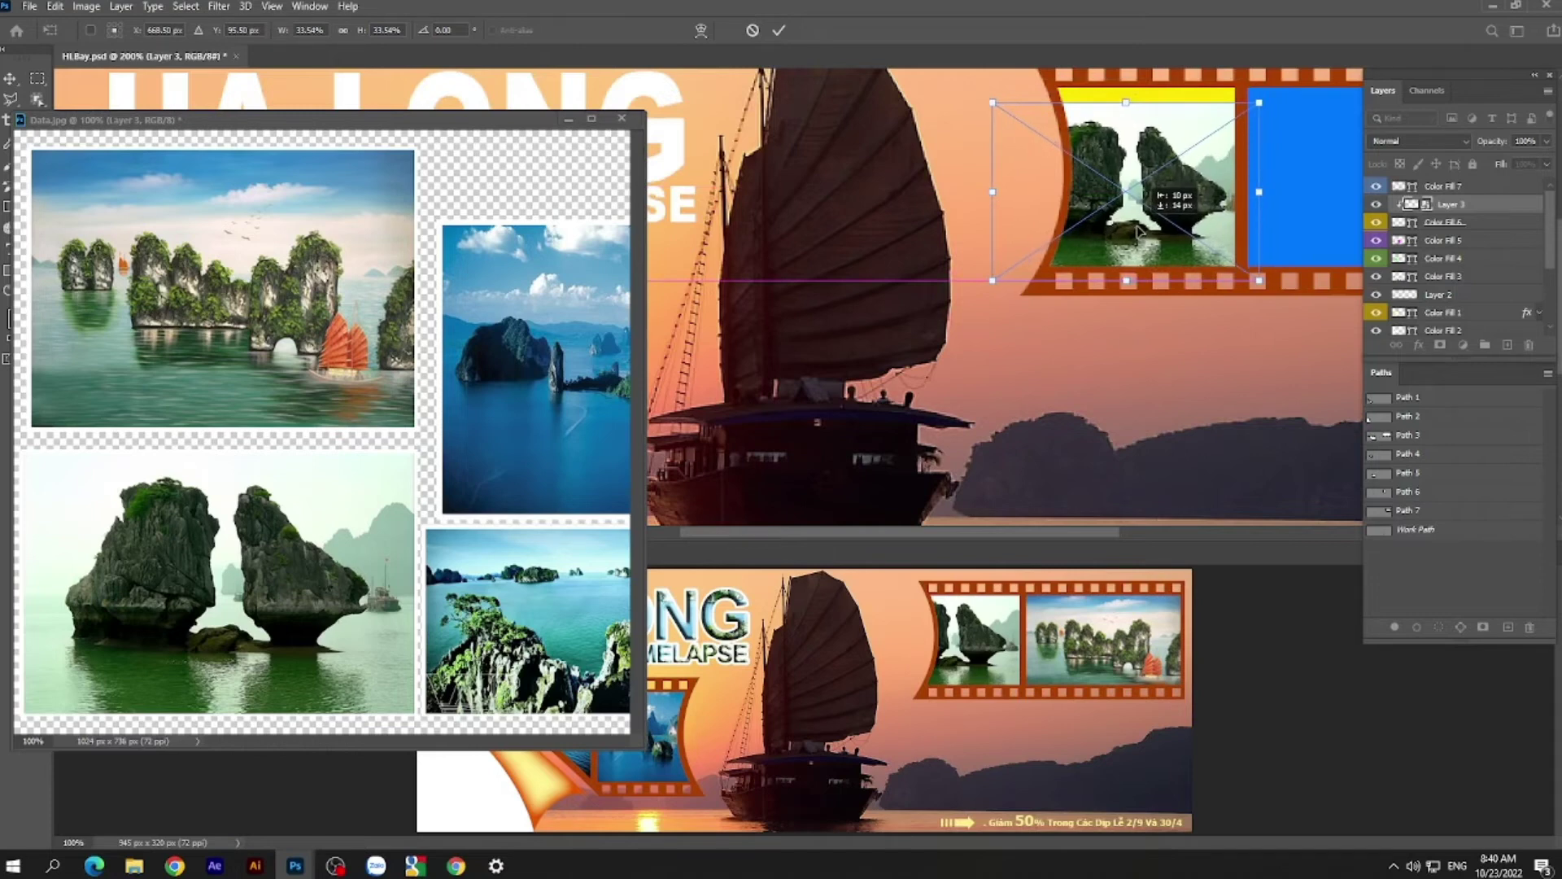
left_click_drag(1138, 232, 1136, 232)
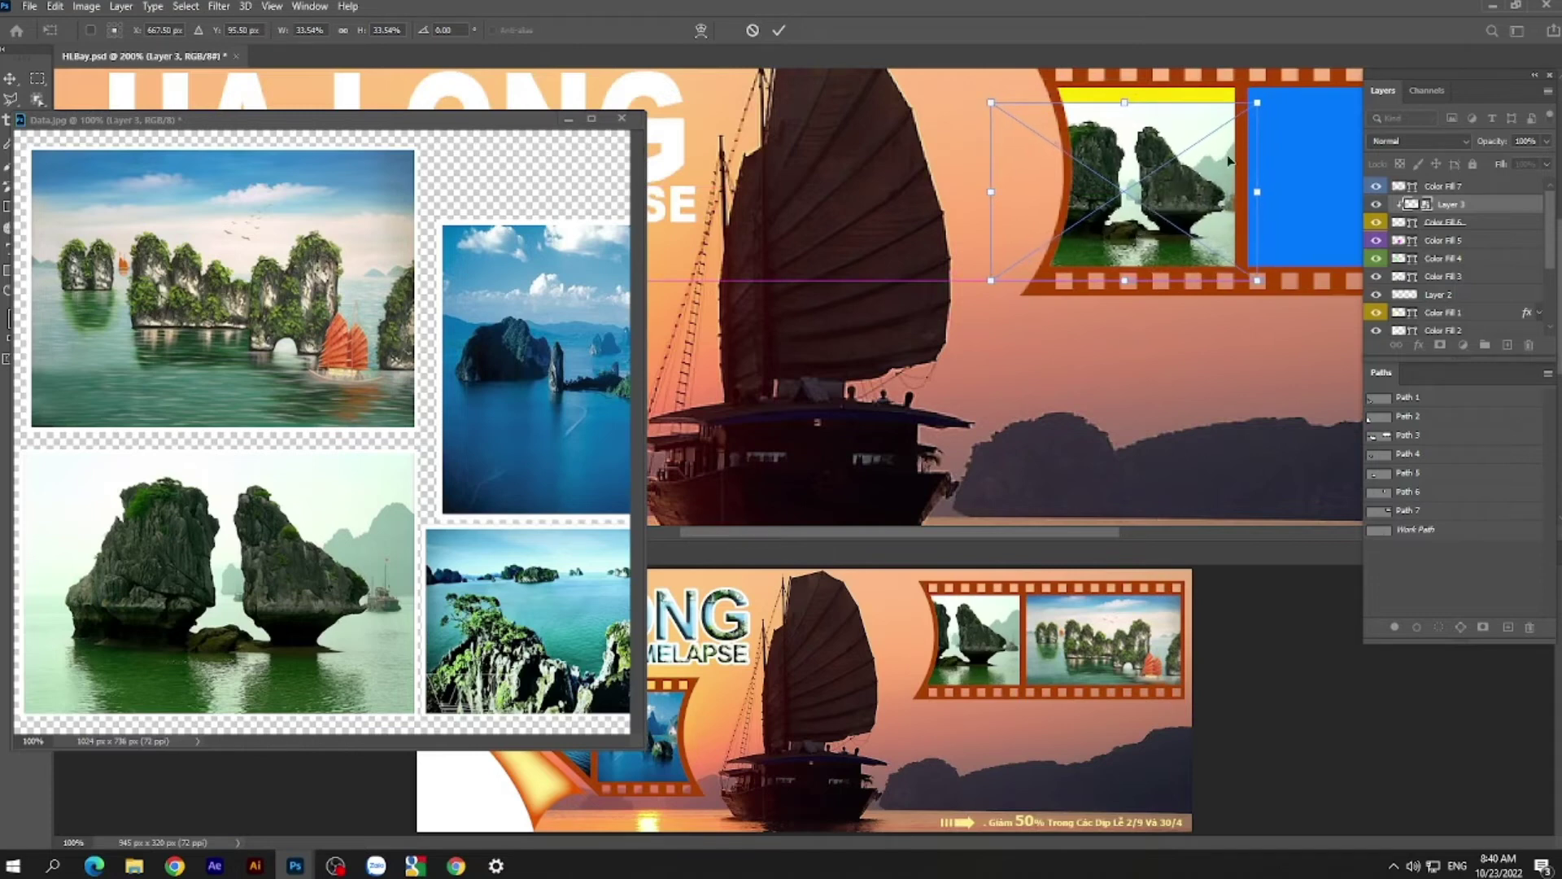
mouse_move(1258, 103)
left_mouse_down()
mouse_move(1250, 211)
mouse_move(1264, 203)
left_mouse_up()
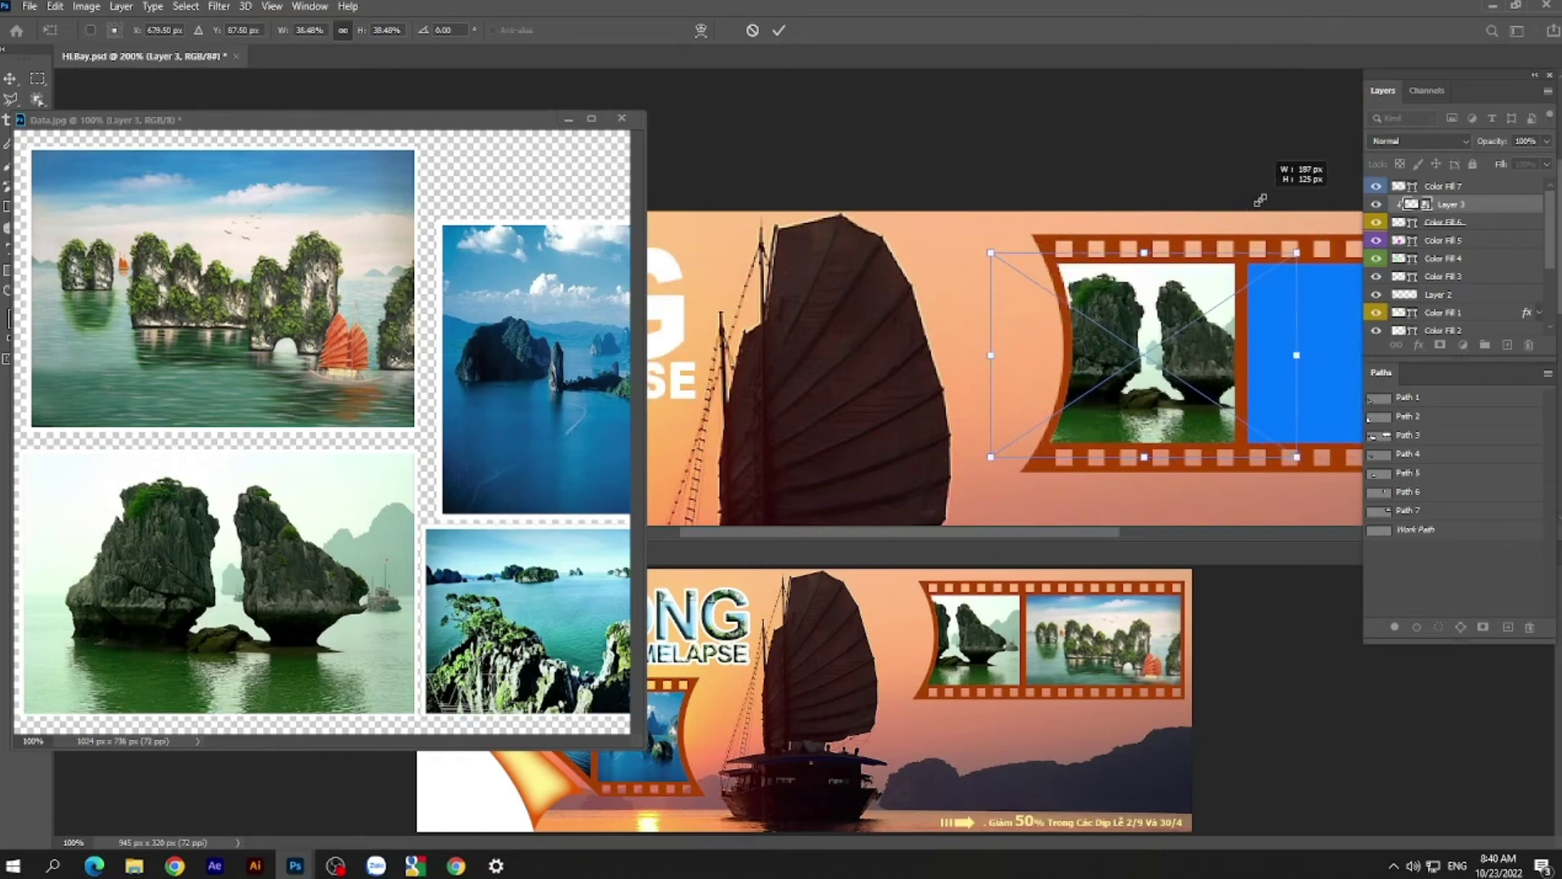
left_click_drag(1187, 368, 1177, 365)
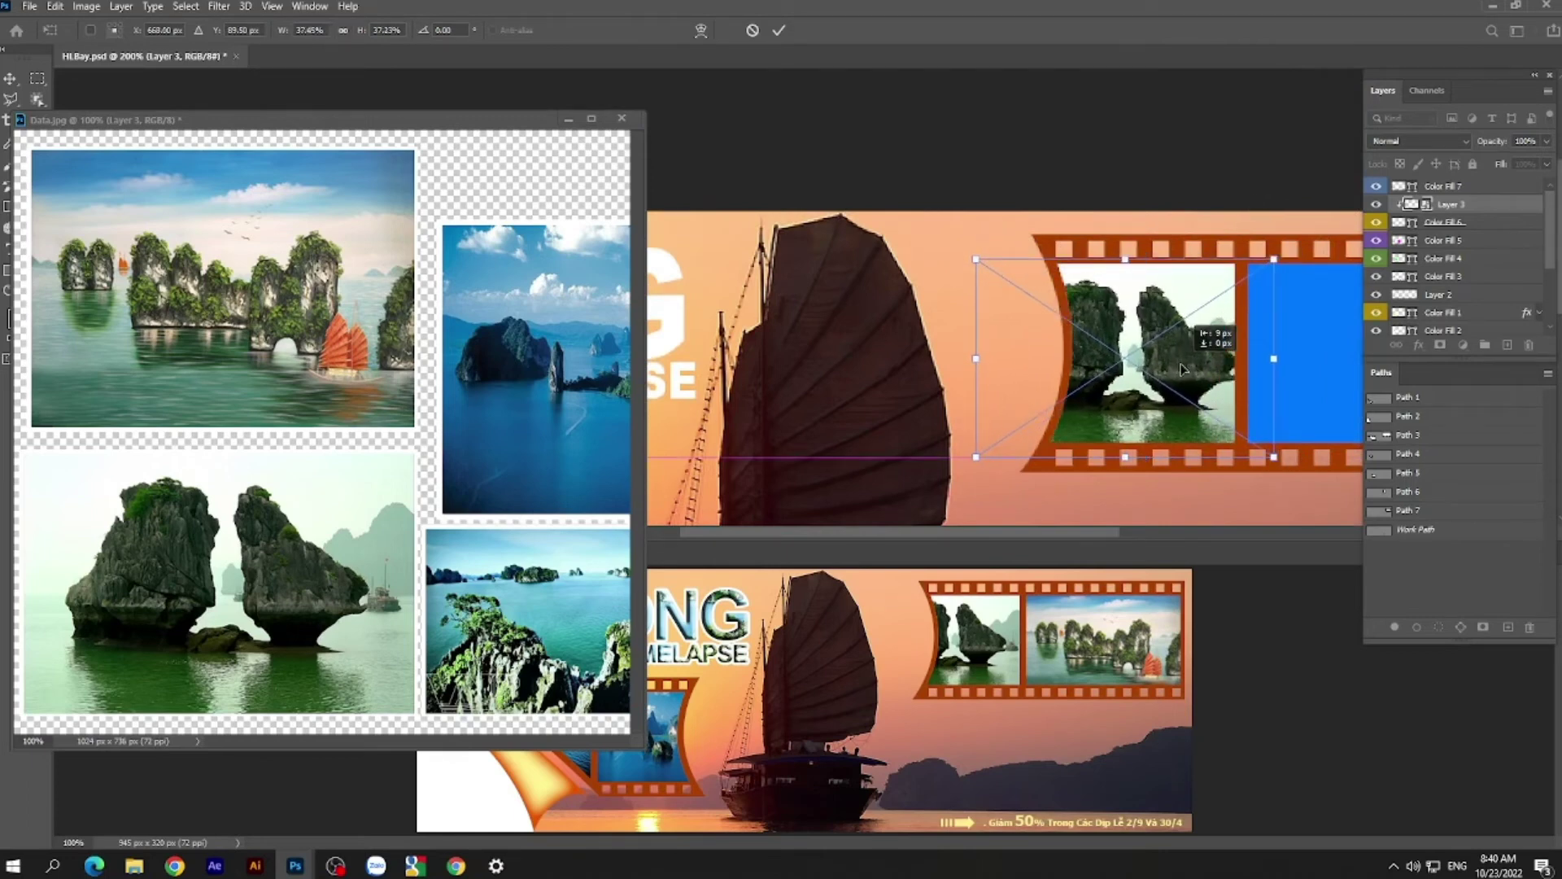
left_click_drag(1177, 365, 1158, 363)
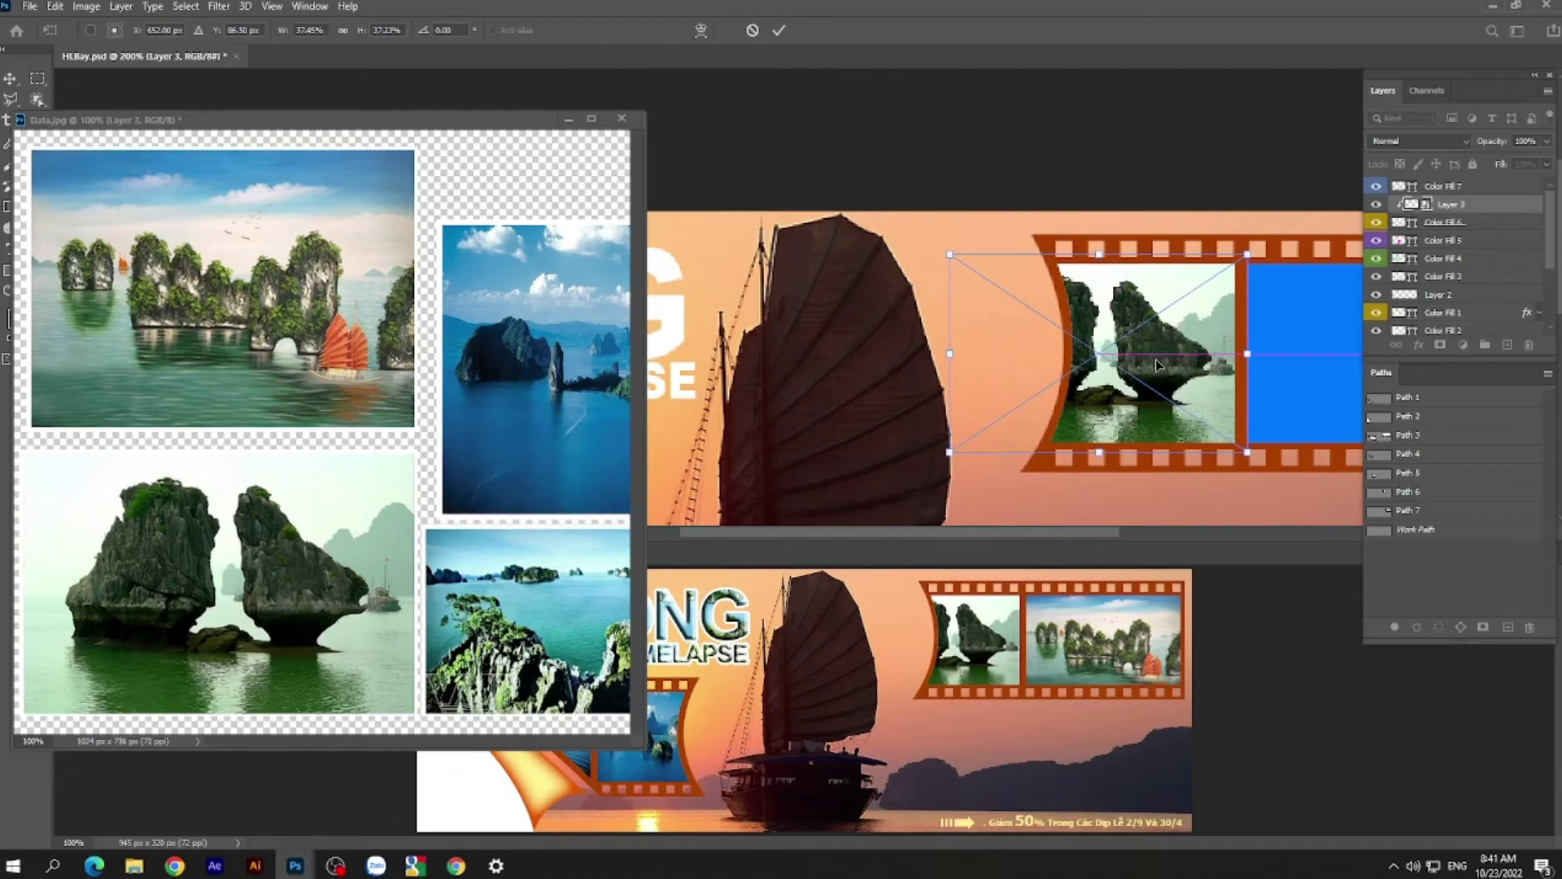
key("Return")
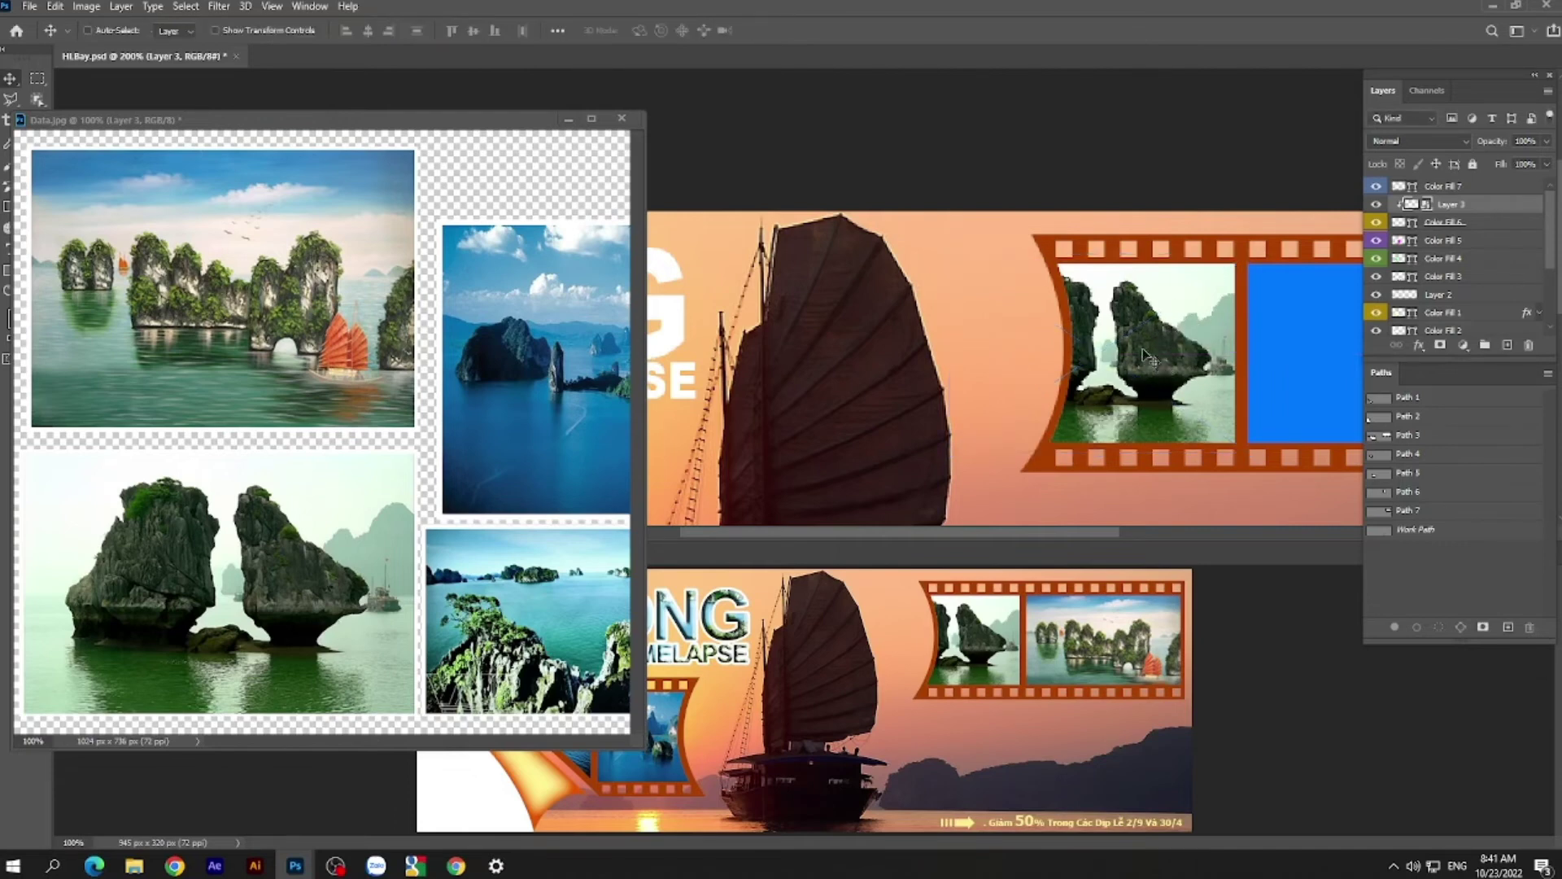
scroll(1161, 346, "right", 3)
scroll(1188, 344, "right", 2)
scroll(1221, 342, "right", 1)
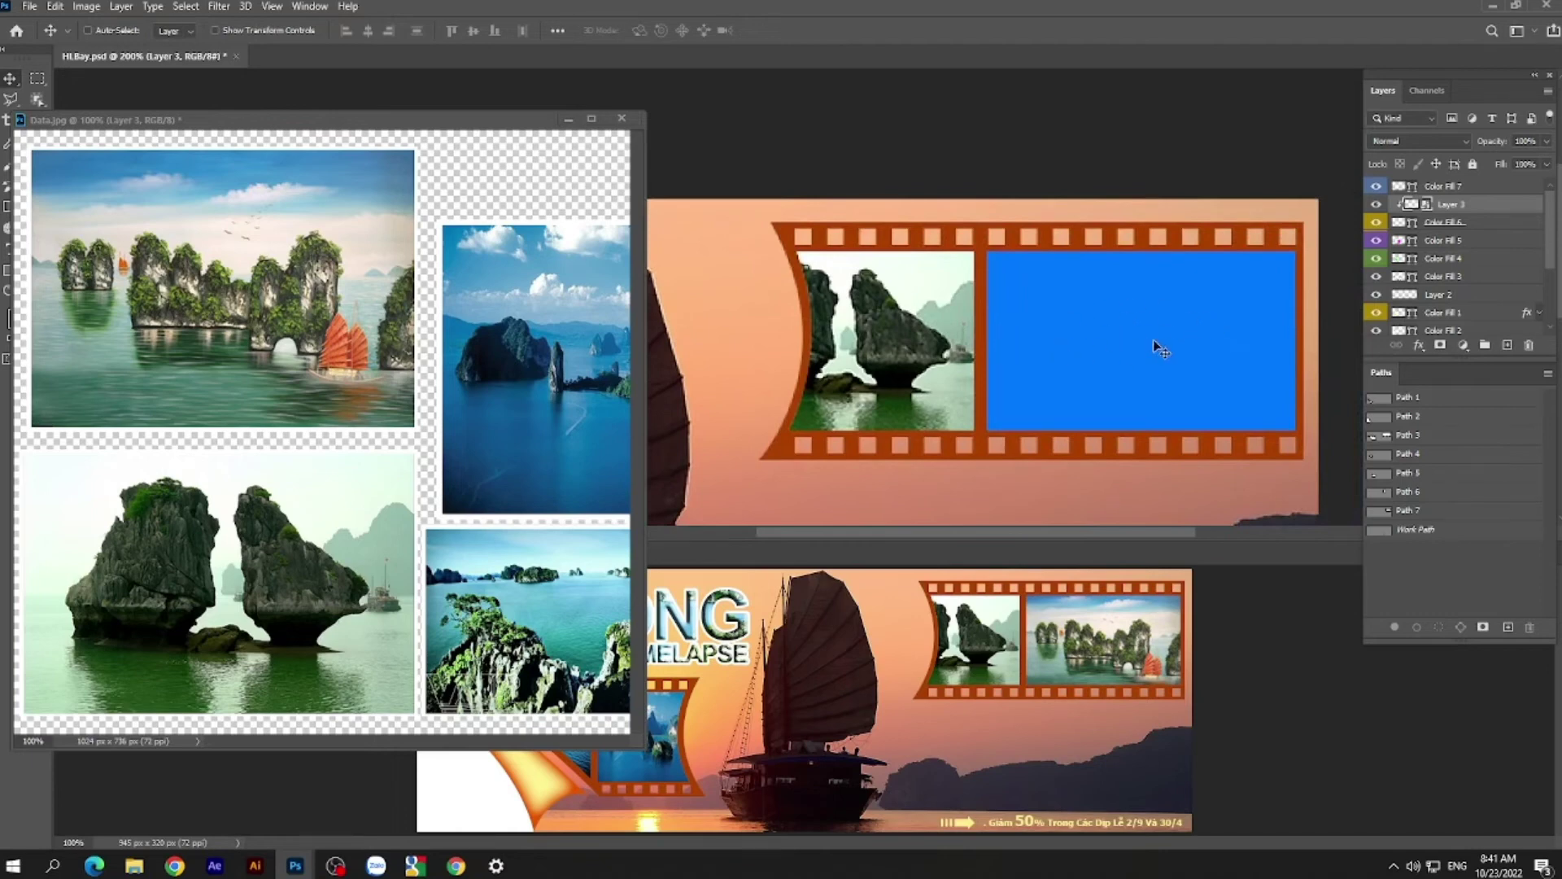
left_click(1449, 188)
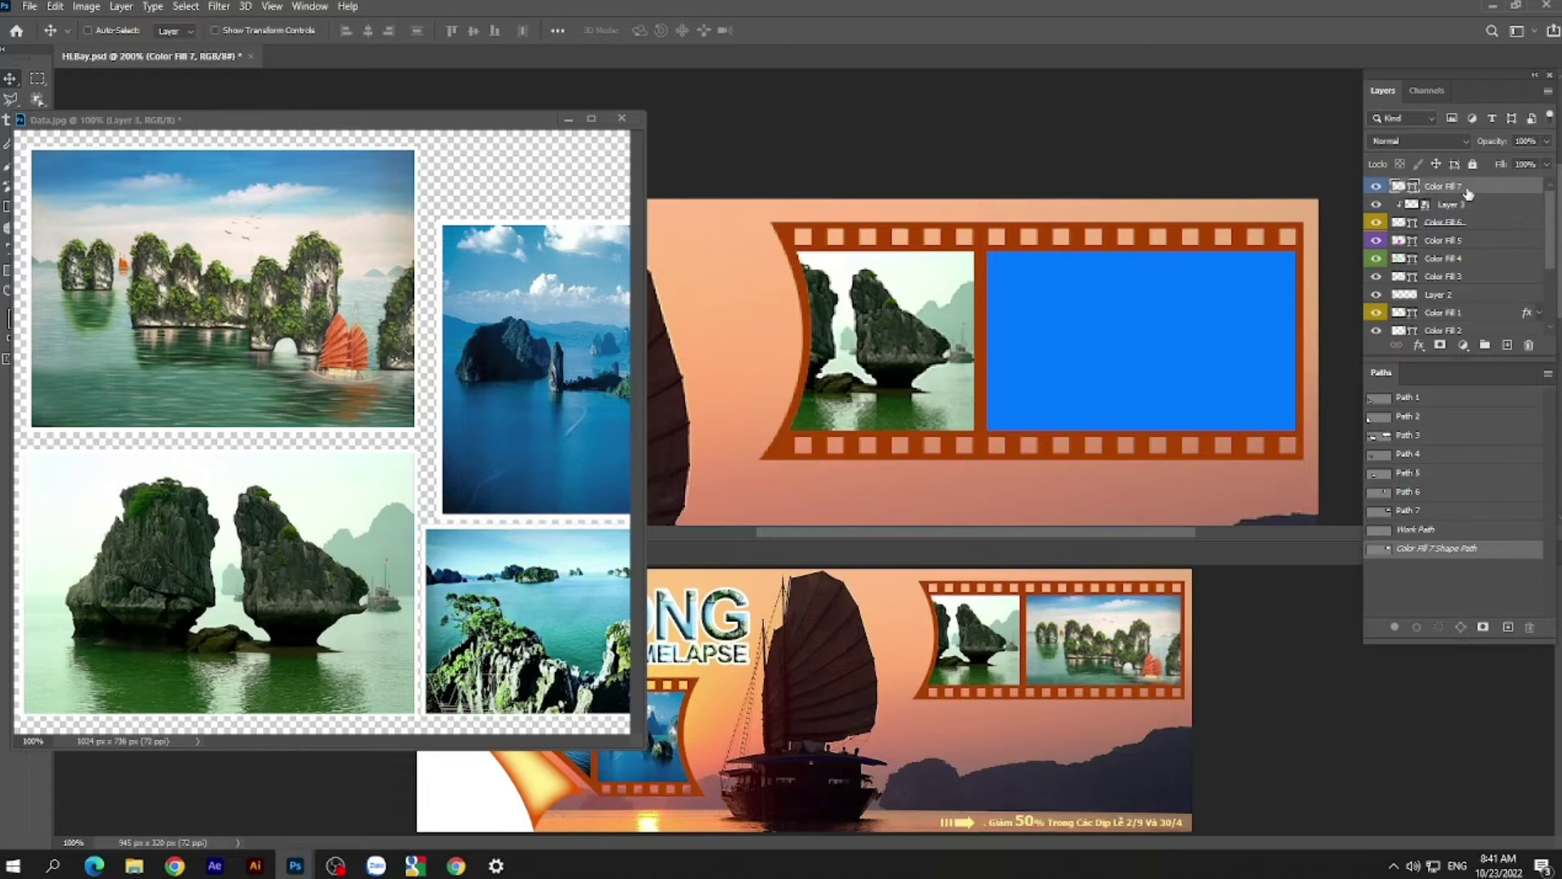
- Copy Data.jpg's Layer 1 bay photo into the banner as a smart object
left_click(250, 333)
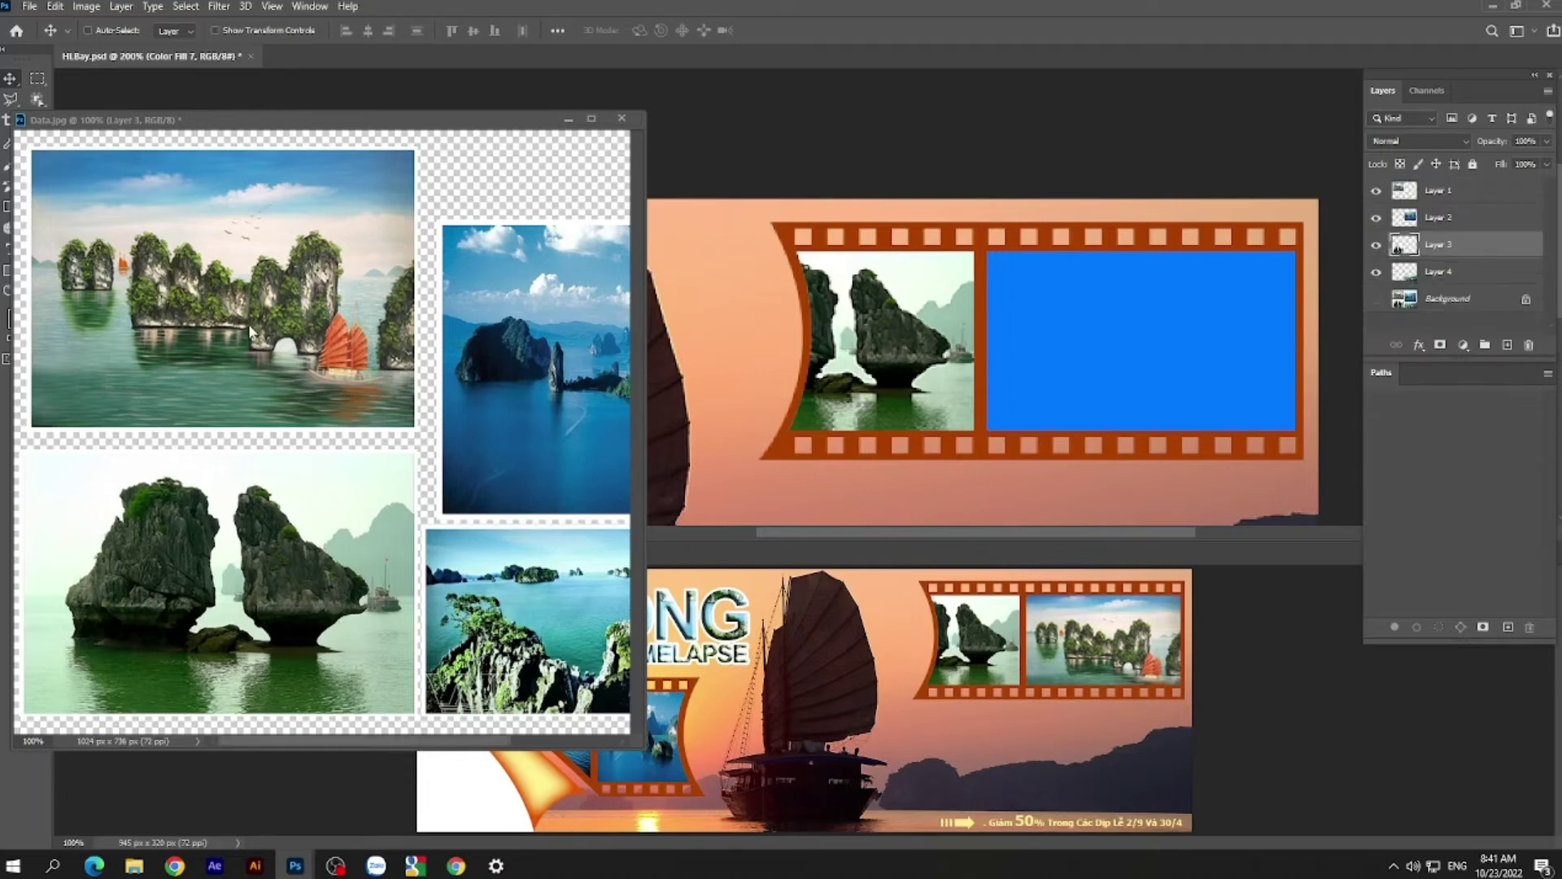
left_click(257, 319, "ctrl")
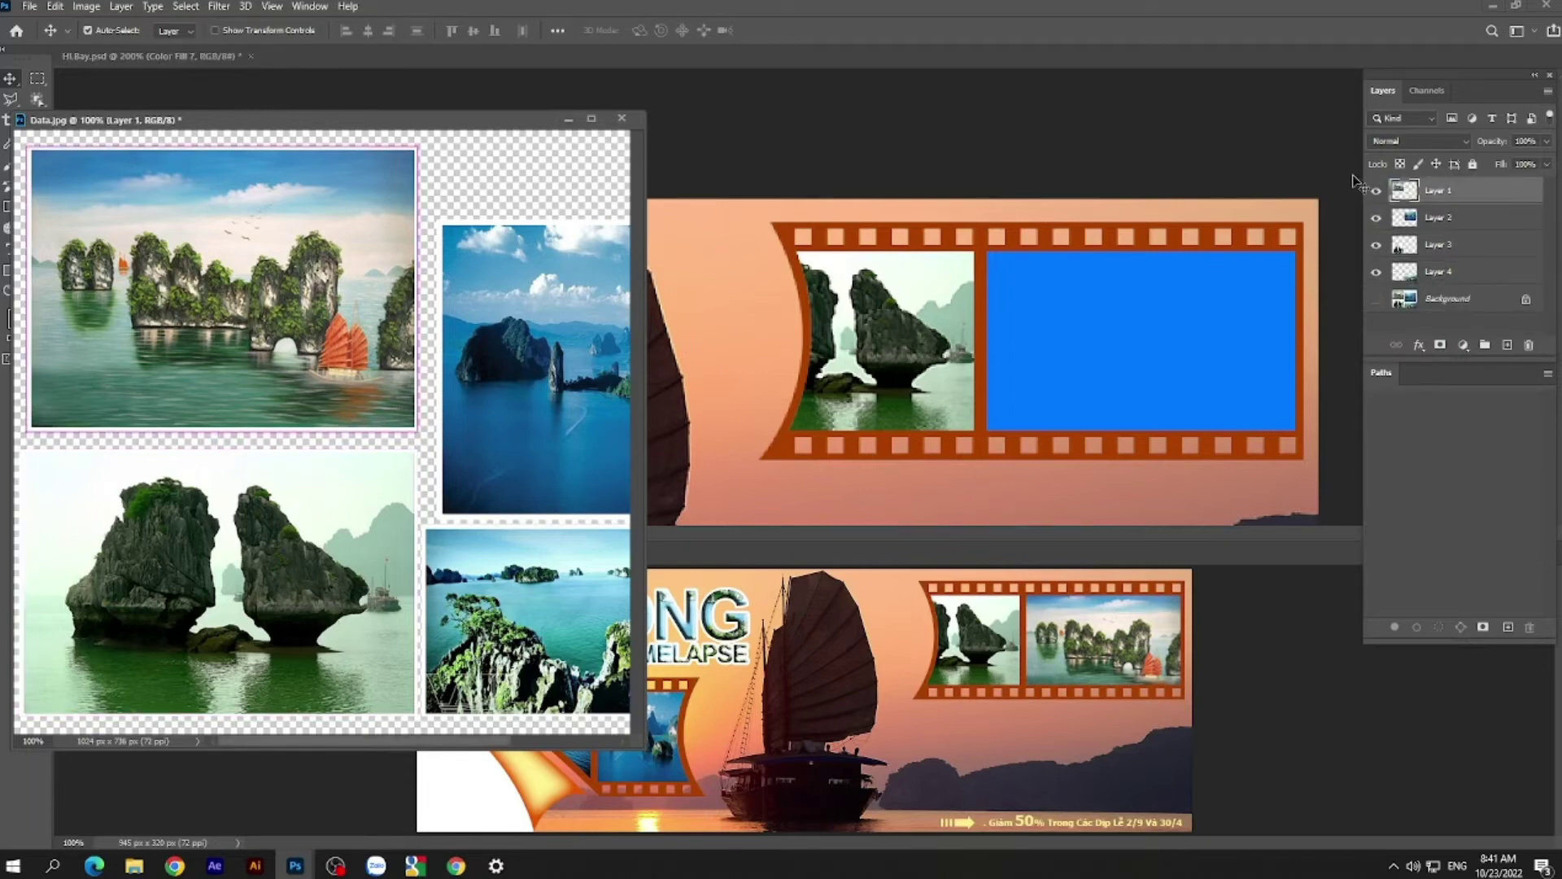
left_click(1376, 191)
left_click(1376, 192)
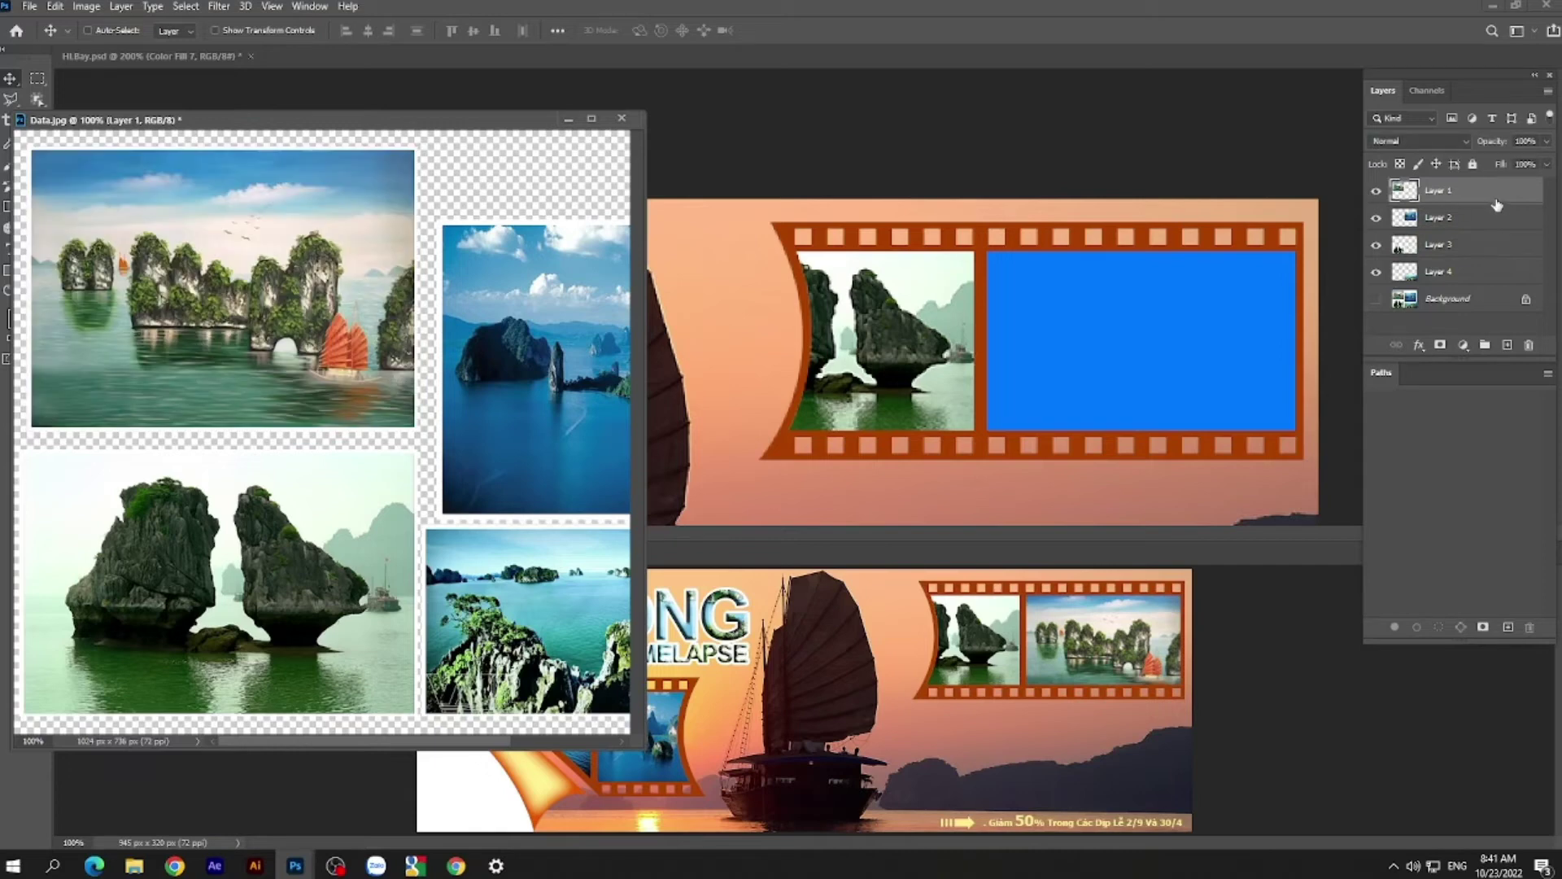
mouse_move(1490, 196)
left_mouse_down()
mouse_move(1170, 325)
mouse_move(1177, 345)
left_mouse_up()
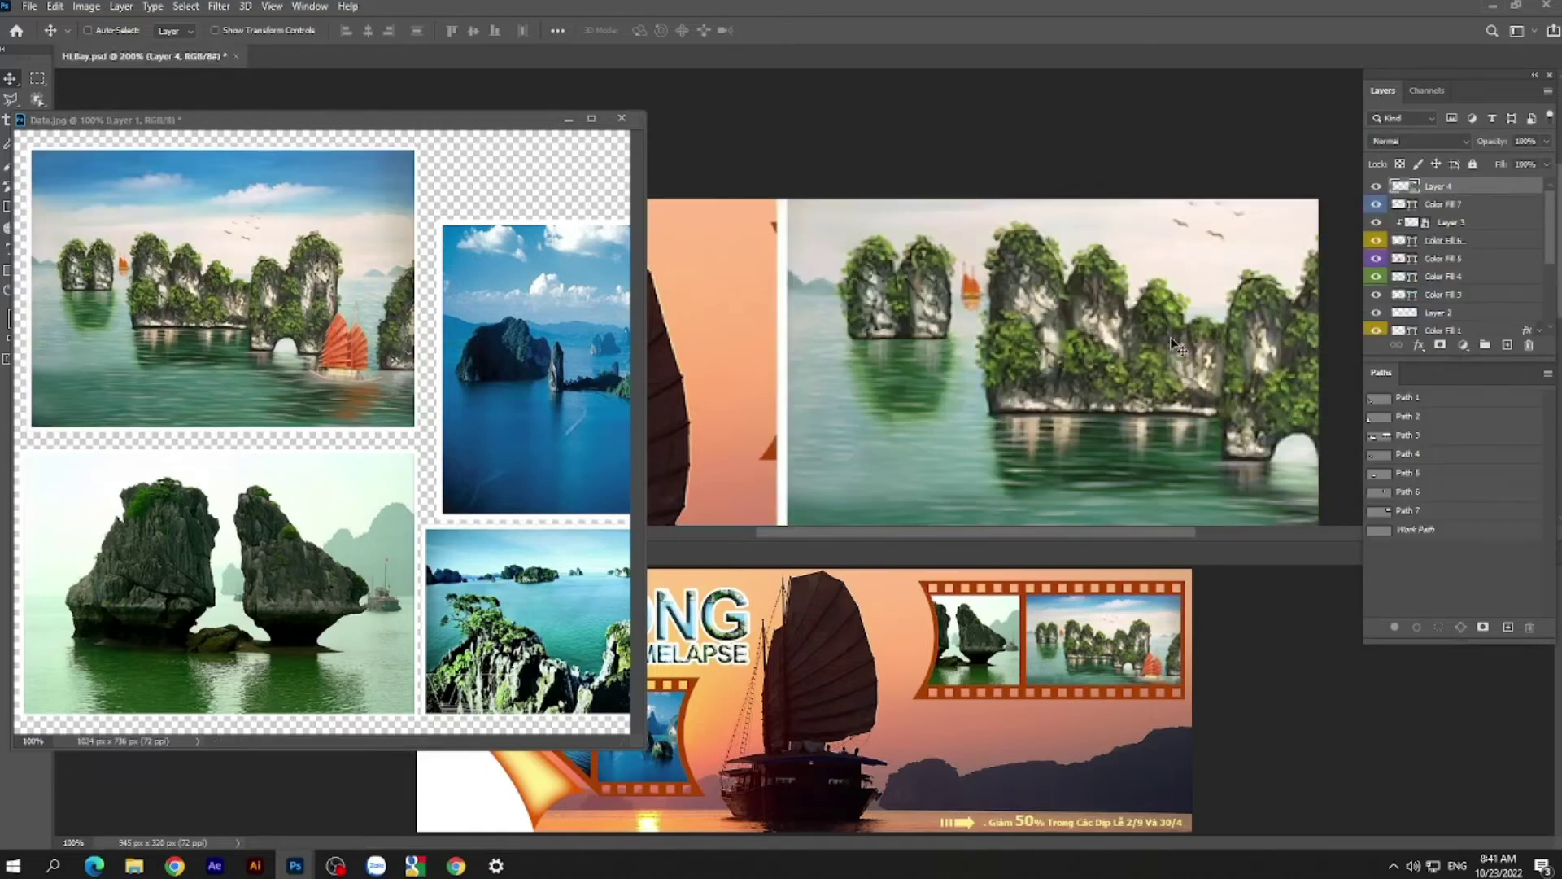
right_click(1492, 187)
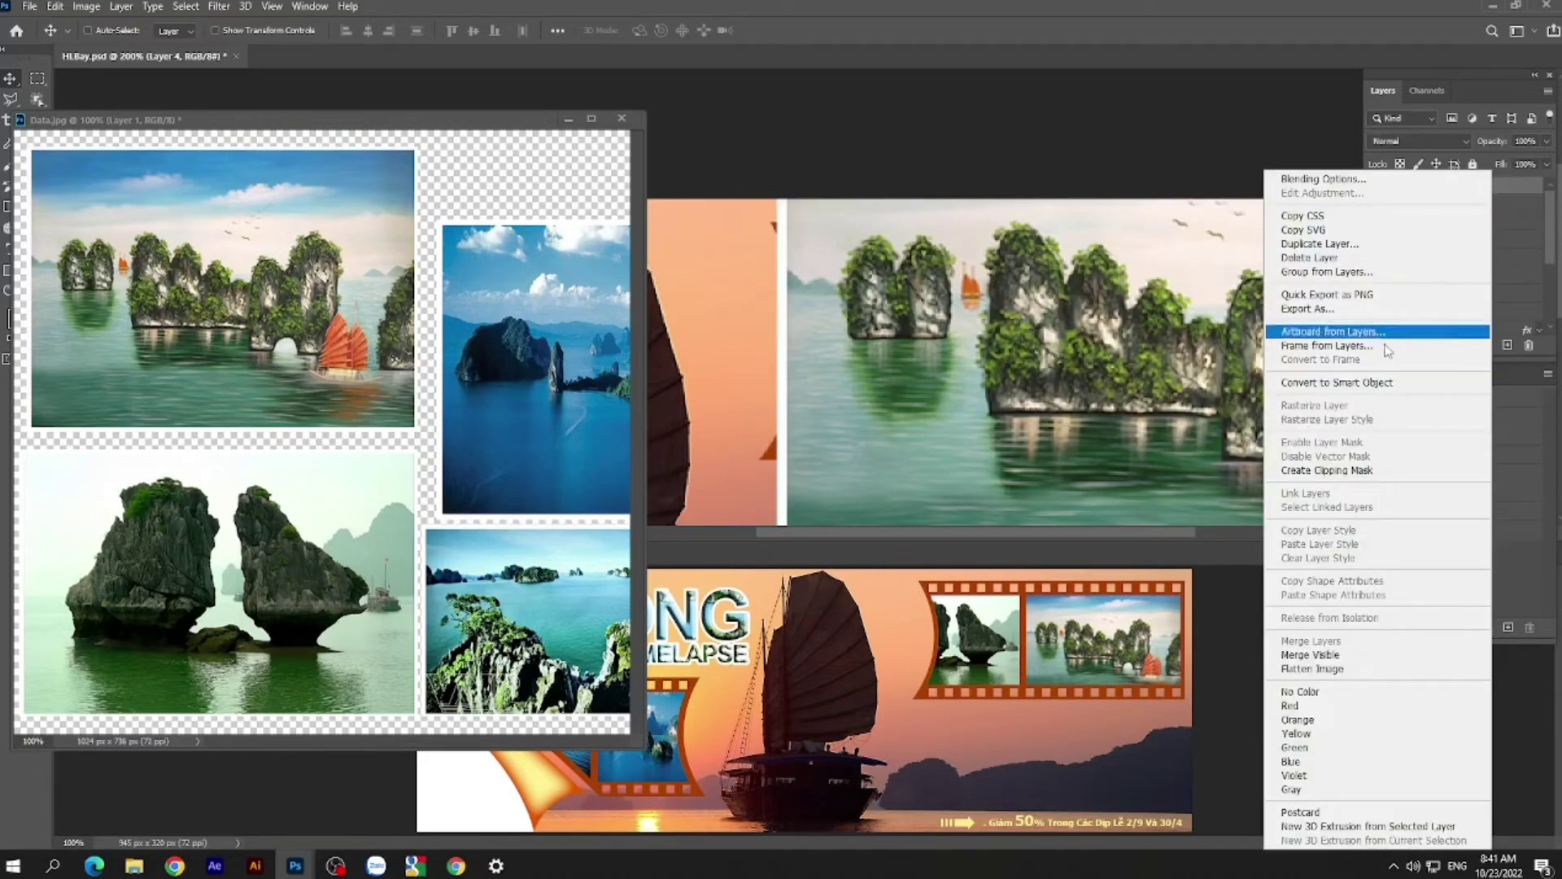
left_click(1378, 384)
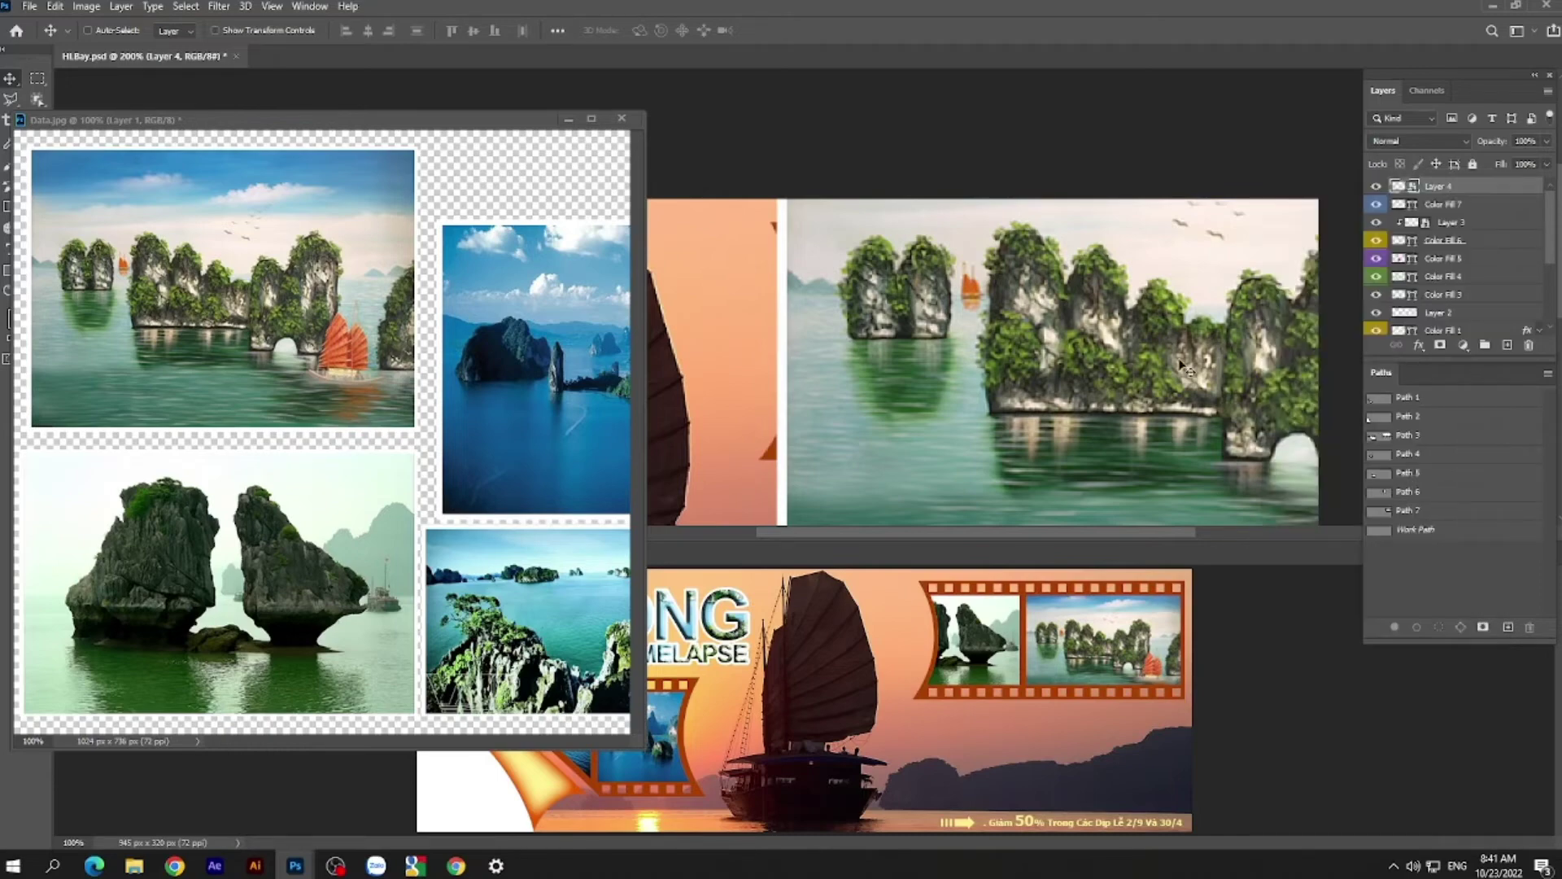
- Shrink the bay photo to about 70% and clip it to the blue frame
key("ctrl+minus")
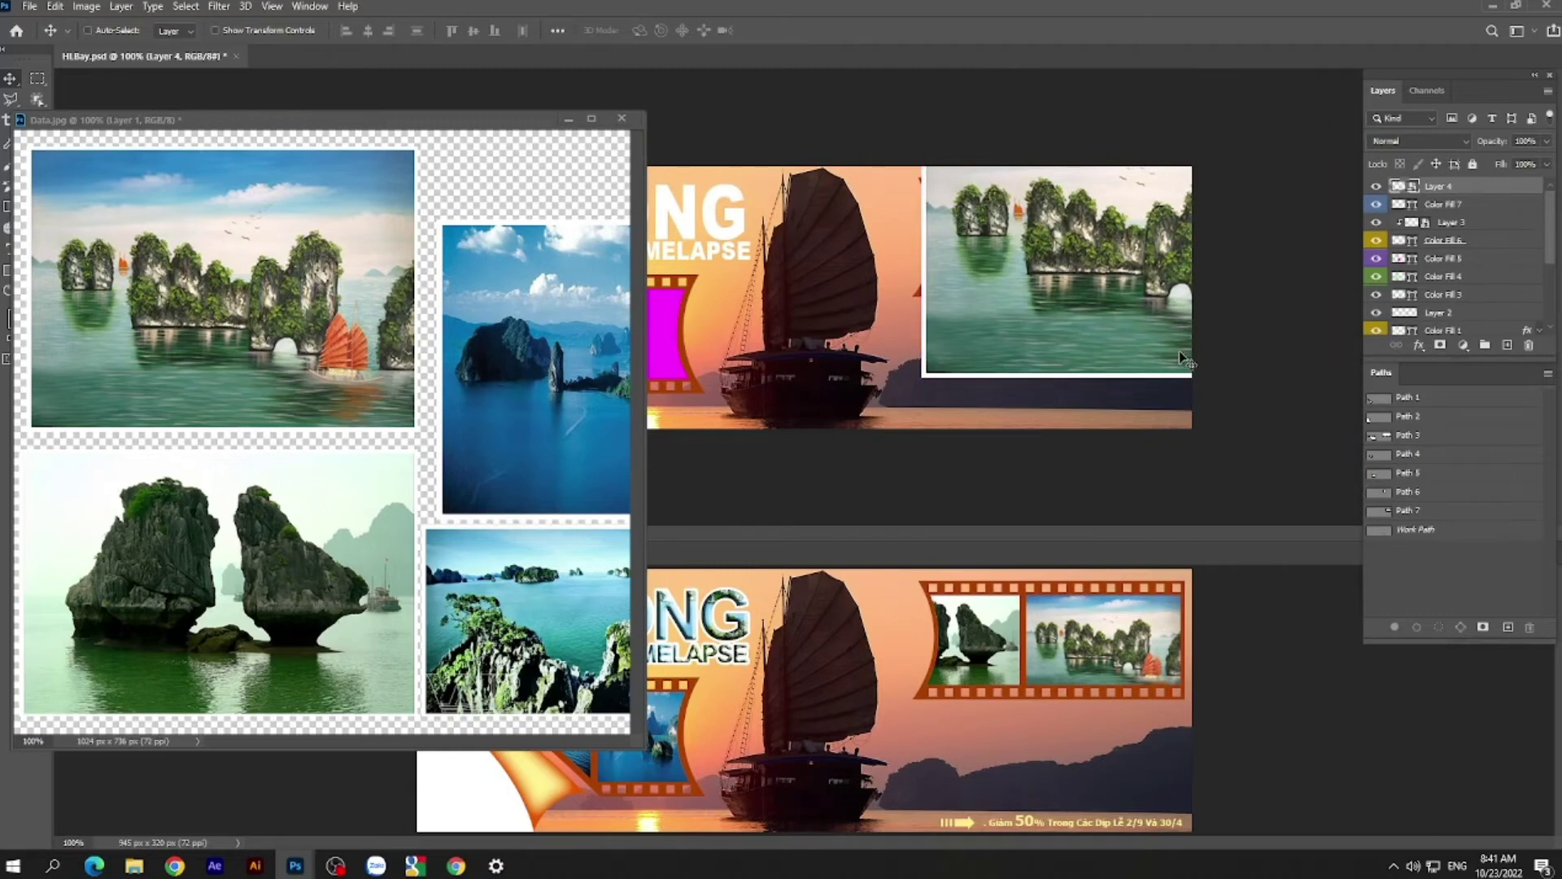
key("ctrl+t")
left_click_drag(1312, 92, 1202, 183)
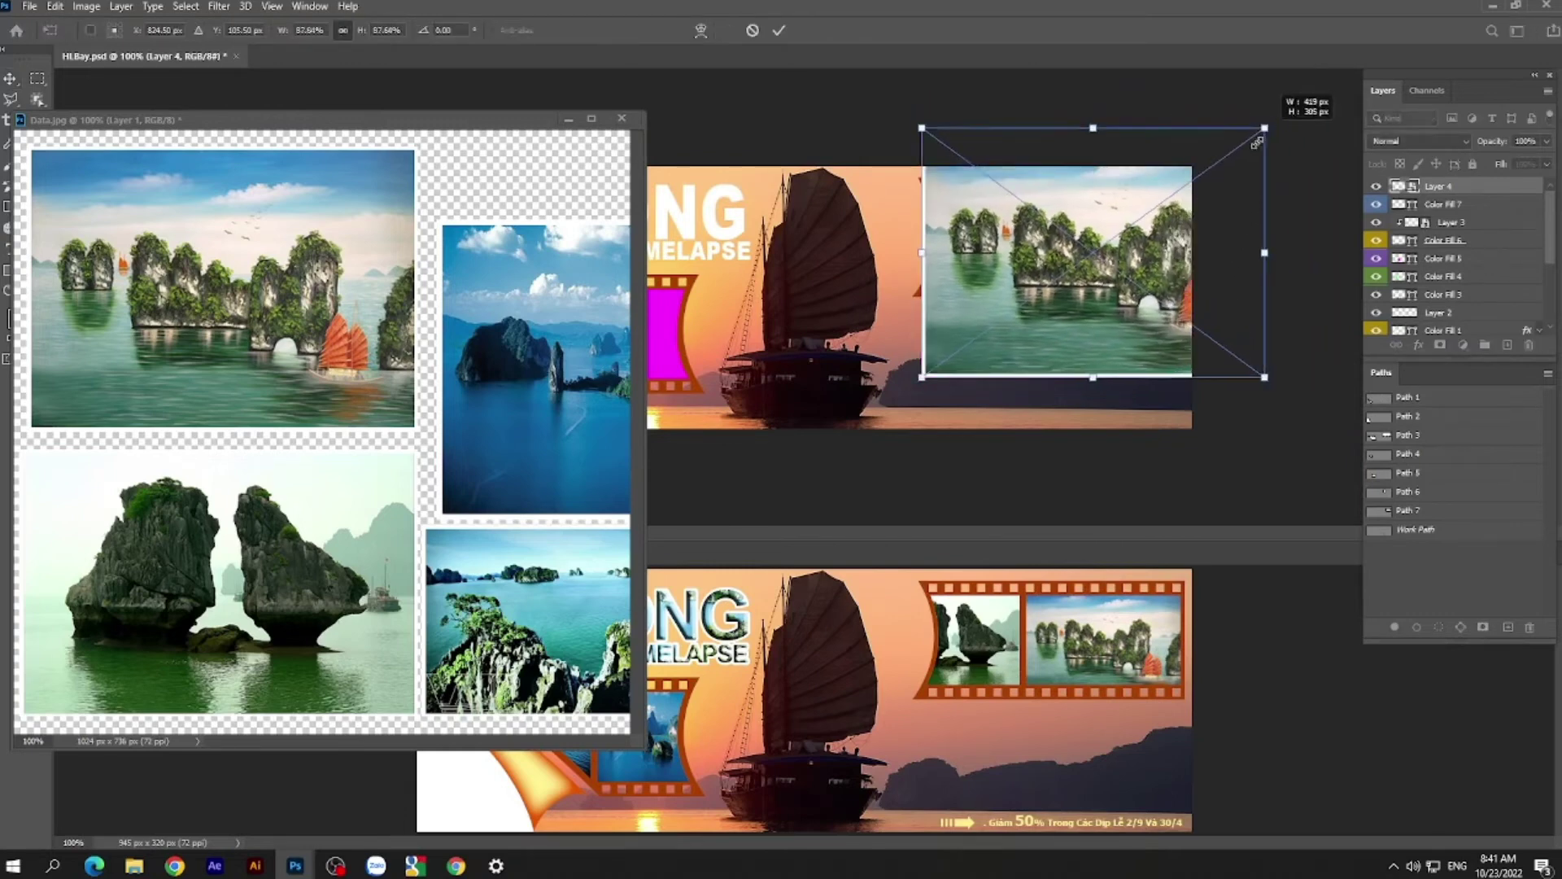
key("Return")
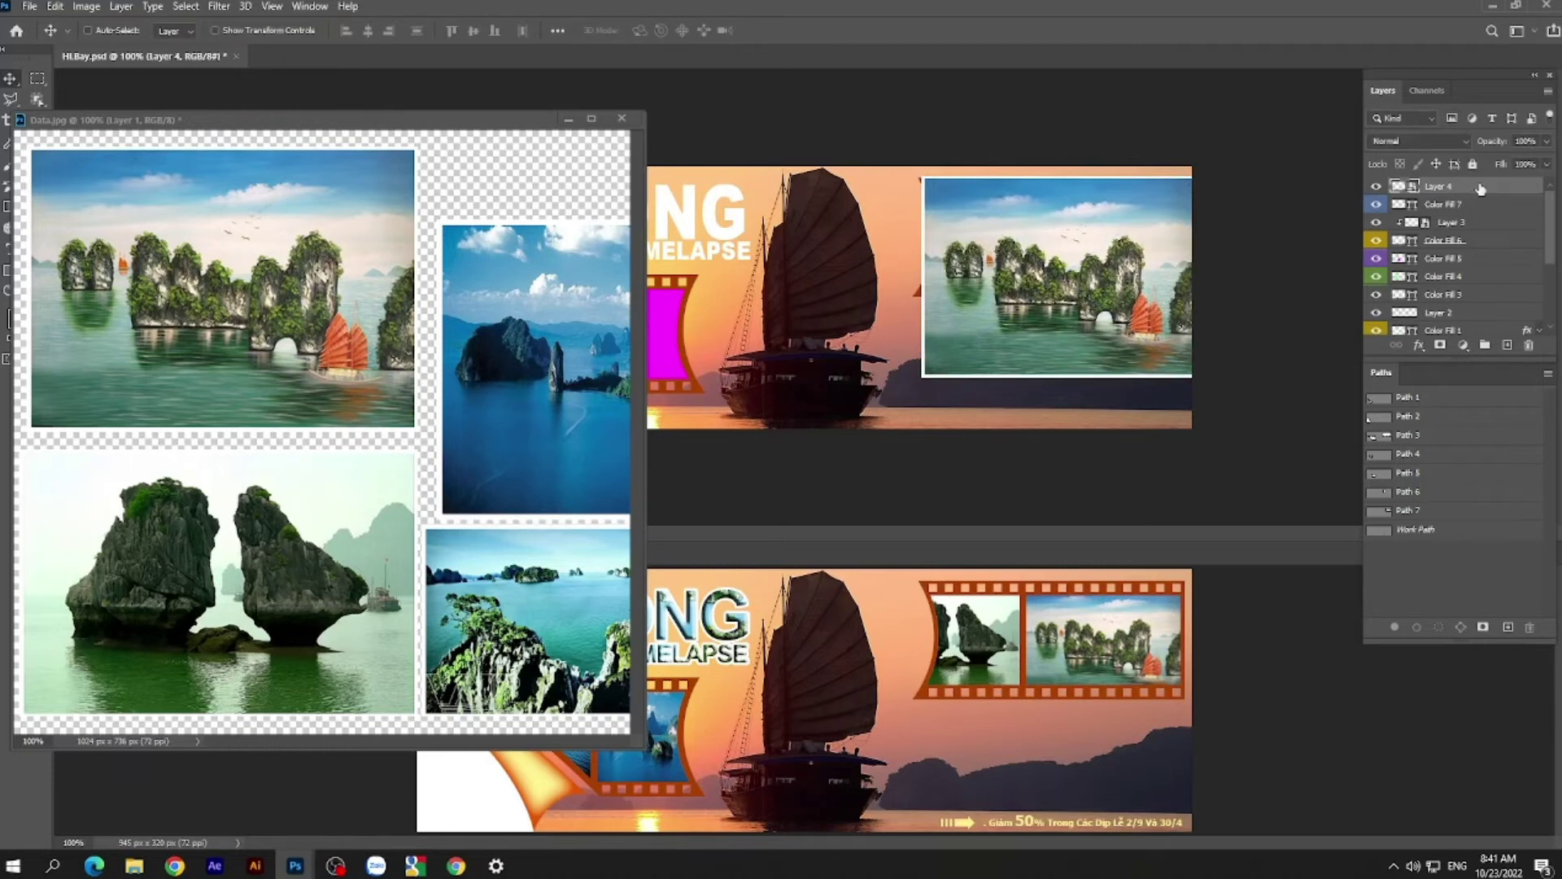
left_click_drag(1481, 188, 1482, 189)
left_click(1483, 190, "alt")
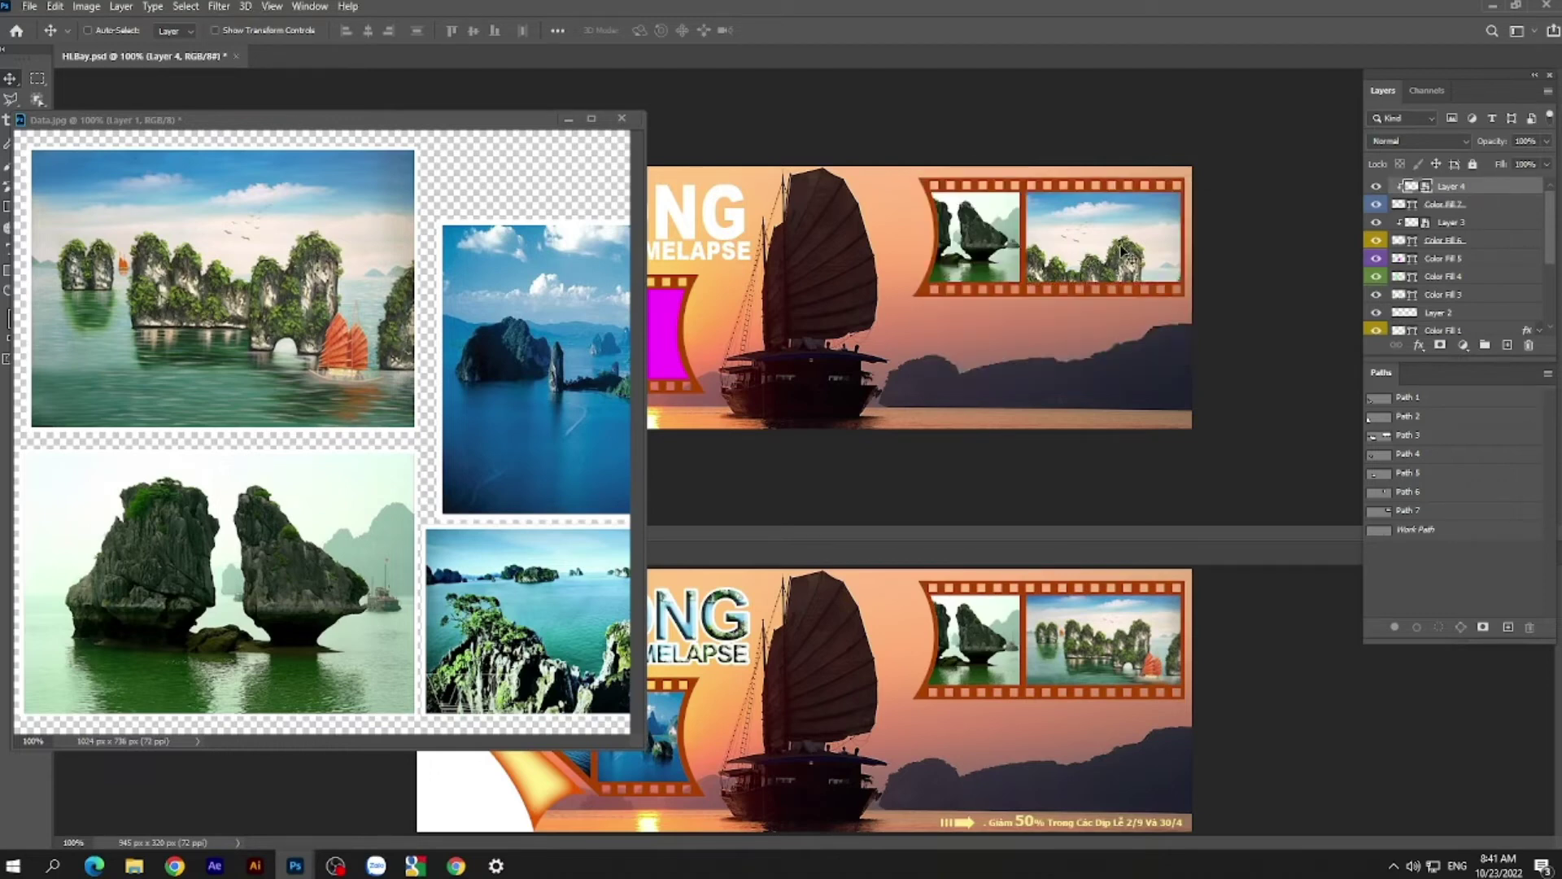
- Rescale the clipped bay photo to fit the frame, then move the Data.jpg window aside
key("ctrl+t")
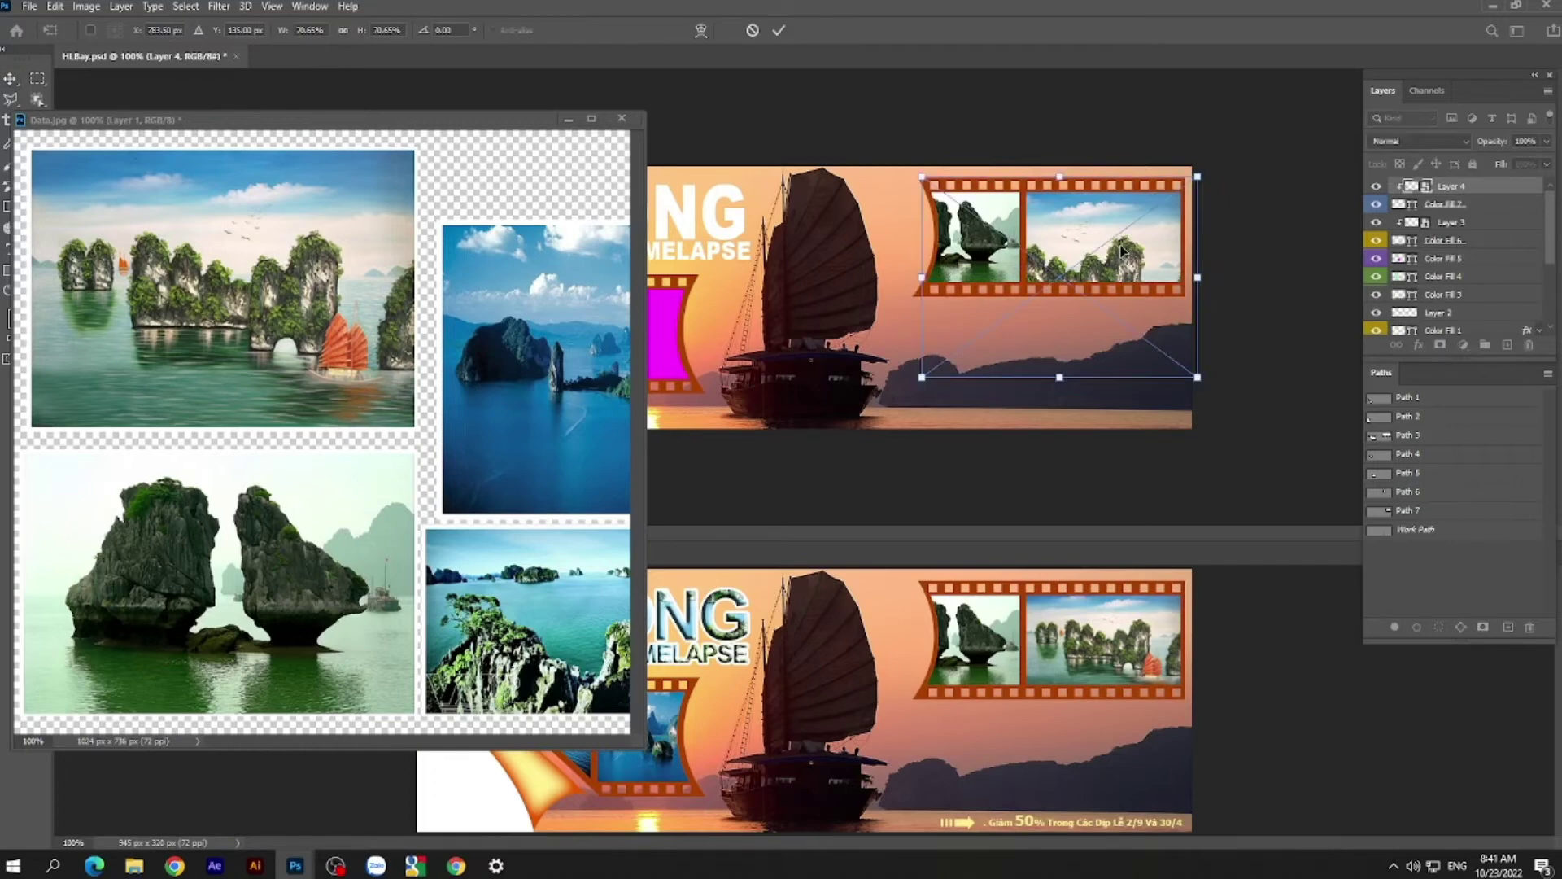
left_click_drag(923, 376, 1007, 313)
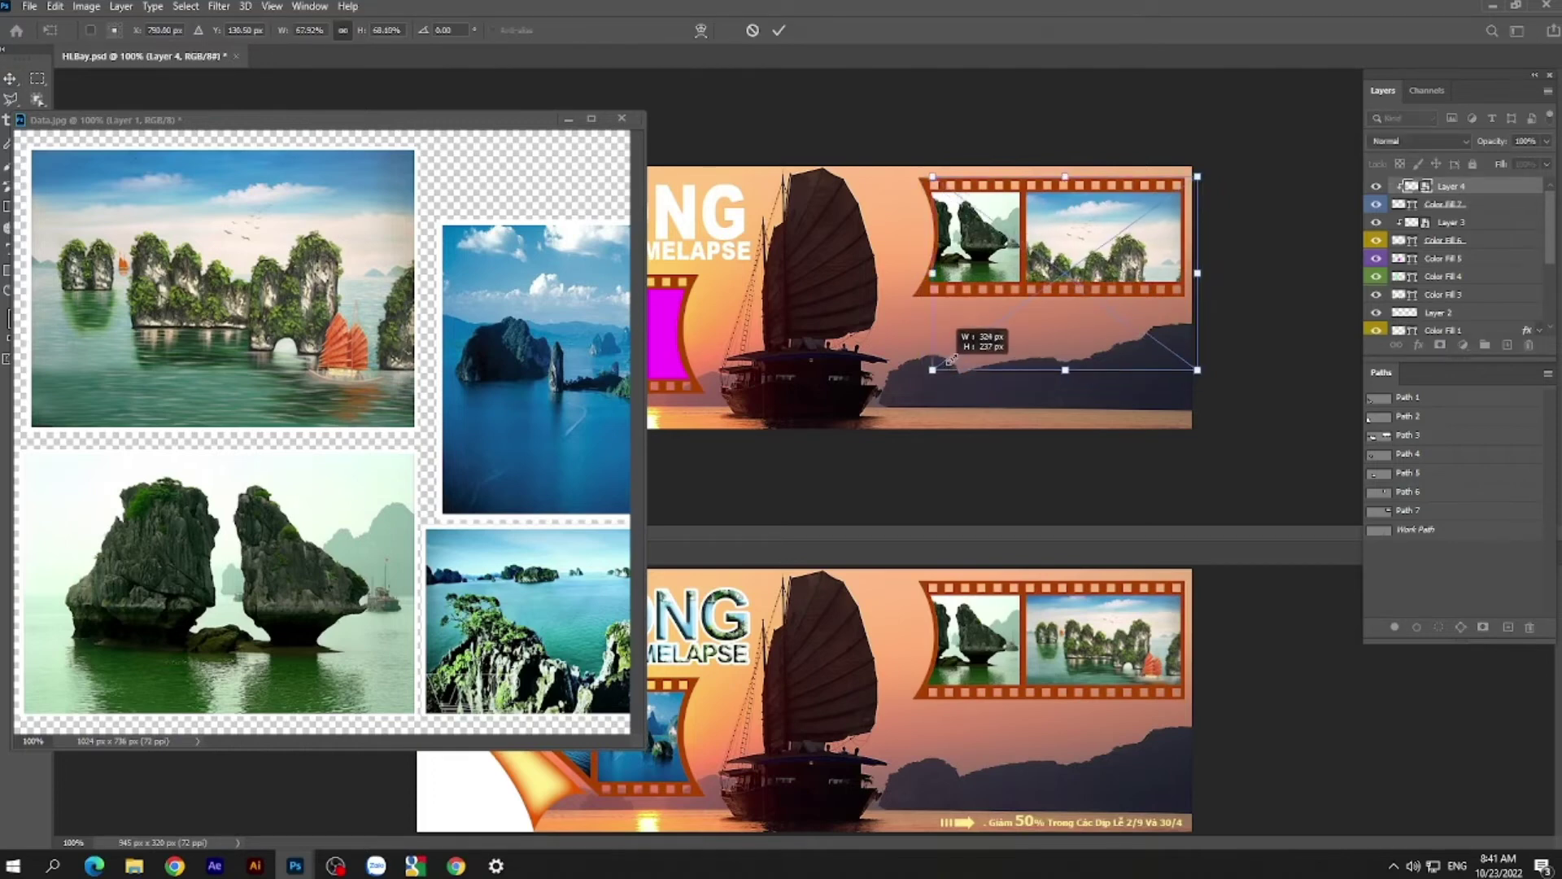
left_click_drag(1007, 314, 1019, 306)
left_click_drag(1192, 307, 1146, 257)
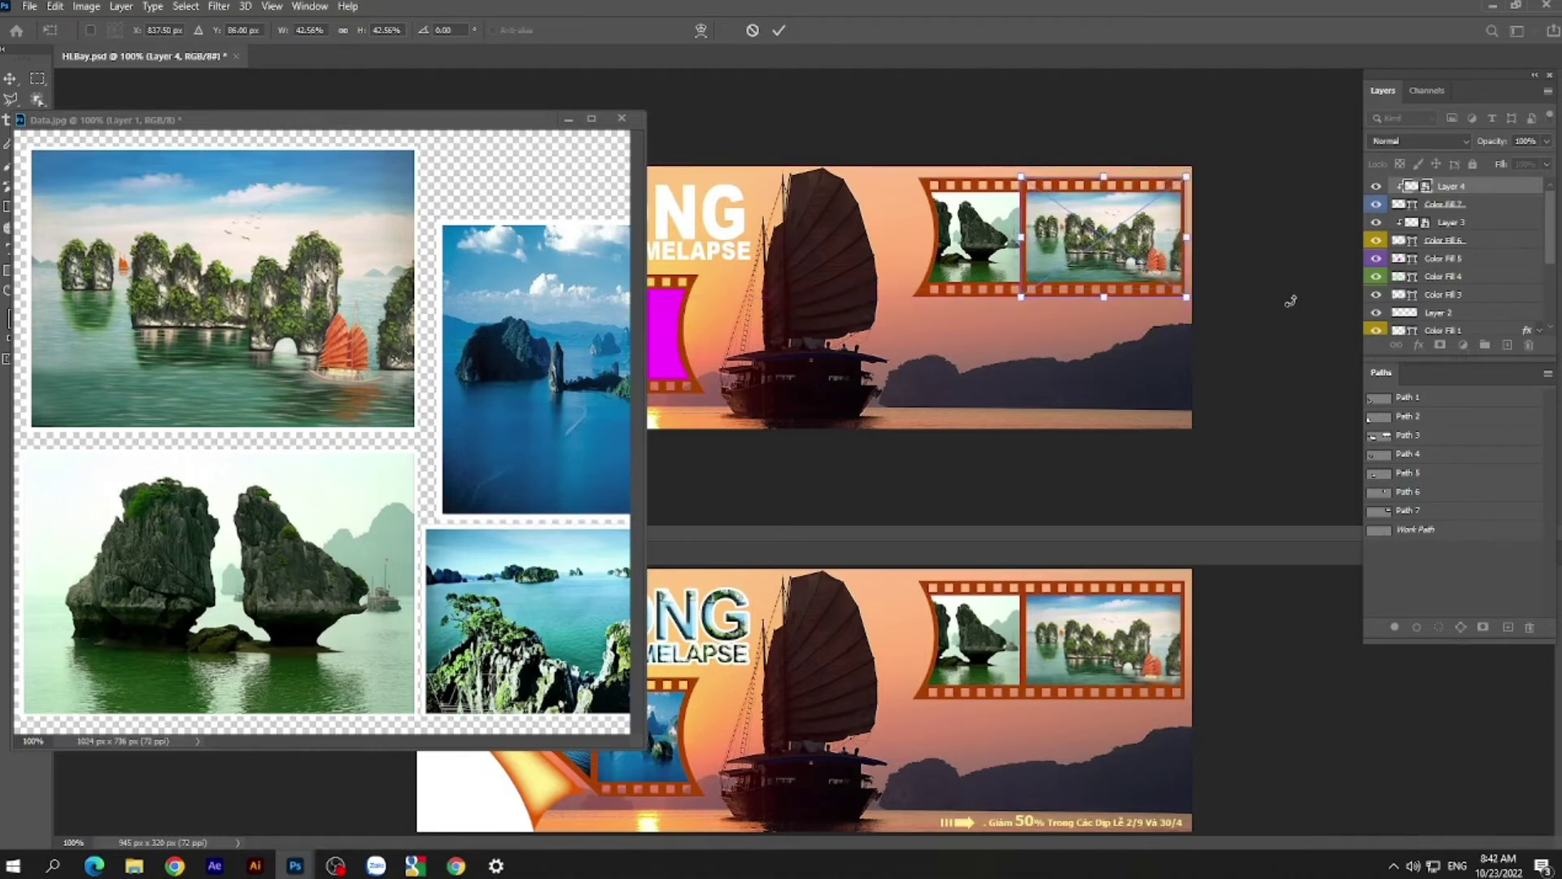
key("Return")
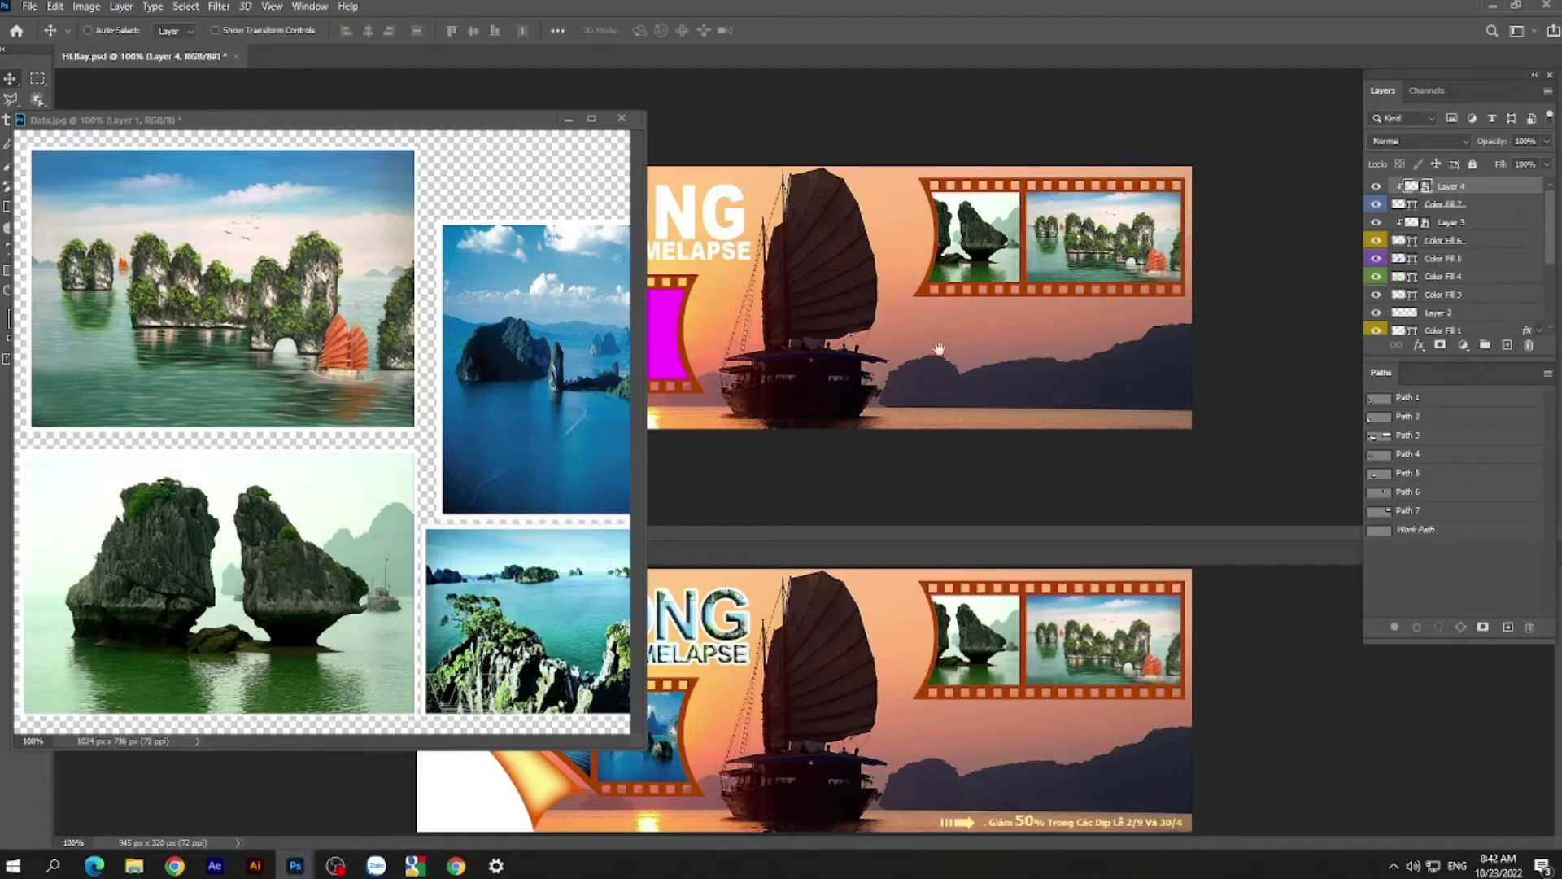
mouse_move(505, 120)
left_mouse_down()
mouse_move(747, 382)
mouse_move(934, 491)
mouse_move(1186, 492)
left_mouse_up()
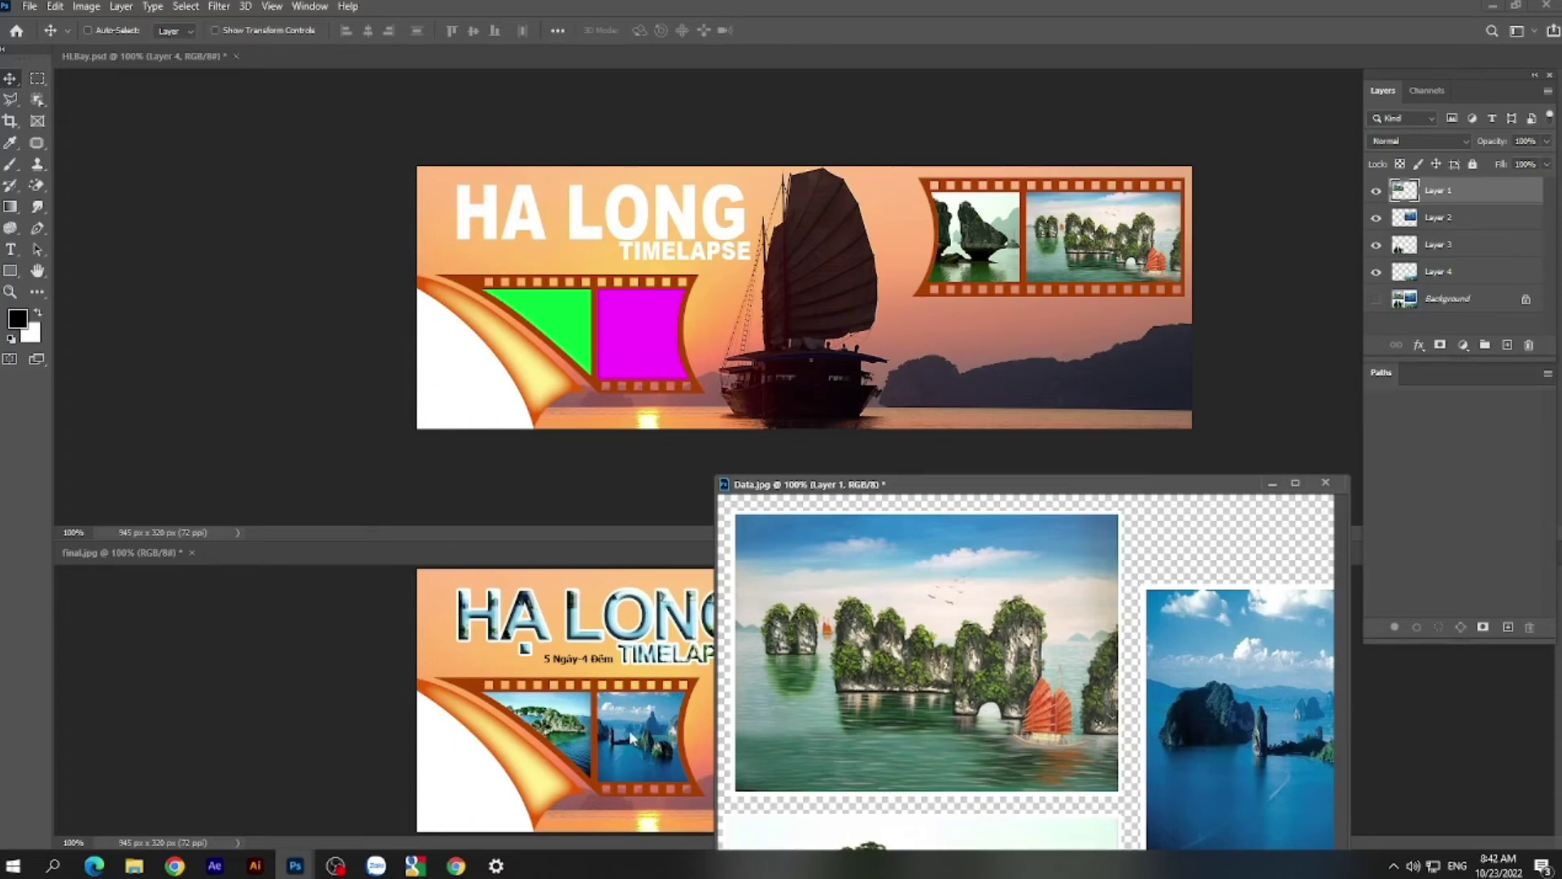
- Bring Data.jpg's Layer 2 blue islands photo into HLBay.psd near the left film strip
left_click_drag(1302, 638, 1080, 632)
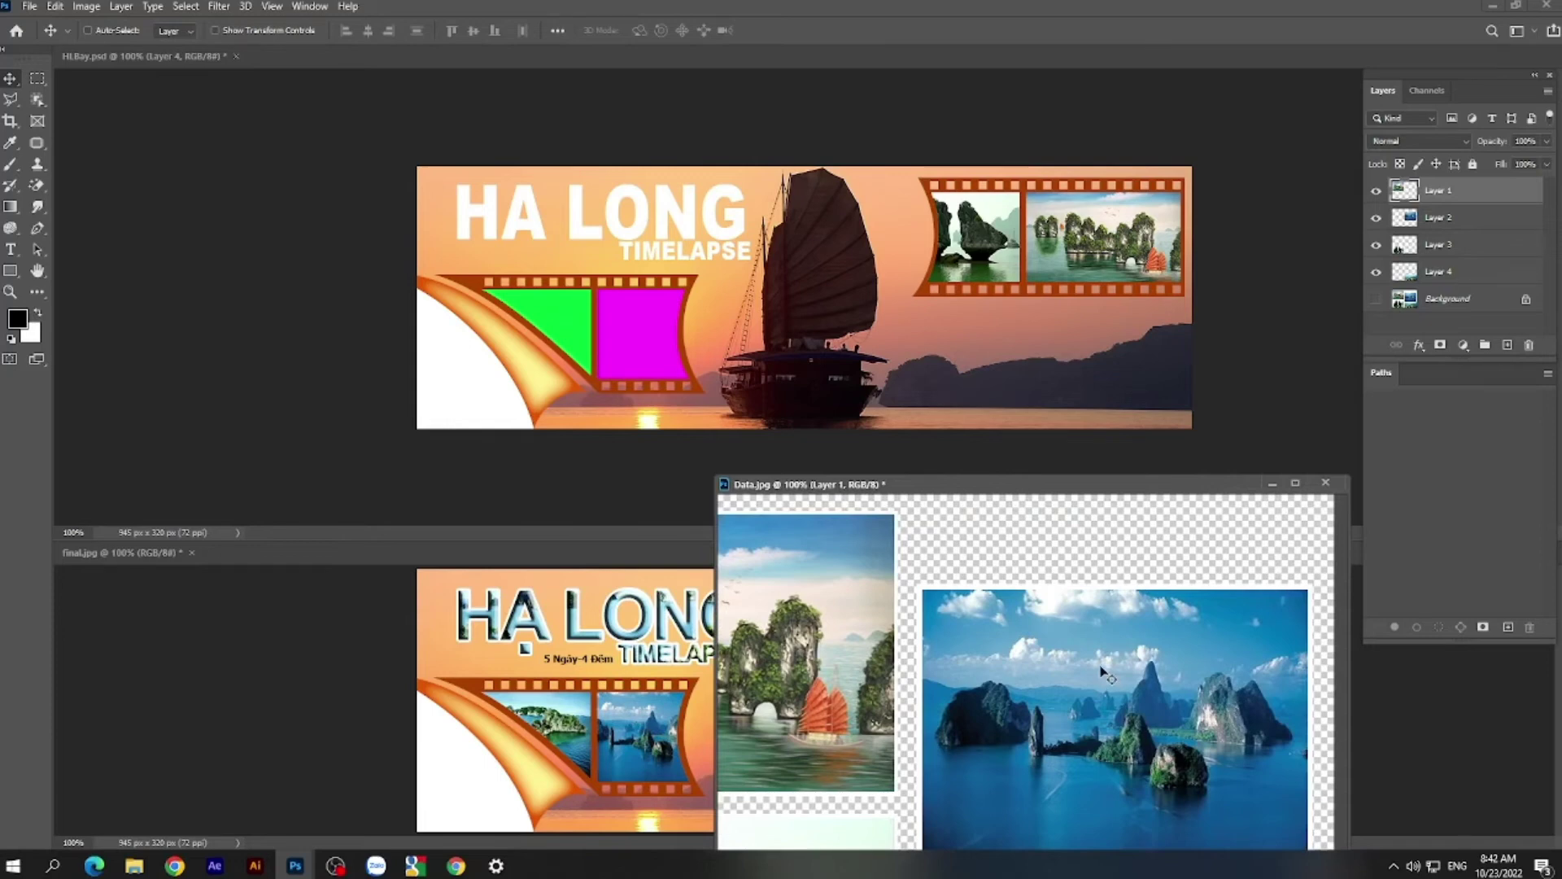
left_click(927, 651, "ctrl")
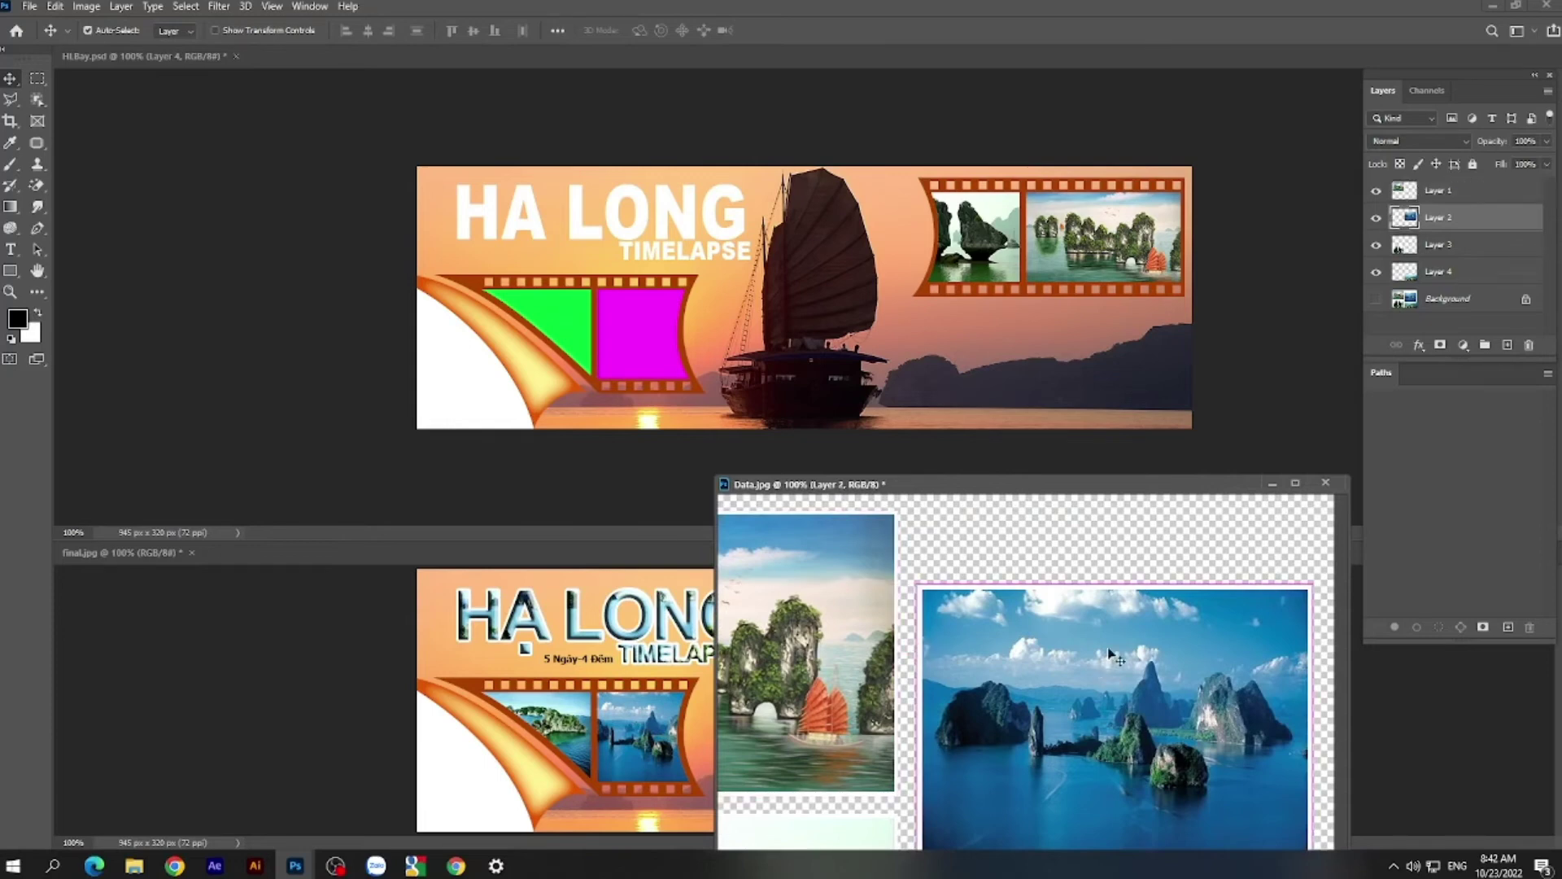
left_click(1376, 219)
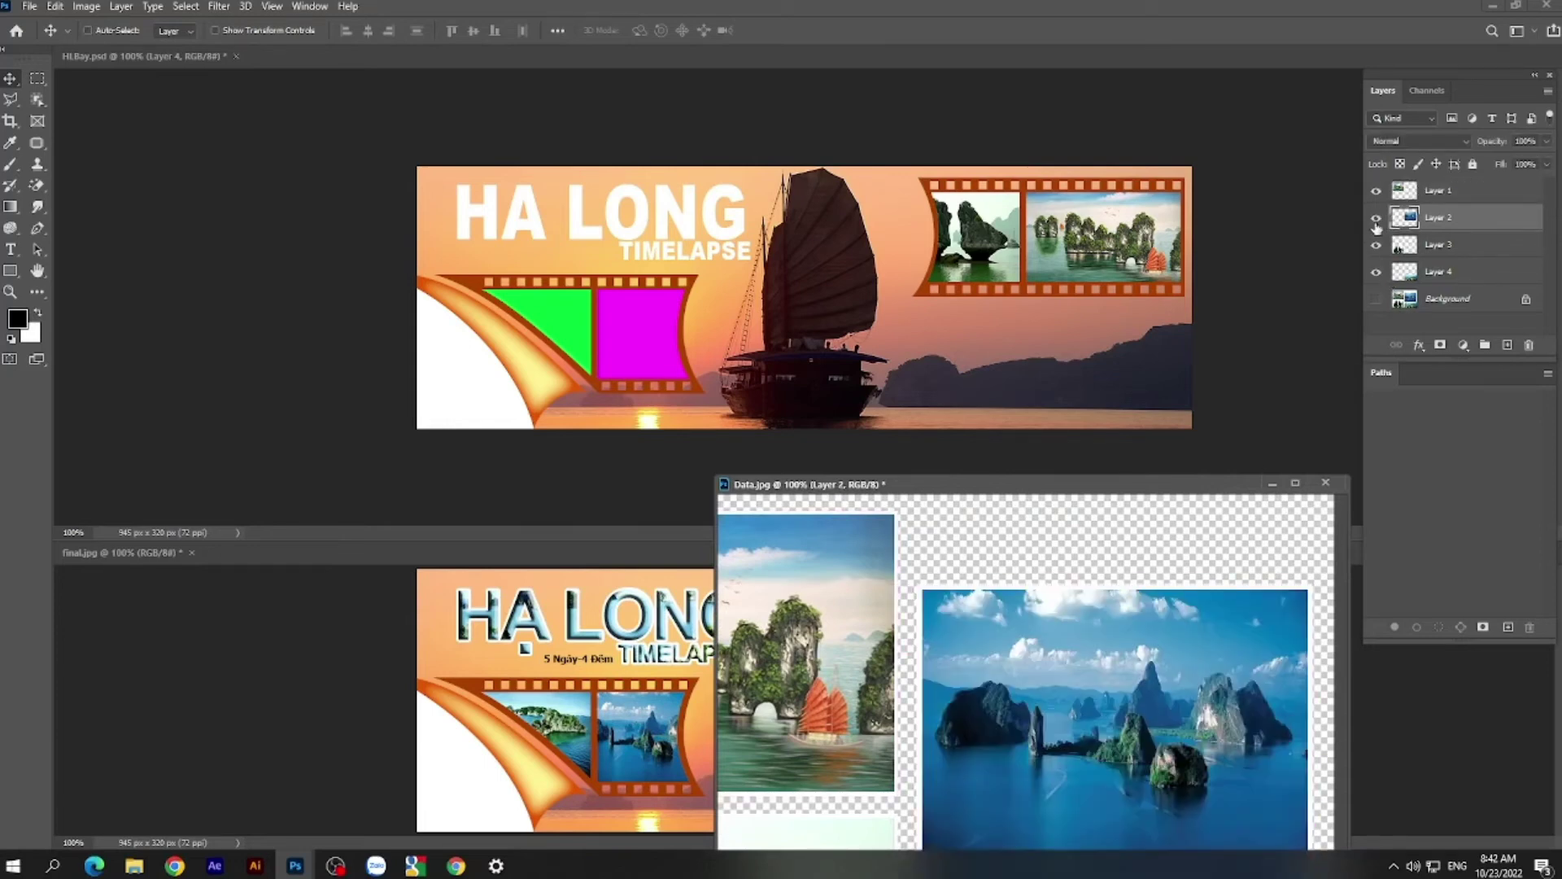
left_click(642, 319)
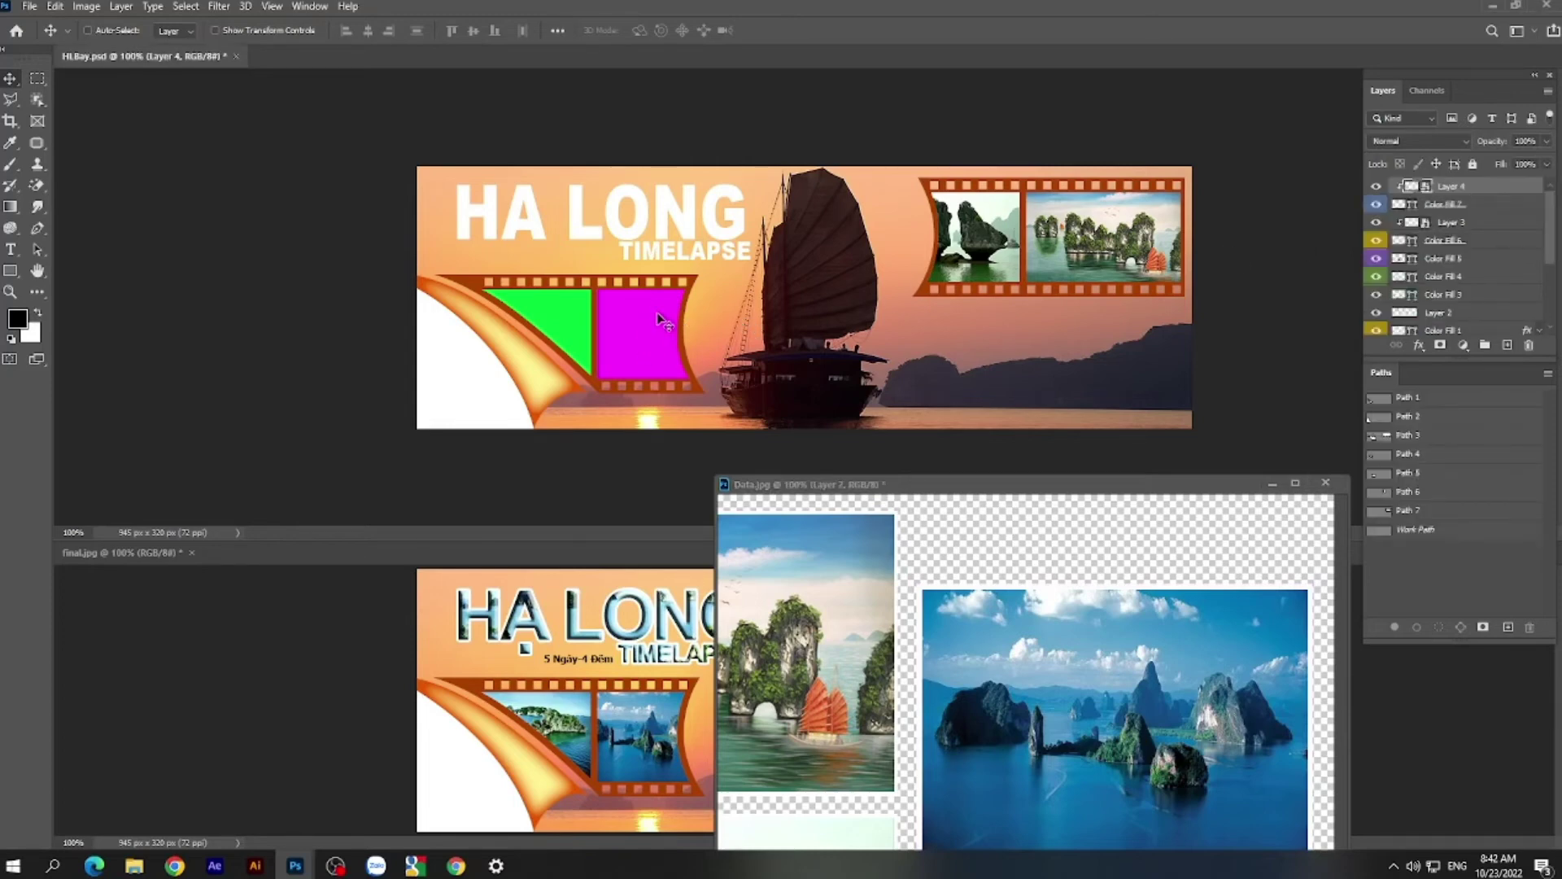
left_click(1414, 259)
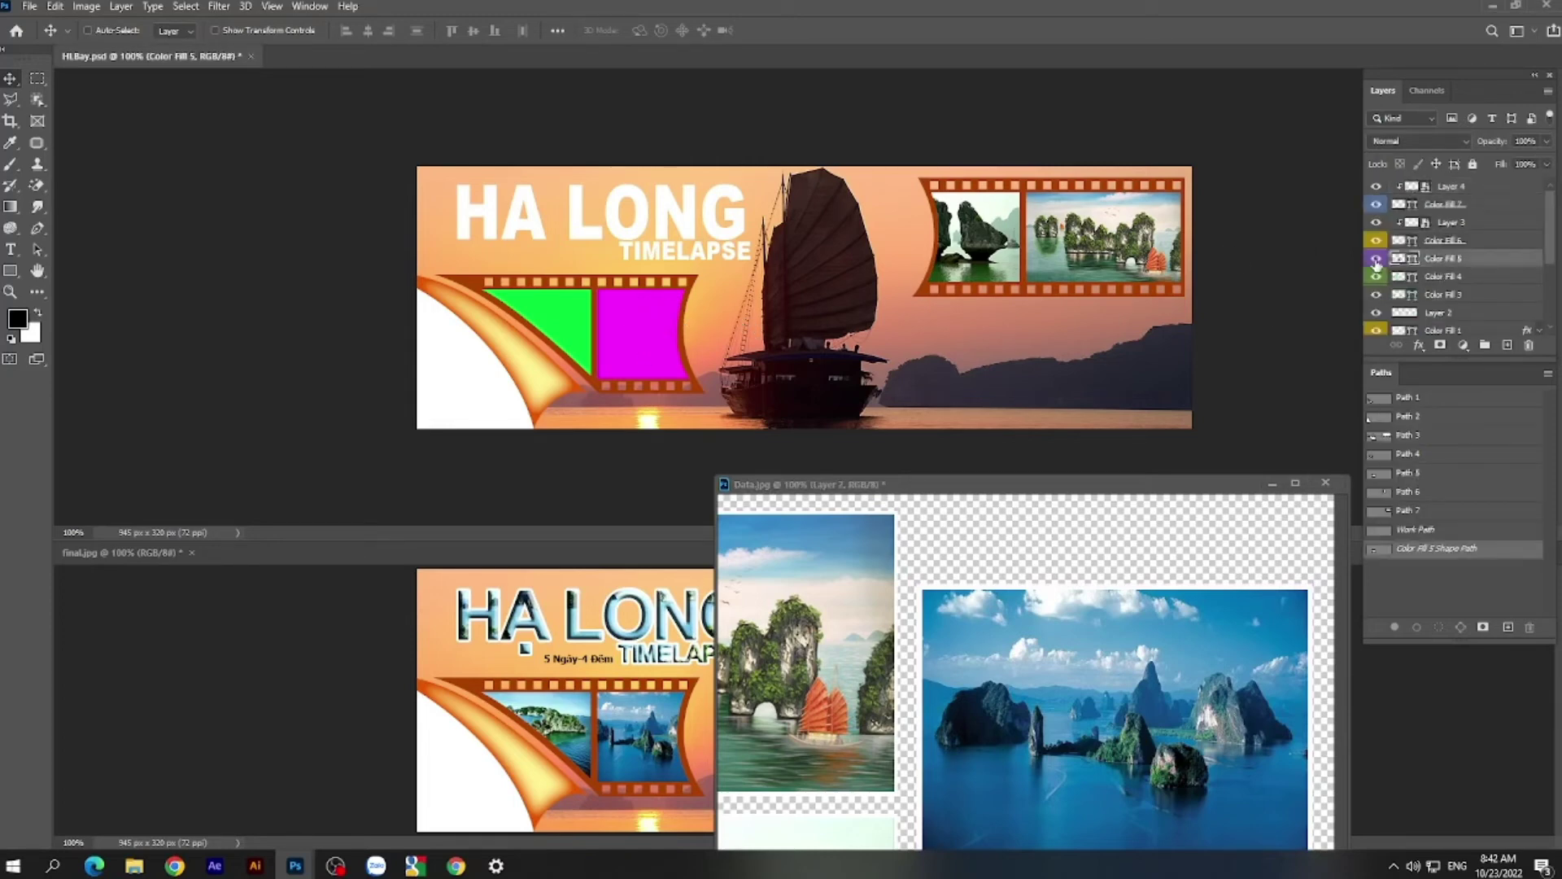
left_click(1376, 259)
left_click(1124, 658)
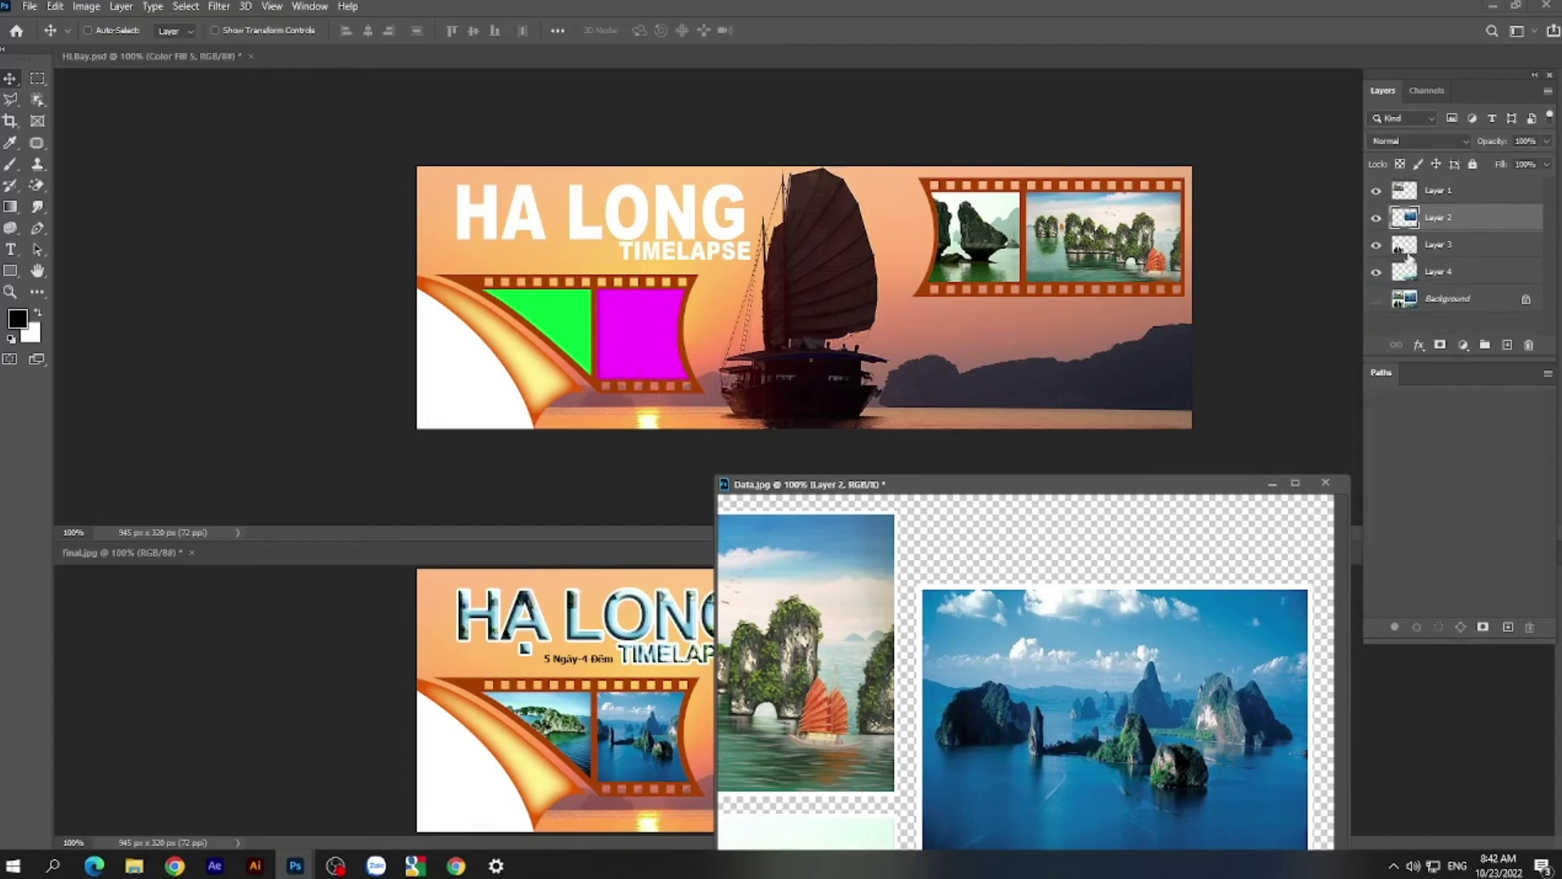
left_click_drag(1450, 222, 960, 281)
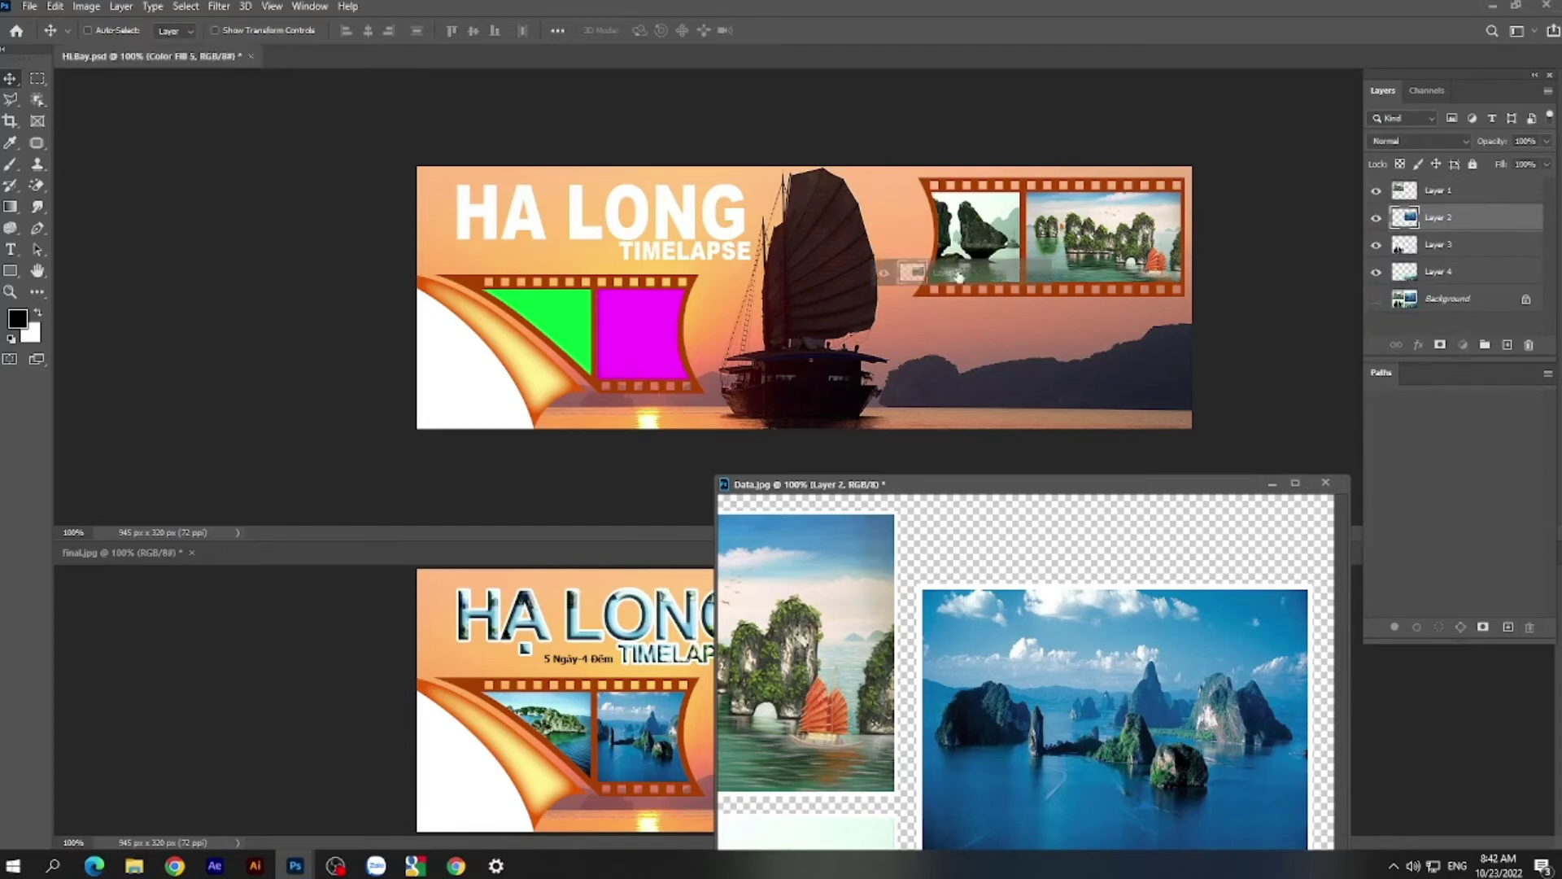
left_click_drag(895, 318, 758, 330)
- Make the islands photo a smart object, shrink it to about 239x181 px, and clip it to the magenta frame
right_click(1475, 258)
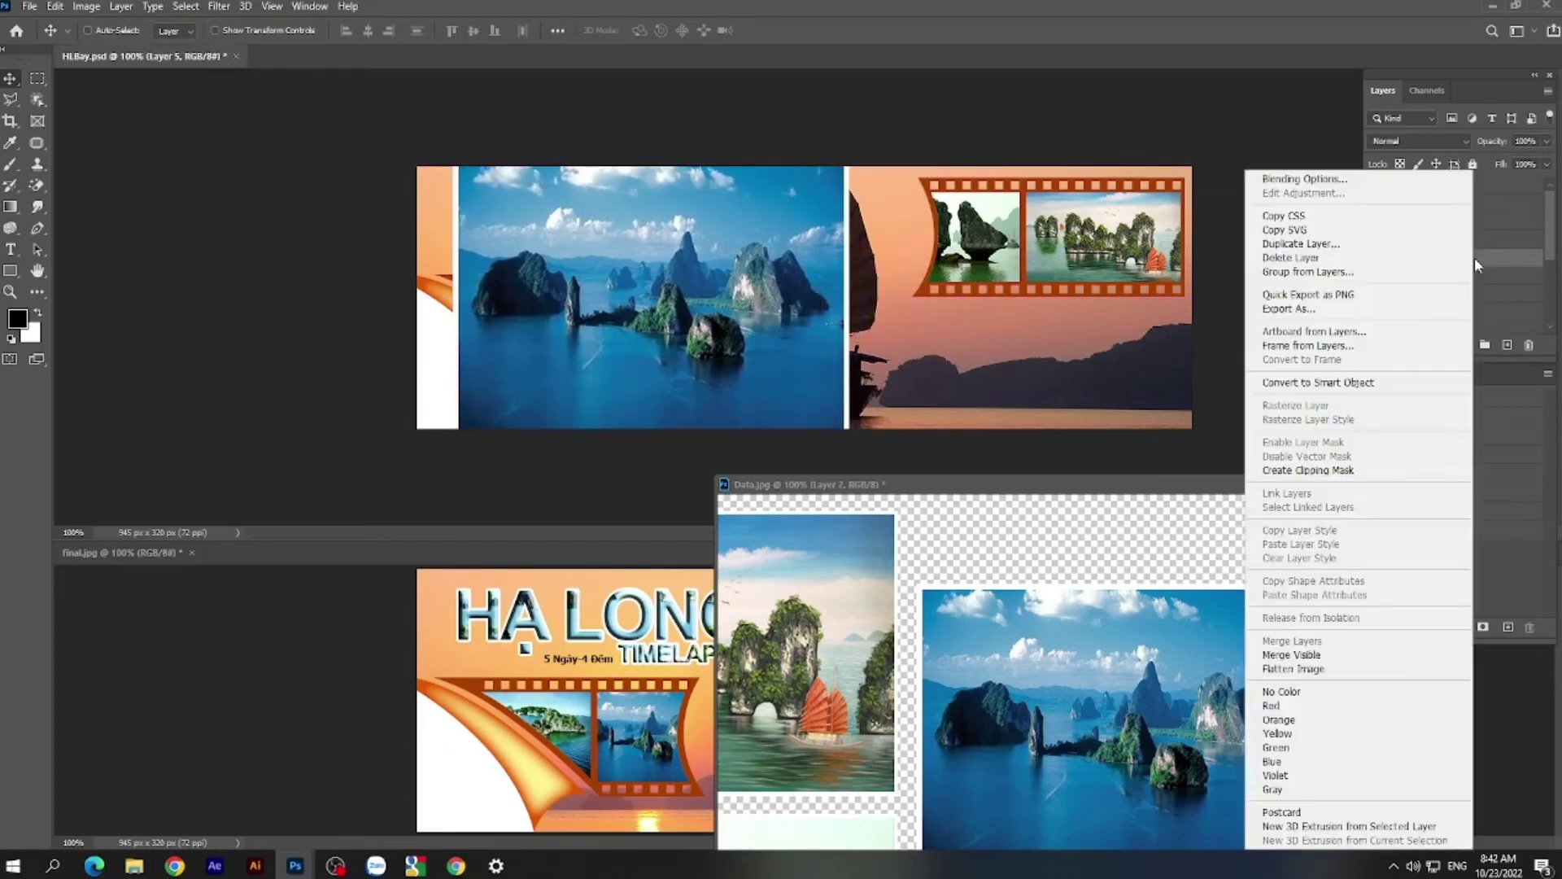
left_click(1347, 387)
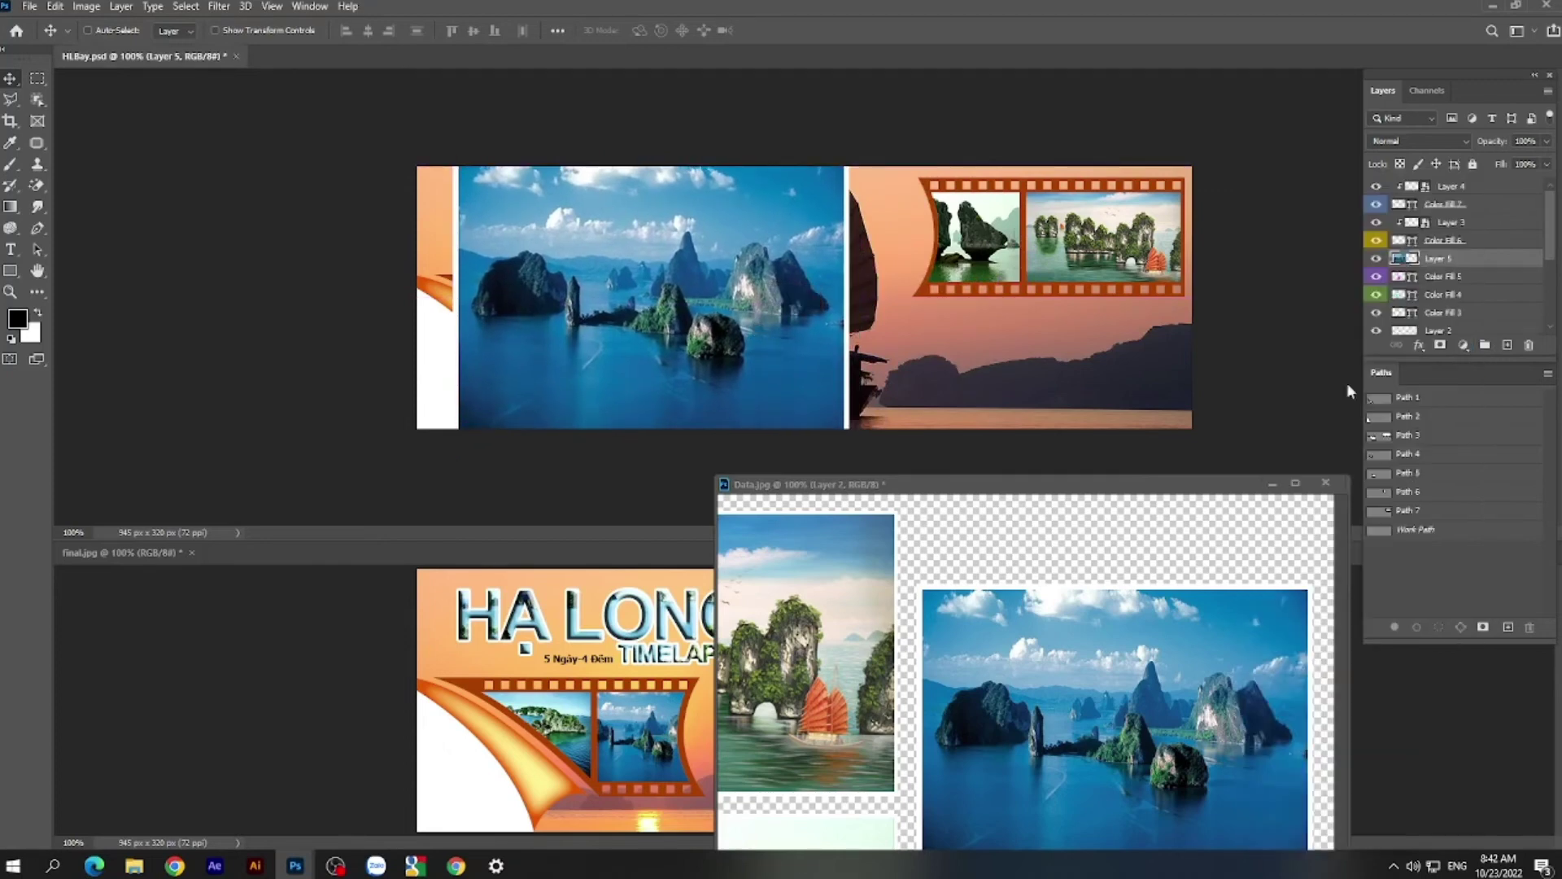
key("ctrl+t")
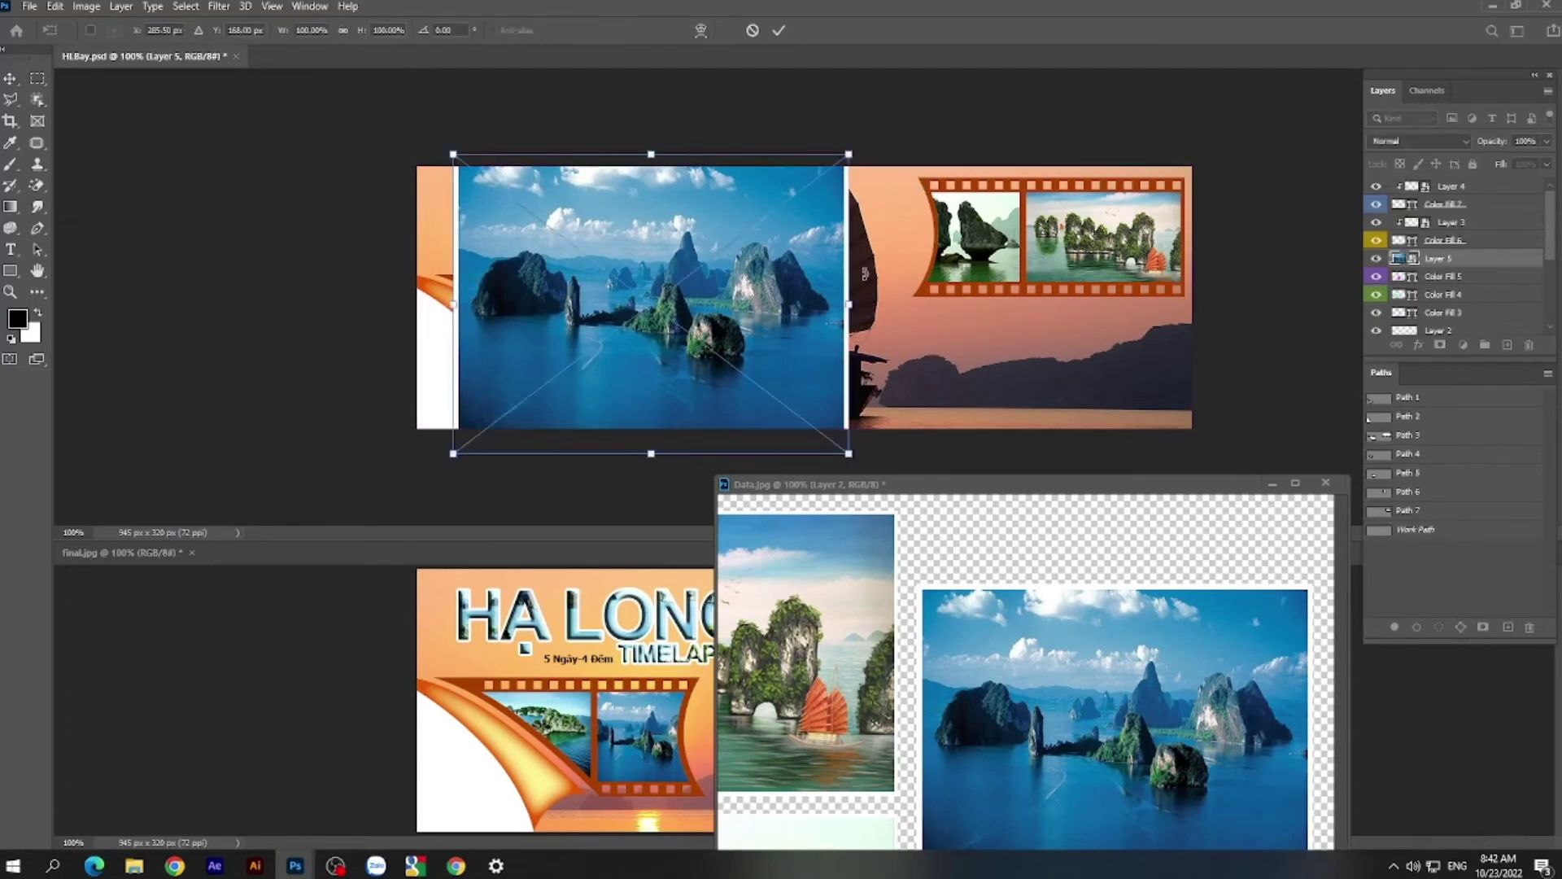
left_click_drag(848, 453, 716, 345)
key("Return")
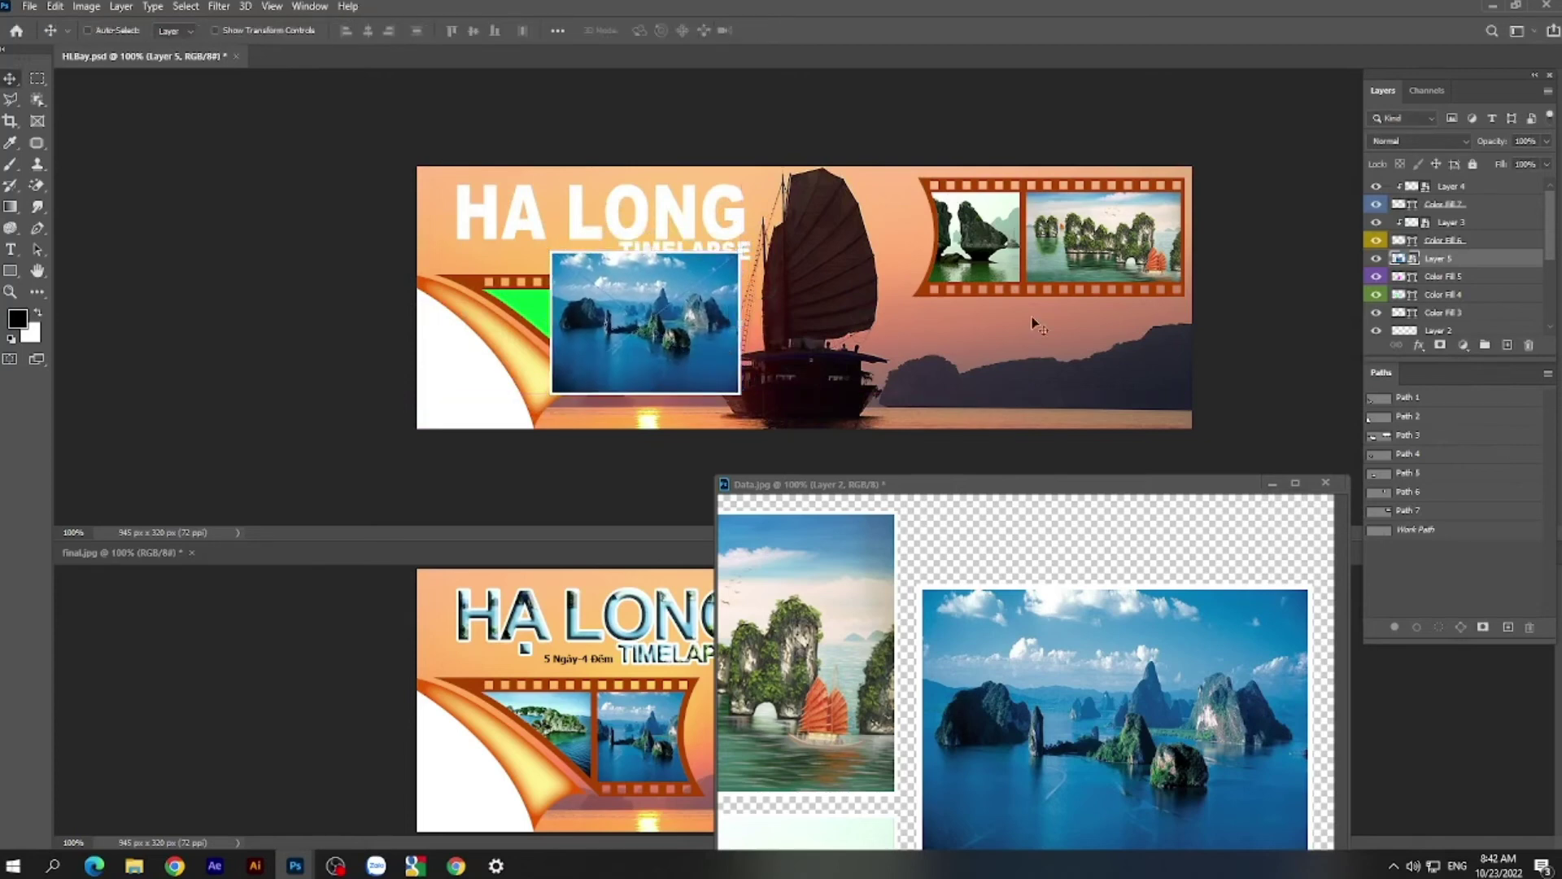
left_click_drag(1492, 262, 1489, 260)
left_click(1488, 260, "alt")
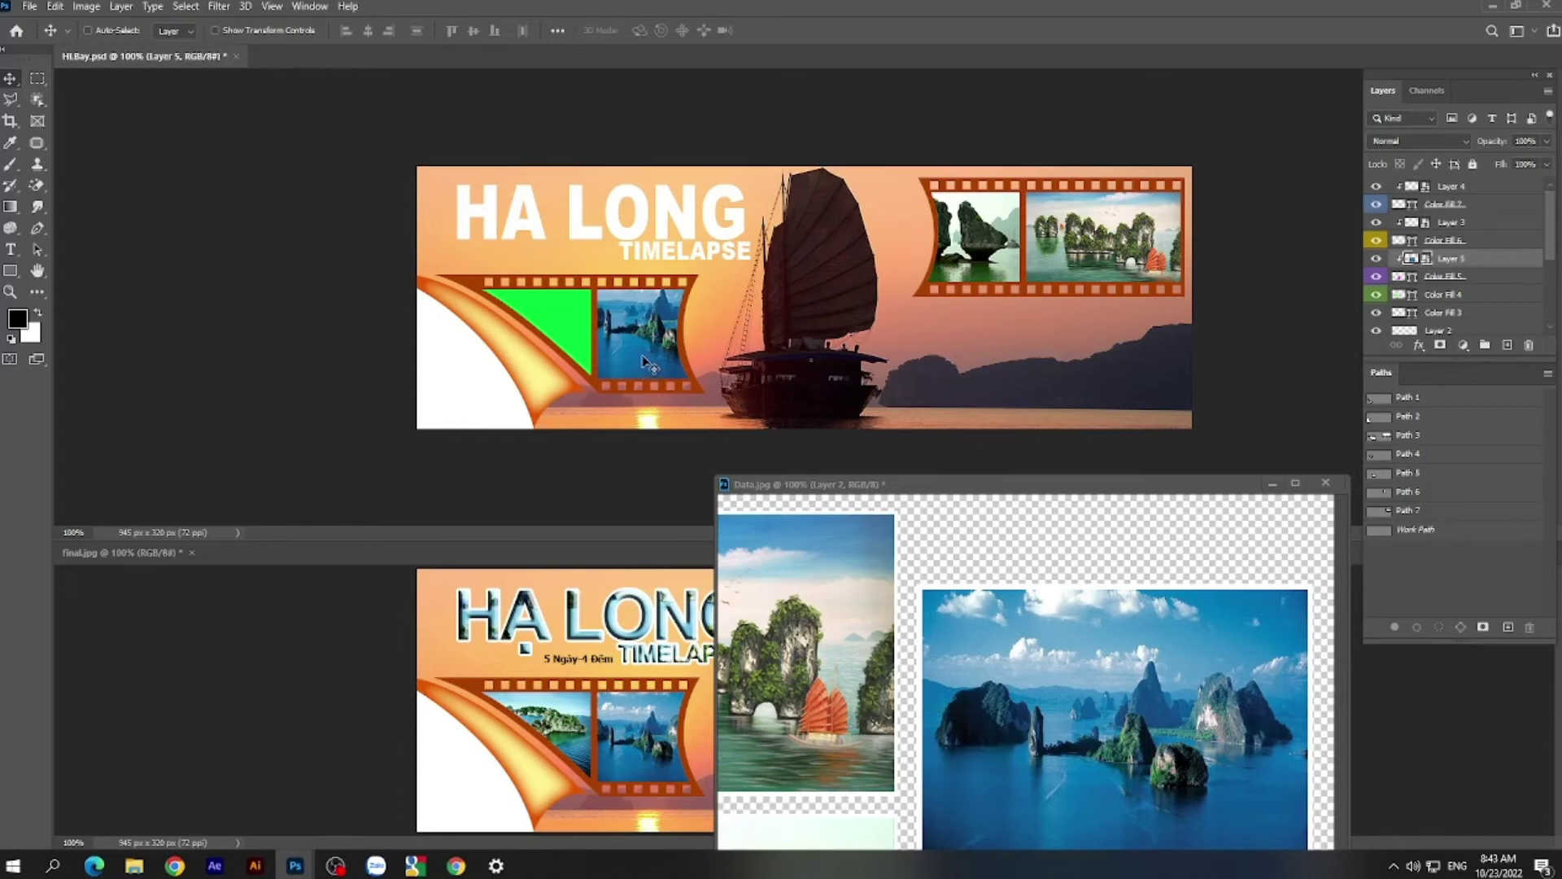
- Rescale the clipped photo to about 35% and nudge it into the frame
key("ctrl+t")
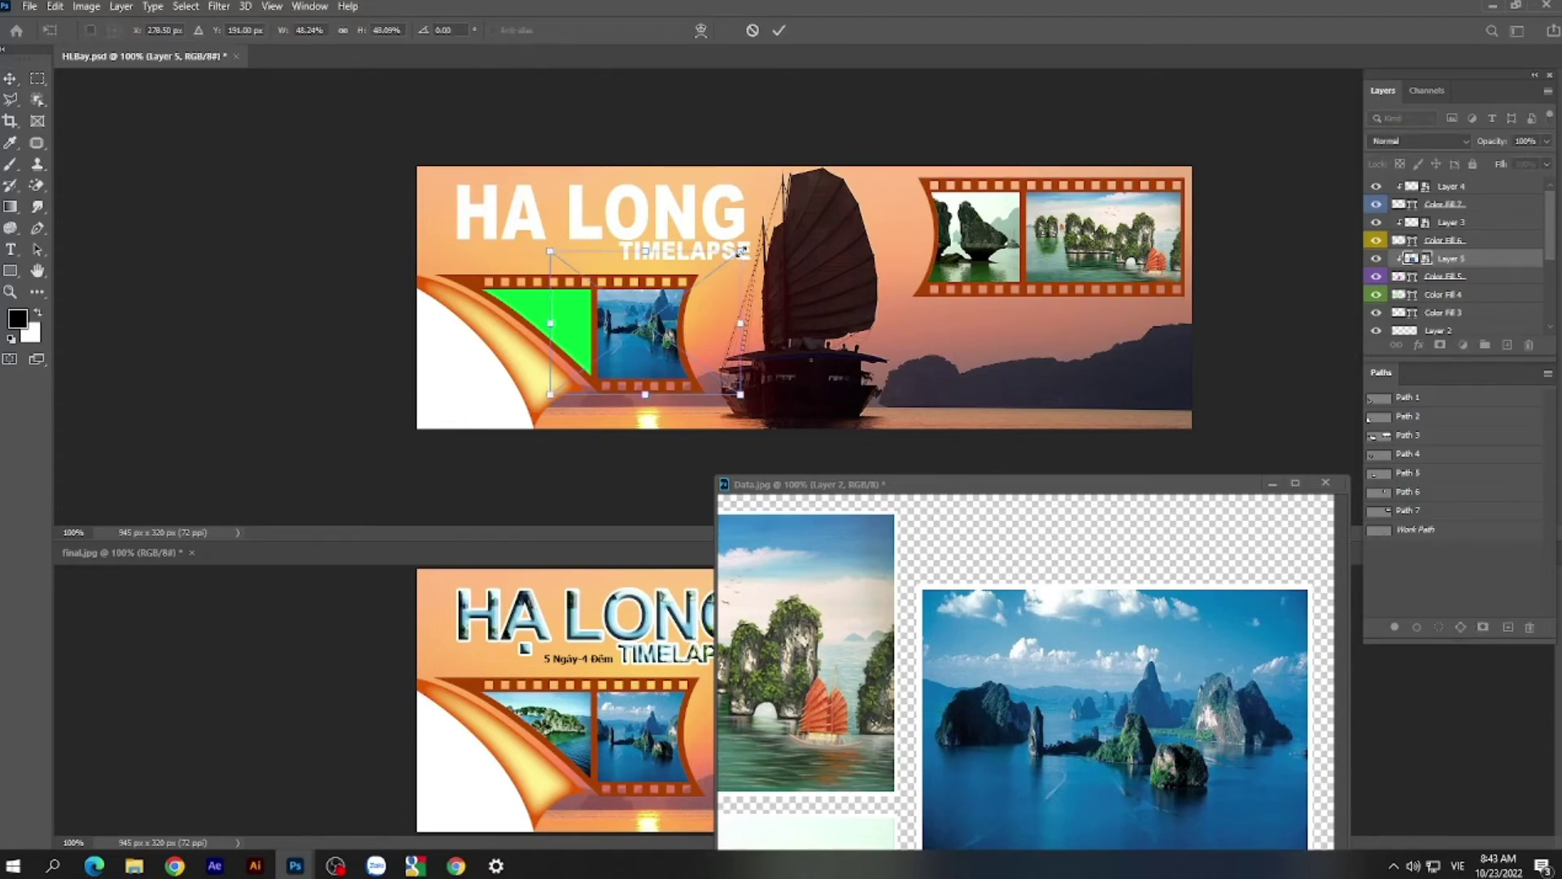
left_click_drag(740, 252, 716, 282)
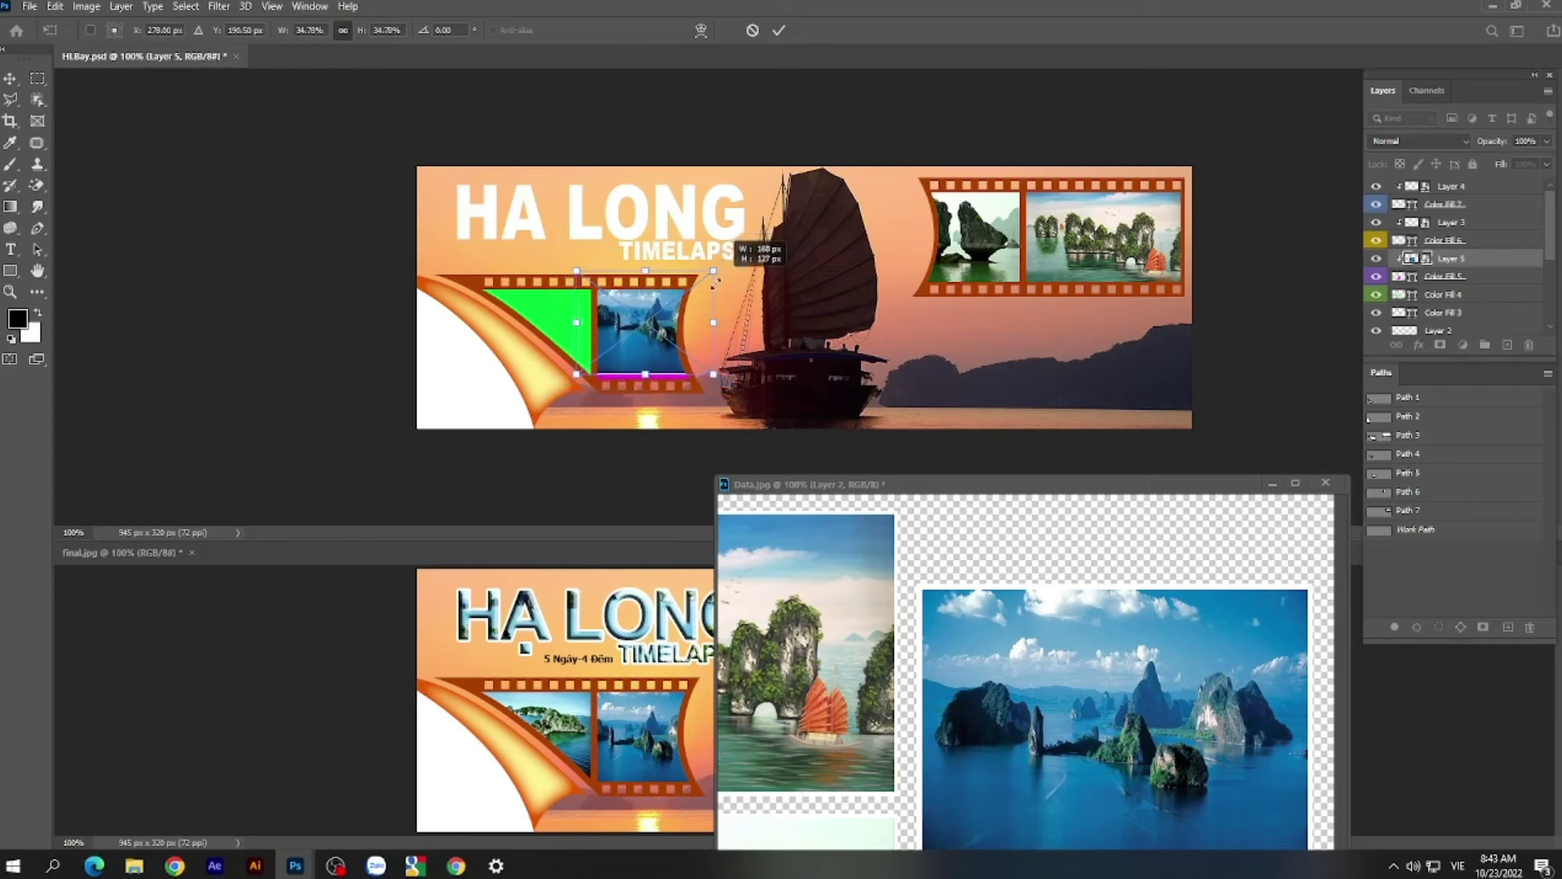
left_click_drag(664, 313, 663, 326)
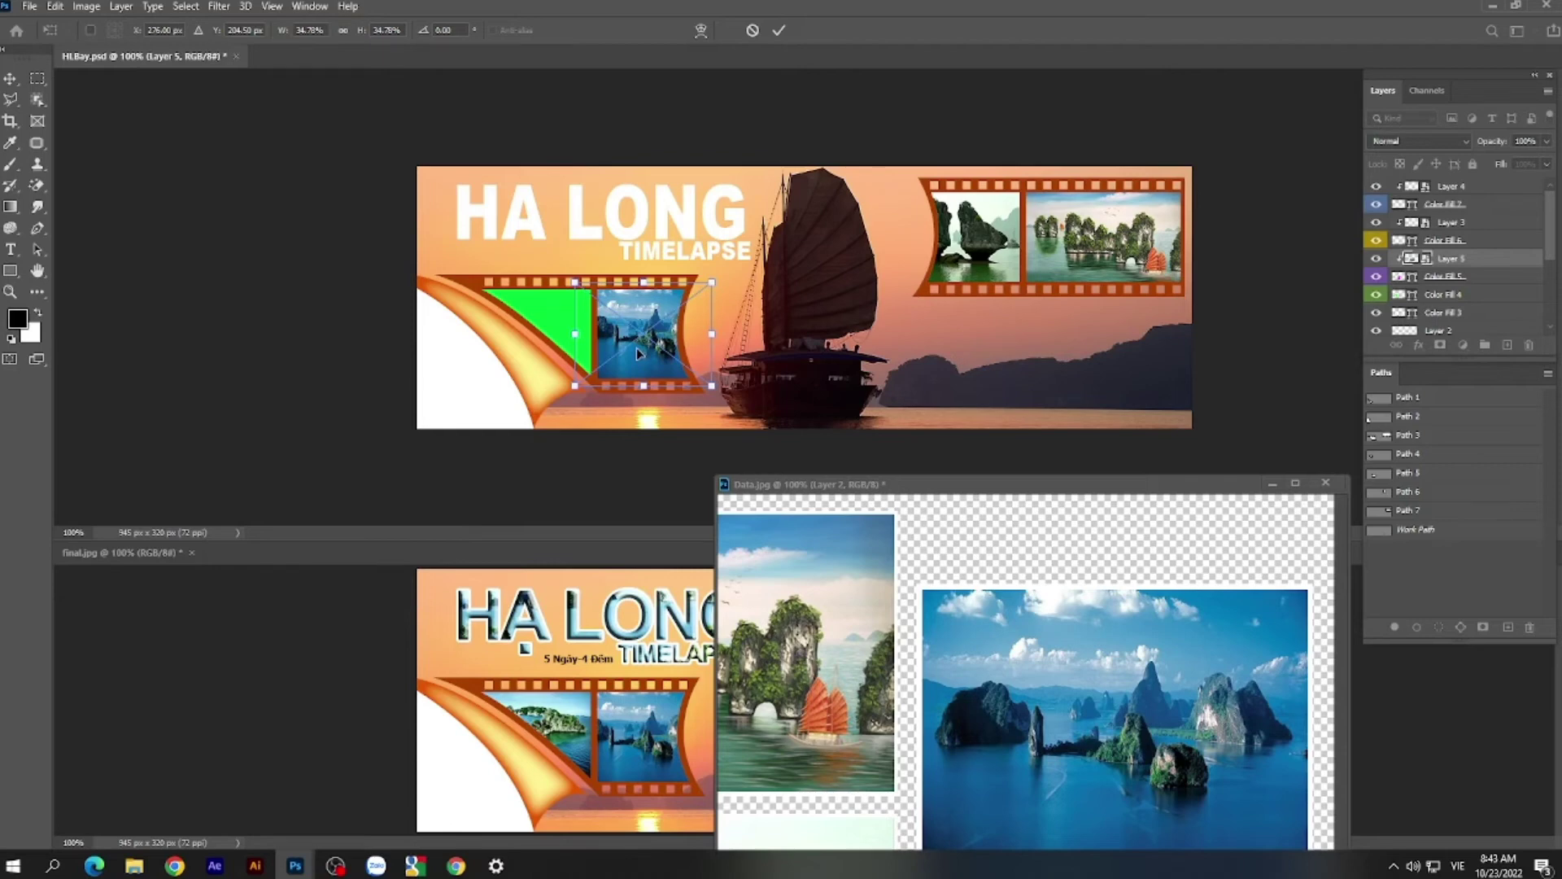
key("Left")
- Commit the islands photo, pick the coastline photo in Data.jpg, and select the green frame layer
key("Return")
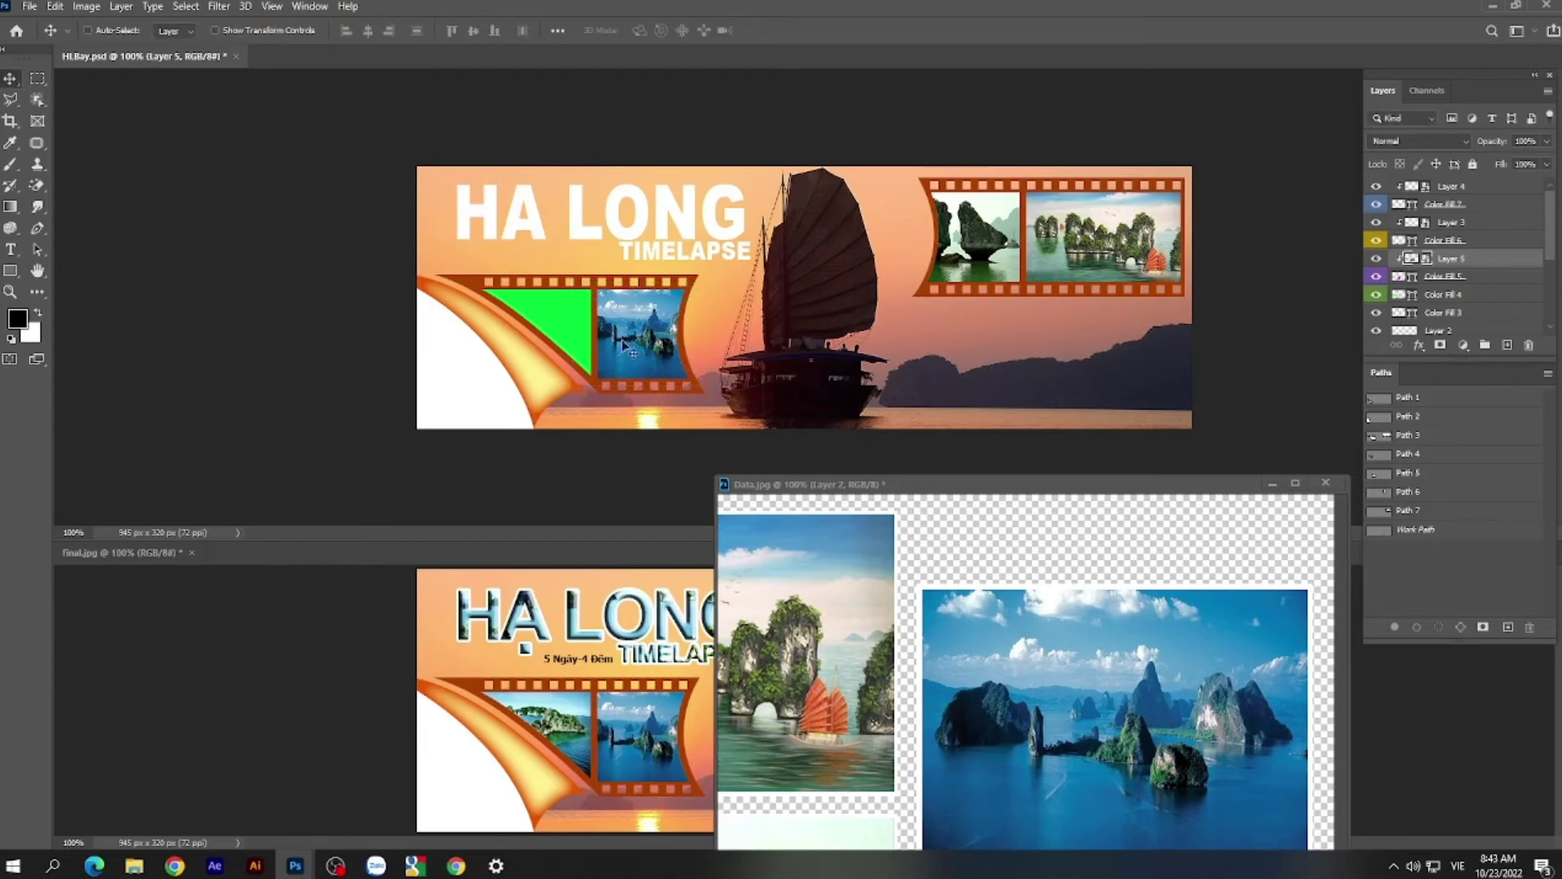
left_click(1068, 647)
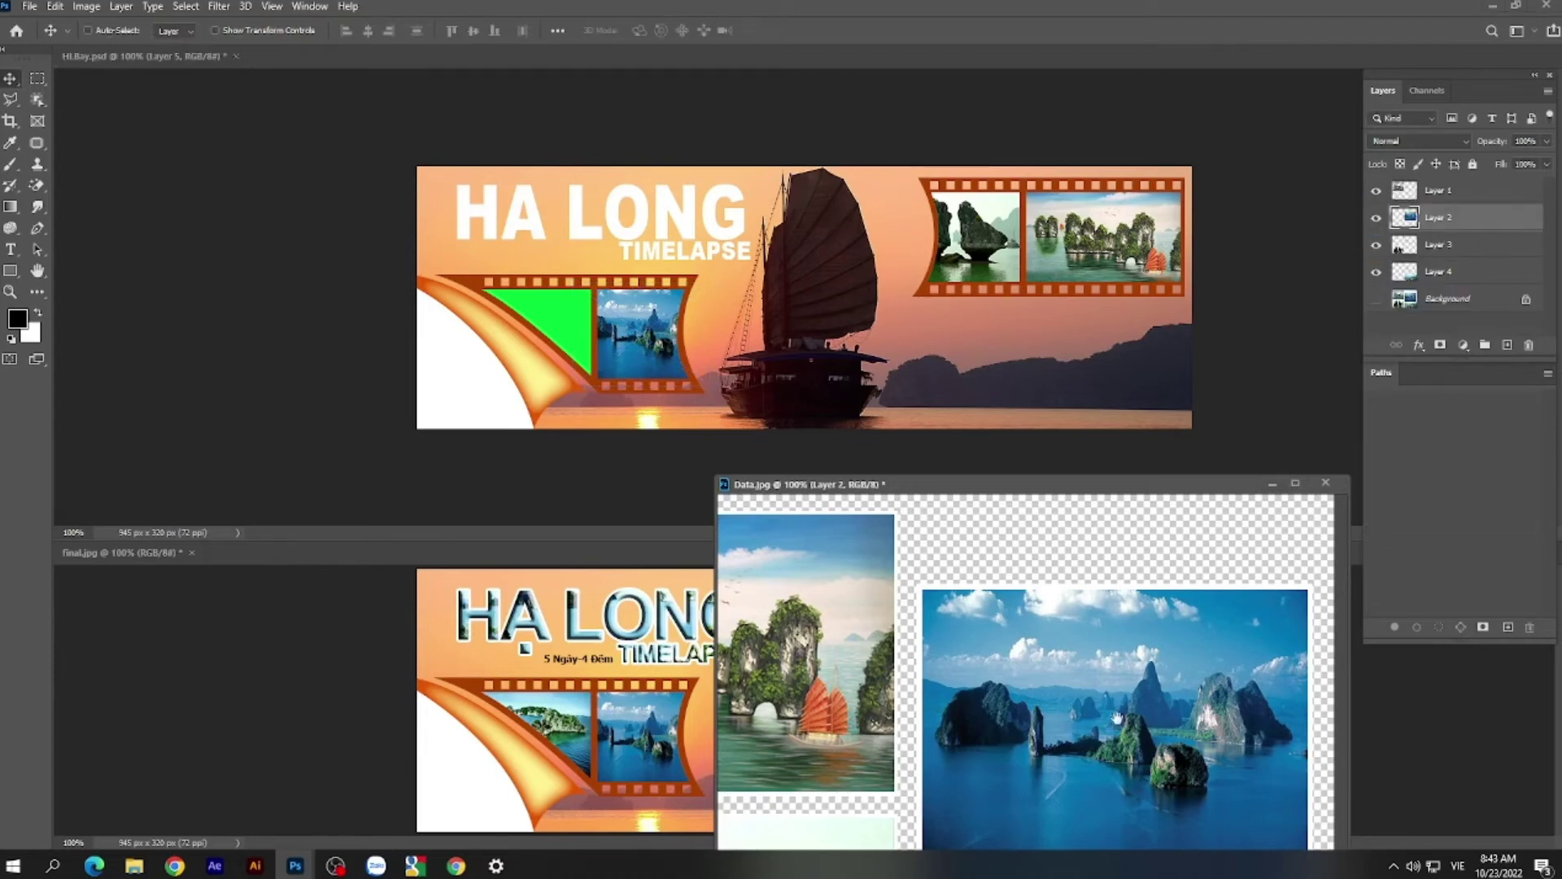
left_click_drag(1079, 484, 1116, 250)
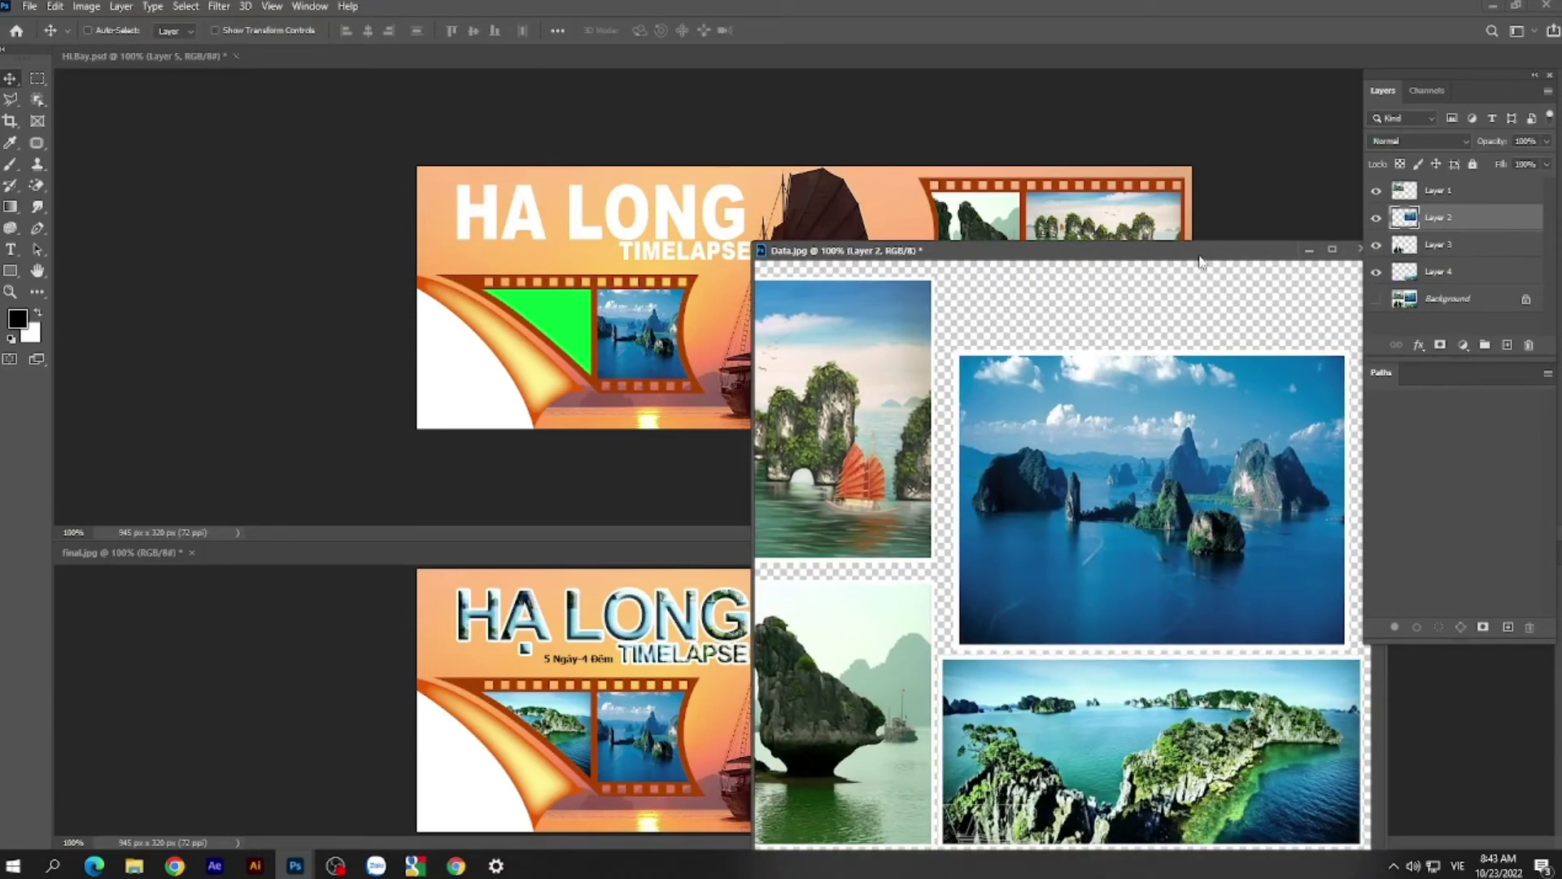
key("ctrl")
left_click(1116, 693)
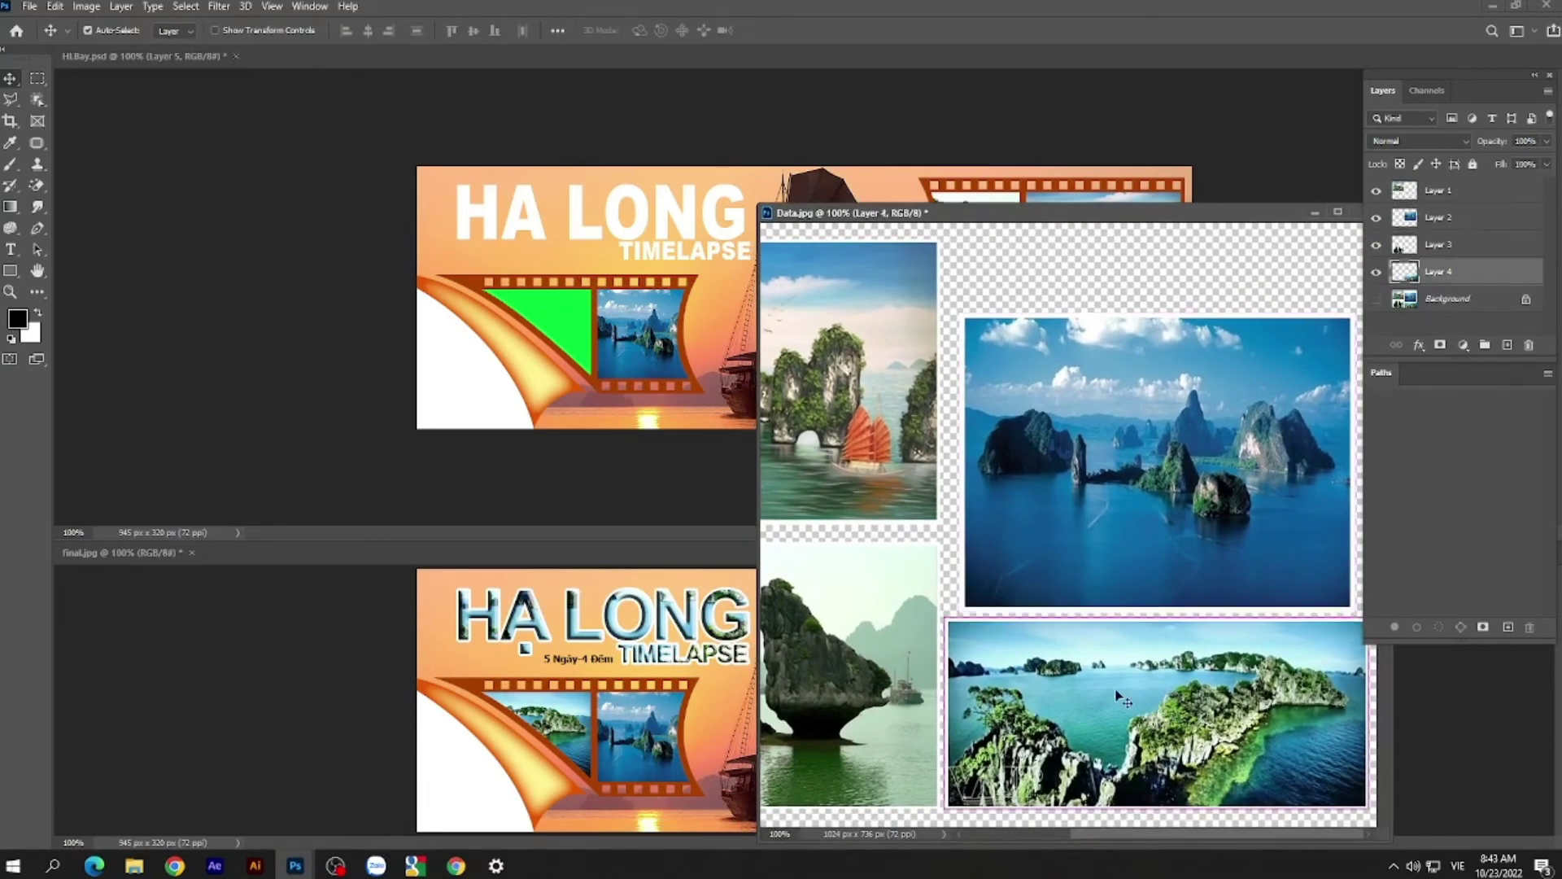
left_click(573, 316)
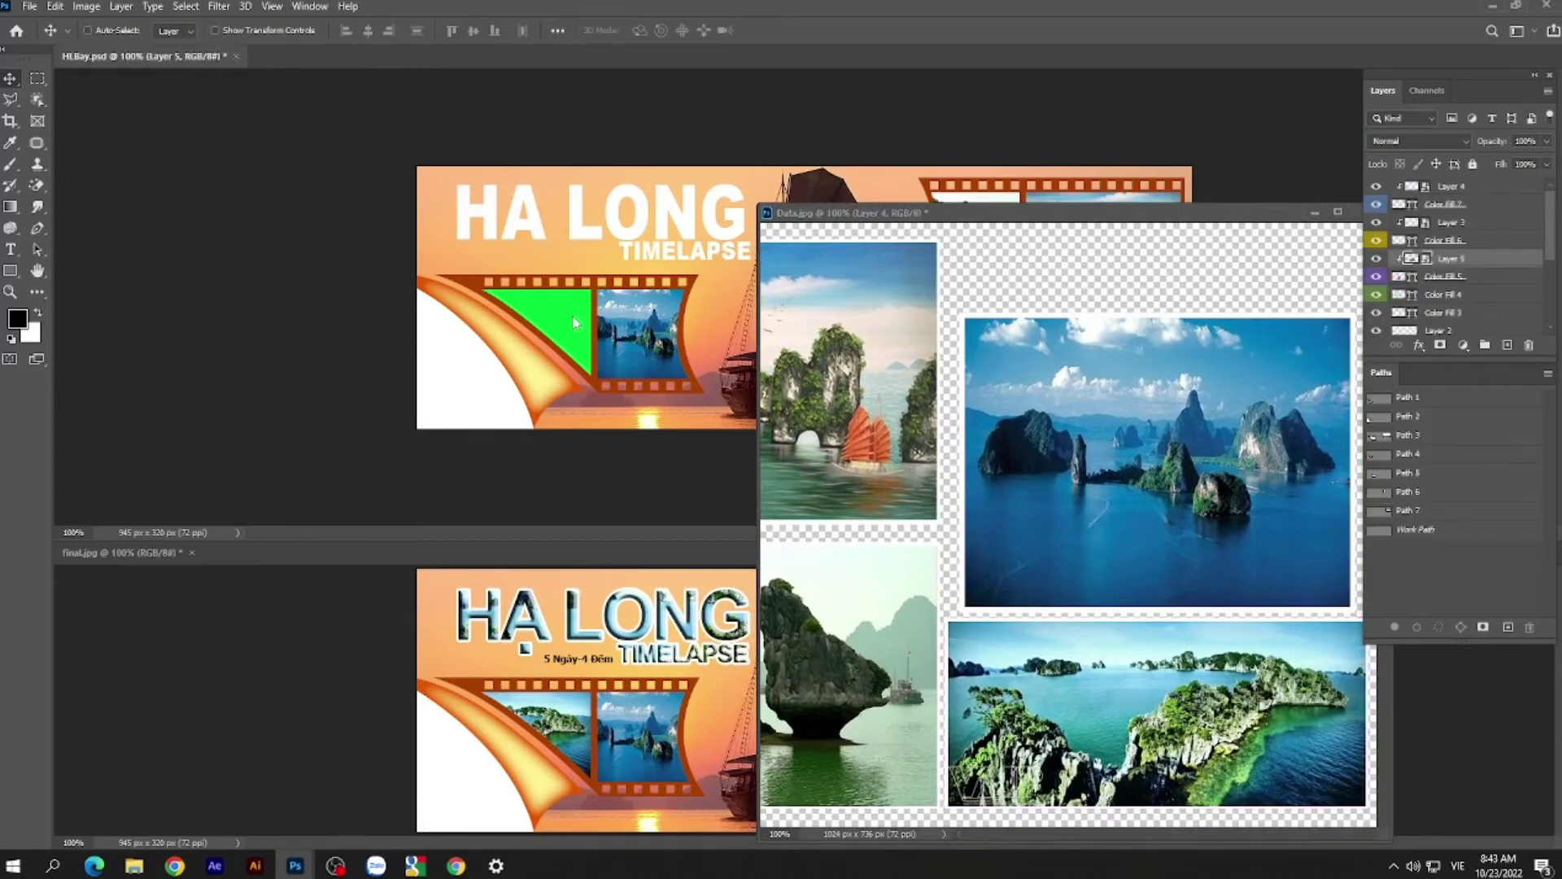
left_click(1448, 294)
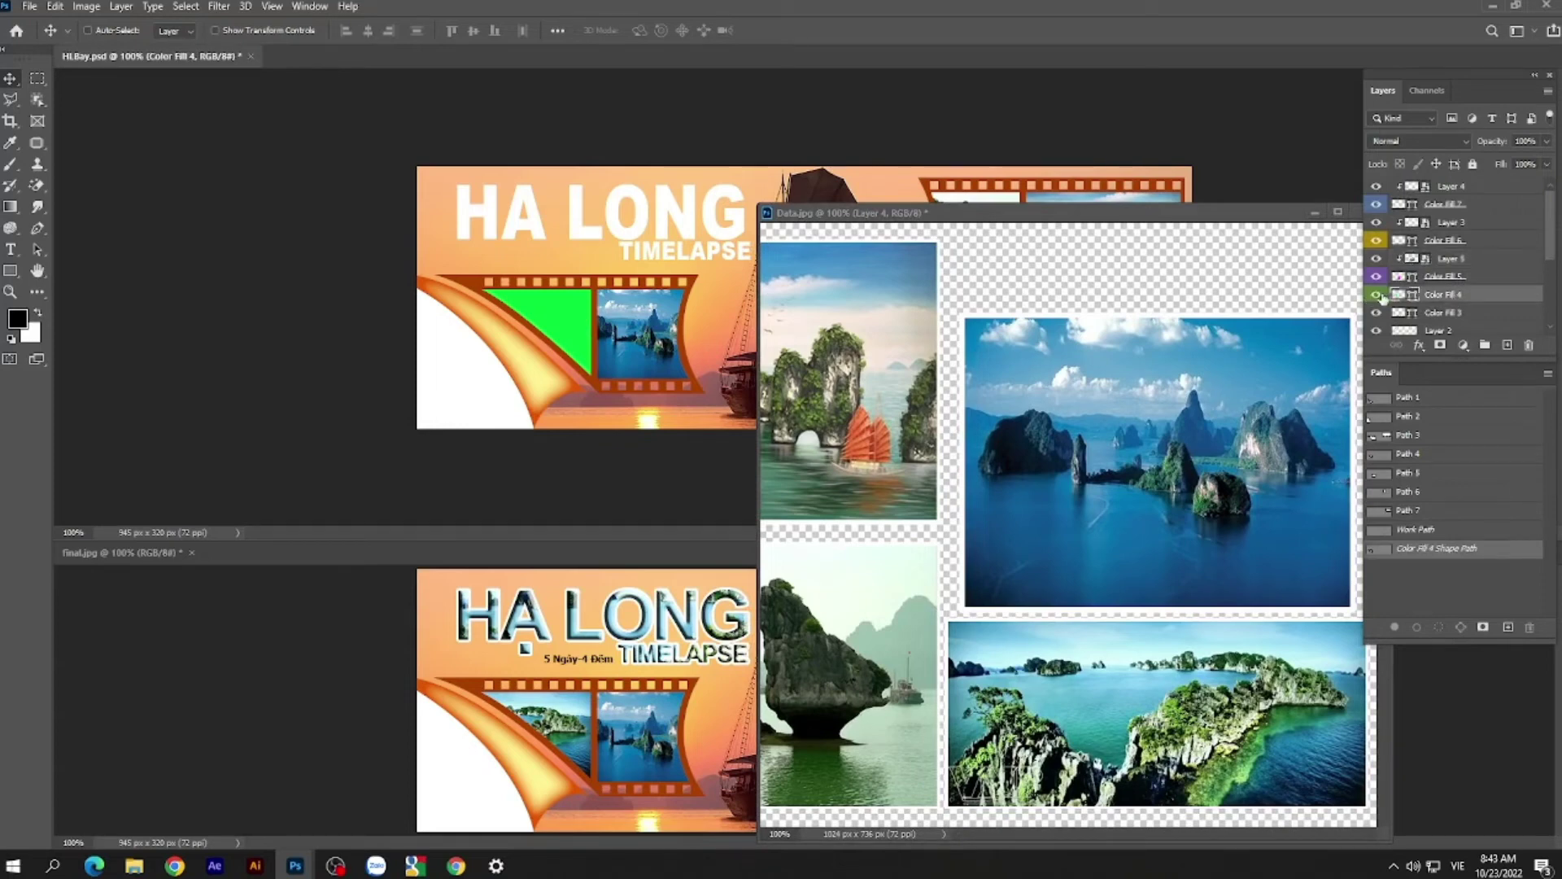
- Copy the coastline photo into the banner and convert it to a smart object
left_click(1178, 705, "ctrl")
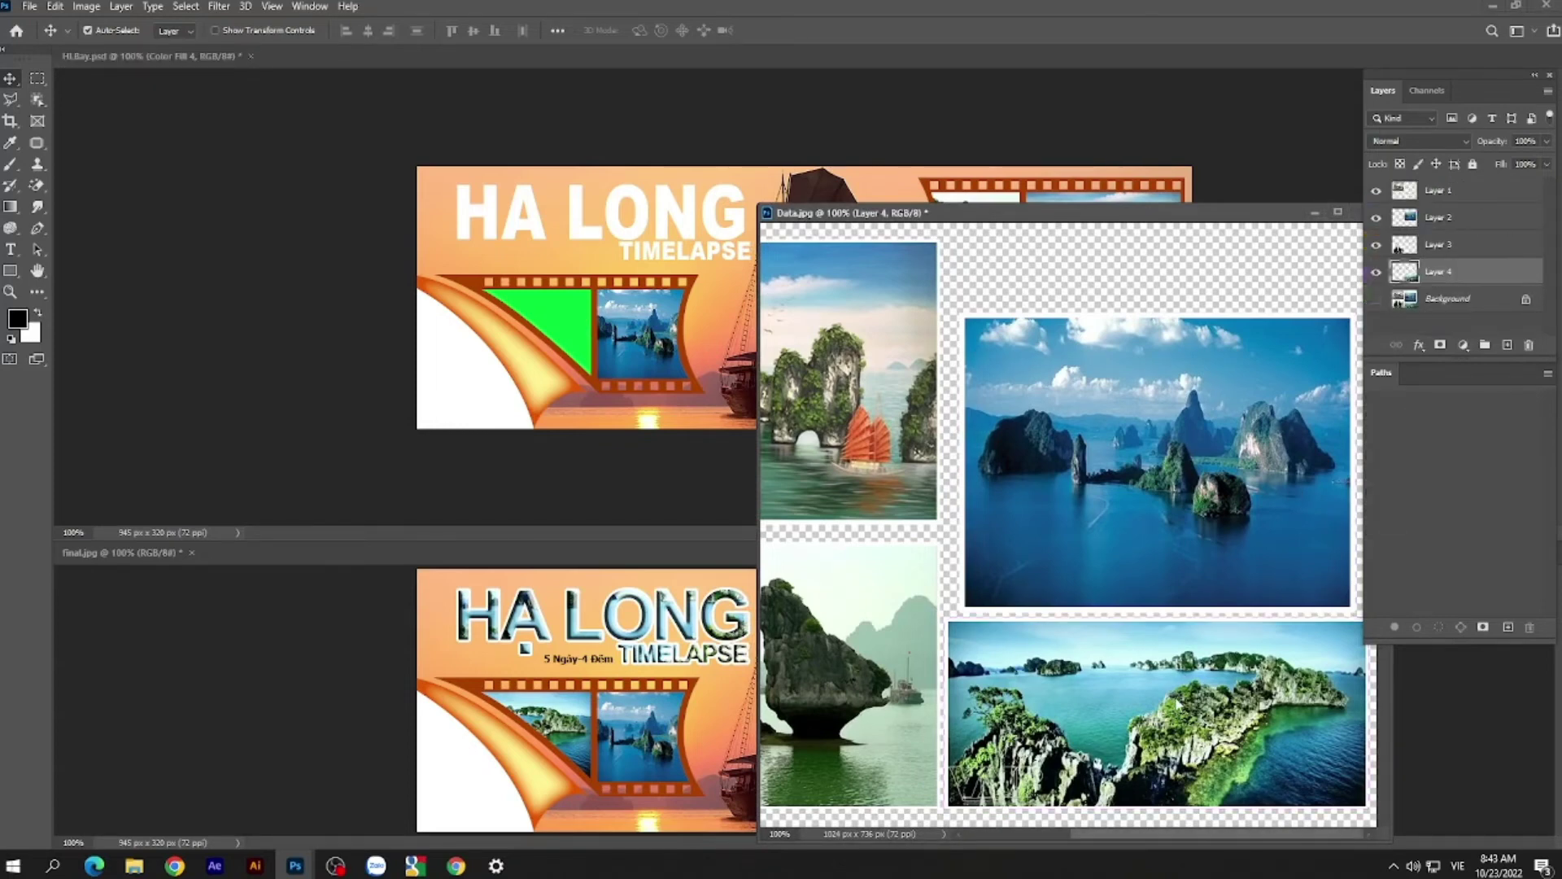
left_click(1376, 273)
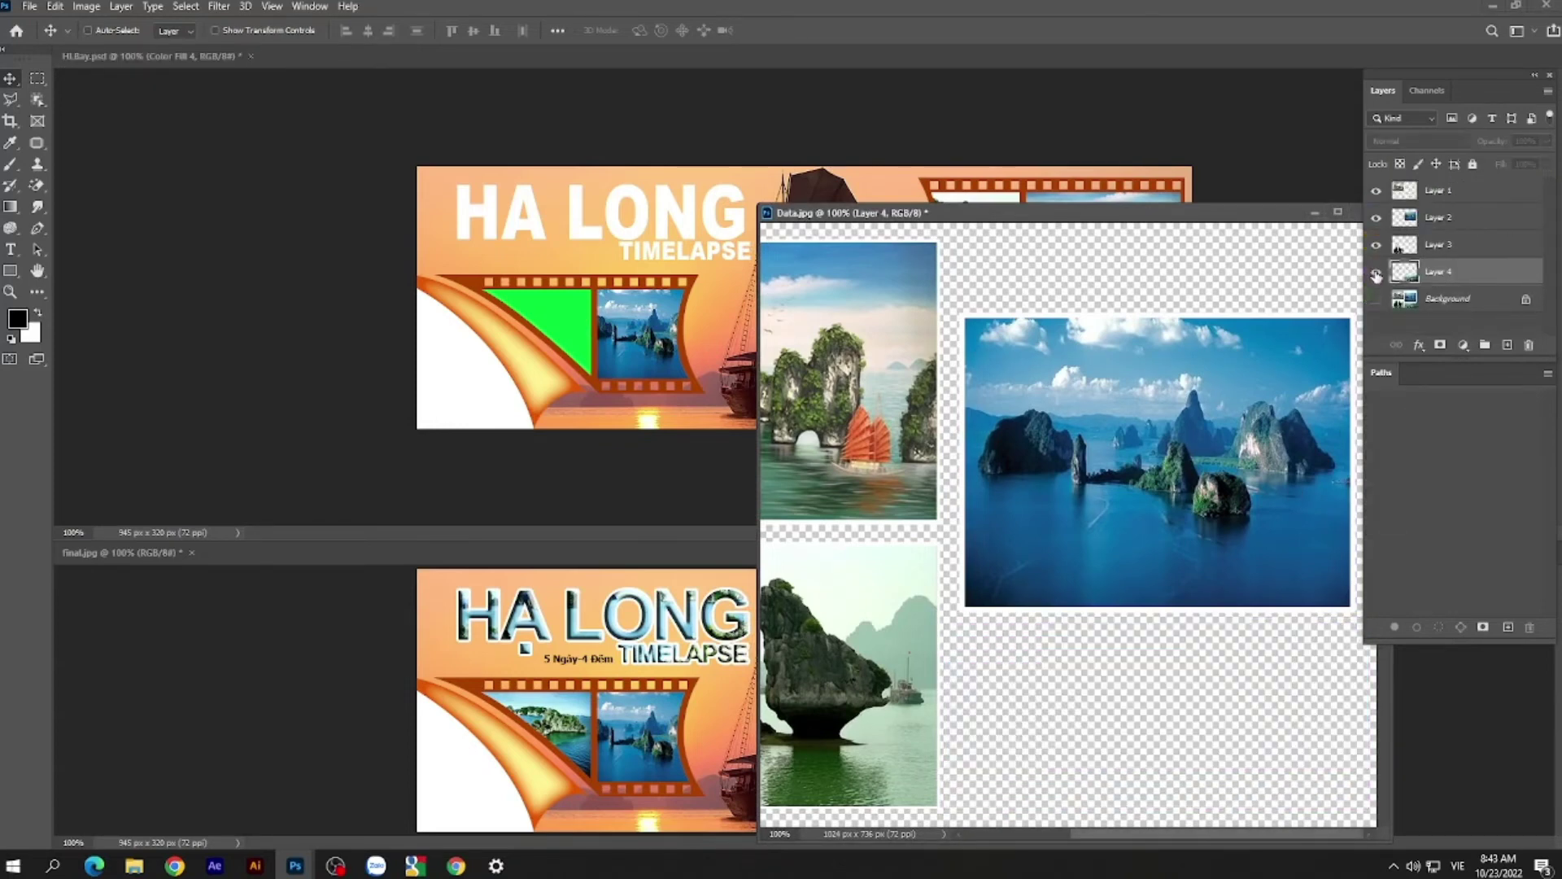
left_click(1376, 275)
left_click_drag(1449, 279, 630, 269)
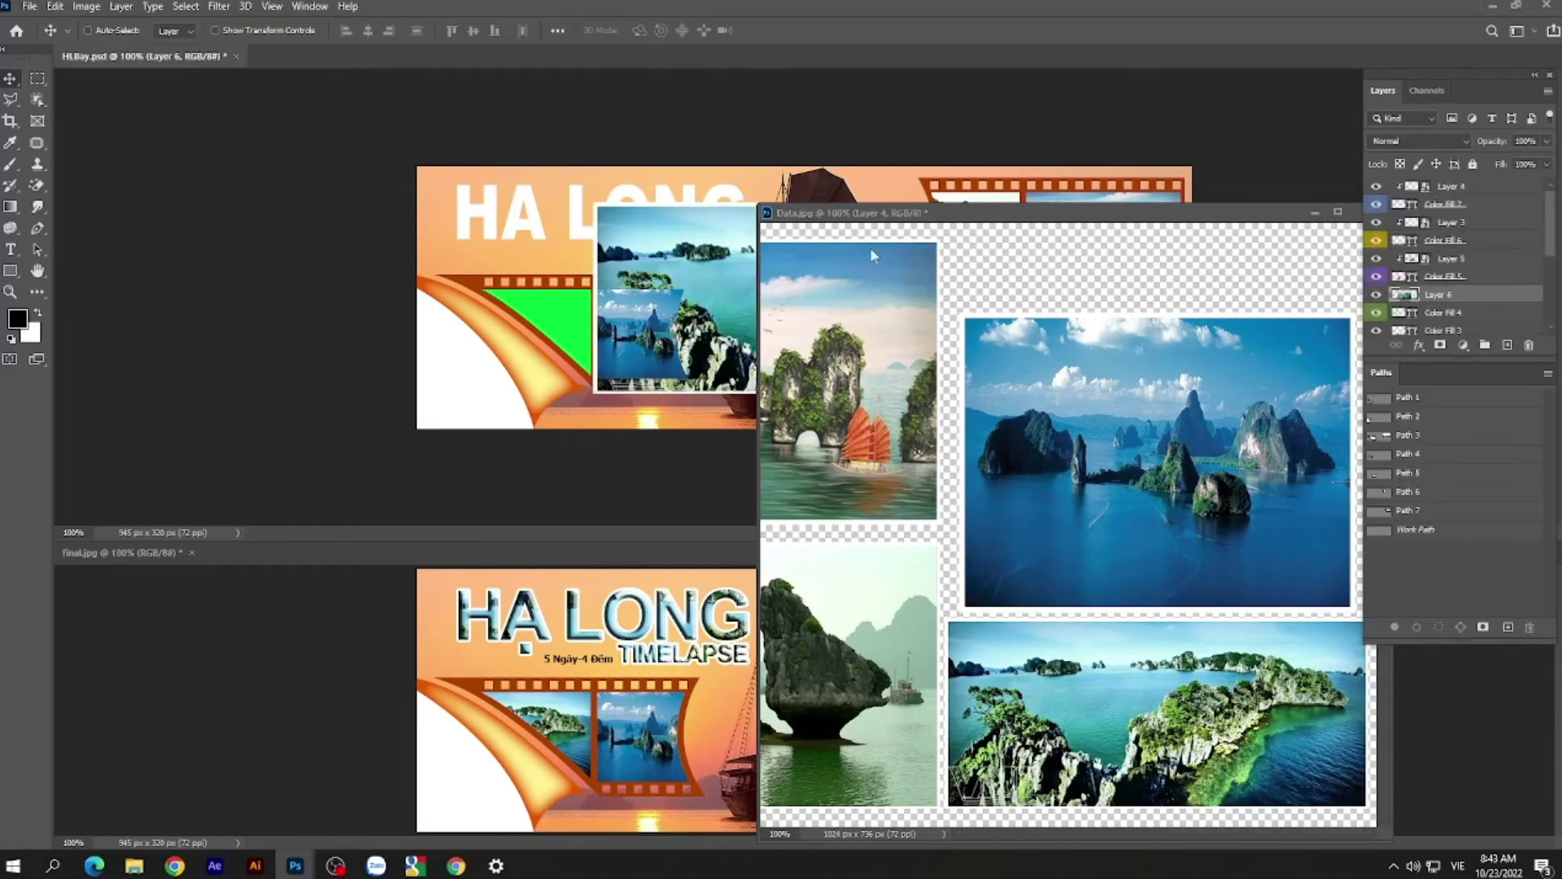
left_click_drag(592, 301, 394, 301)
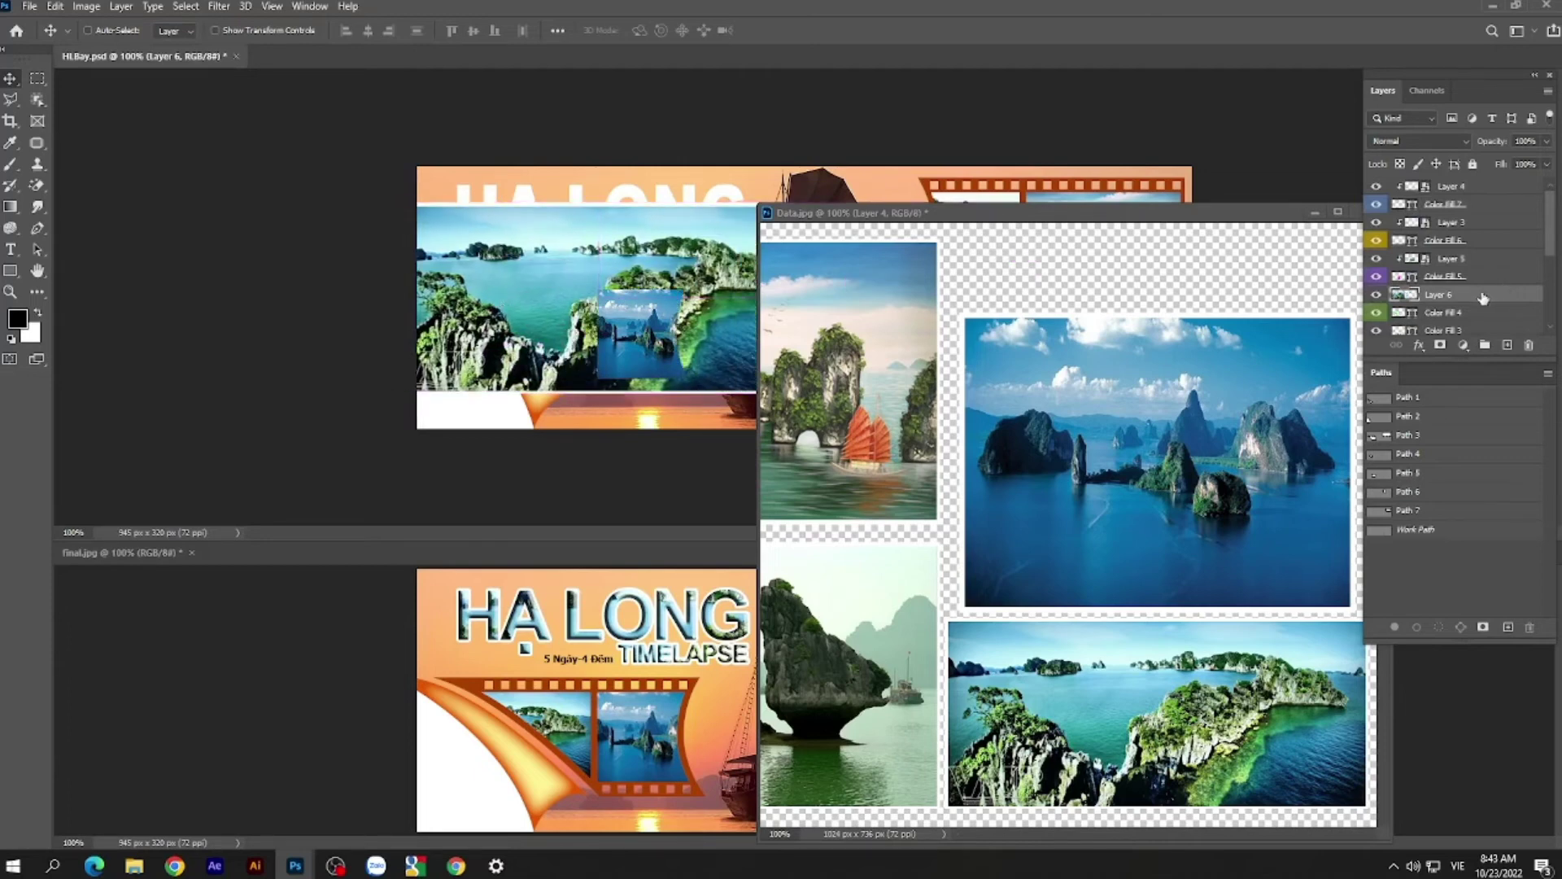
right_click(1481, 294)
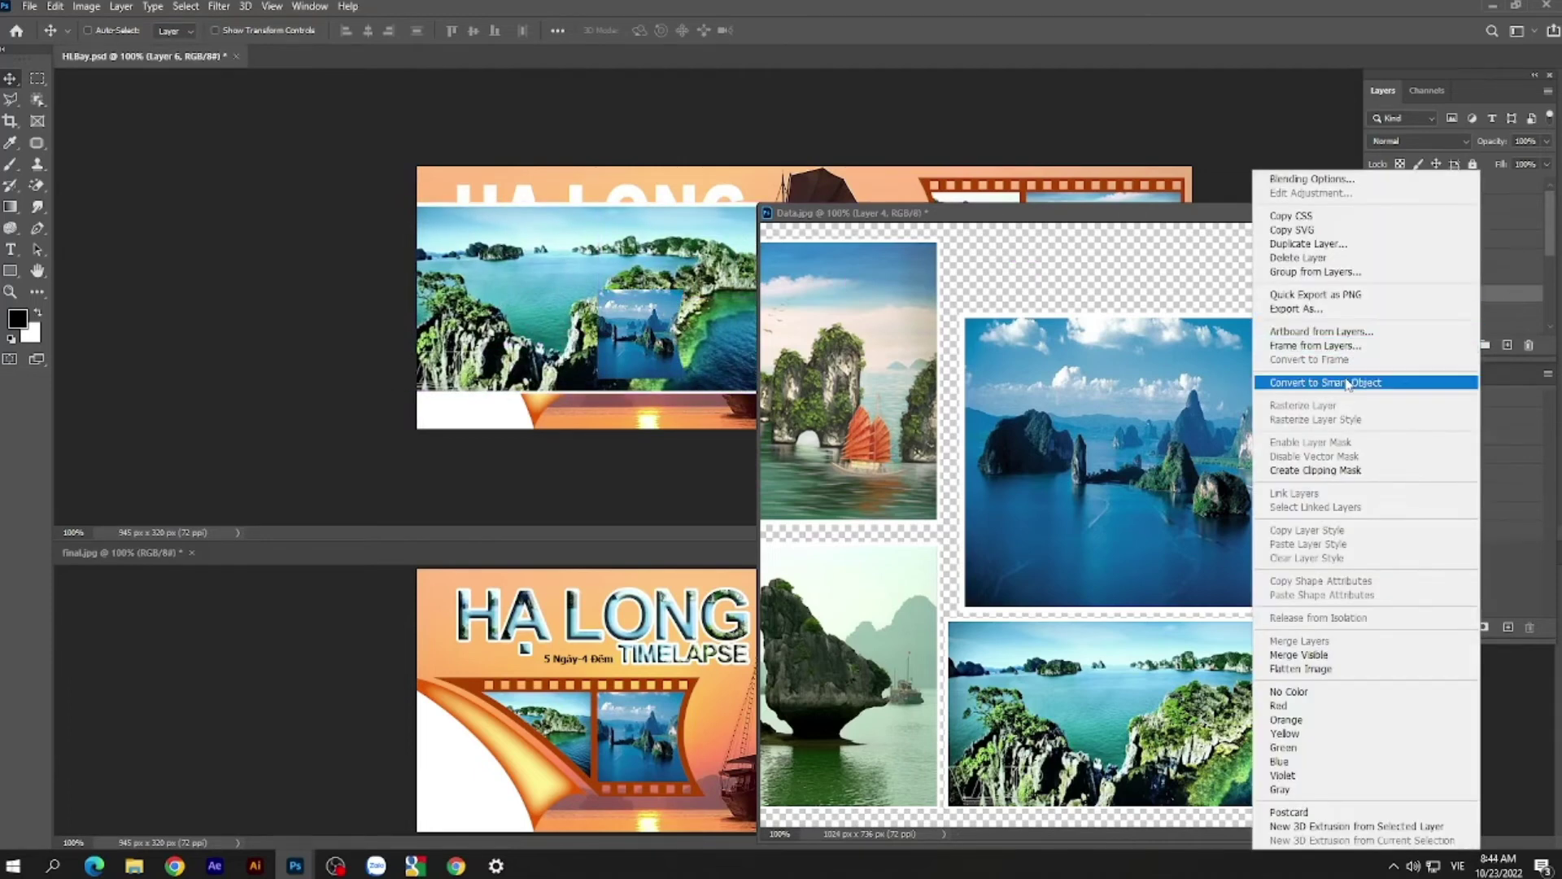
left_click(1326, 383)
- Scale the coastline photo to about 60% and clip it to the green frame
left_click_drag(1246, 213, 1190, 576)
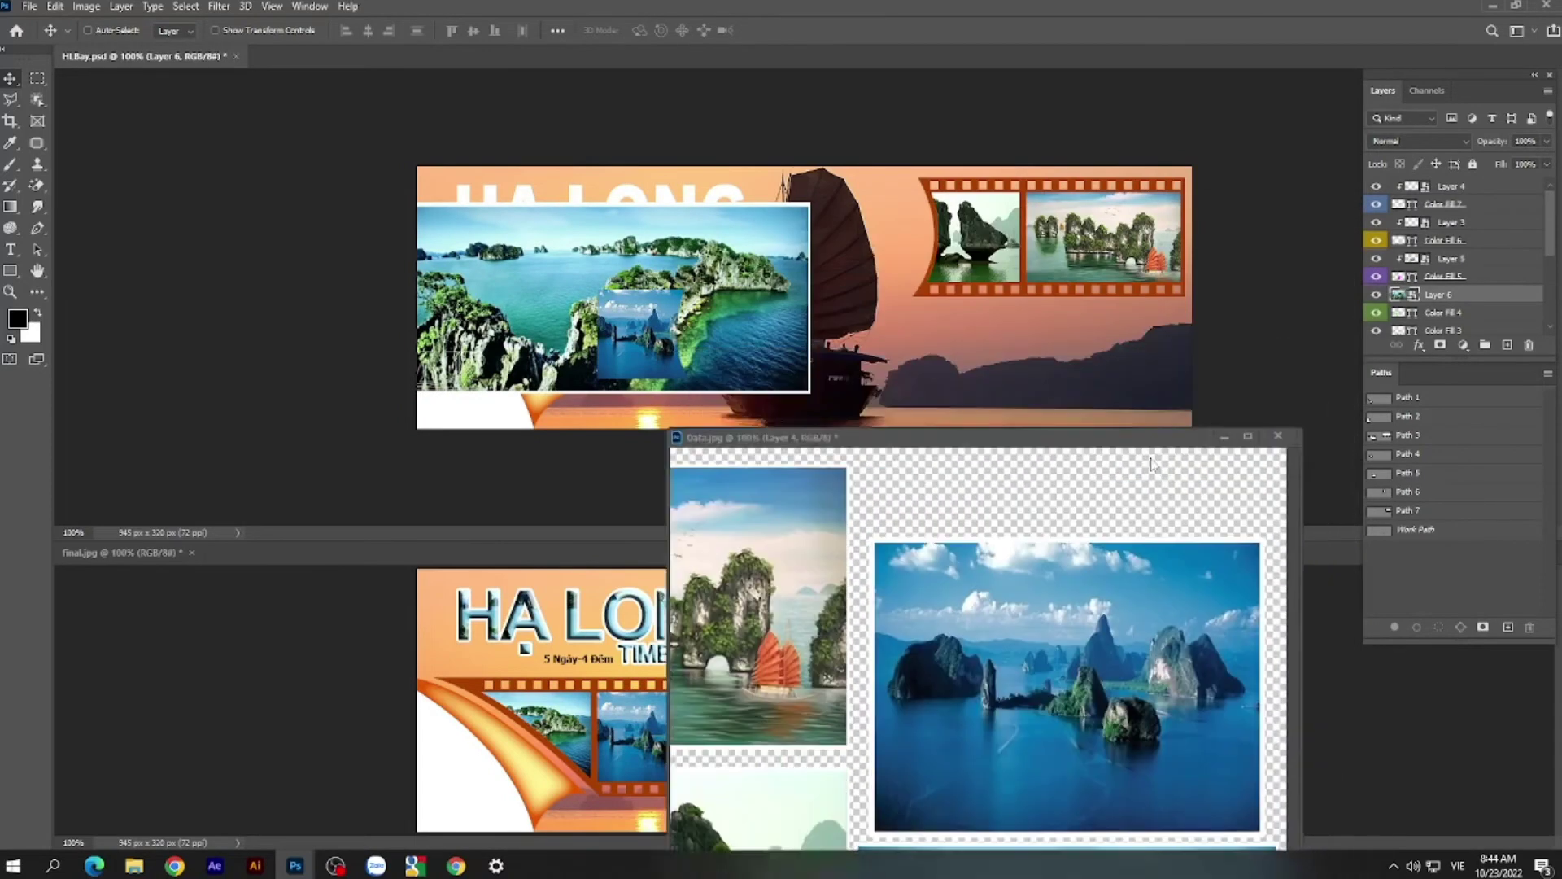
left_click(755, 360)
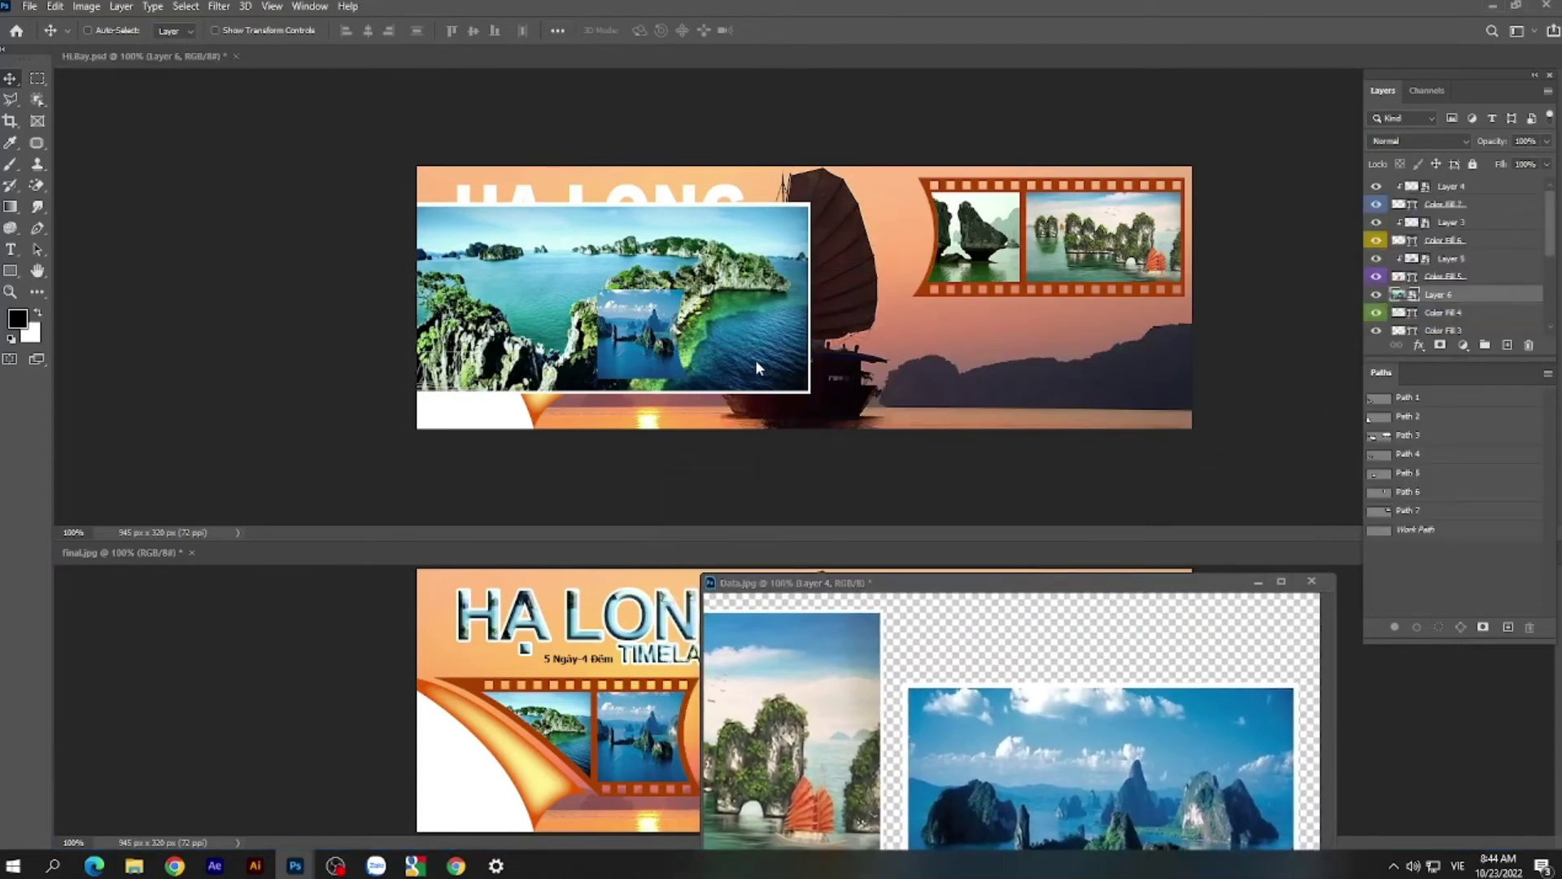
key("ctrl+t")
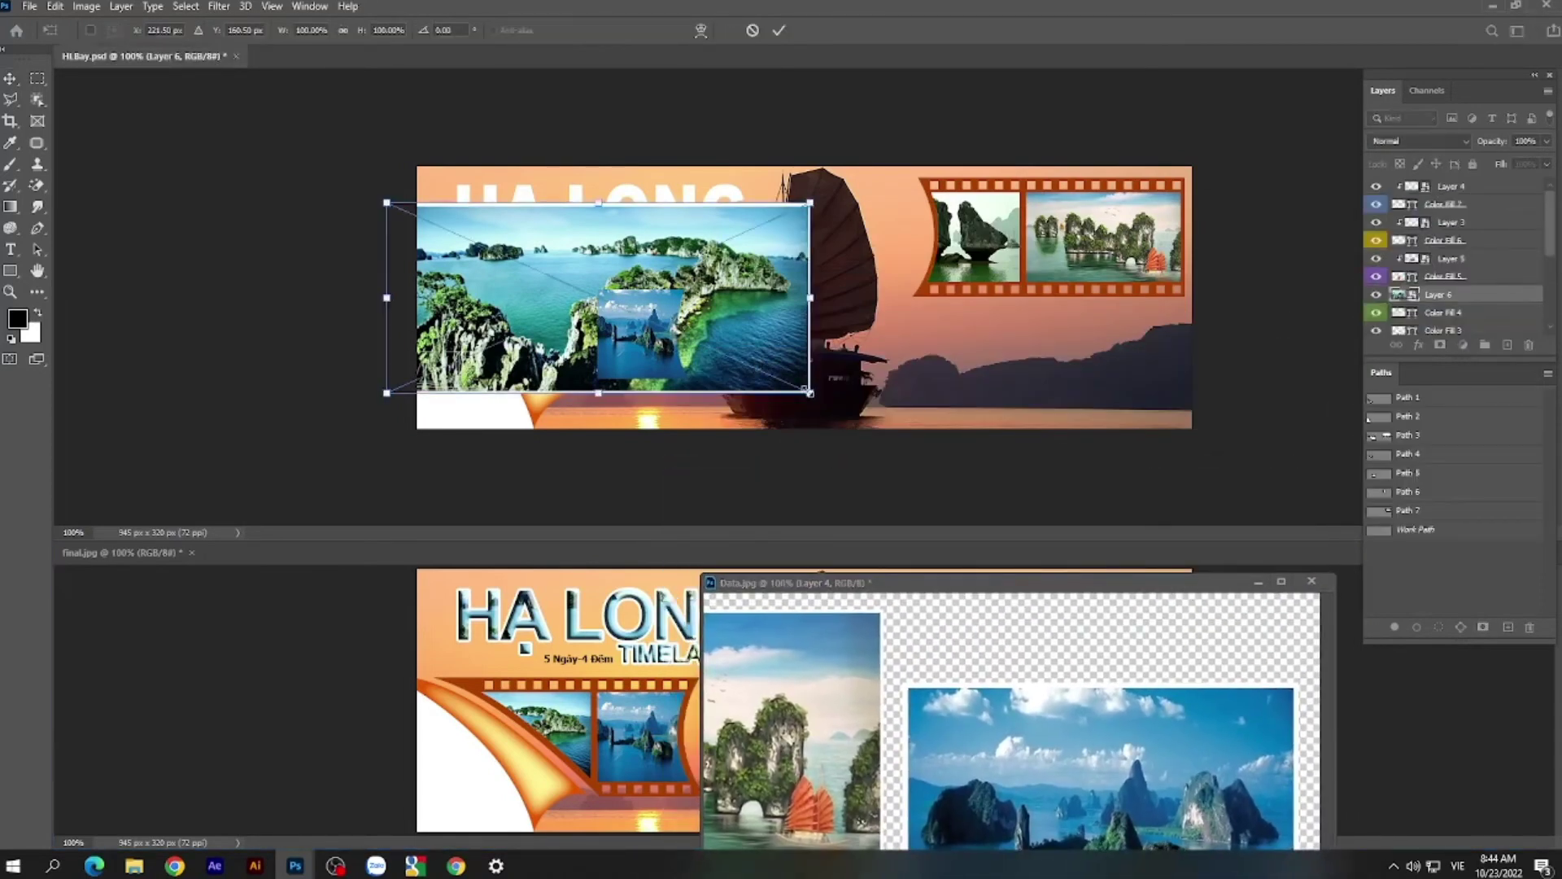
left_click_drag(809, 394, 656, 336)
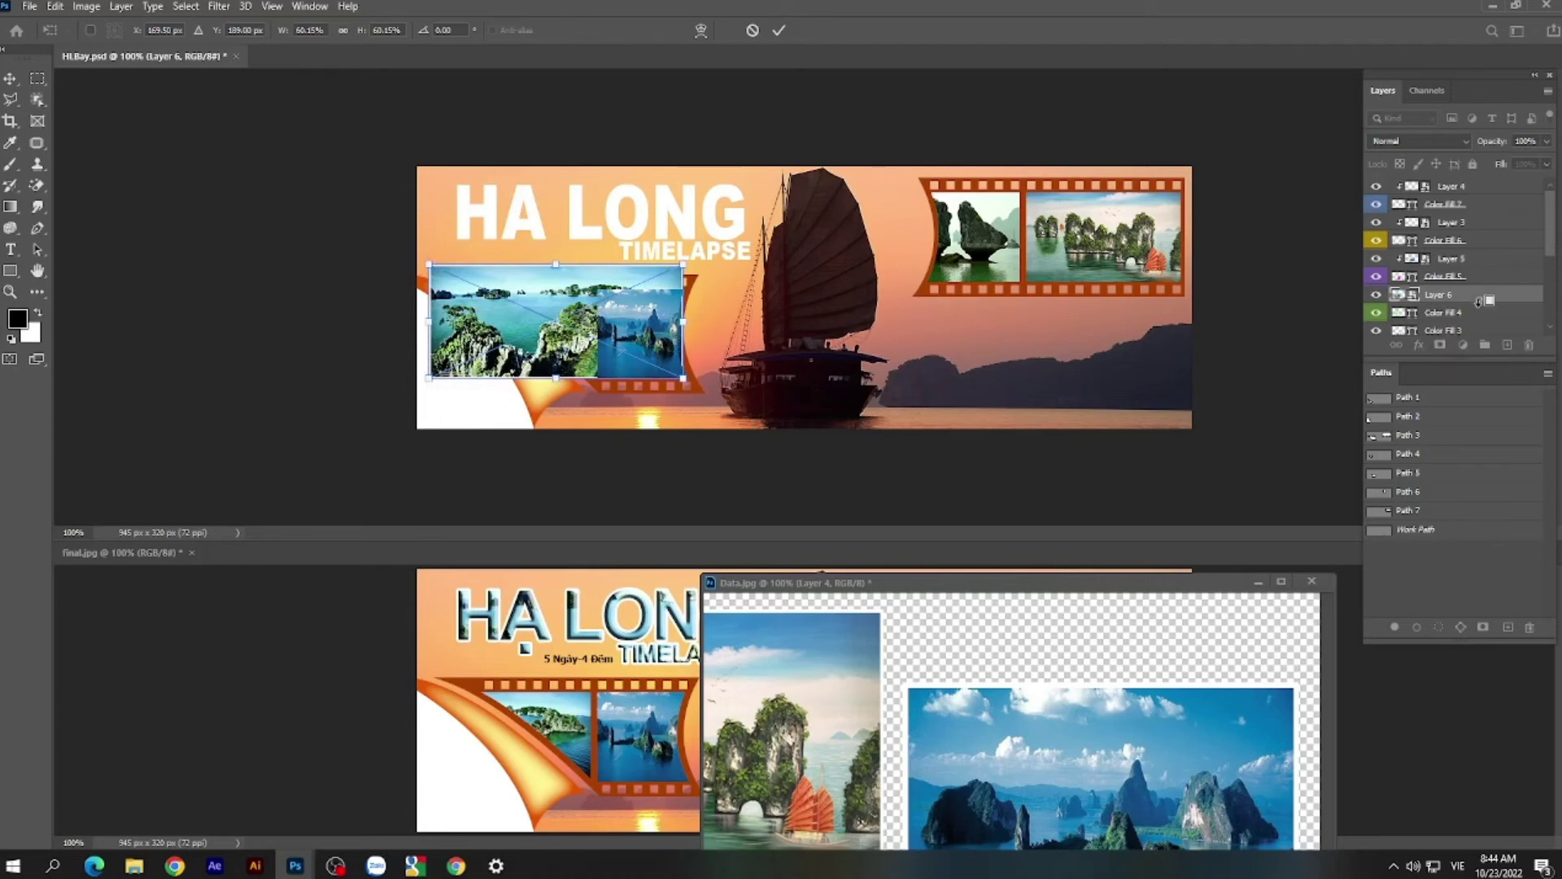
left_click(1479, 303, "alt")
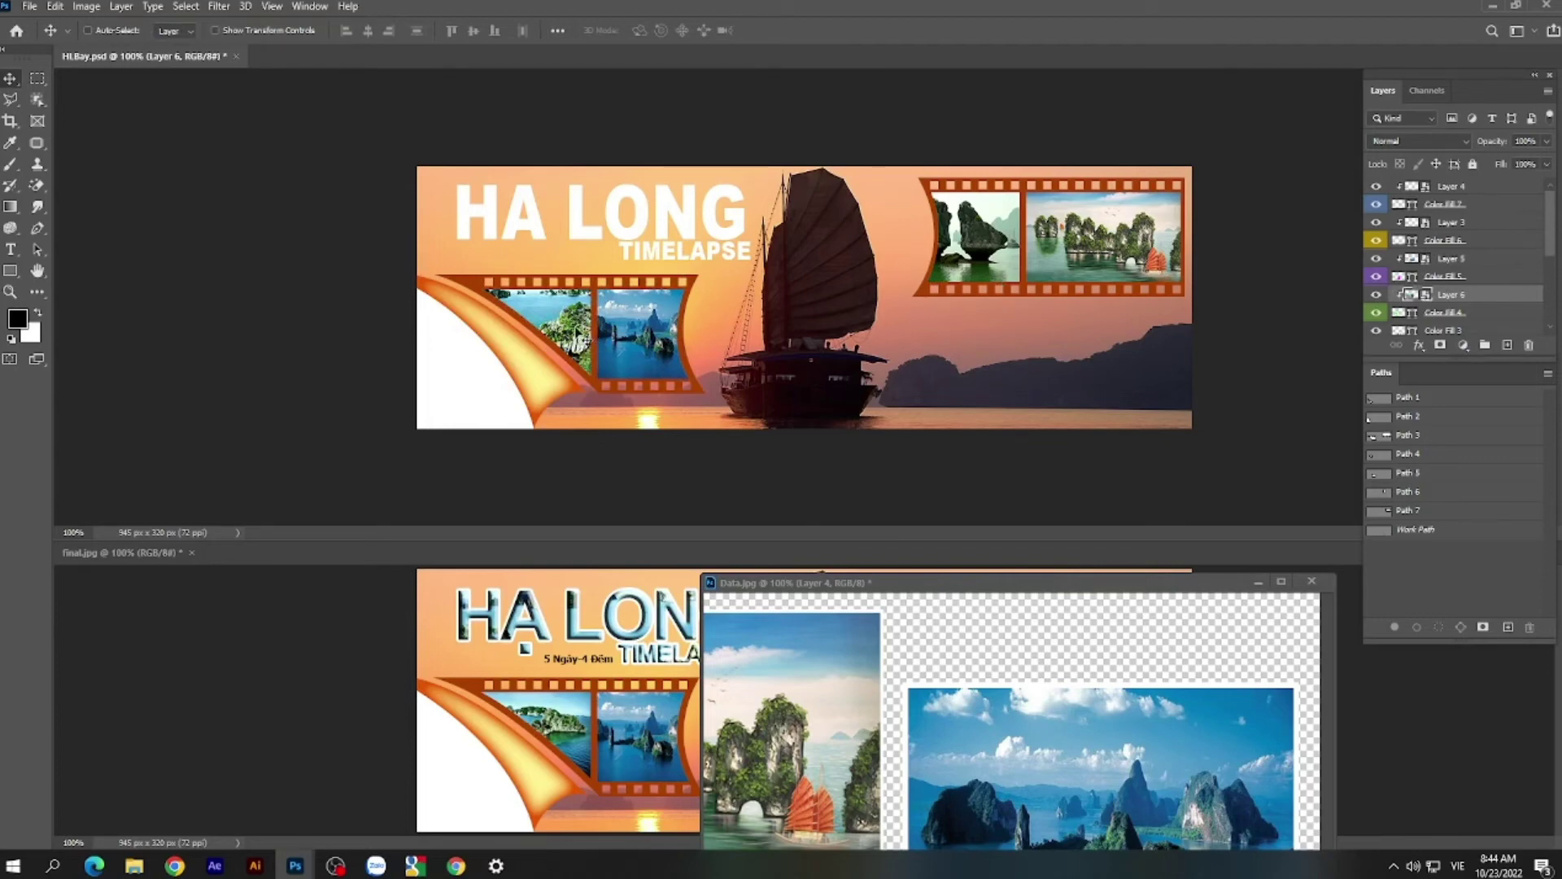
- Scale Layer 6's photo to about 48% and nudge it 2 px right, 4 px up into the frame
left_click_drag(578, 334, 567, 319)
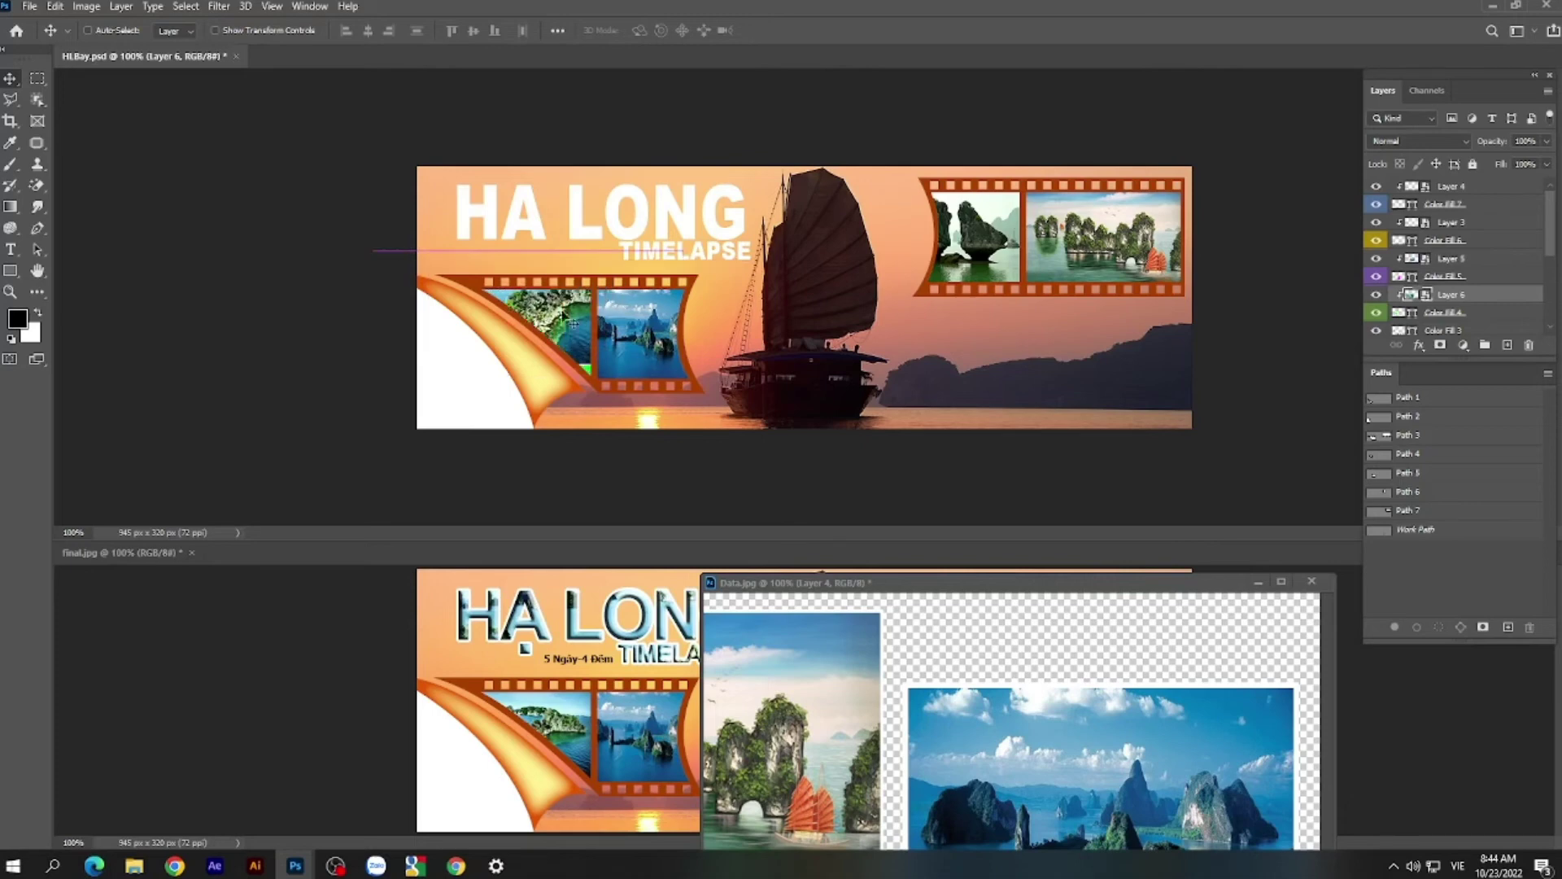
left_click_drag(567, 318, 593, 332)
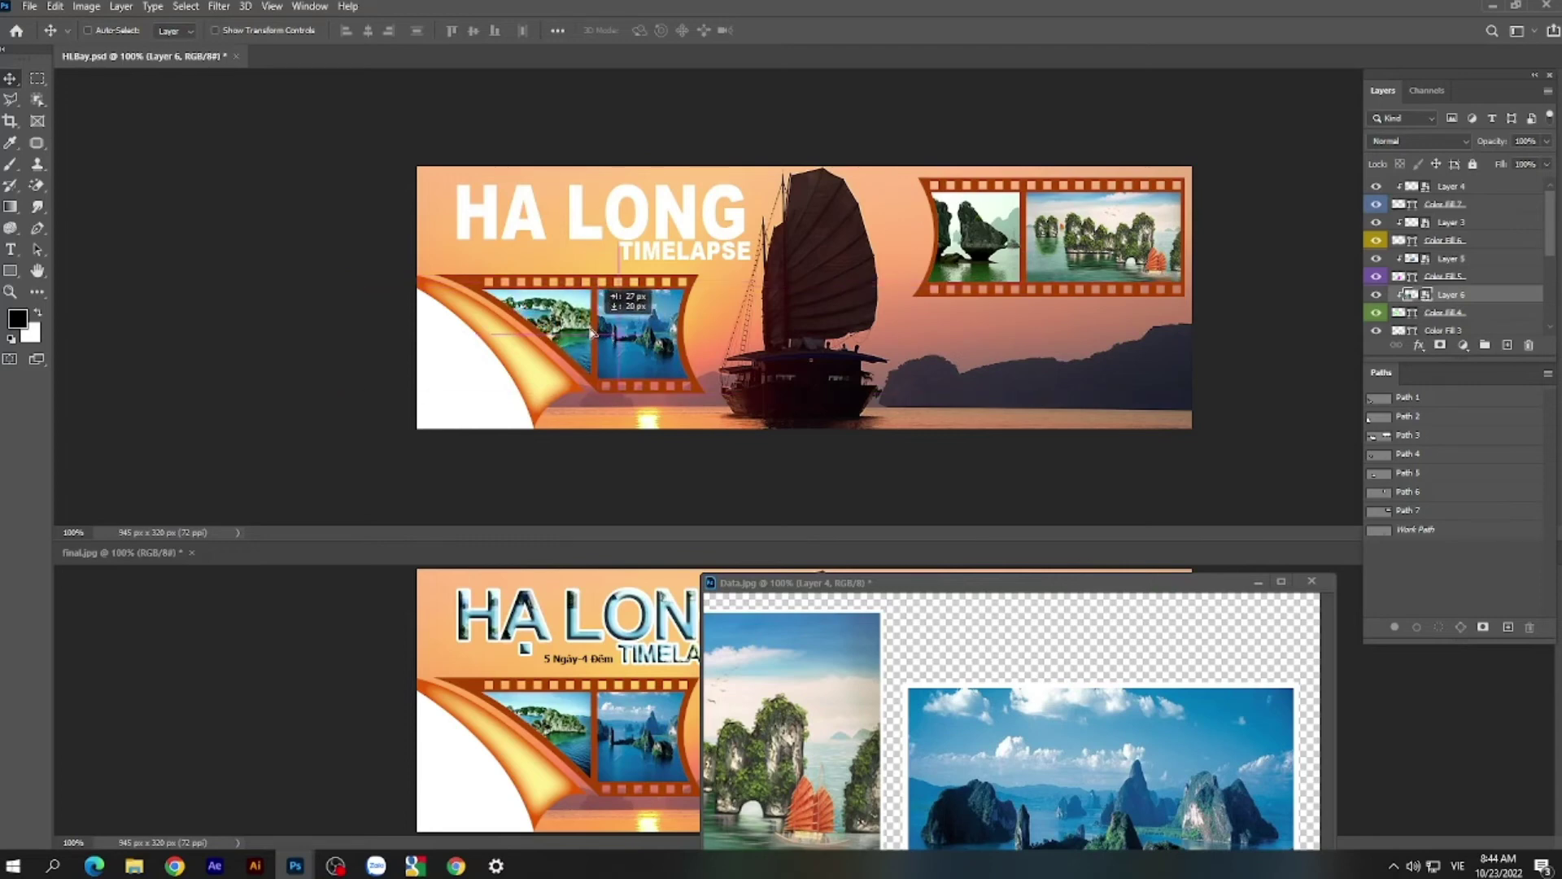
left_click_drag(593, 333, 598, 332)
key("ctrl+t")
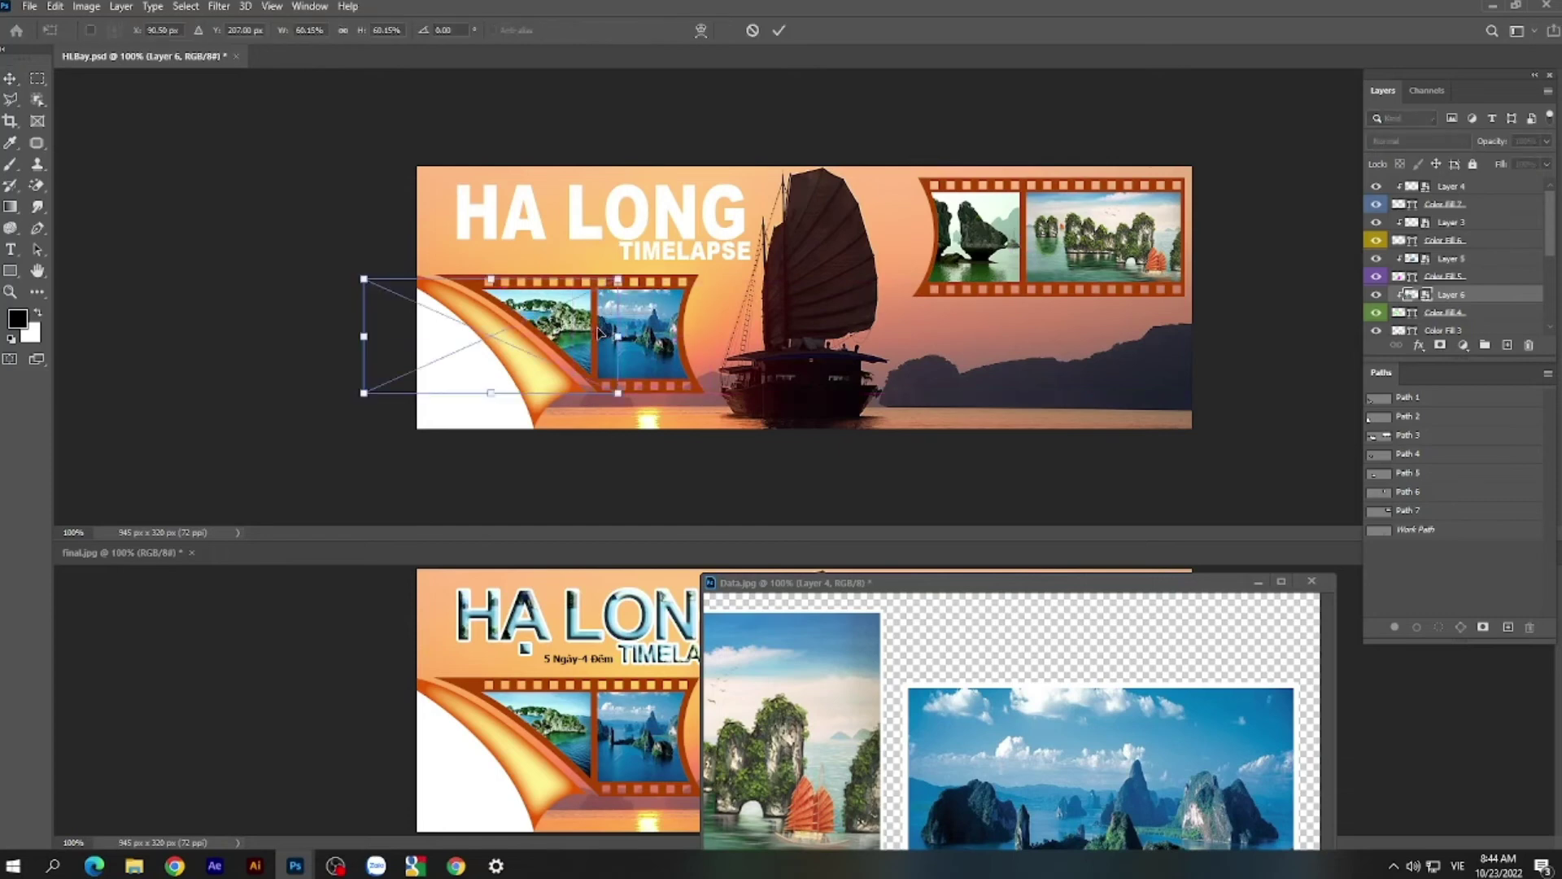
left_click_drag(617, 392, 604, 386)
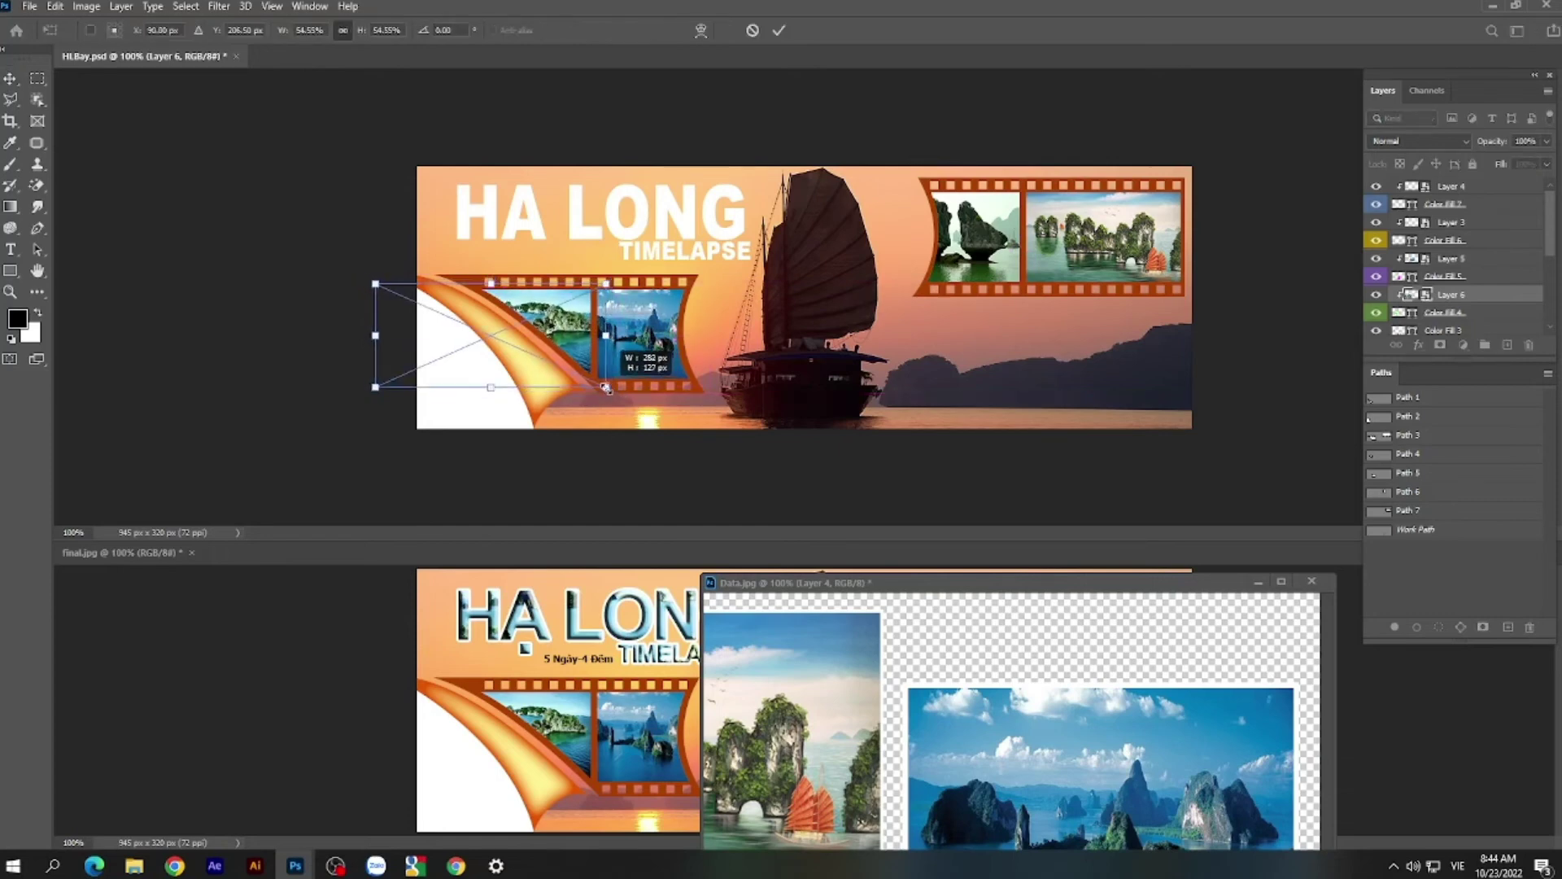
left_click_drag(570, 334, 591, 339)
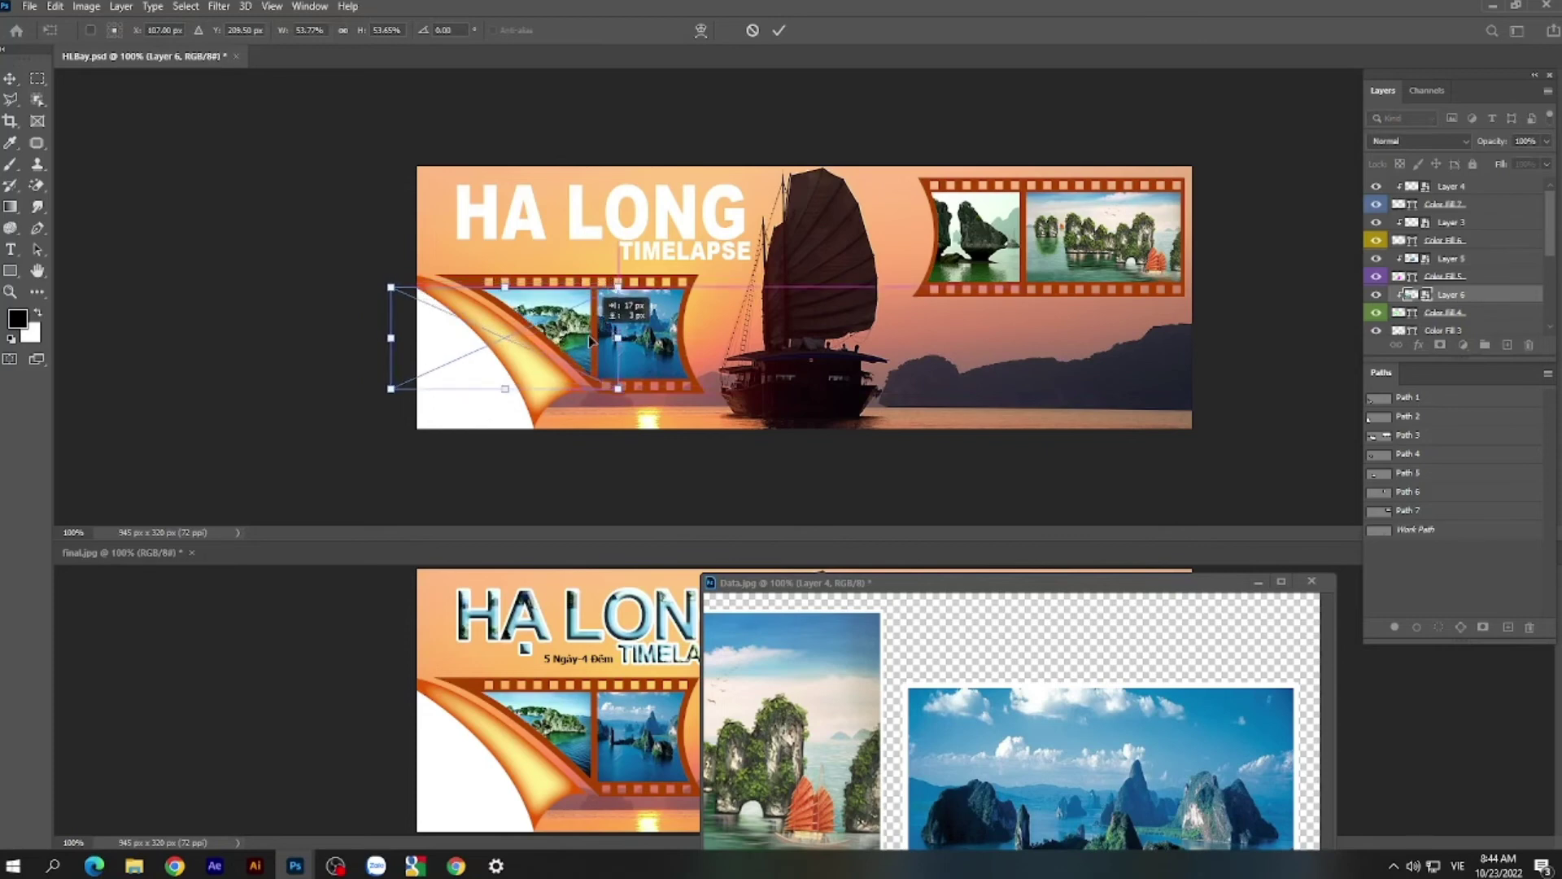
left_click_drag(618, 391, 595, 380)
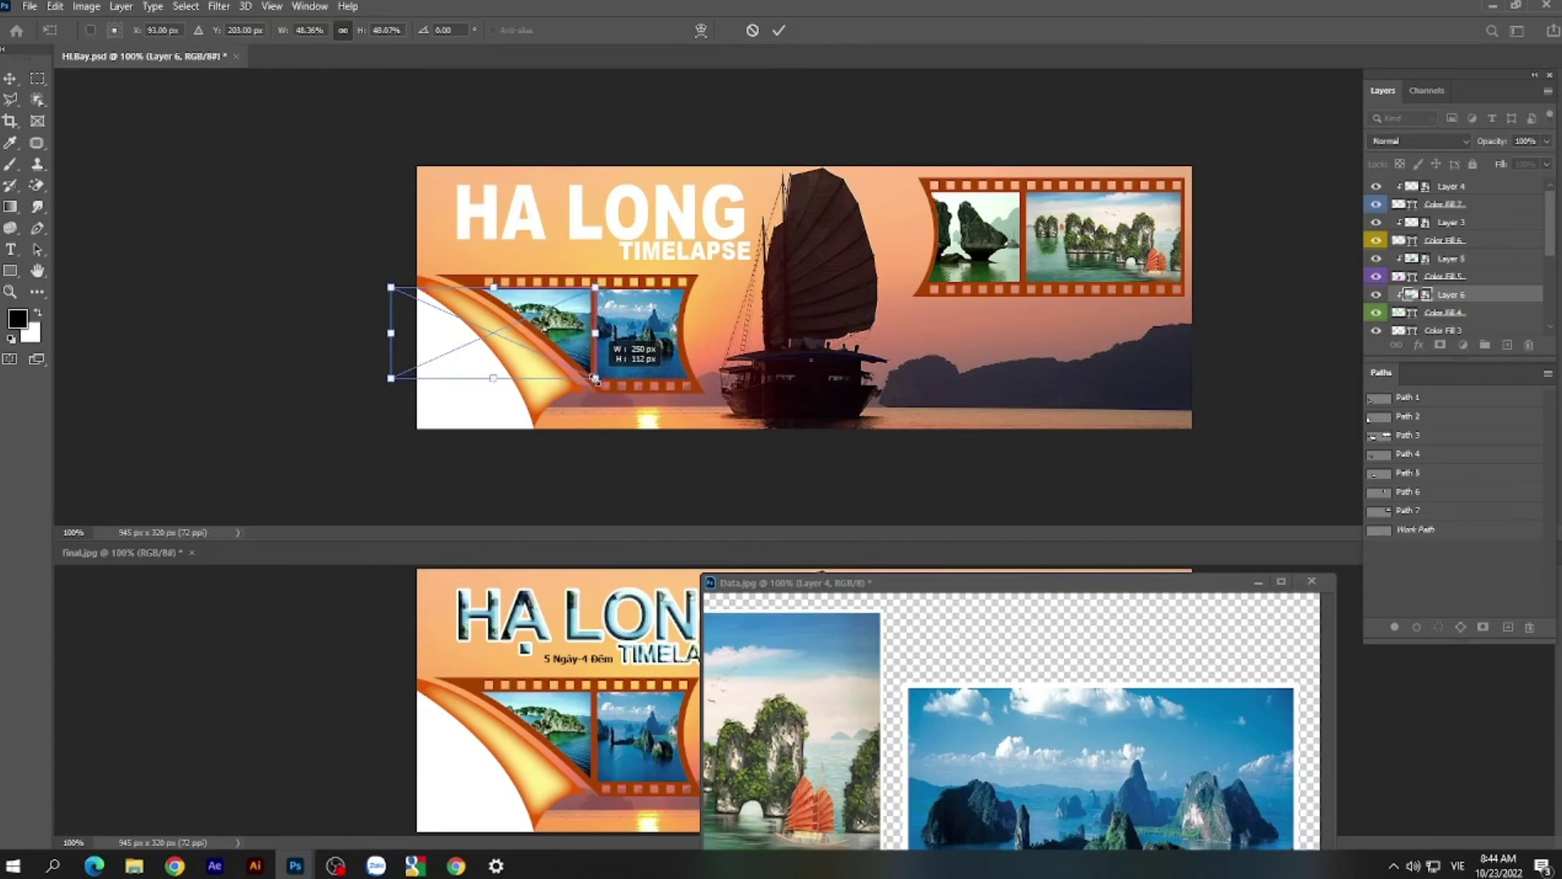
key("Right")
key("Right")
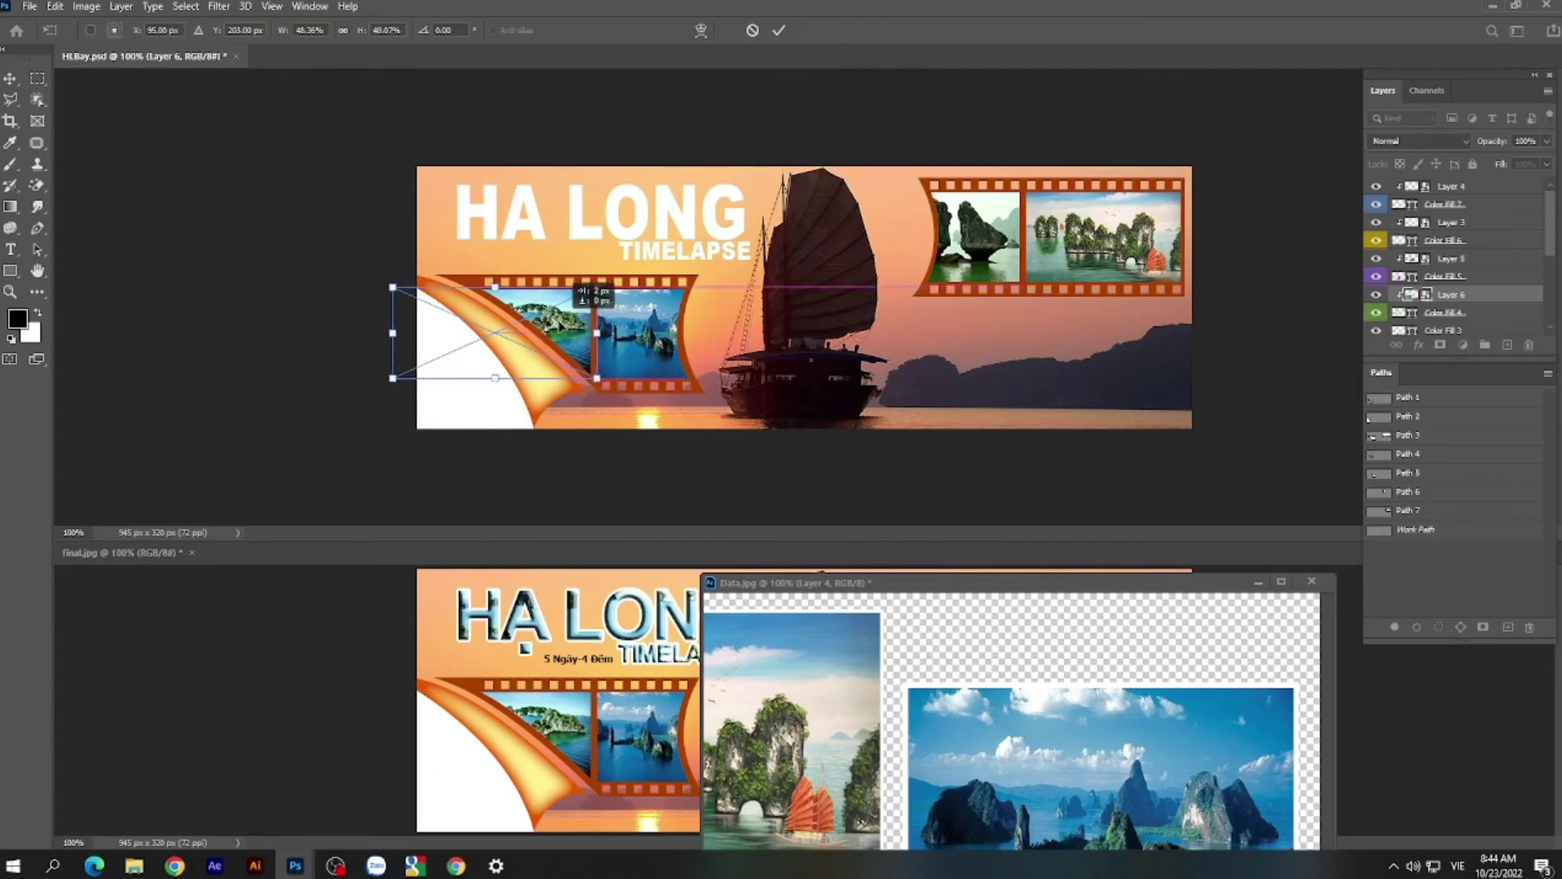
key("Up")
key("Up")
key("Up")
key("Up")
key("Return")
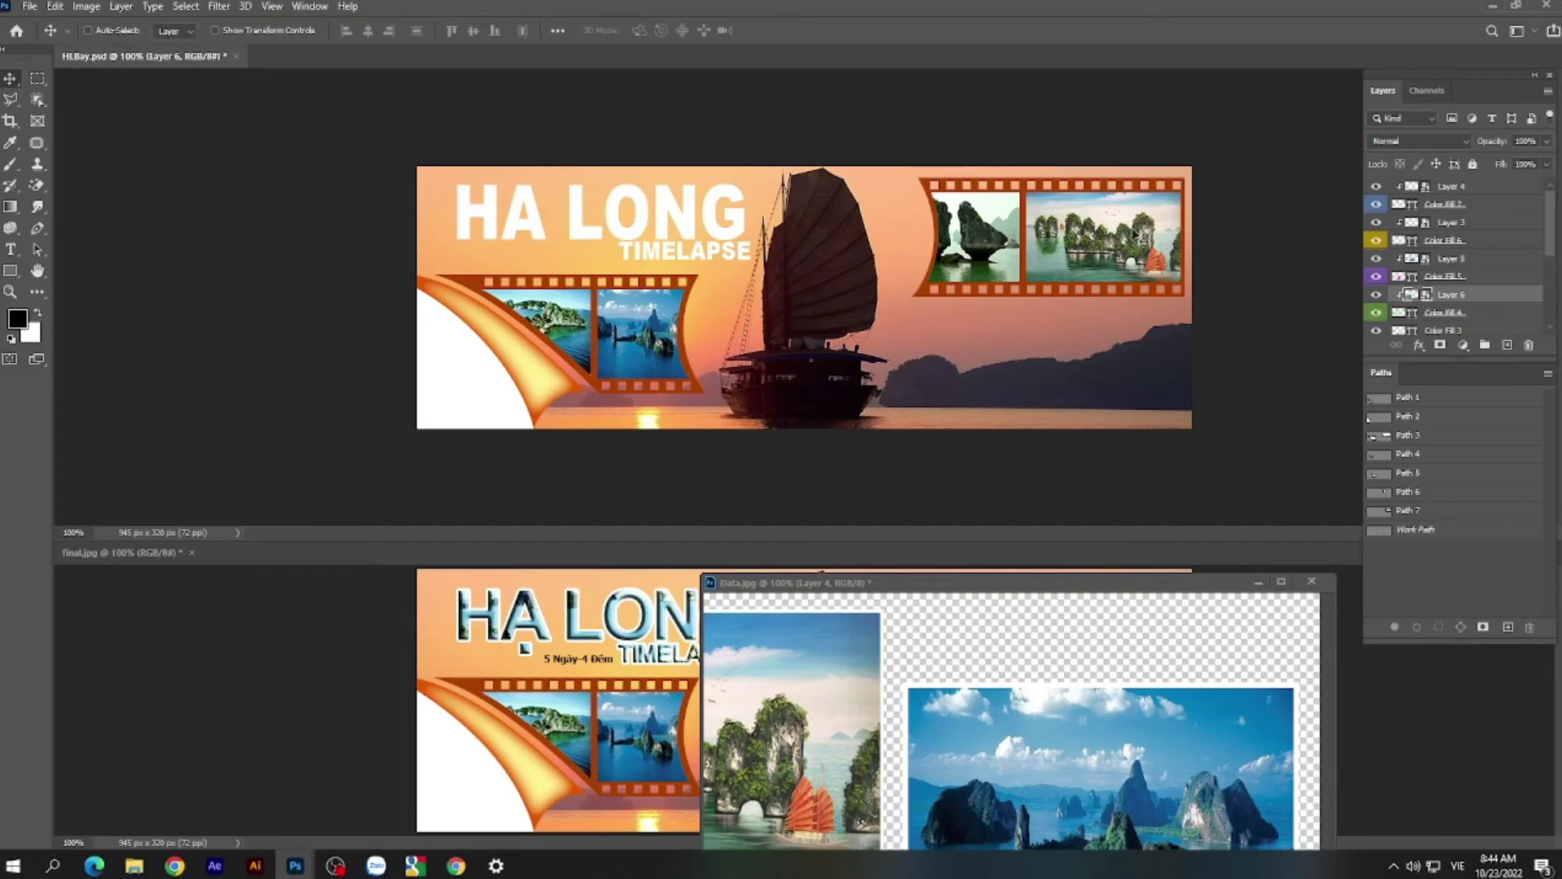
- Rearrange the Data.jpg window and shrink the Paths panel to uncover it
mouse_move(1138, 587)
left_mouse_down()
mouse_move(1138, 669)
mouse_move(1312, 703)
mouse_move(1206, 627)
mouse_move(1296, 424)
mouse_move(1274, 440)
left_mouse_up()
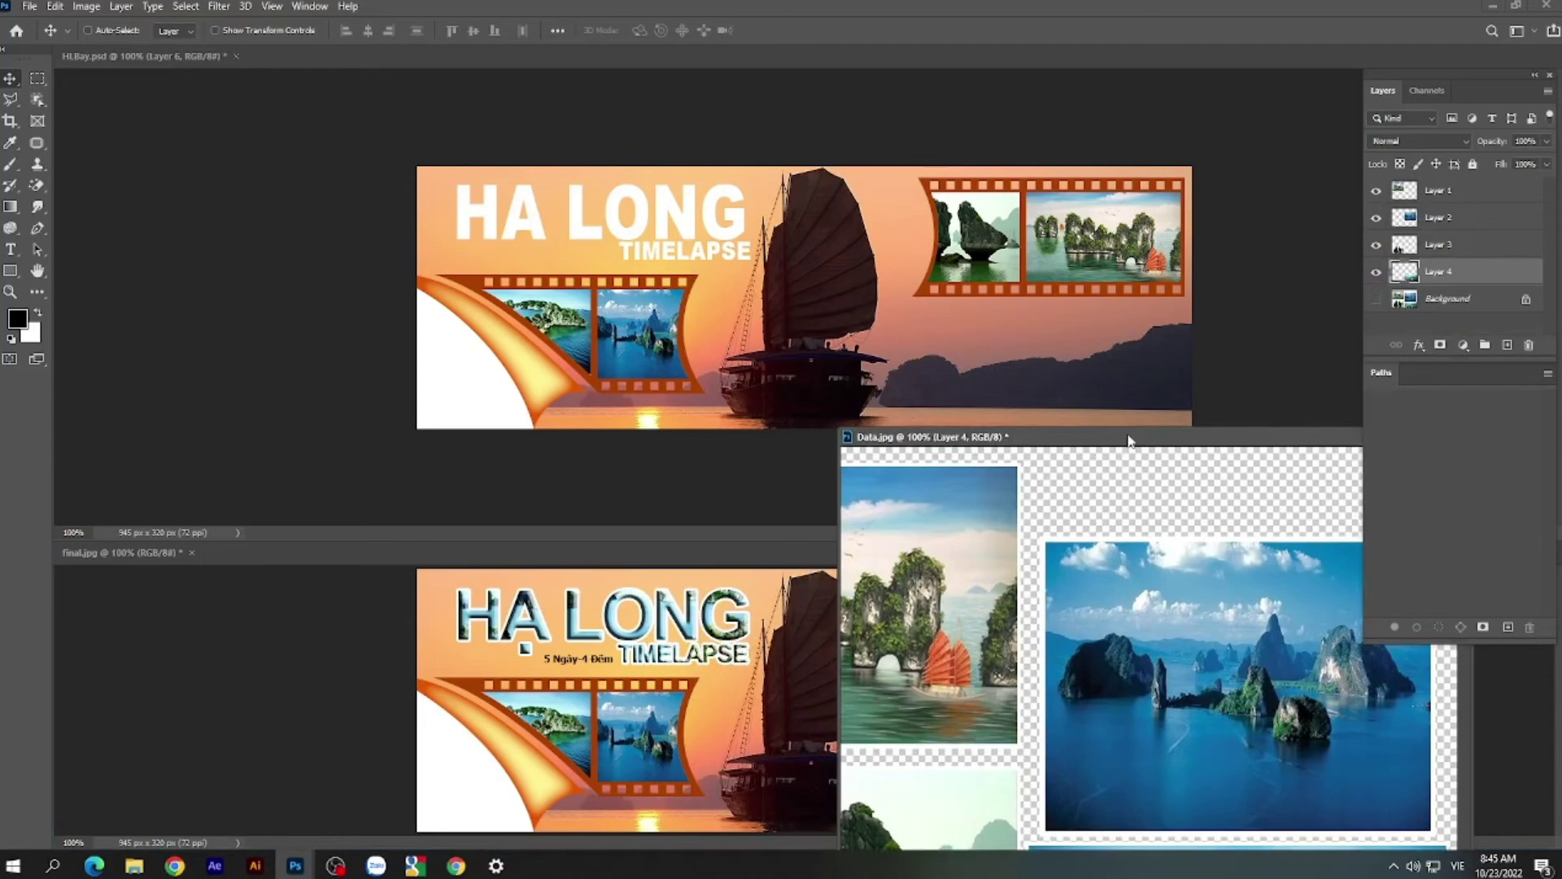
mouse_move(1128, 440)
left_mouse_down()
mouse_move(1013, 331)
mouse_move(1044, 223)
left_mouse_up()
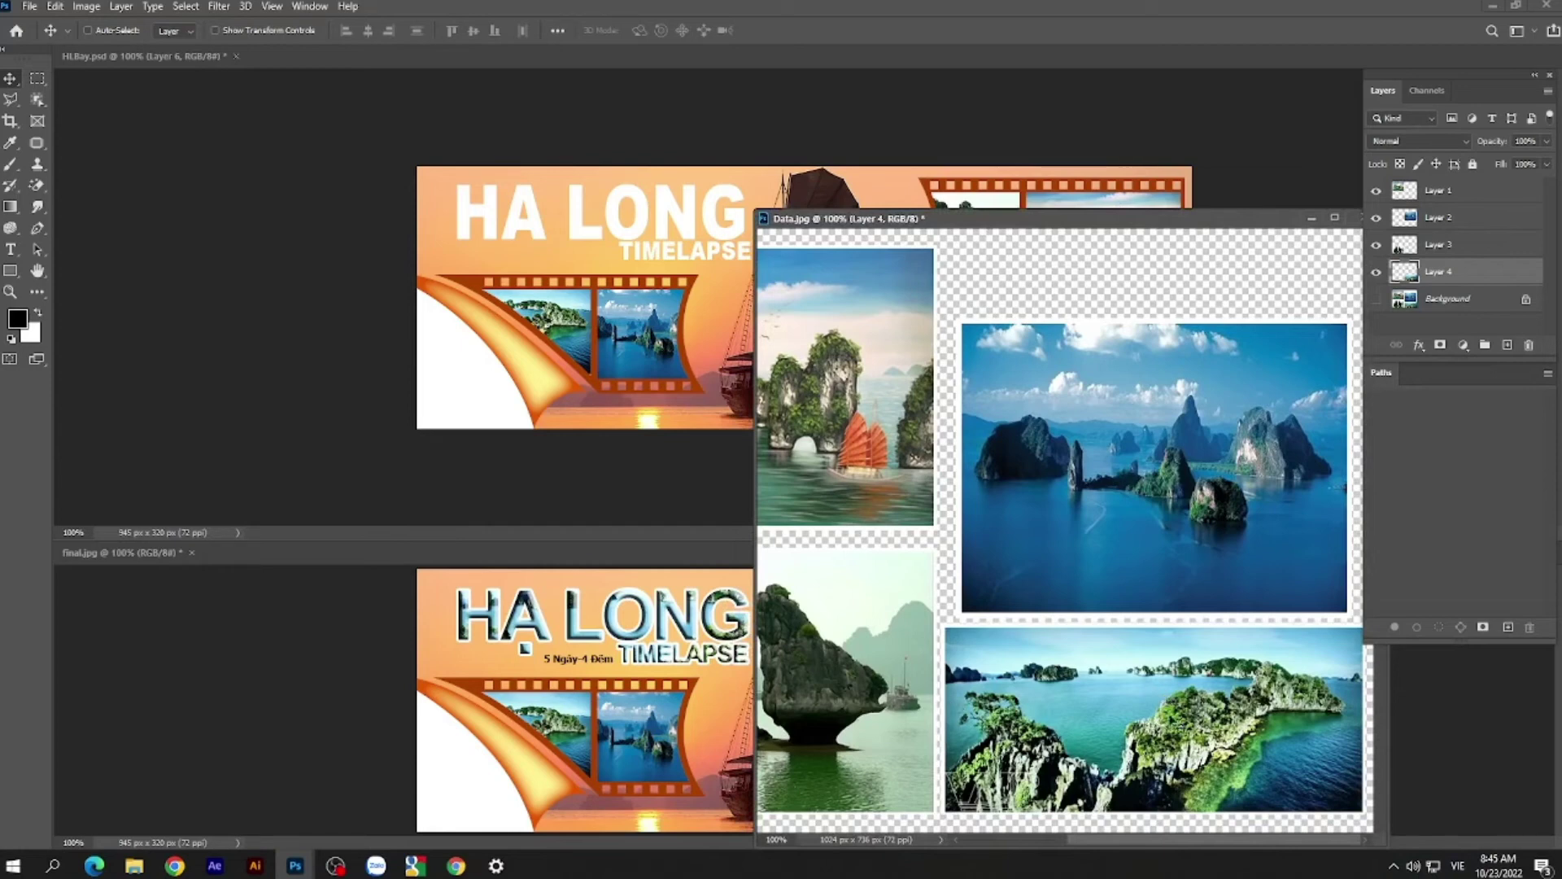
mouse_move(1158, 218)
left_mouse_down()
mouse_move(1230, 160)
mouse_move(1230, 261)
left_mouse_up()
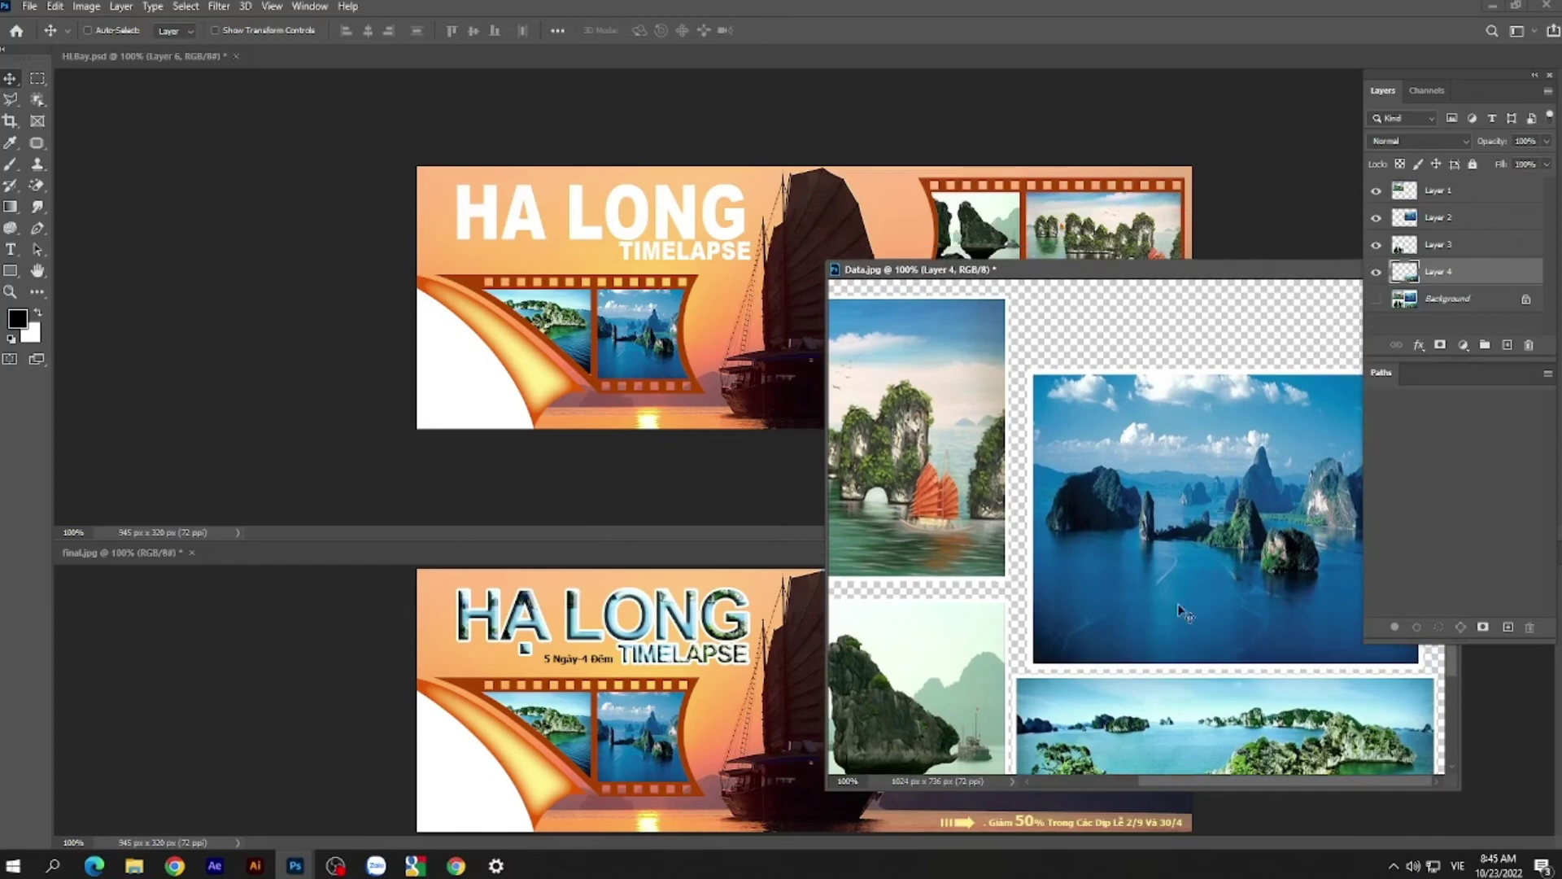
scroll(1145, 668, "down", 3)
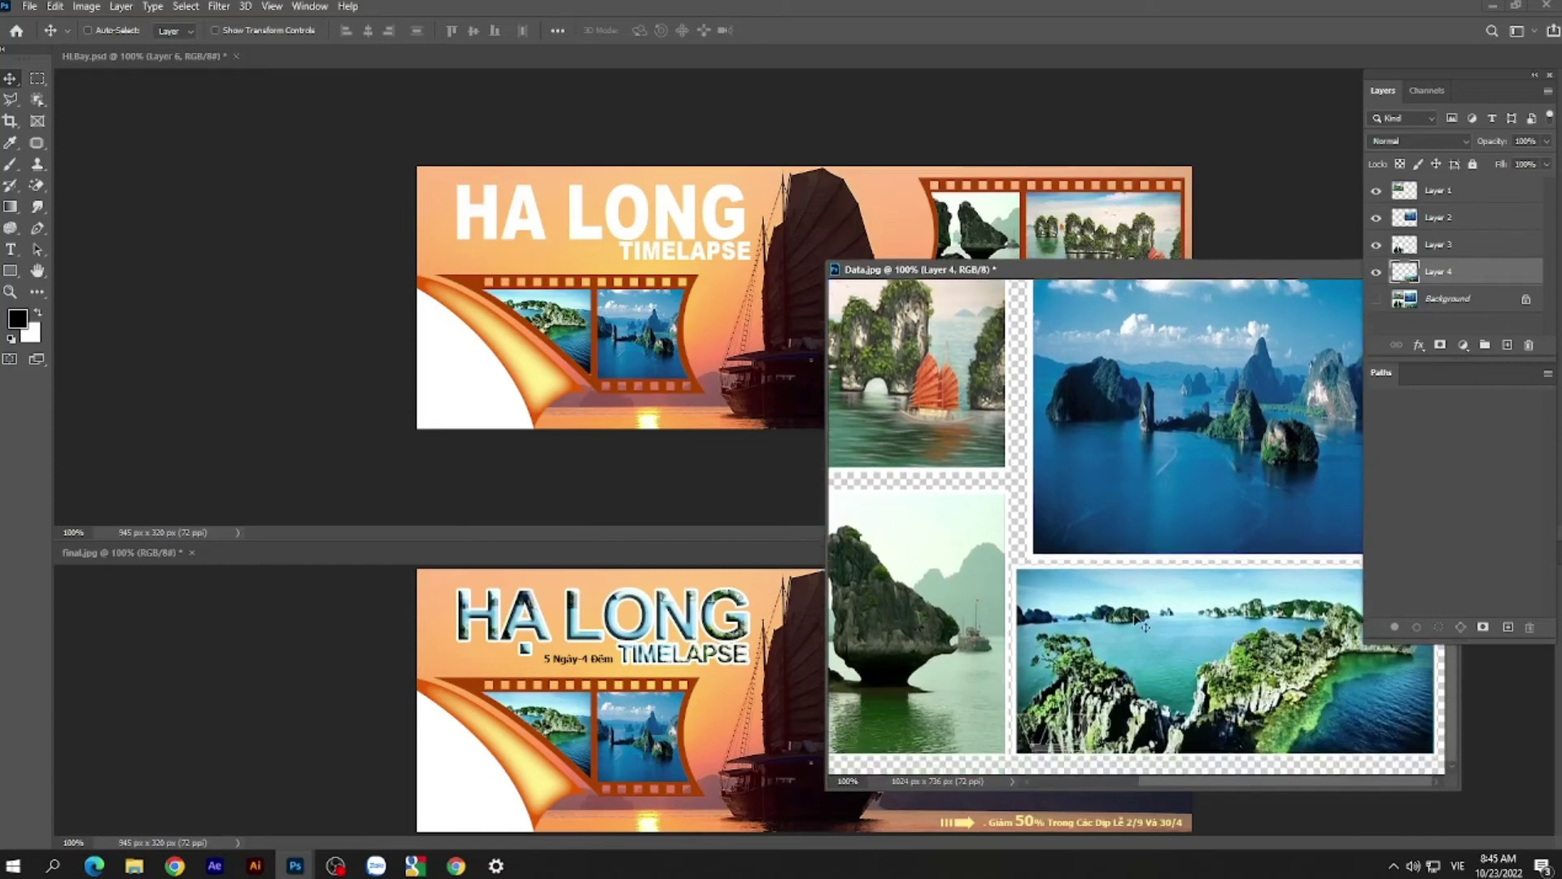
left_click_drag(1196, 262, 1196, 426)
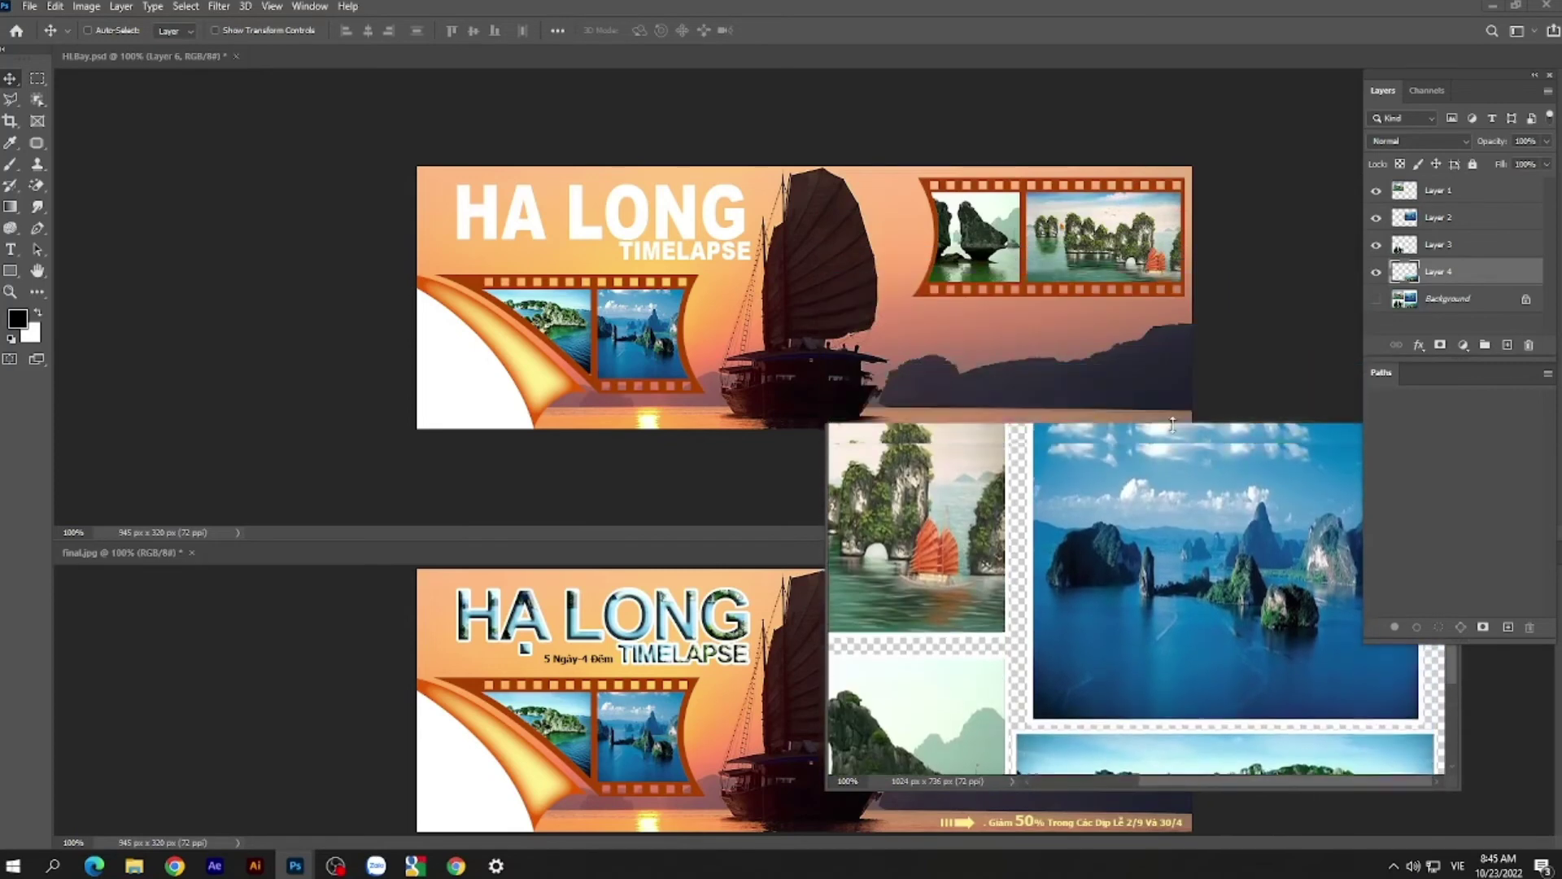
scroll(1144, 475, "down", 4)
scroll(1144, 475, "down", 1)
scroll(1150, 603, "down", 1)
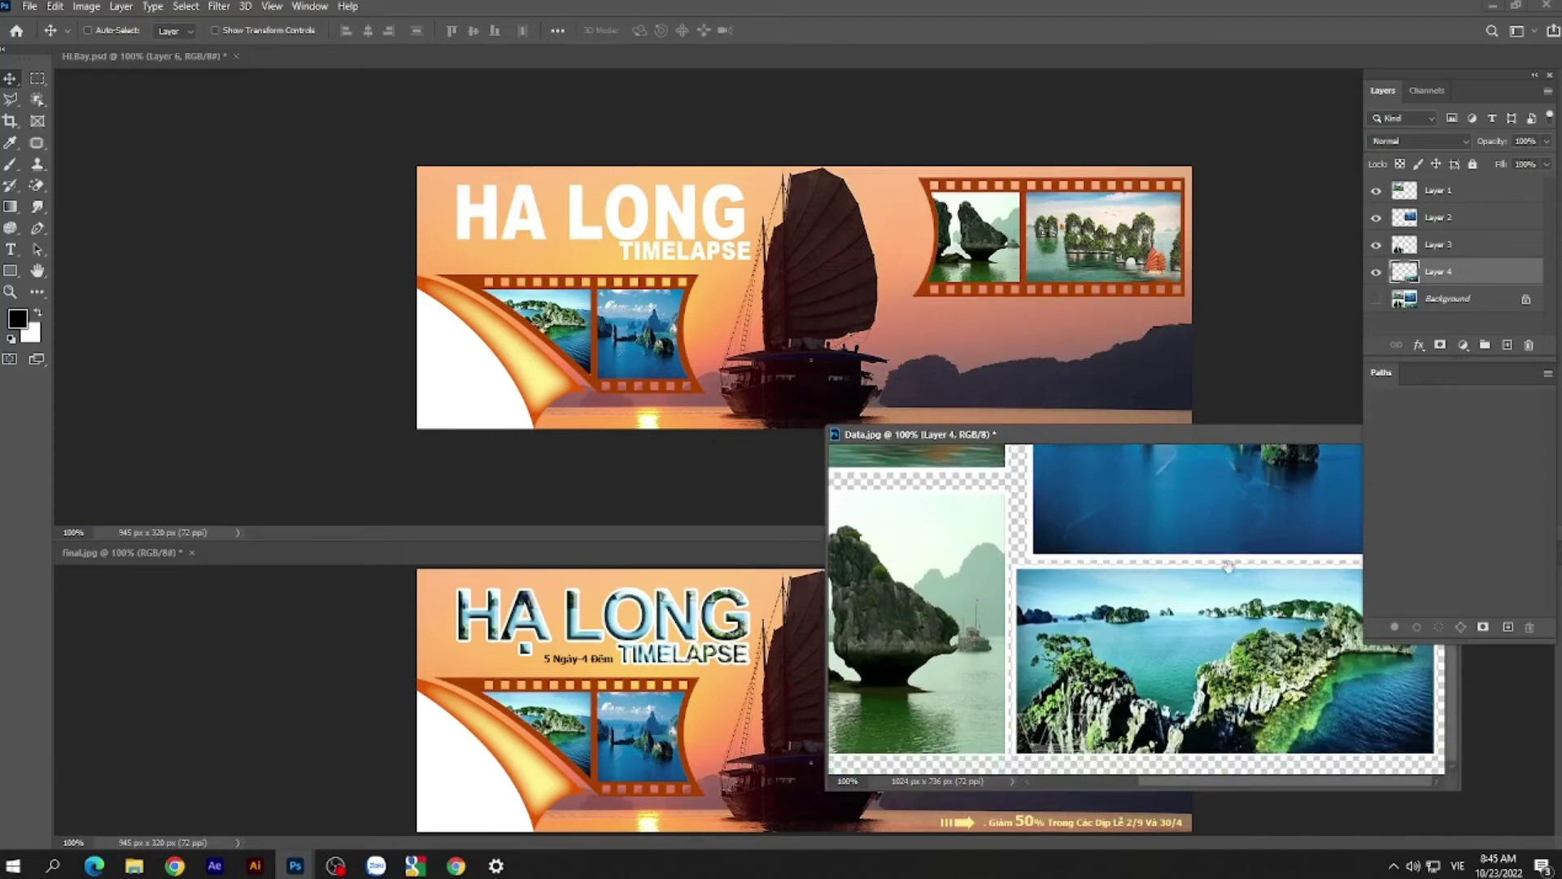
left_click_drag(1467, 640, 1467, 458)
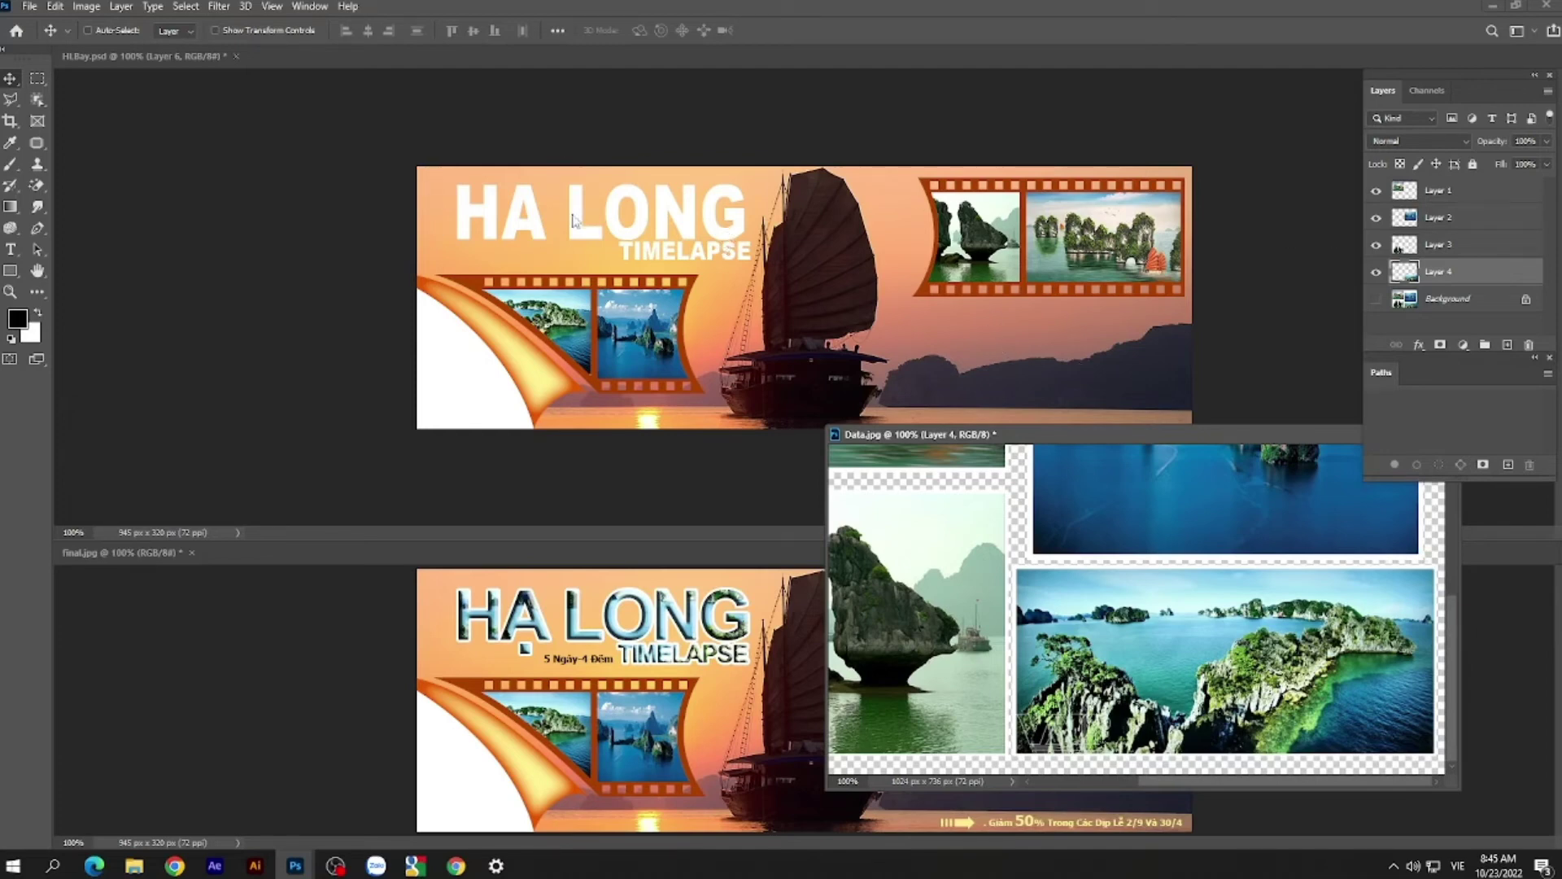
- Give the ha long text layer a red label and copy Data.jpg's aerial island photo into the banner
left_click(649, 210)
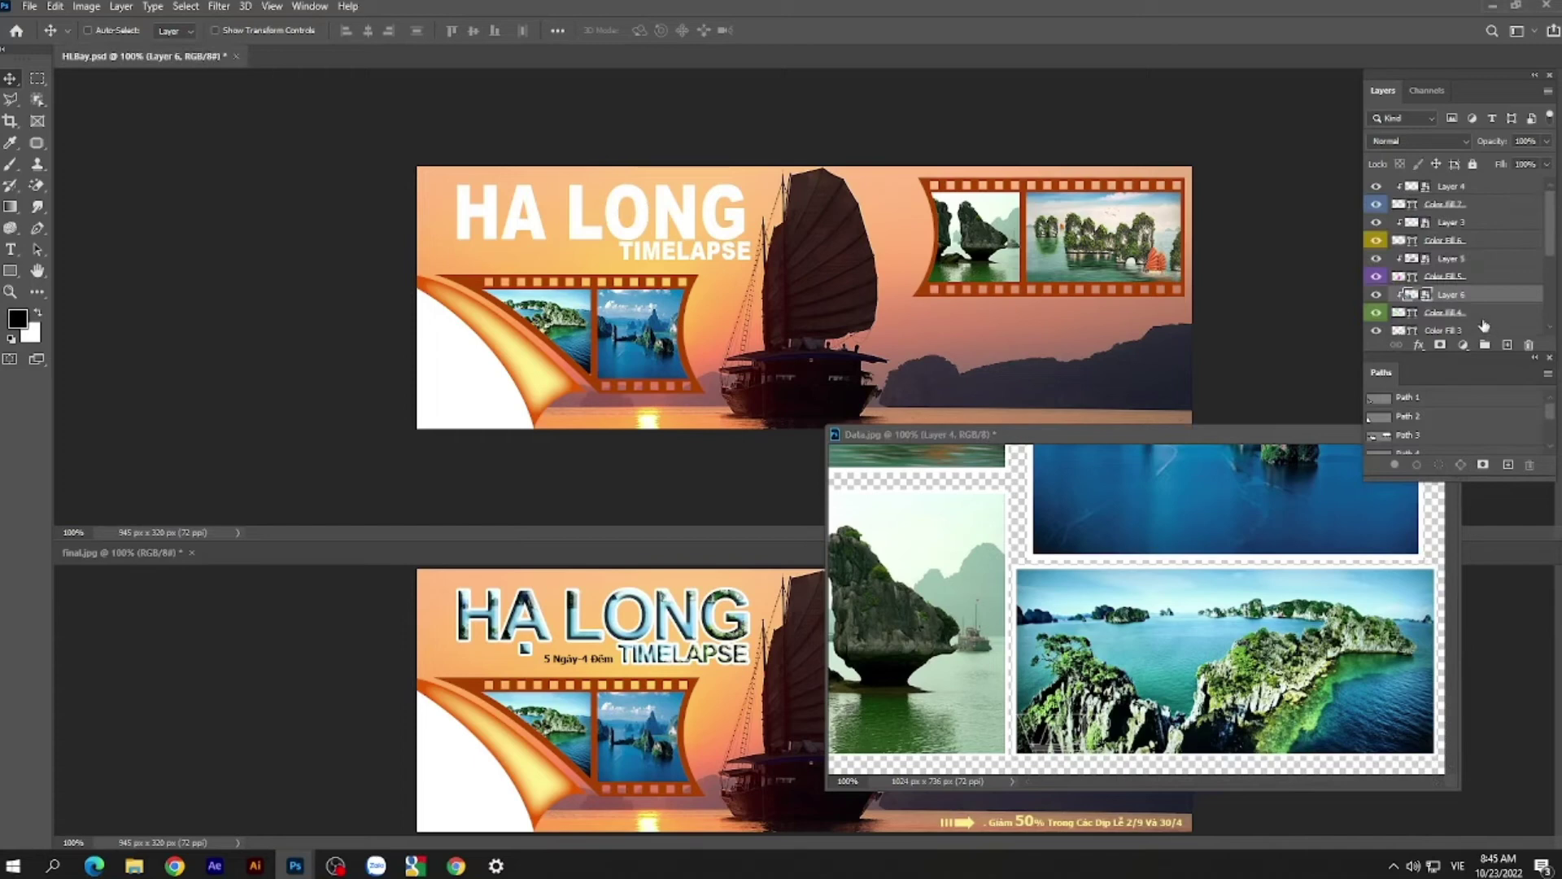
left_click_drag(1552, 250, 1558, 323)
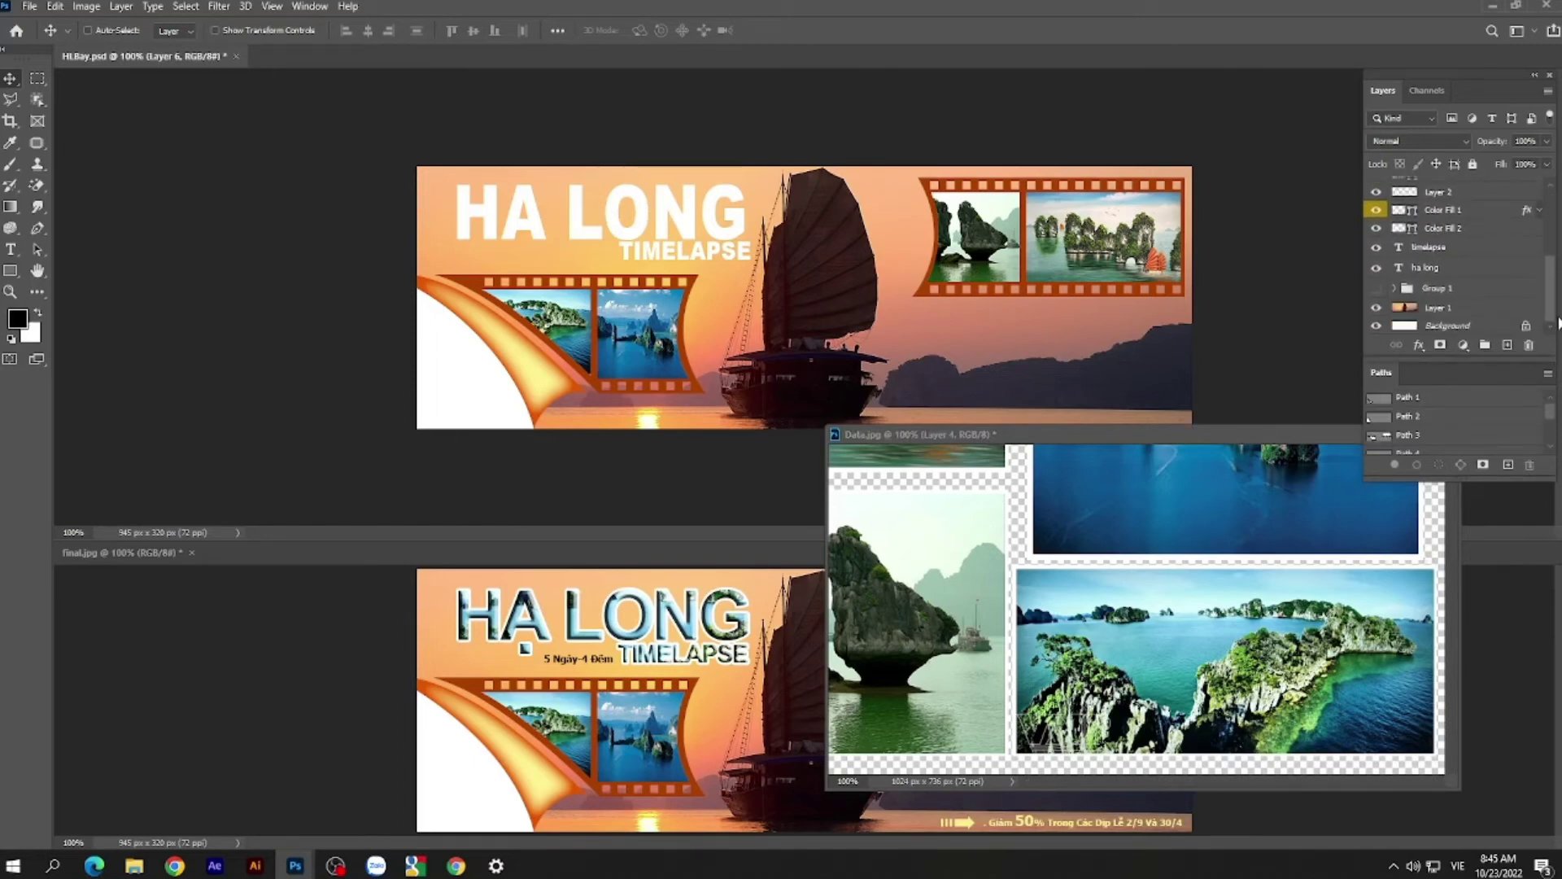
left_click(1447, 270)
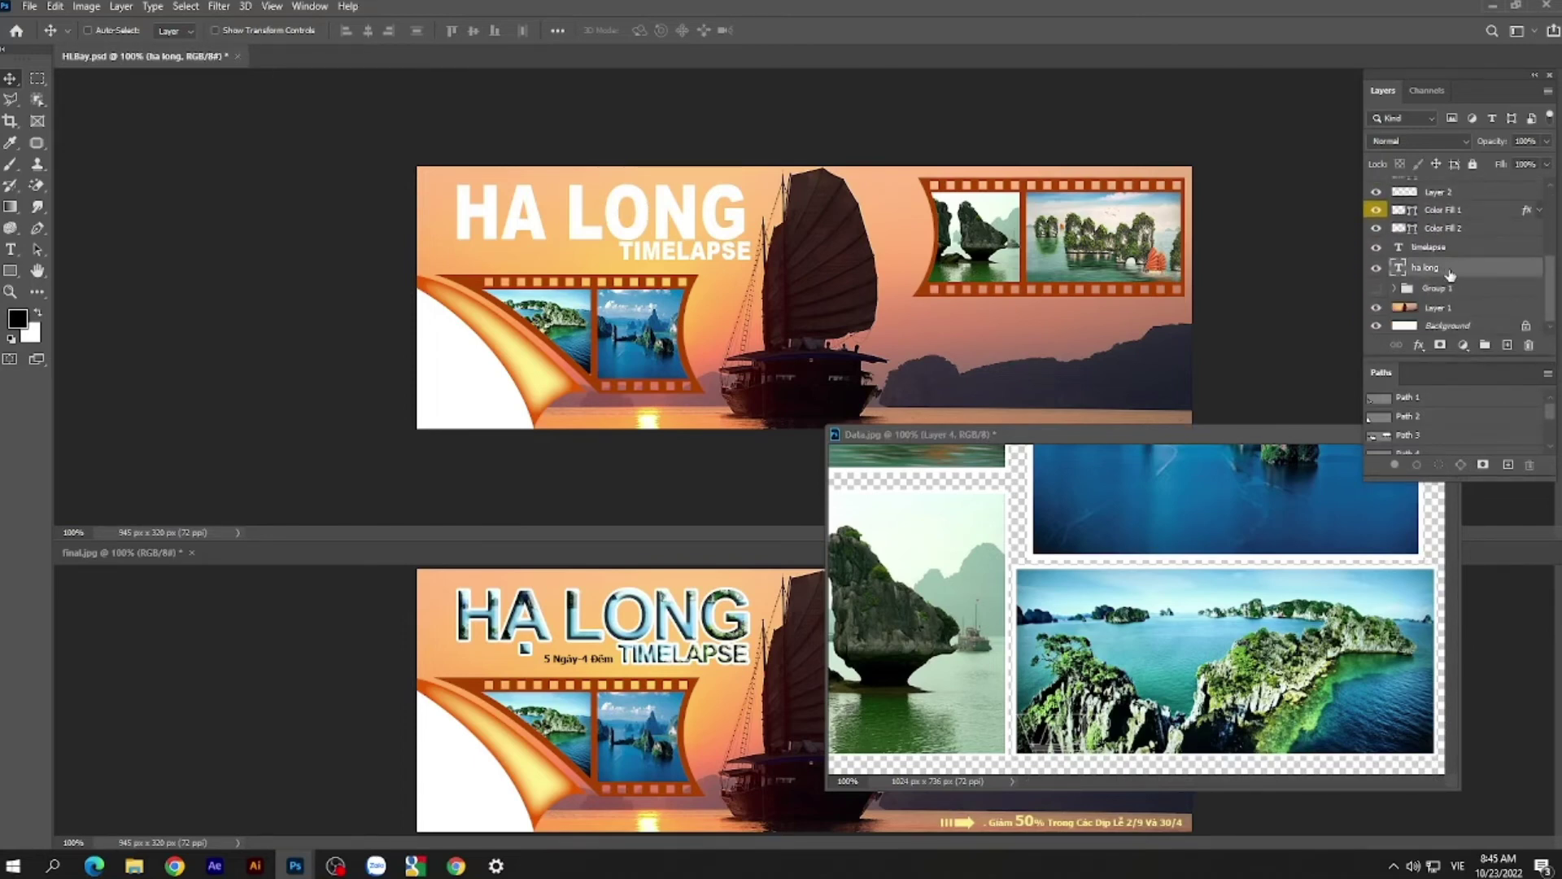
right_click(1375, 271)
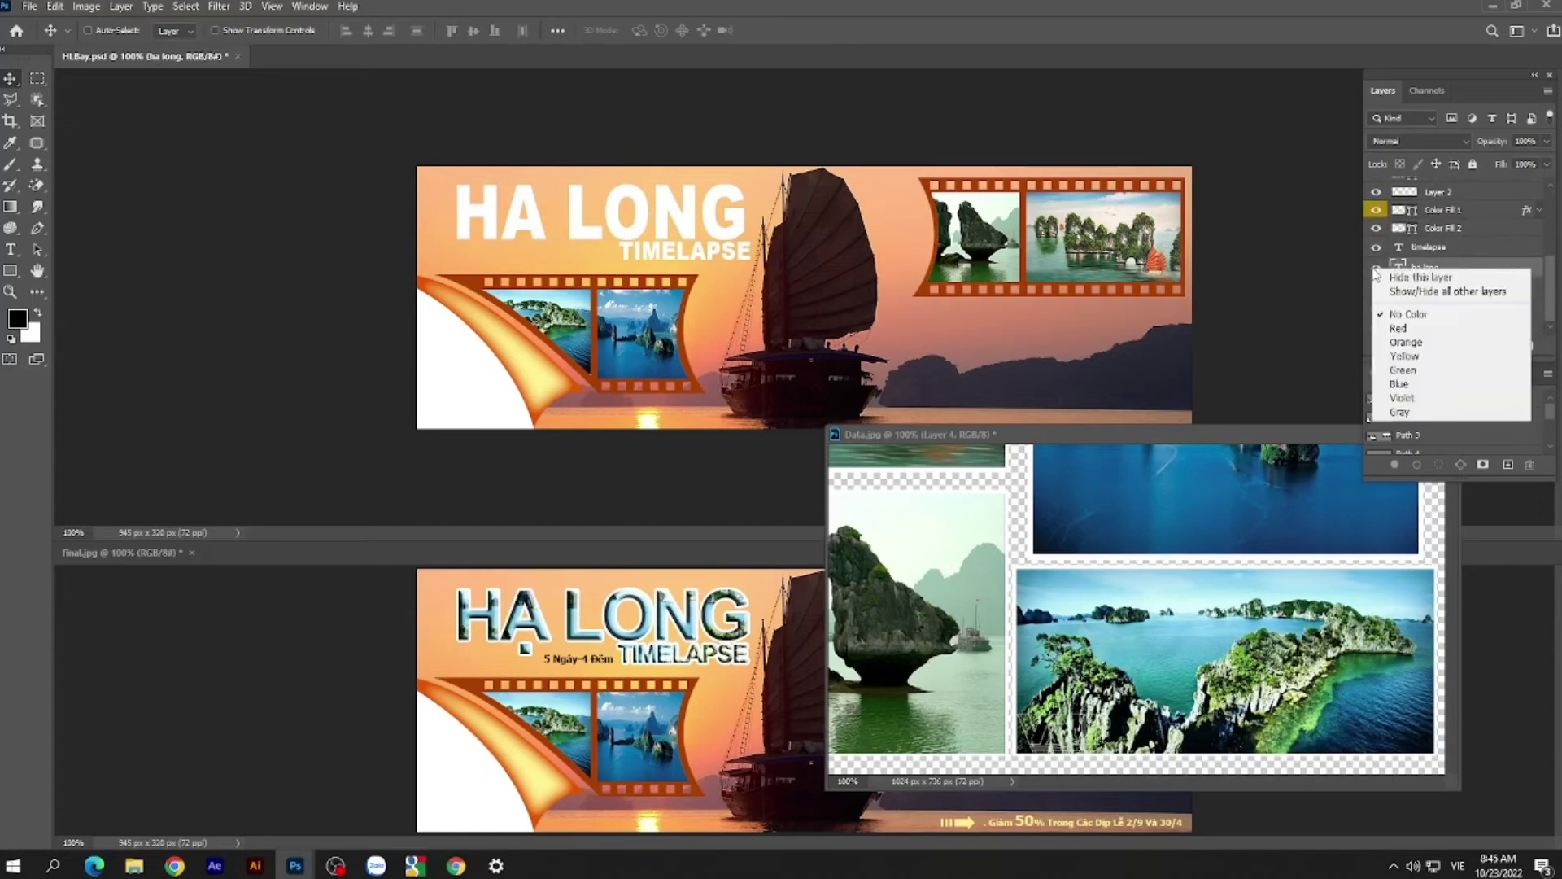
left_click(1396, 324)
mouse_move(1435, 288)
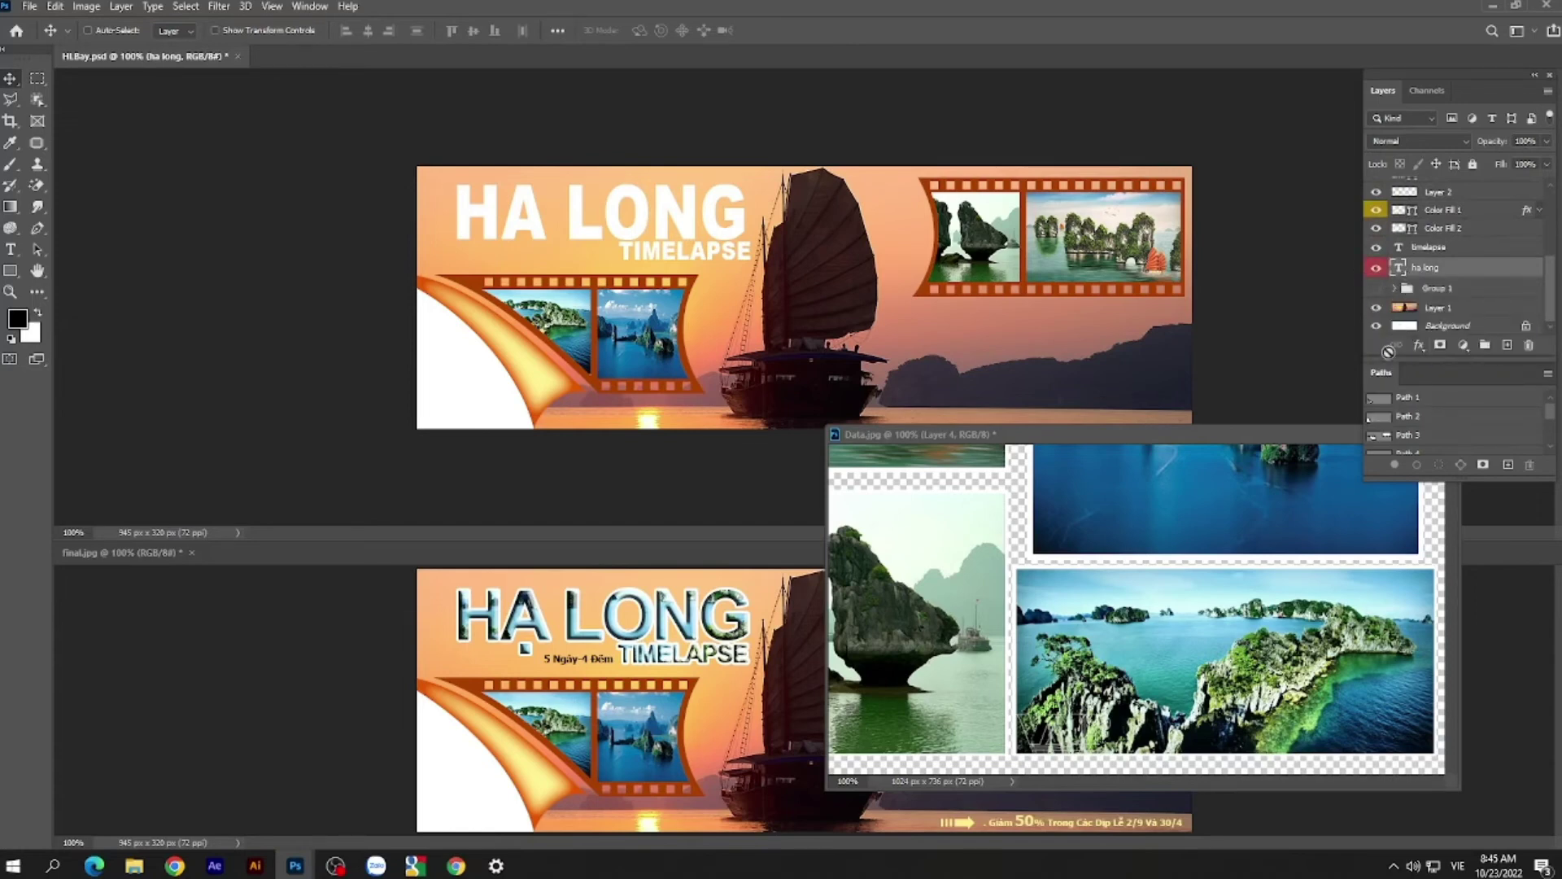
left_click(1302, 520)
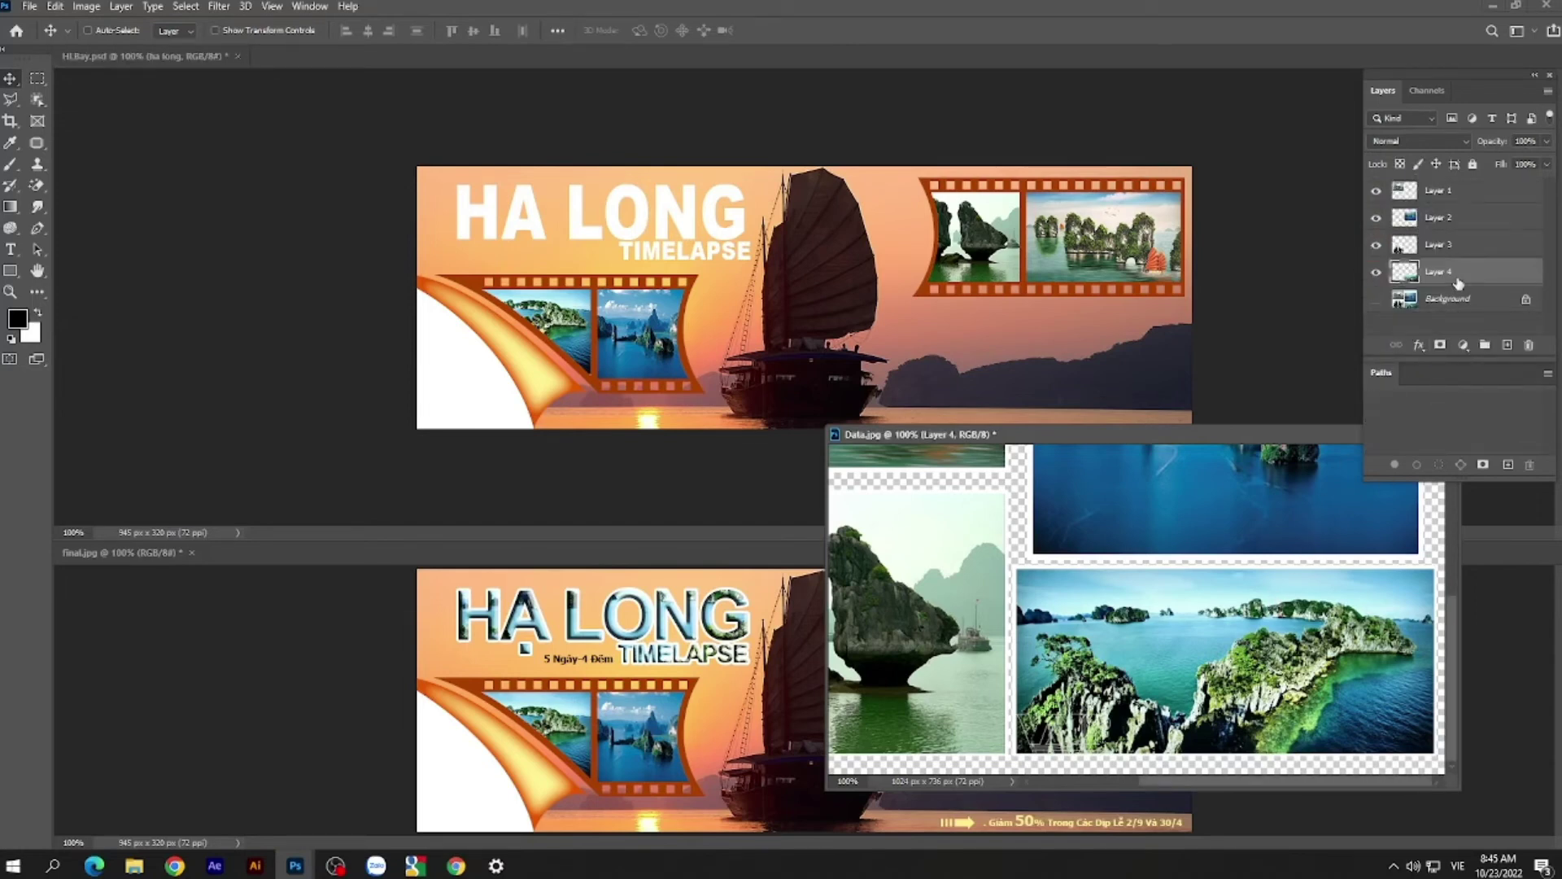
left_click_drag(1456, 277, 922, 314)
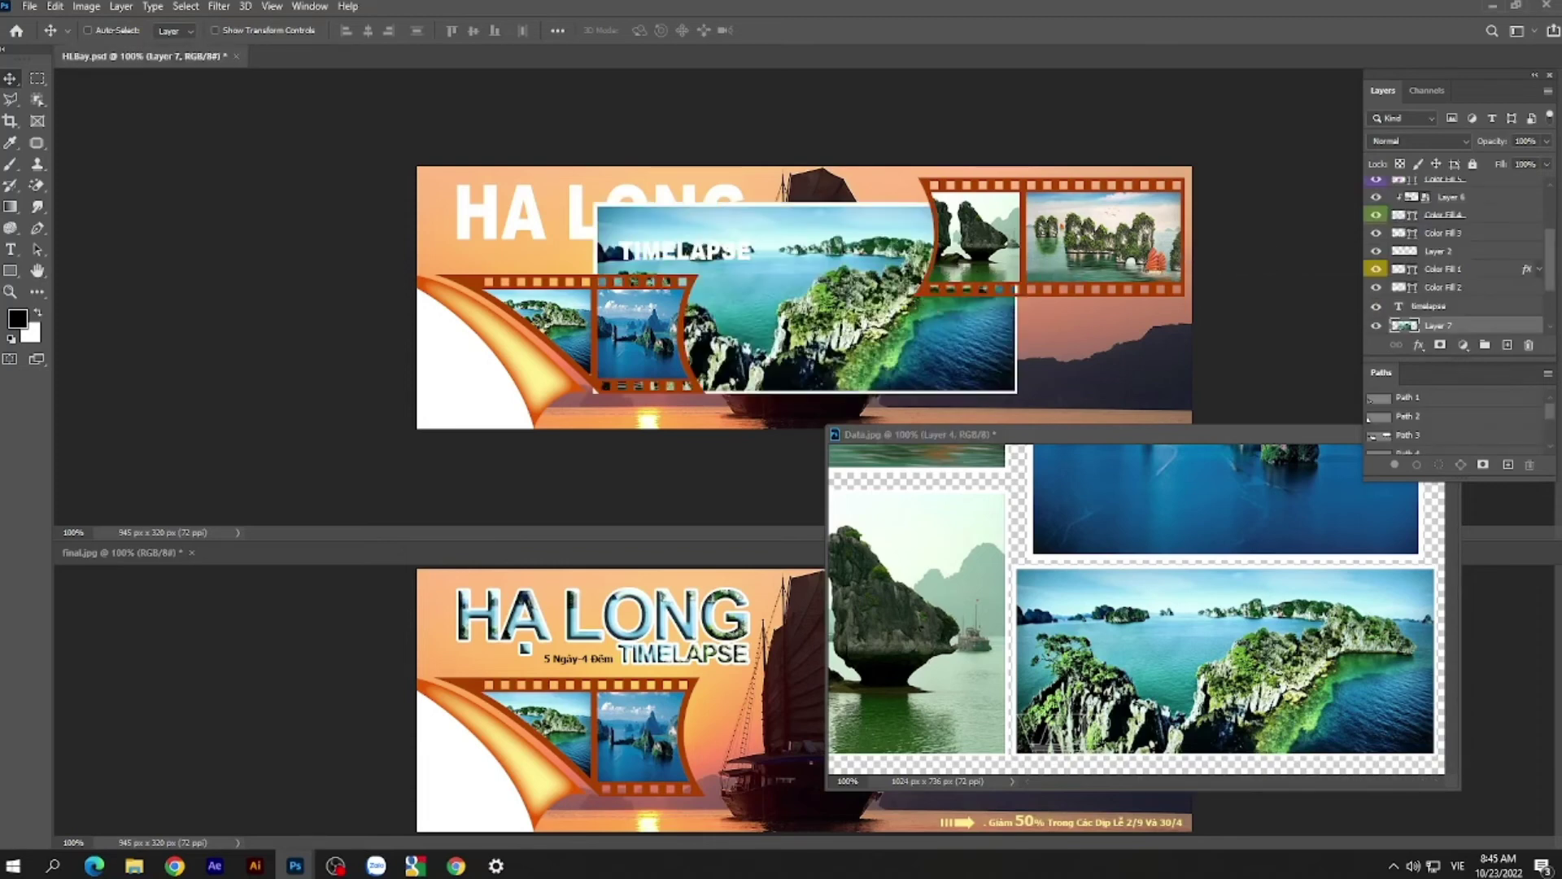
- Convert the Layer 7 aerial photo to a smart object, clip it into the ha long text, and shift it down
mouse_move(838, 317)
left_mouse_down()
mouse_move(716, 229)
mouse_move(647, 249)
mouse_move(667, 251)
left_mouse_up()
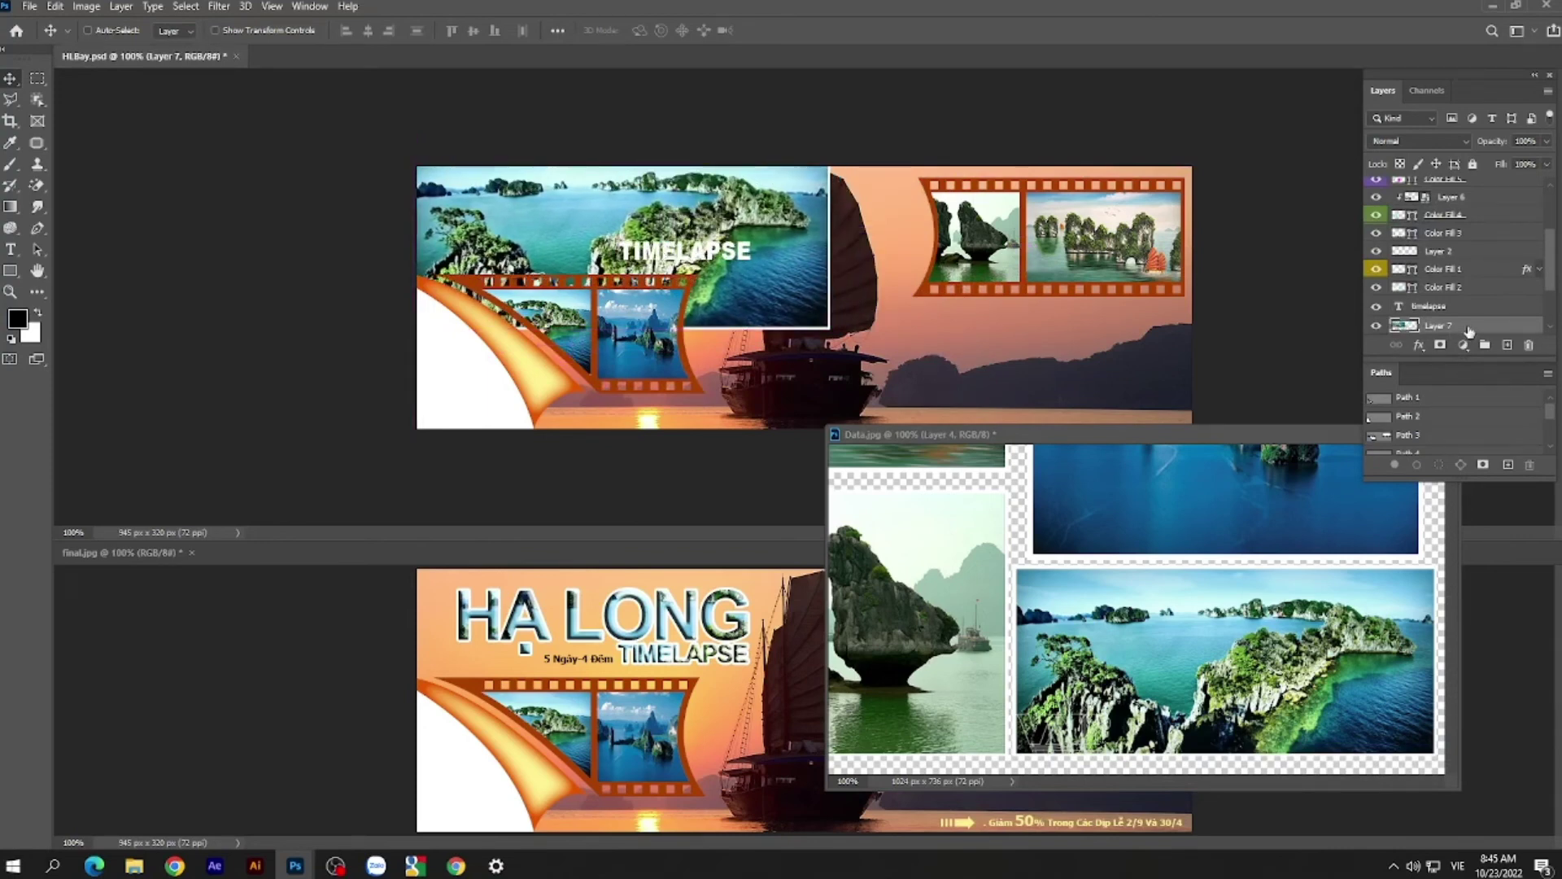
right_click(1469, 331)
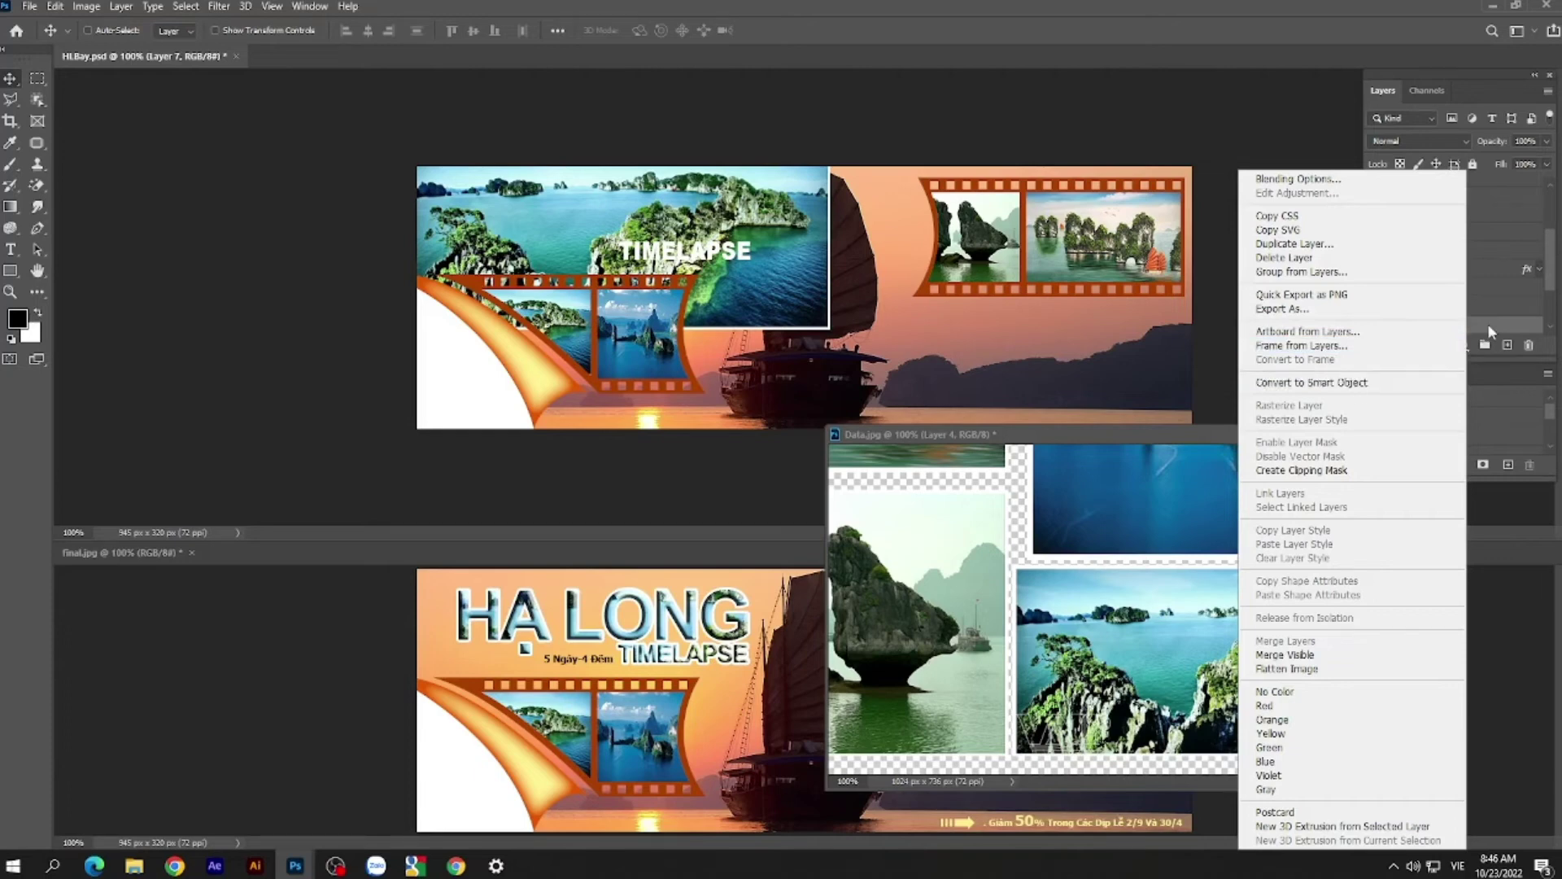
left_click(1368, 383)
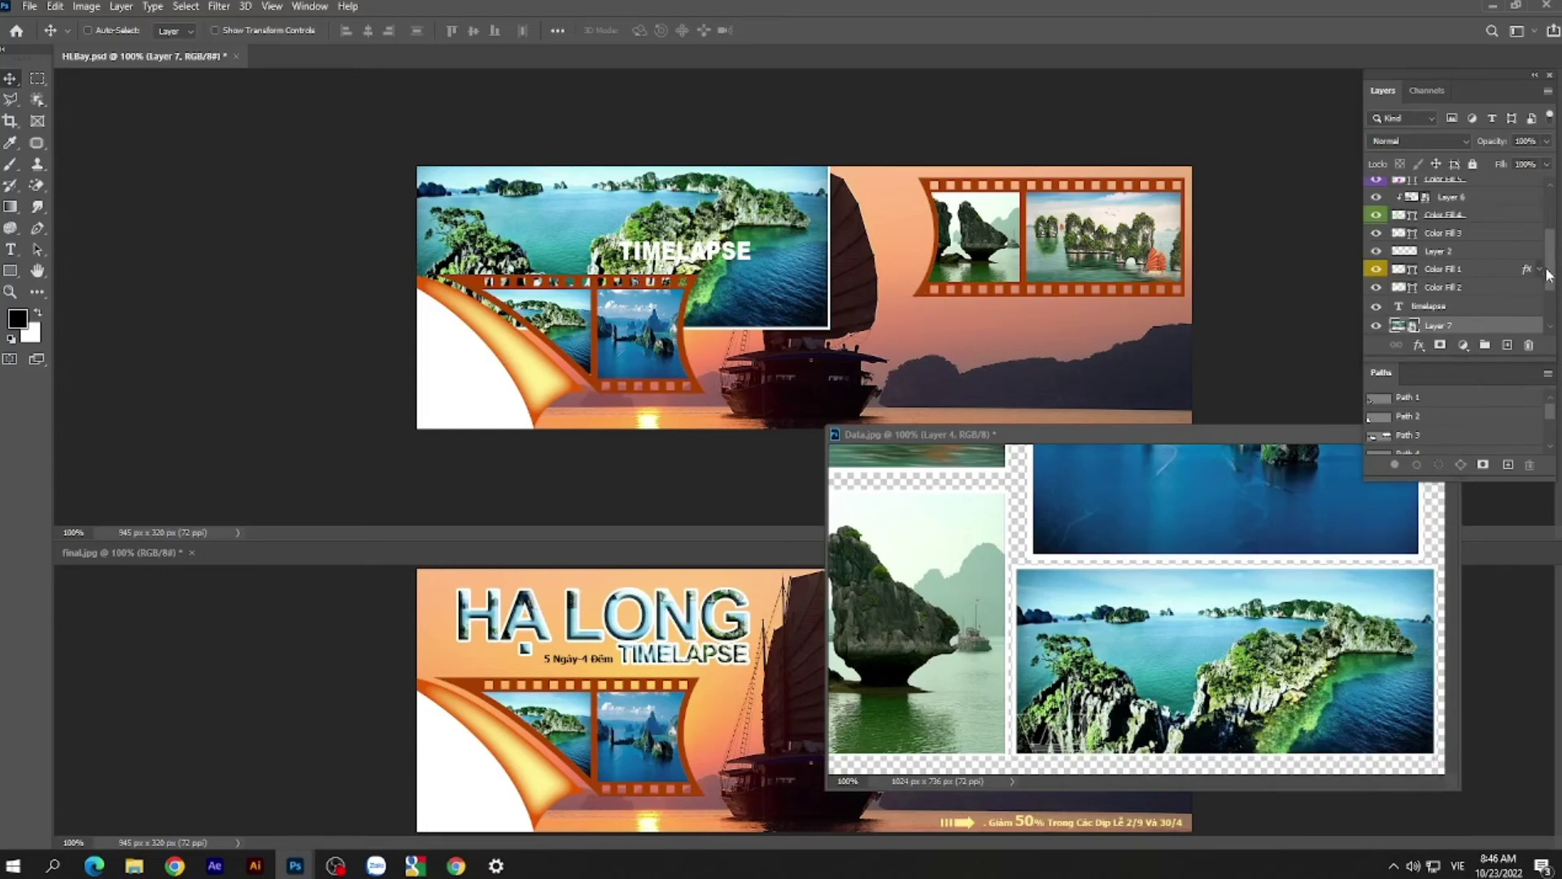
left_click_drag(1550, 279, 1554, 322)
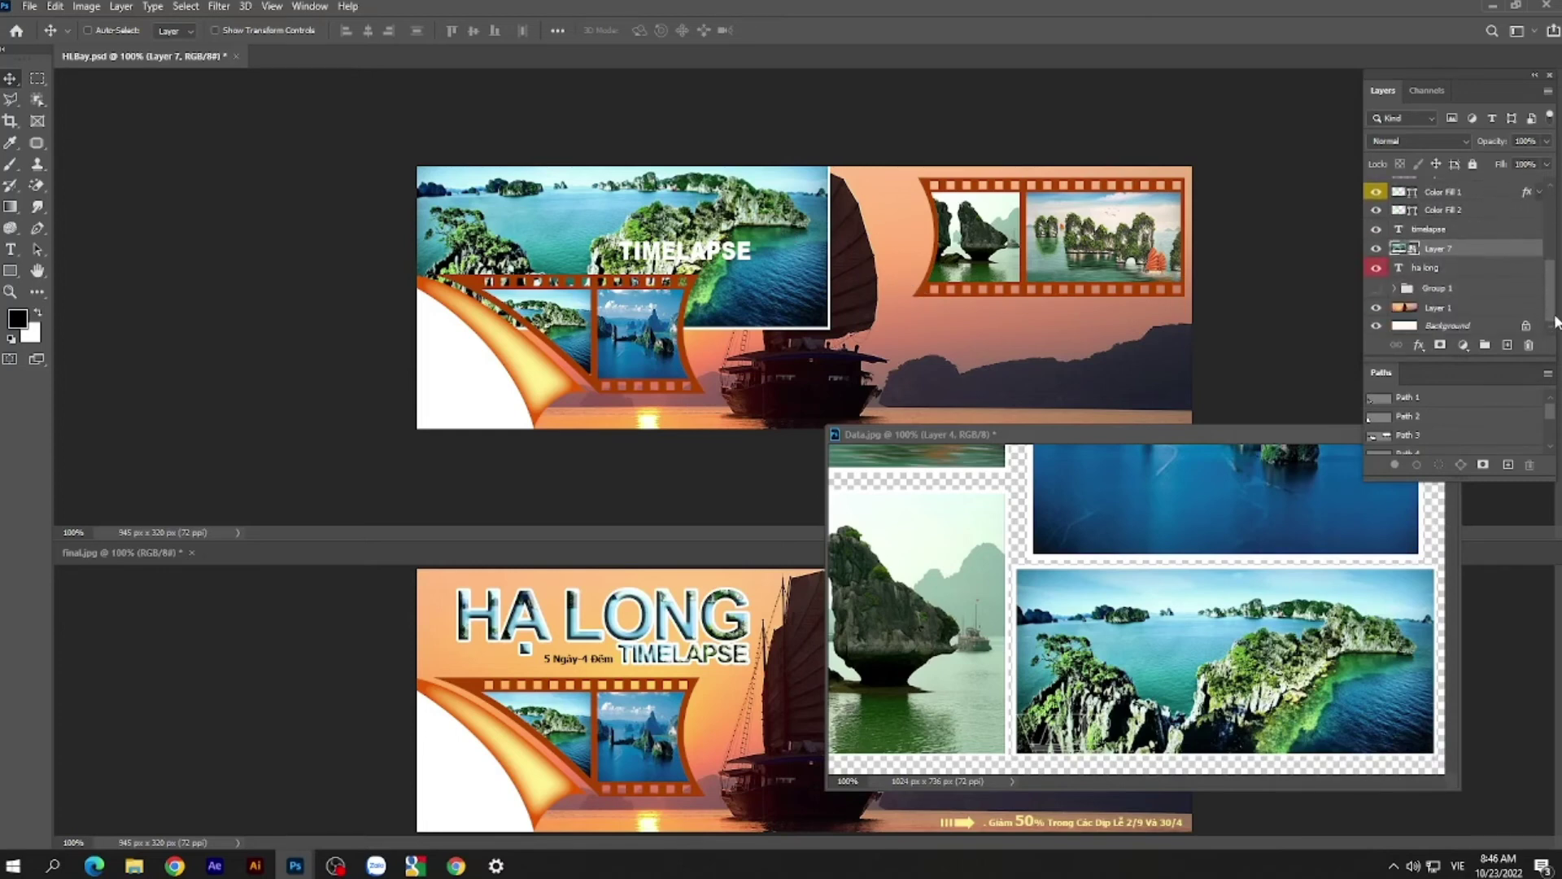
left_click_drag(1481, 251, 1478, 253)
left_click(1477, 257, "alt")
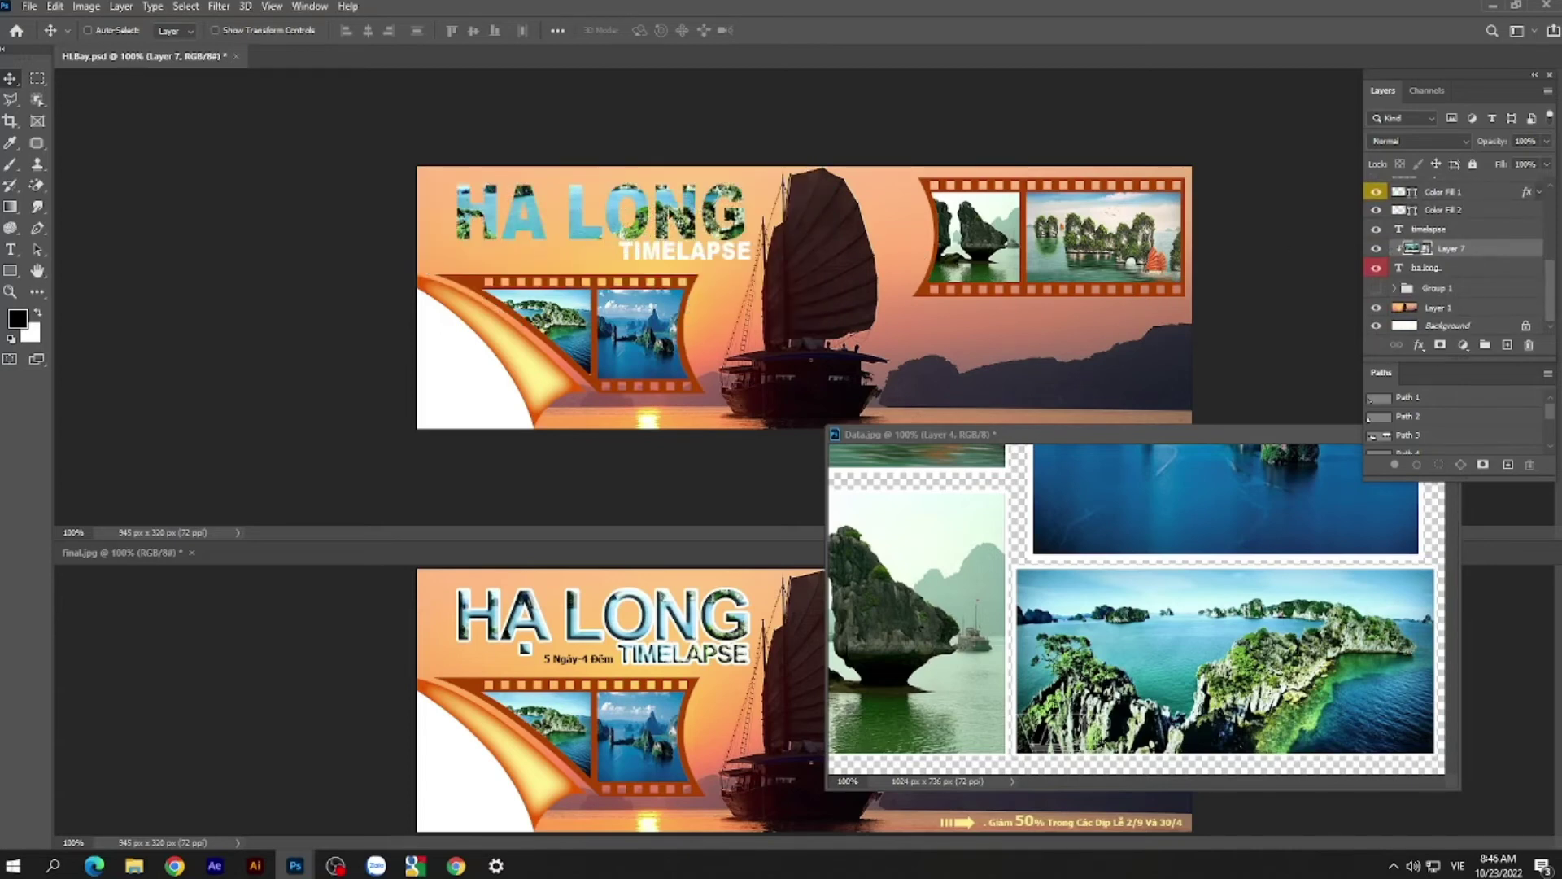
mouse_move(663, 200)
left_mouse_down()
mouse_move(658, 219)
mouse_move(670, 211)
left_mouse_up()
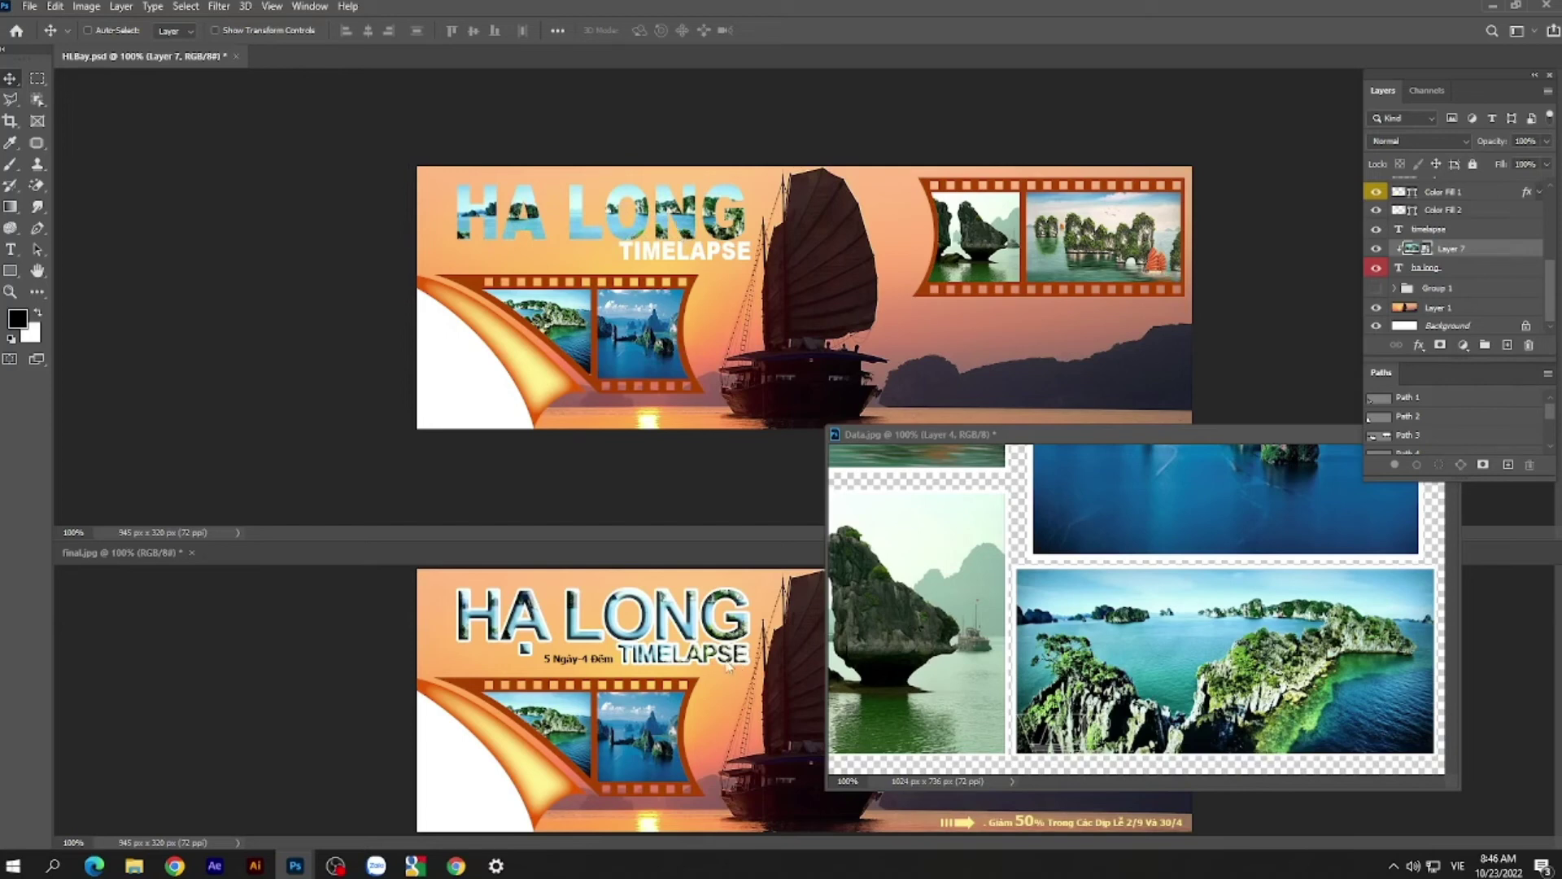
left_click(1204, 519)
left_click_drag(1224, 488, 1206, 619)
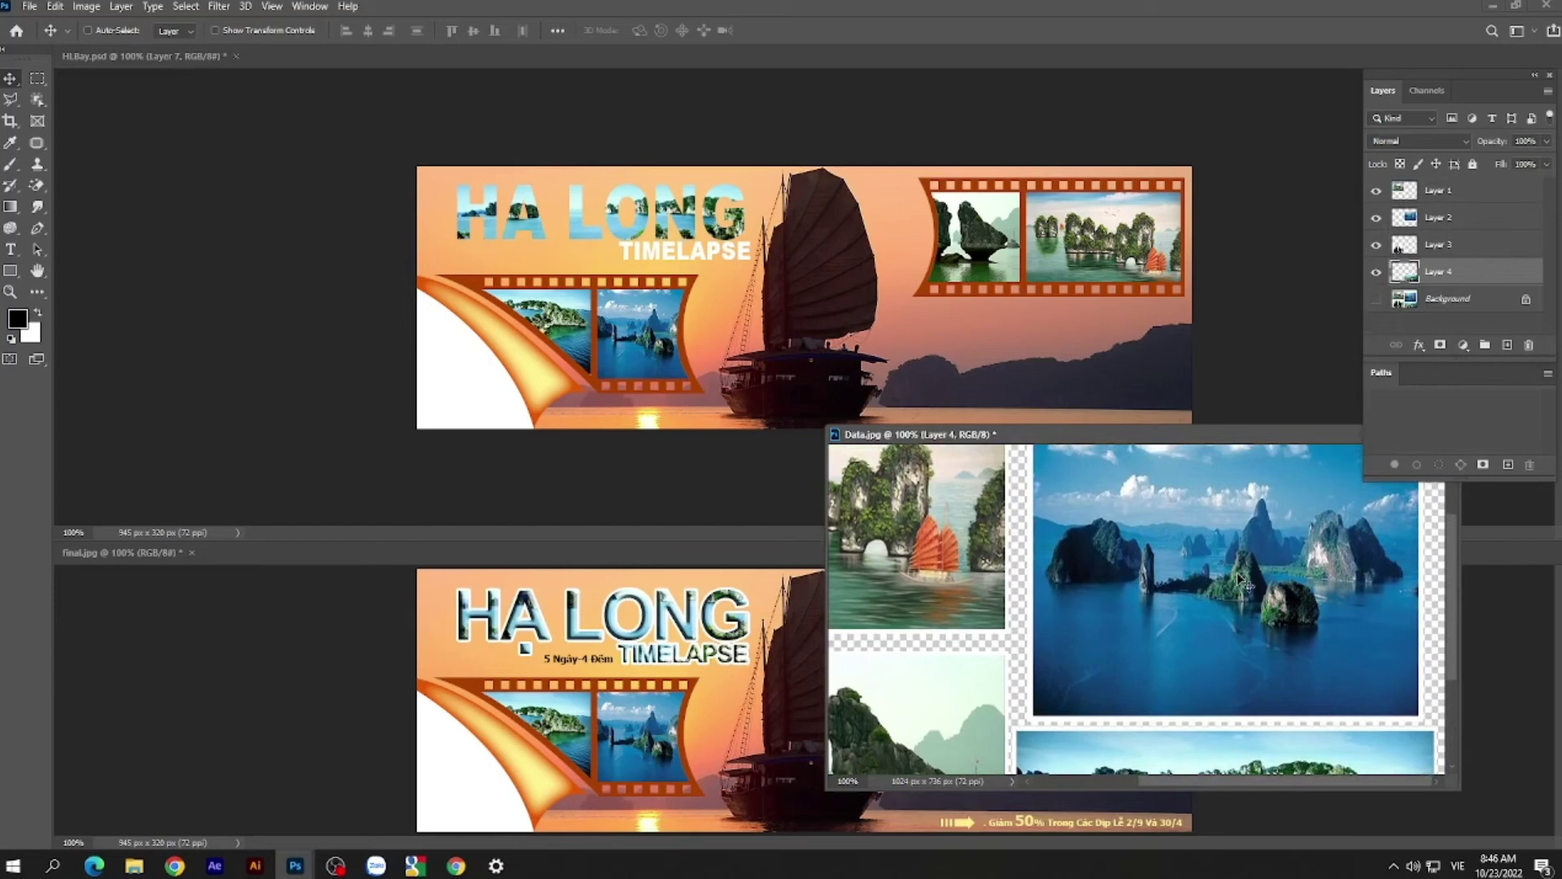
- Colour-code the timelapse text layer blue in the HLBay banner
left_click(1282, 544, "ctrl")
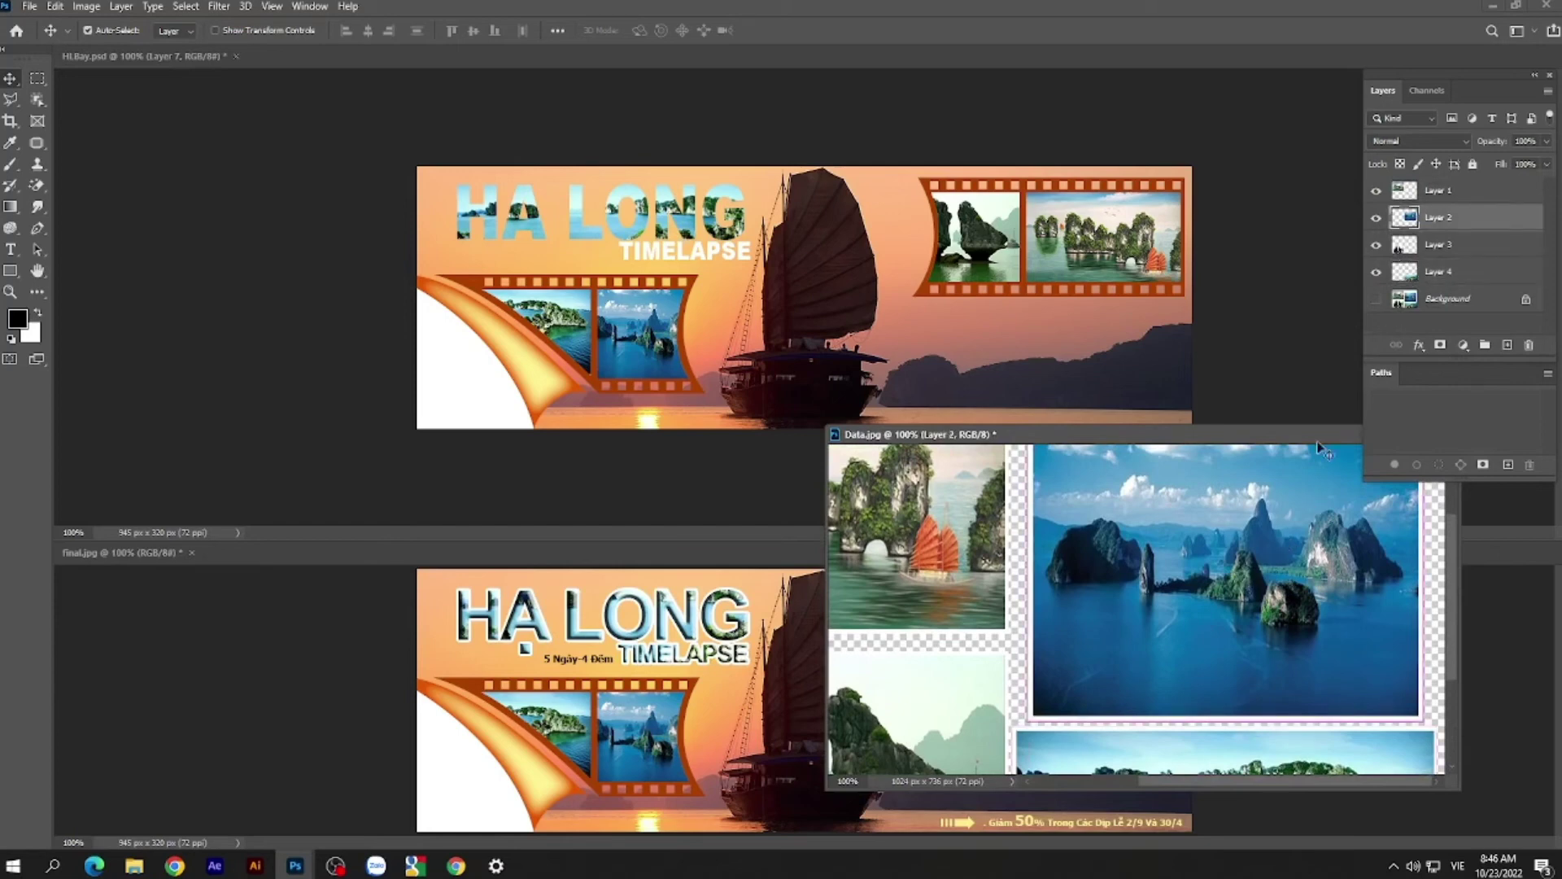
left_click(1375, 218)
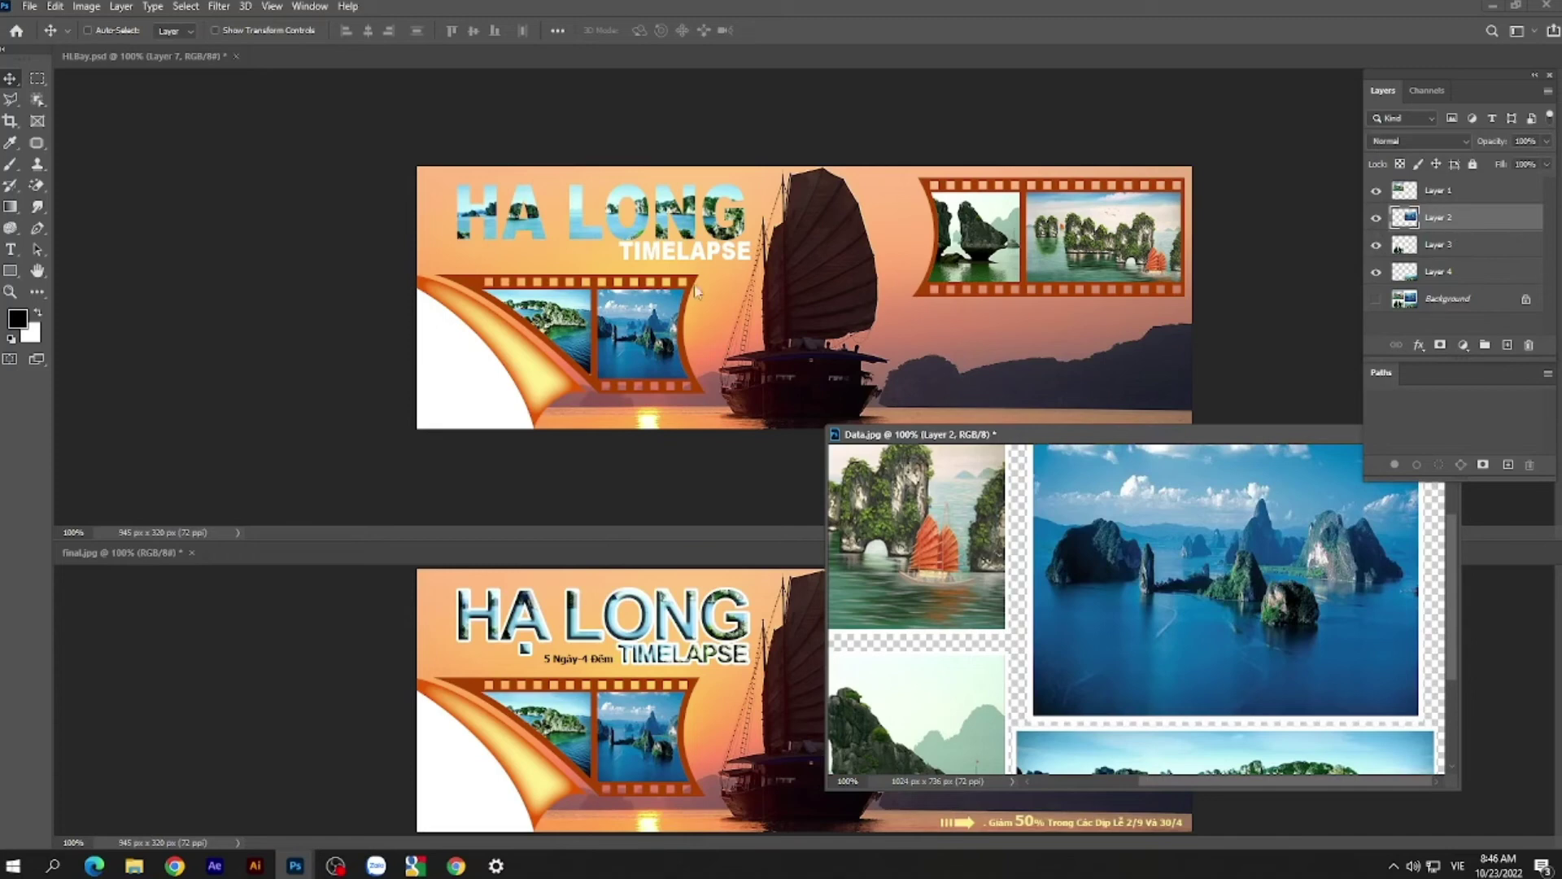
left_click(712, 258)
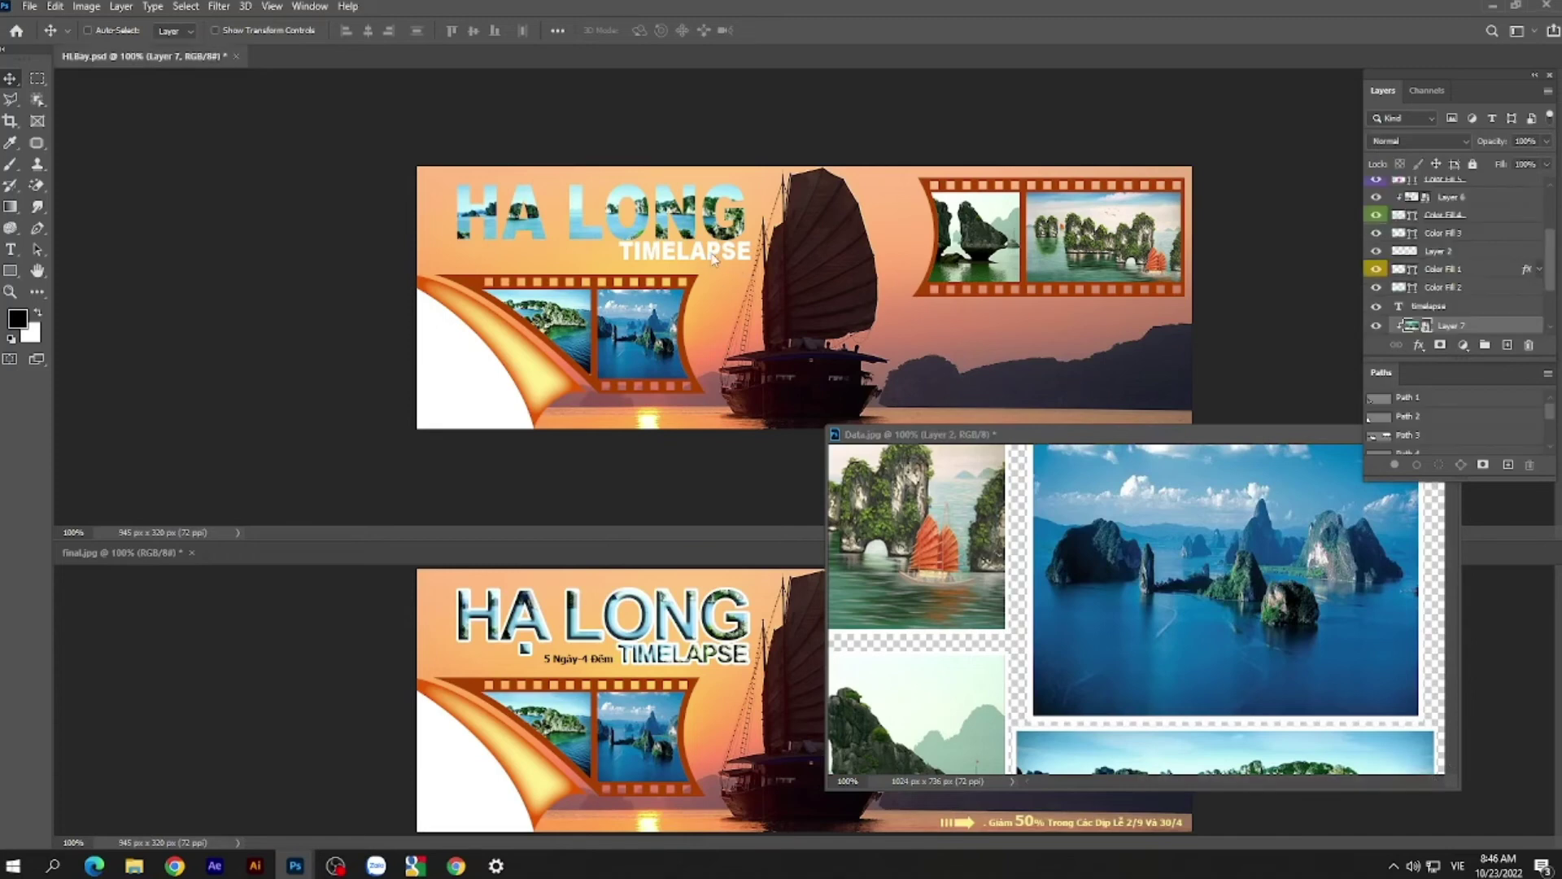
left_click_drag(1552, 248, 1552, 278)
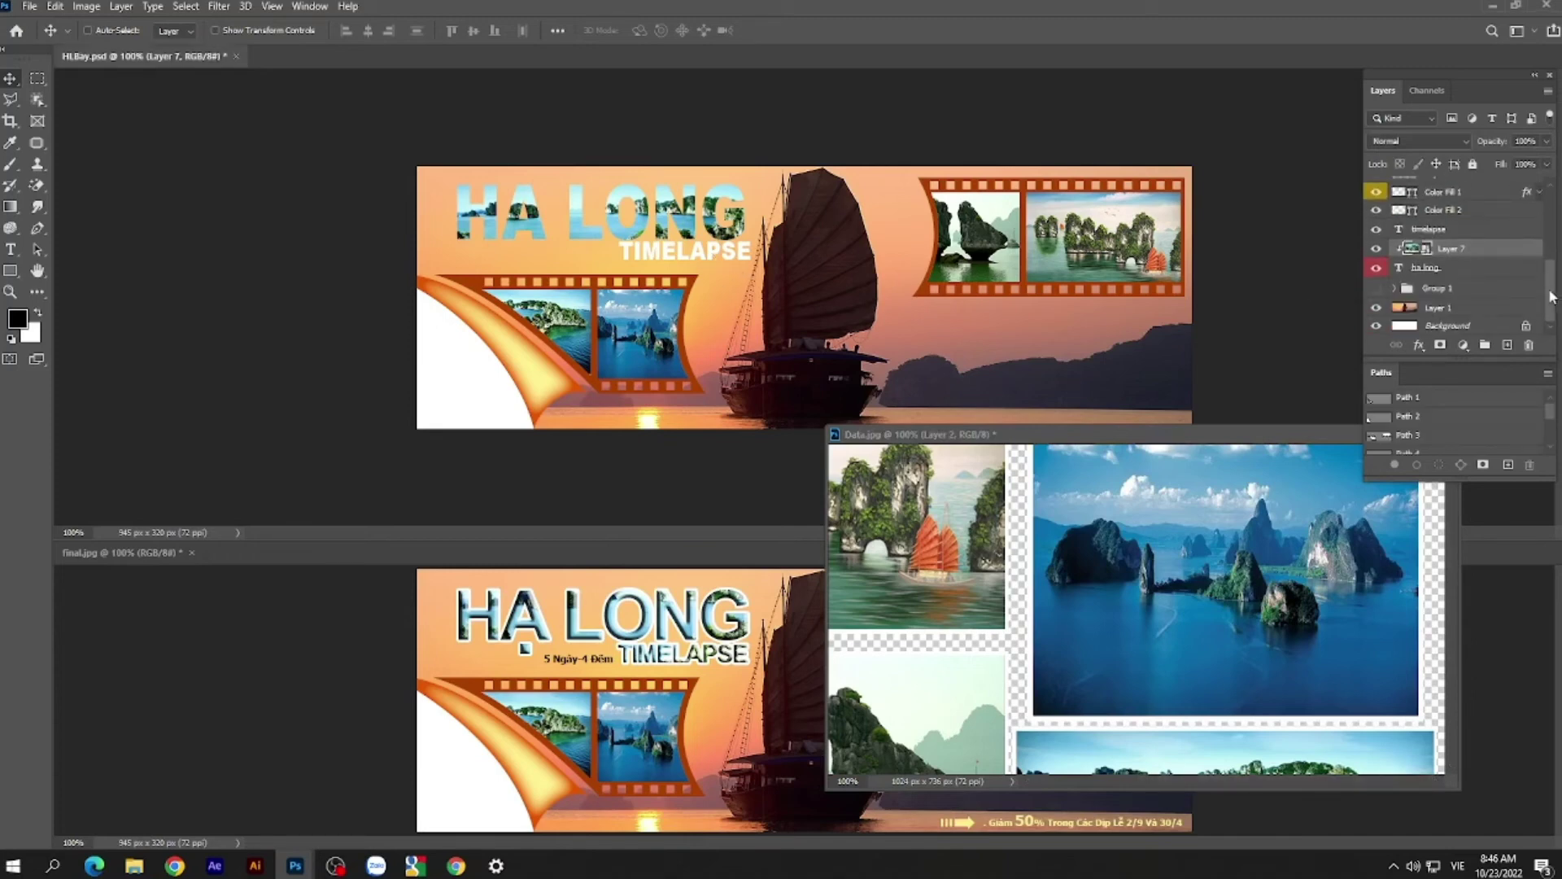
left_click(1457, 230)
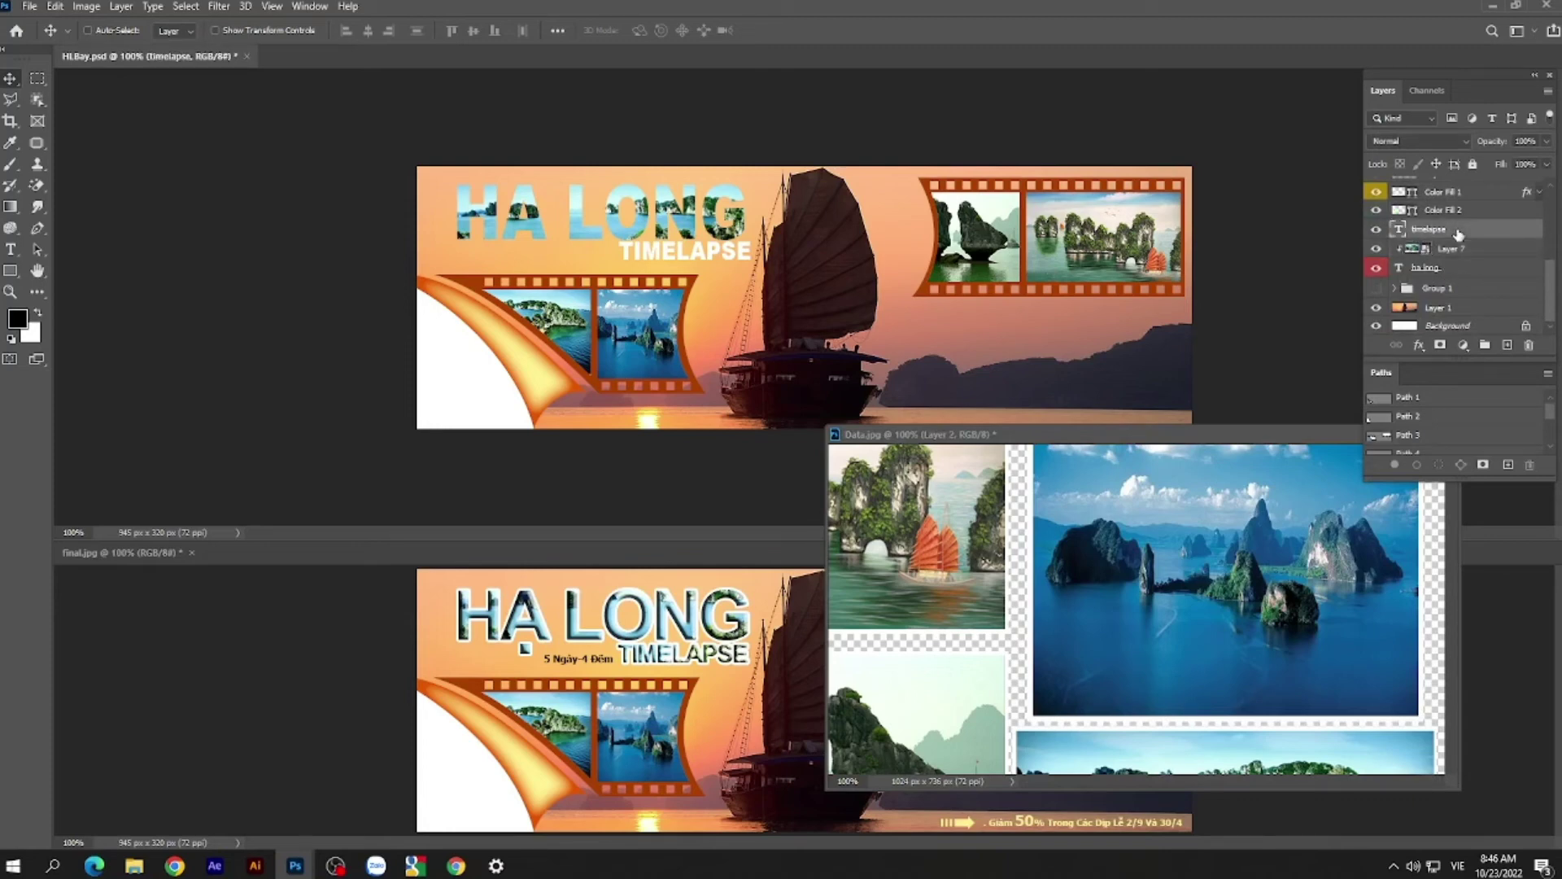
right_click(1377, 233)
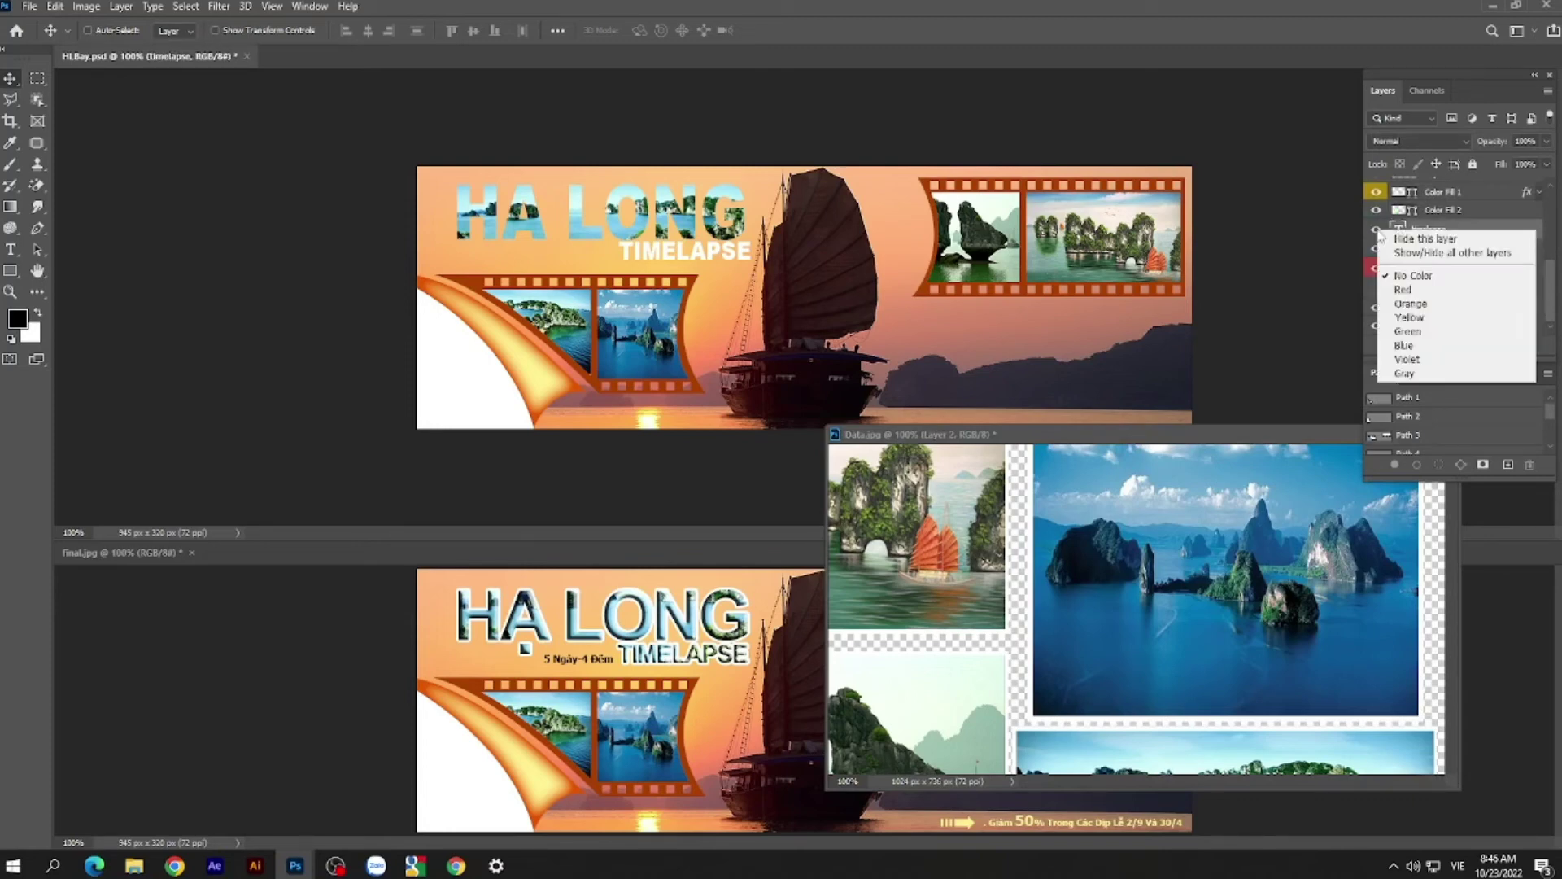
left_click(1409, 346)
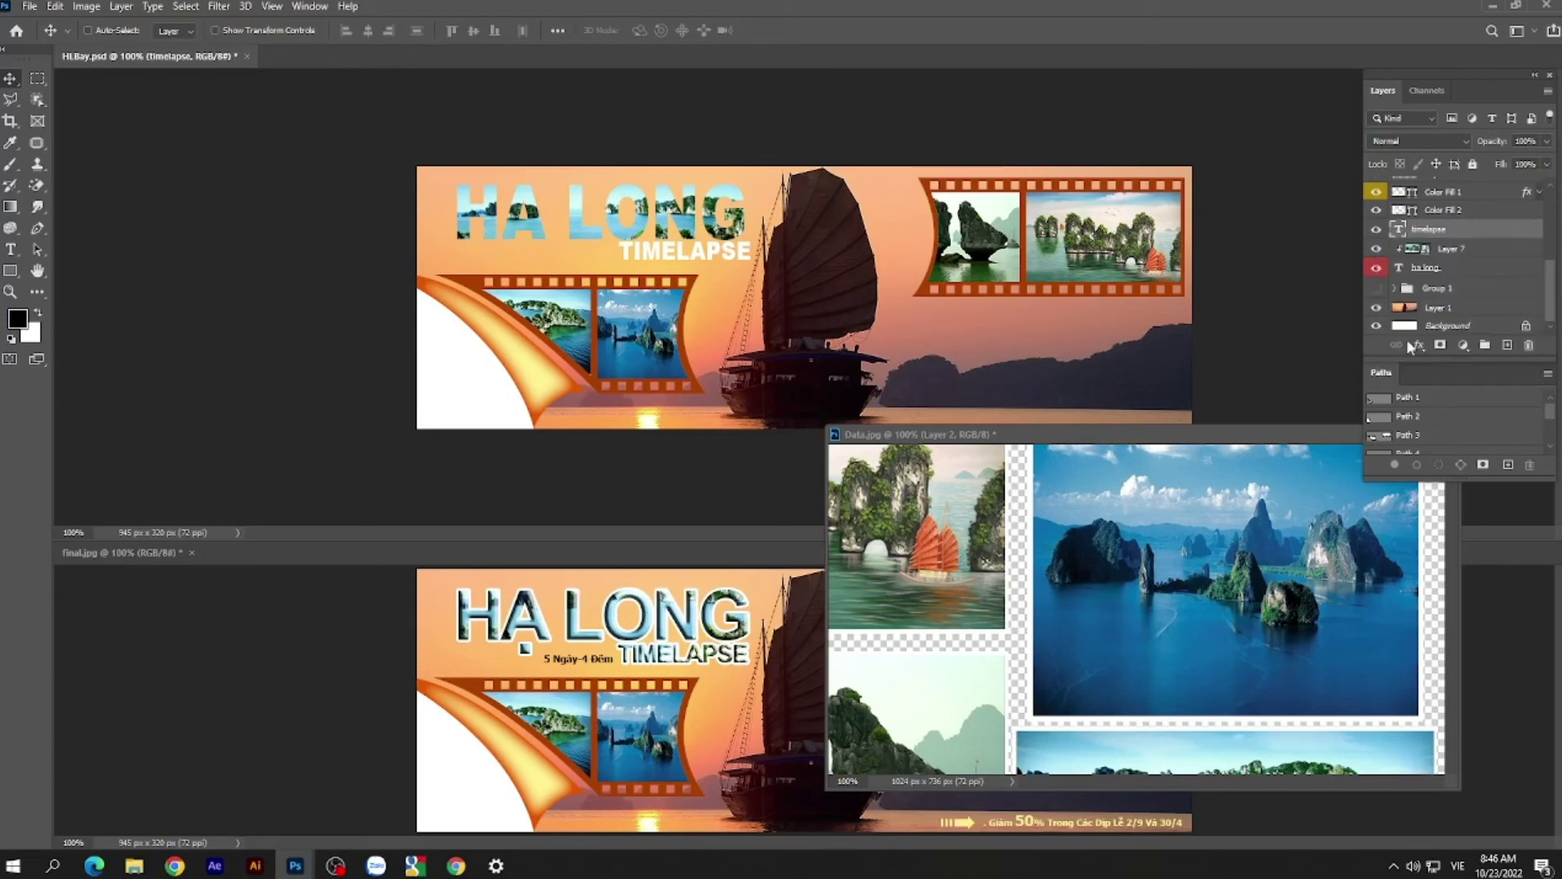
- Copy the Data.jpg seascape photo into HLBay as a smart object clipped to TIMELAPSE
left_click(1289, 509)
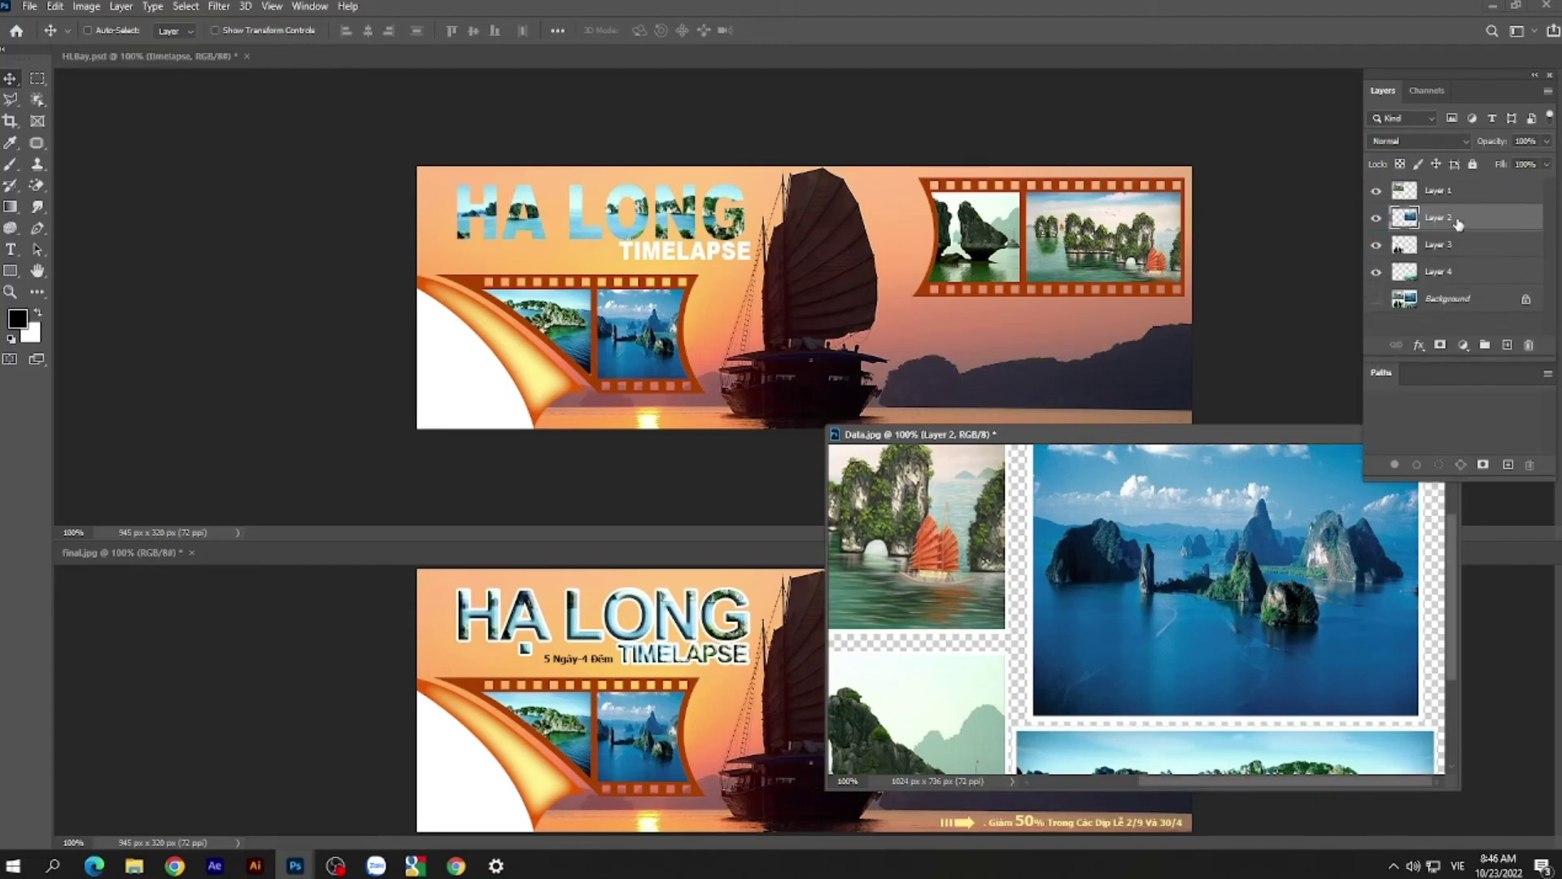
left_click_drag(1458, 224, 785, 306)
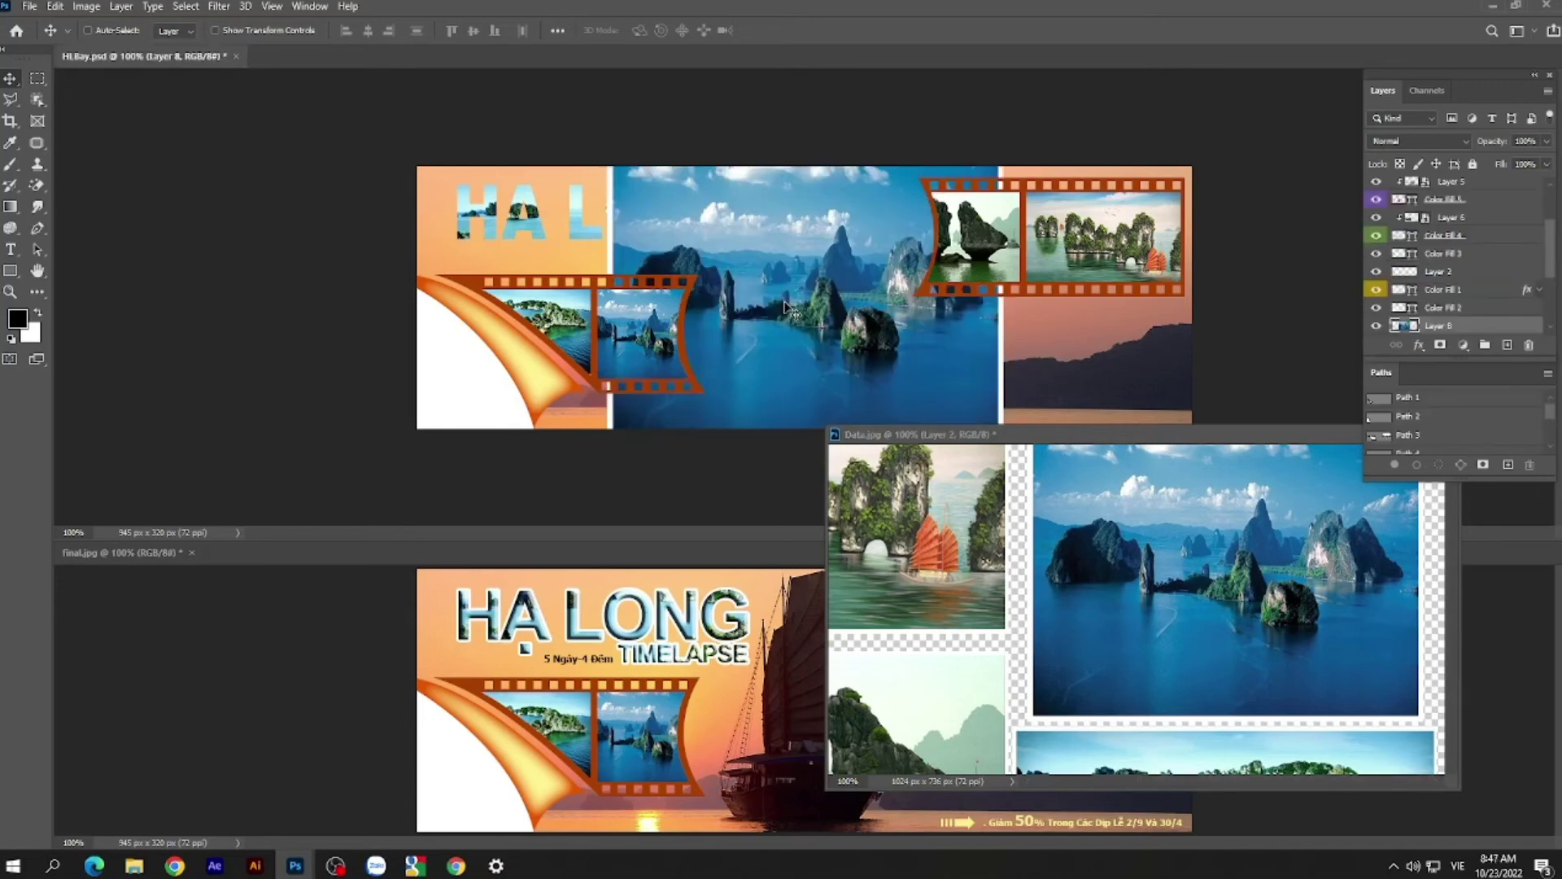
left_click_drag(860, 342, 728, 306)
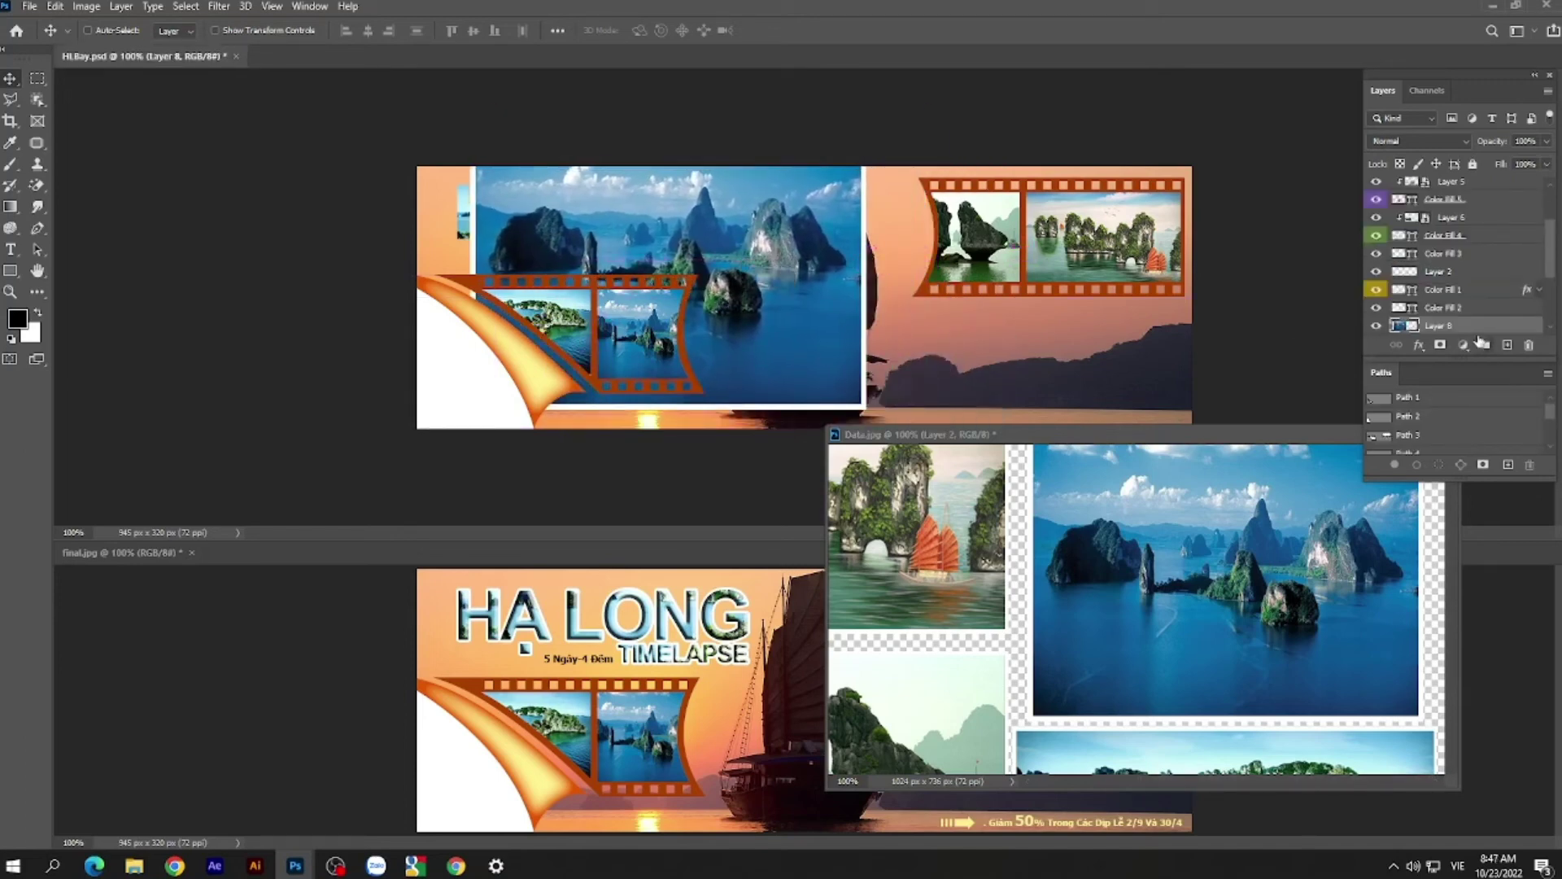
right_click(1478, 337)
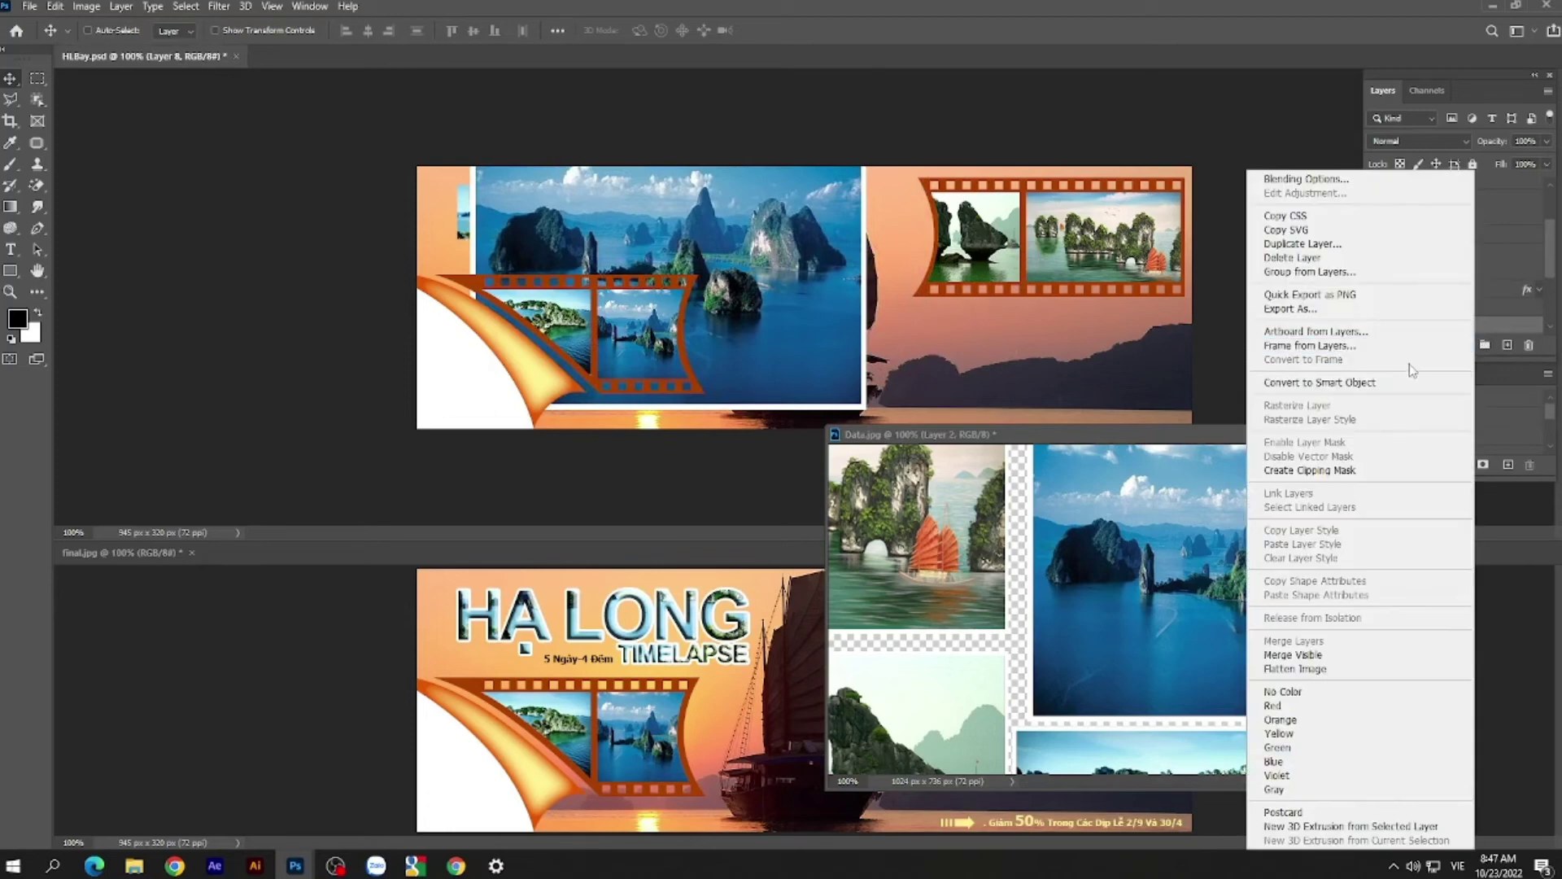
left_click(1374, 382)
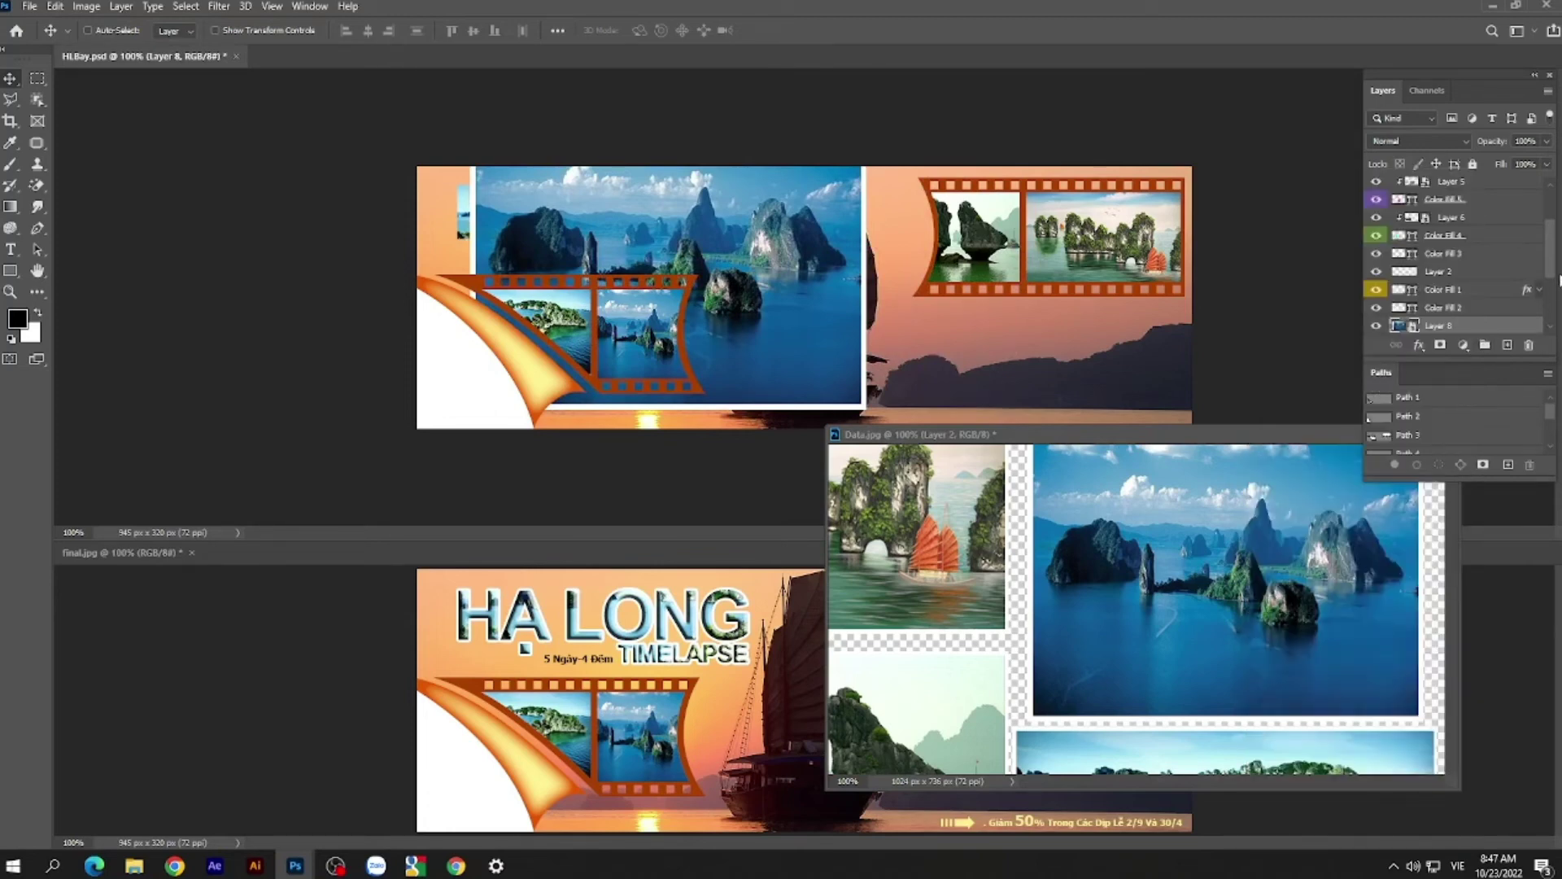
left_click_drag(1551, 270, 1558, 312)
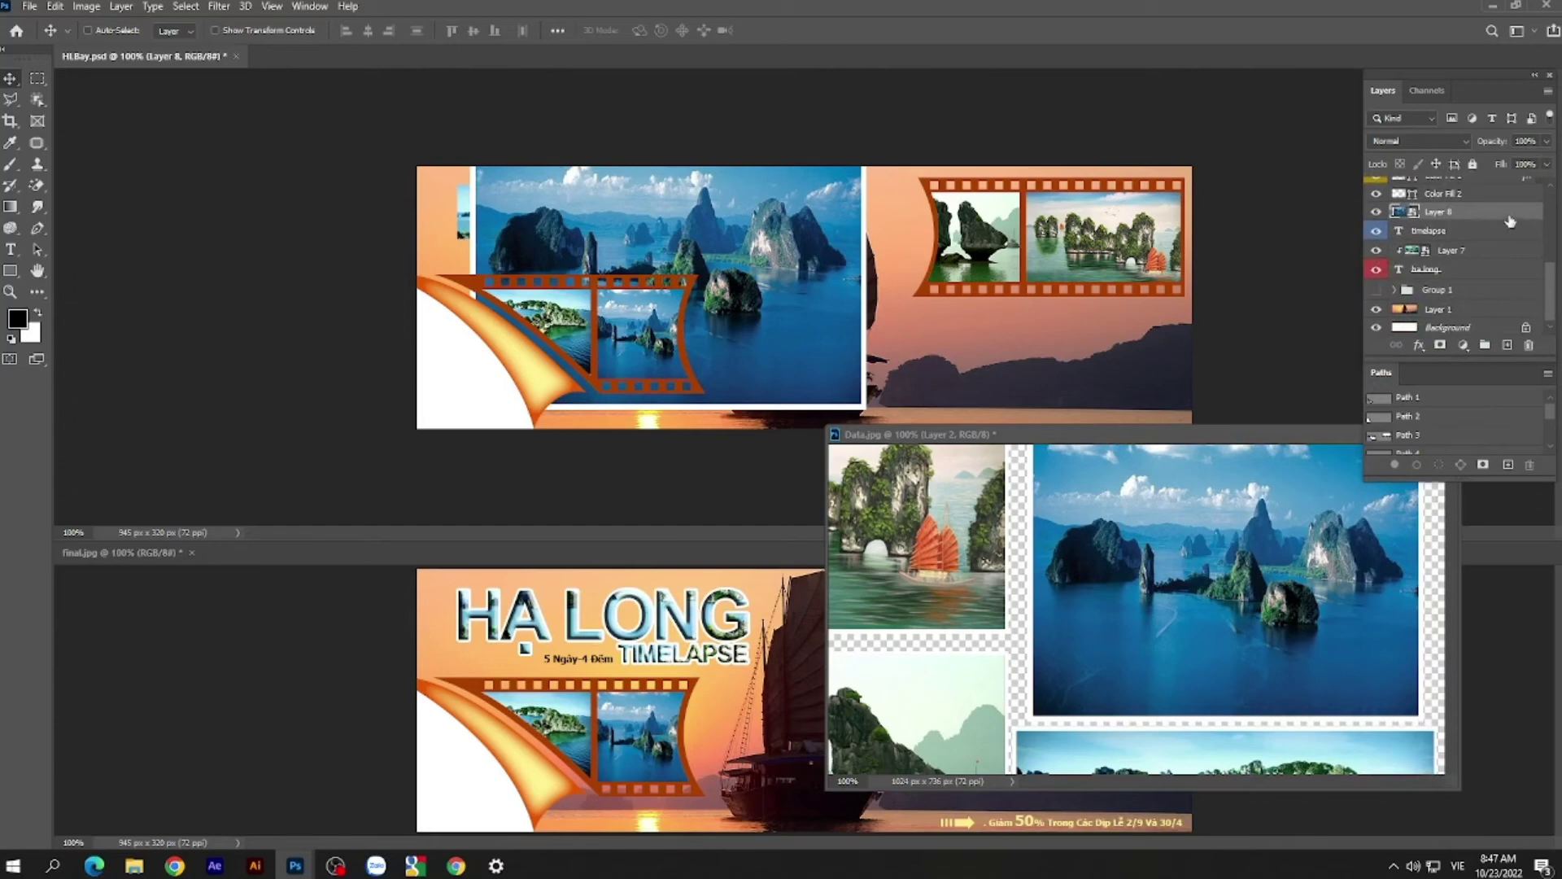
left_click_drag(1494, 218, 1484, 213)
left_click(1485, 213, "alt")
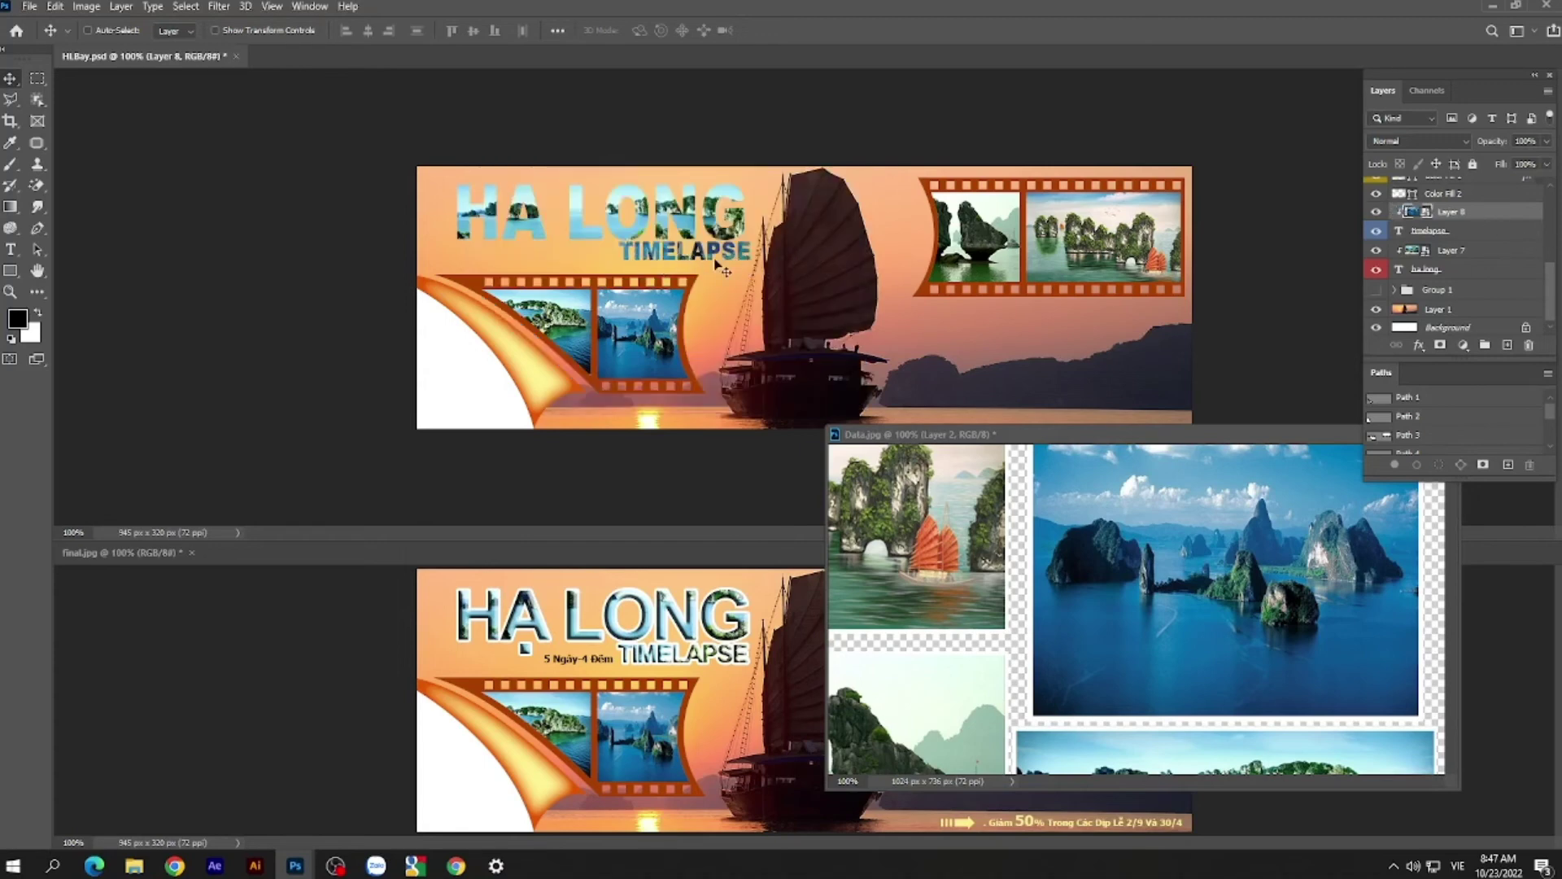
- Fine-tune the seascape photo's position inside TIMELAPSE, then close Data.jpg, answering the save prompt
mouse_move(732, 252)
left_mouse_down()
mouse_move(725, 279)
mouse_move(729, 254)
left_mouse_up()
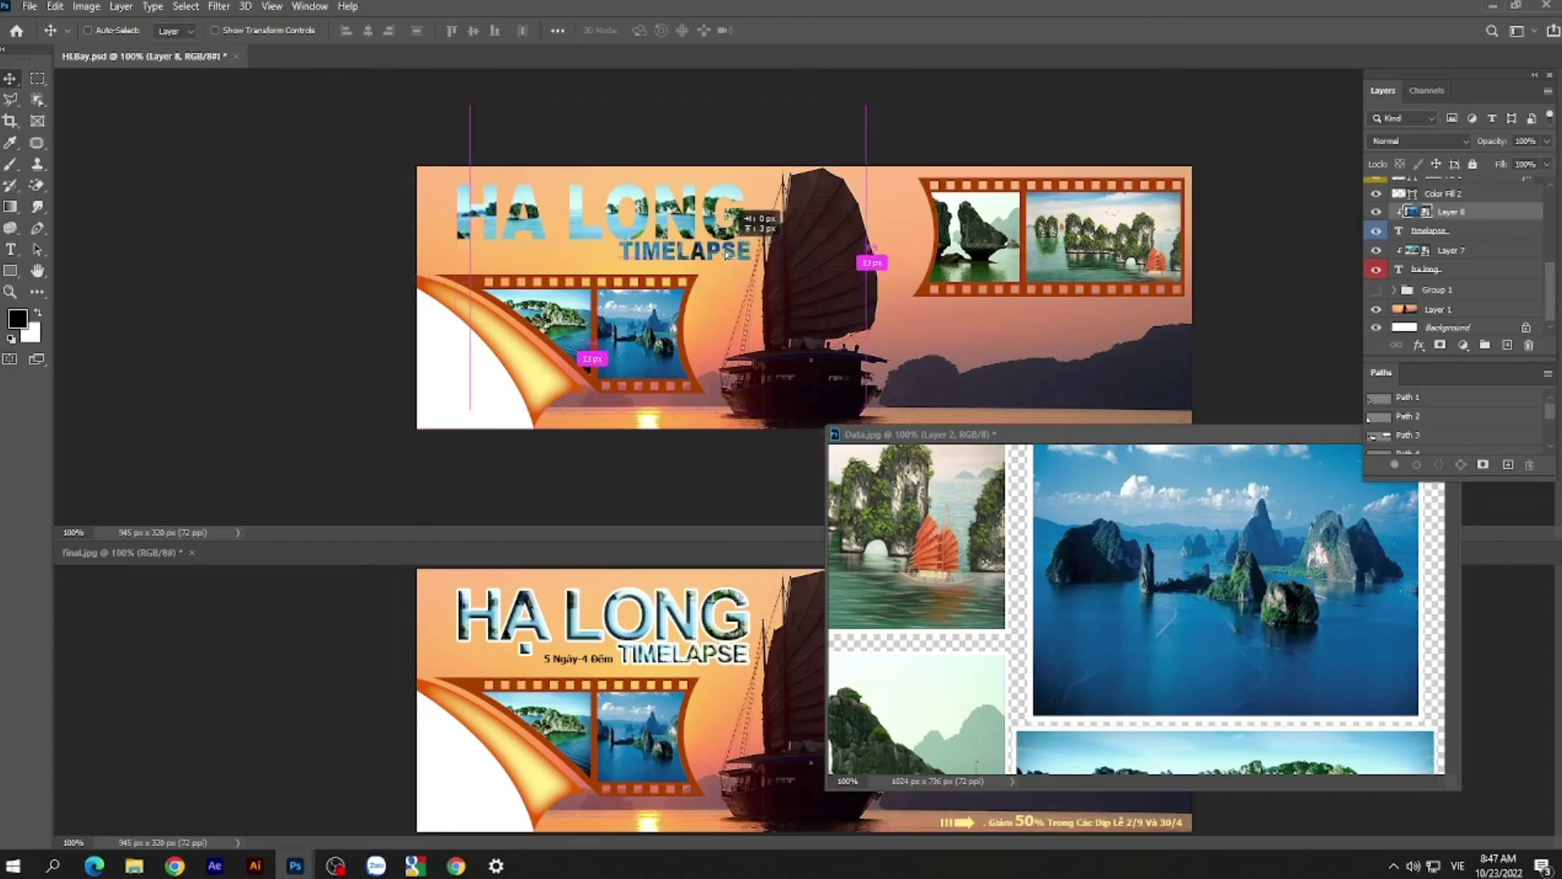
left_click_drag(729, 255, 730, 258)
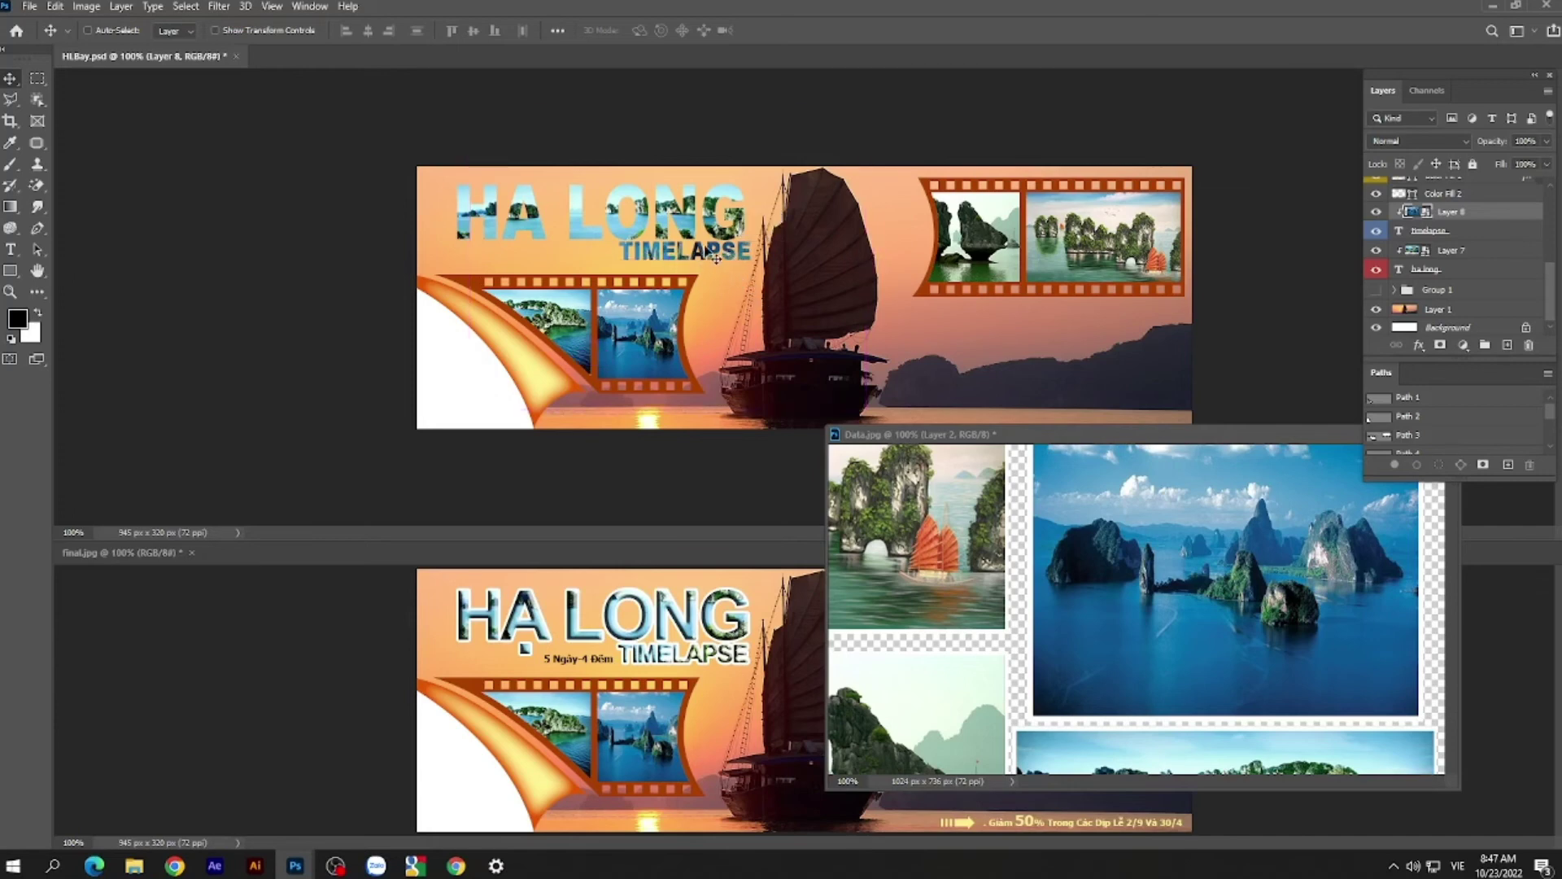
left_click(1093, 438)
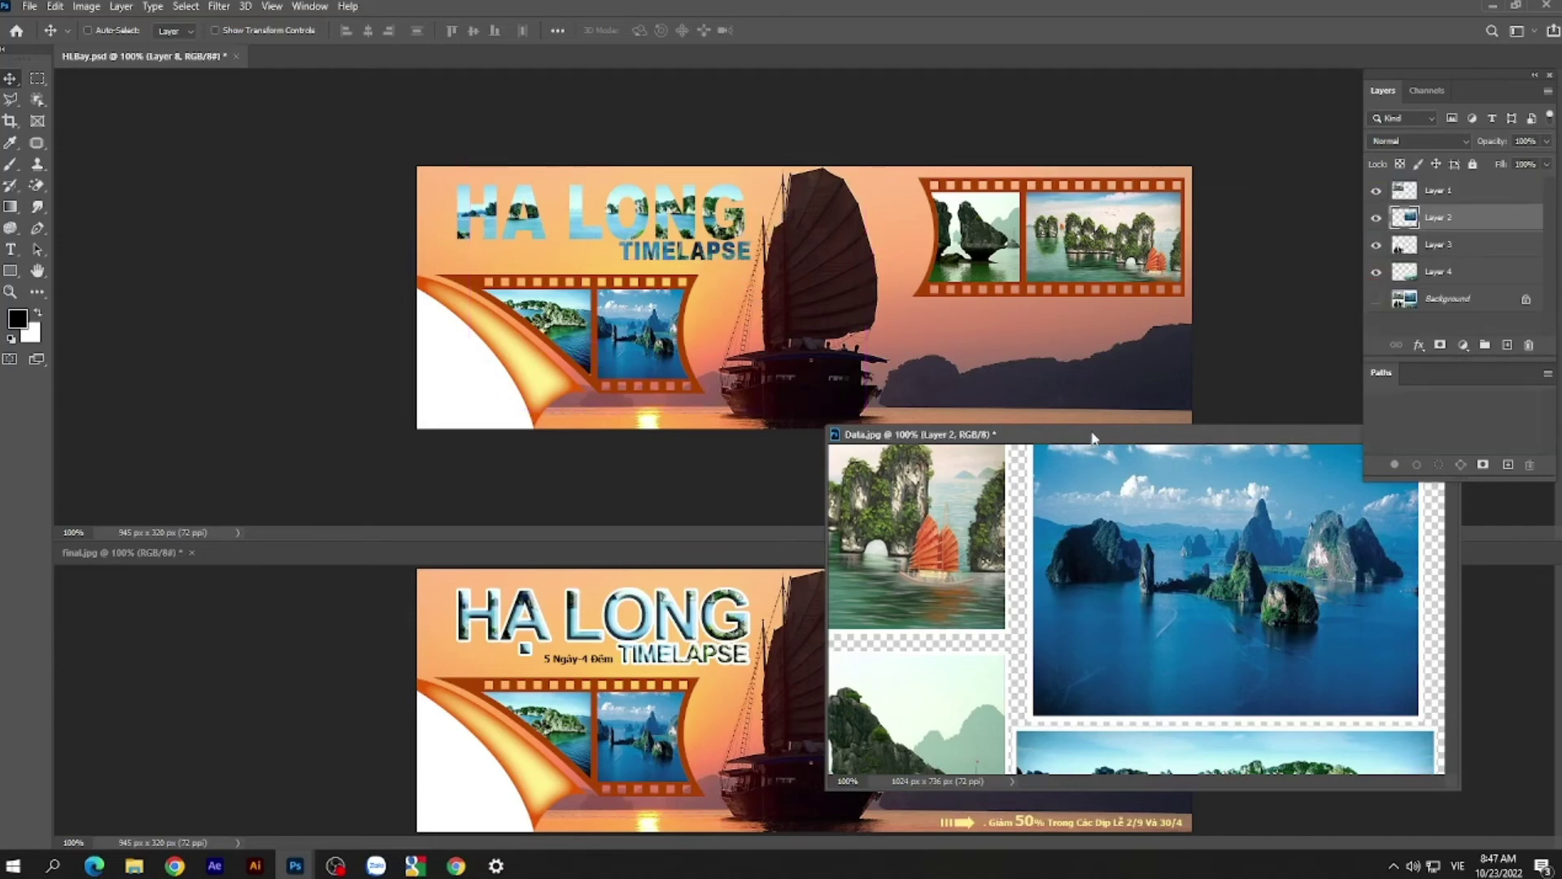
left_click_drag(1093, 438, 782, 364)
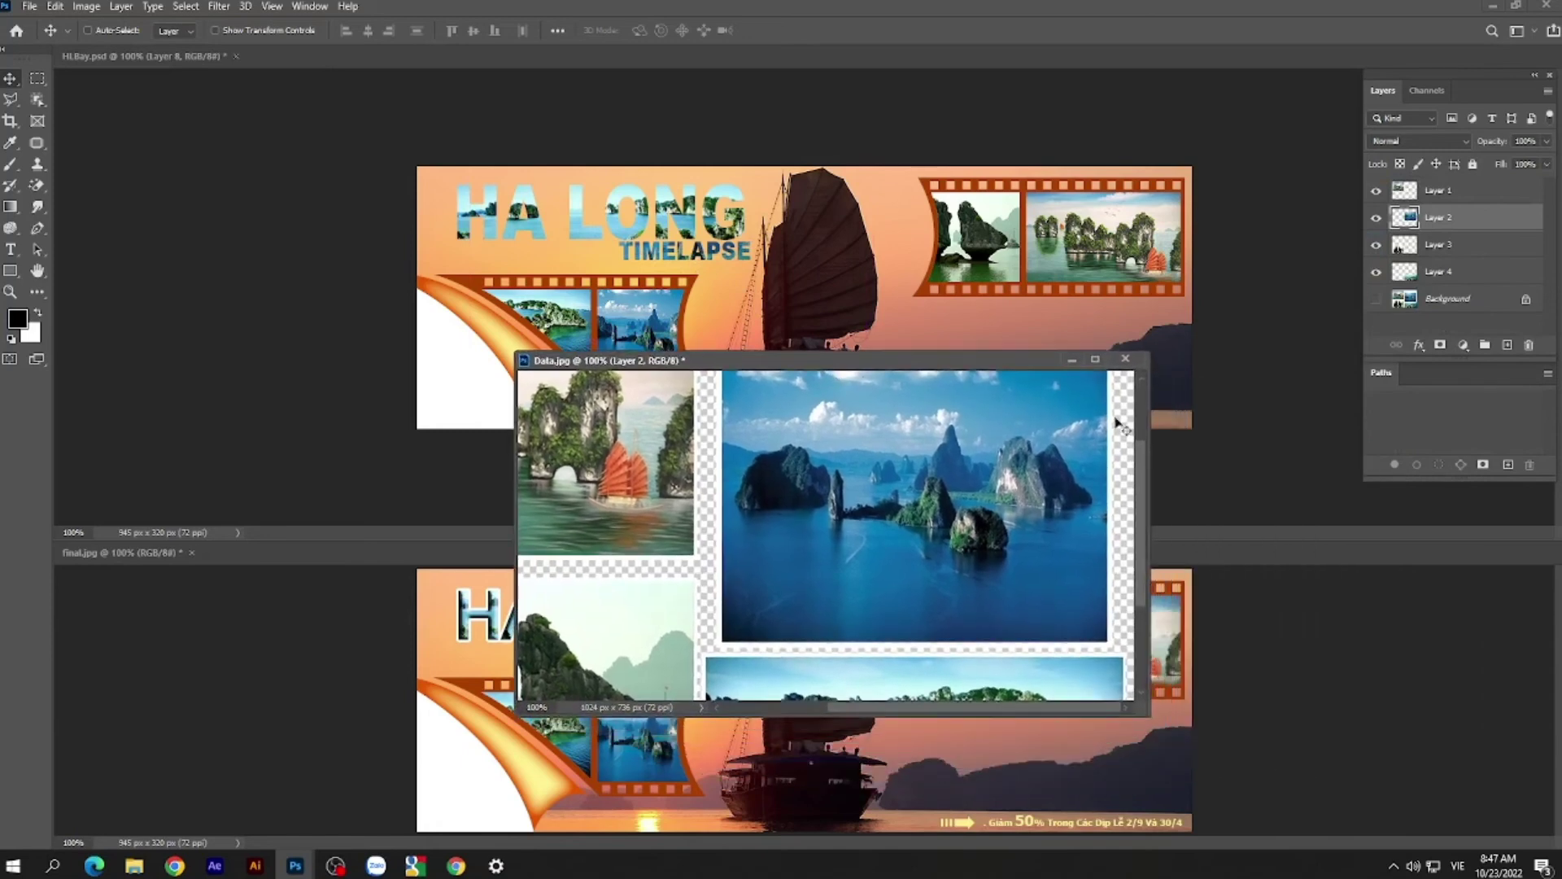
mouse_move(1004, 359)
left_mouse_down()
mouse_move(1069, 490)
mouse_move(1060, 433)
left_mouse_up()
left_click(1182, 433)
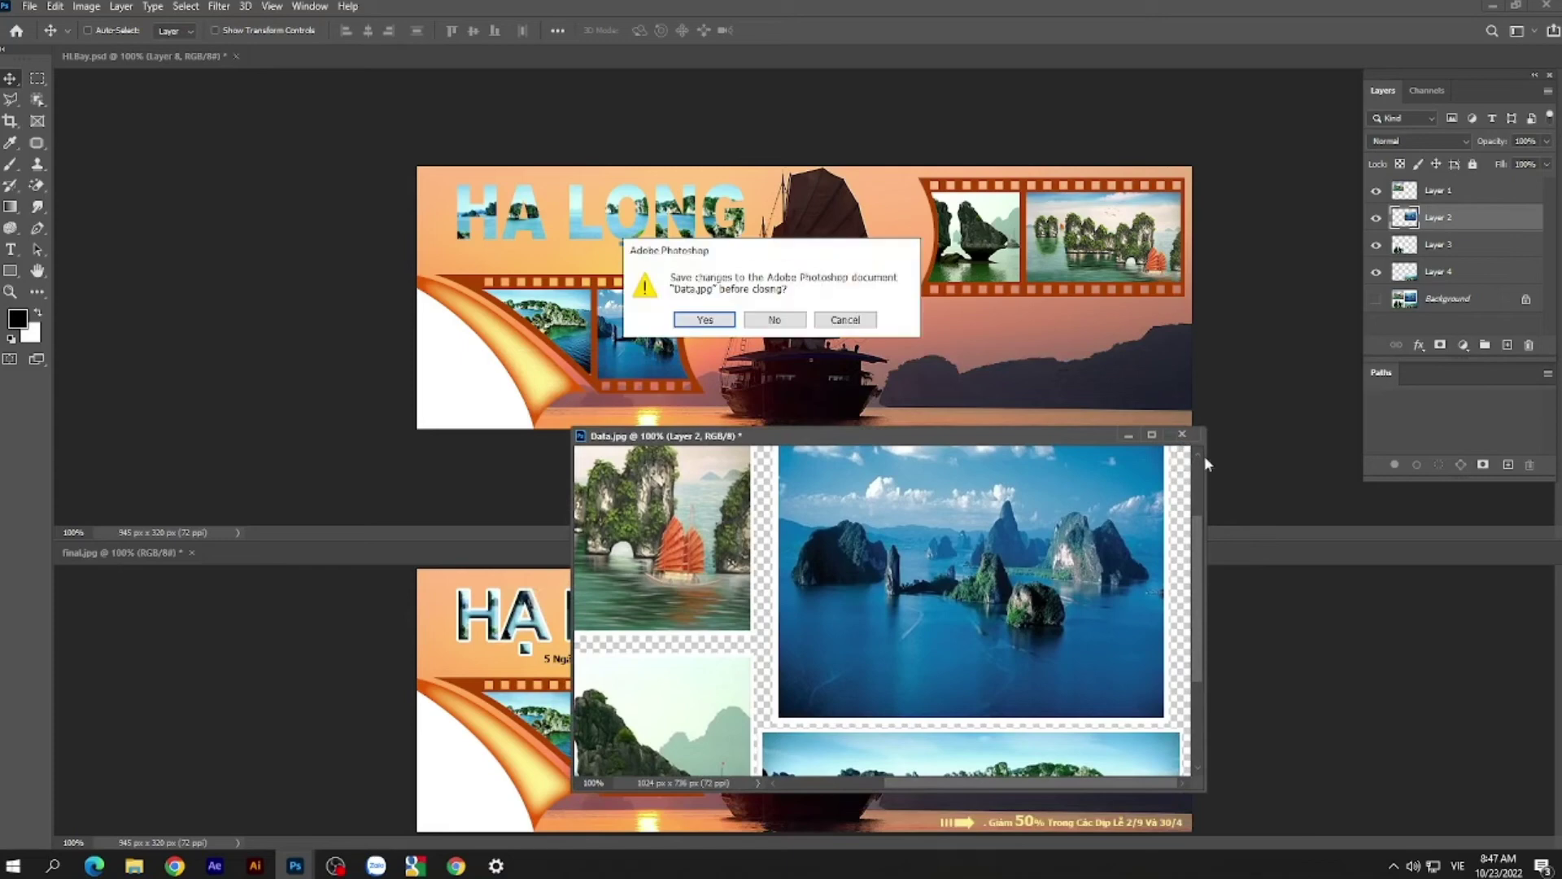
left_click(777, 321)
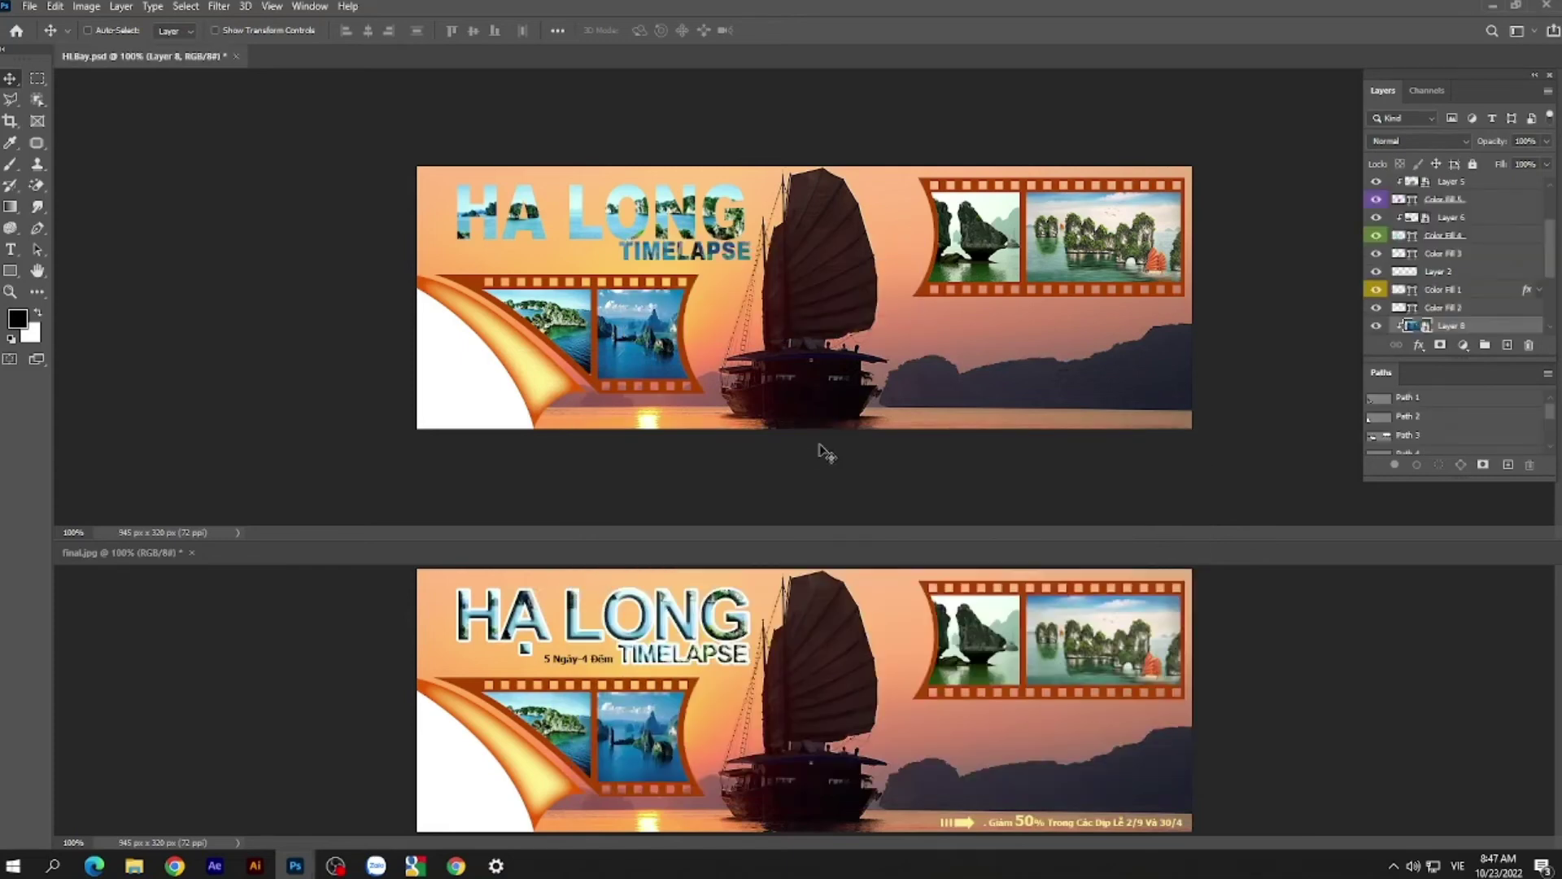
- Add a Bevel & Emboss effect with Inner Bevel style to the ha long layer
left_click(589, 236, "ctrl")
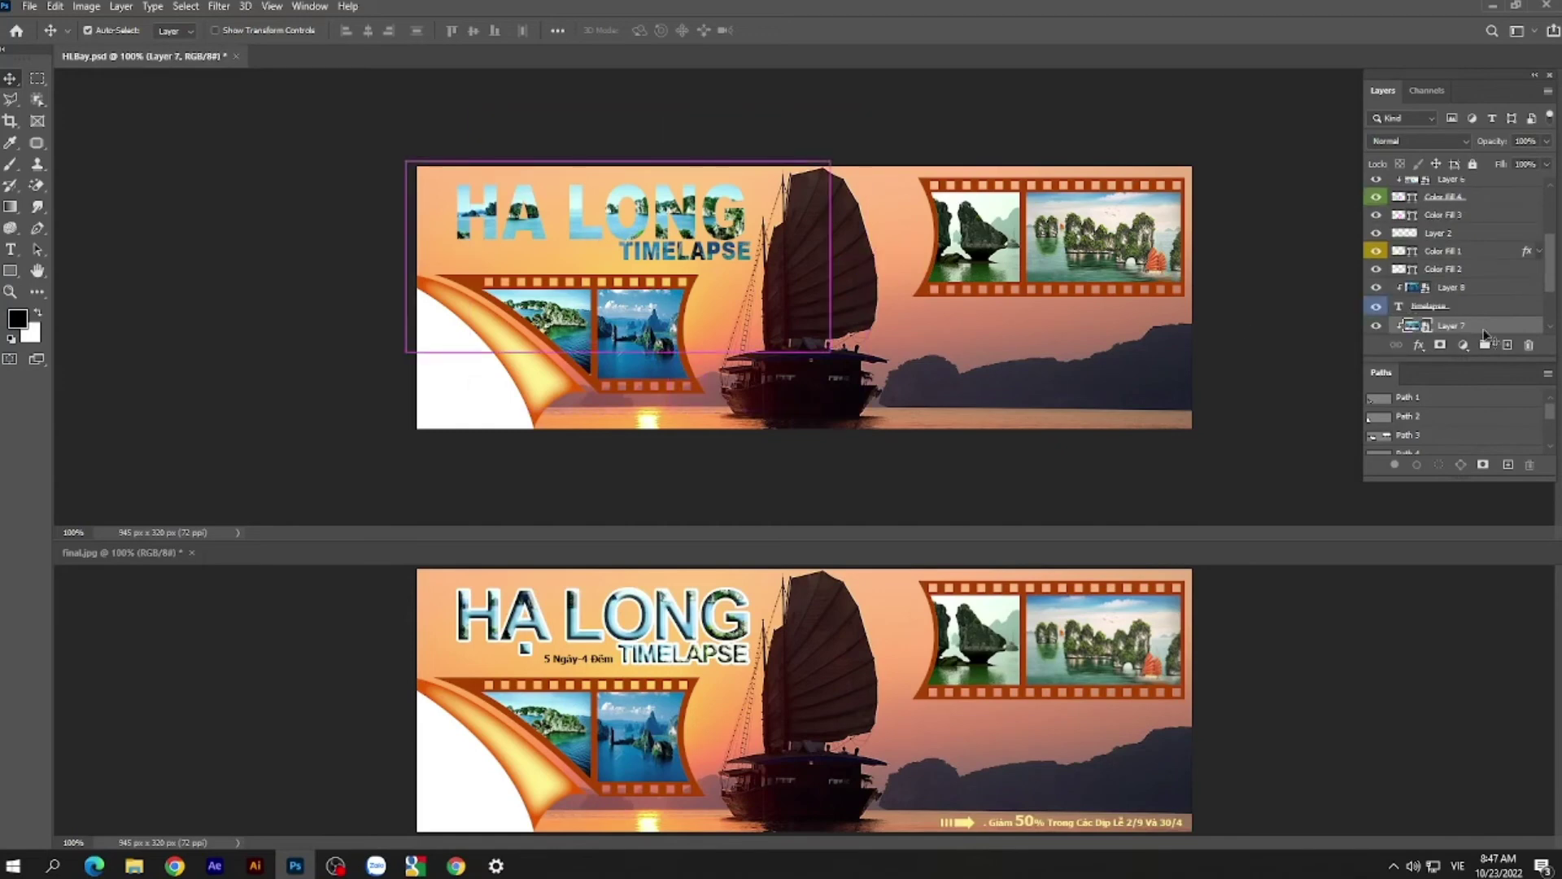
left_click_drag(1550, 275, 1550, 301)
left_click(1459, 279)
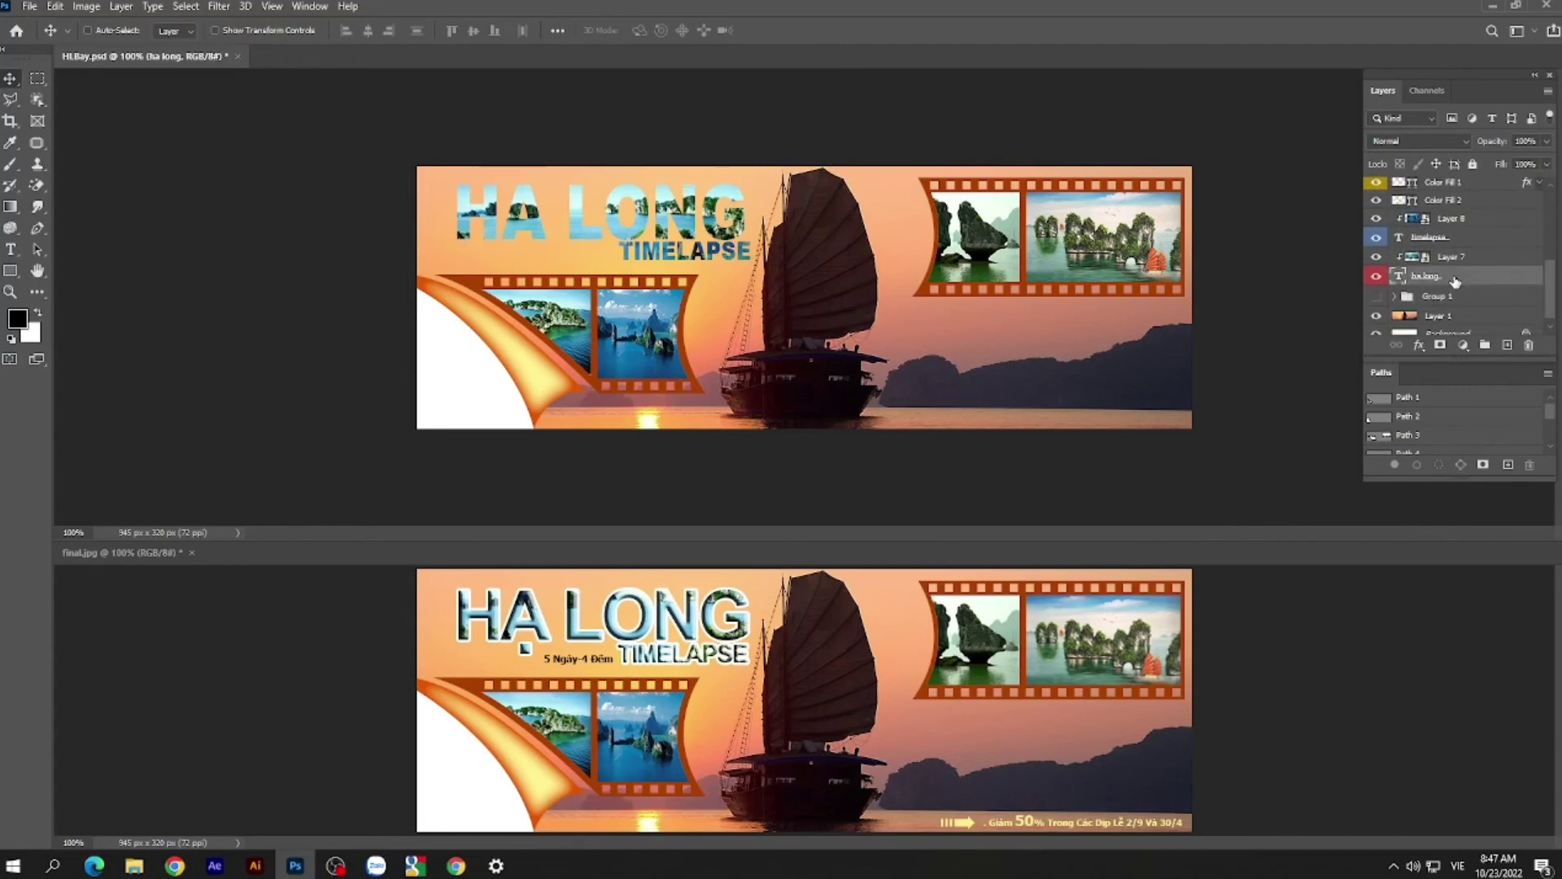
left_click(1421, 347)
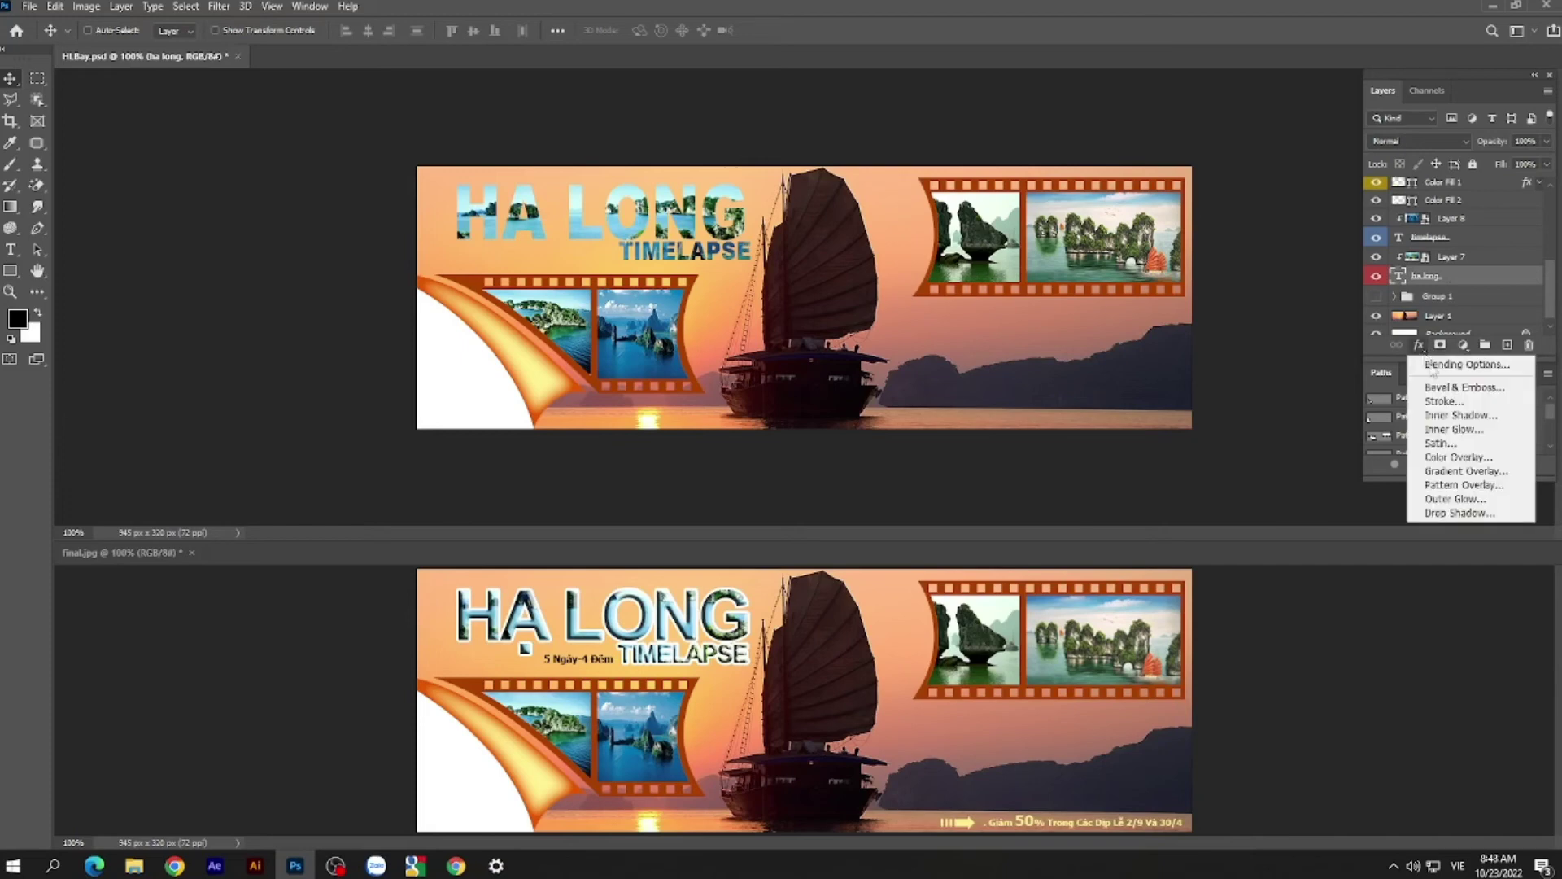
left_click(1440, 391)
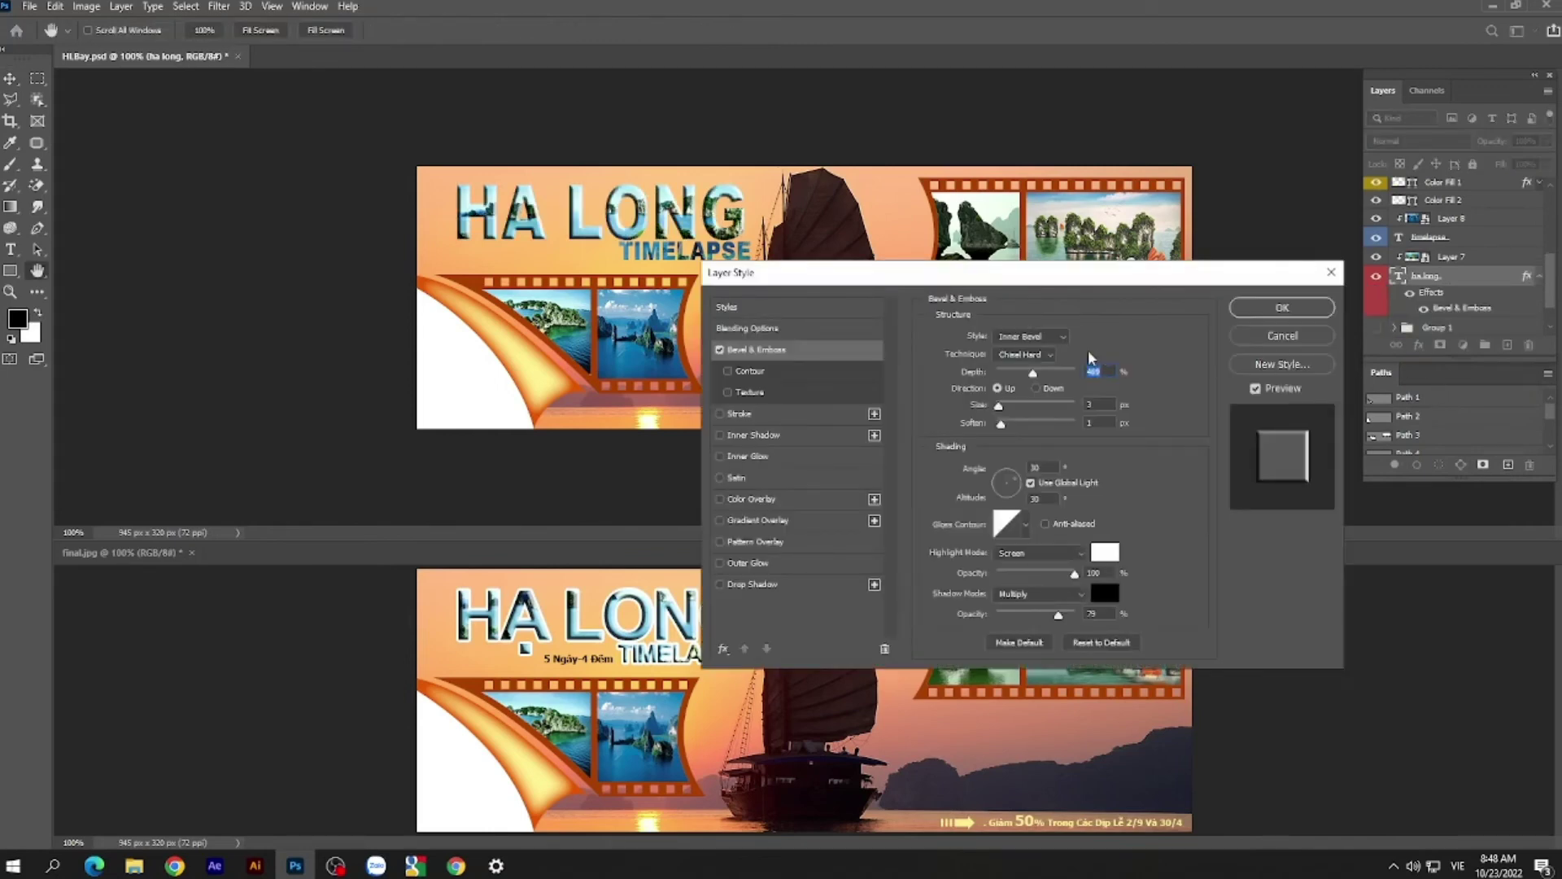
left_click(1062, 337)
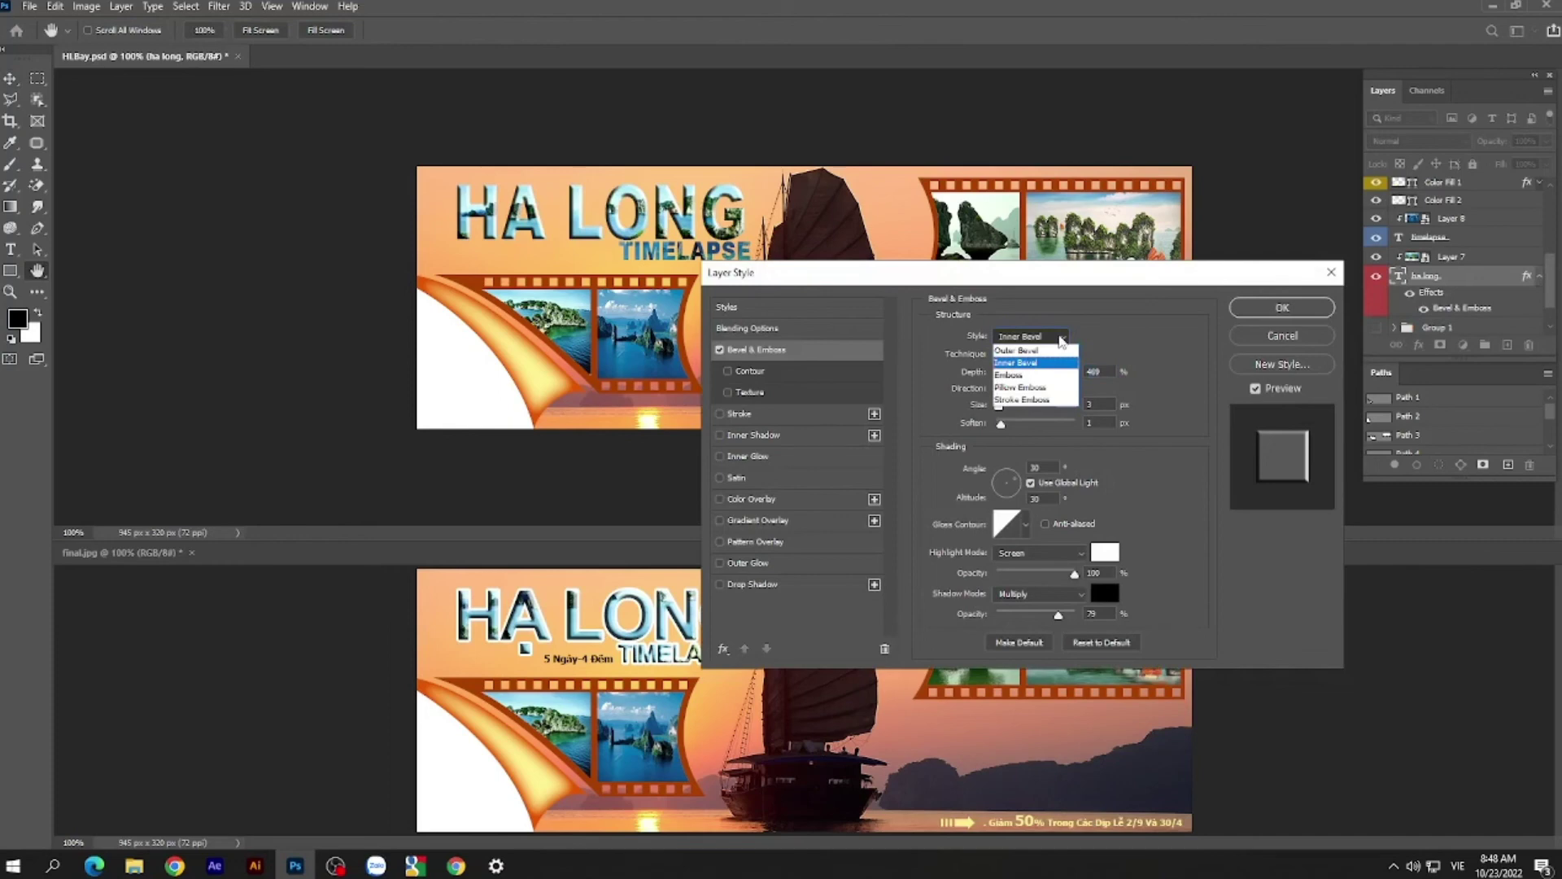
left_click(1027, 362)
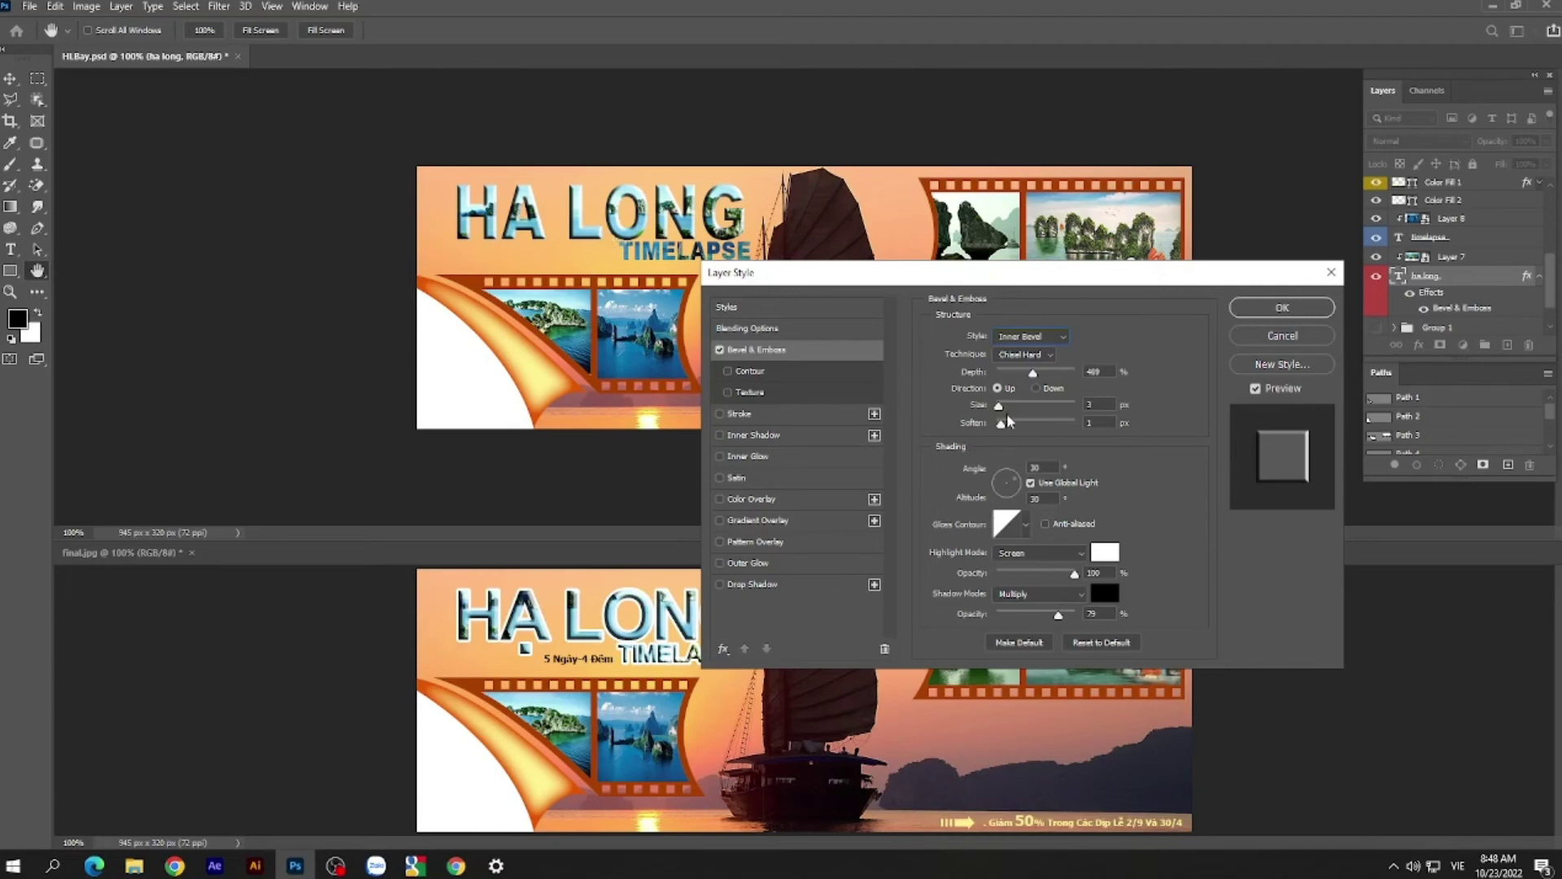
left_click_drag(1032, 373, 1030, 379)
left_click(1029, 377)
- Try the Smooth, Chisel Hard and Chisel Soft bevel techniques while raising the depth
left_click(1048, 358)
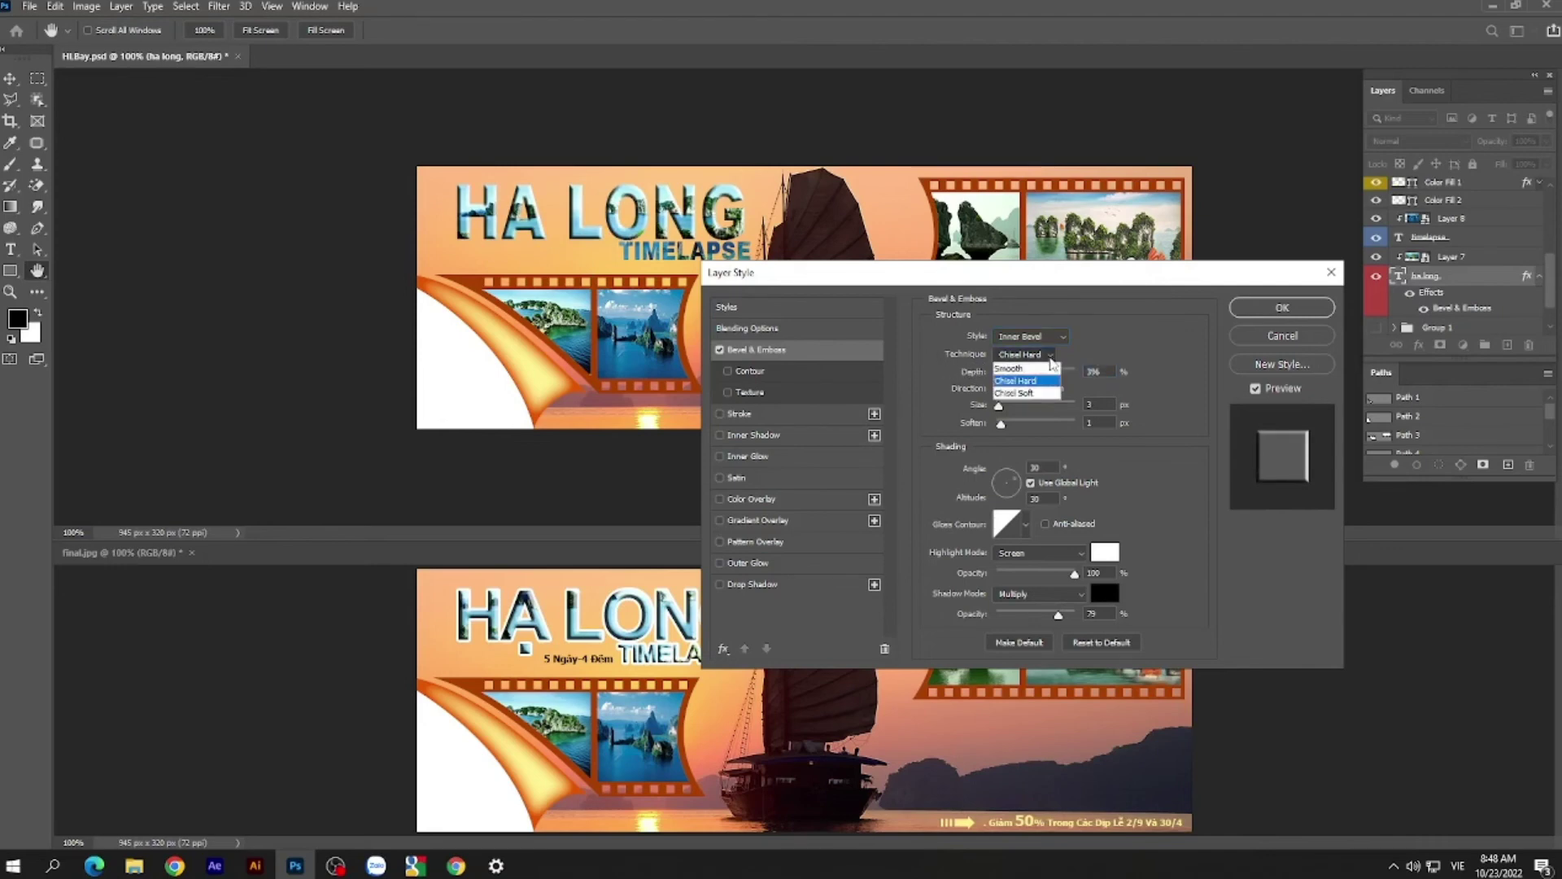
left_click(1013, 368)
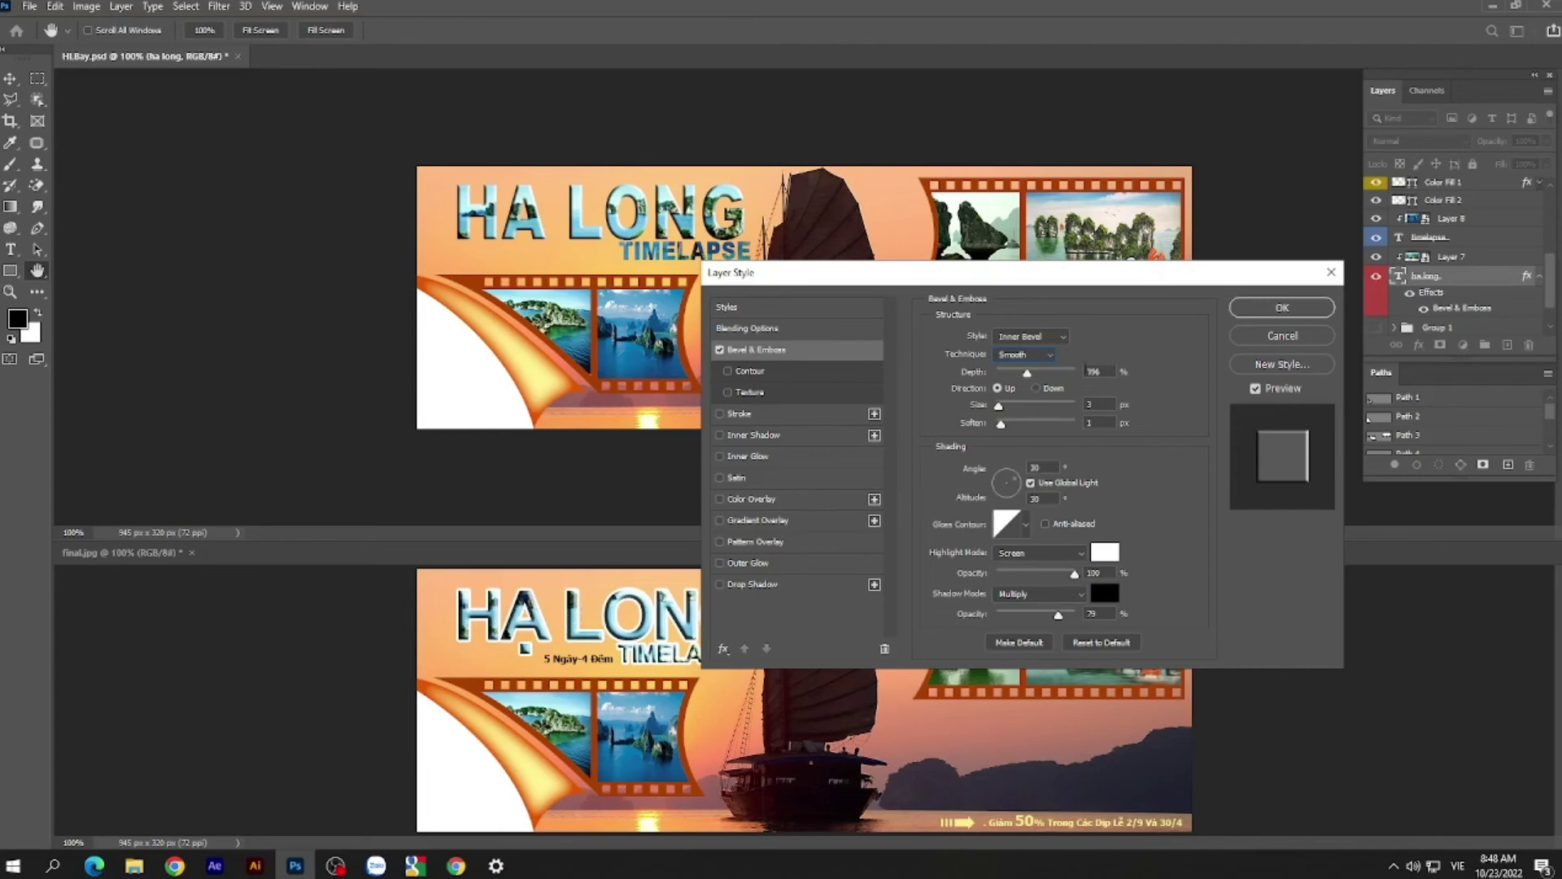
left_click_drag(1027, 373, 1032, 375)
left_click_drag(1027, 375, 1050, 374)
left_click(1027, 355)
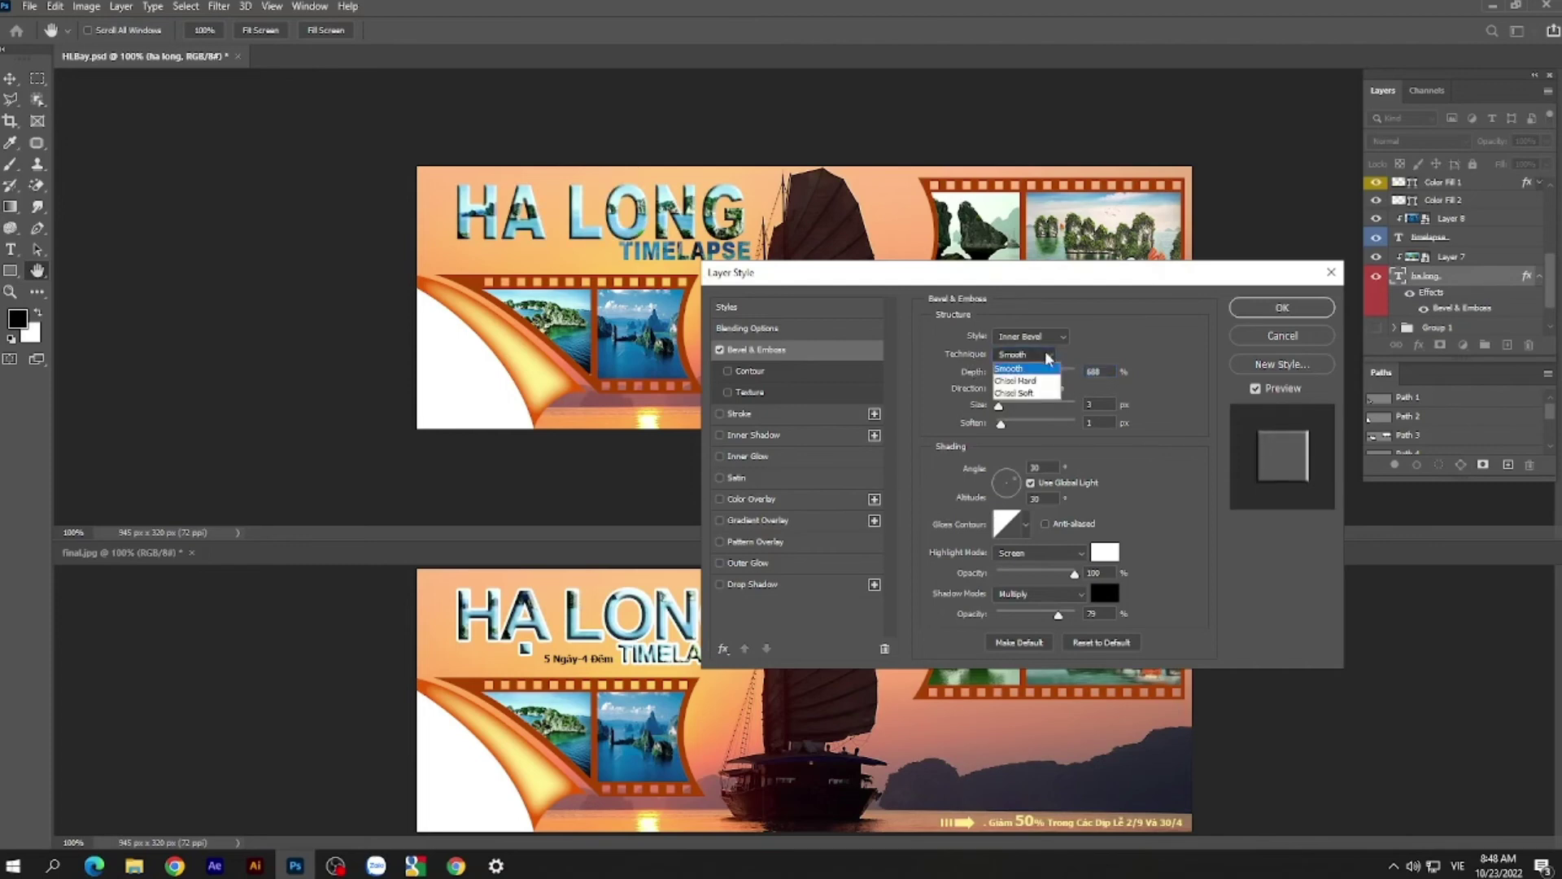
left_click(1032, 381)
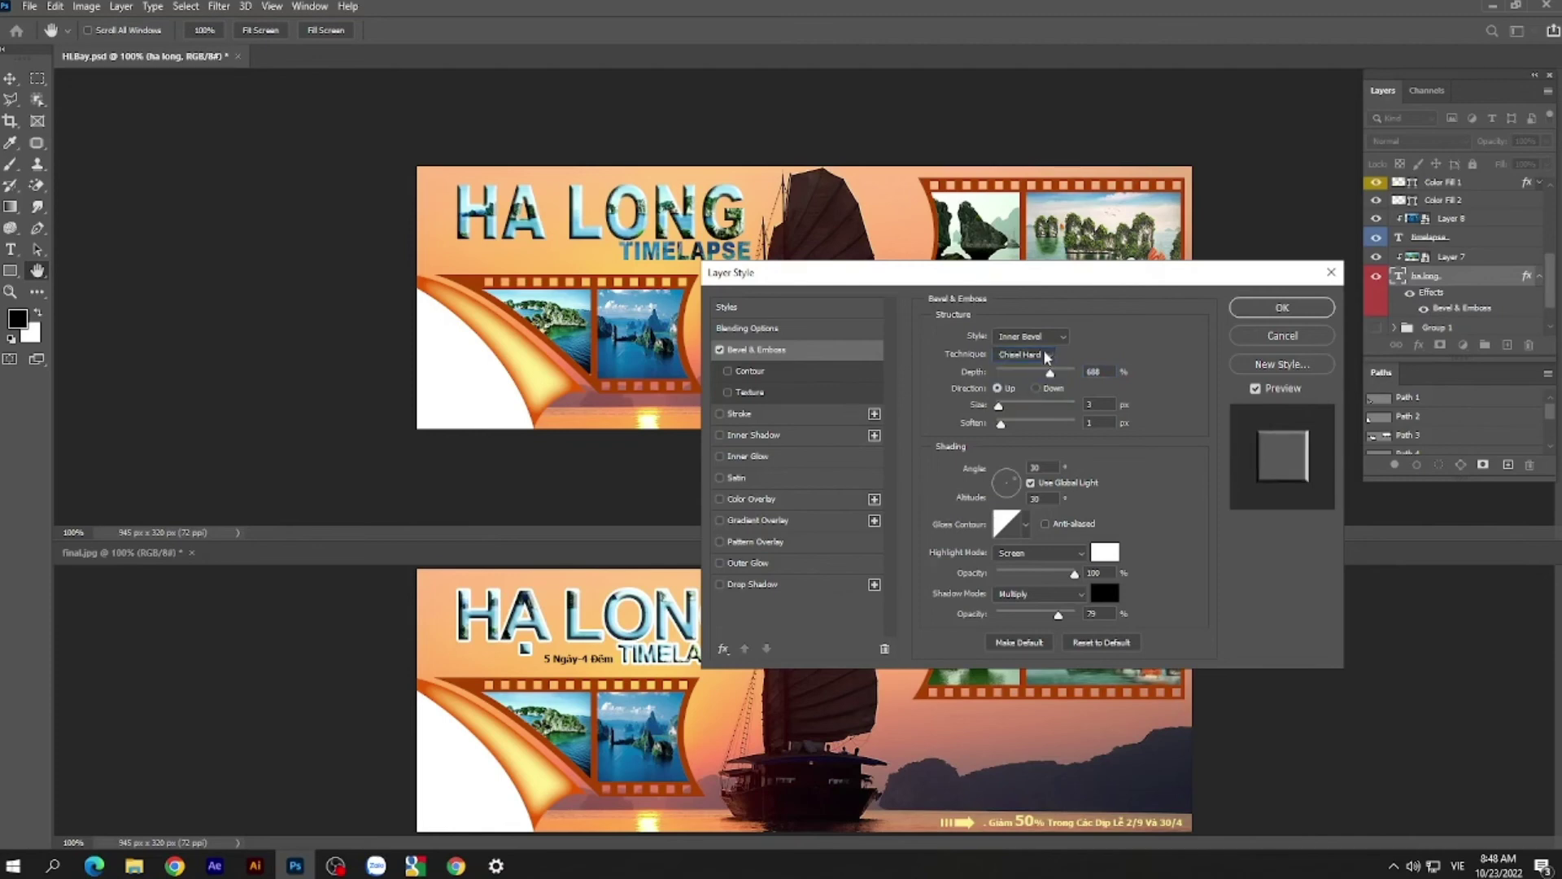
left_click(1054, 357)
left_click(1026, 396)
- Settle on the Chisel Hard technique with 553% depth, a small size and 0 px soften
left_click_drag(1049, 372, 1016, 379)
left_click(1050, 358)
left_click(1016, 380)
left_click_drag(1017, 373, 1036, 383)
left_click_drag(1035, 380, 1006, 417)
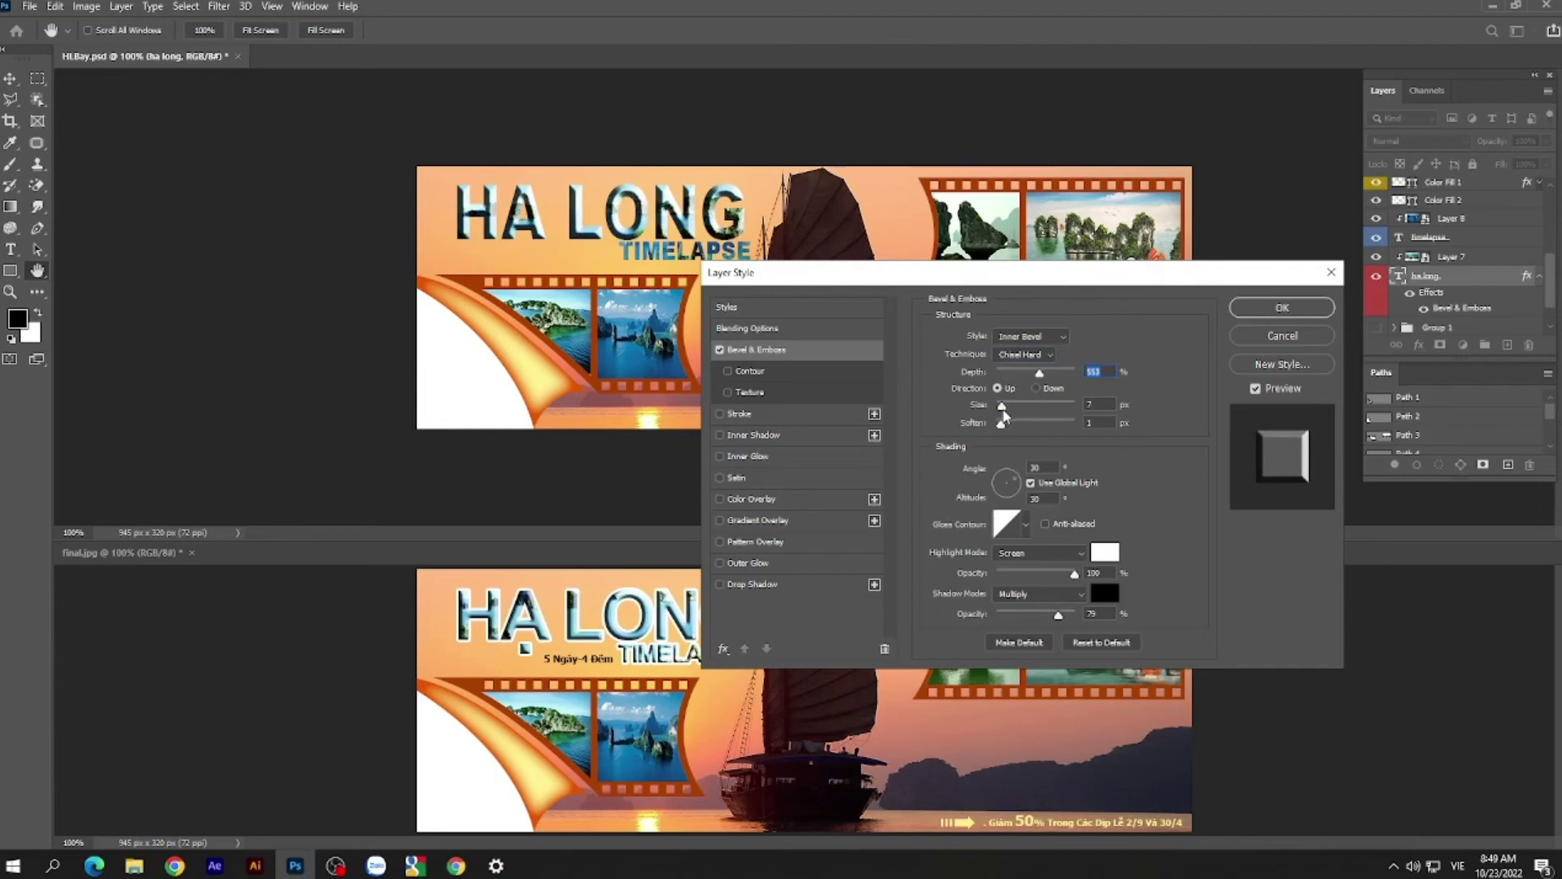
left_click_drag(1005, 417, 1001, 419)
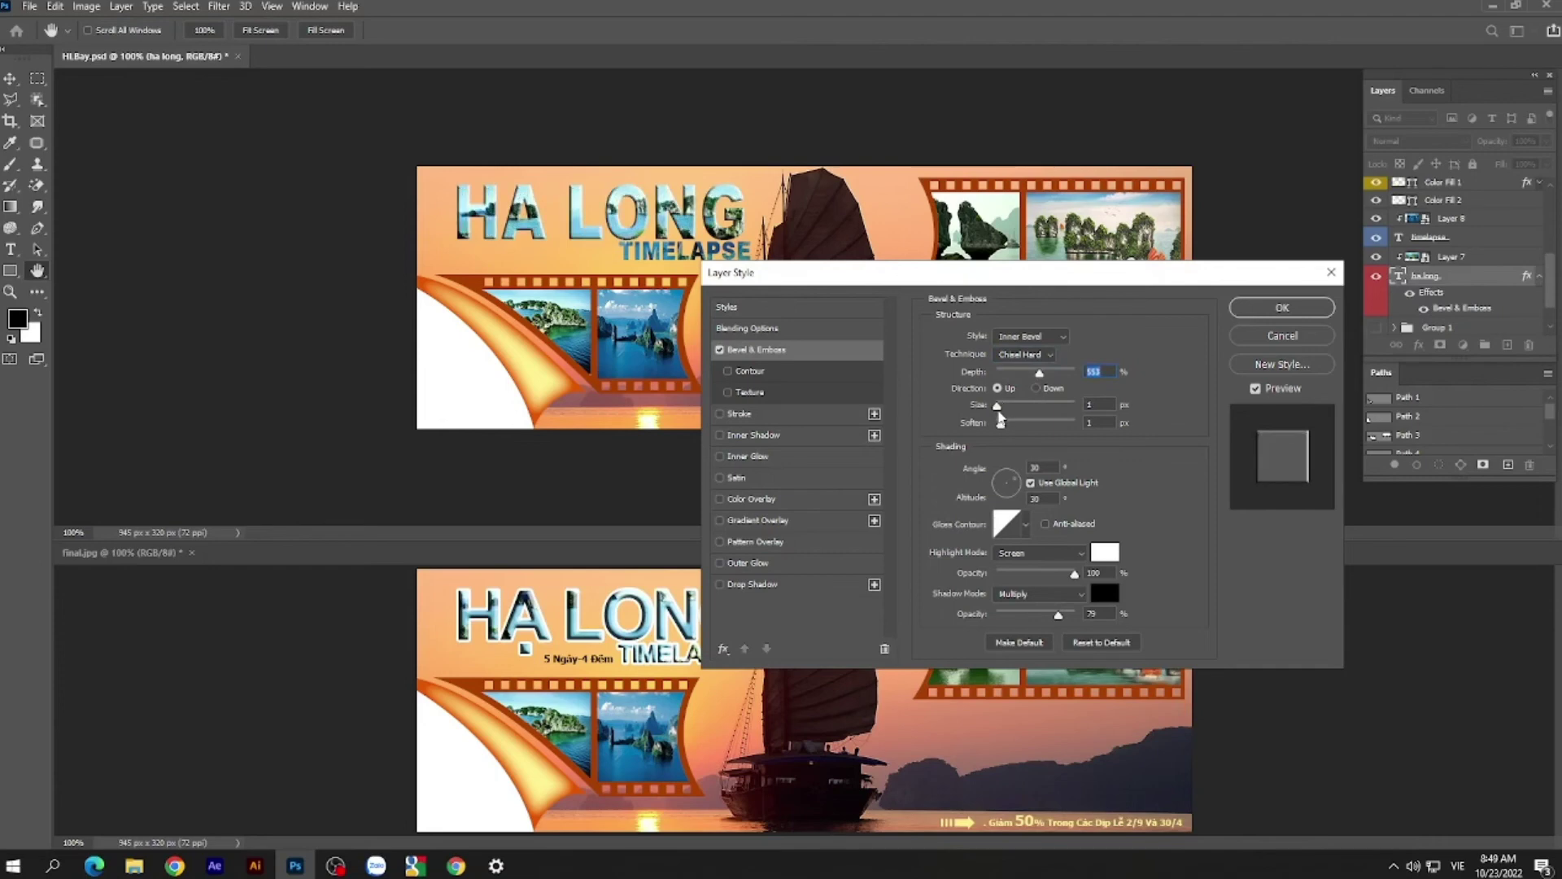
left_click_drag(999, 416, 1000, 417)
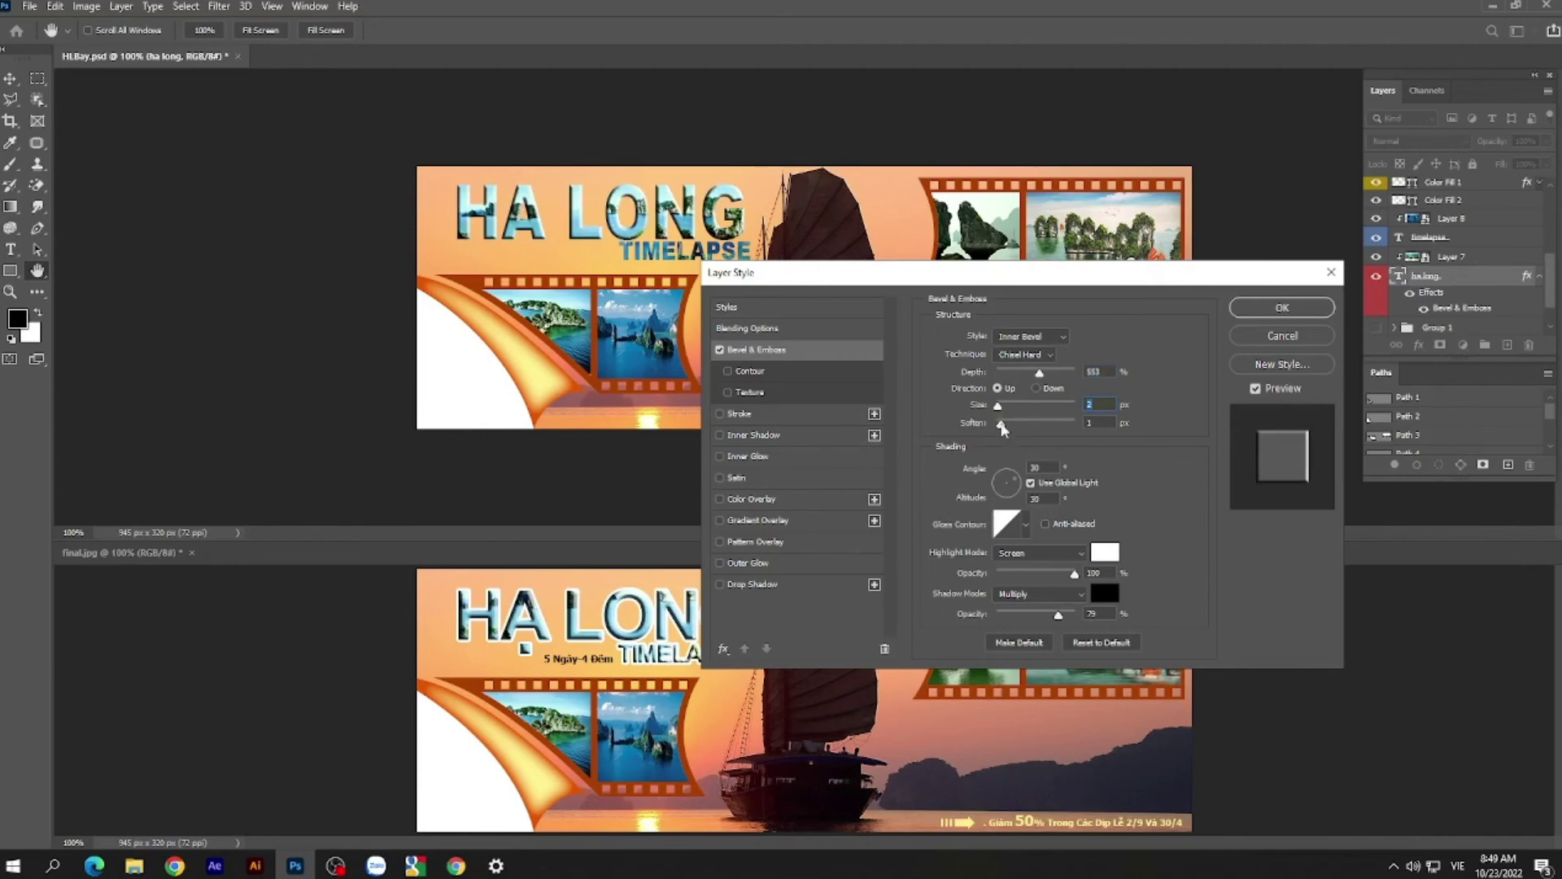
left_click_drag(1002, 424, 996, 424)
- Add a 3 px white Outside stroke to the HA LONG text and confirm
left_click(774, 415)
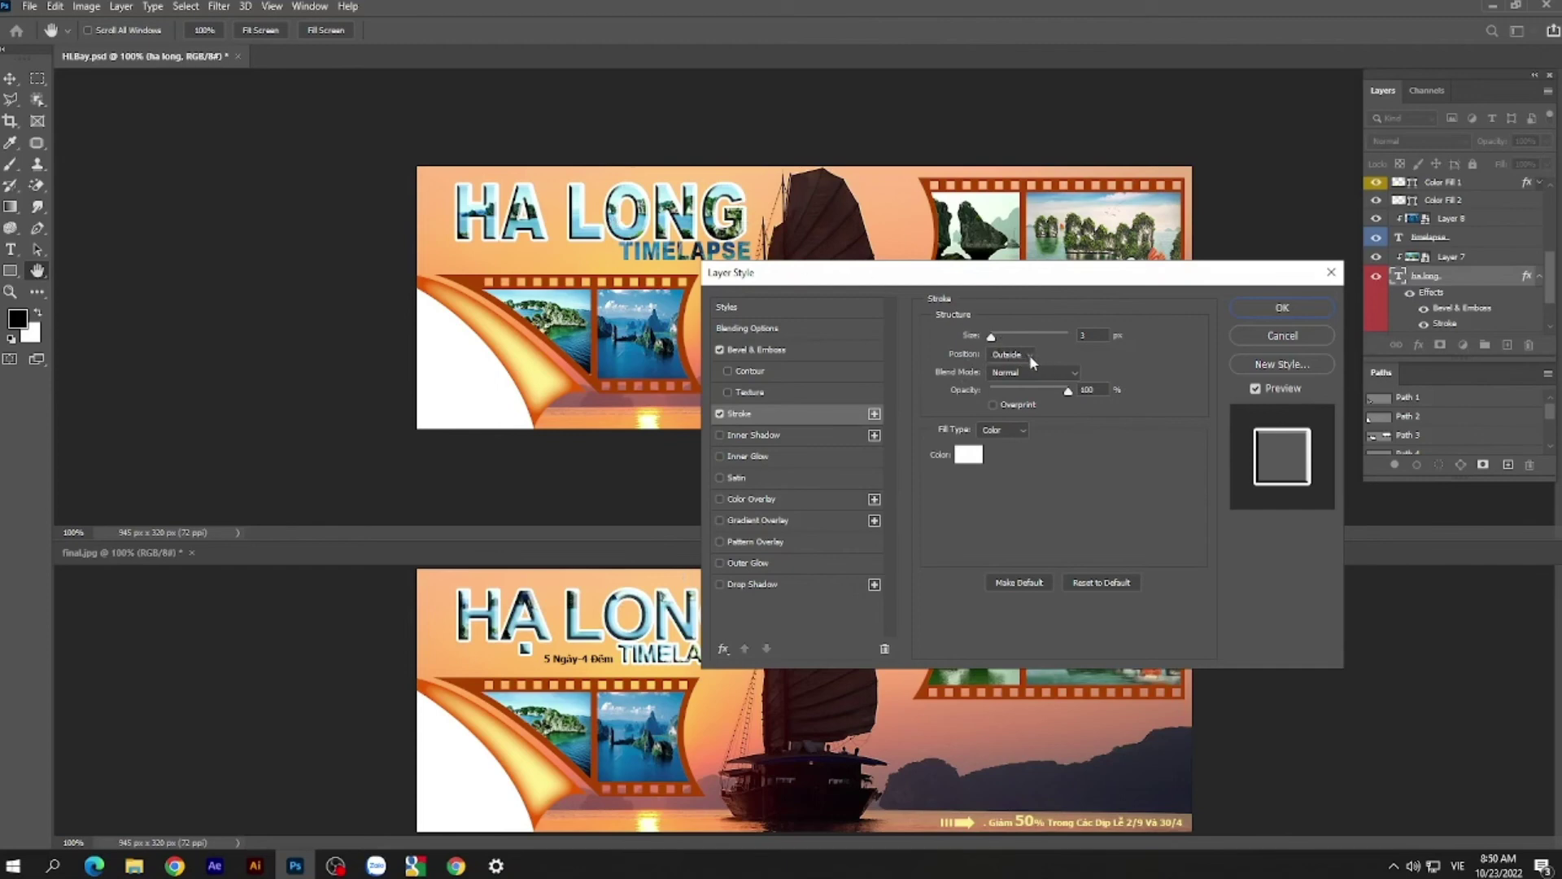
left_click(1289, 307)
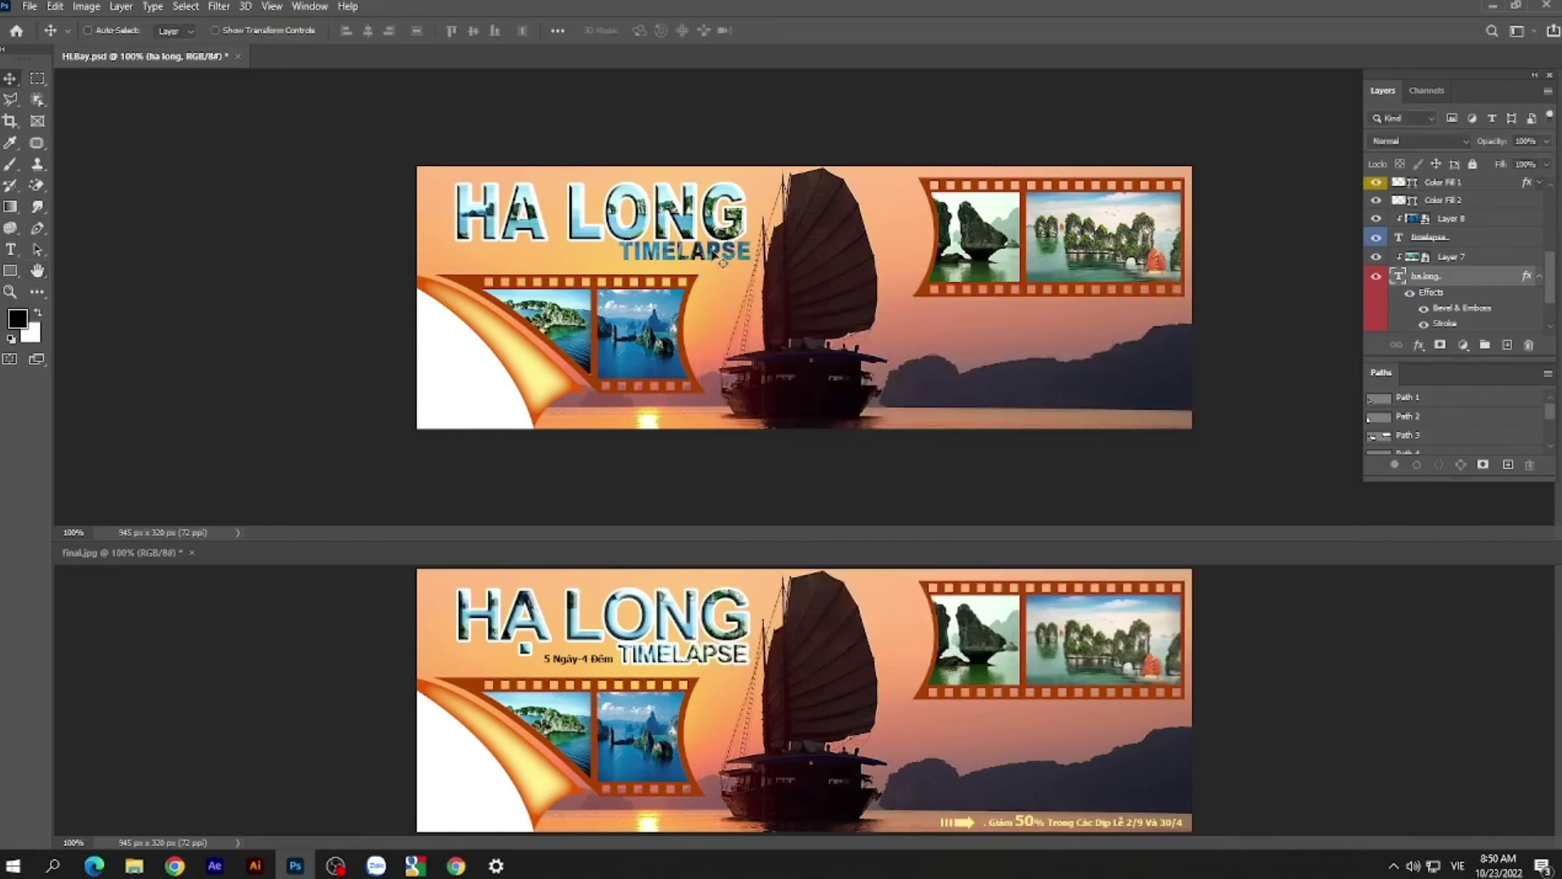
- Copy the ha long layer style and paste it onto the timelapse text layer
left_click(1537, 279)
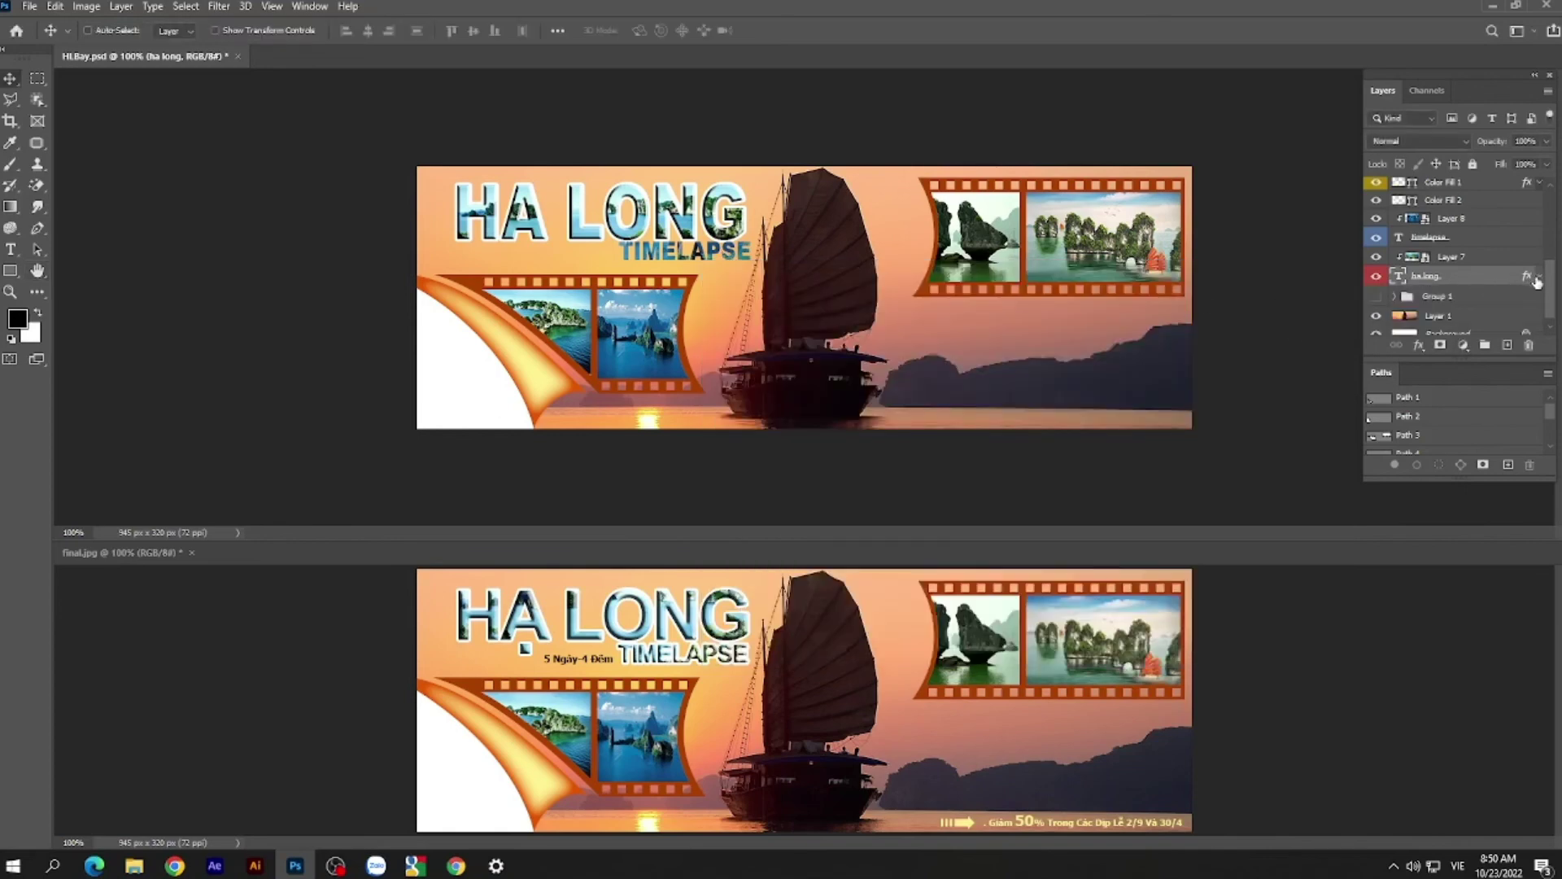
right_click(1467, 280)
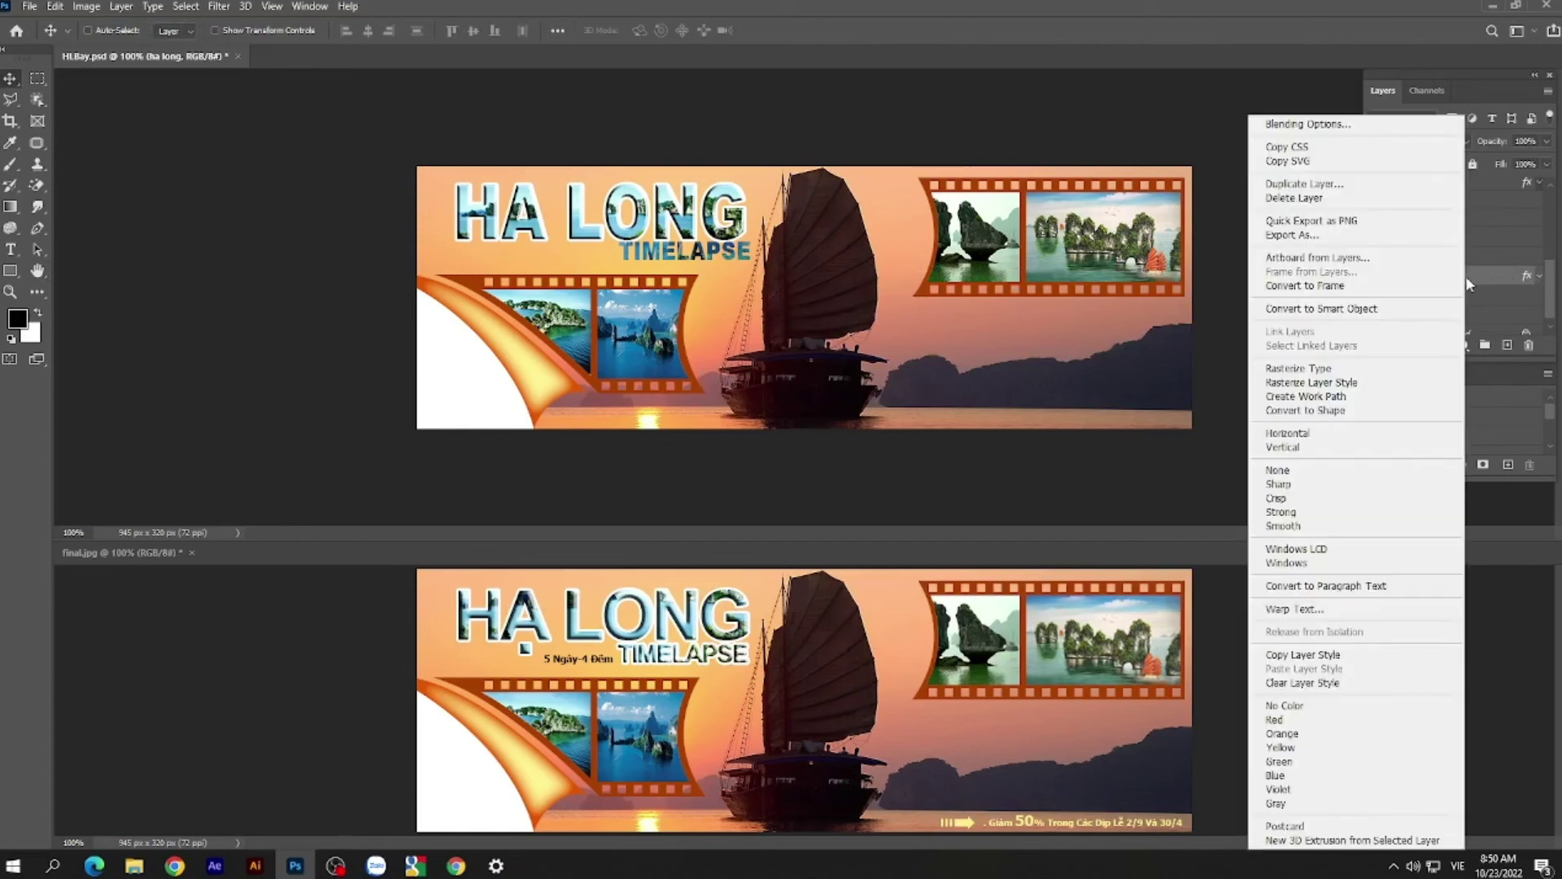
left_click(1337, 659)
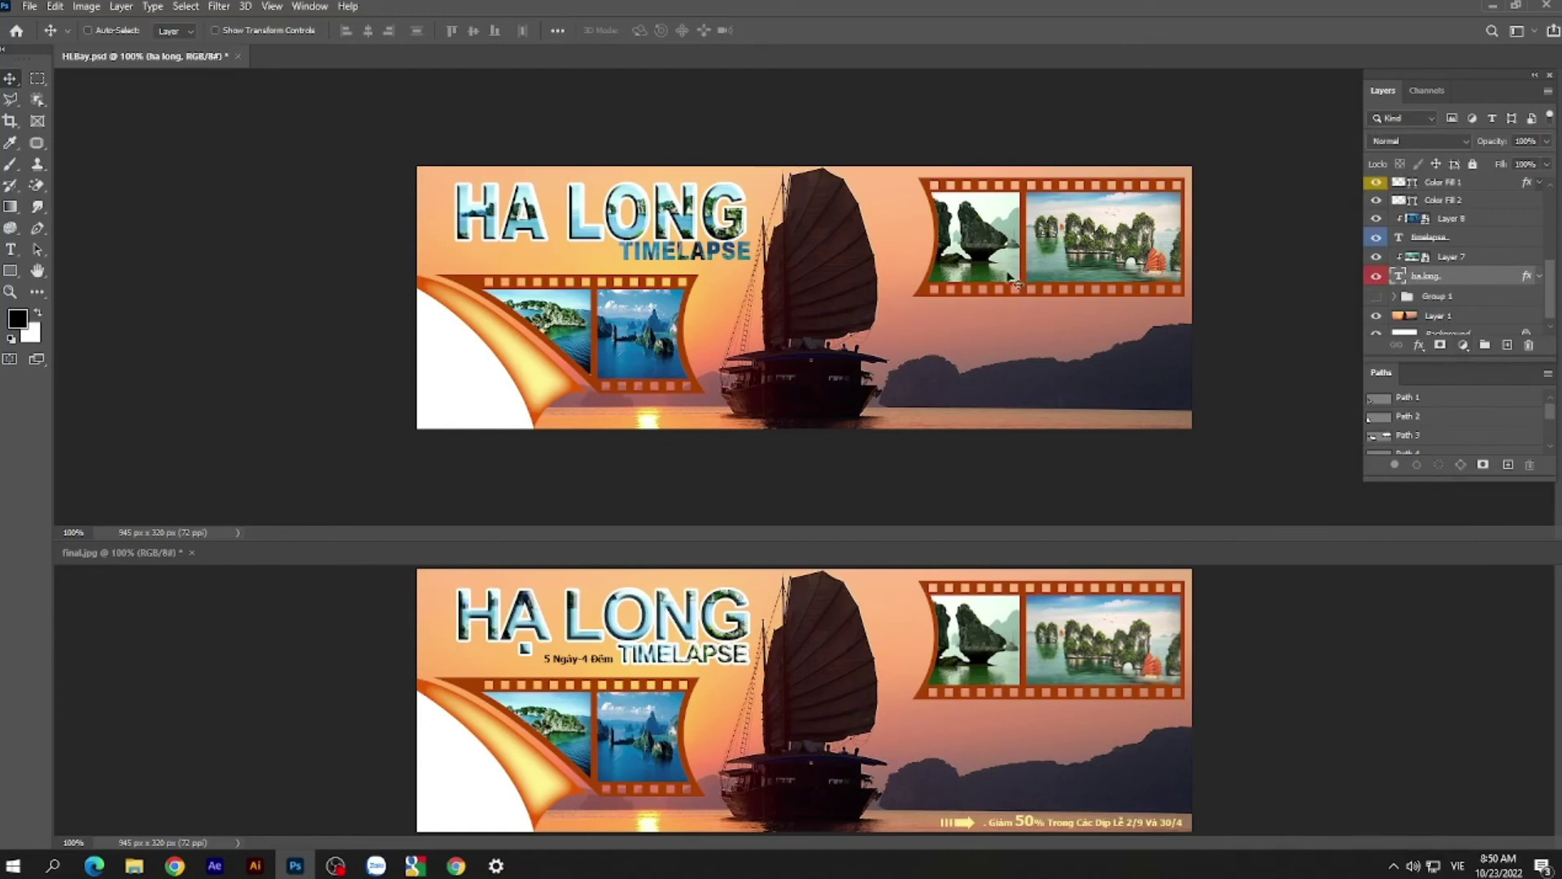
left_click(1486, 241)
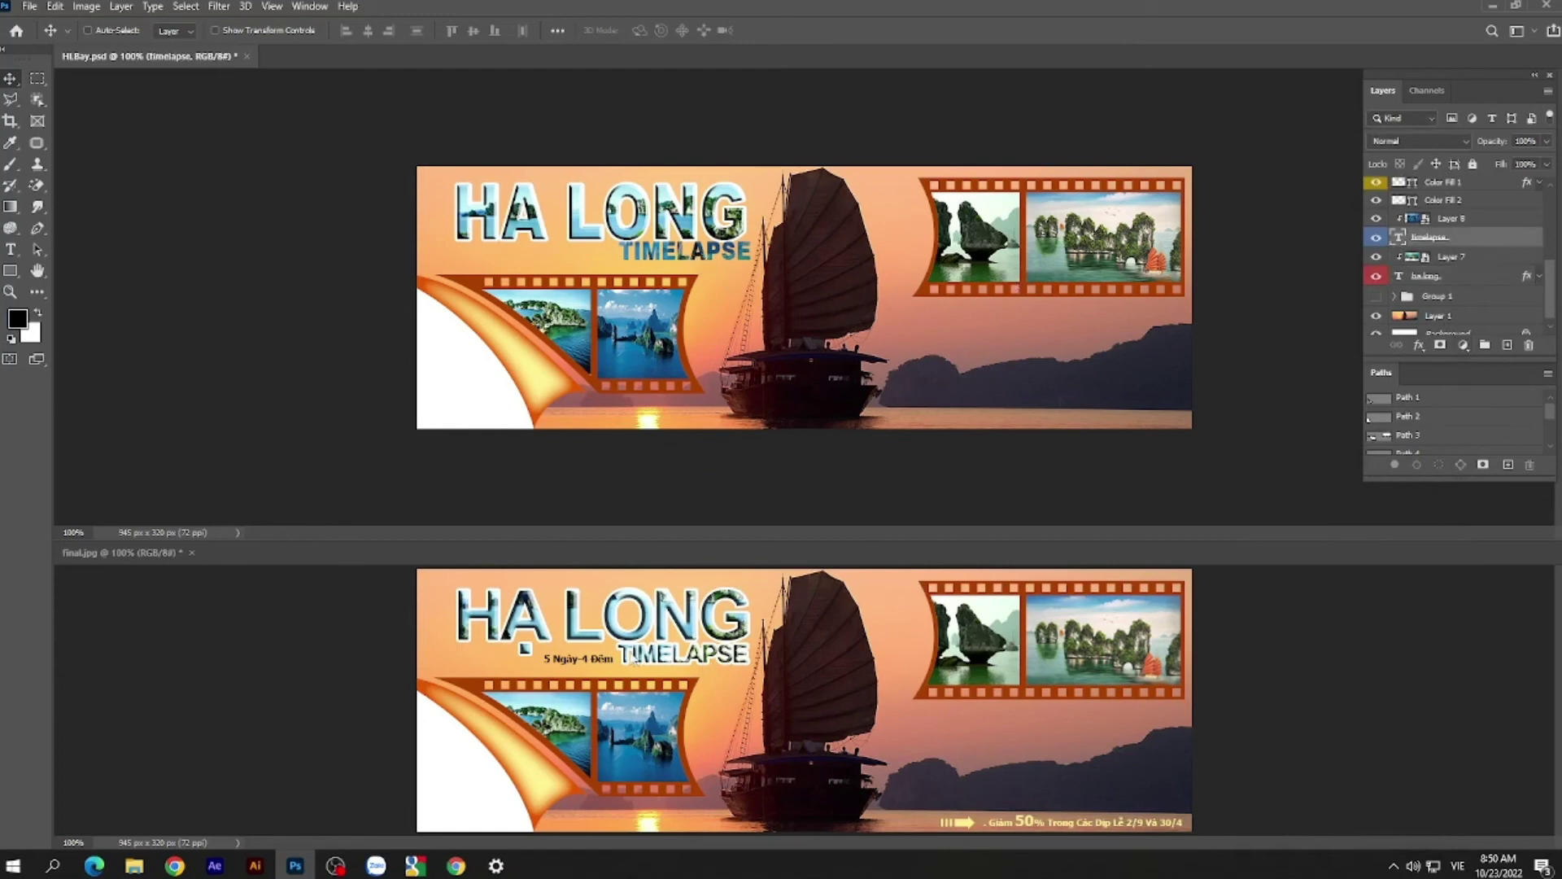
right_click(1491, 244)
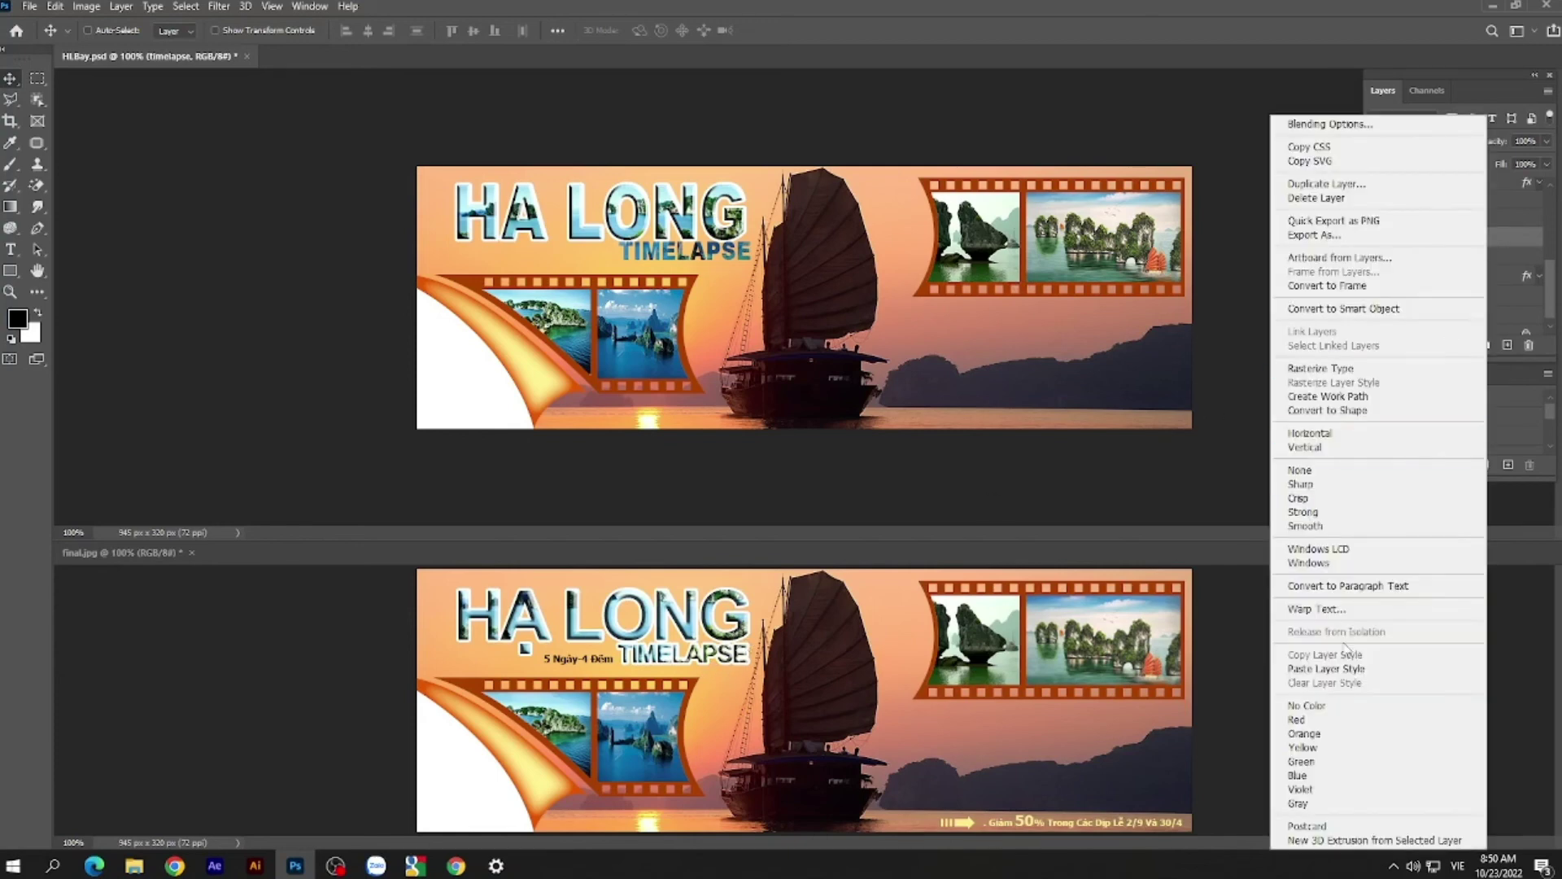
left_click(1342, 669)
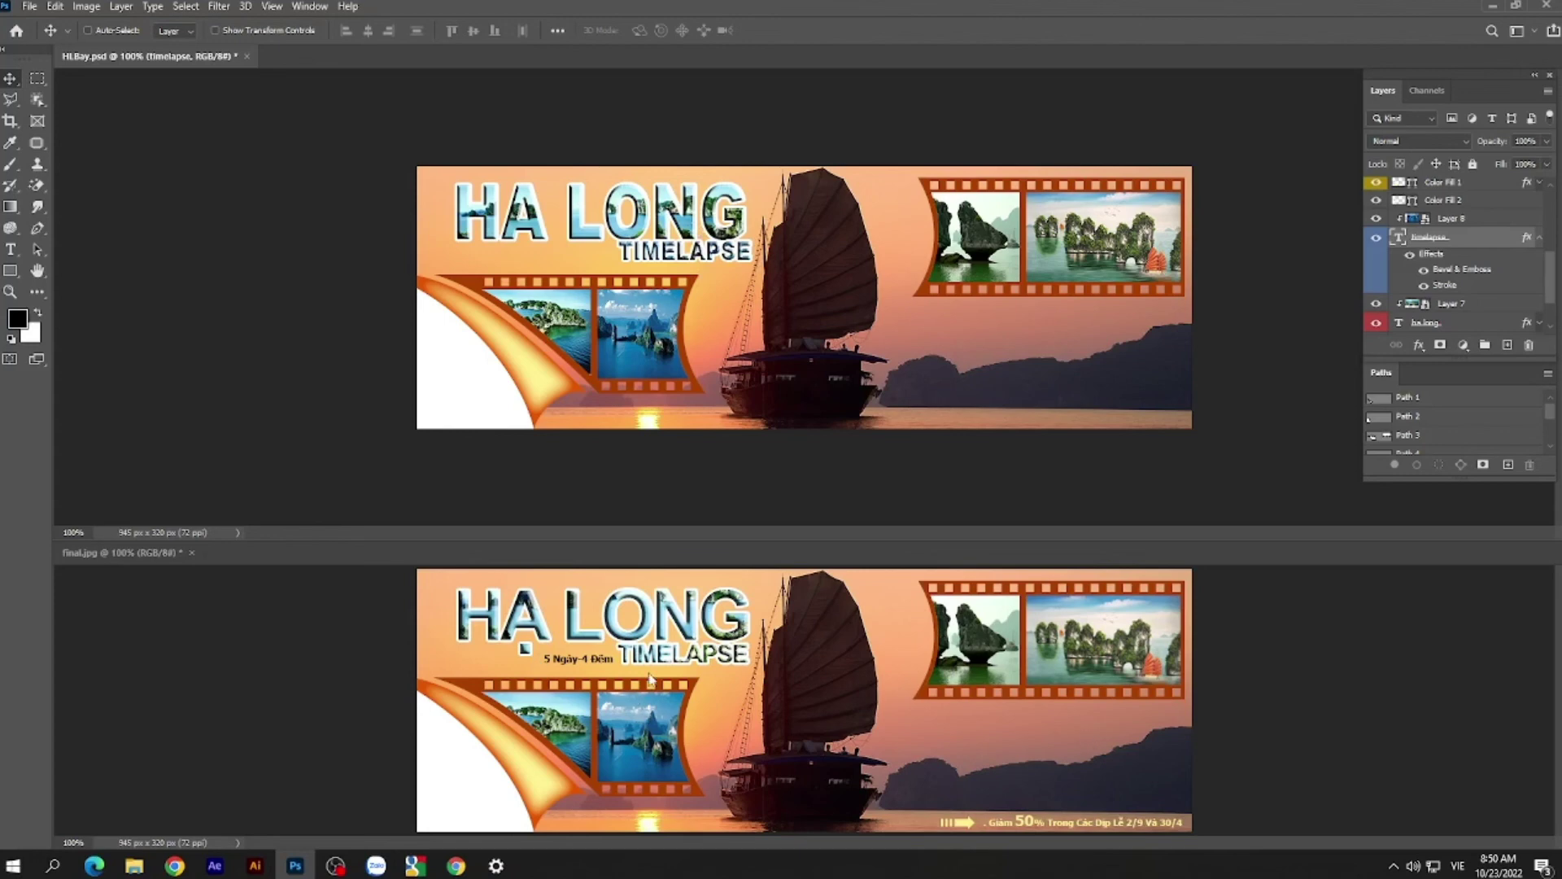
left_click(1013, 746)
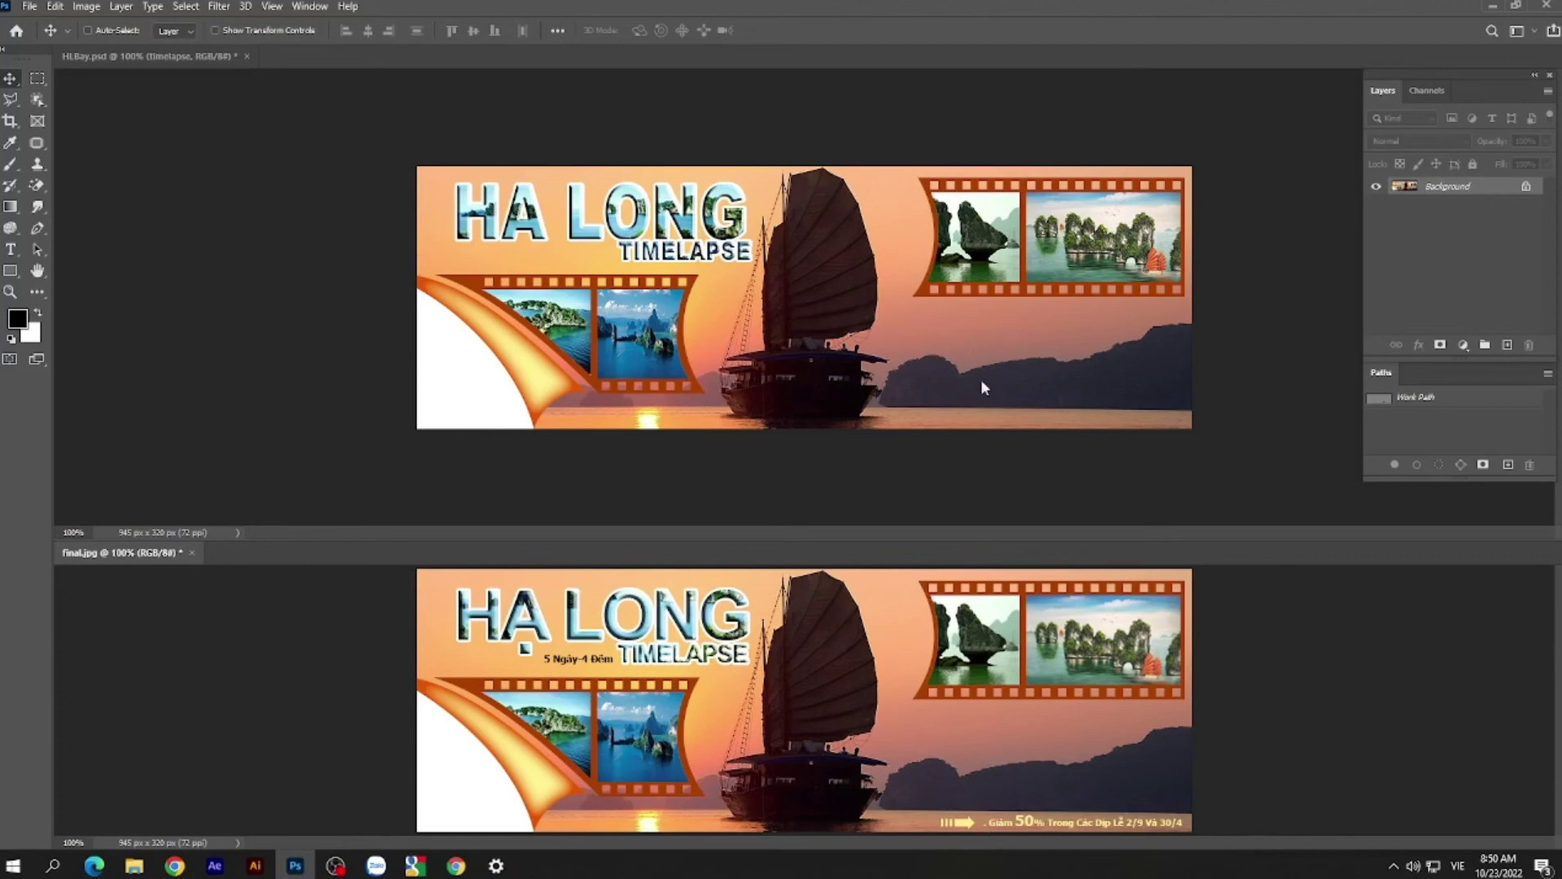
- Zoom in on HLBay.psd and pan to the boat and water area
scroll(928, 383, "up", 2)
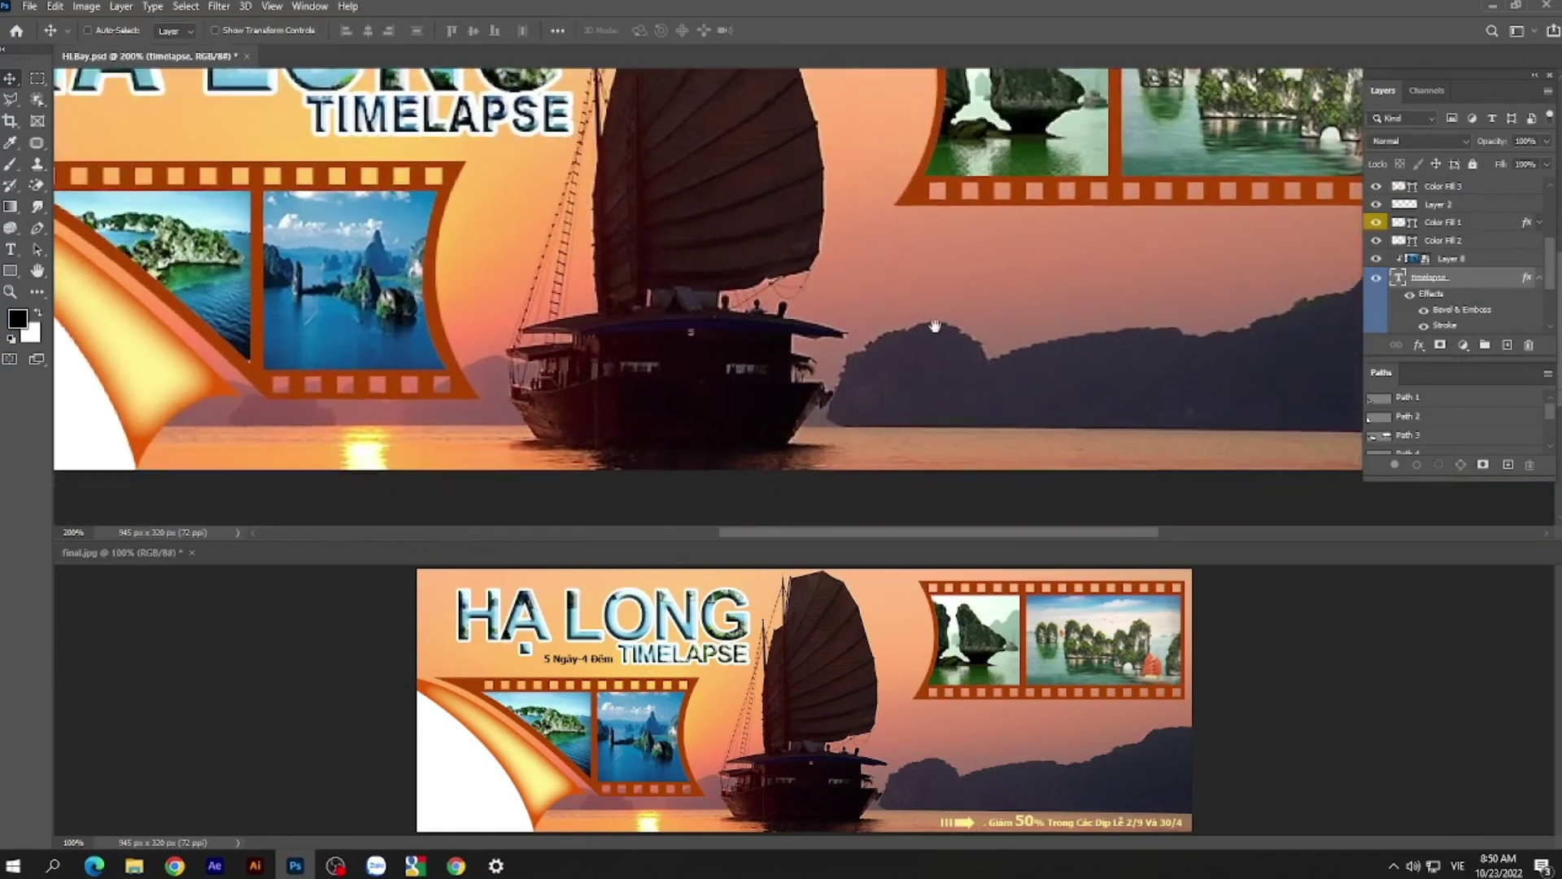
left_click_drag(935, 326, 856, 289)
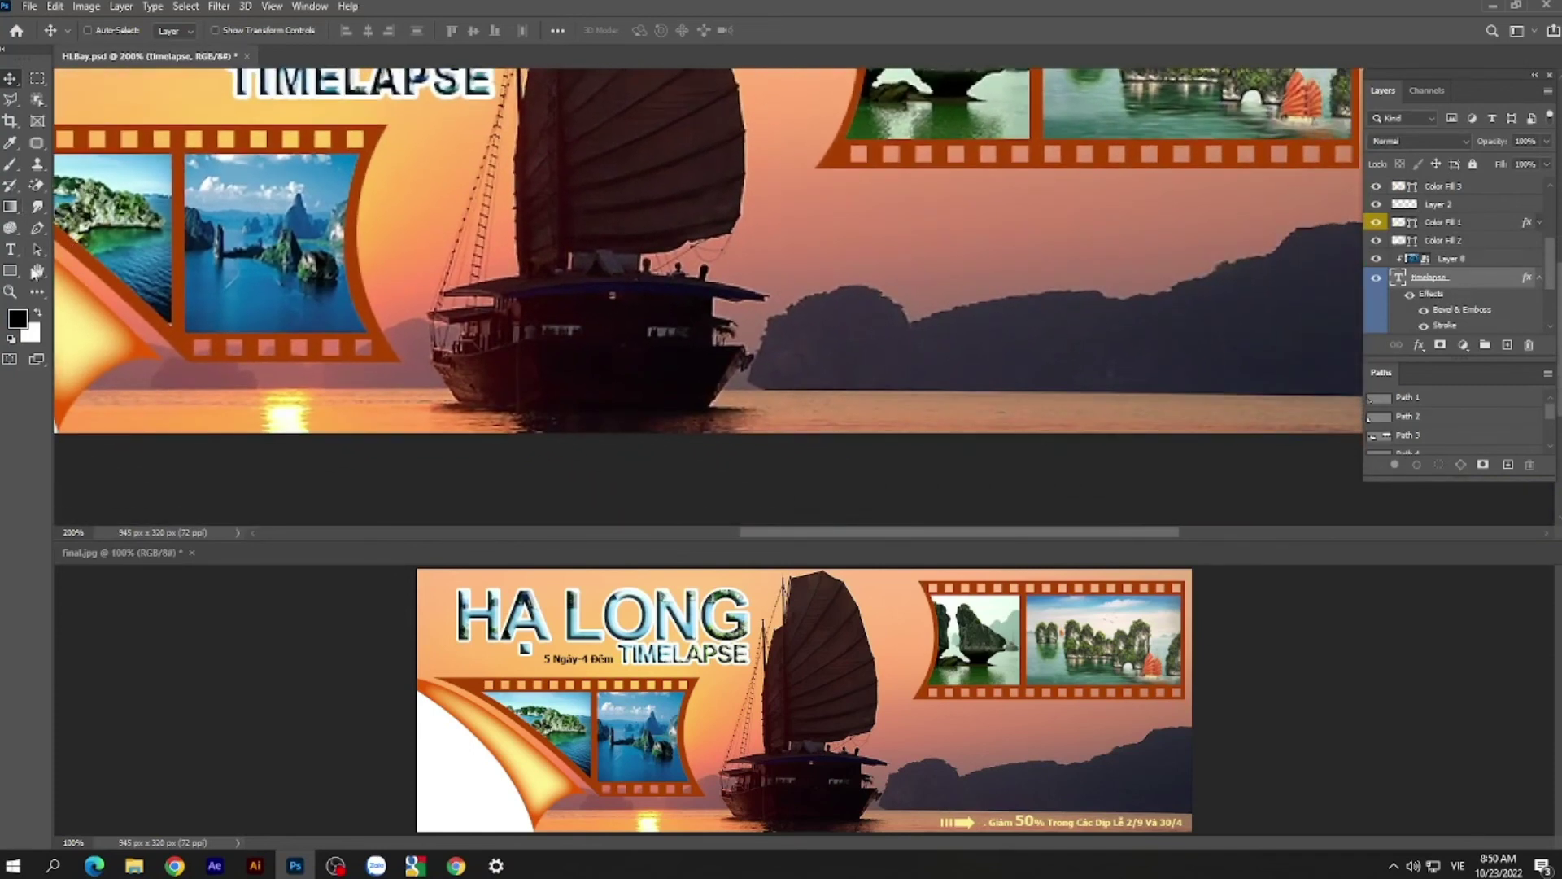
- Draw a 43×11 px horizontal bar and an 11×19 px upright rectangle path on the water
left_click(11, 275)
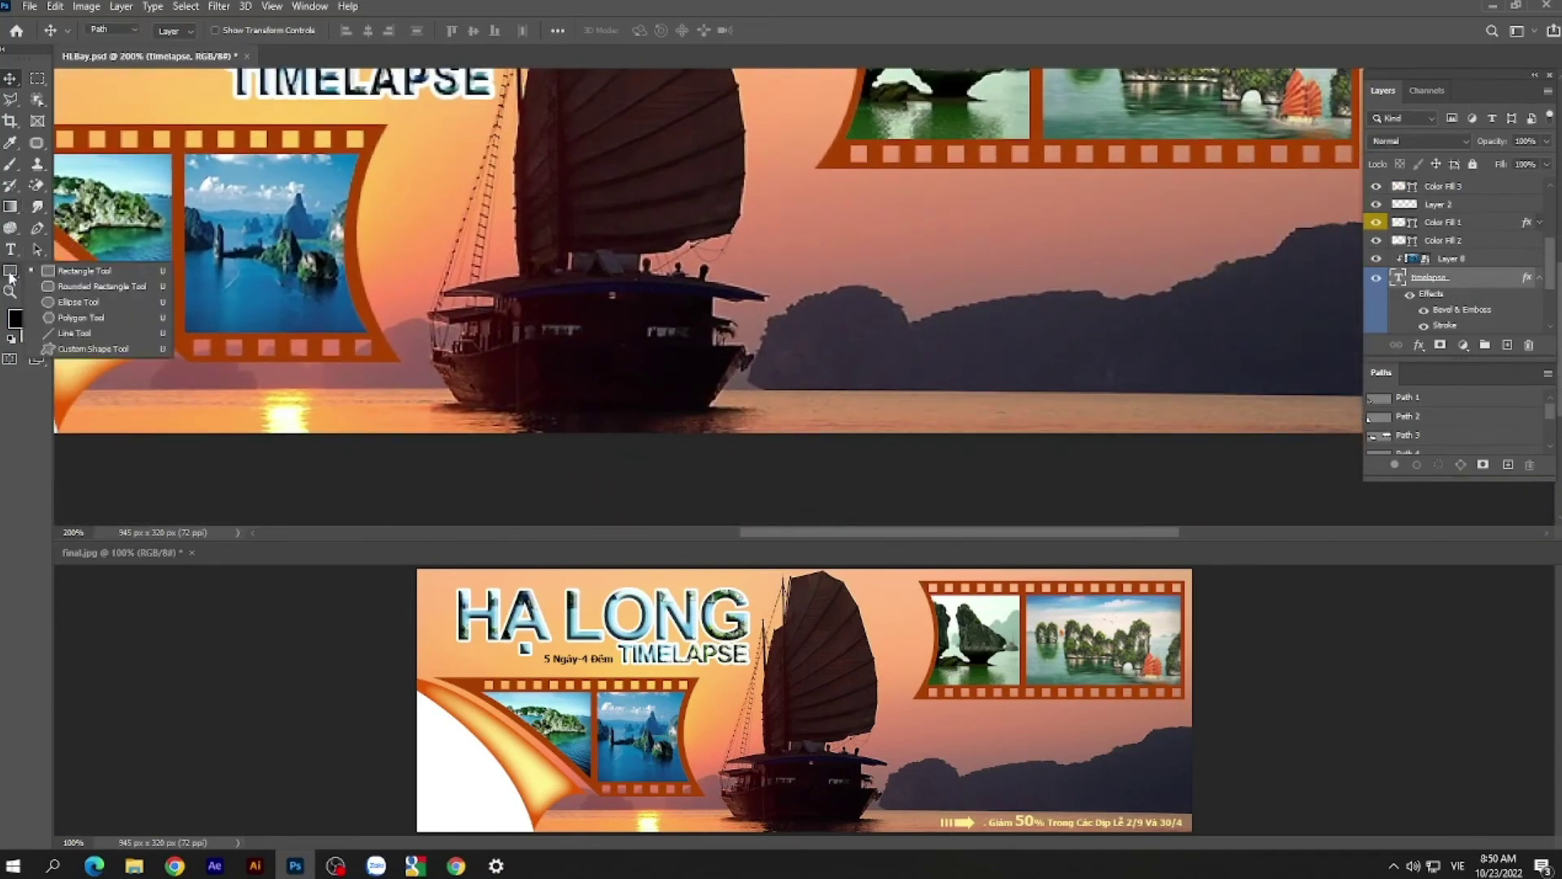
left_click(76, 276)
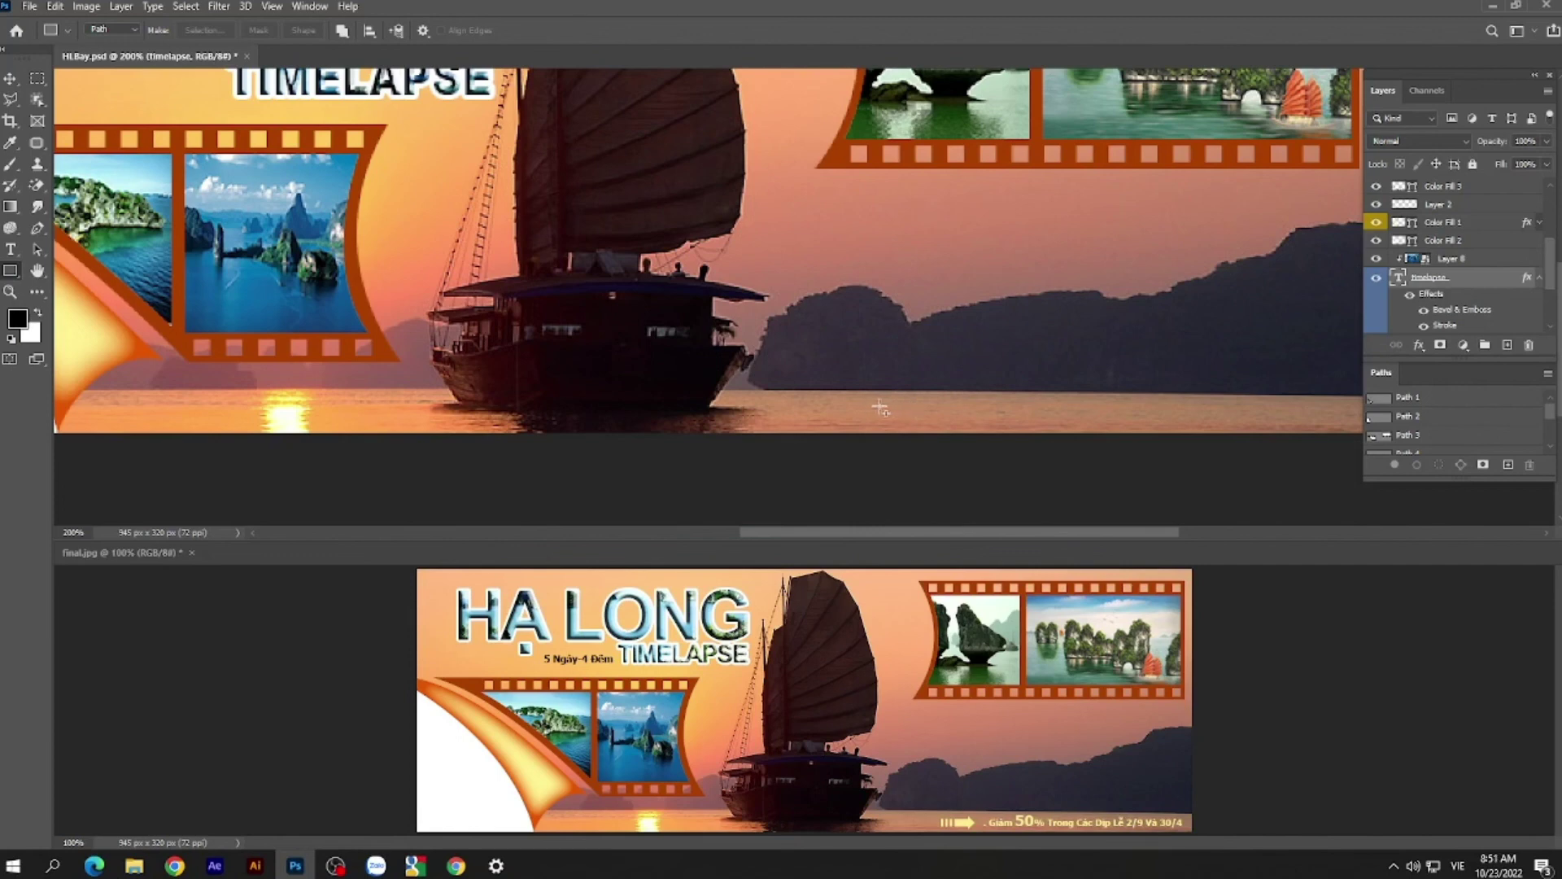
left_click_drag(880, 407, 952, 423)
left_click_drag(952, 423, 952, 423)
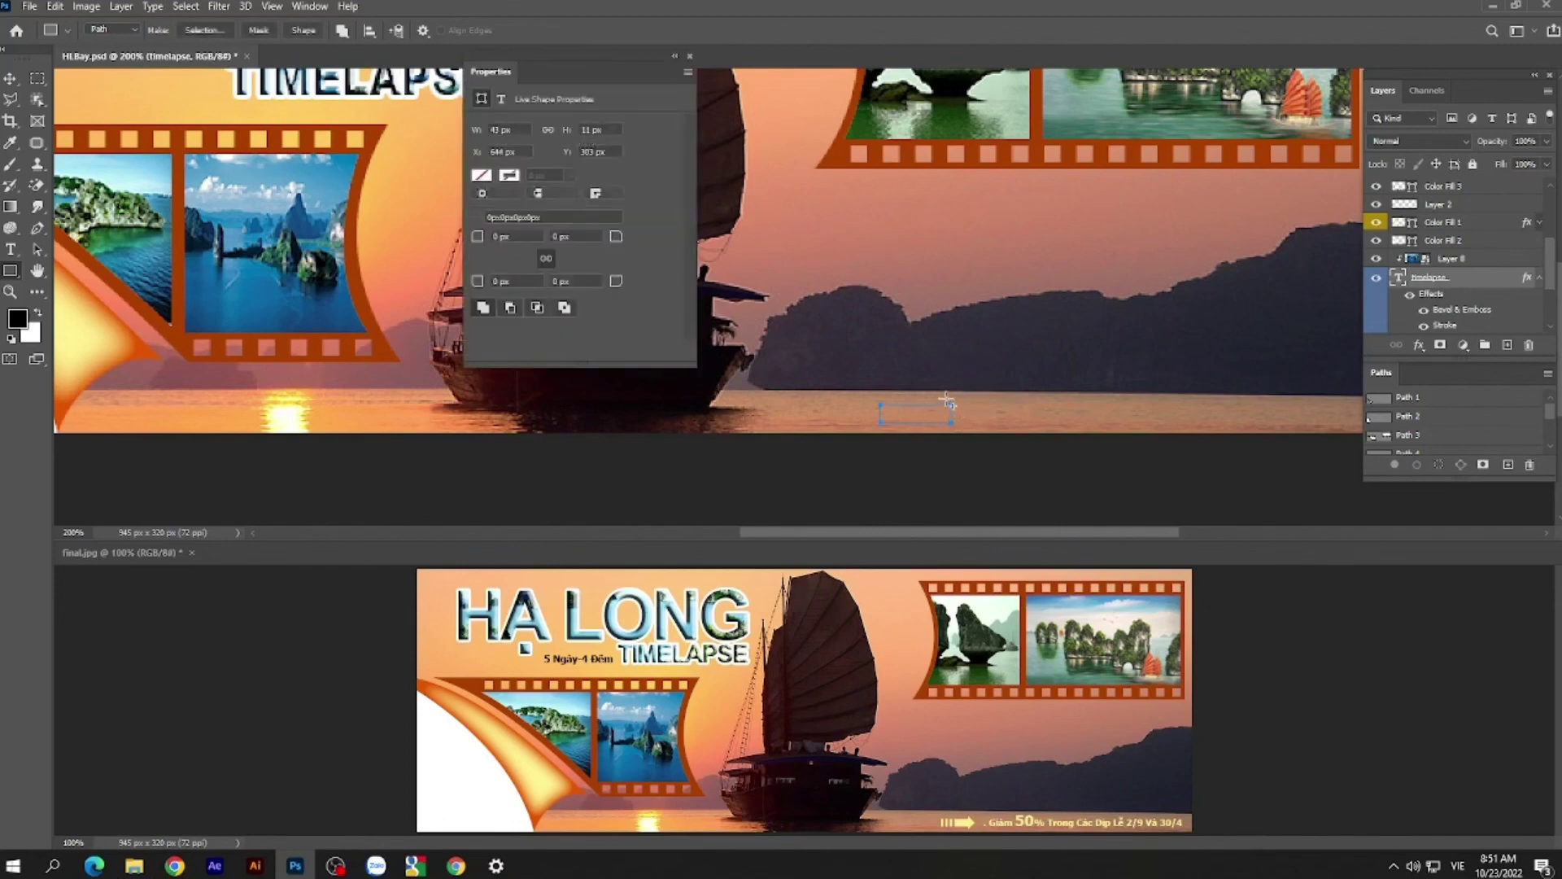
left_click_drag(985, 396, 1007, 433)
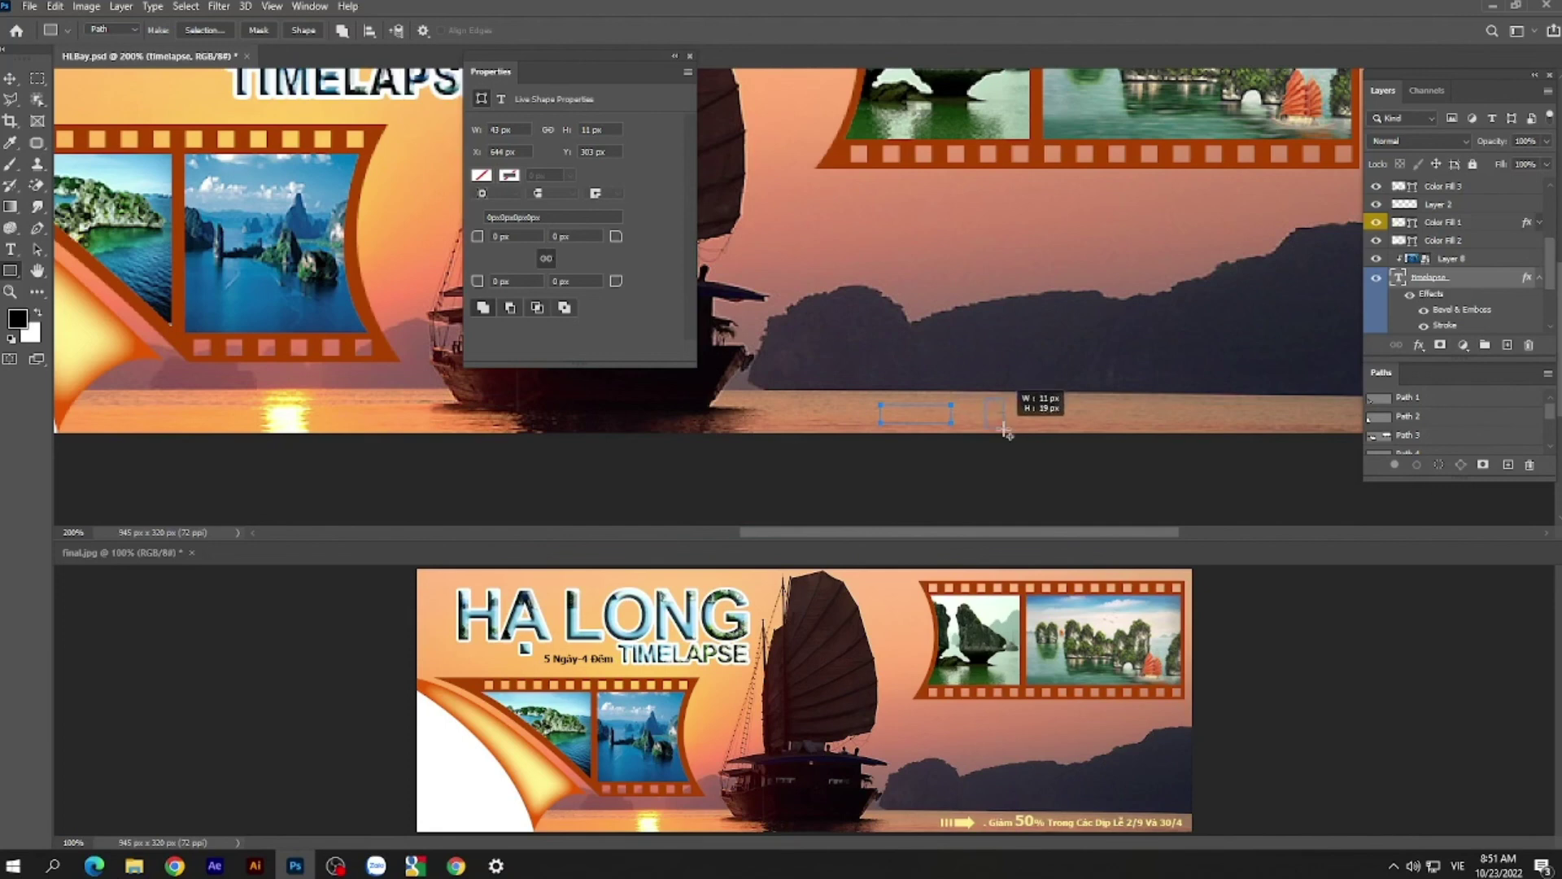
left_click_drag(1006, 433, 1006, 432)
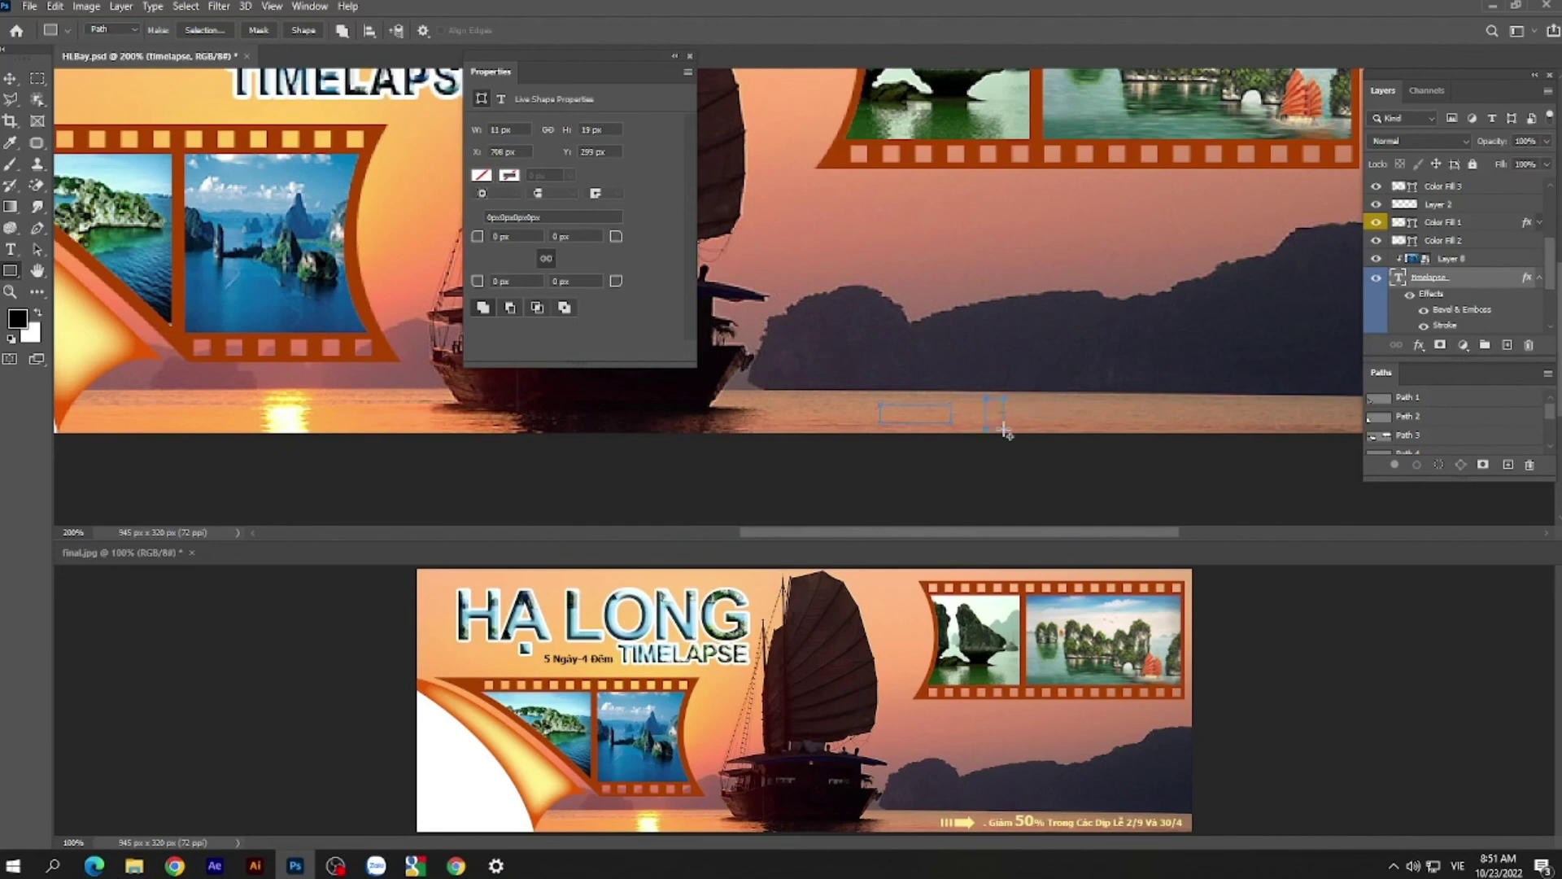
left_click(39, 230)
left_click(690, 55)
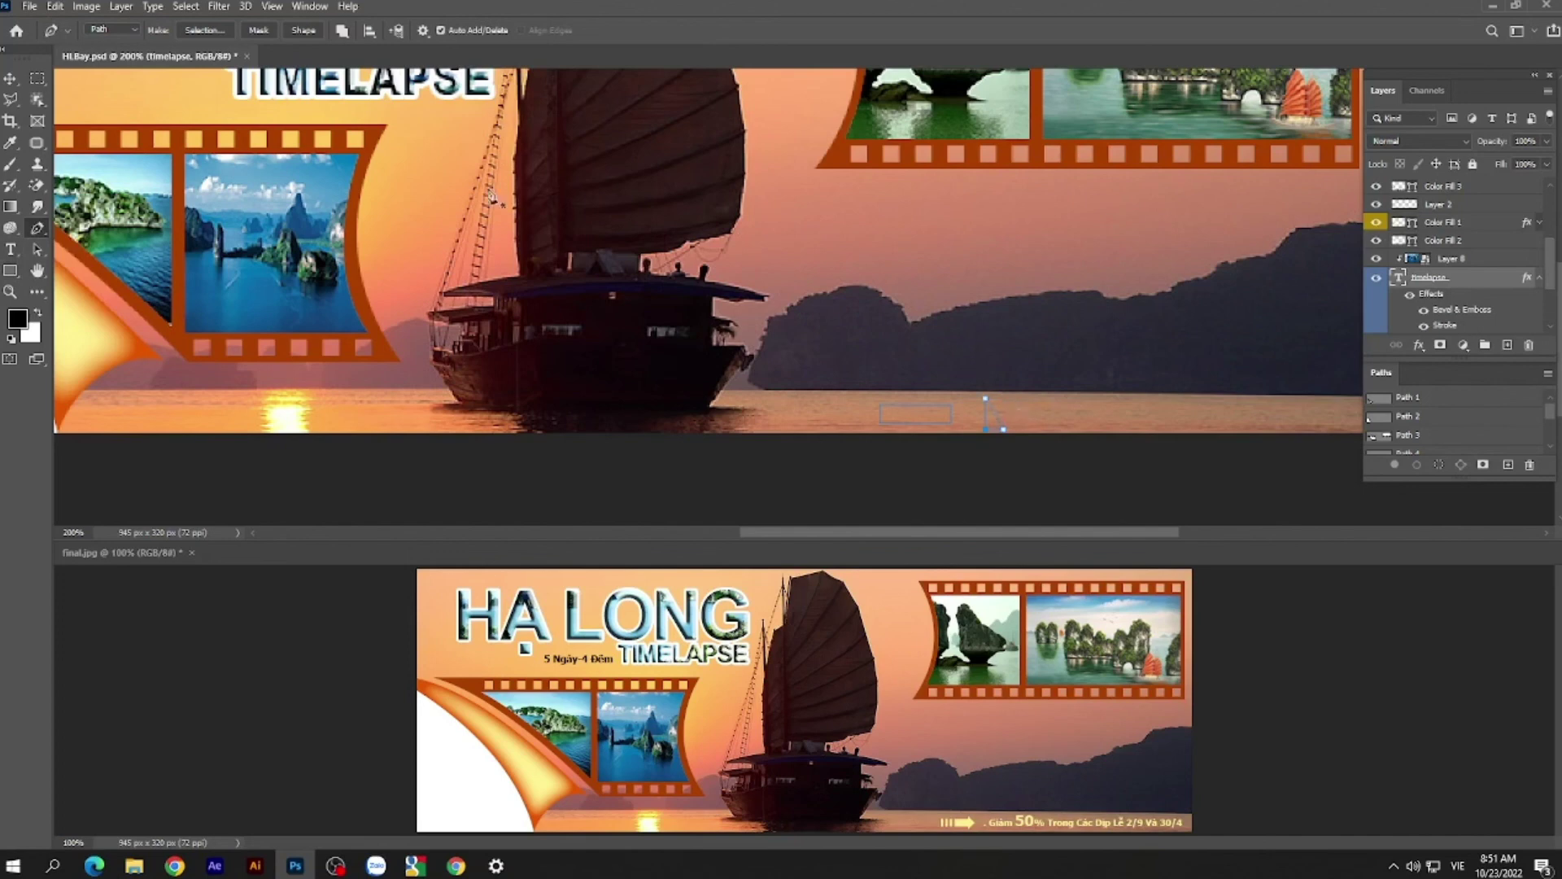
- Pull the upright rectangle into a yellow-filled arrowhead and shift its edge 22 px left
left_click(37, 252)
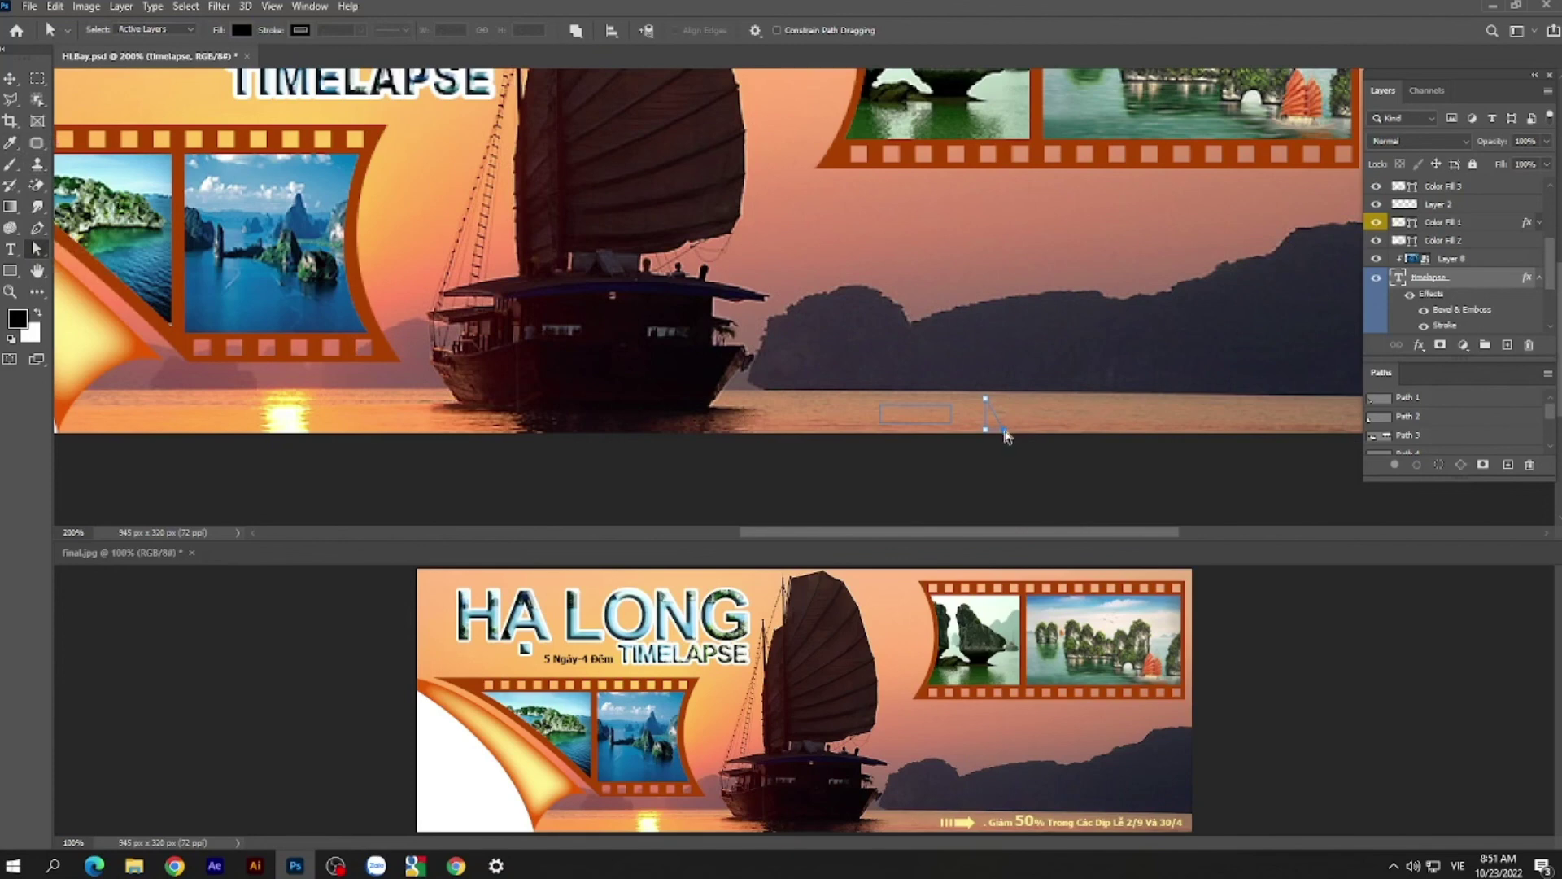
left_click_drag(1006, 434, 1005, 423)
left_click(1012, 433)
left_click_drag(996, 413, 961, 410)
key("ctrl+plus")
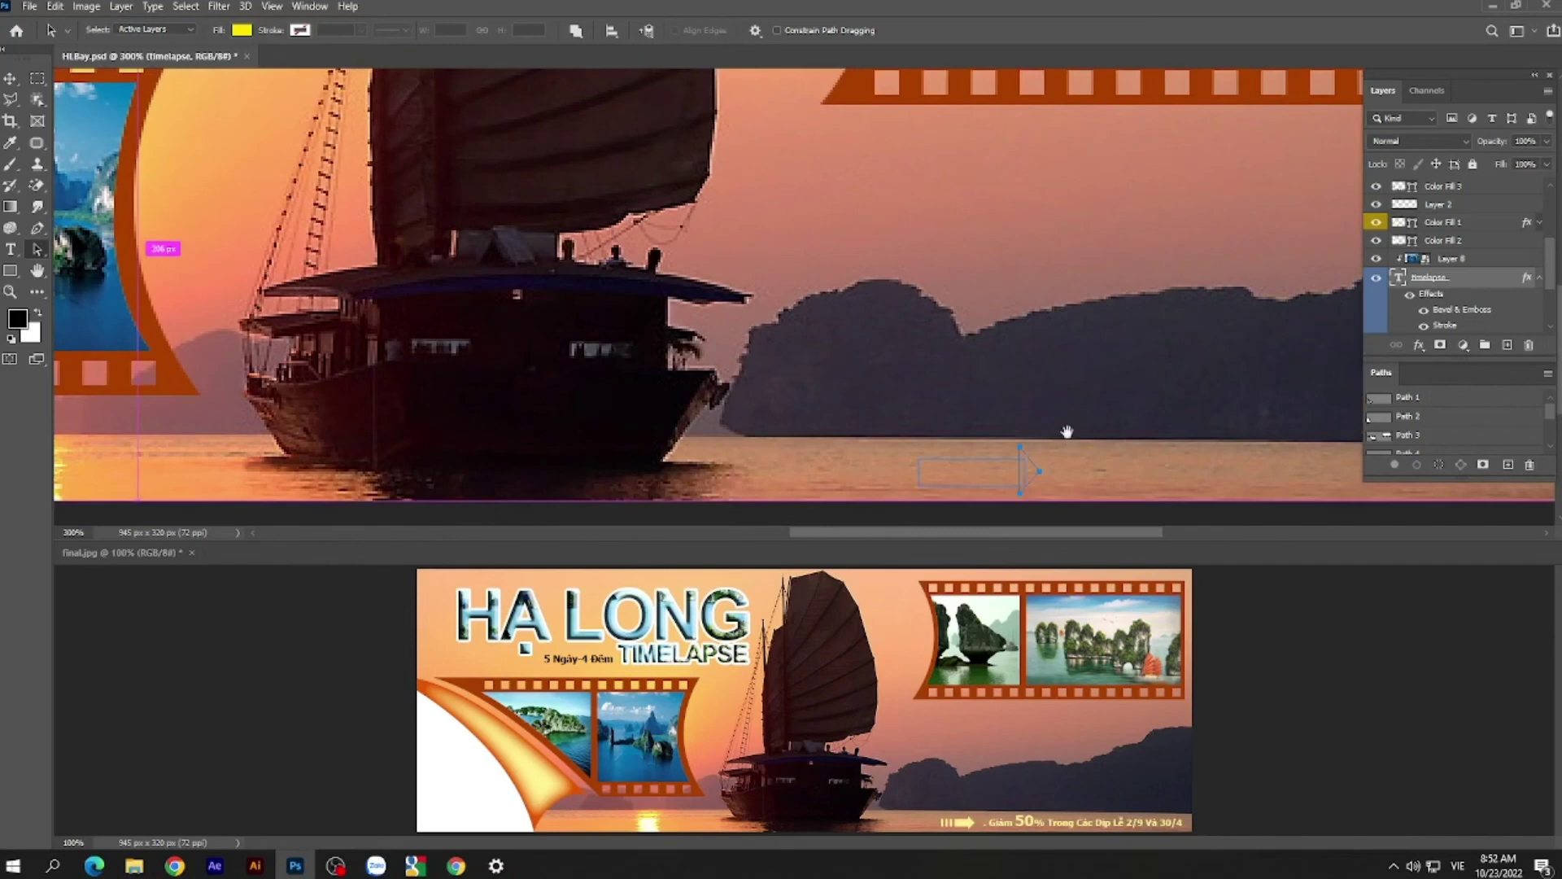
left_click_drag(1067, 431, 1046, 387)
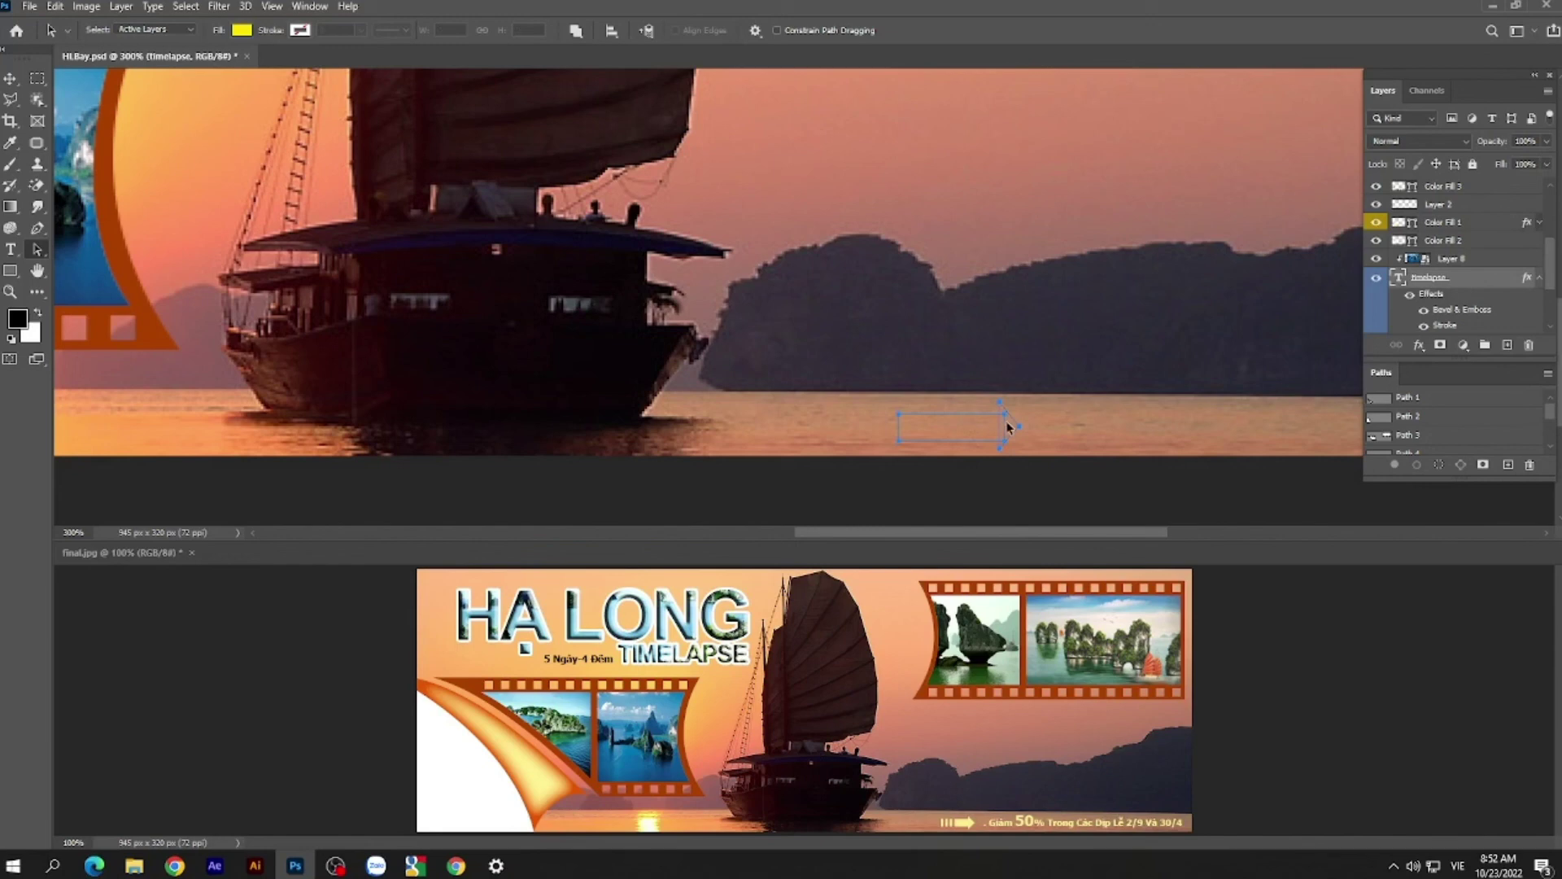
- Centre the arrowhead vertically on the bar and push it against the bar
left_click(612, 32)
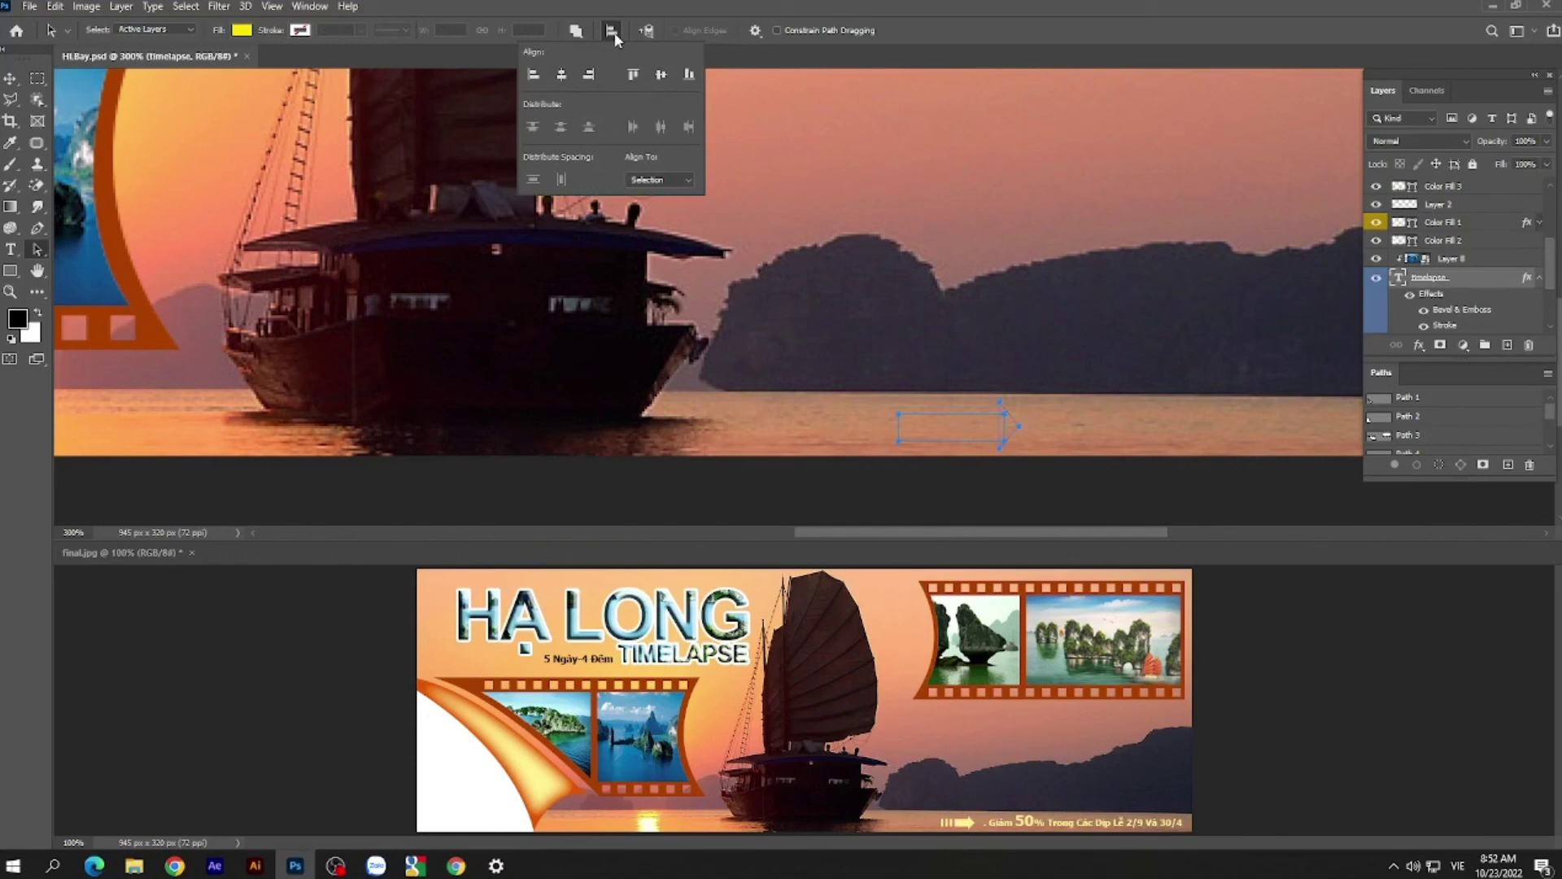
left_click(661, 76)
left_click_drag(1061, 403, 1048, 432)
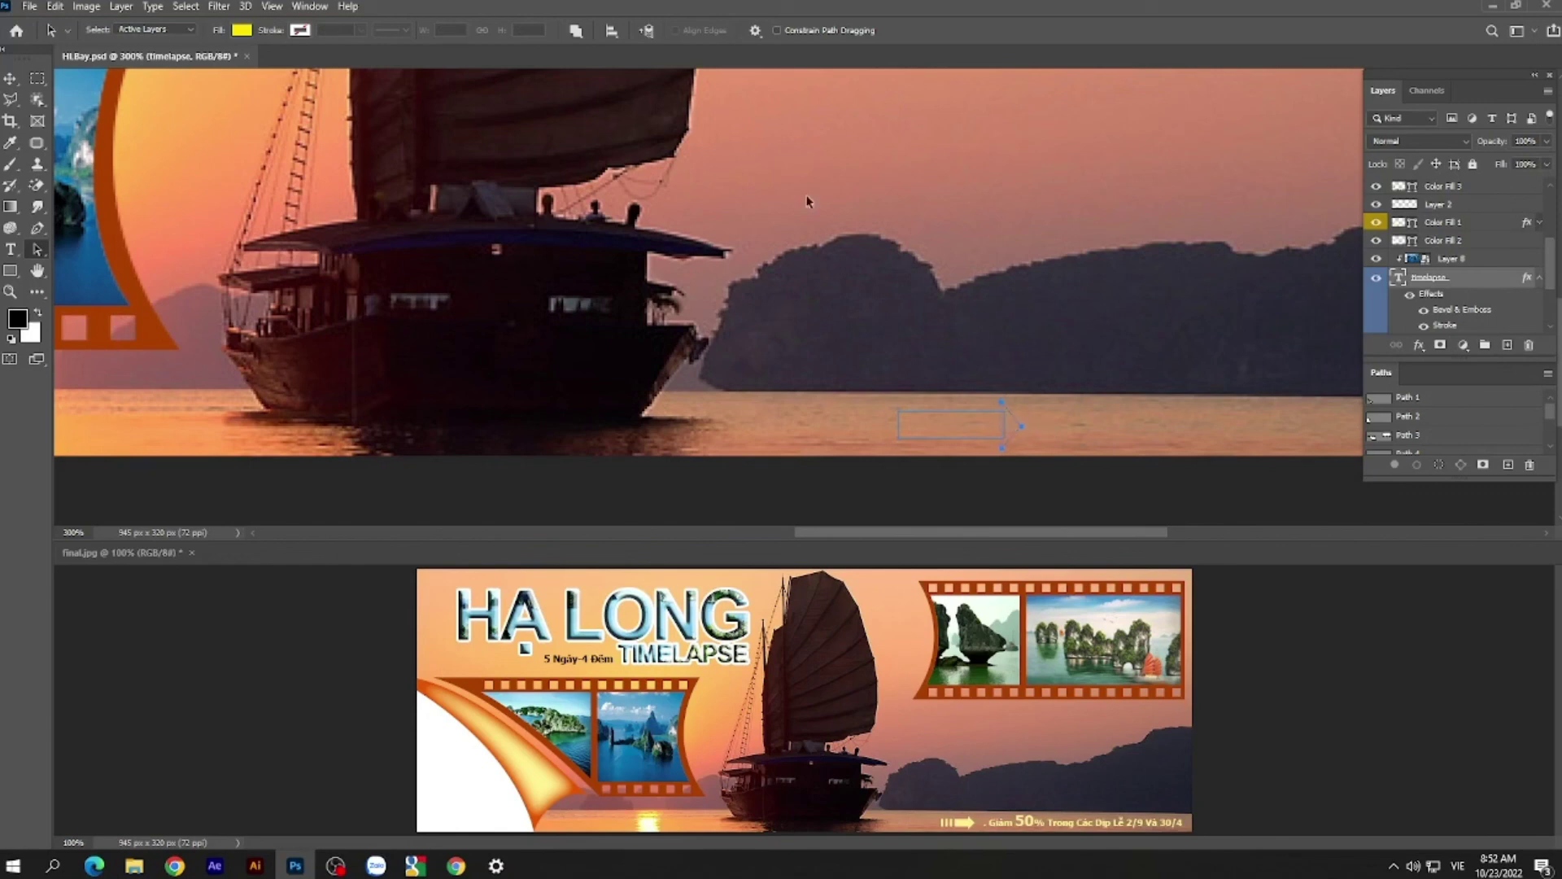
- Merge the bar and arrowhead into one shape with Merge Shape Components
left_click(578, 33)
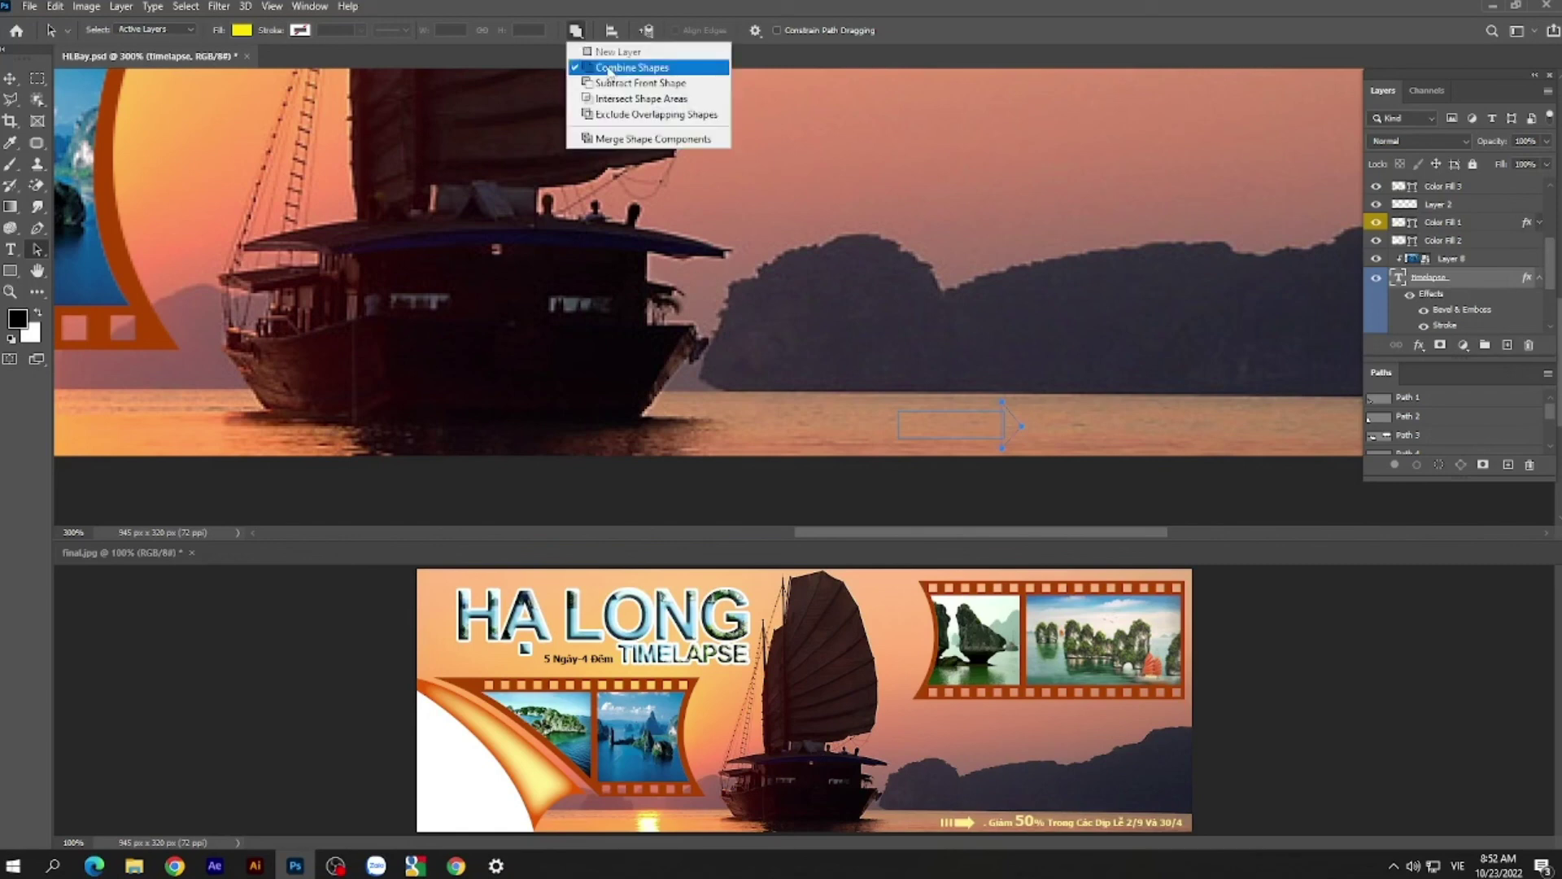
left_click(968, 415)
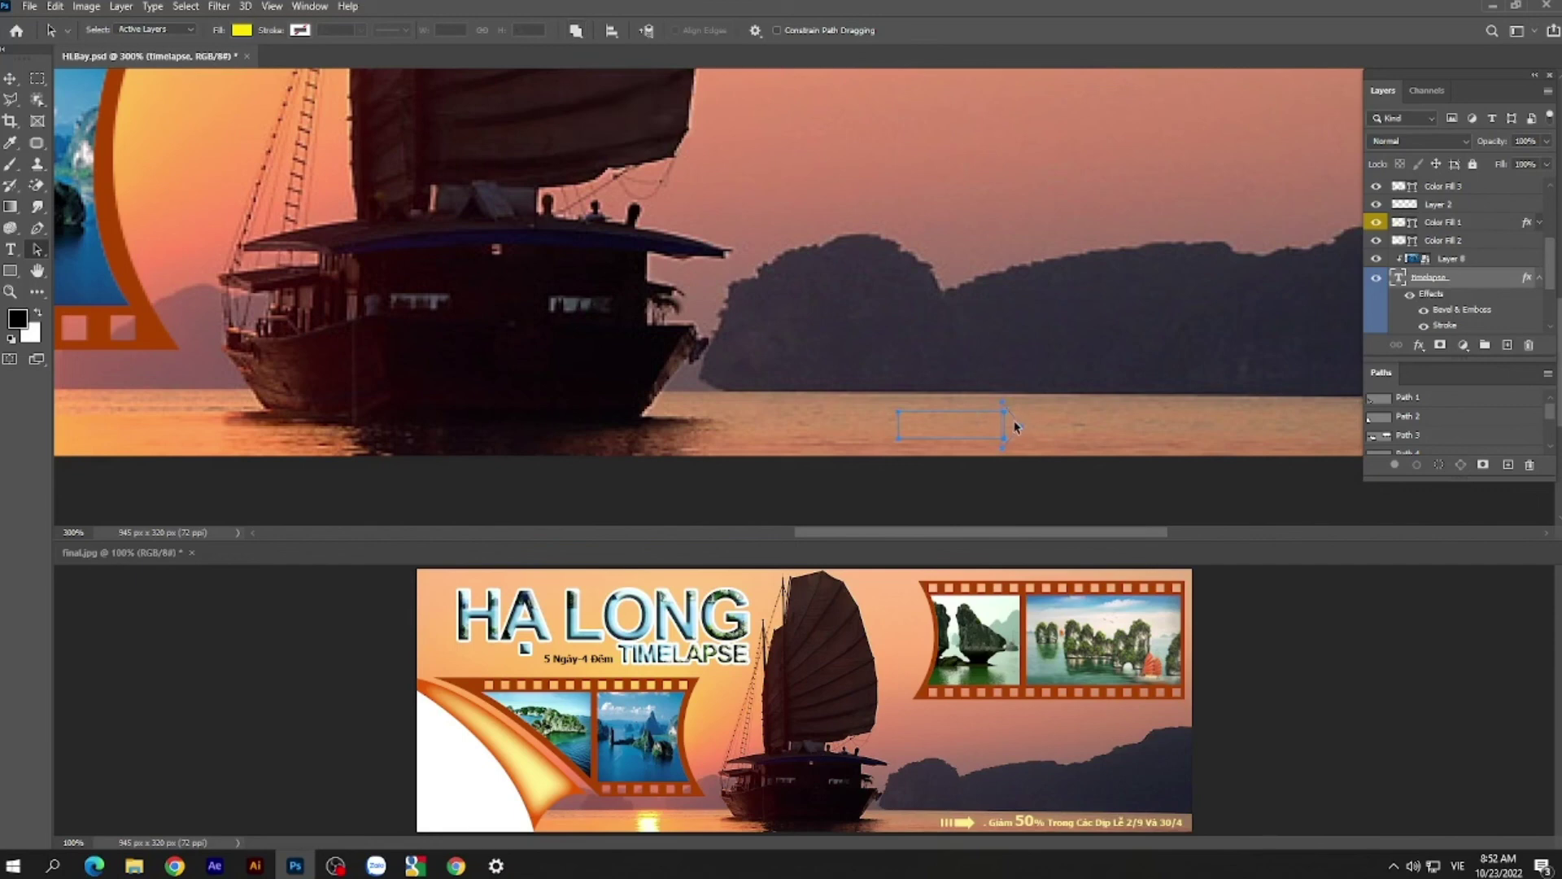
left_click(578, 32)
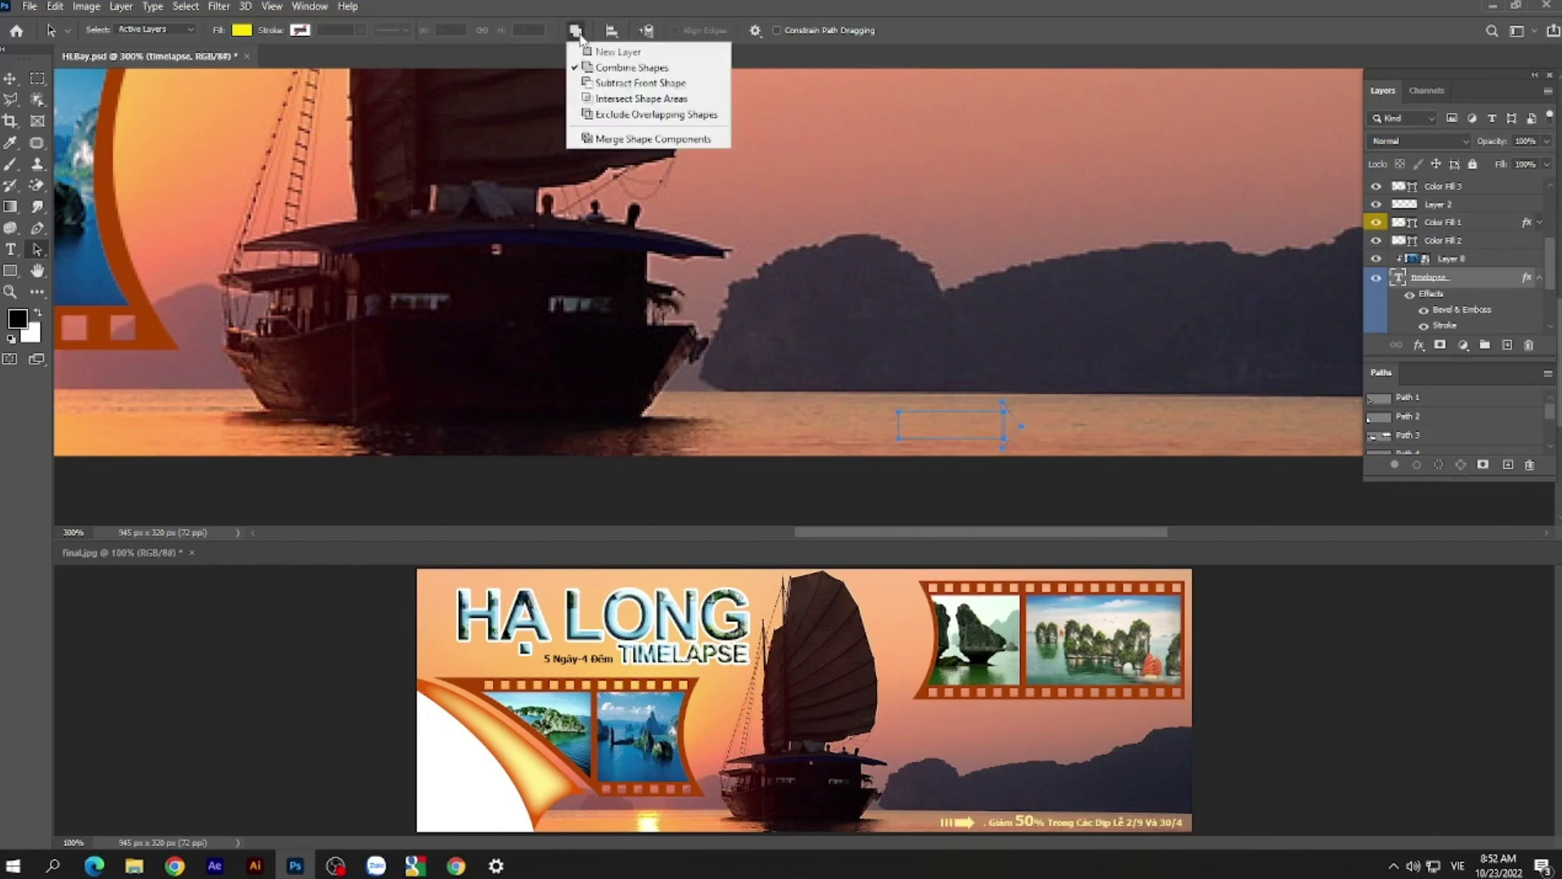
left_click(625, 139)
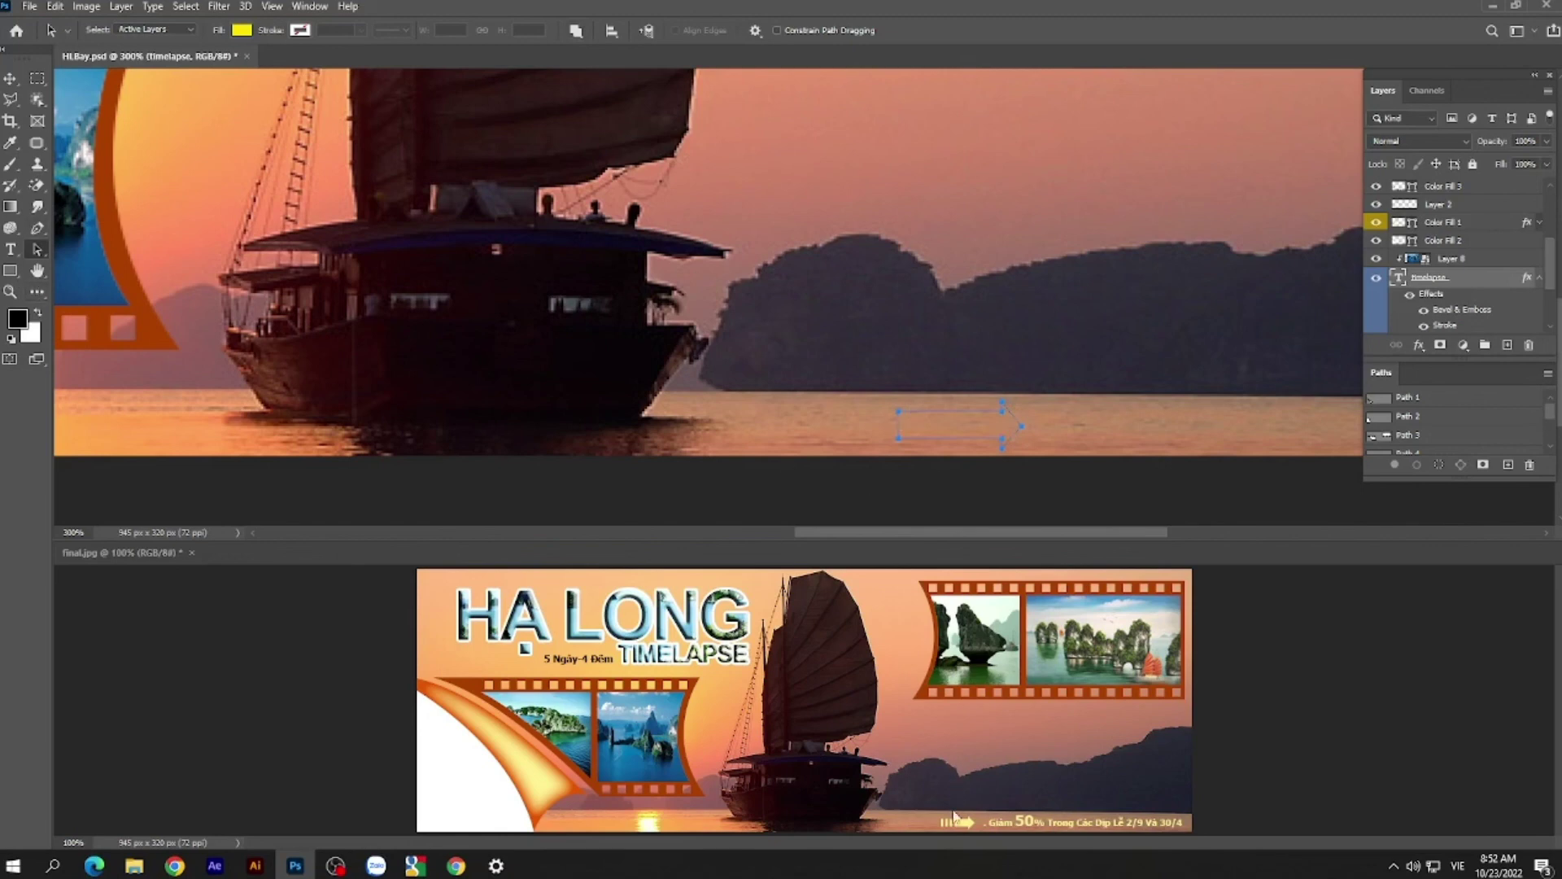
left_click(11, 271)
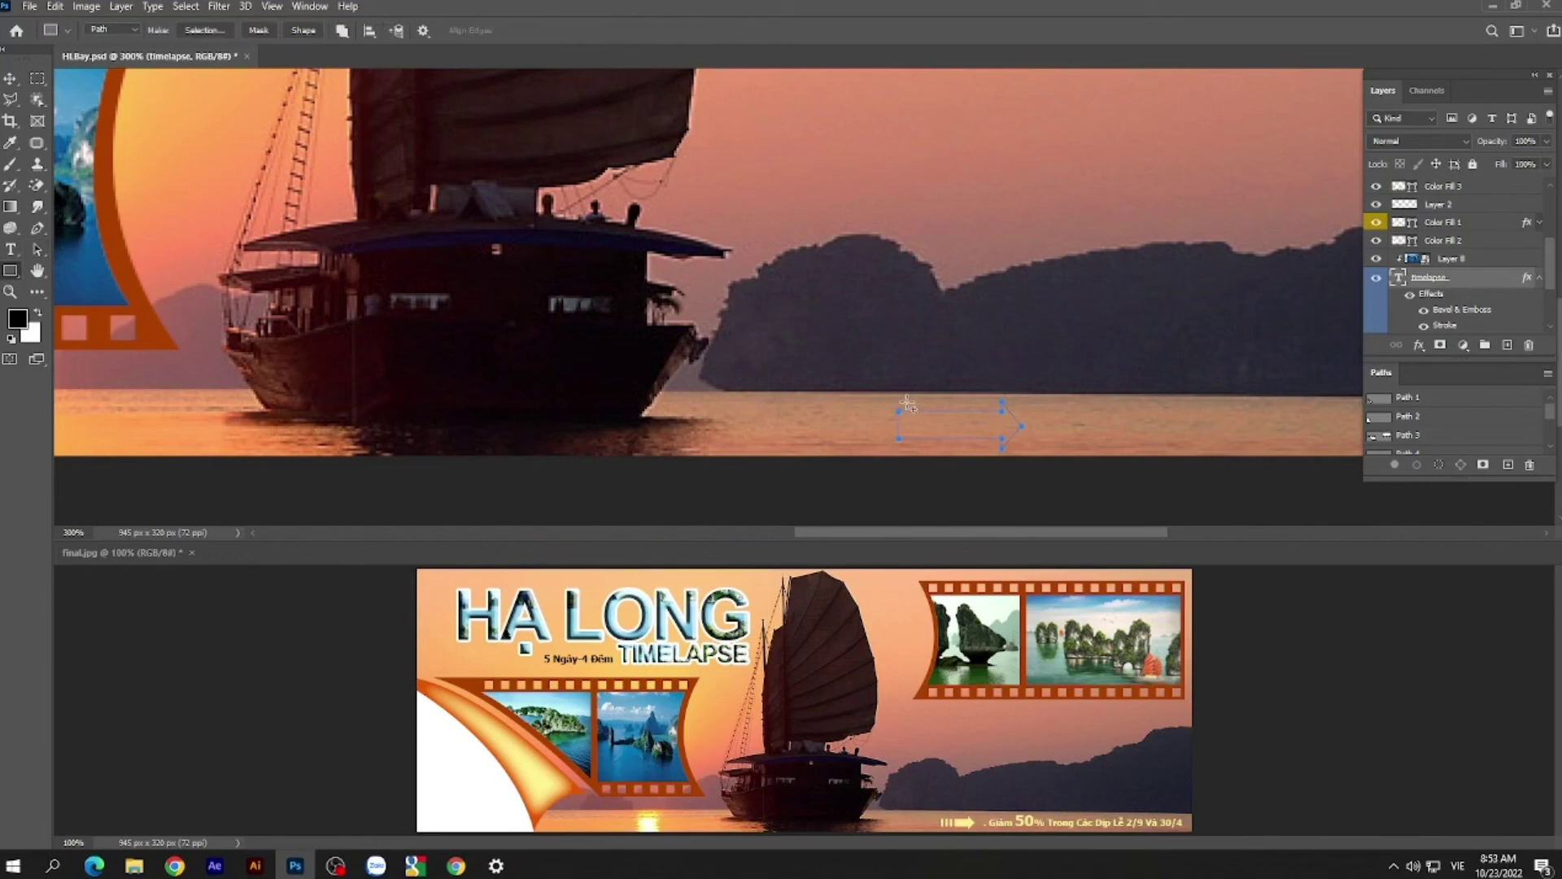
- Draw a thin upright stripe rectangle at the arrow's left end
left_click_drag(907, 404, 912, 452)
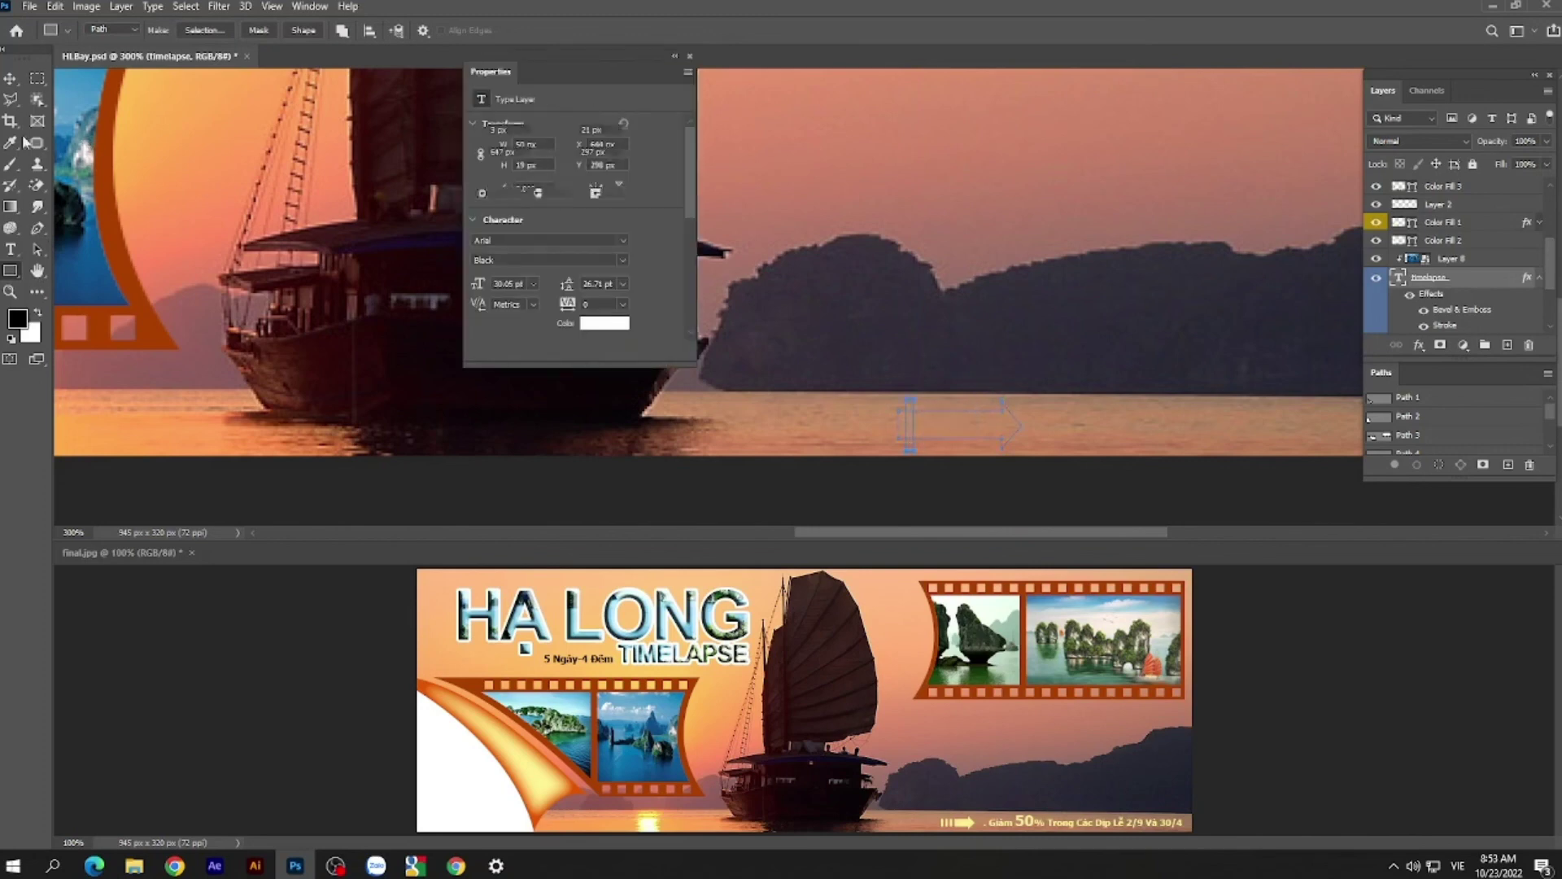
left_click(39, 253)
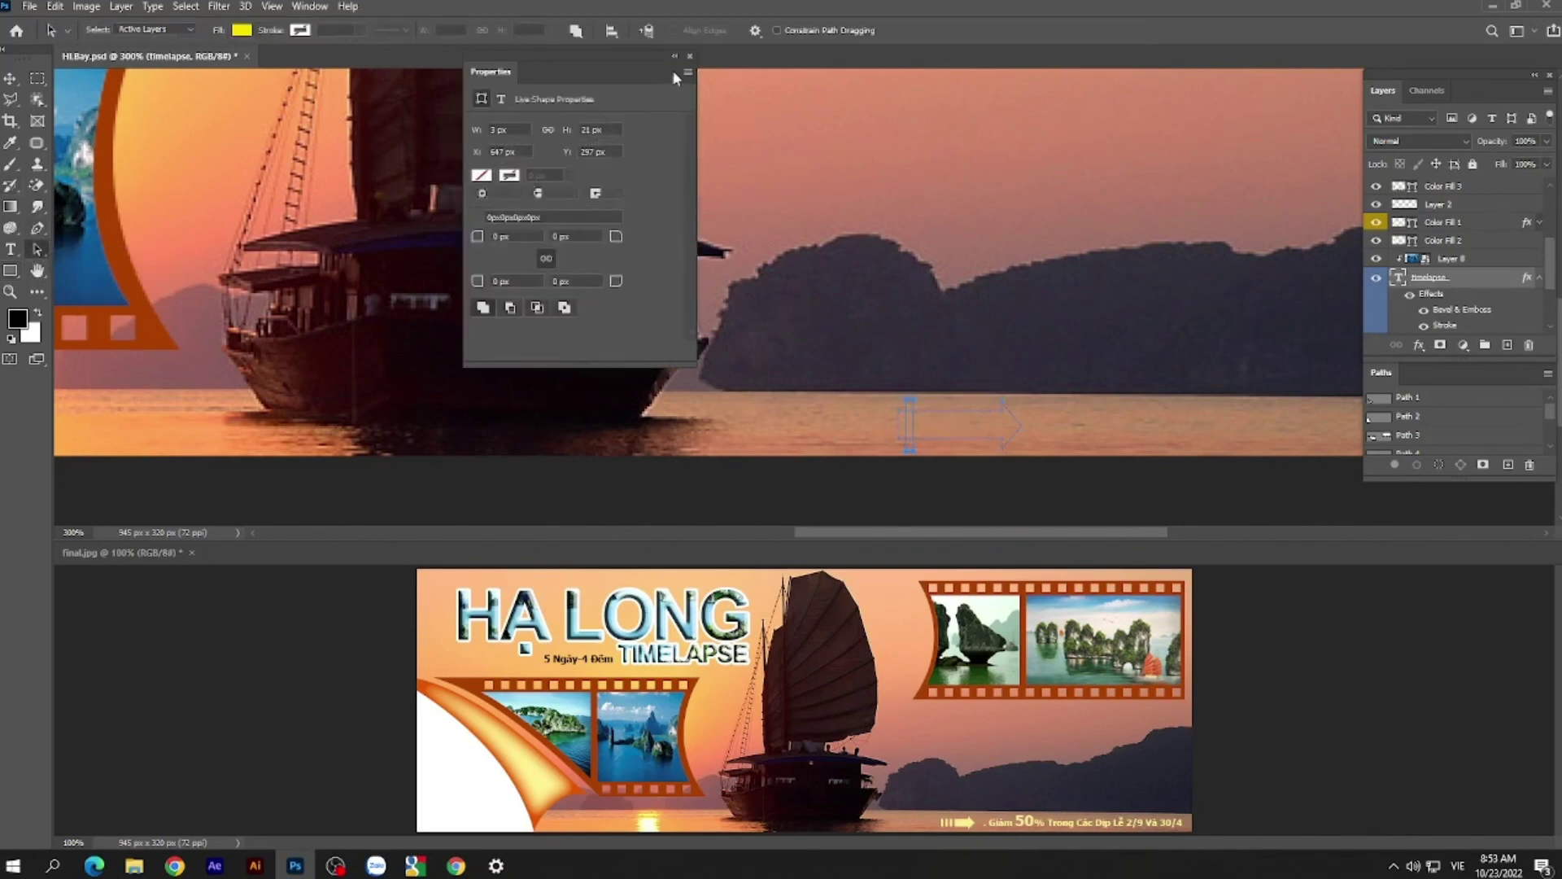
left_click(689, 57)
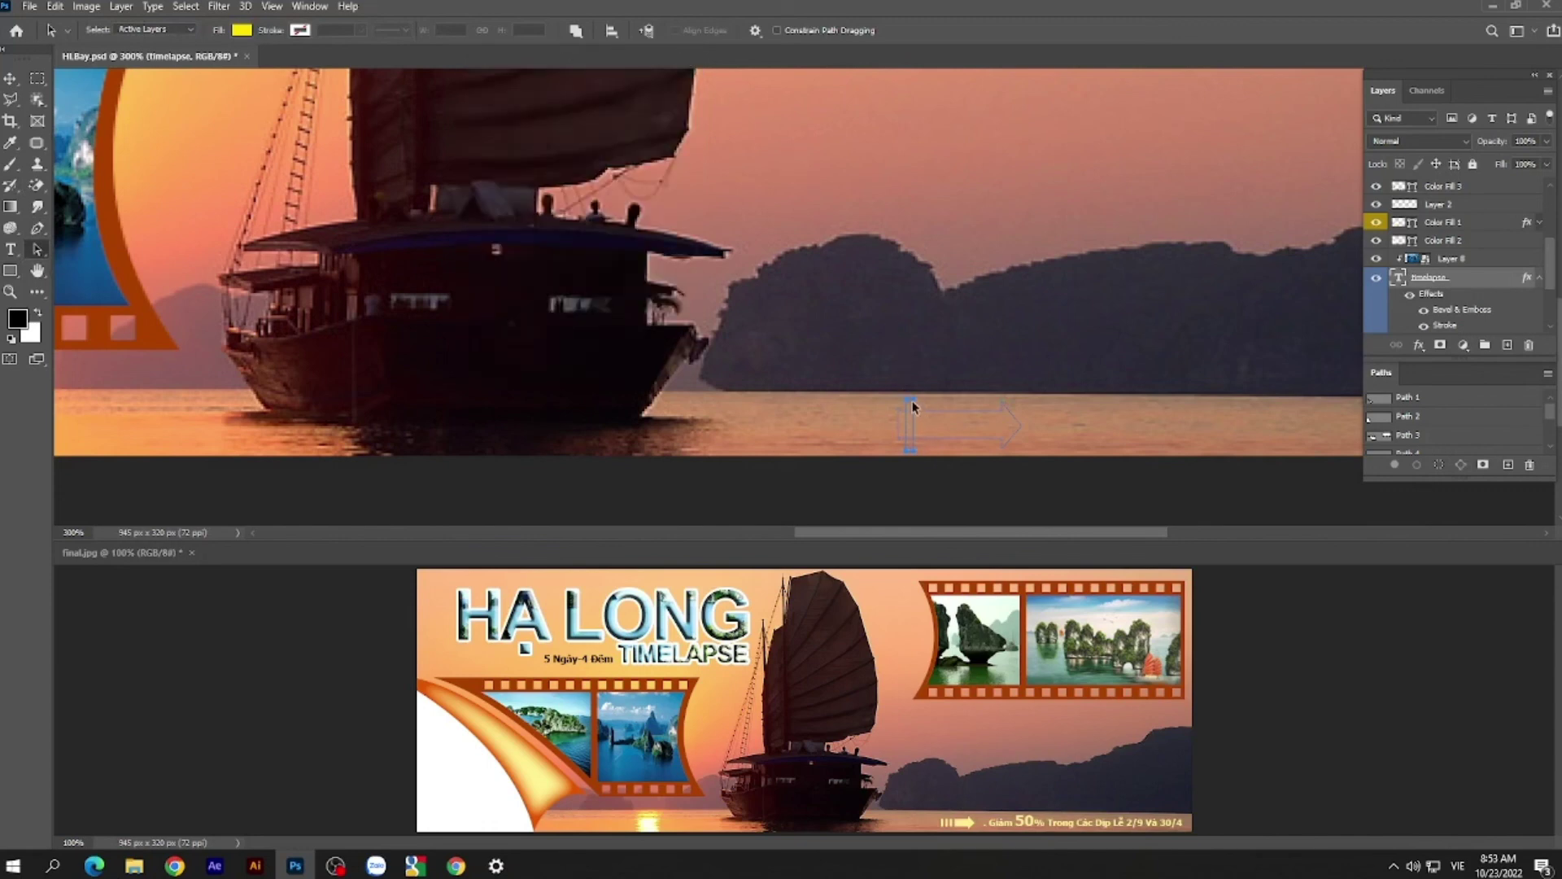
- Copy and paste the stripe path, shifting the copy a few pixels right
left_click(55, 7)
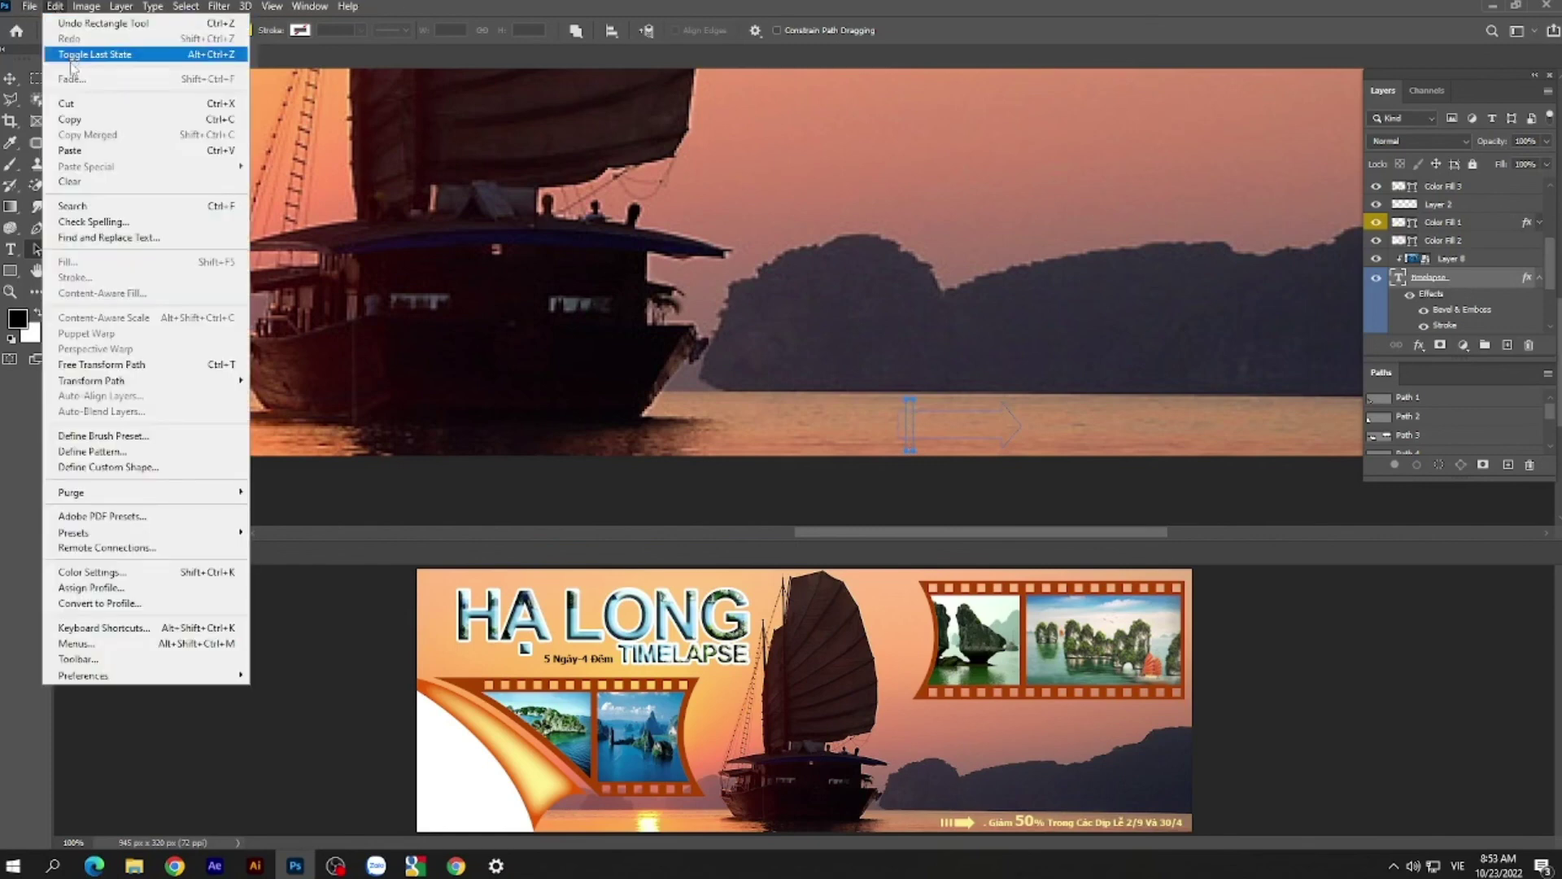
left_click(71, 120)
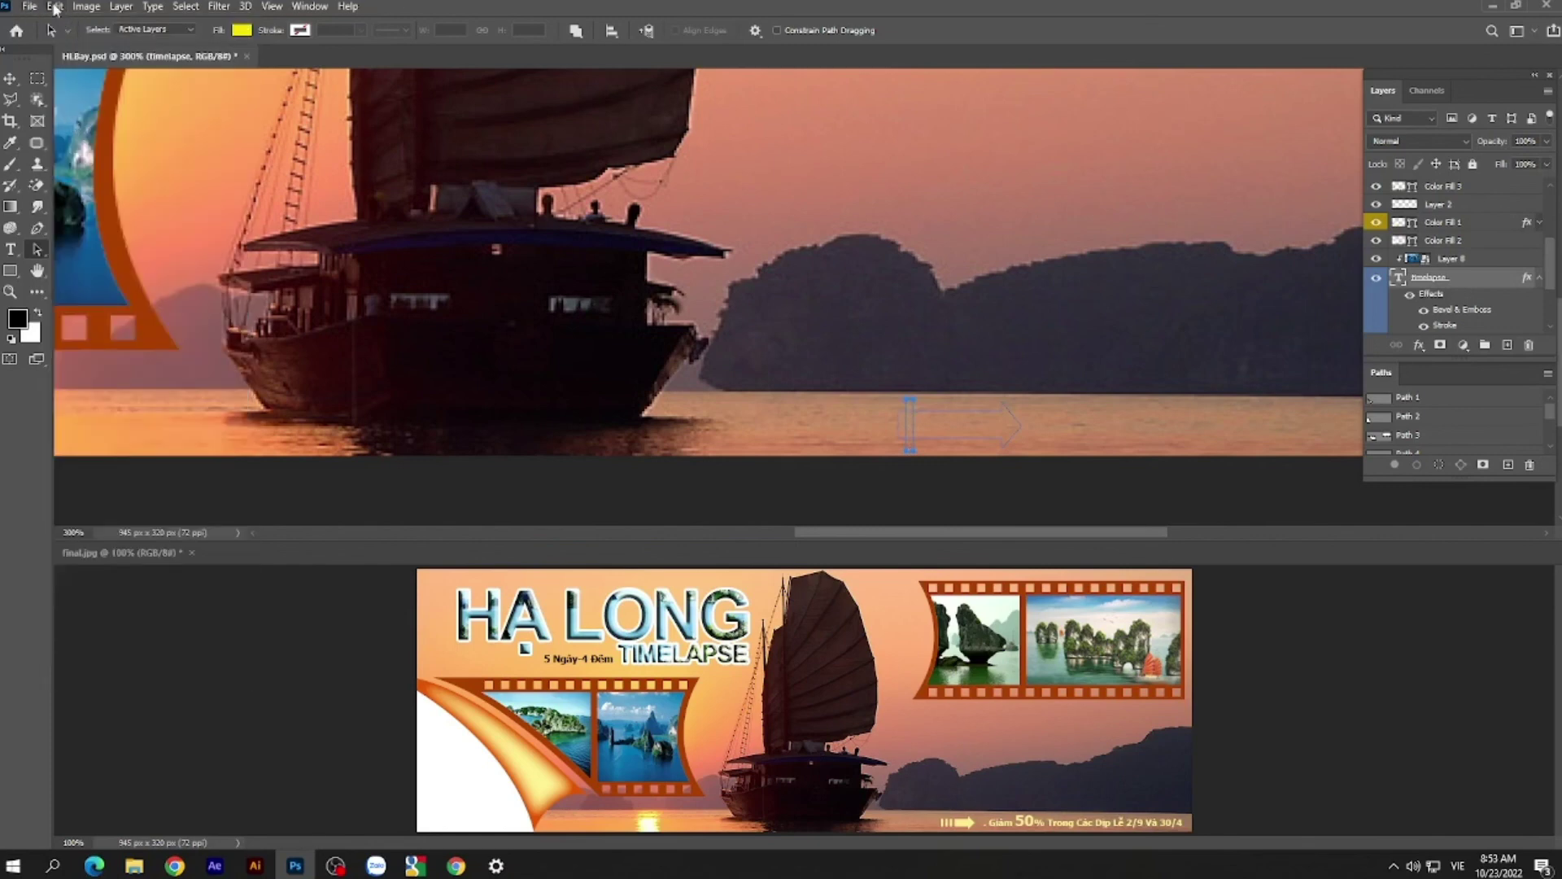
left_click(55, 7)
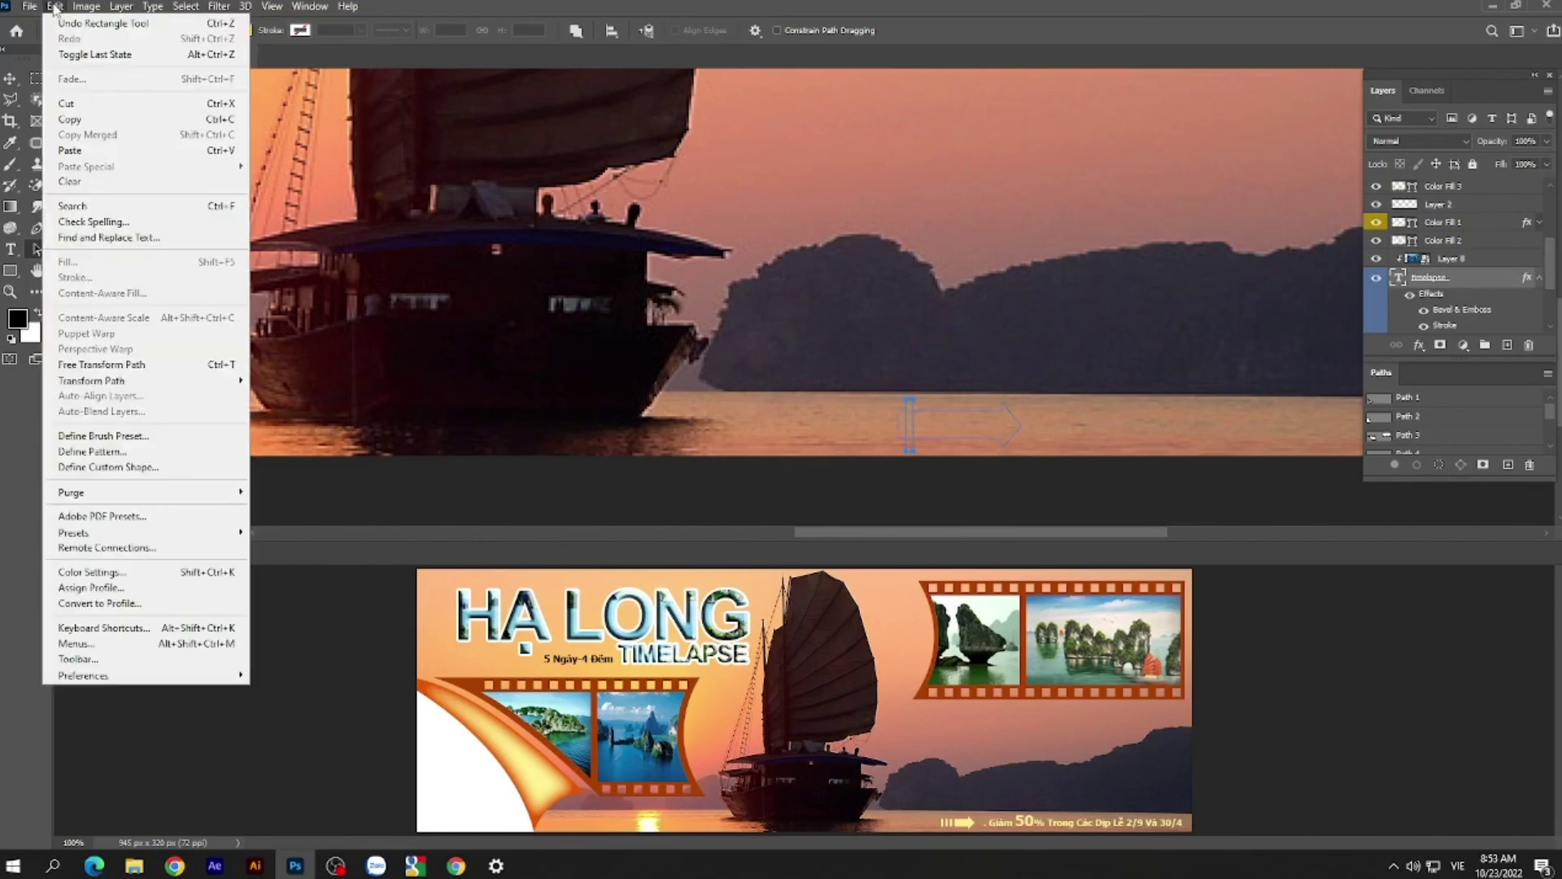
left_click(82, 152)
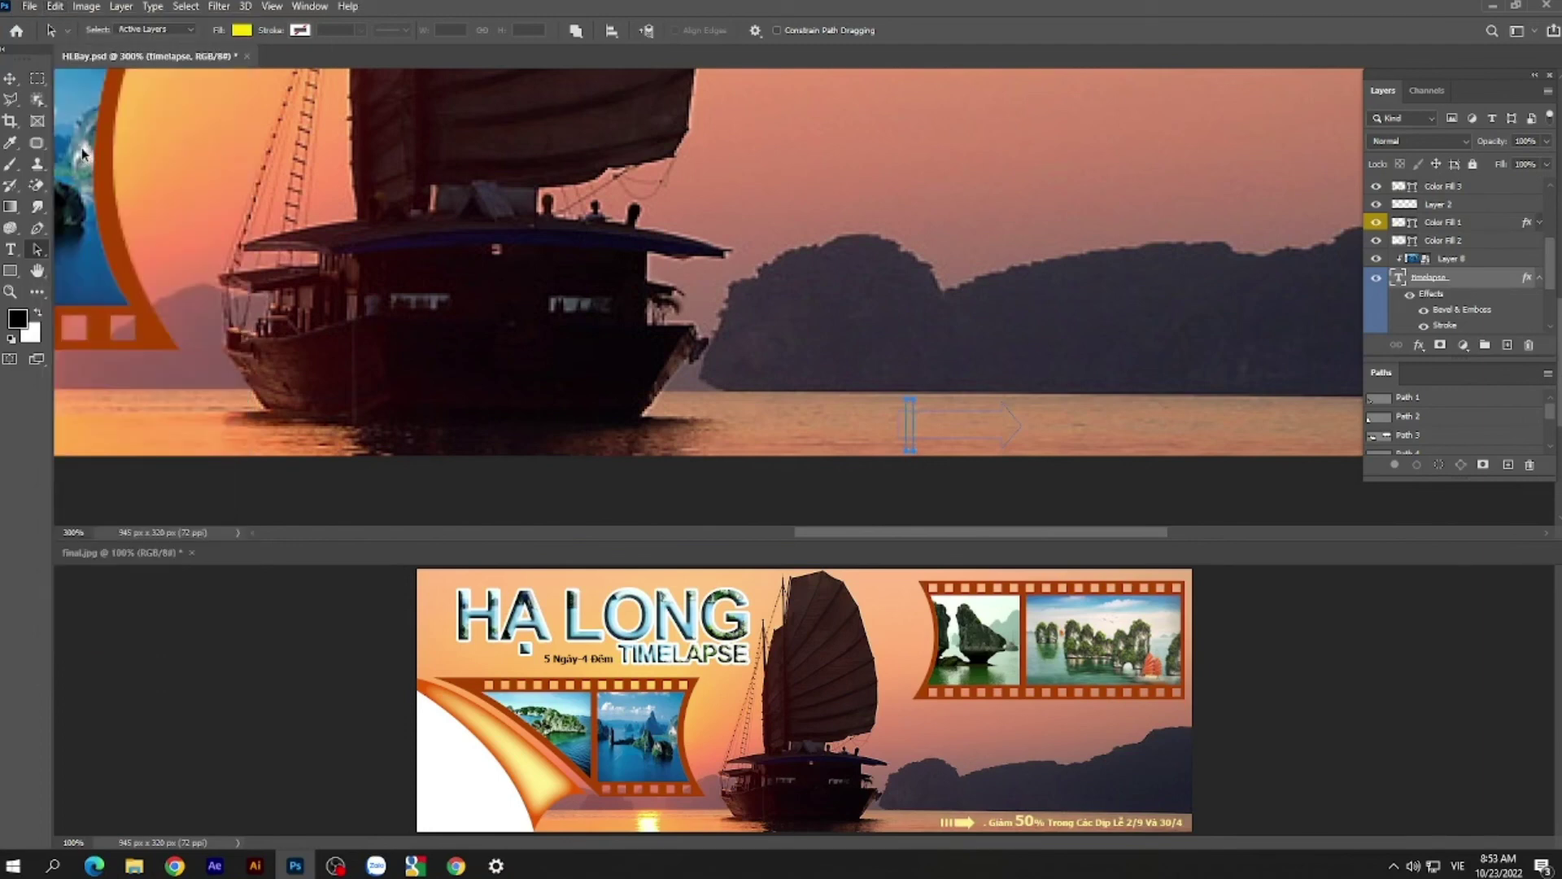
key("ctrl")
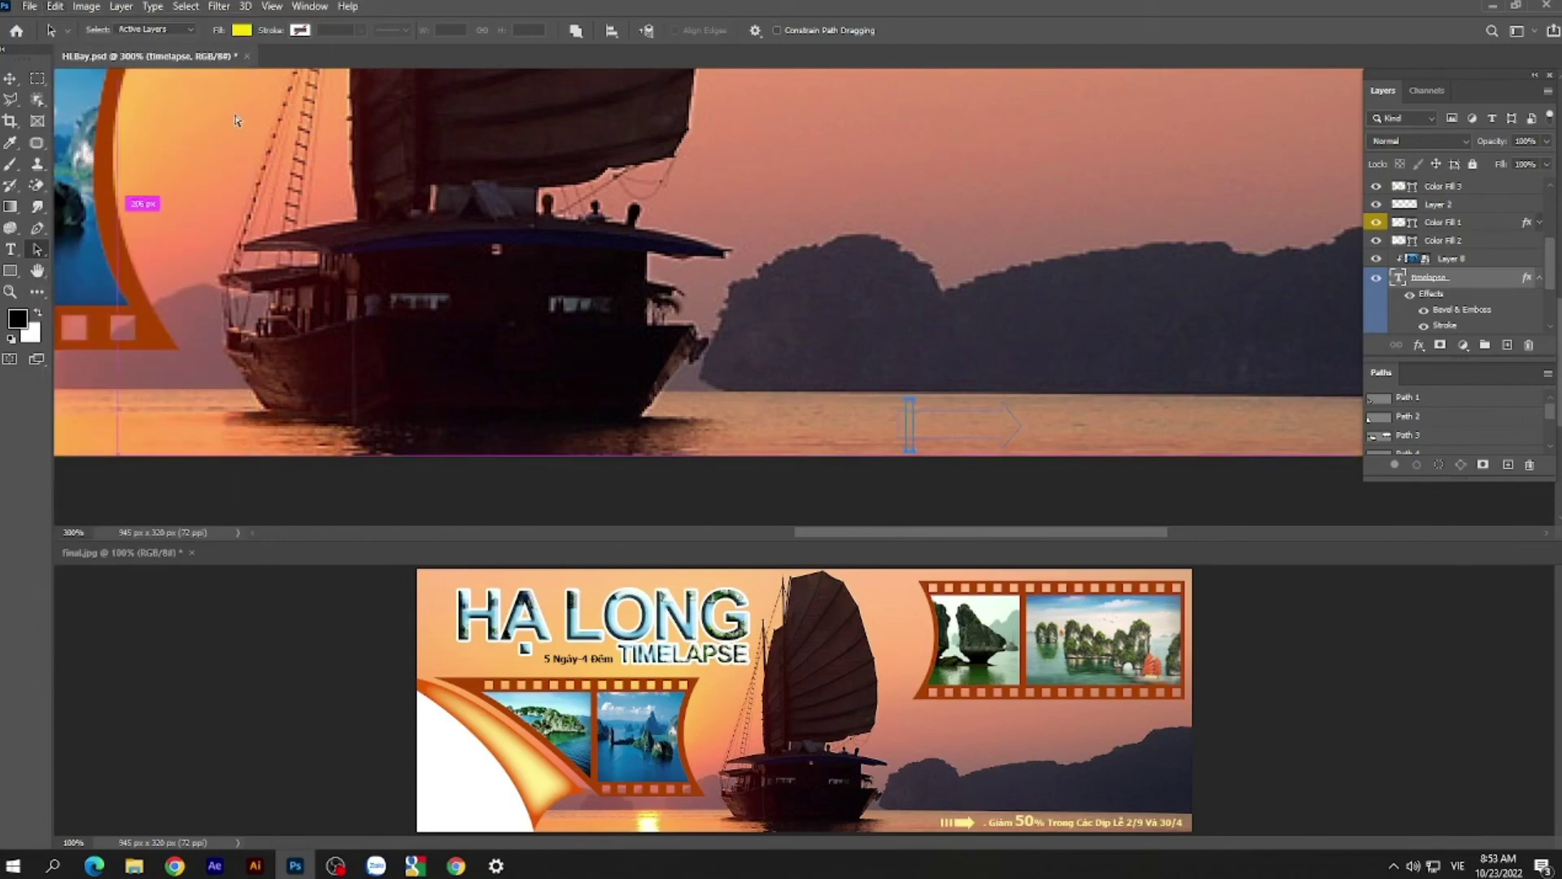
key("ctrl+t")
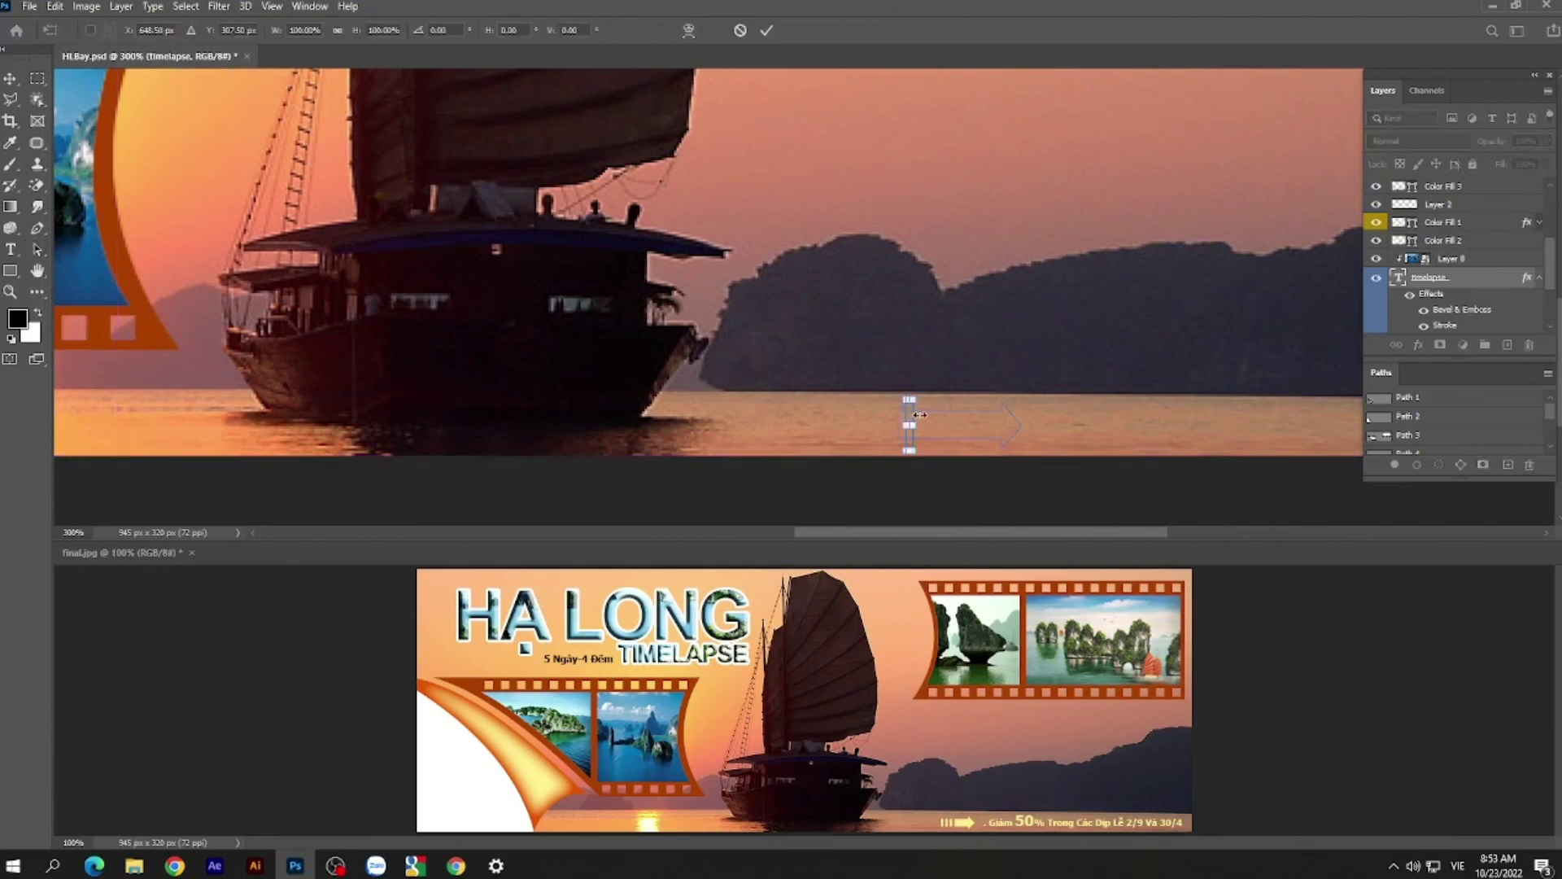
left_click_drag(911, 414, 923, 415)
key("Right")
key("Return")
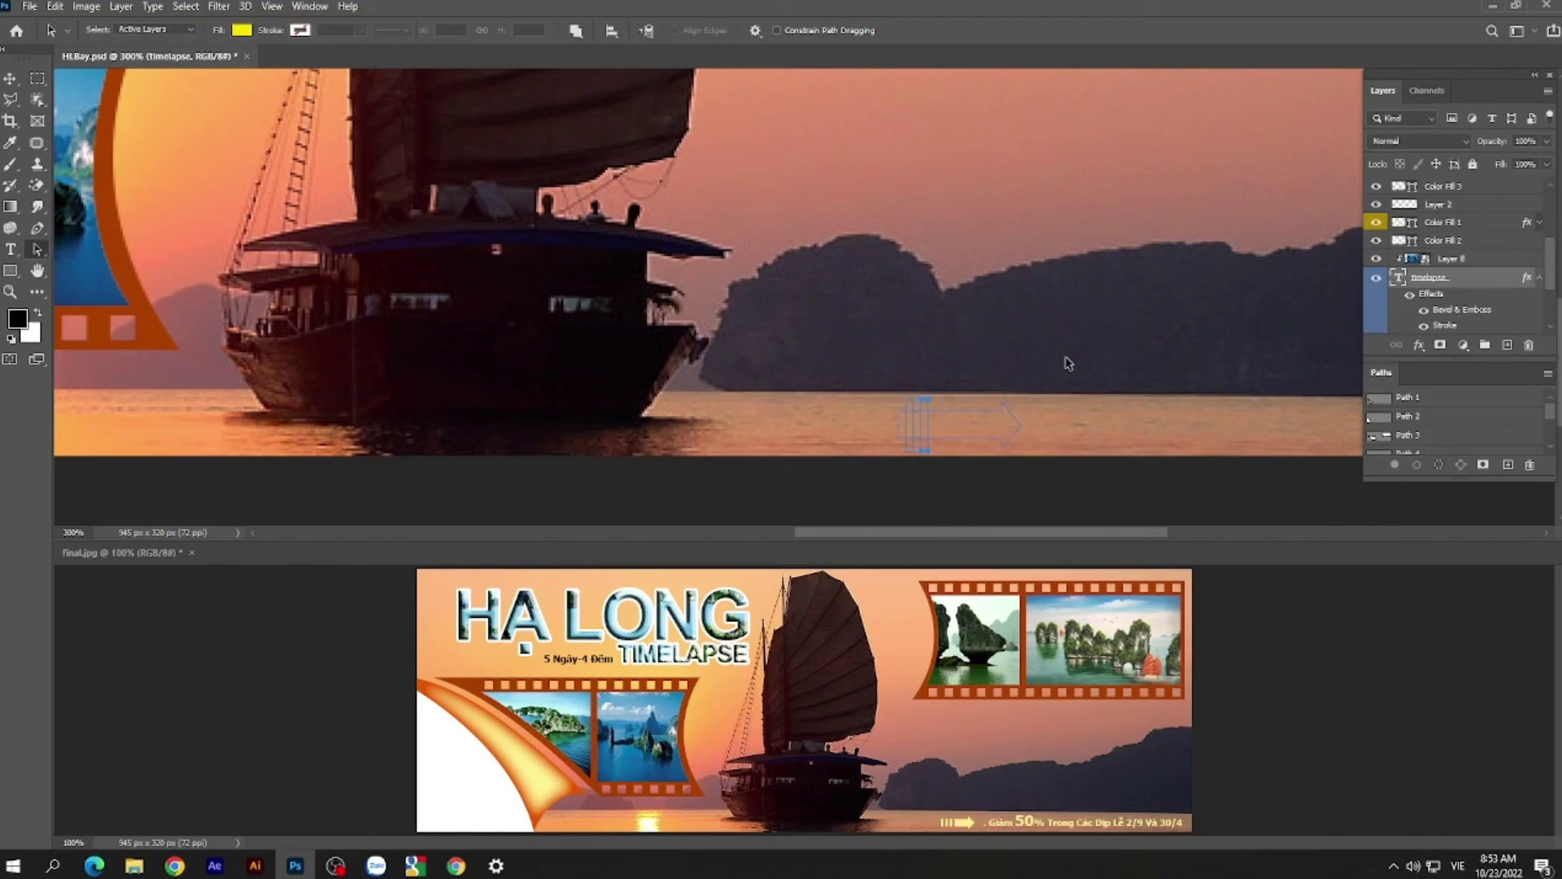
key("ctrl")
left_click(578, 37)
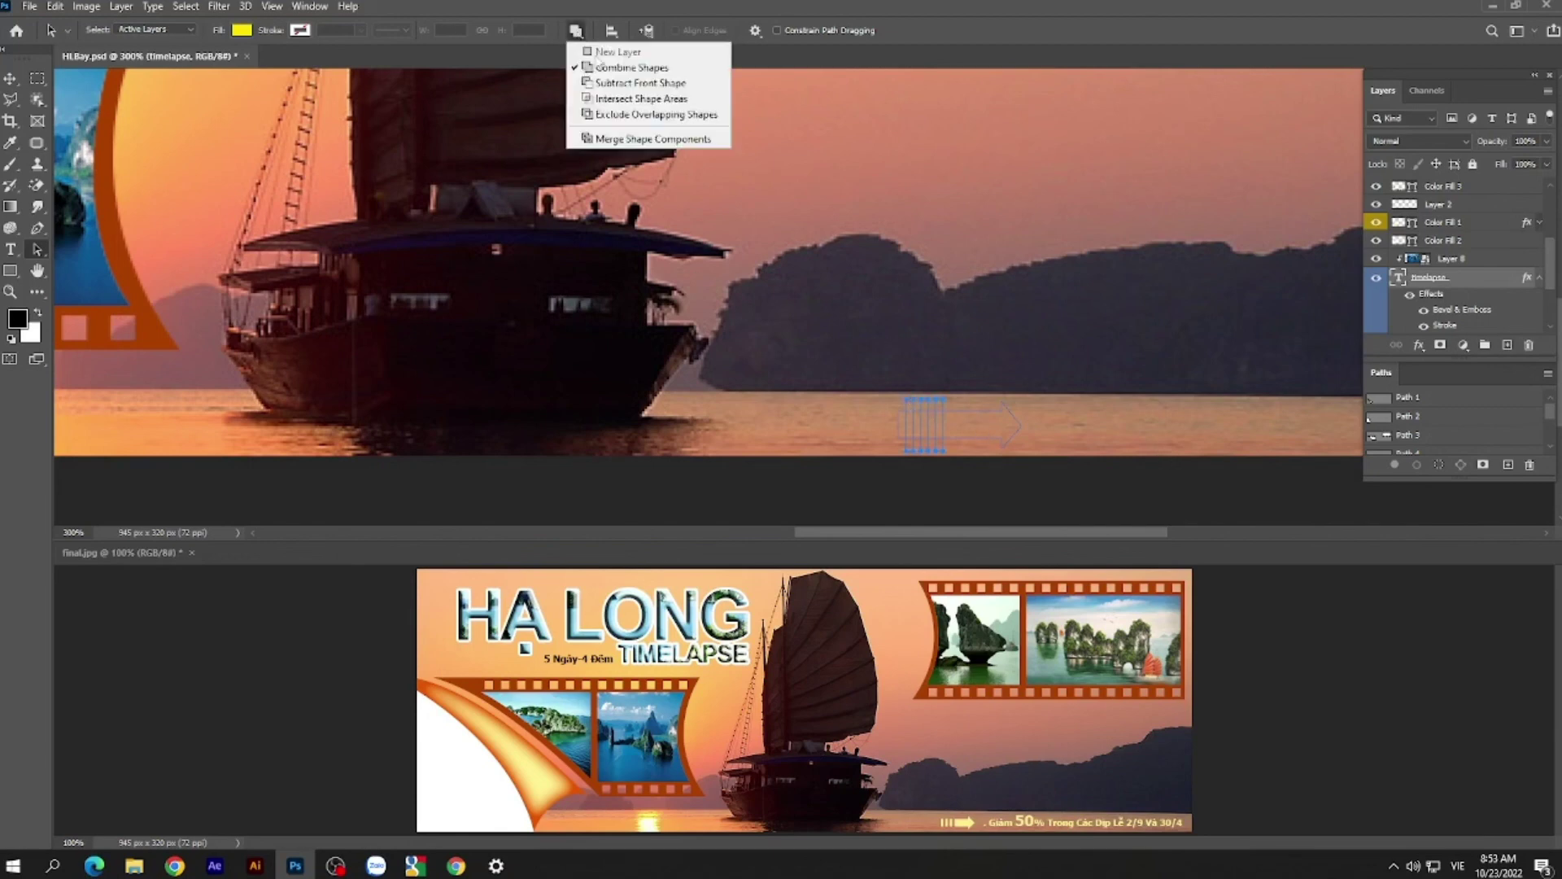
- Subtract the stripe copy from the arrow path, merge all its components, and add an empty Layer 9
left_click(632, 140)
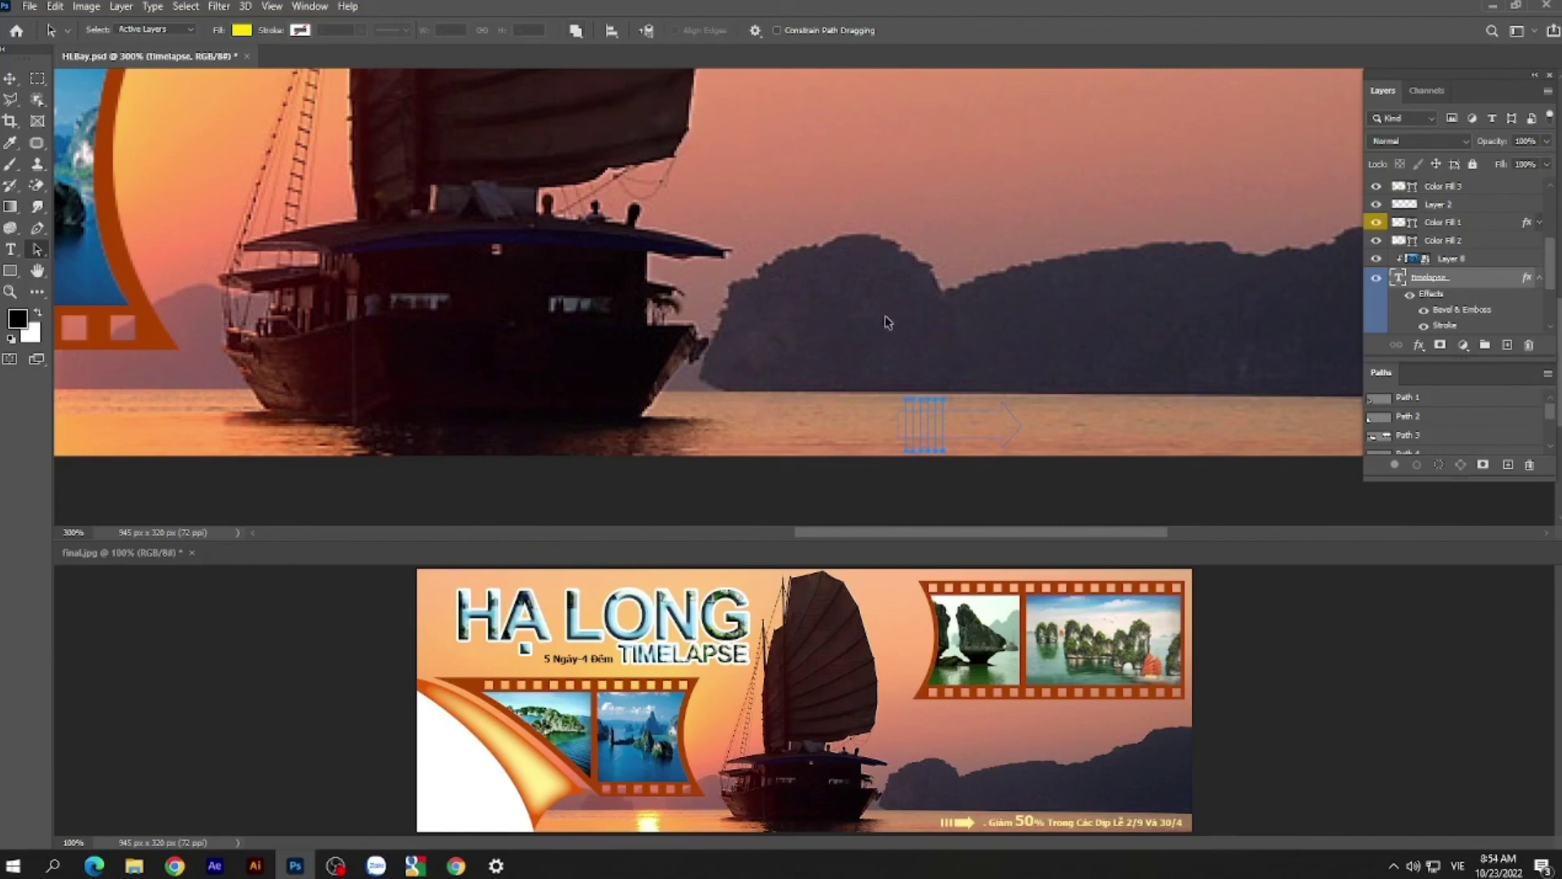
left_click(585, 33)
left_click(632, 80)
left_click(982, 411)
left_click(576, 31)
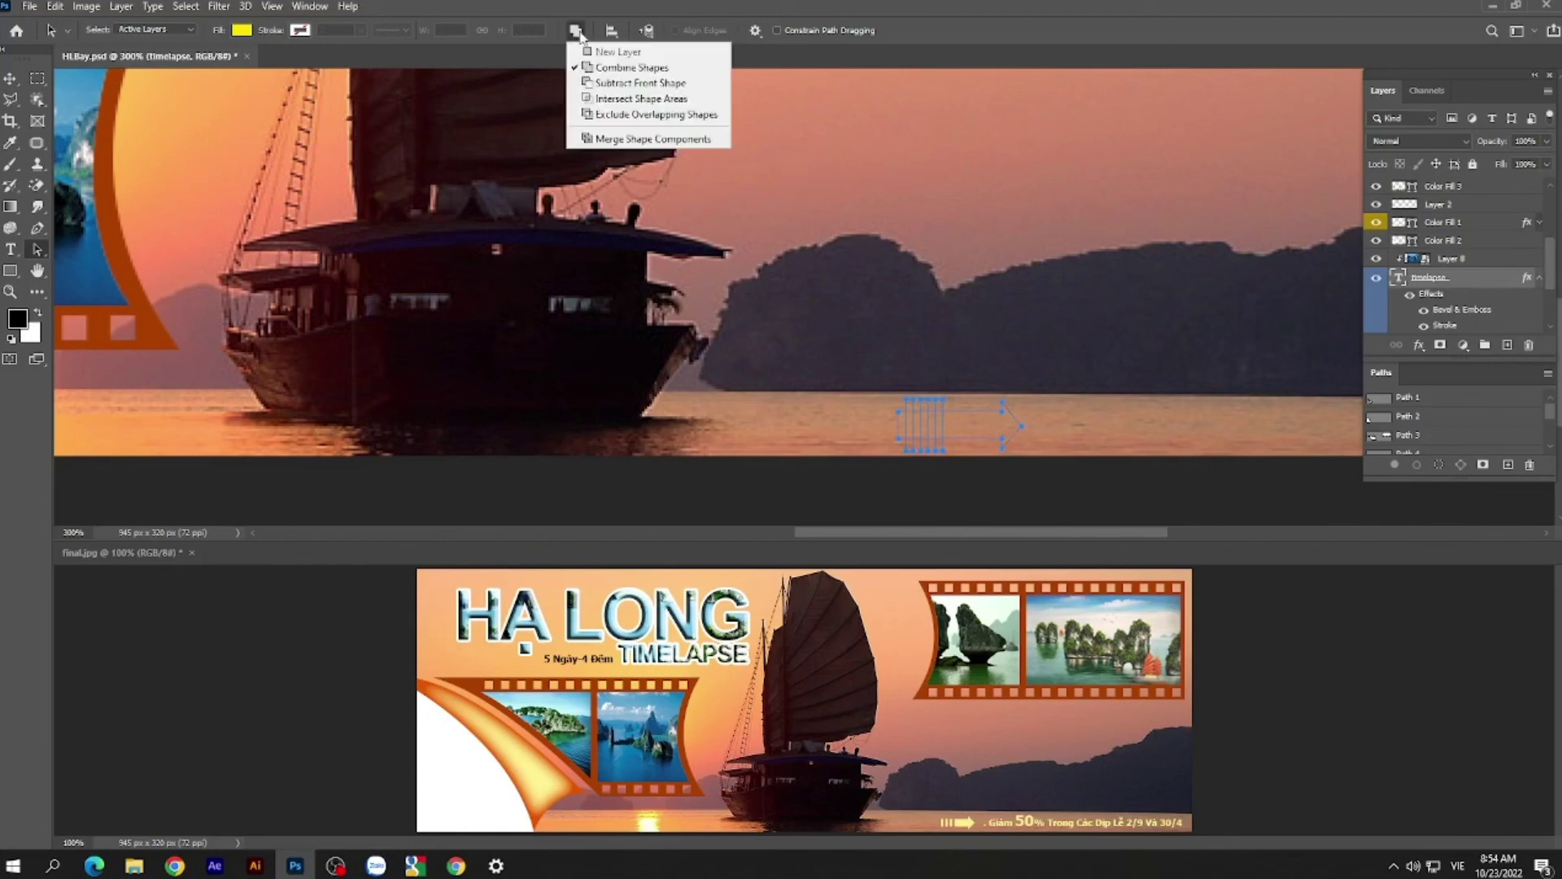
left_click(633, 139)
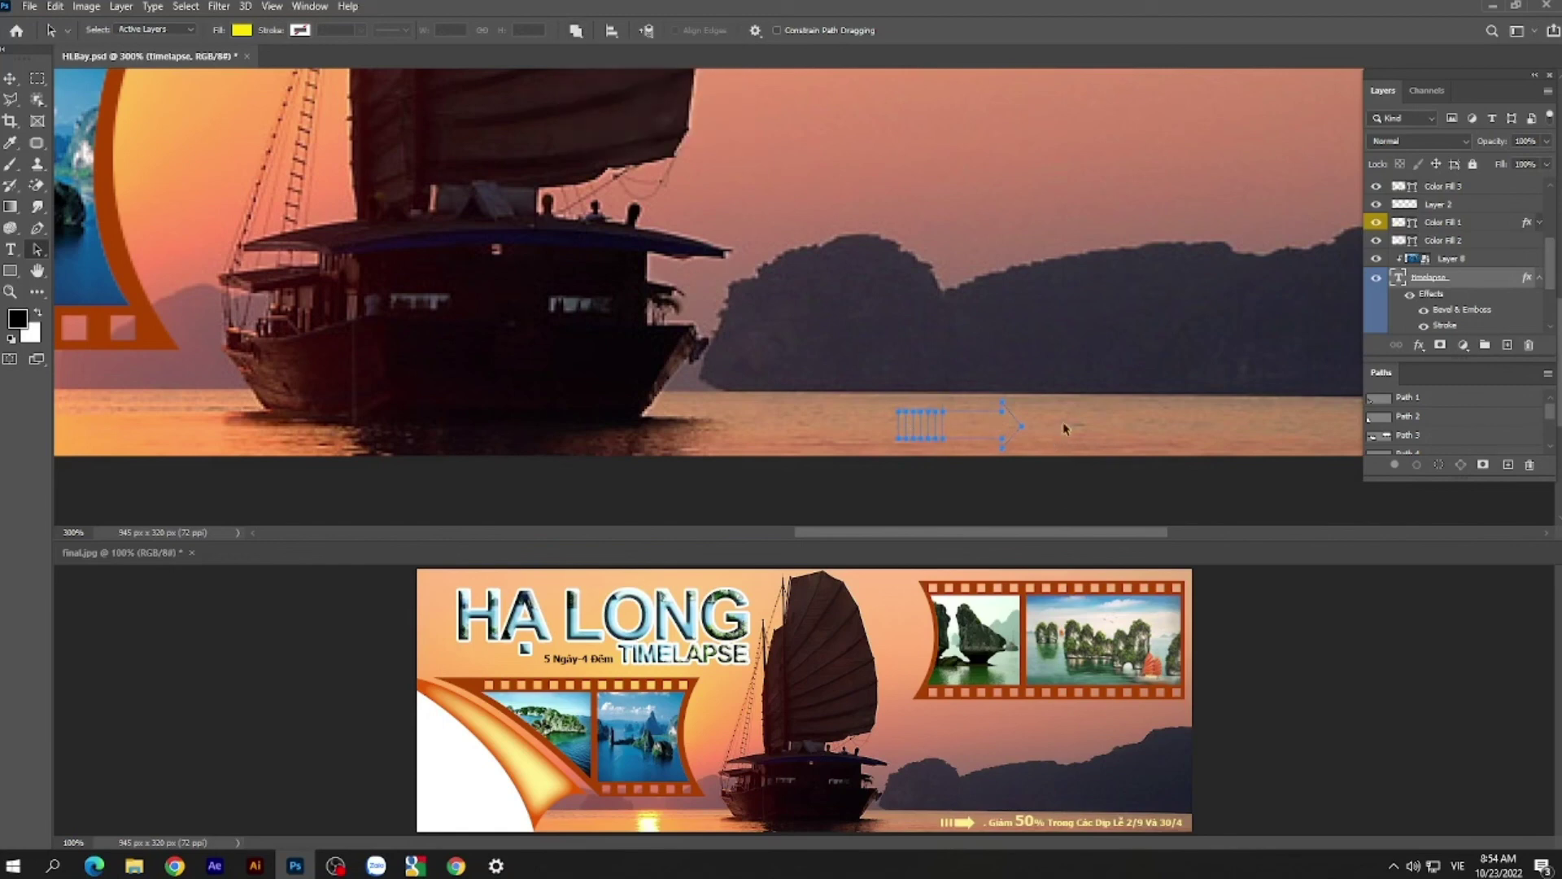
left_click(1507, 346)
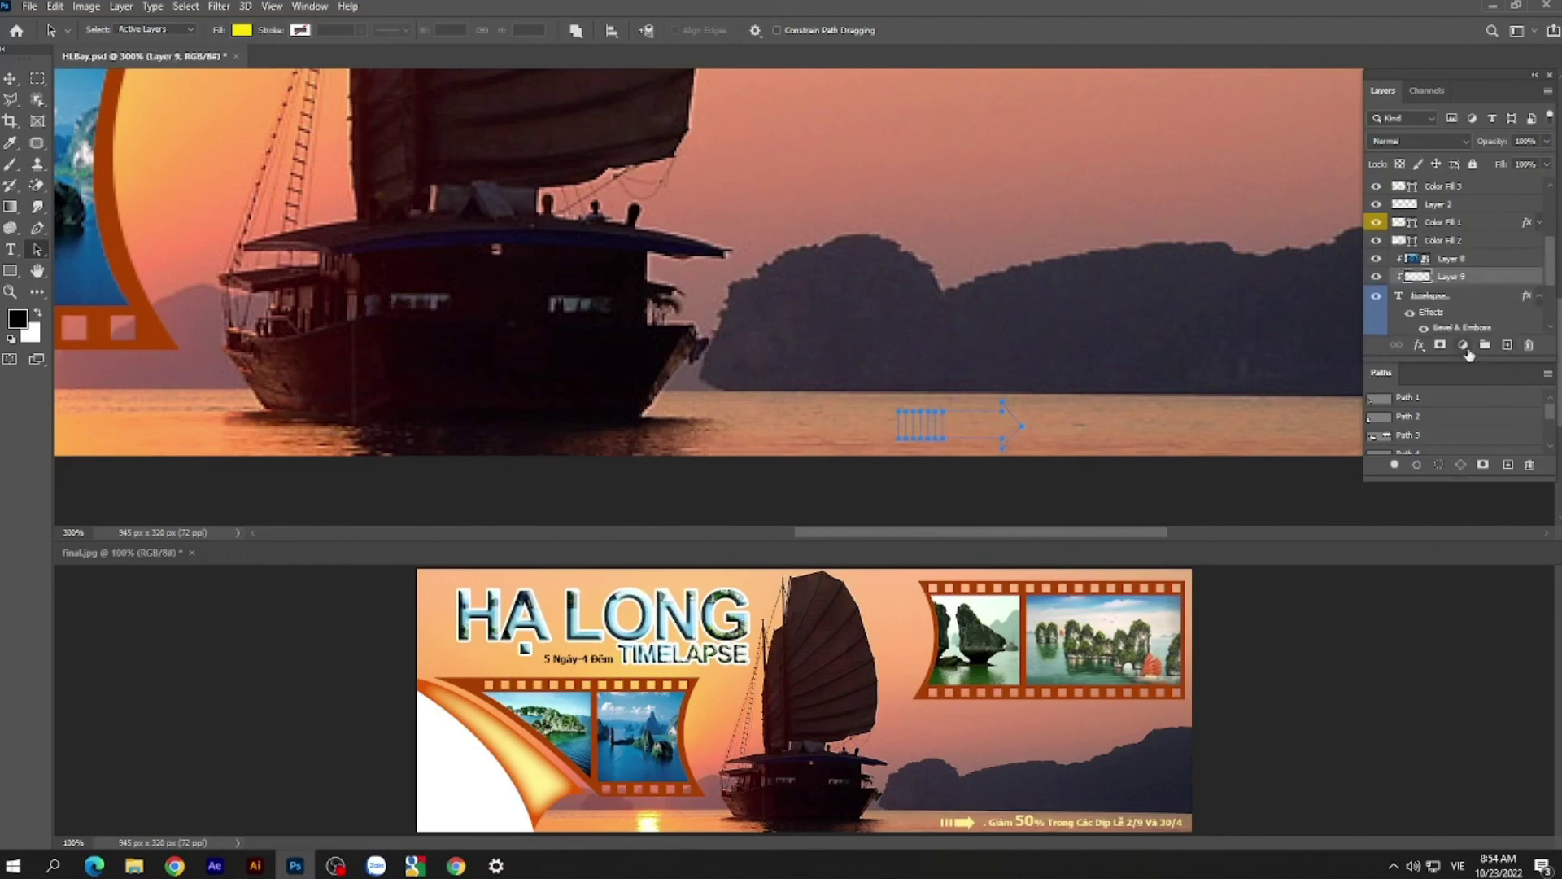
- Add a Solid Color fill layer in the sampled pale yellow feee8f and move it higher in the stack
left_click(1463, 346)
left_click(1468, 366)
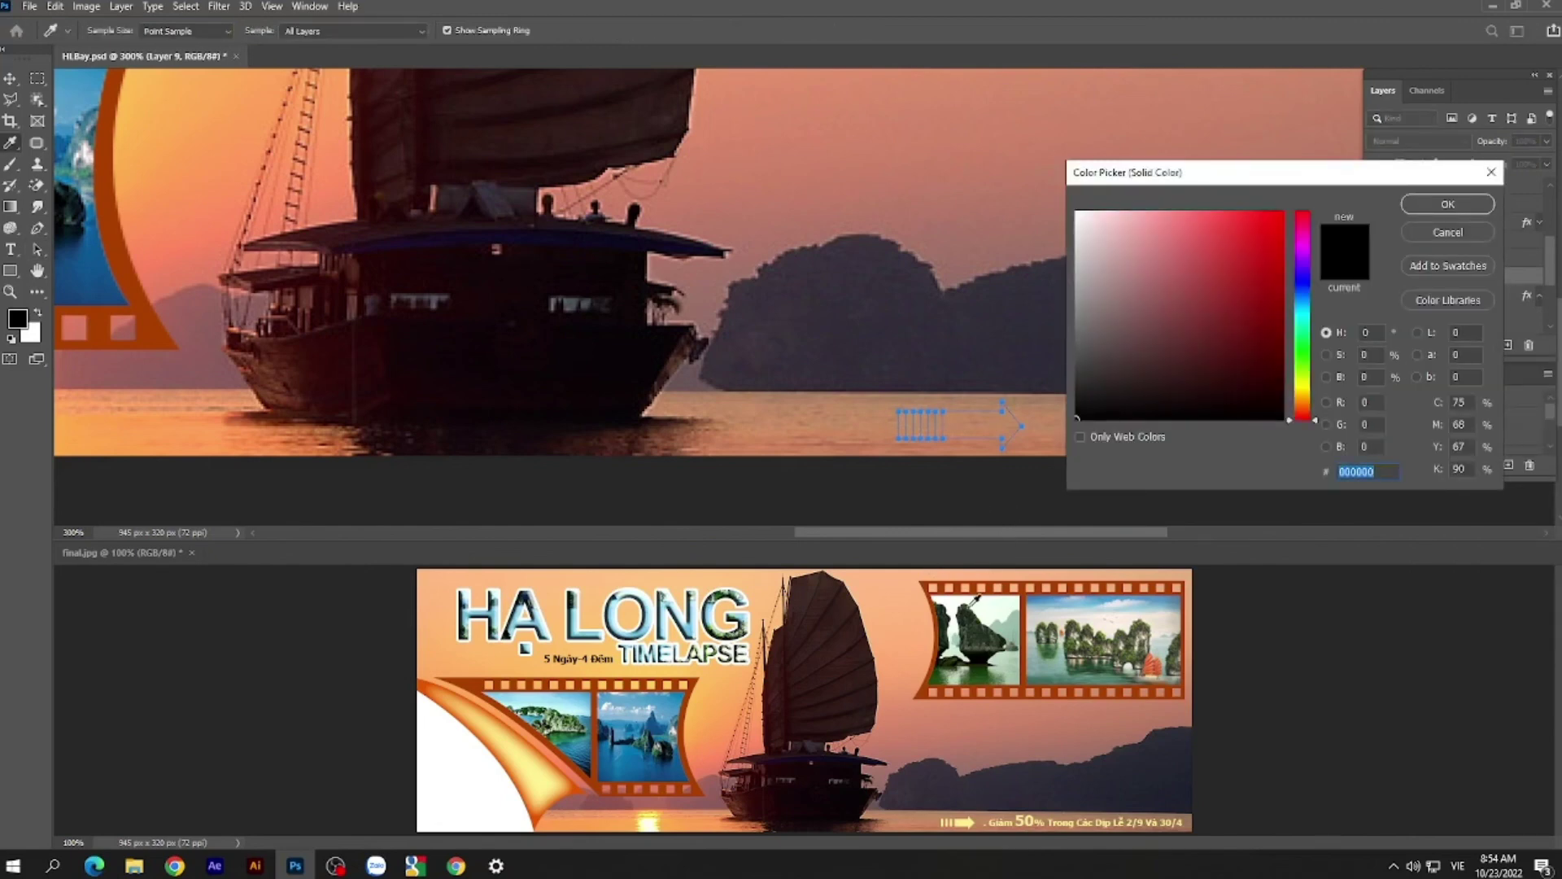
left_click(966, 822)
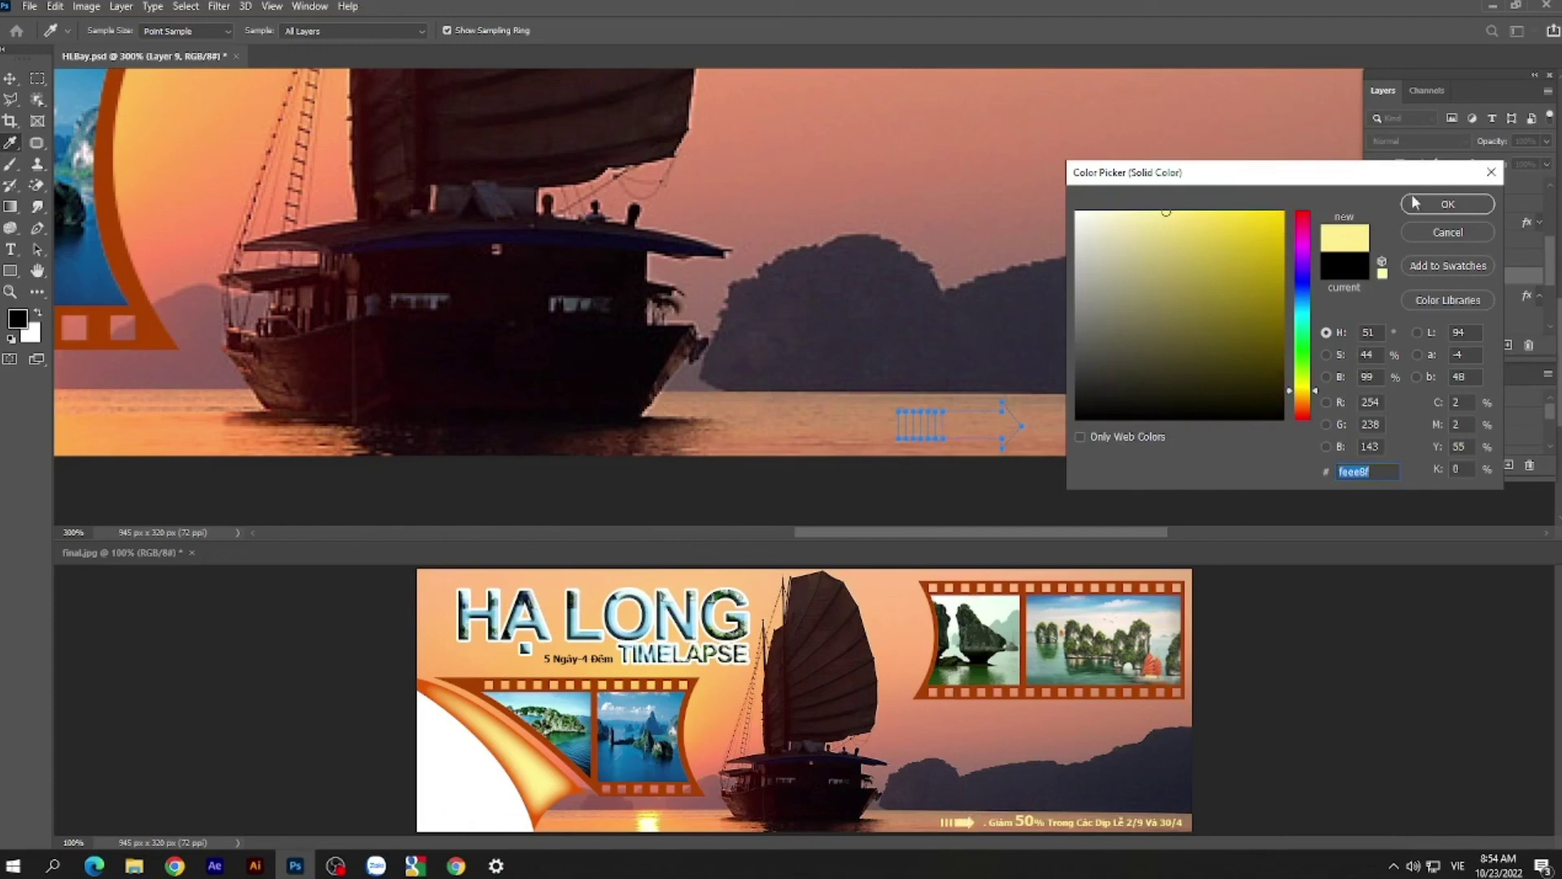
left_click(1434, 209)
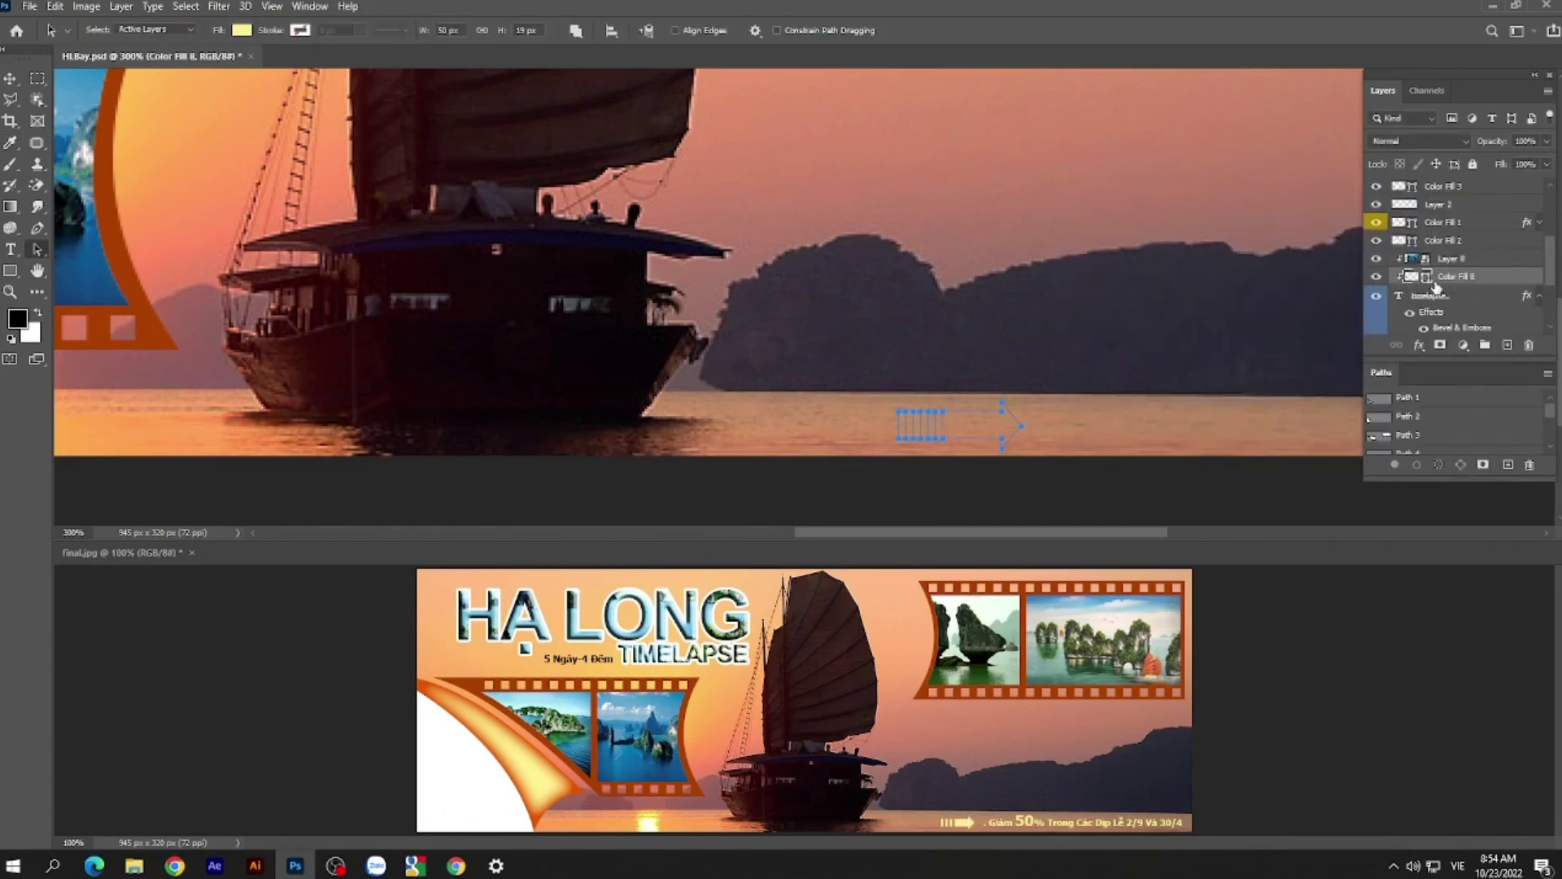
left_click_drag(1436, 285, 1460, 208)
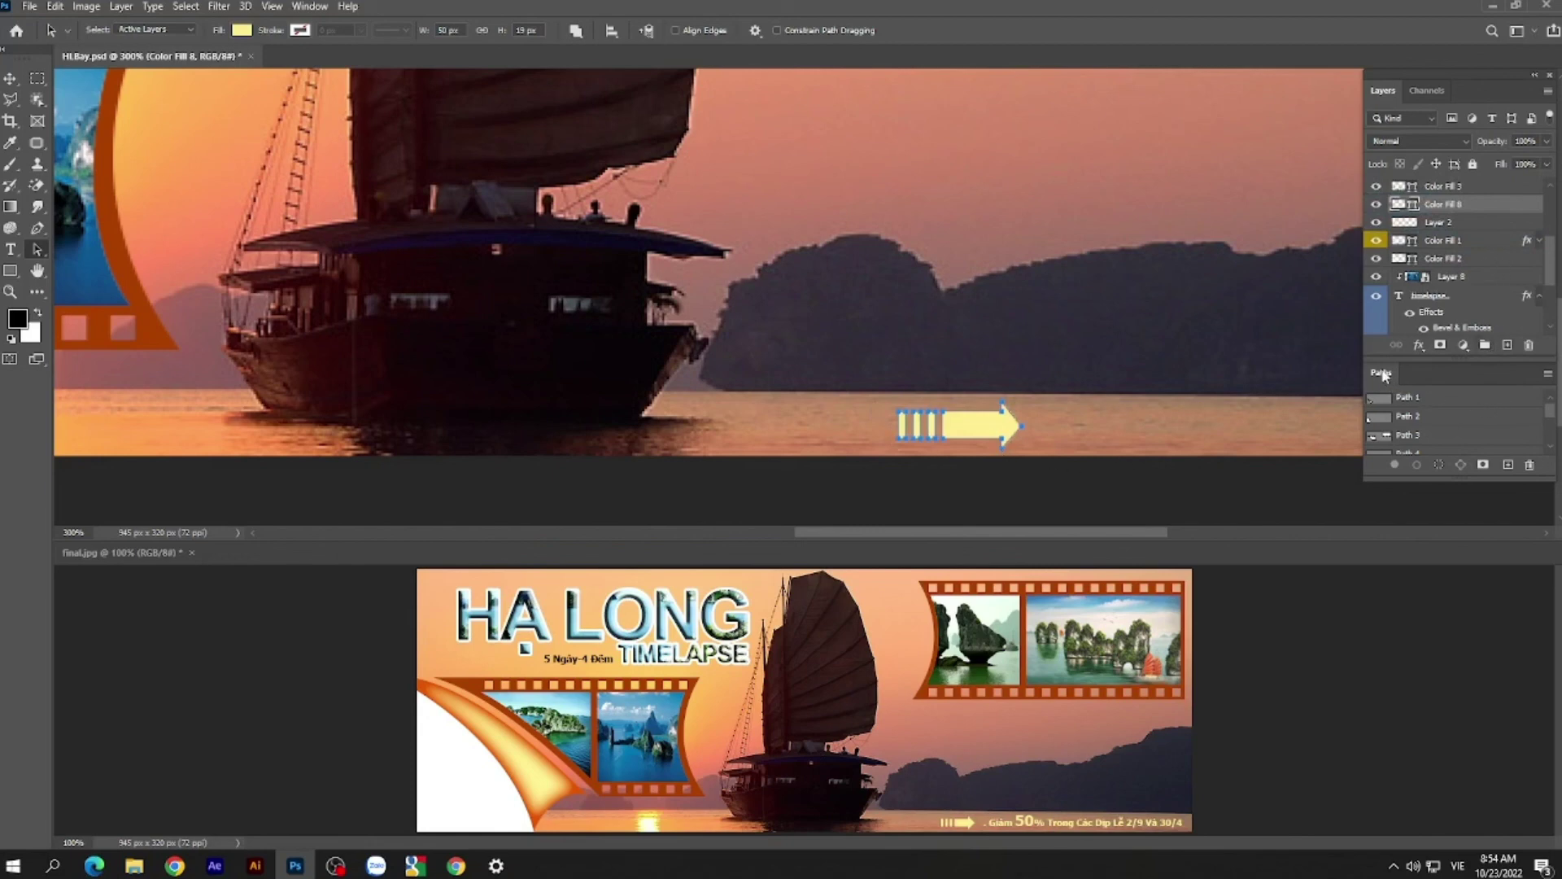
- Deselect the Work Path in the Paths panel to hide its outline, then zoom out to the whole banner
mouse_move(1387, 376)
left_mouse_down()
mouse_move(1463, 287)
mouse_move(1470, 90)
left_mouse_up()
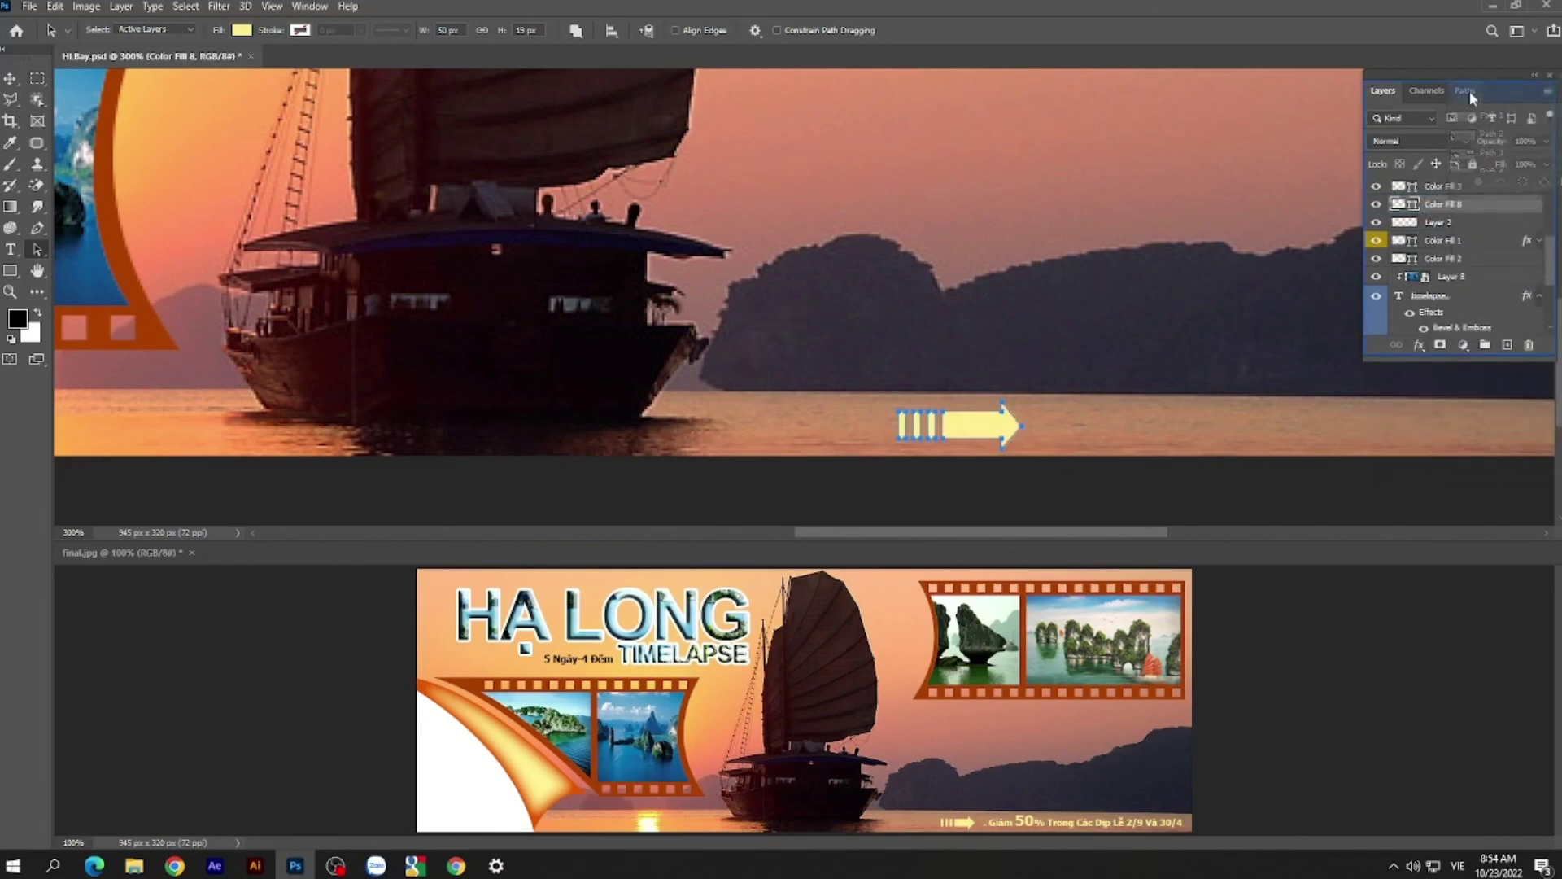
left_click(1385, 90)
left_click(1469, 90)
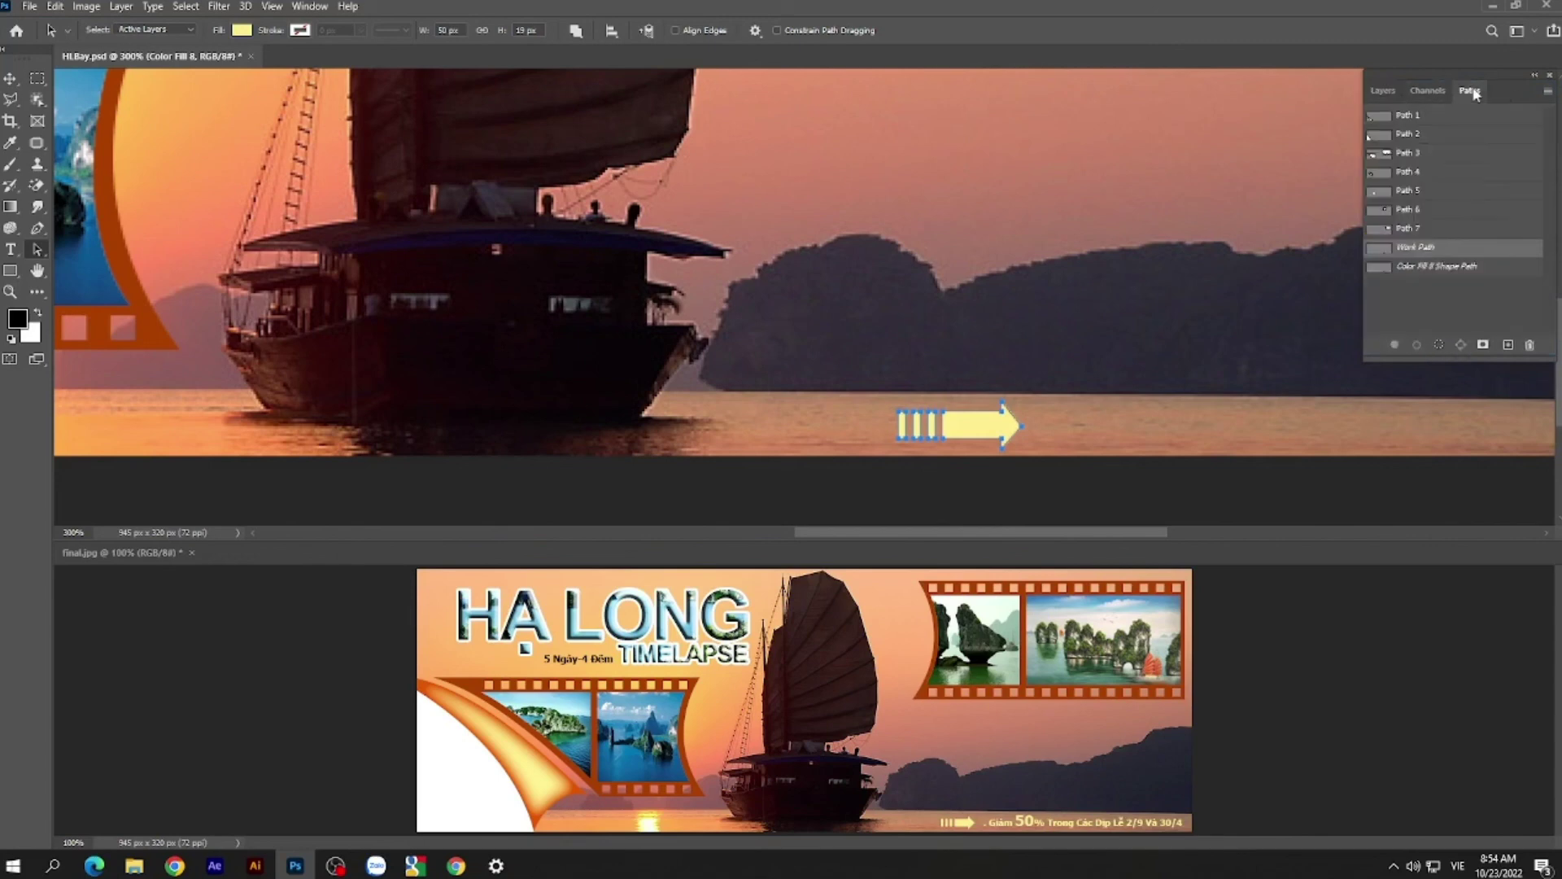
left_click(1450, 293)
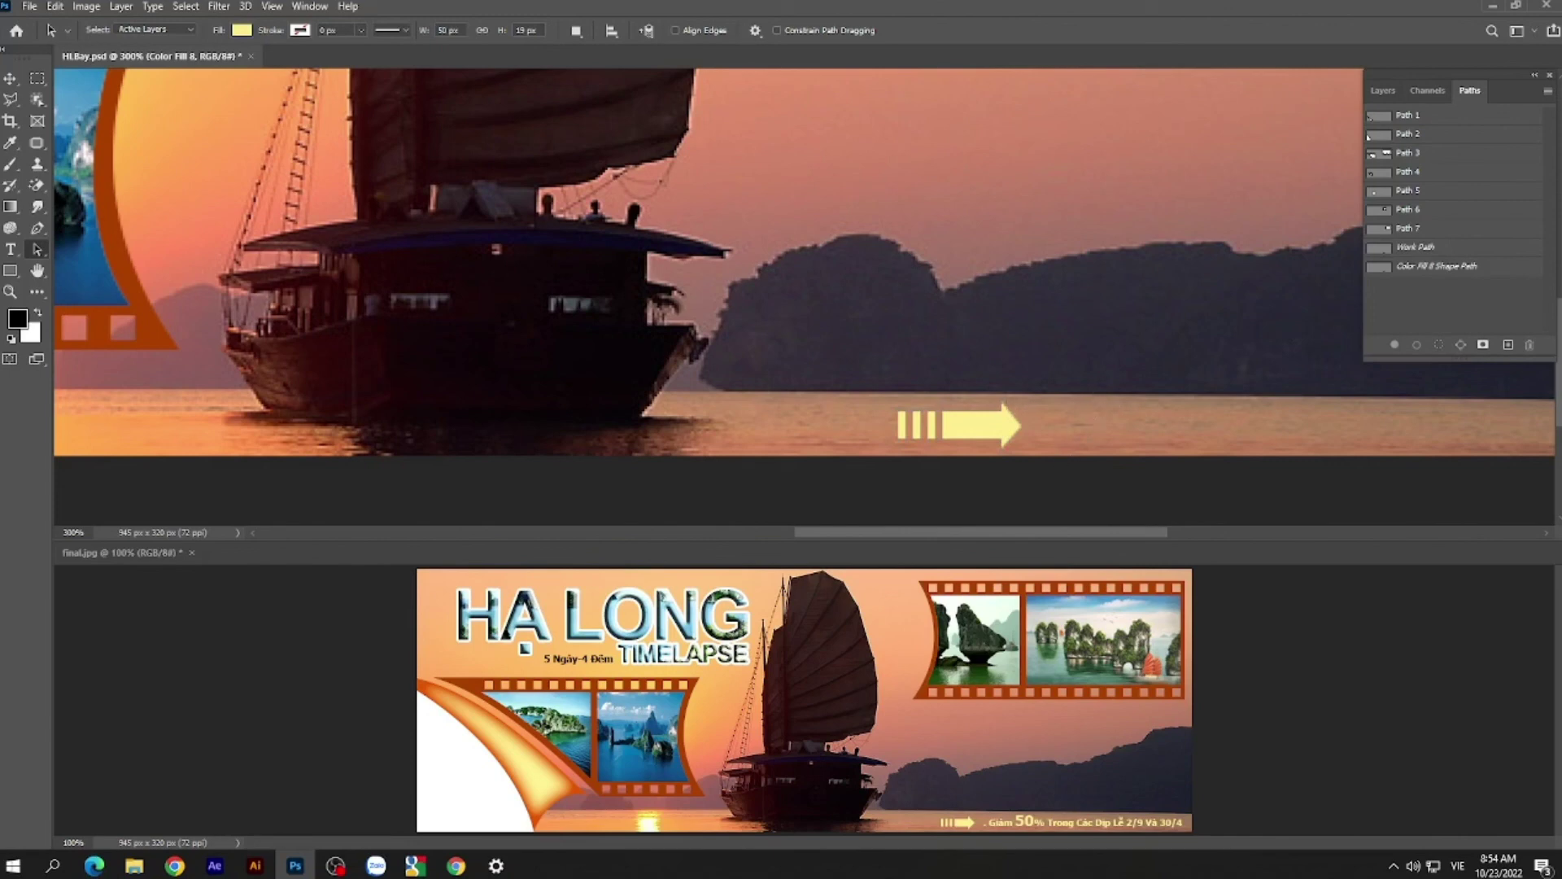
left_click(1383, 91)
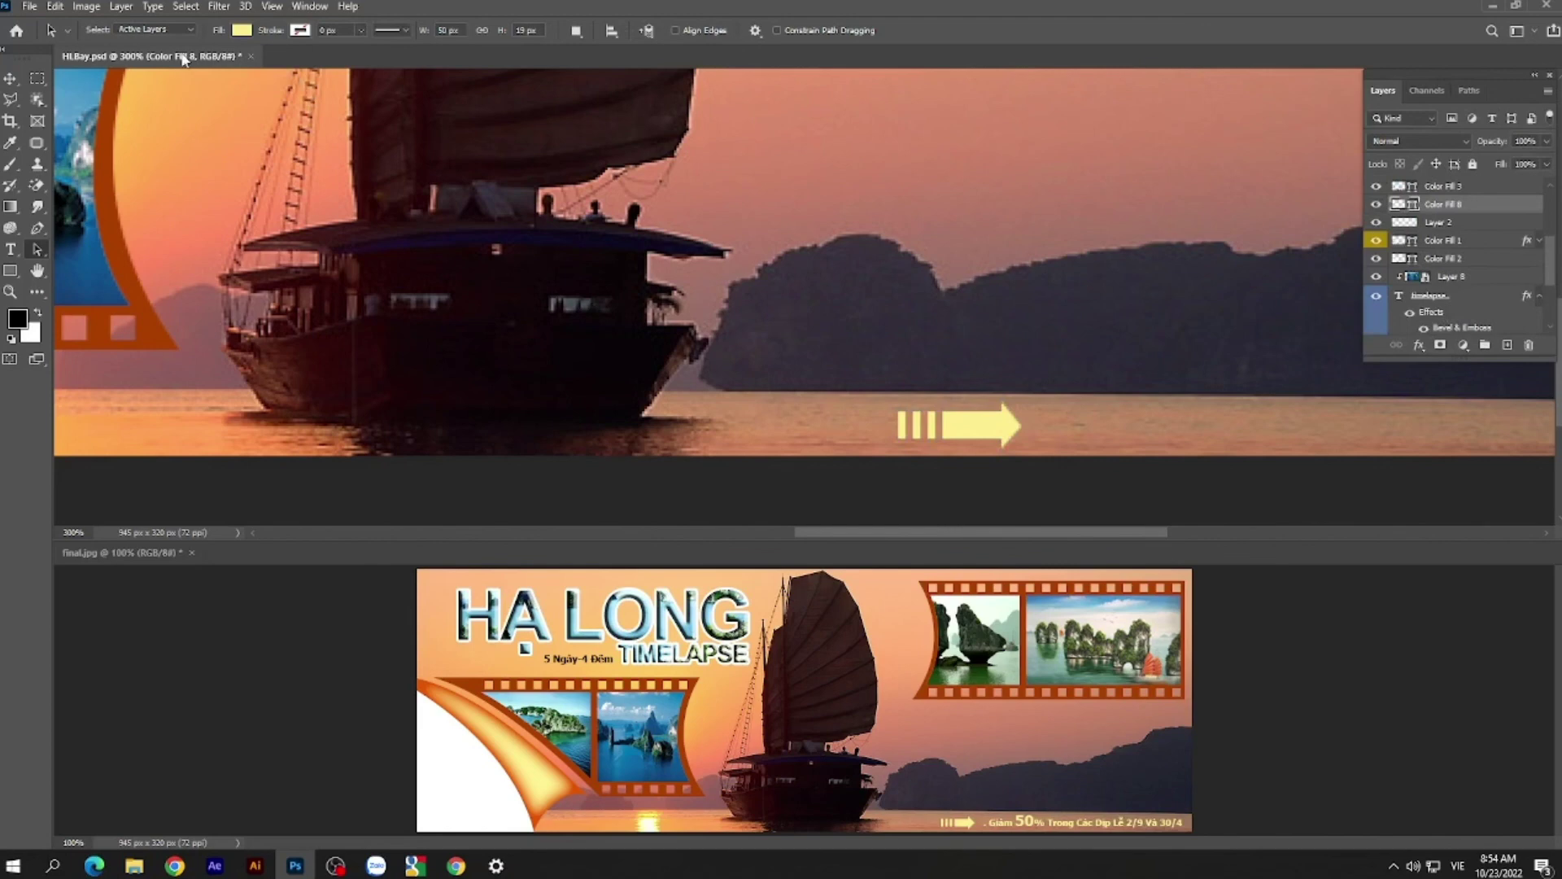
key("ctrl+minus")
key("ctrl+minus")
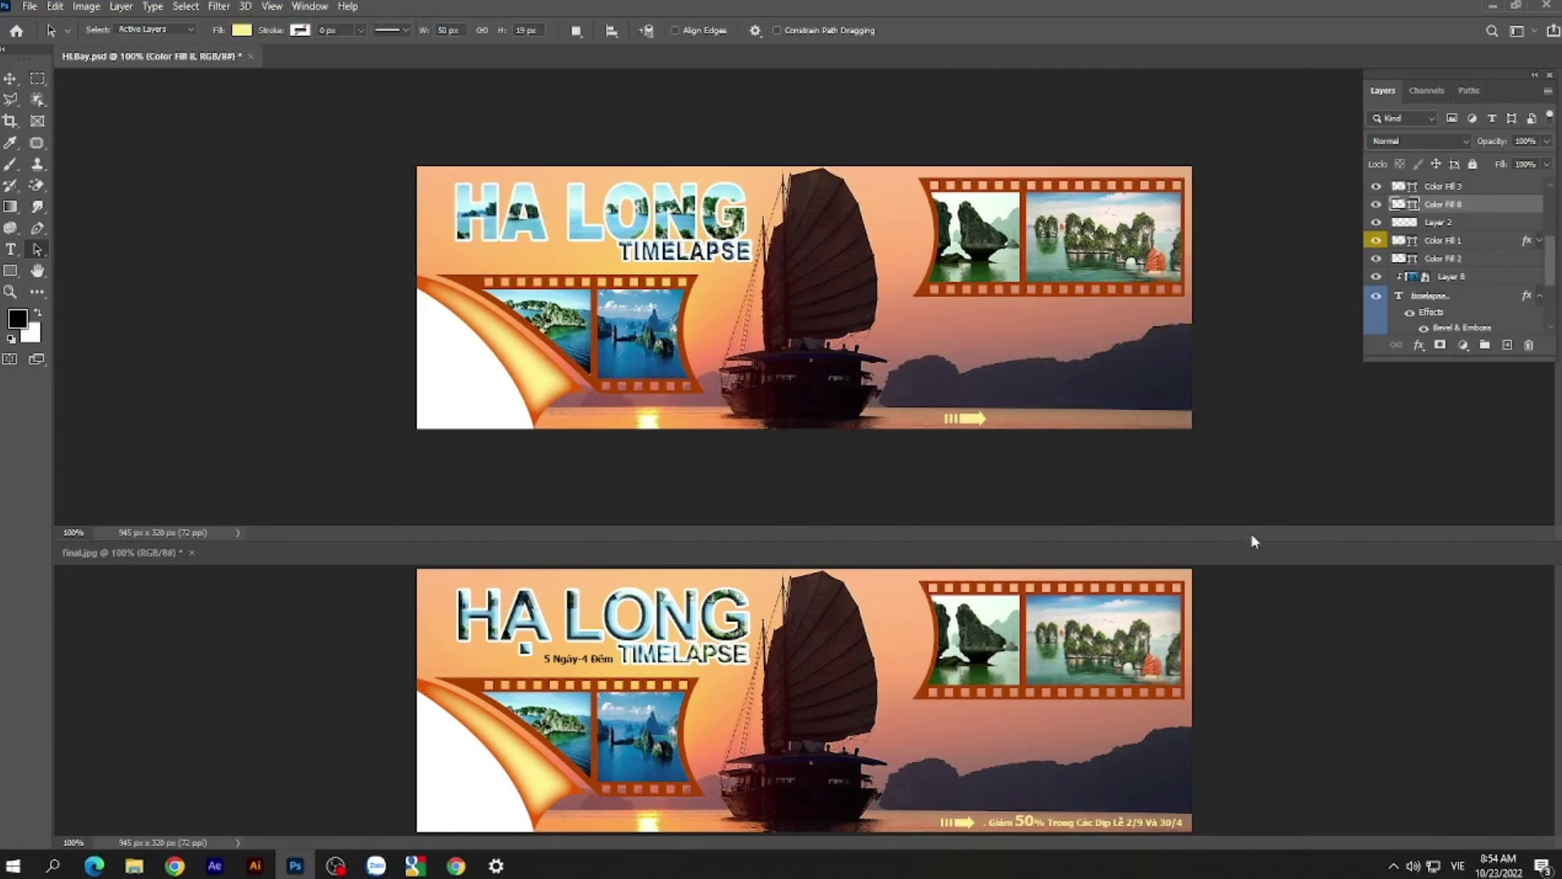
- Make Group 1 visible to show the '5 Ngày 4 Đêm' tagline and discount line beside the arrow
left_click_drag(1254, 532, 1244, 471)
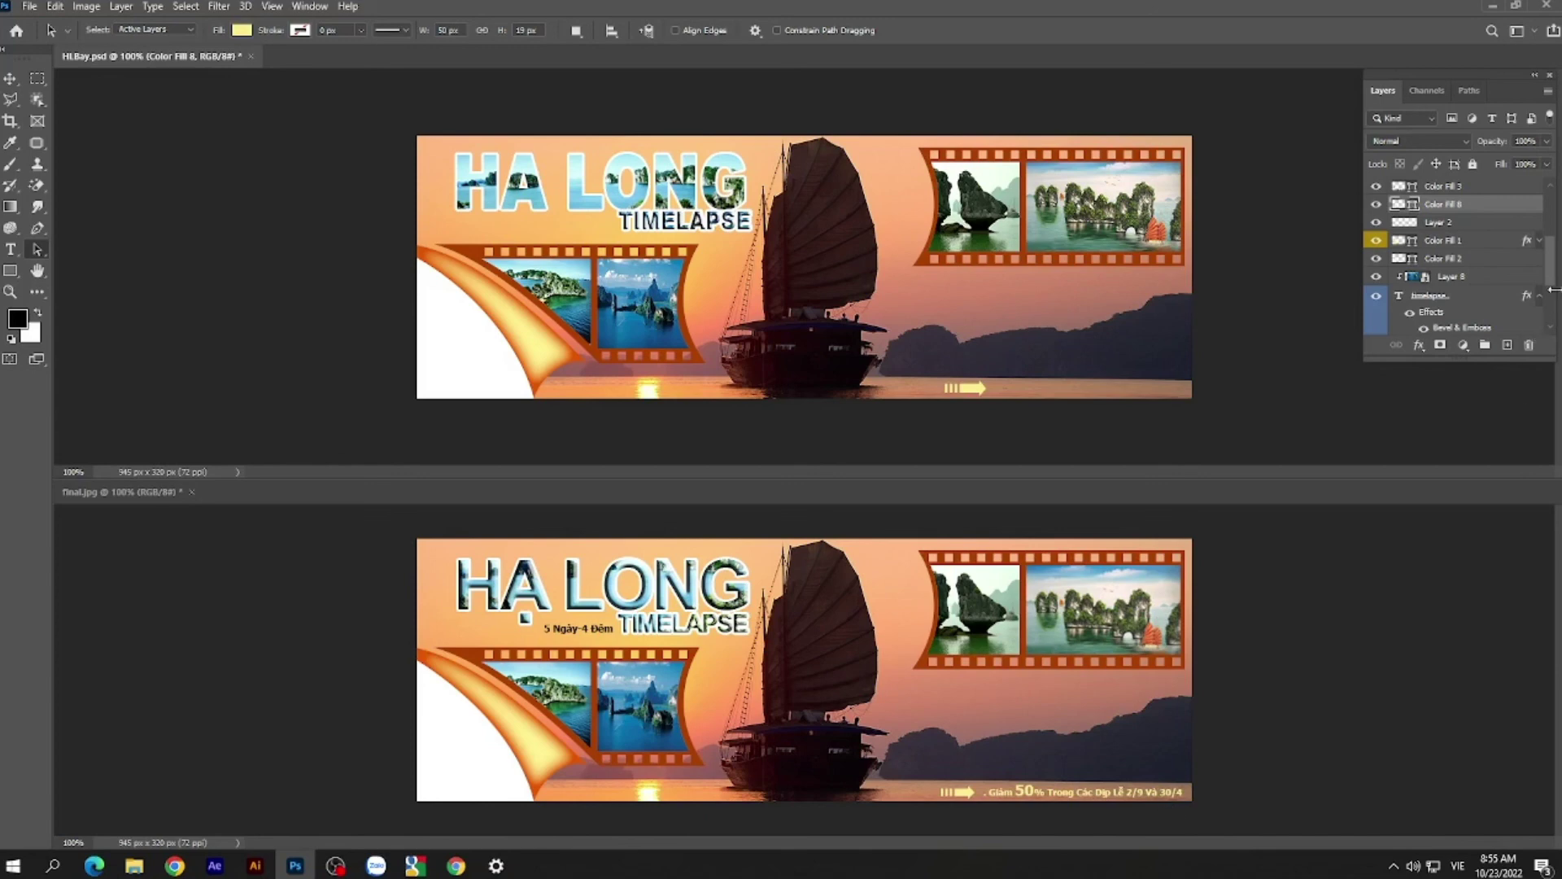
left_click_drag(1555, 274, 1556, 317)
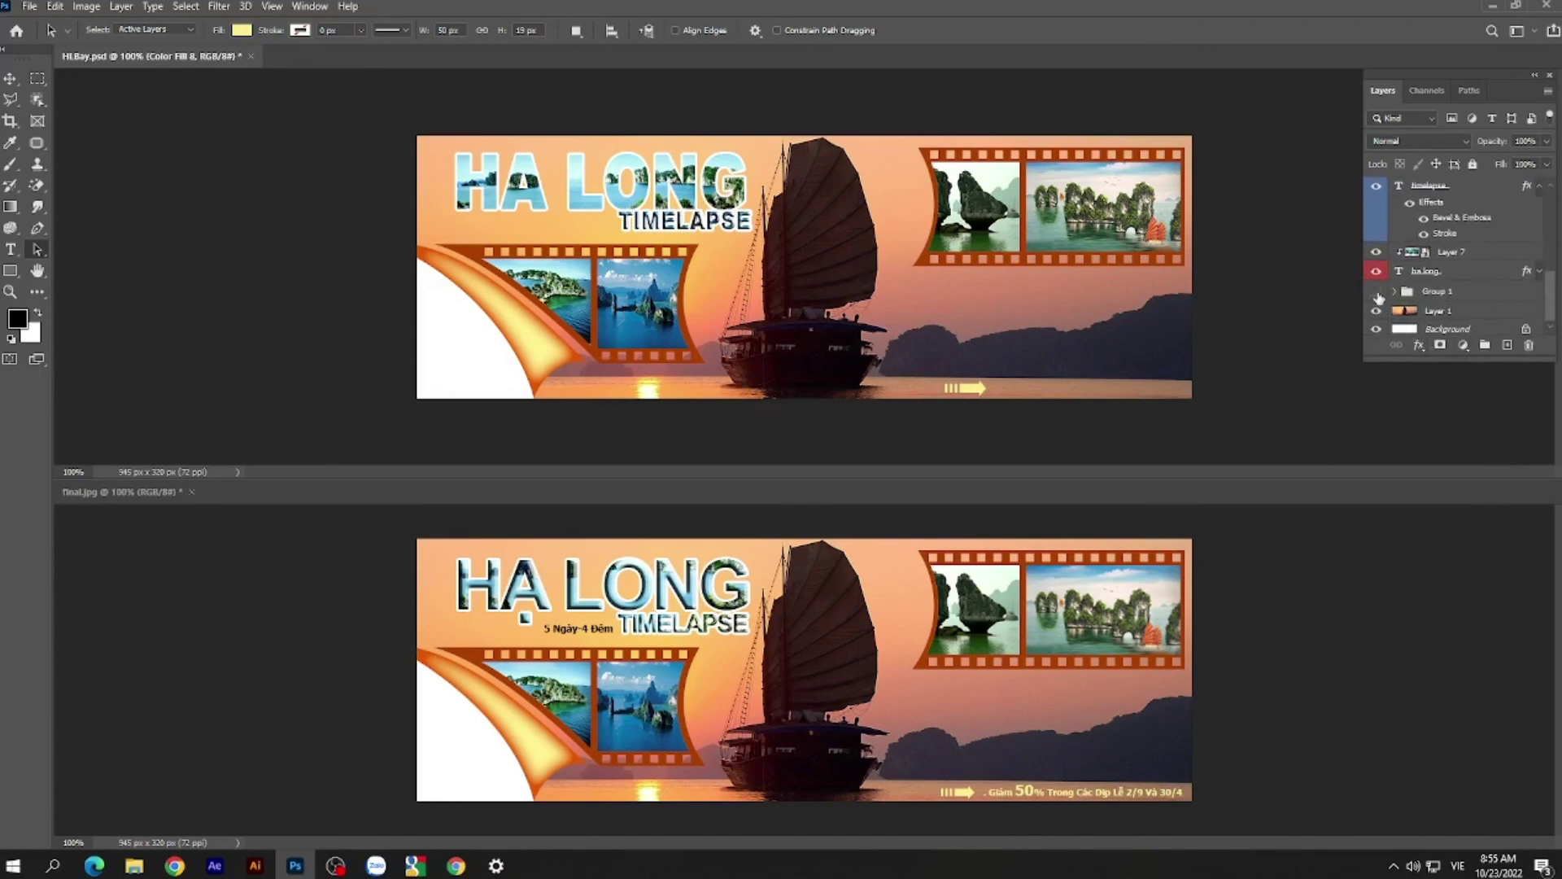
left_click(1376, 292)
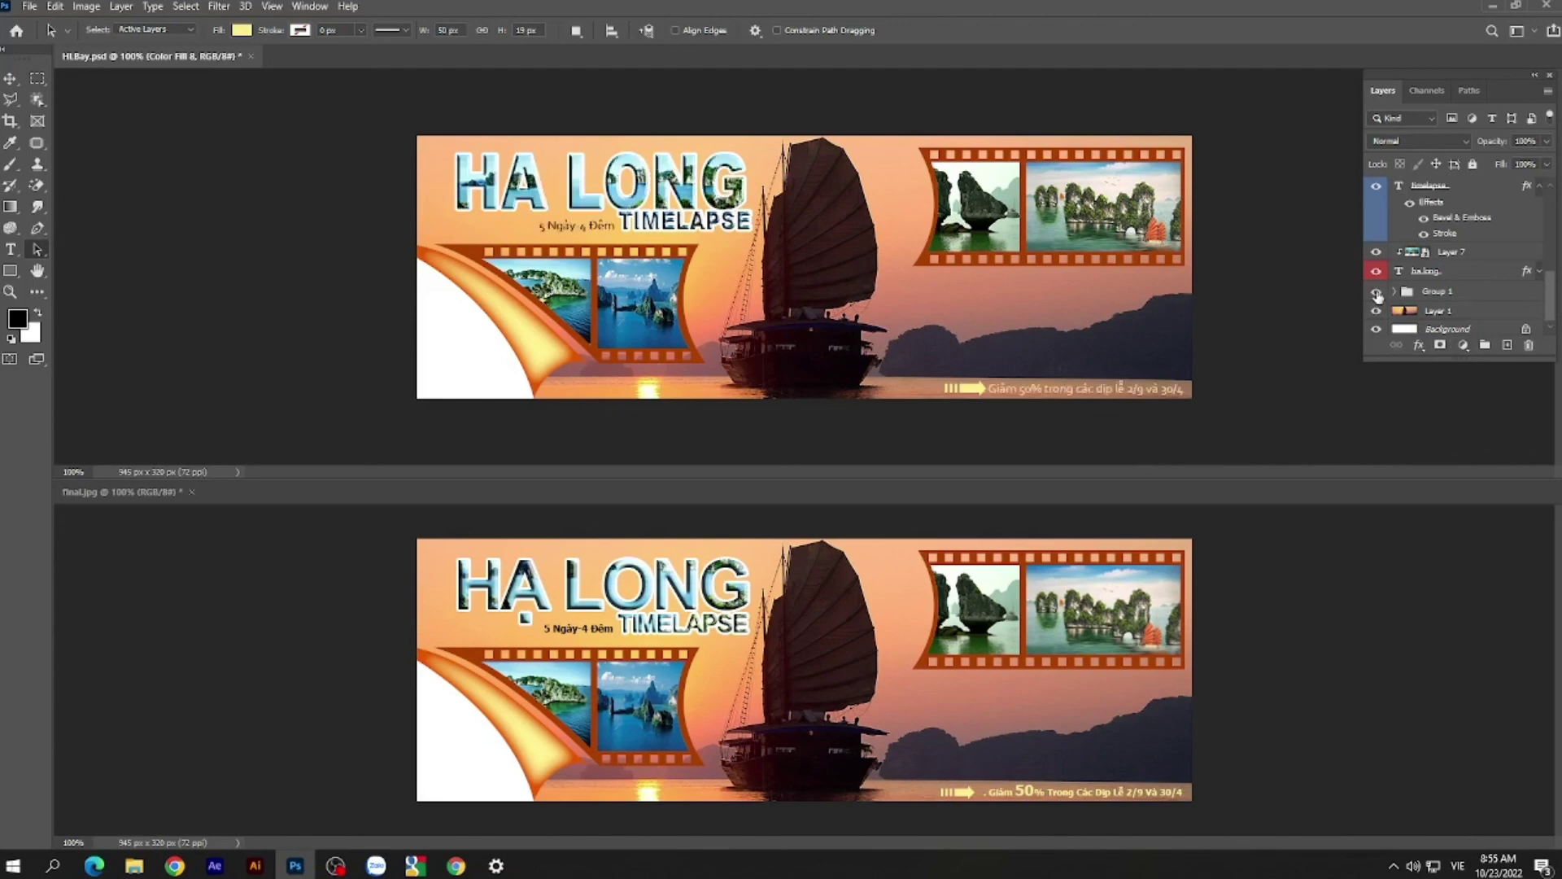